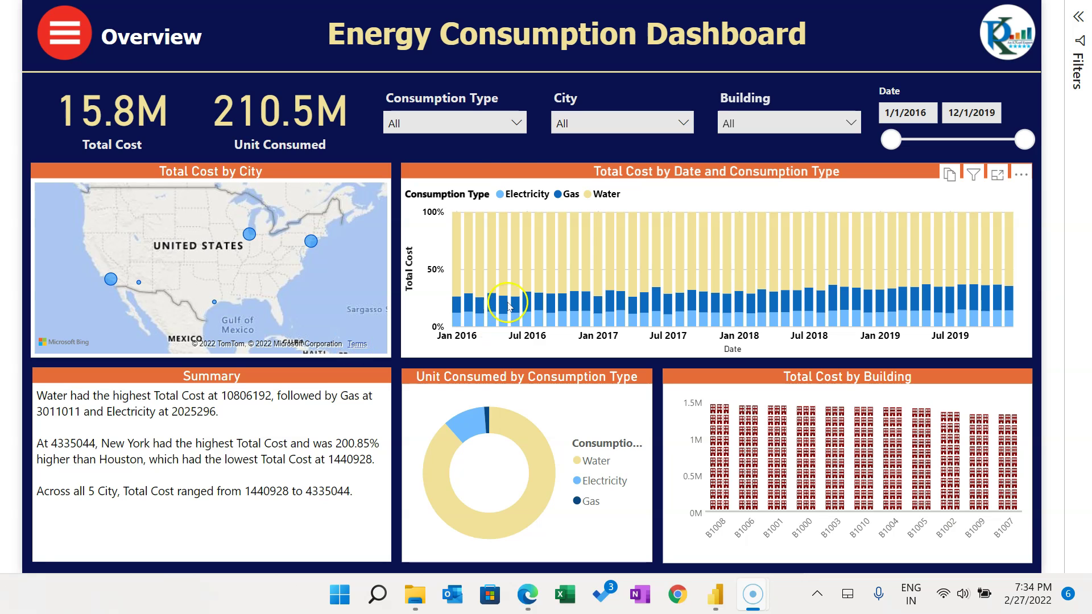
Step: Filter the overview by Electricity, Gas and Water consumption type in turn, clearing each selection again
click(467, 124)
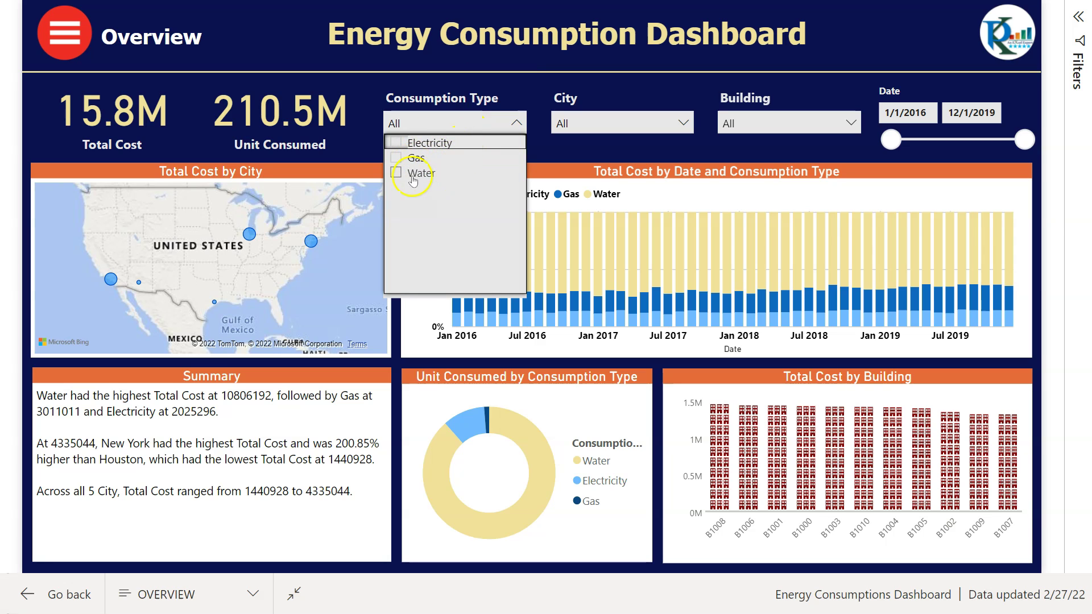
click(5, 169)
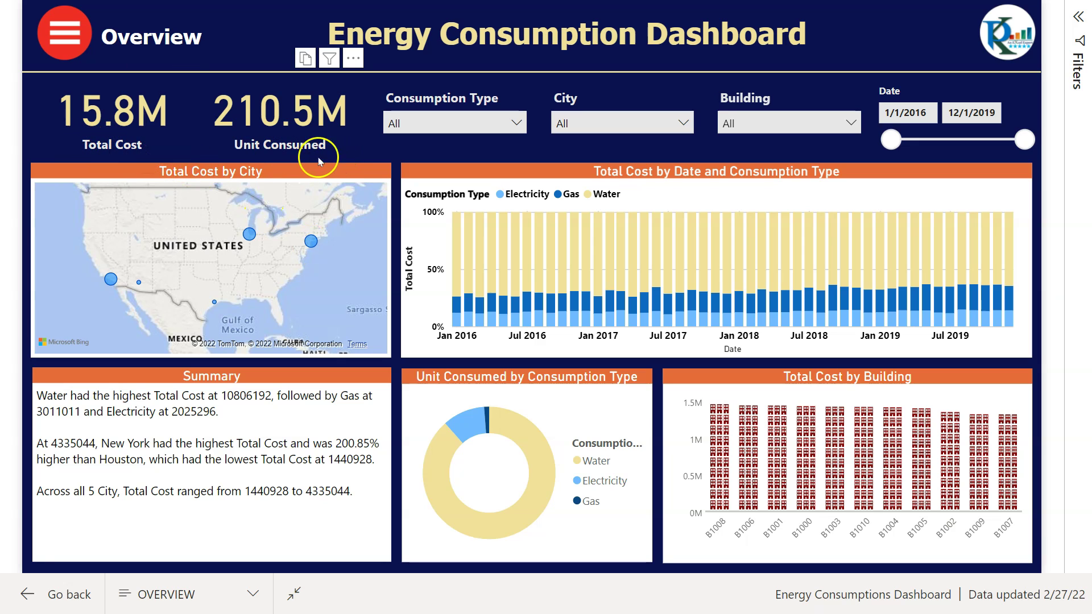
click(492, 122)
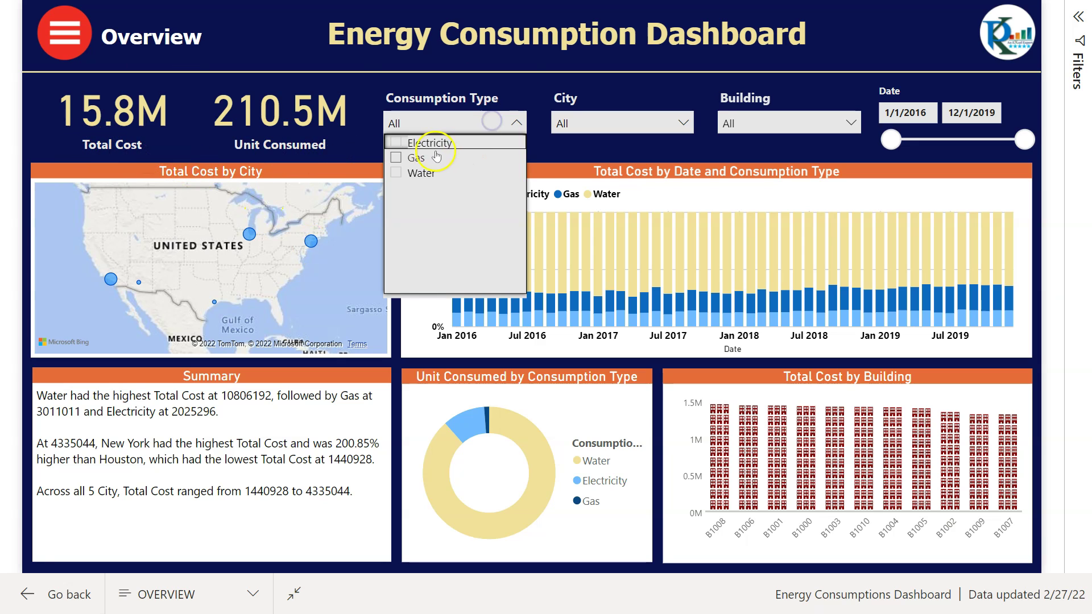
click(428, 143)
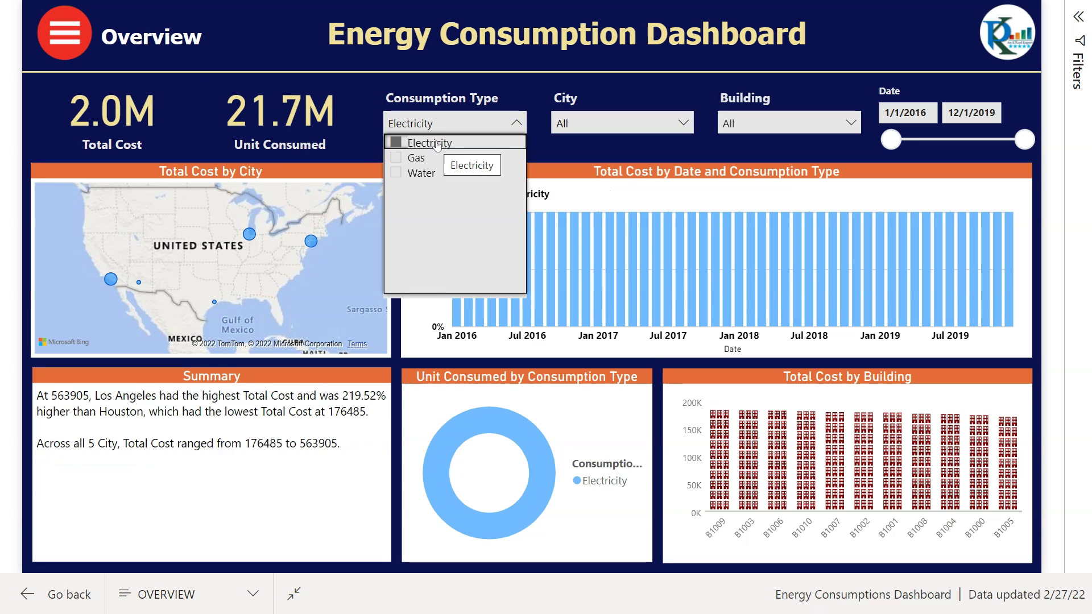
click(430, 143)
click(418, 160)
click(419, 161)
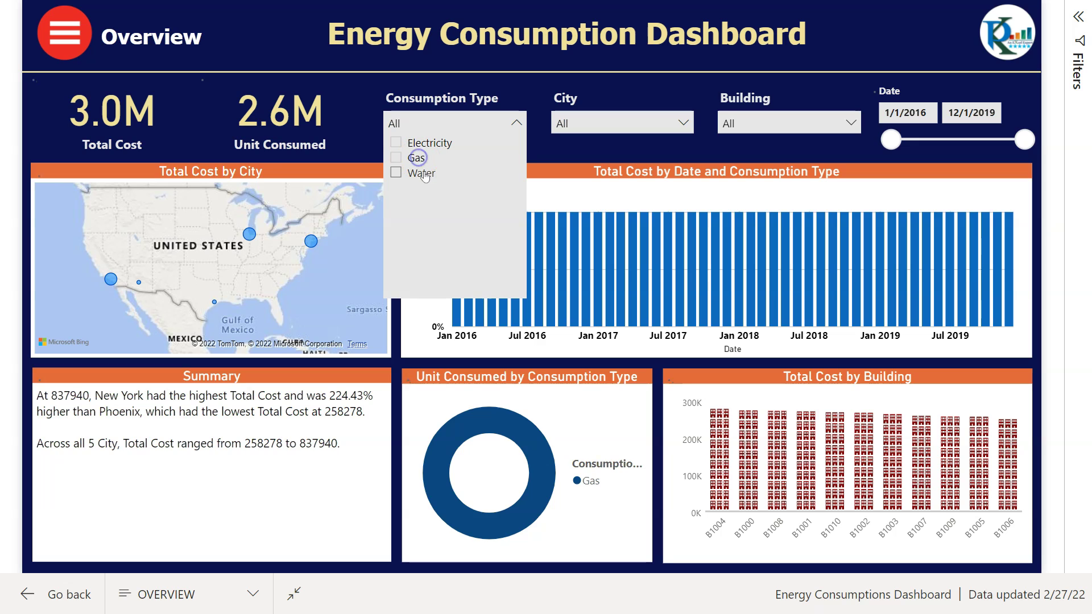
click(421, 173)
click(421, 173)
Step: Inspect the City and Building filter options and the Date range controls on the overview
click(610, 124)
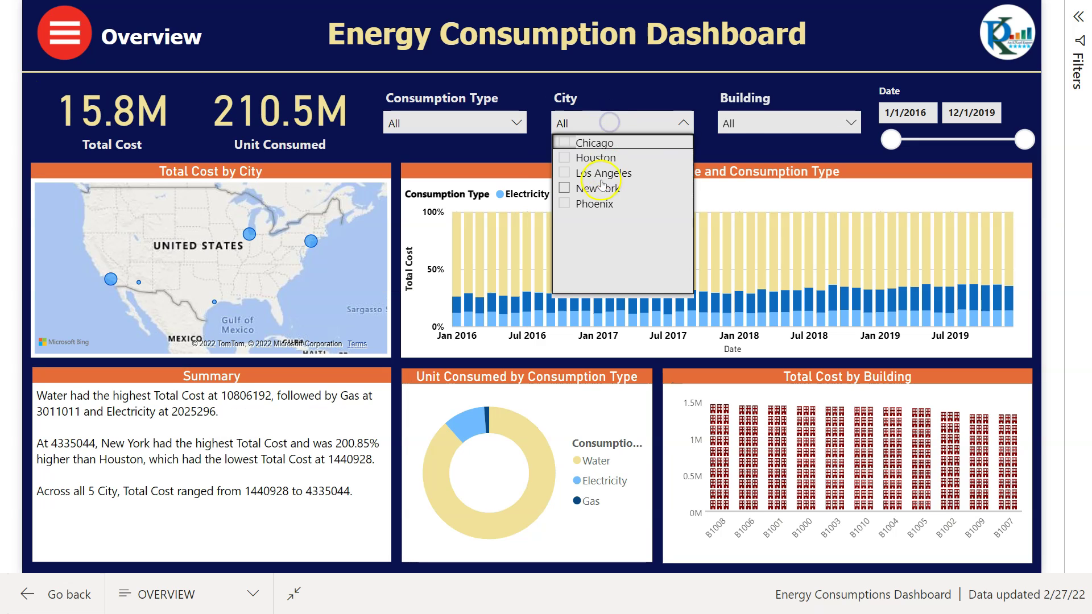
click(769, 123)
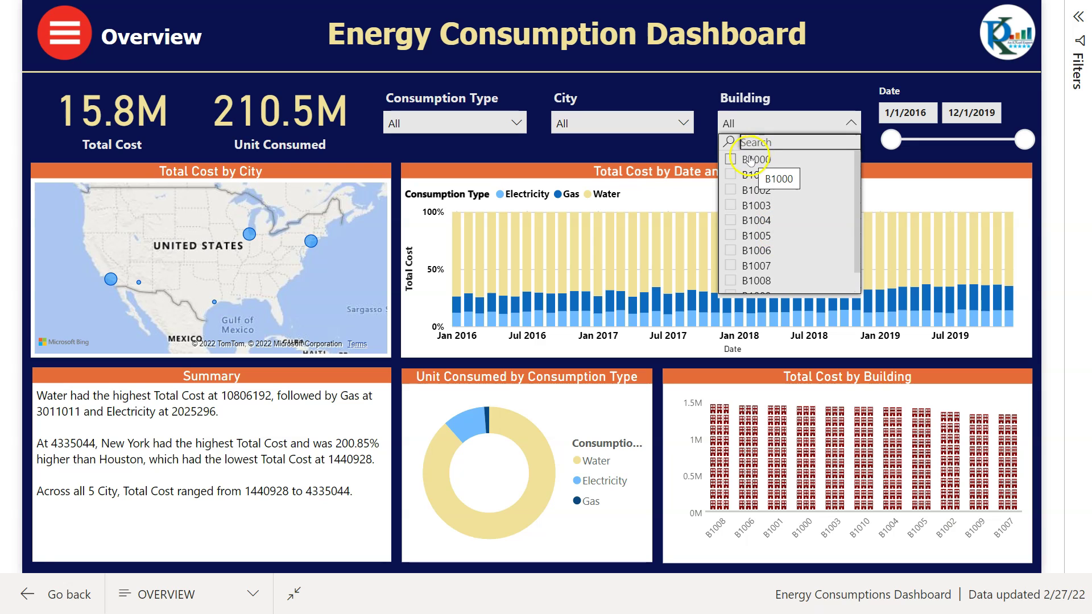
click(947, 156)
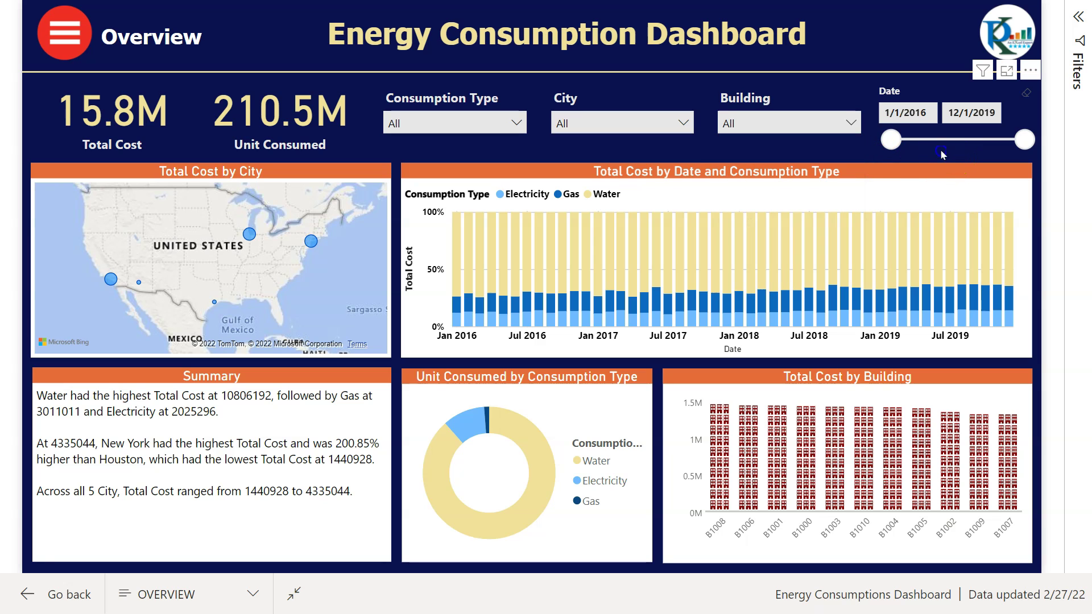
click(900, 113)
click(966, 114)
mouse_move(891, 140)
mouse_down()
mouse_move(911, 142)
mouse_move(891, 140)
mouse_up()
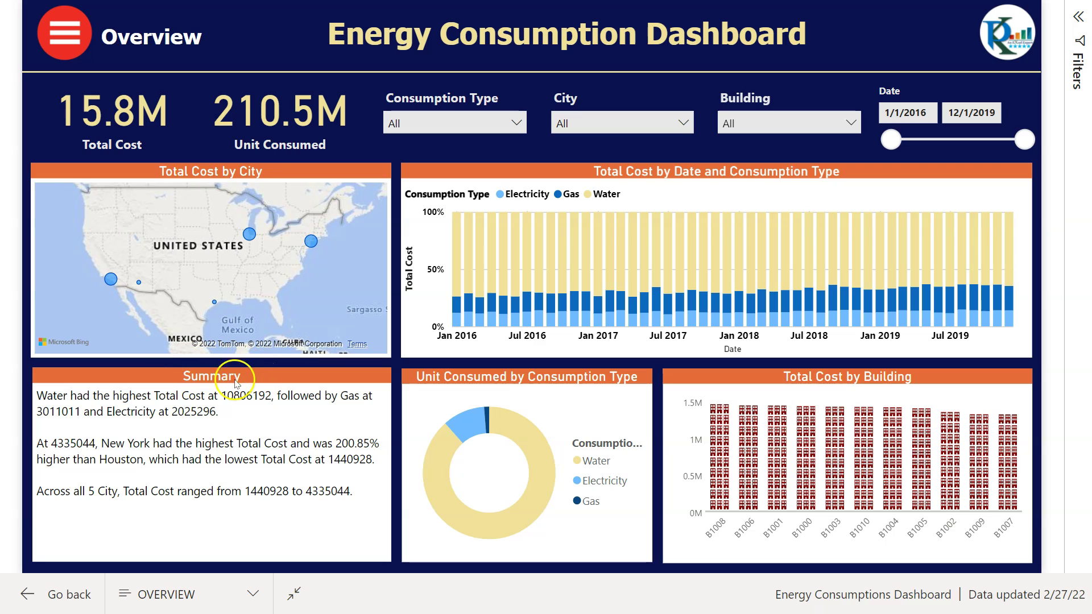
Step: Cross-filter the overview by Chicago on the map, and by Water and Electricity on the donut chart, clearing the selection at the end
click(249, 234)
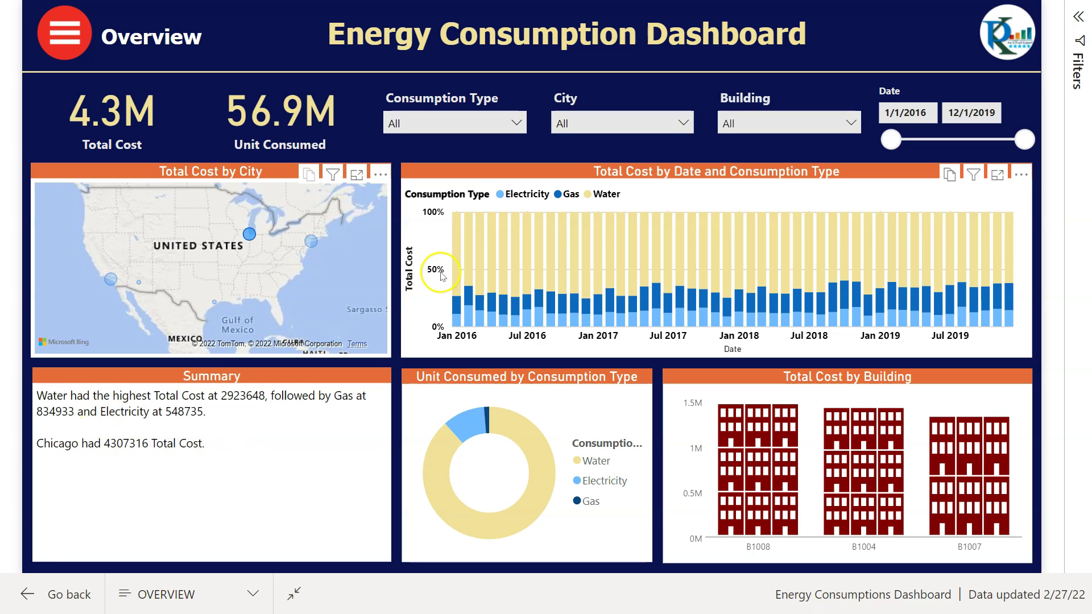
click(546, 462)
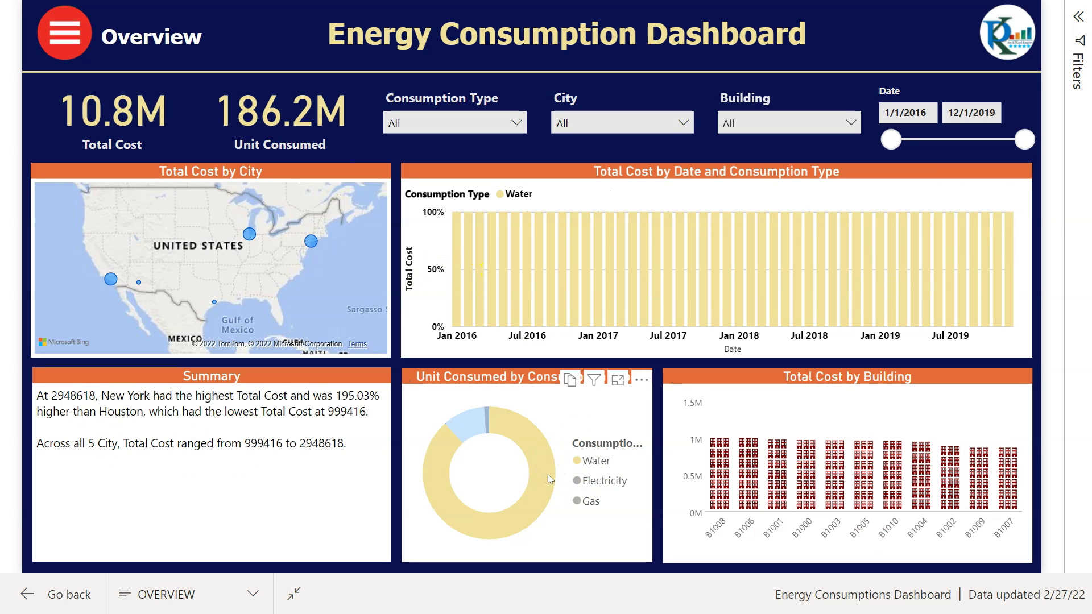
click(511, 427)
click(477, 512)
click(476, 435)
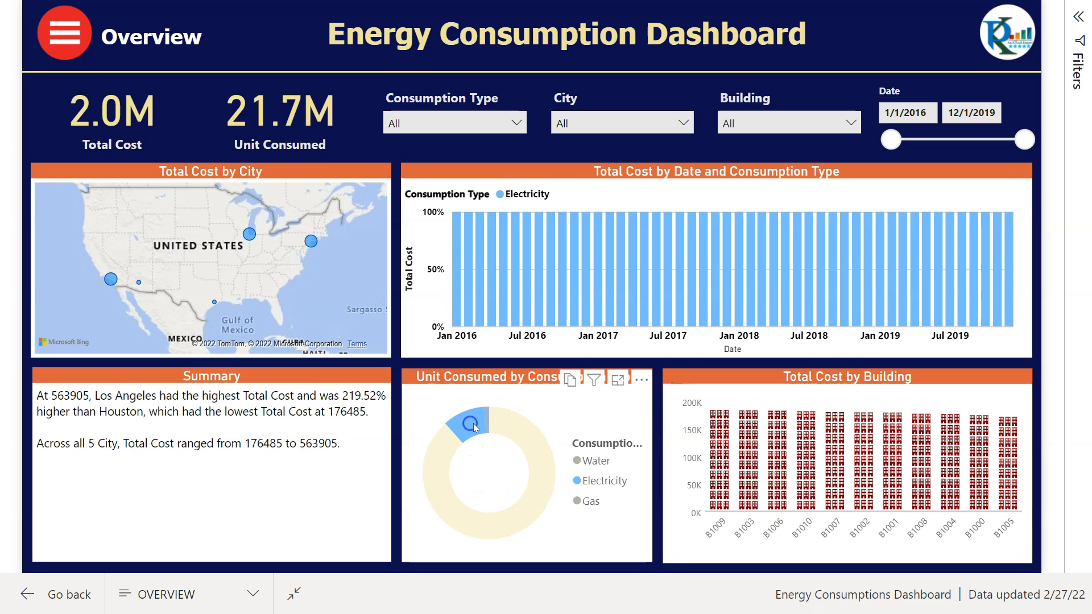
click(476, 426)
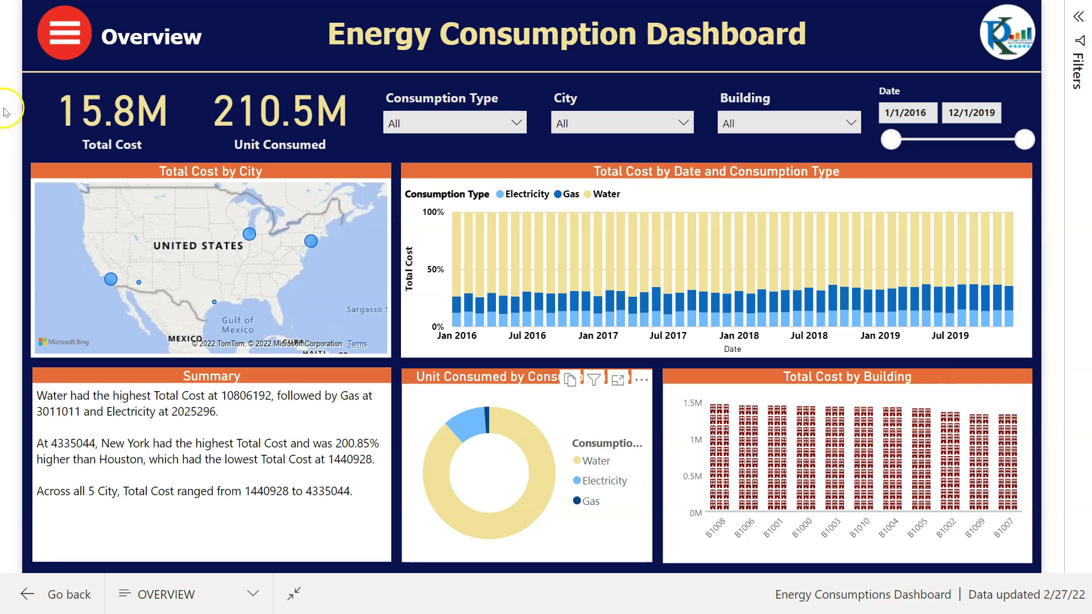
Step: Show and hide the report's page navigation menu, and use it to open the Water page
click(66, 38)
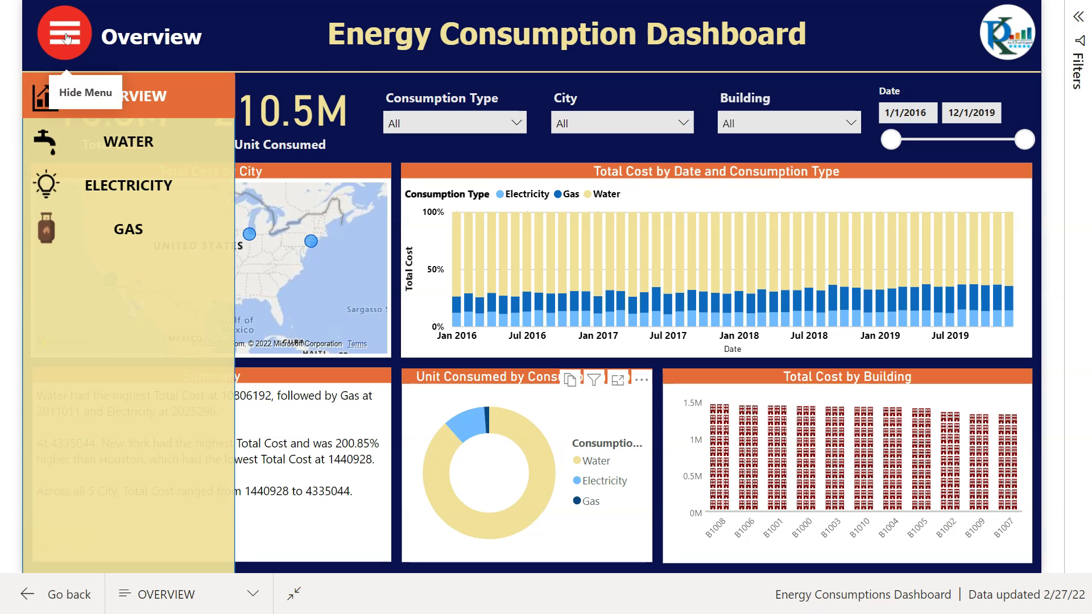
click(153, 98)
click(154, 98)
click(67, 32)
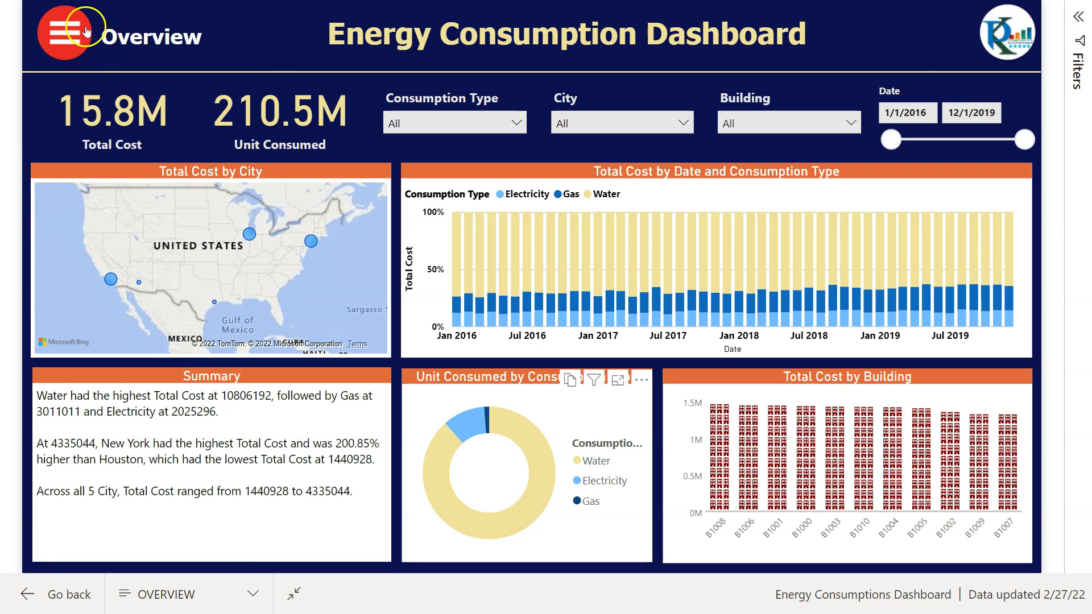
click(77, 37)
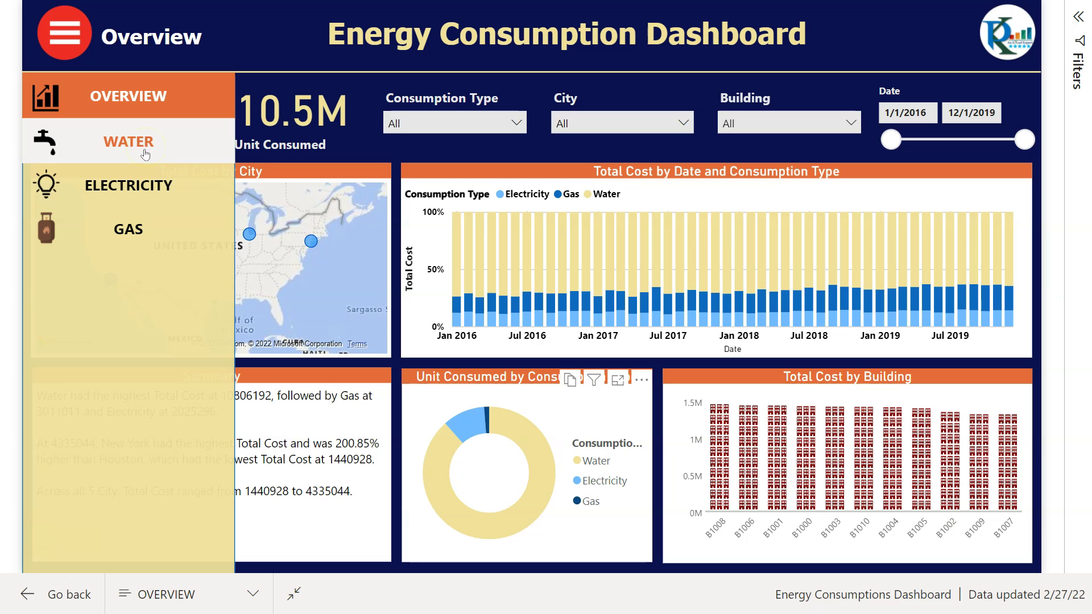
click(137, 146)
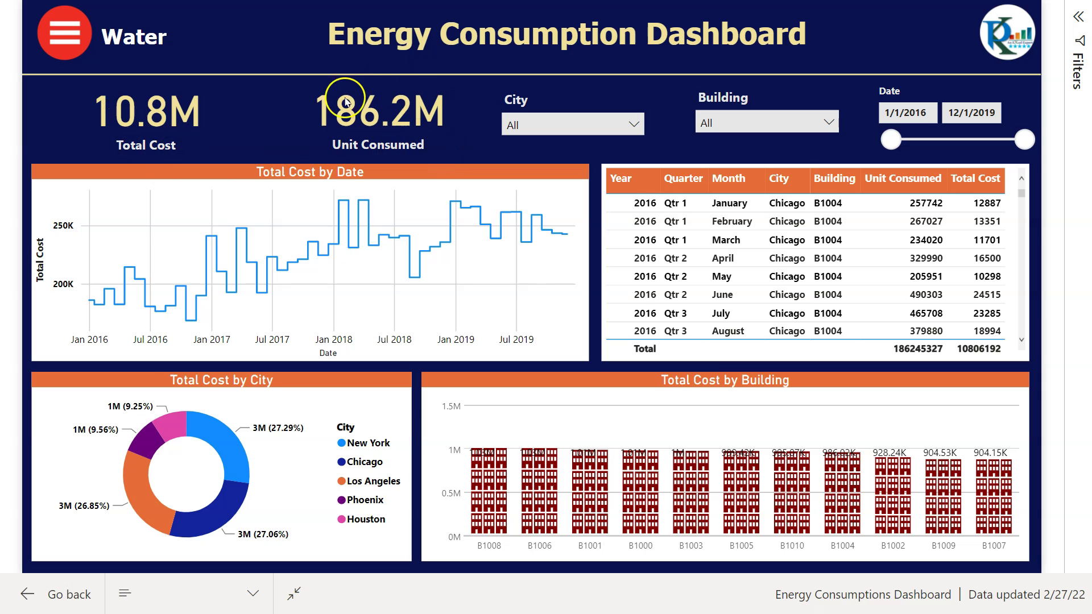
Step: Inspect the City and Building filter options on the Water page without selecting any
click(595, 125)
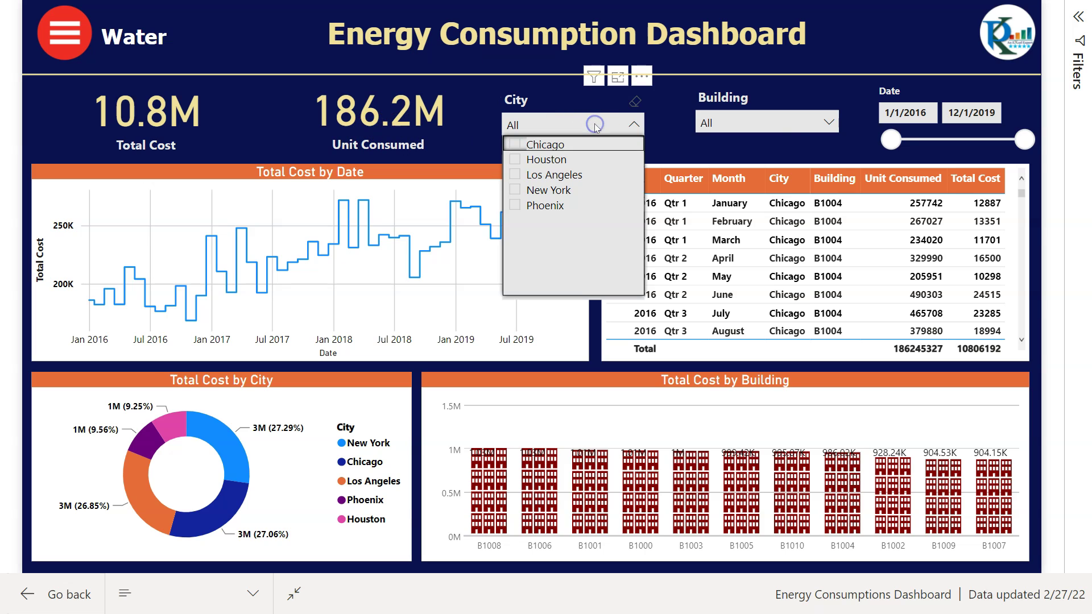
click(776, 122)
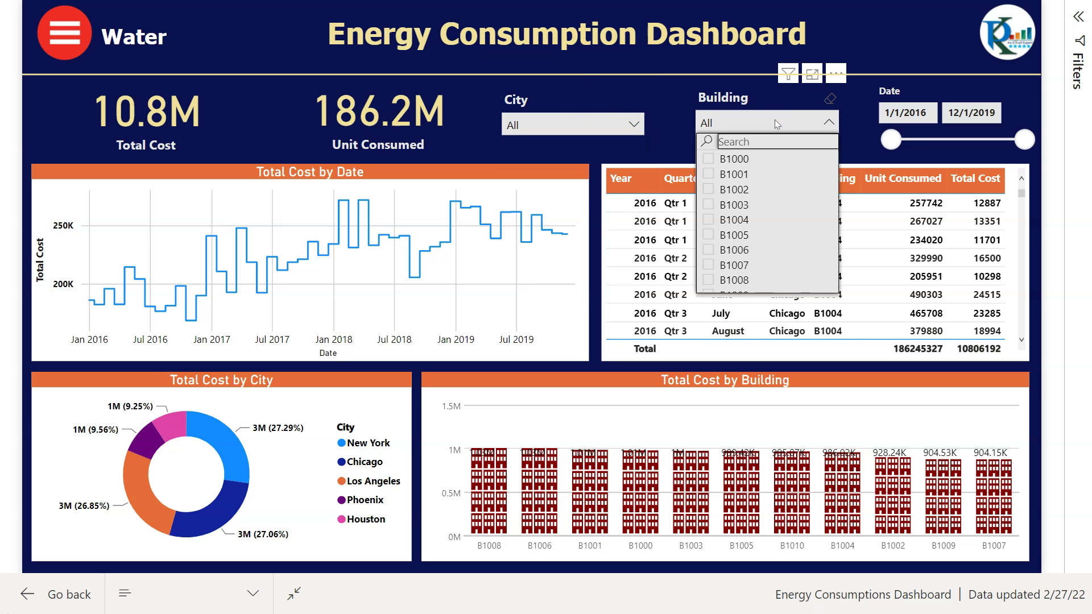
click(654, 97)
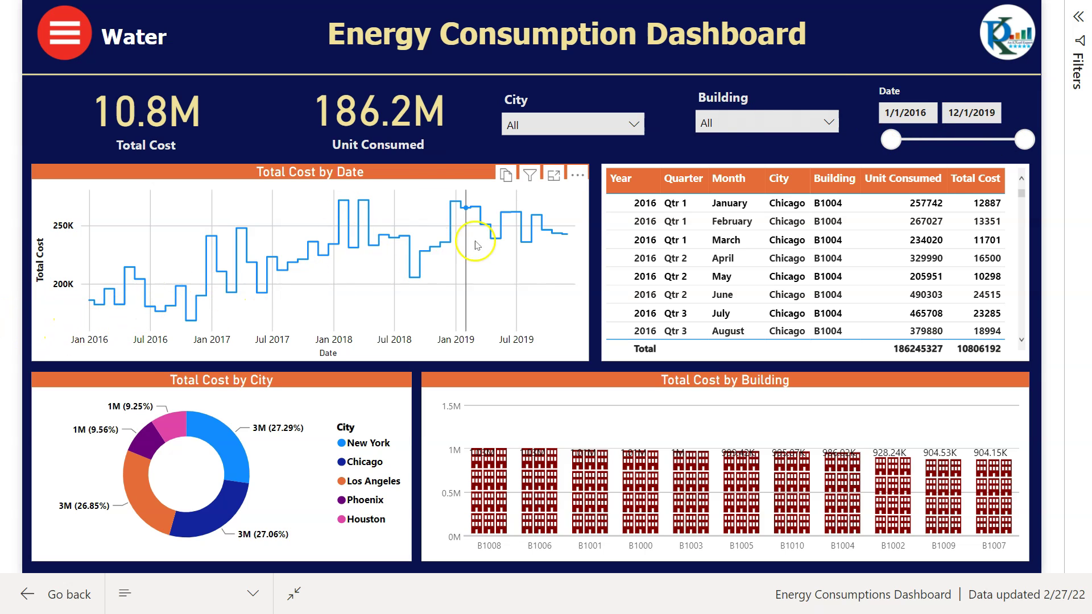
Step: Look through the Water page's monthly cost table and choose to export its data
mouse_move(551, 213)
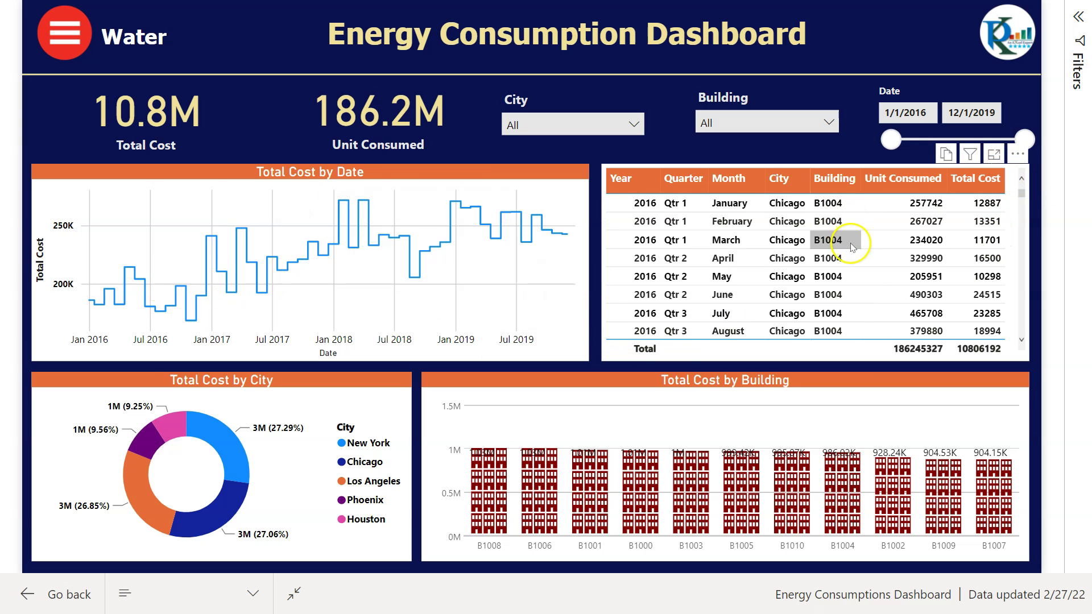
scroll(850, 251, down, 3)
scroll(852, 252, up, 3)
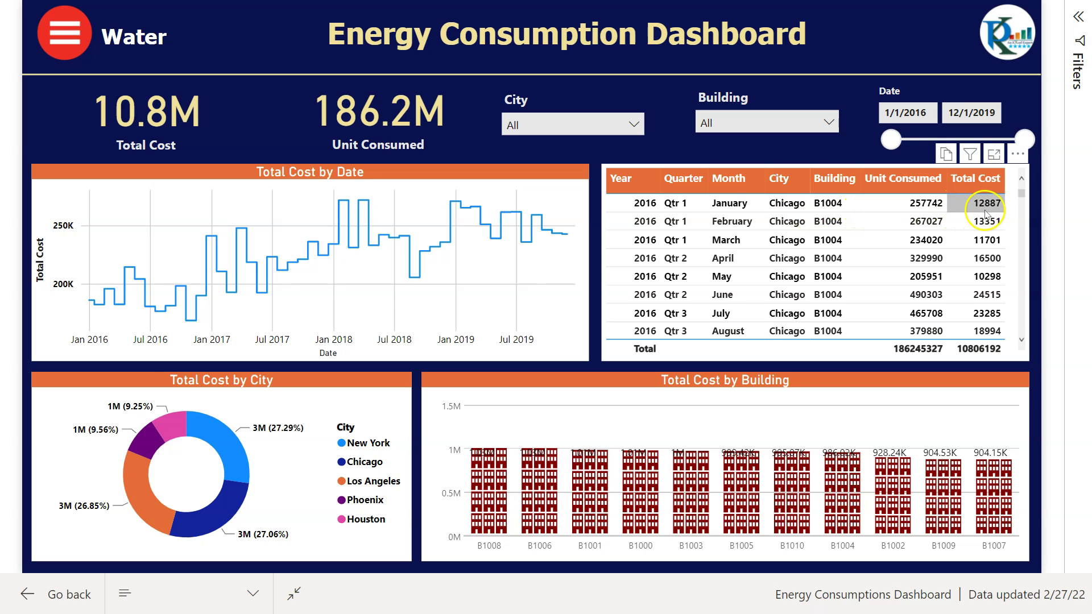
scroll(995, 217, down, 1)
click(1020, 155)
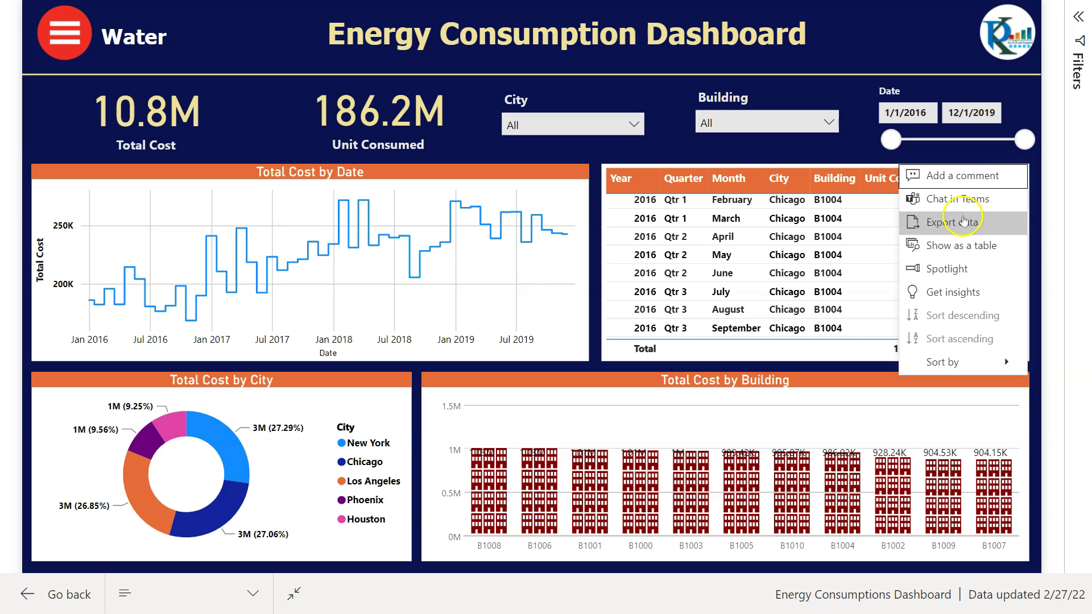
click(971, 223)
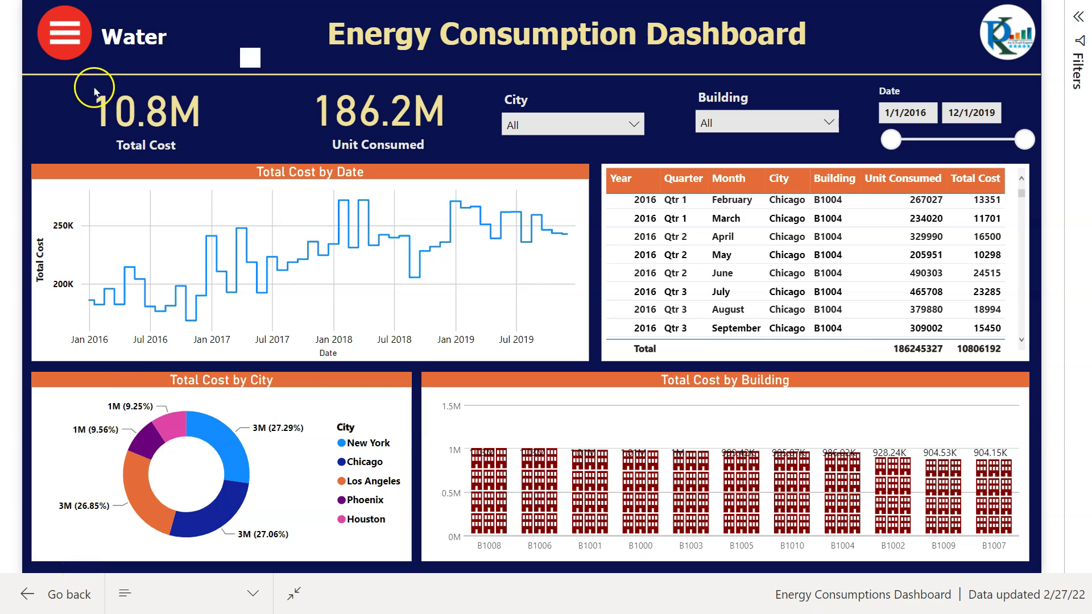
Step: Open the Electricity page and cross-filter it by Chicago, New York, Los Angeles and Phoenix in turn on the city treemap
click(65, 34)
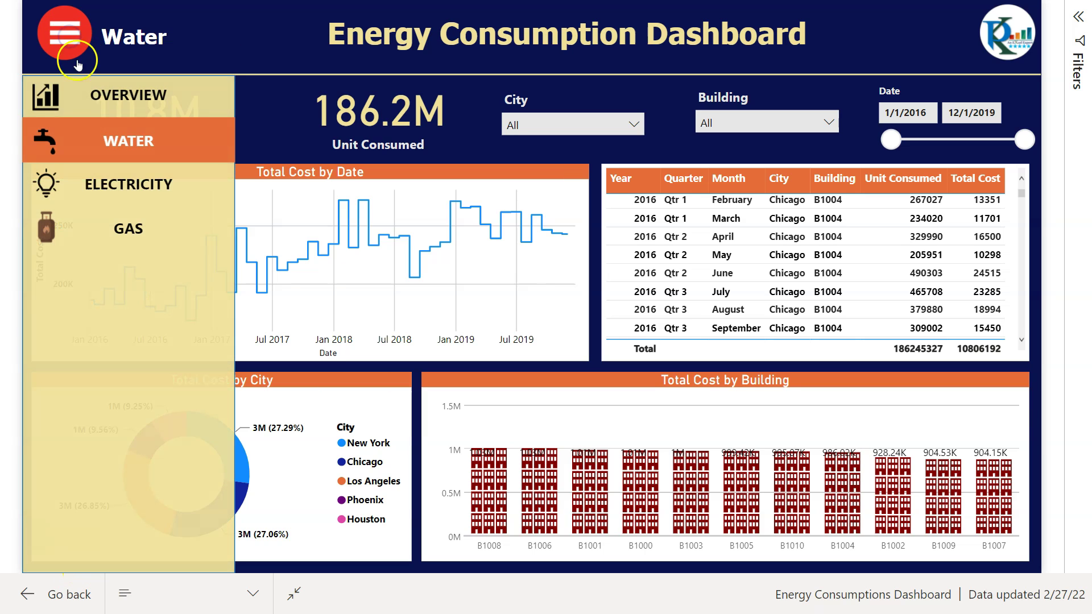
click(126, 186)
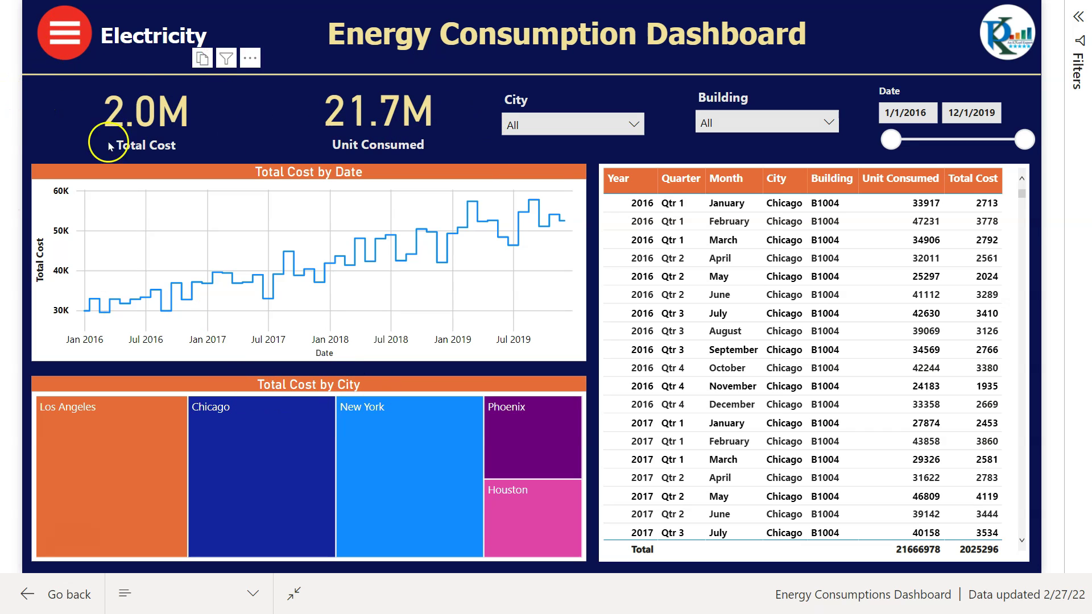
click(275, 455)
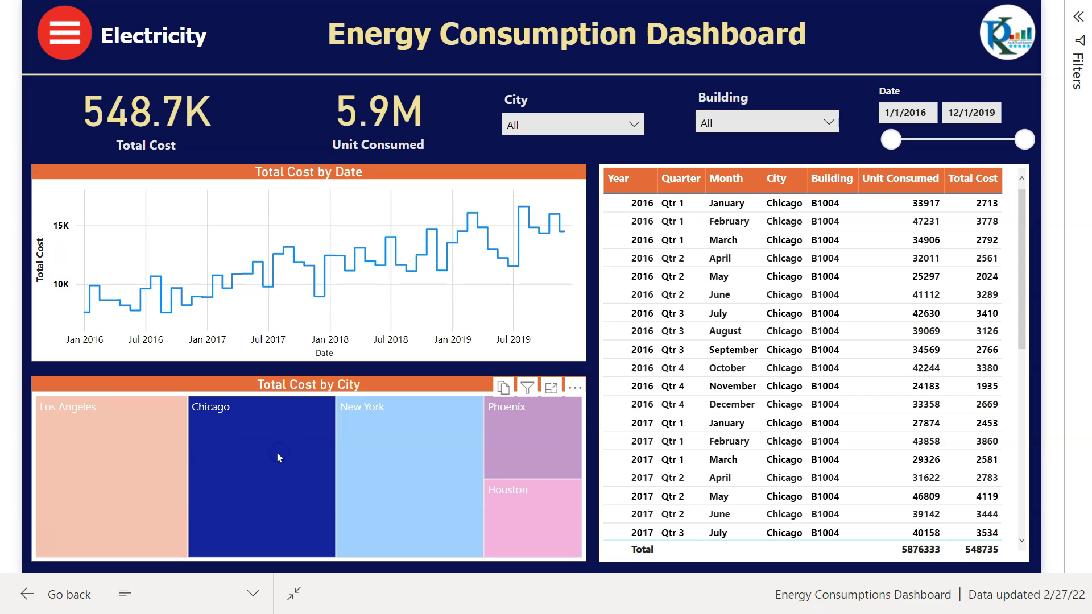
click(402, 459)
click(142, 446)
click(533, 449)
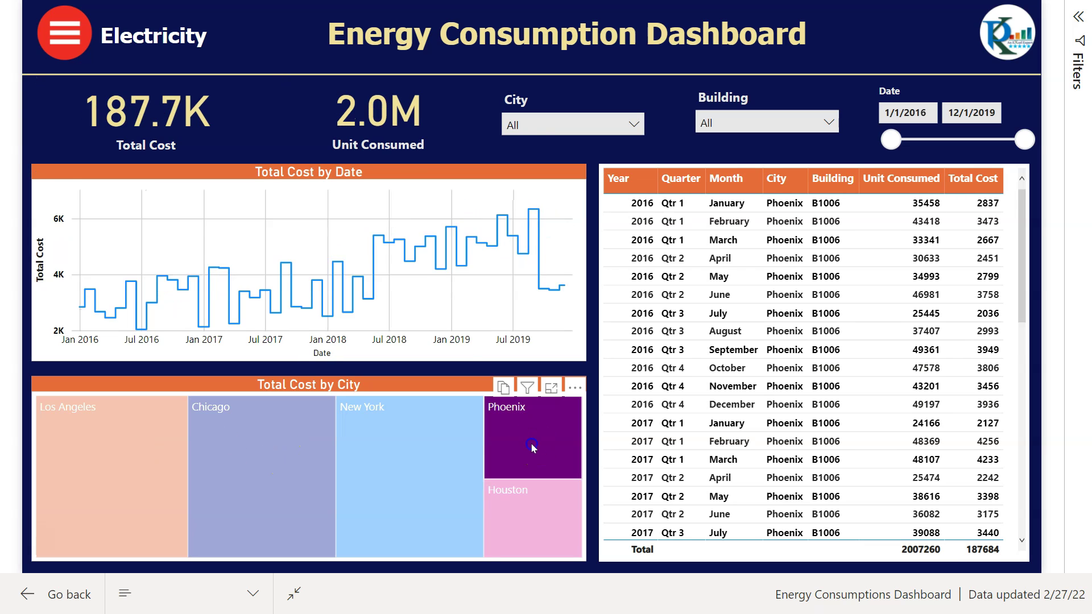
Step: View the Gas page and return to the Overview page with the navigation menu hidden
click(65, 33)
click(125, 228)
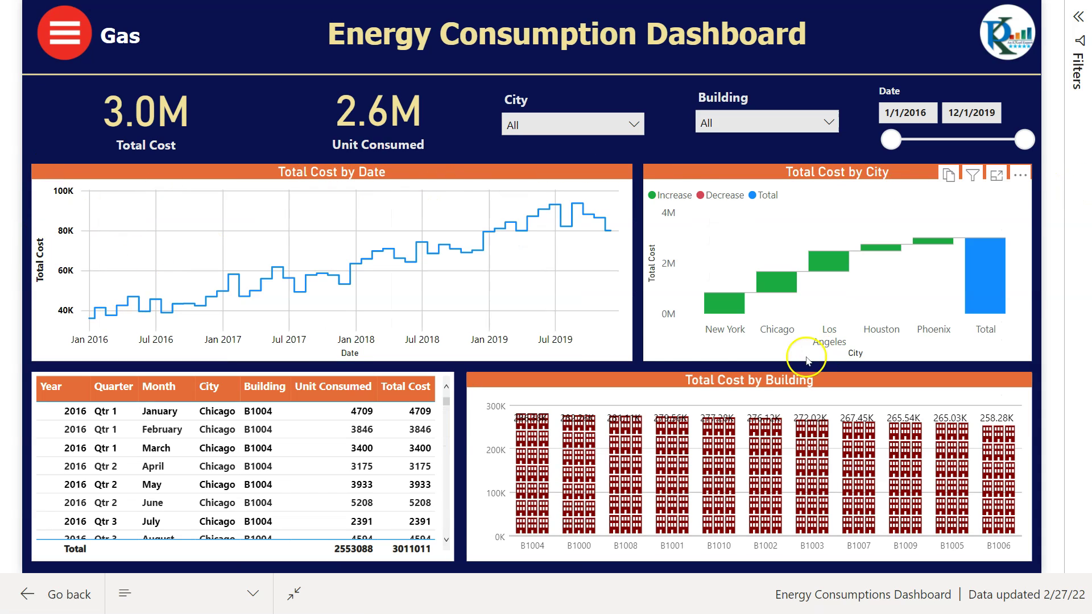
click(57, 30)
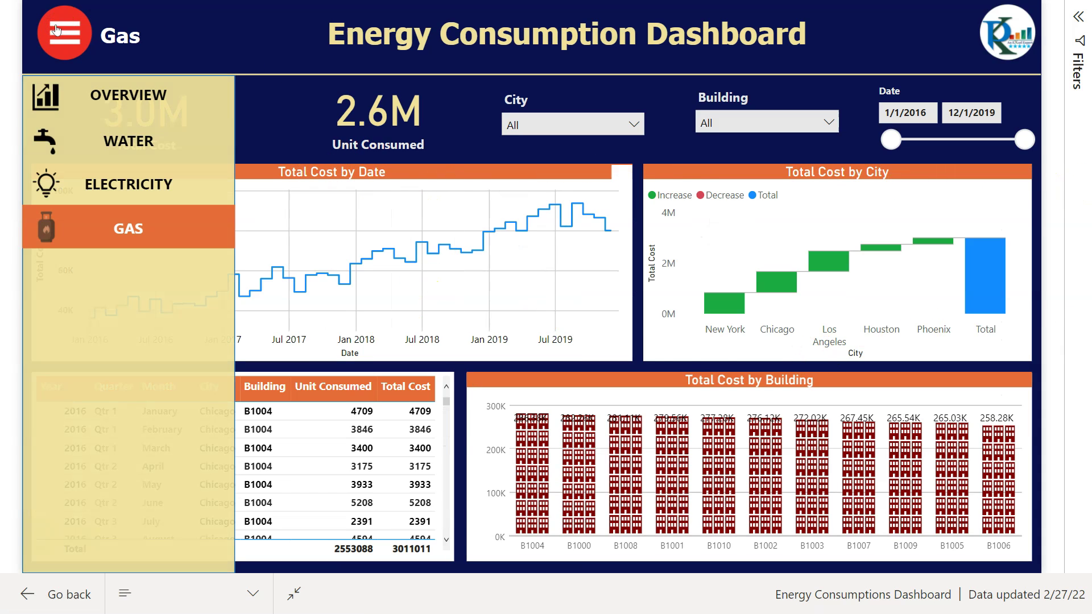
click(120, 94)
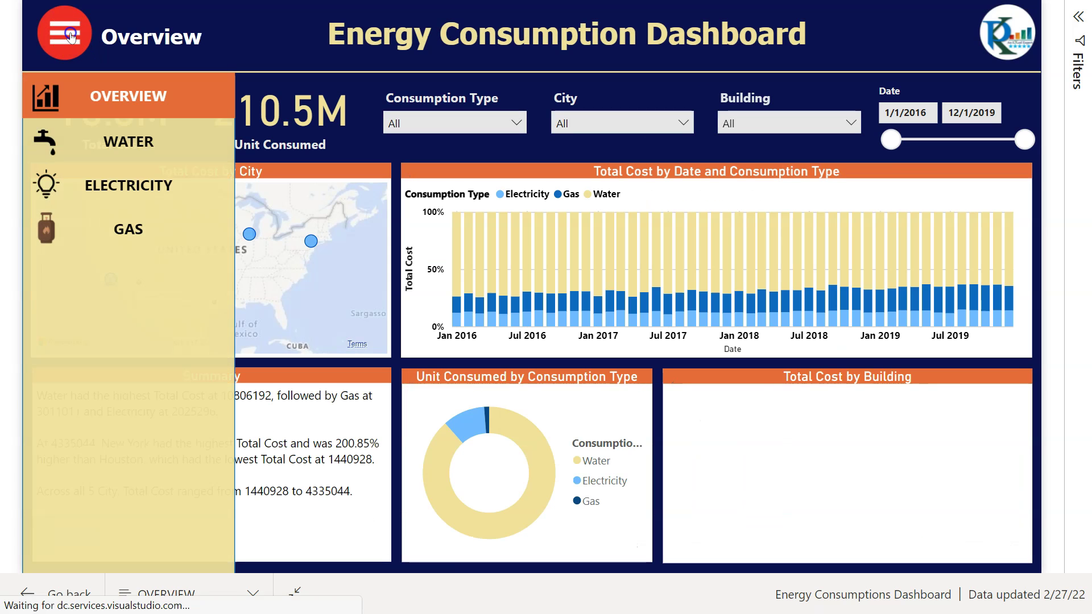
click(67, 34)
click(67, 34)
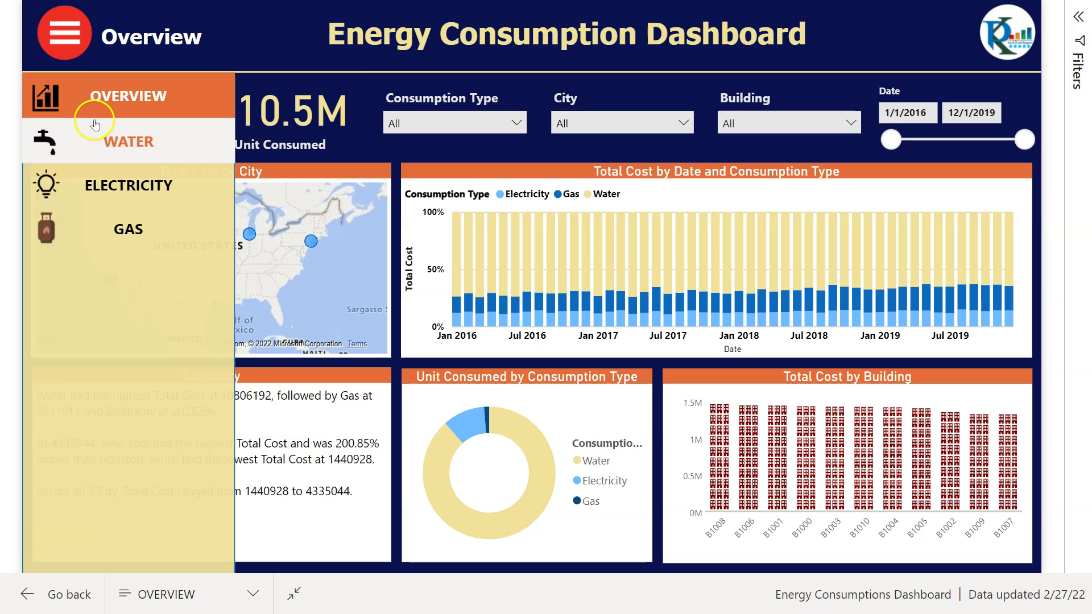
click(80, 41)
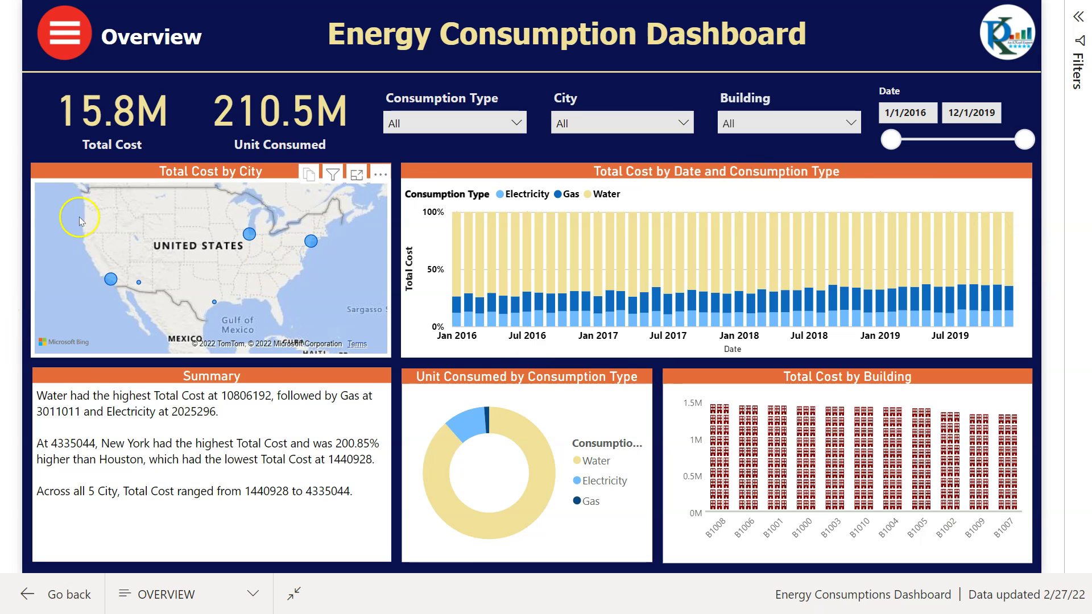
Step: Exit the full-screen report view and switch to Power BI Desktop
key(Escape)
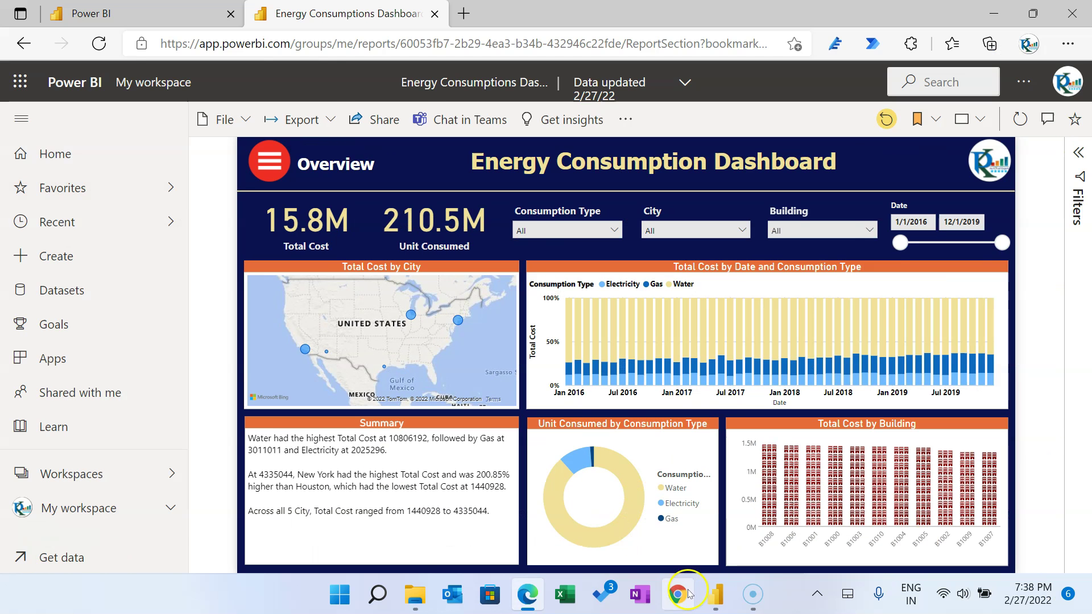
key(alt+Tab)
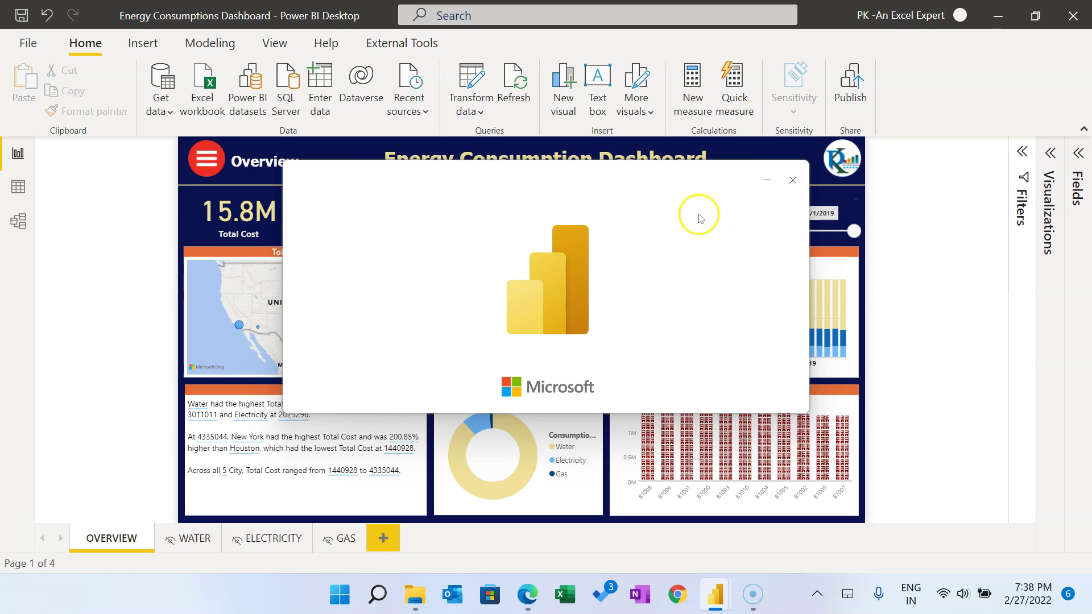
Step: Open the Energy Consumptions Dataset workbook in Excel and review the Date and Building columns of the Energy Consumptions sheet
click(426, 595)
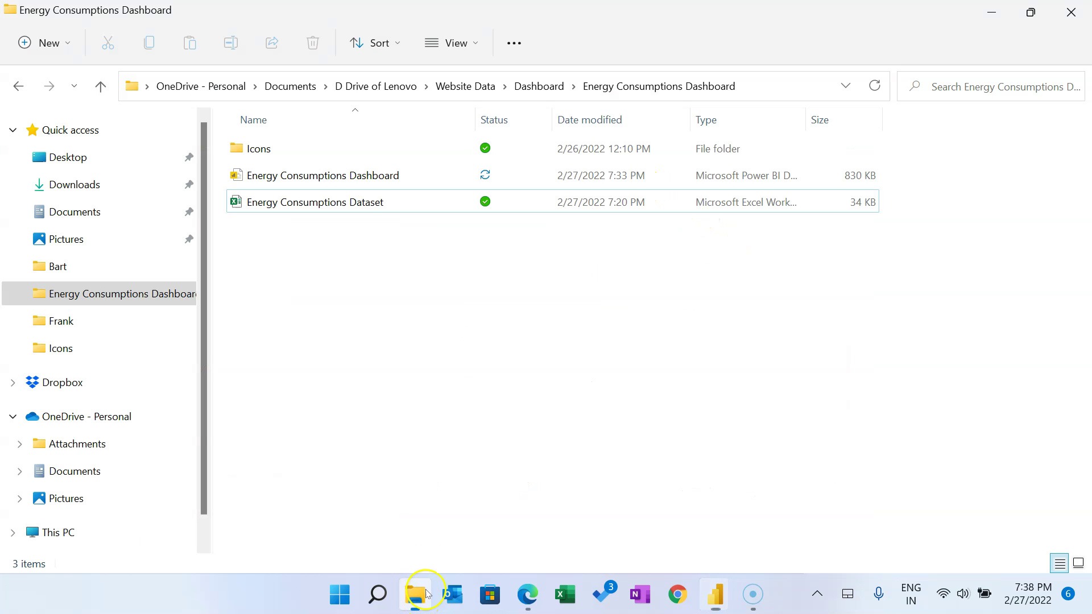
double_click(349, 203)
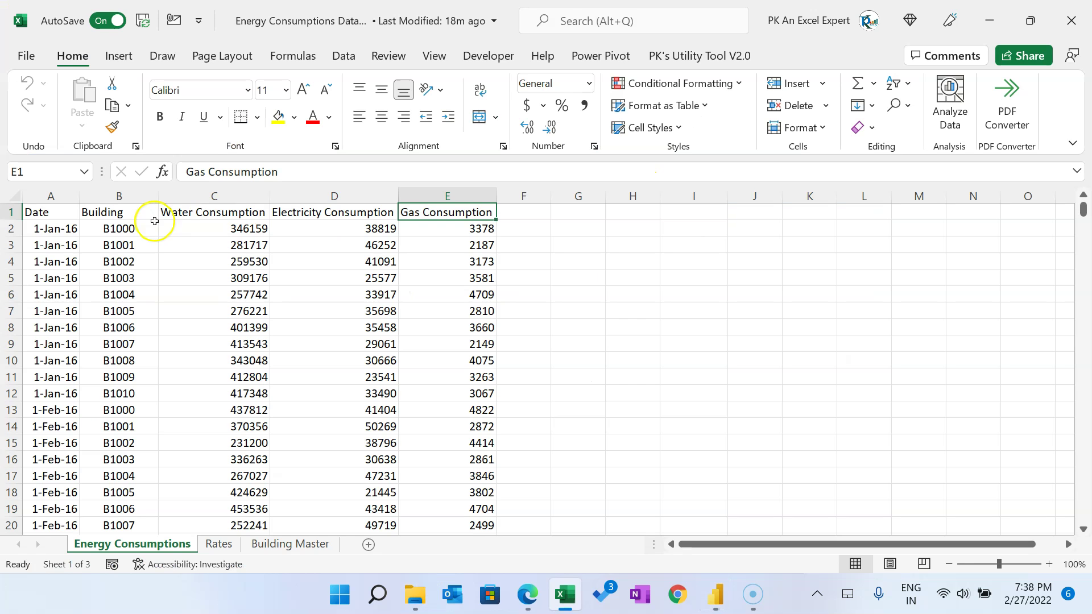
click(111, 213)
click(243, 228)
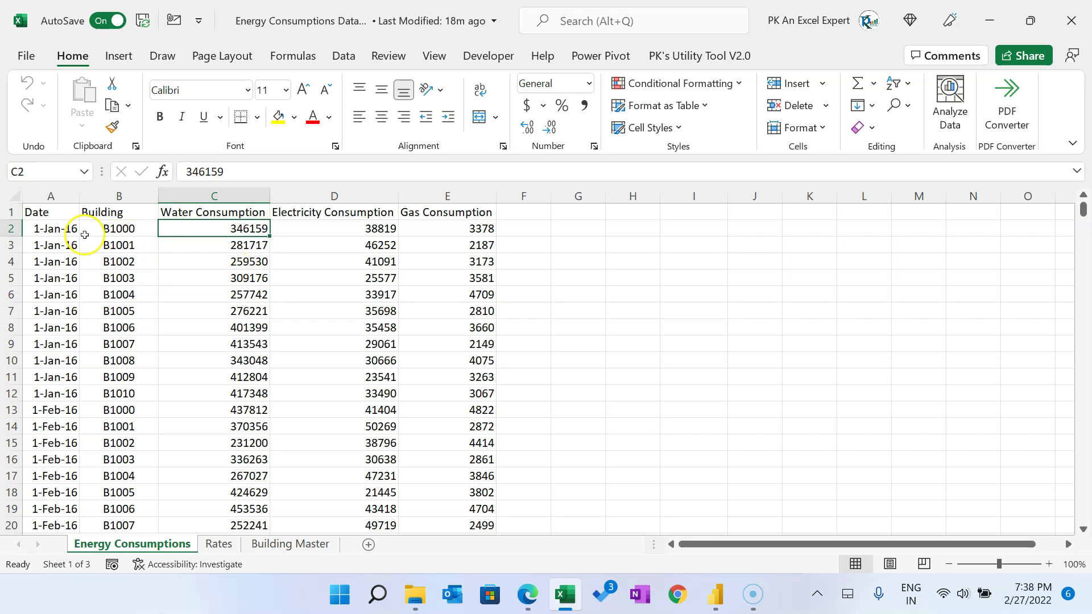
click(44, 212)
click(130, 292)
drag(55, 228, 53, 345)
drag(51, 426, 34, 229)
drag(119, 228, 128, 355)
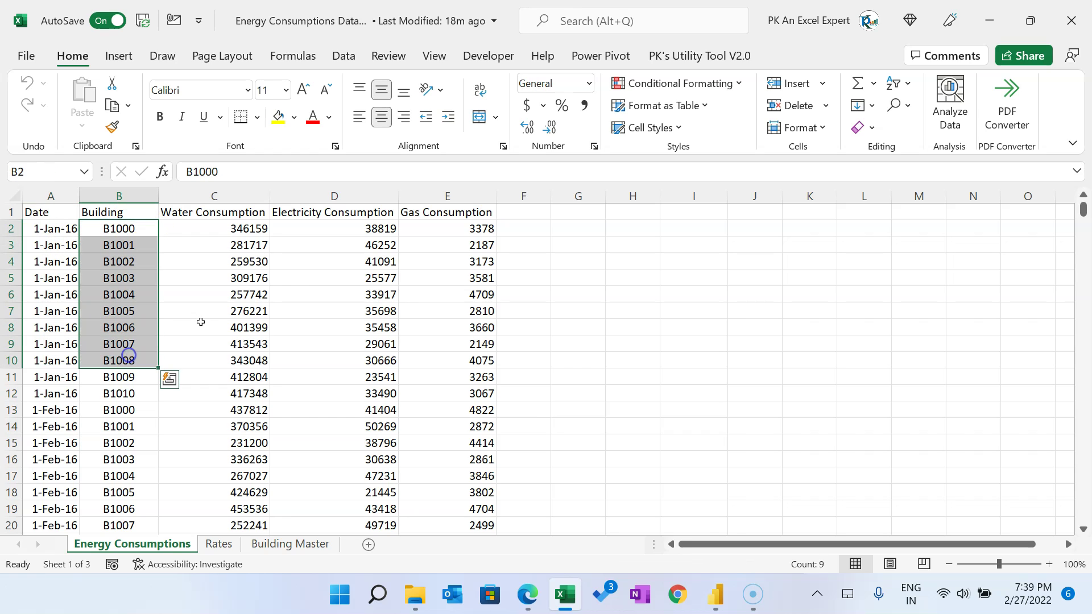
Step: Review the Water Consumption, Electricity Consumption and Gas Consumption columns of the Energy Consumptions sheet
drag(244, 229, 251, 361)
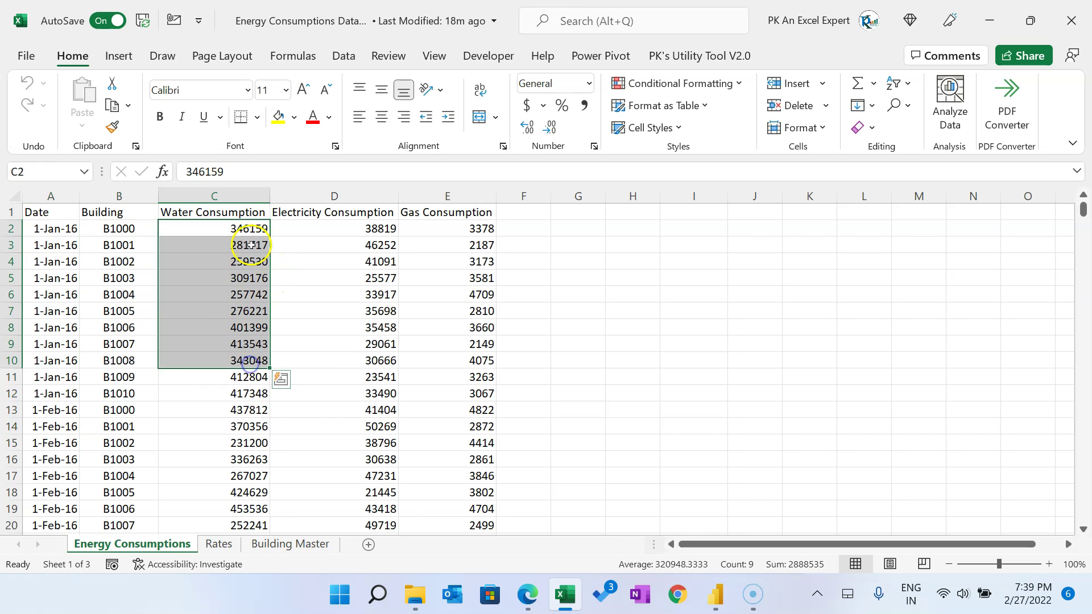
click(250, 245)
drag(370, 228, 381, 370)
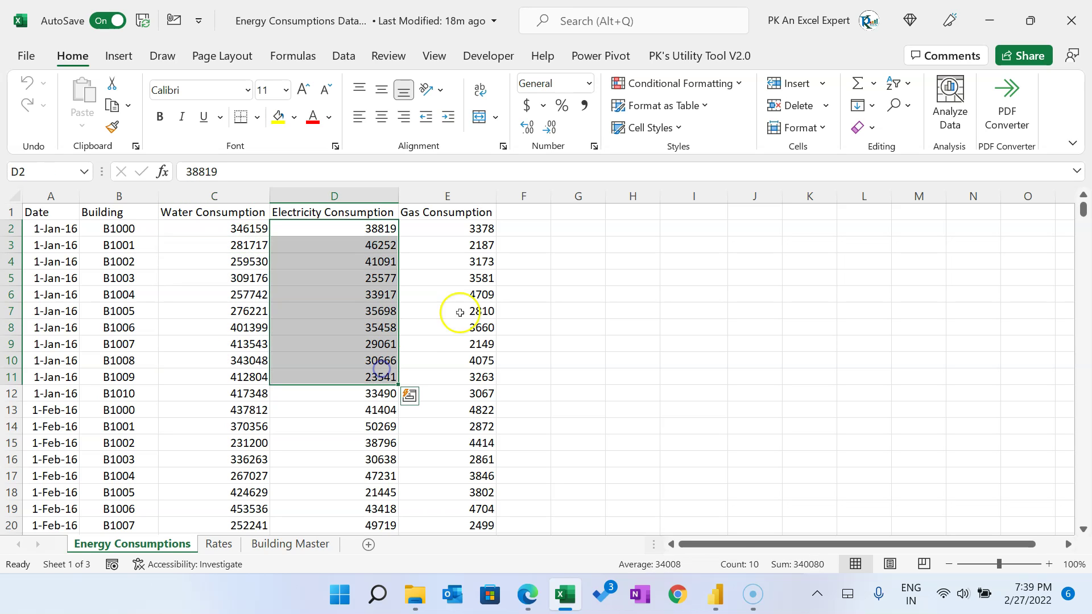
drag(370, 245, 366, 305)
drag(492, 229, 487, 329)
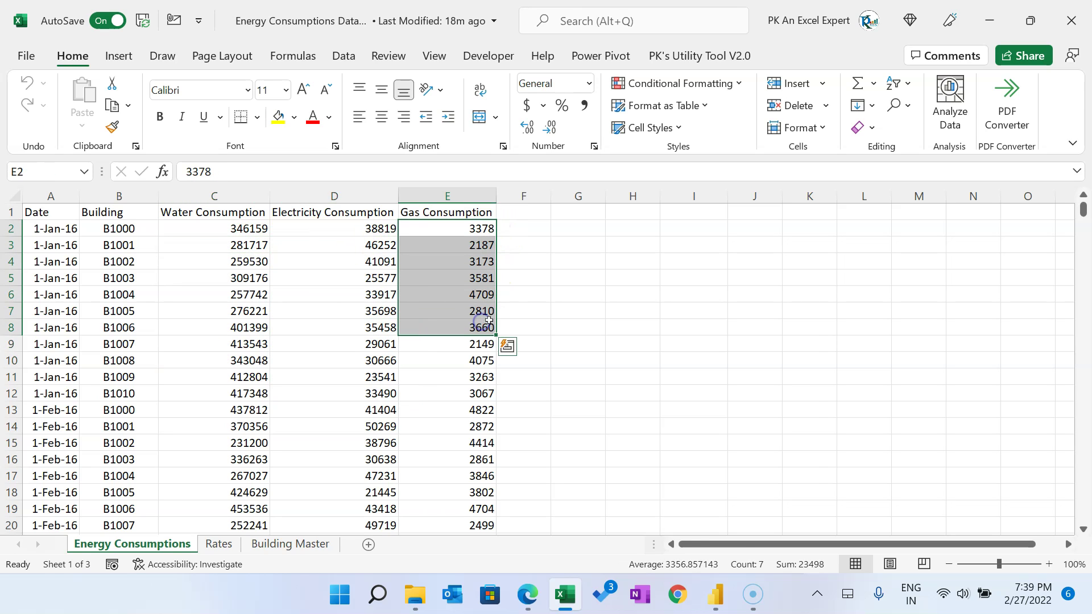
Step: Review the Year, Energy Type and Price Per Unit columns on the Rates sheet
click(219, 544)
click(202, 326)
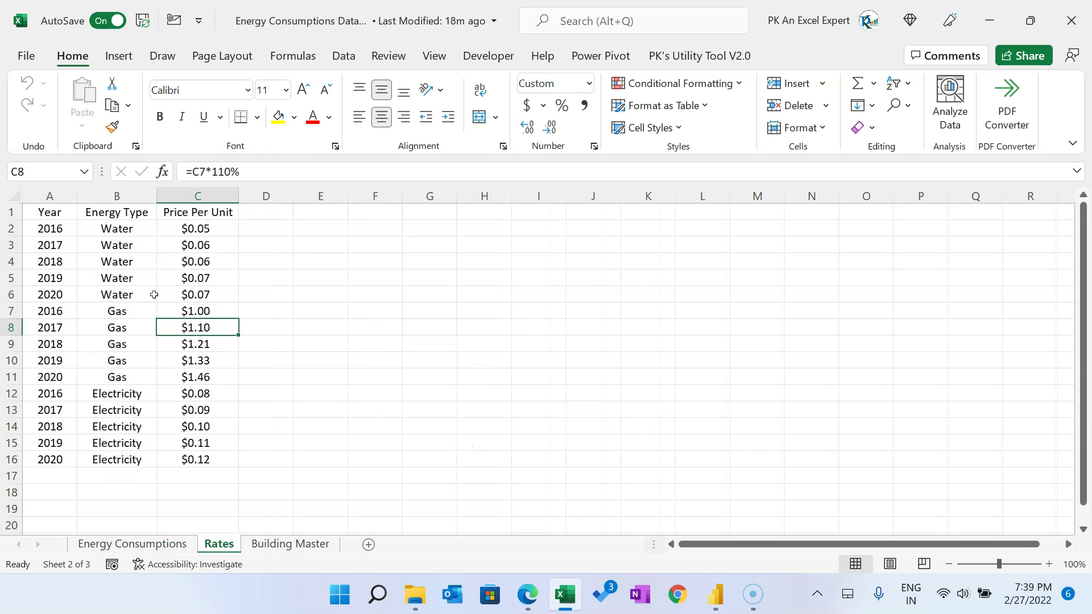
drag(50, 230, 49, 459)
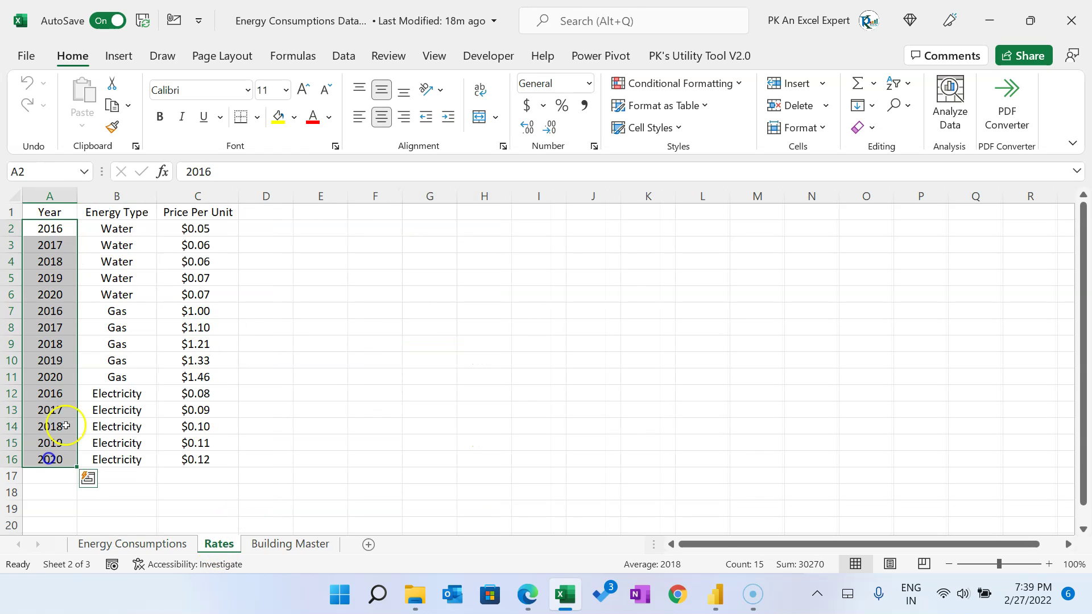
drag(136, 233, 139, 291)
drag(138, 231, 139, 296)
drag(207, 230, 209, 459)
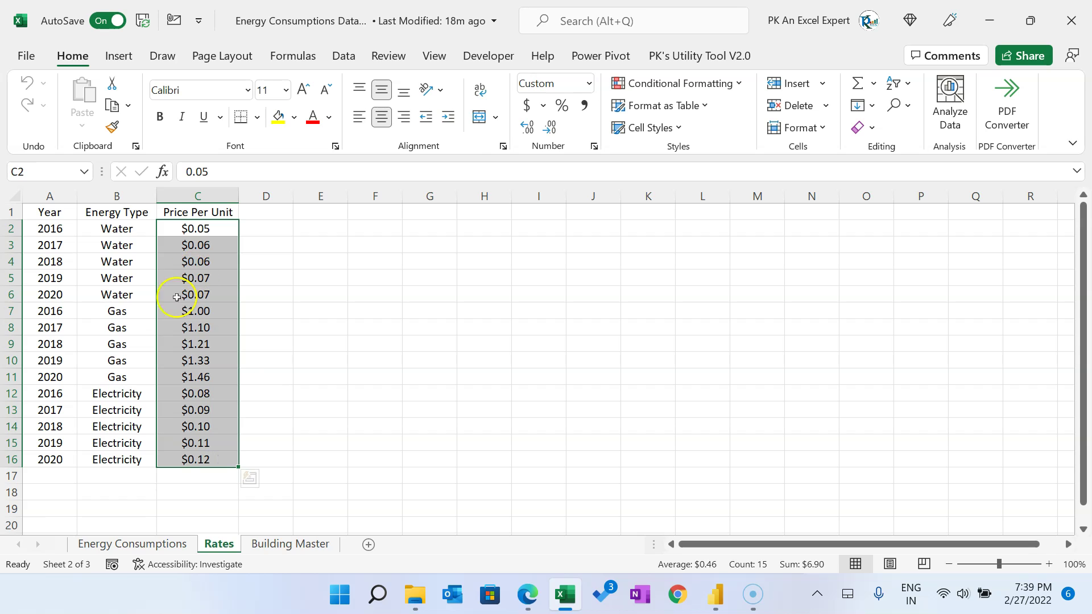
click(117, 427)
Step: Review the Building, City and Country columns on the Building Master sheet
click(284, 544)
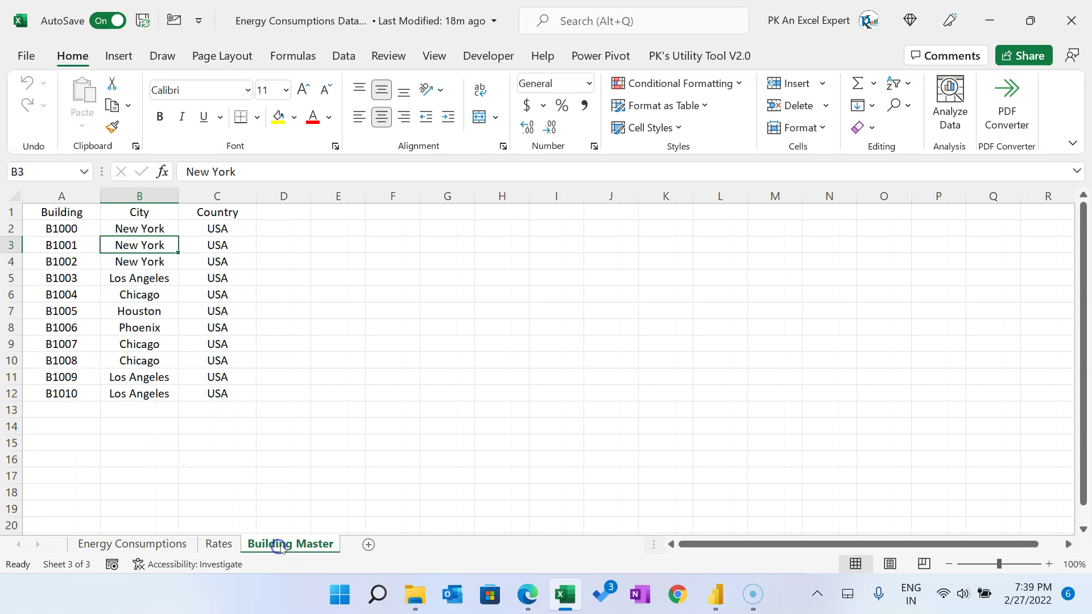
click(222, 325)
drag(61, 229, 64, 394)
drag(137, 230, 140, 394)
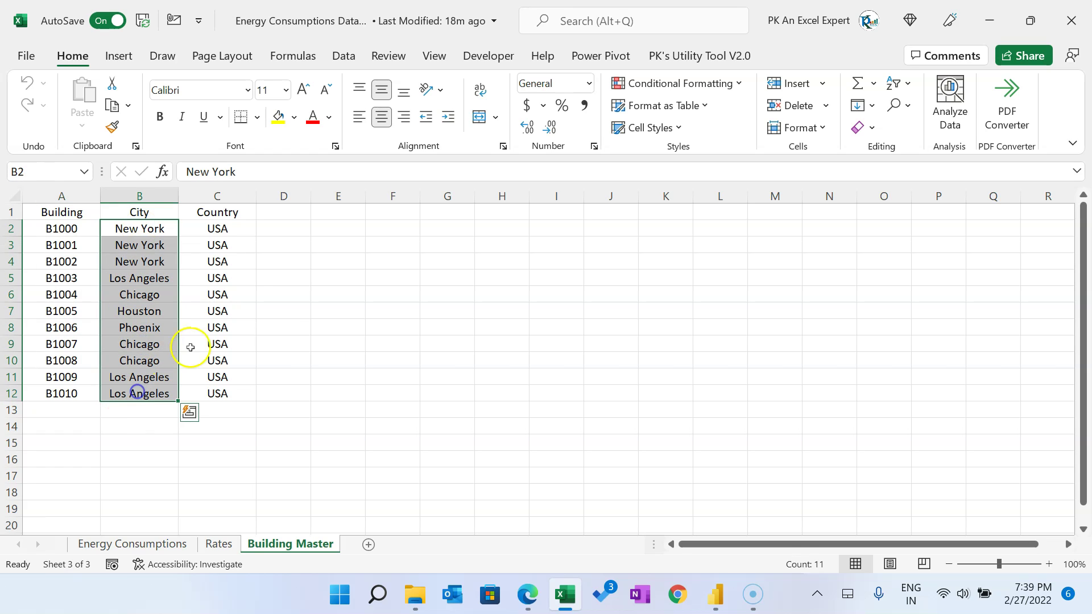
drag(221, 227, 228, 393)
Step: Go back over the Rates and Energy Consumptions sheets to compare the rates with the consumption columns
click(219, 544)
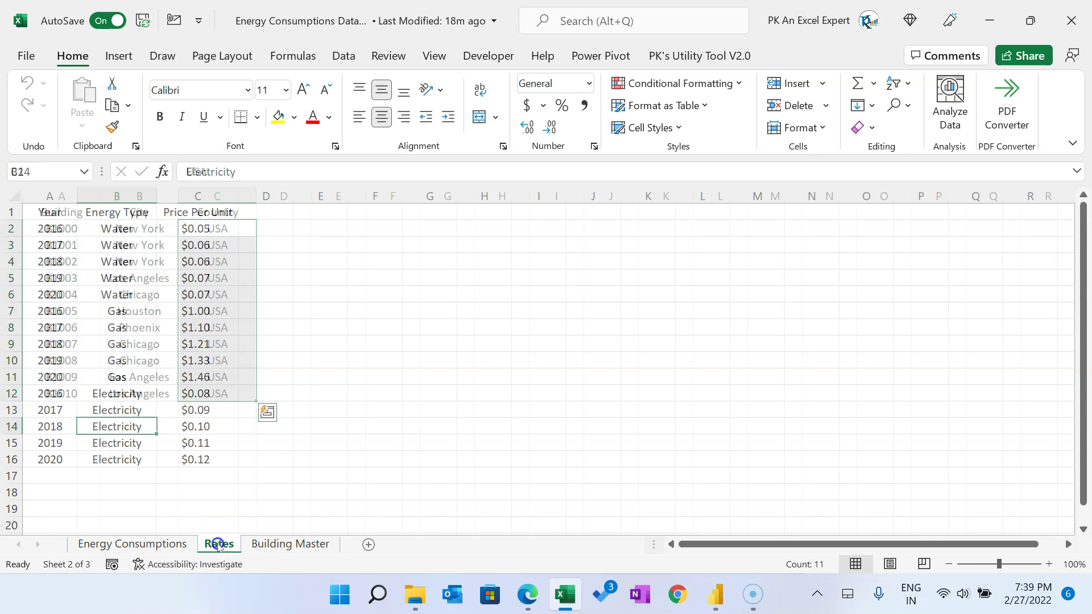
click(165, 544)
click(151, 312)
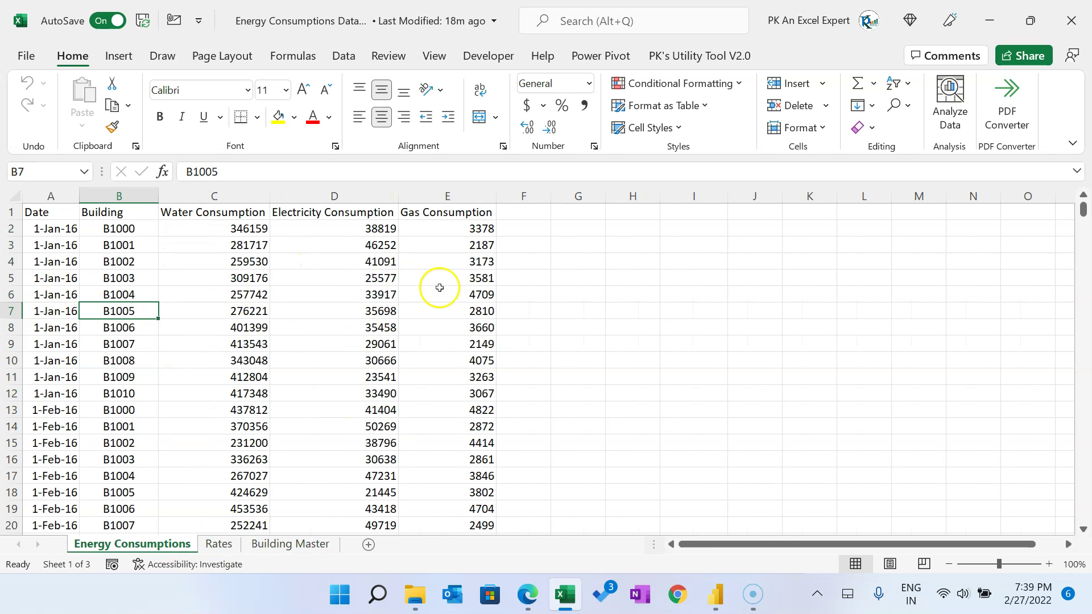
click(218, 543)
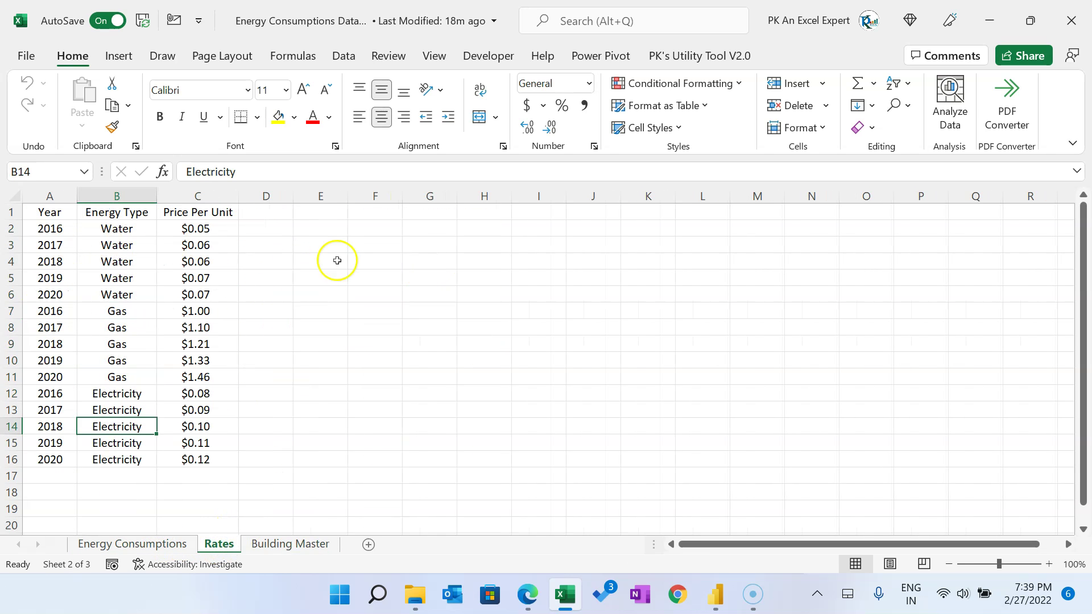
click(168, 544)
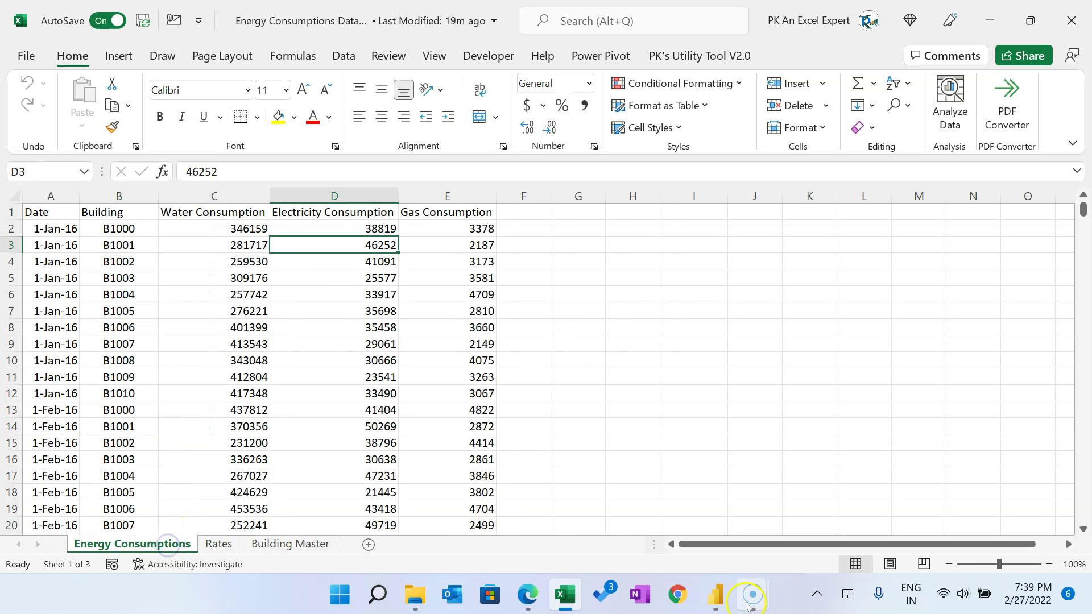
Step: Switch to the new untitled report in Power BI Desktop and dismiss its start screen
mouse_move(715, 602)
click(775, 534)
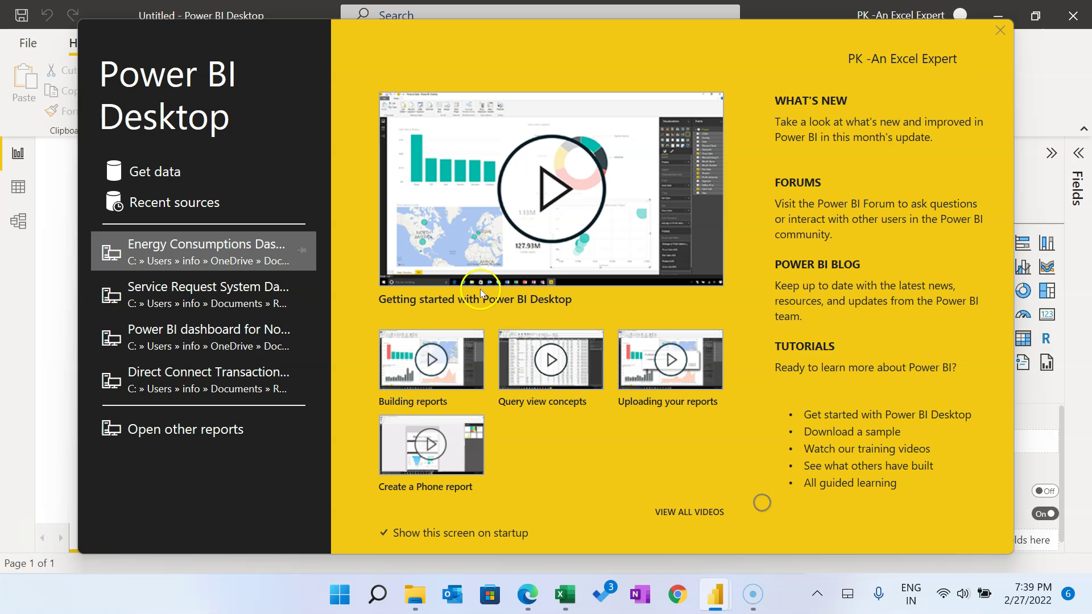
click(1000, 30)
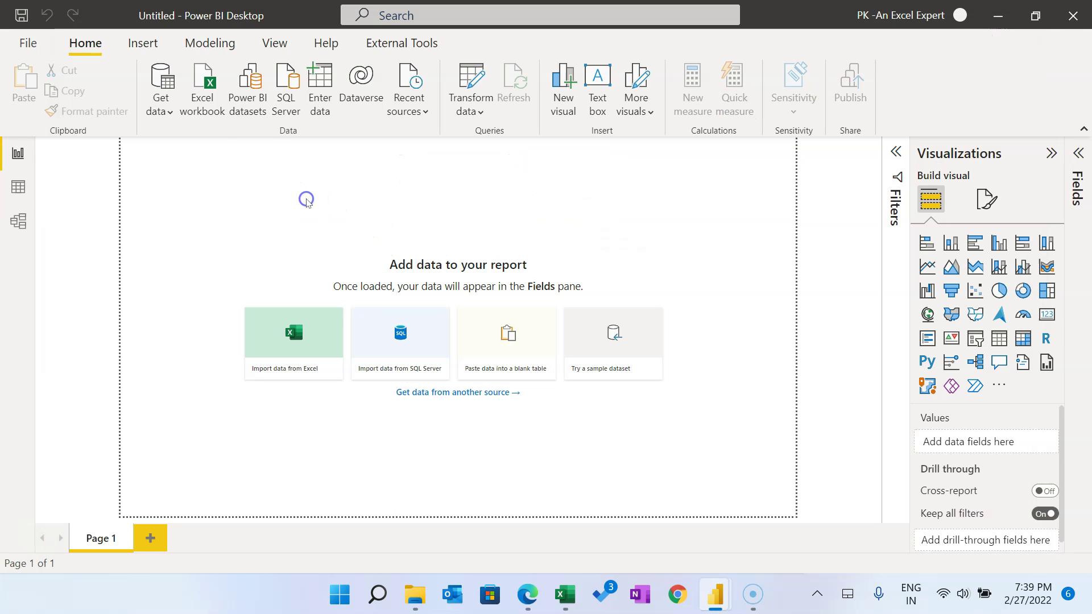
Step: Start an Excel workbook import and choose the Energy Consumptions Dataset file in the Energy Consumptions Dashboard folder
click(171, 113)
click(420, 174)
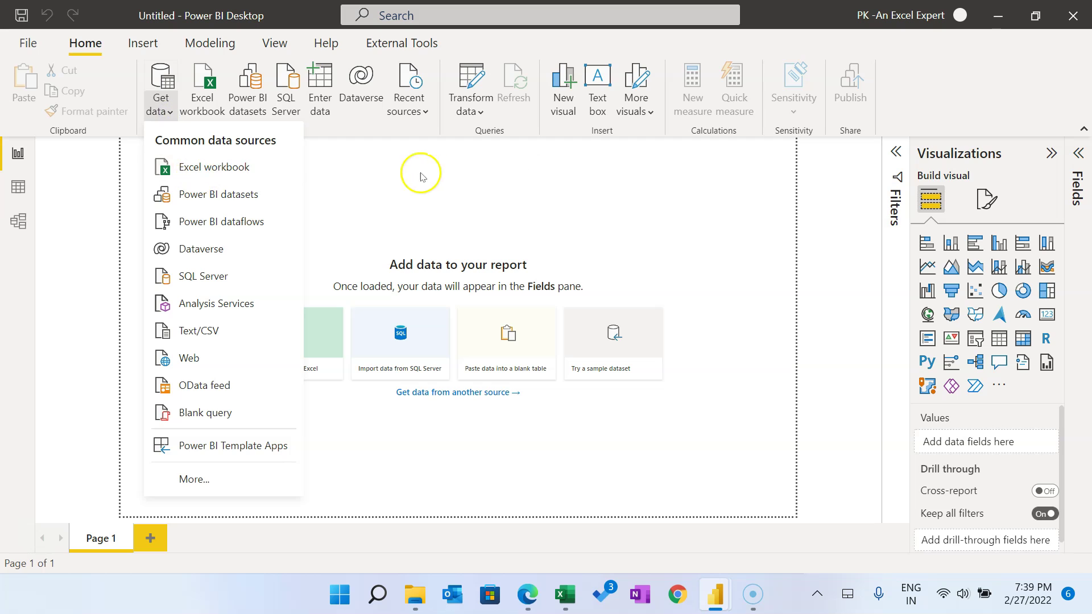
click(207, 94)
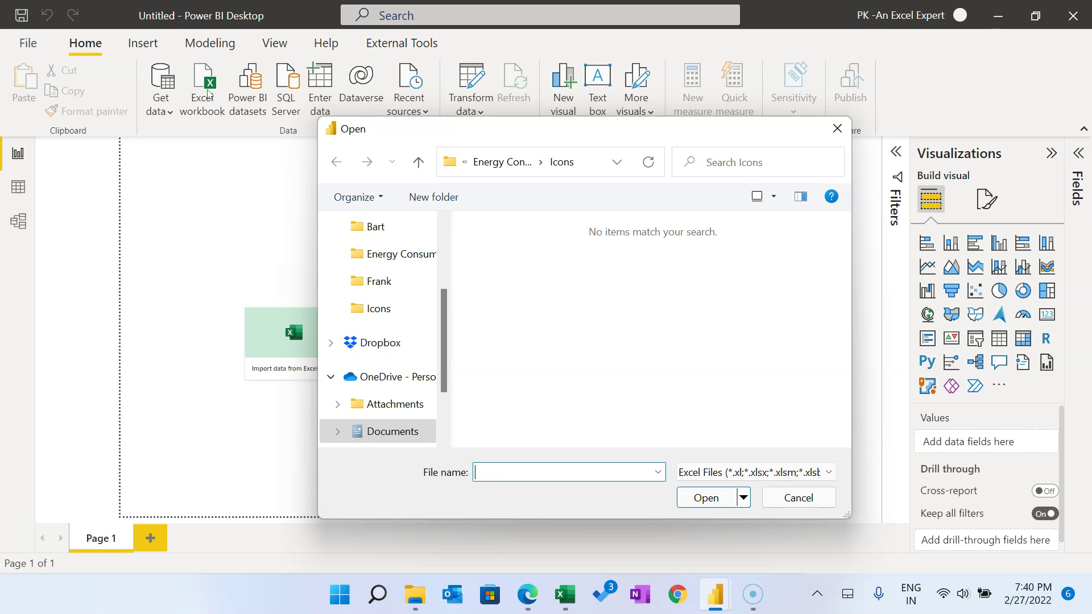
click(544, 291)
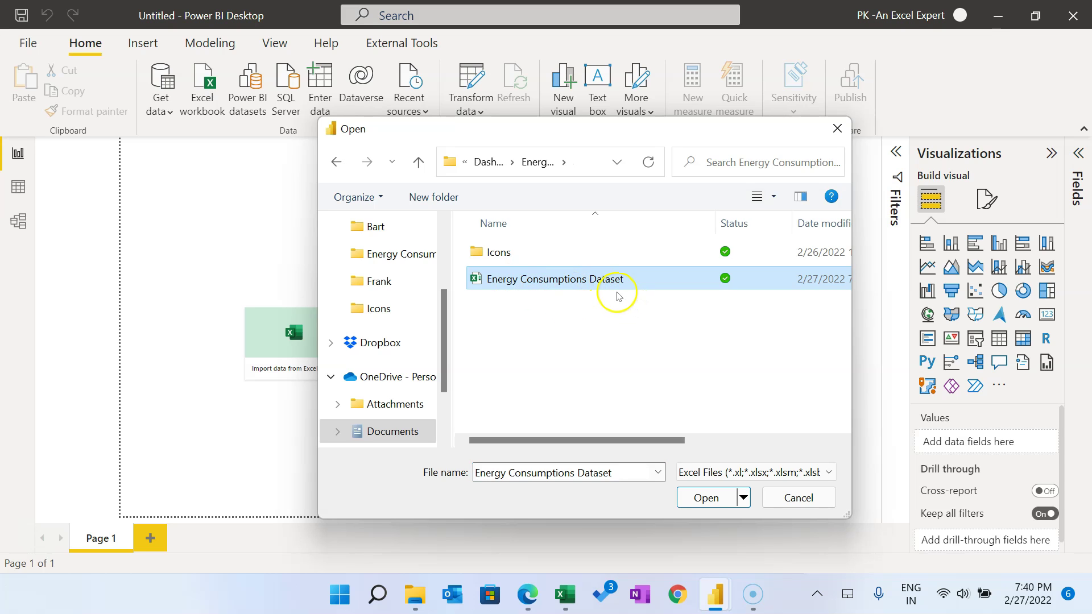
Step: Close the dataset workbook and Excel, and open the Energy Consumptions Dataset file for import in Power BI Desktop
key(alt+Tab)
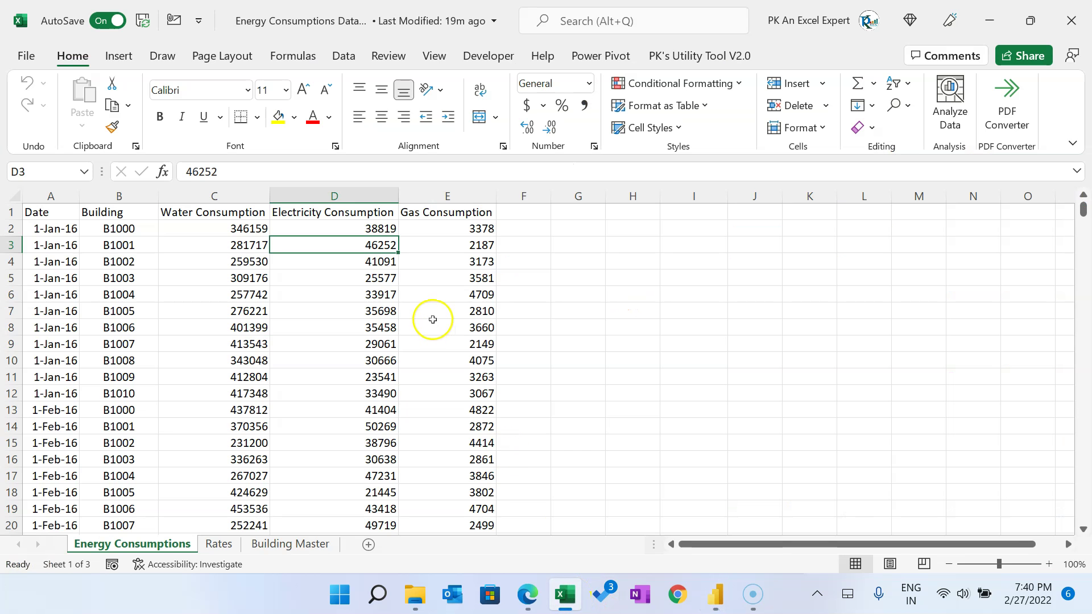
key(ctrl+w)
click(1072, 21)
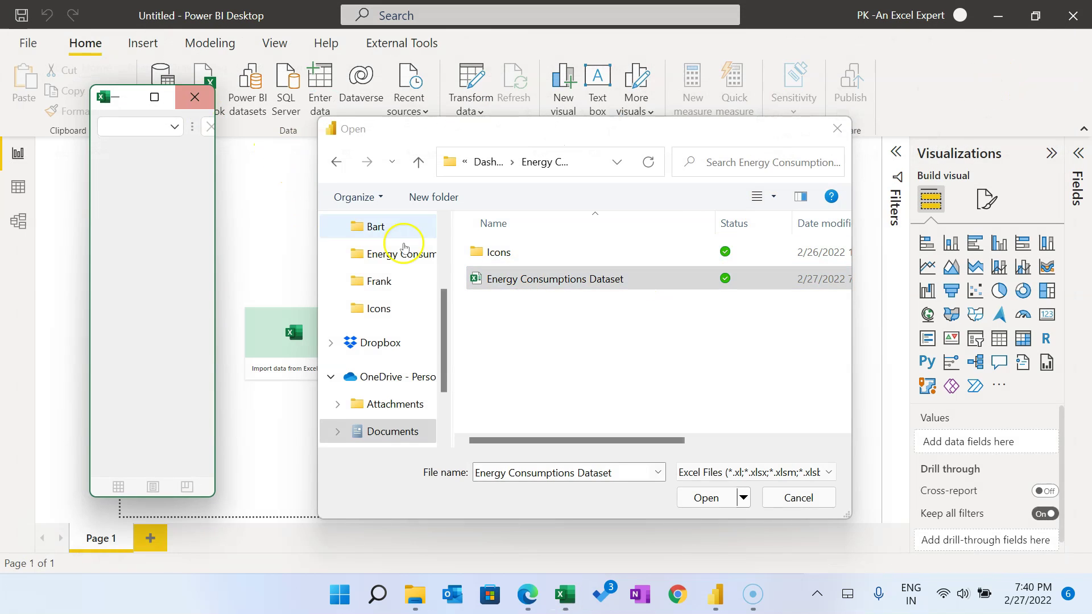
double_click(560, 207)
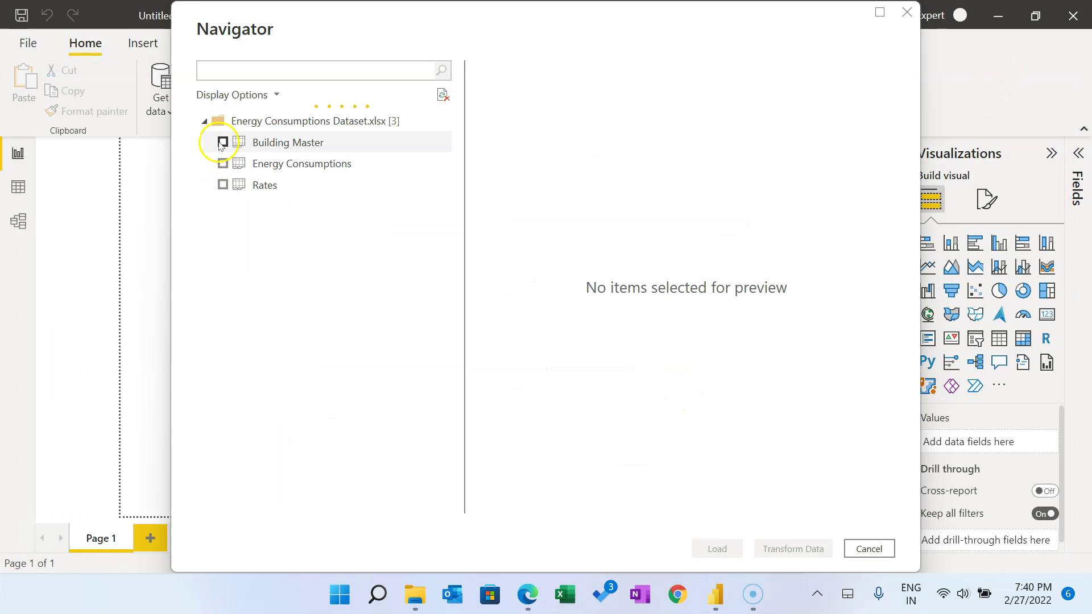
Step: Include the Building Master, Energy Consumptions and Rates sheets in the import and open them for transformation in Power Query Editor
click(222, 142)
click(222, 163)
click(222, 185)
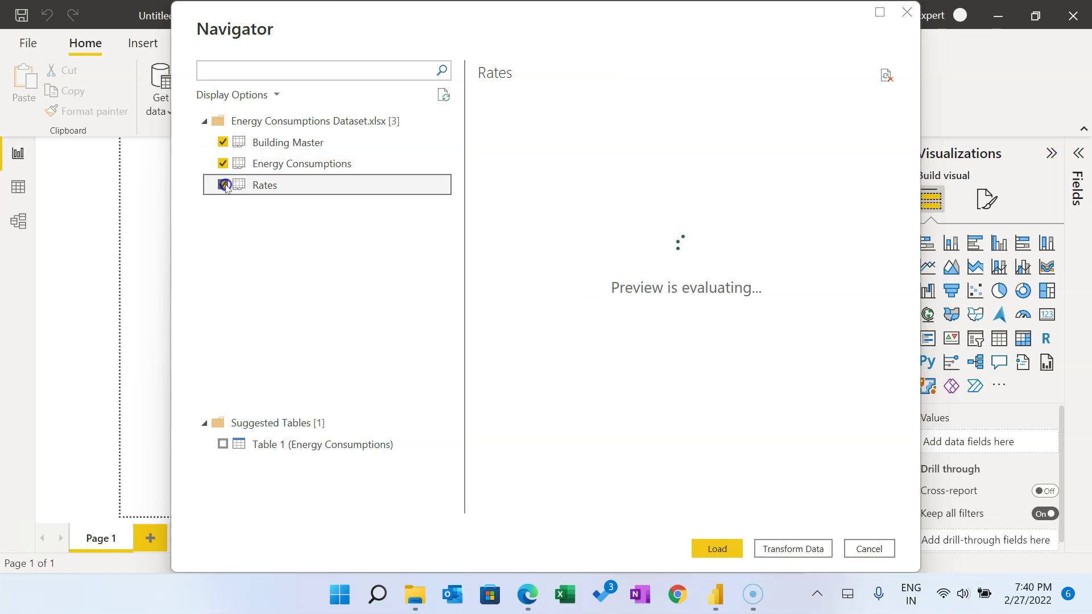
click(788, 550)
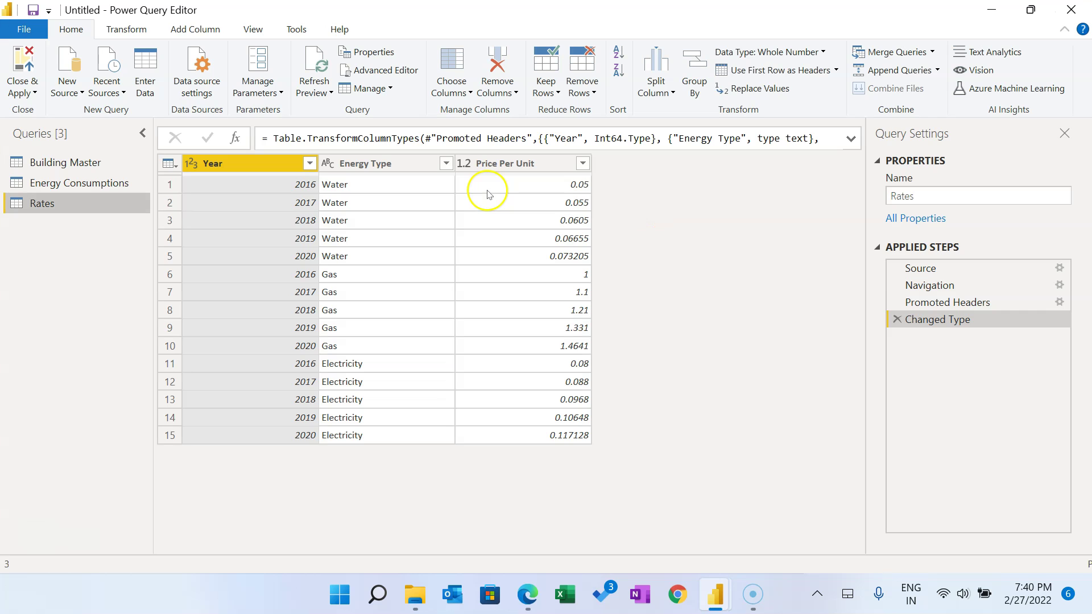
Step: Promote the first row of the Building Master query to column headers
click(49, 163)
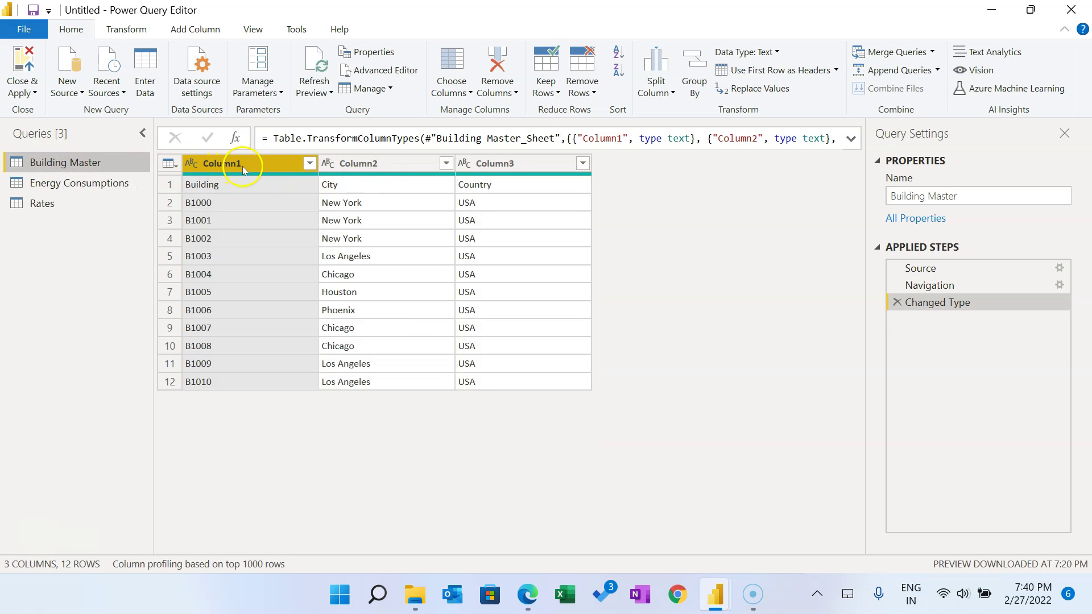
click(170, 184)
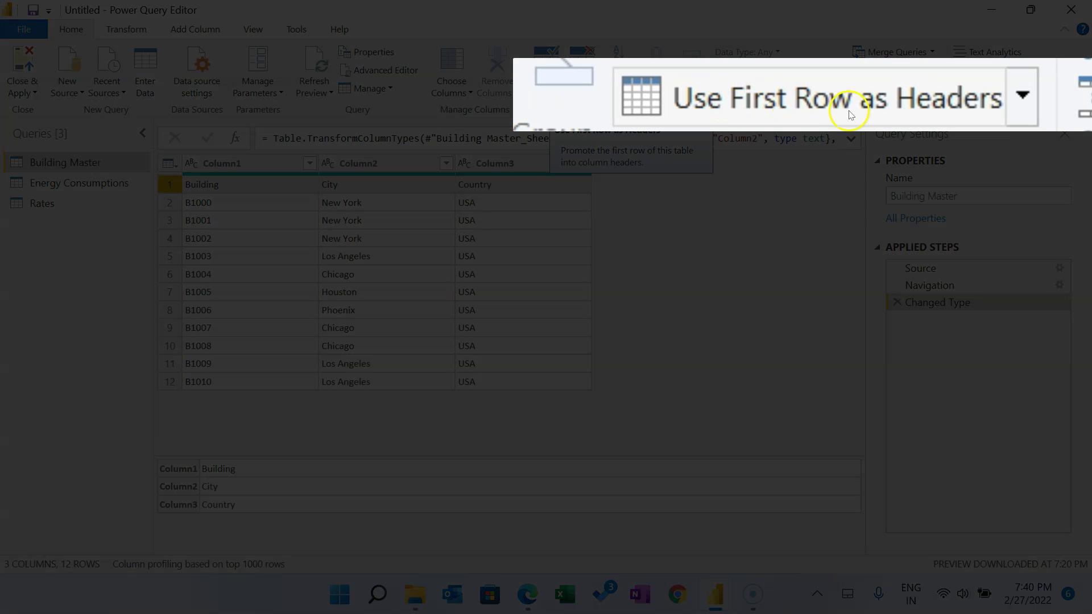
click(792, 71)
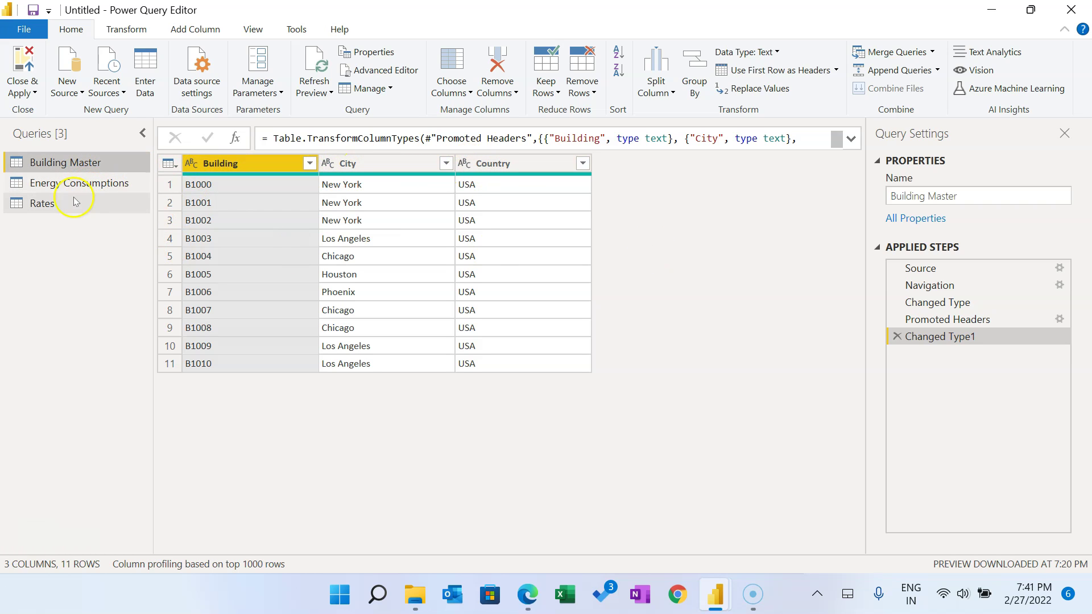
Step: Unpivot only the Water Consumption, Electricity Consumption and Gas Consumption columns of the Energy Consumptions query
click(95, 188)
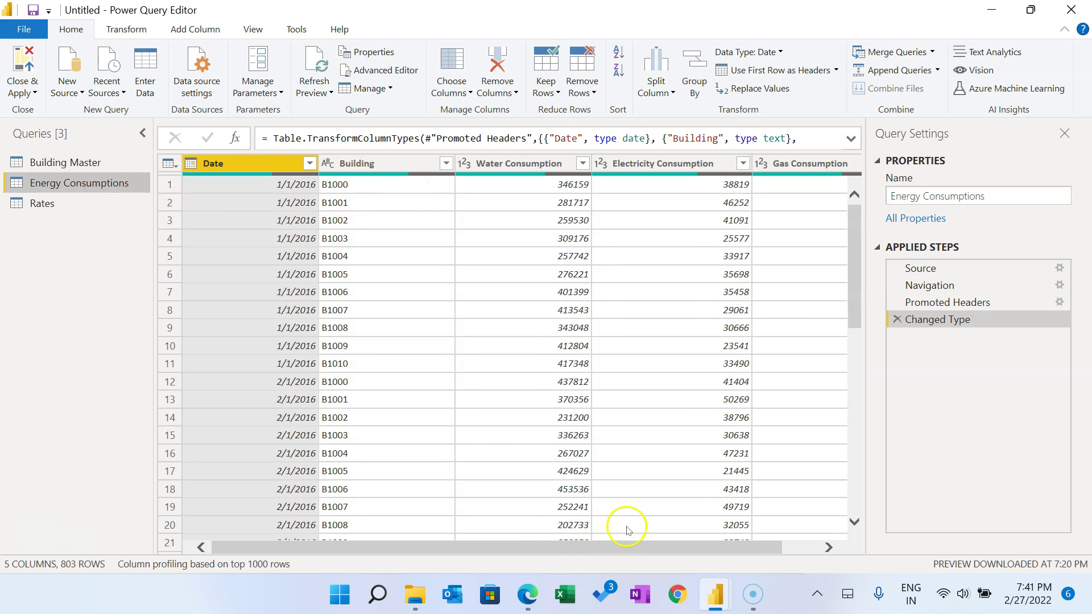
scroll(724, 549, right, 2)
scroll(751, 549, left, 2)
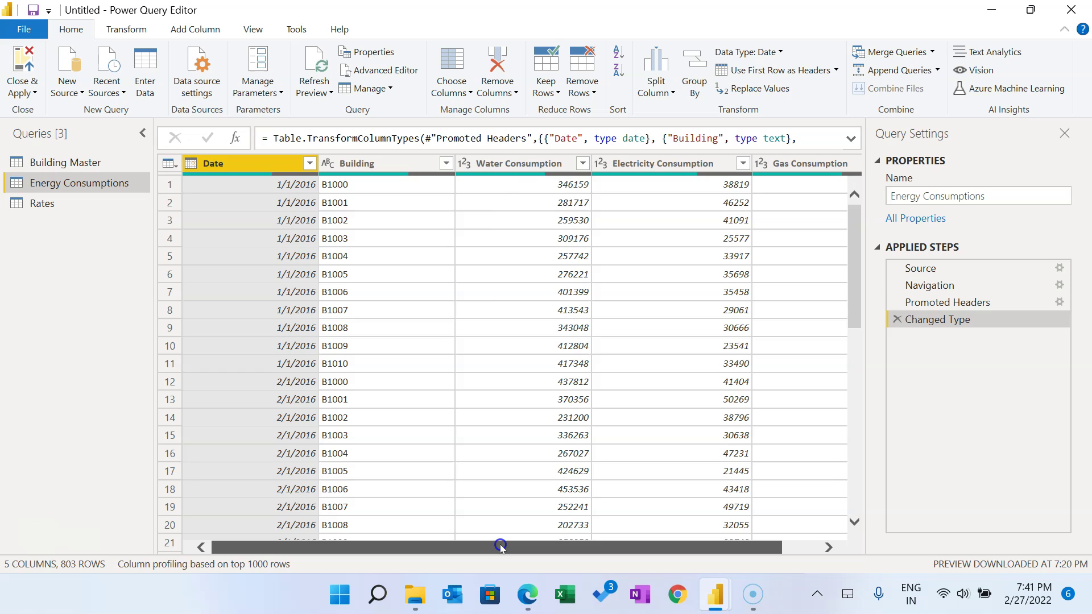
click(517, 164)
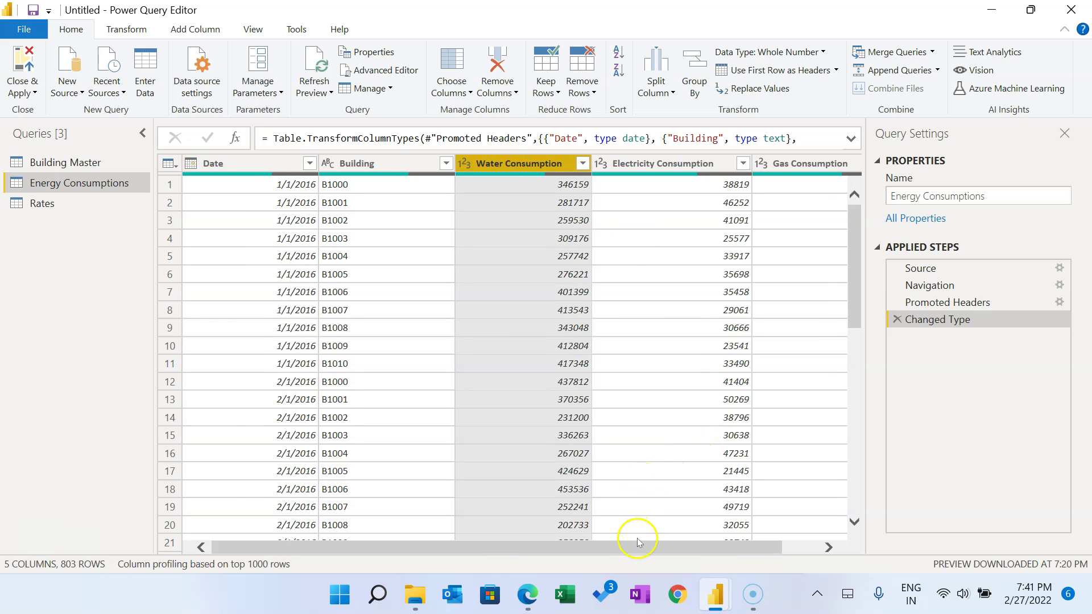
scroll(639, 543, right, 2)
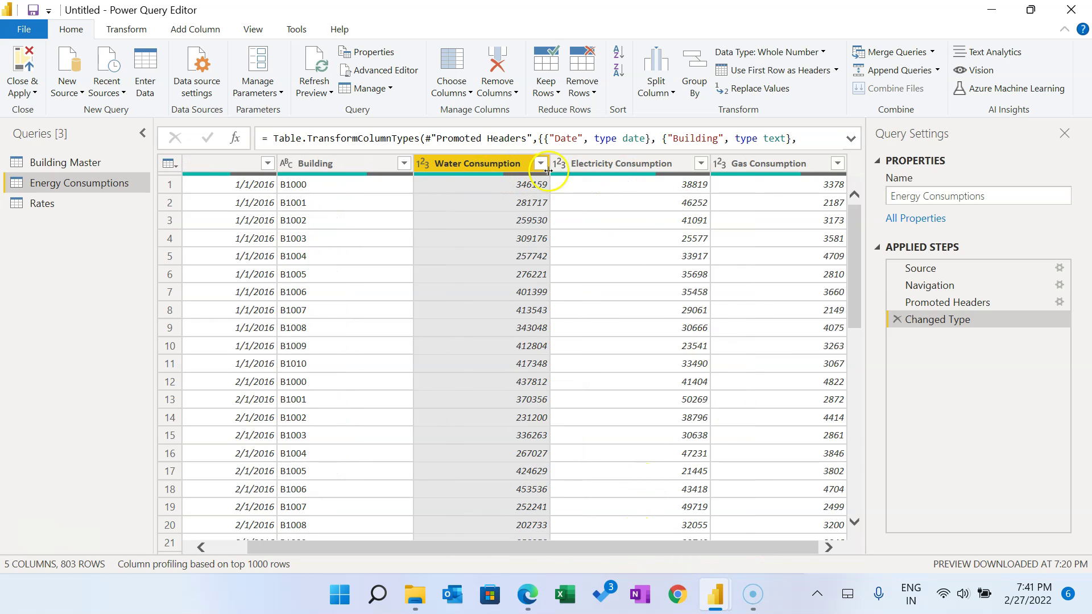
ctrl+click(634, 164)
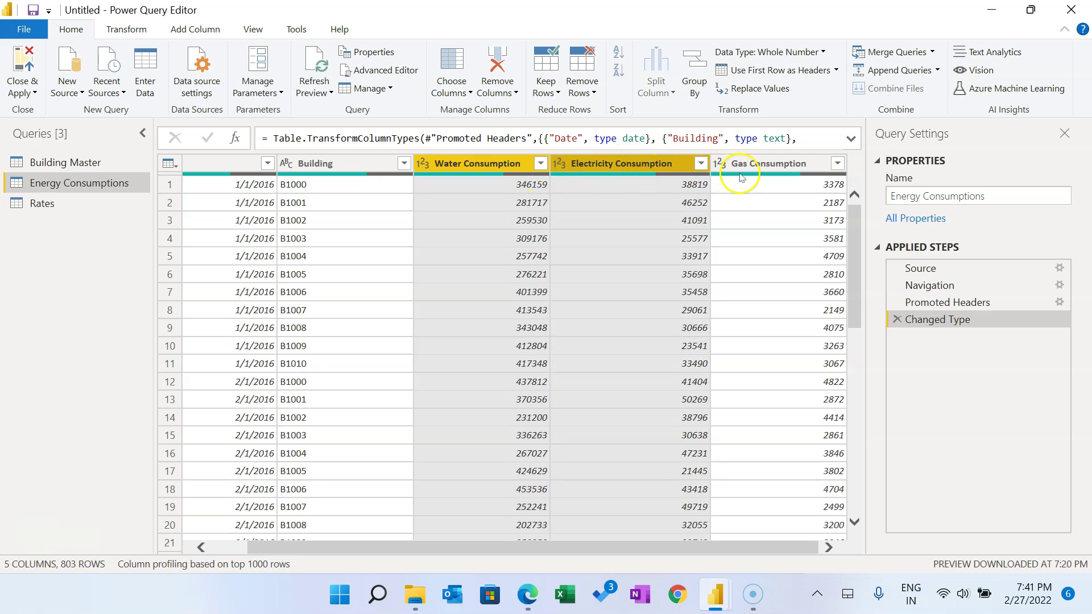
ctrl+click(768, 165)
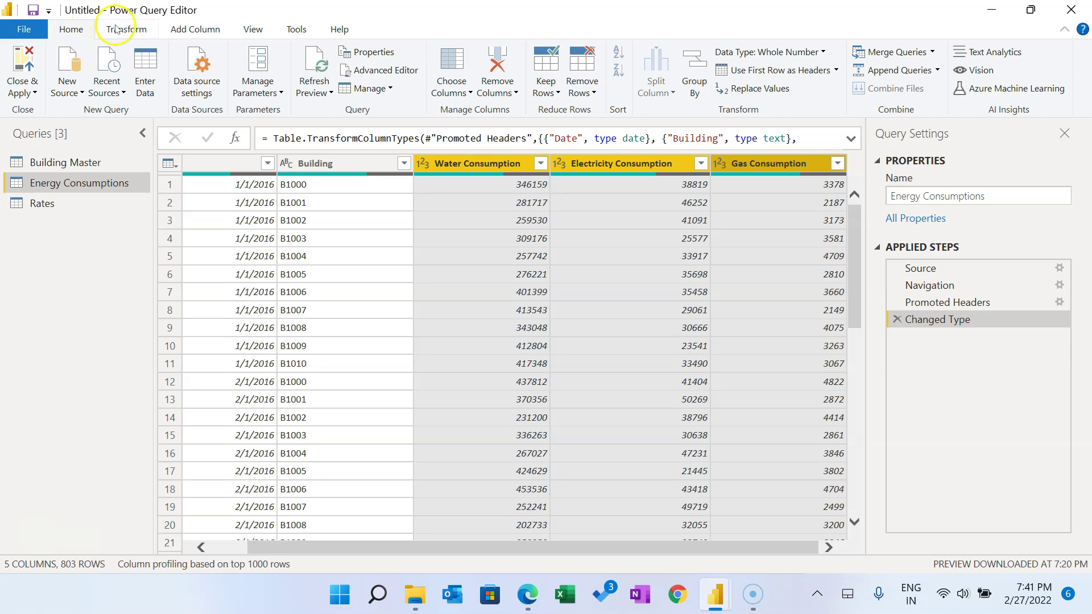
click(117, 28)
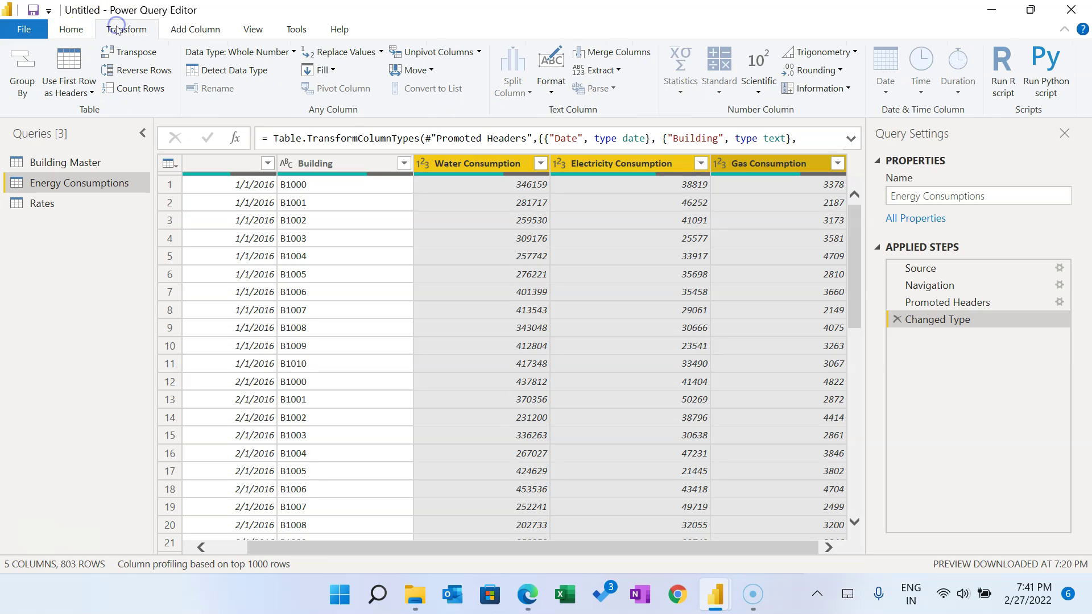
click(479, 52)
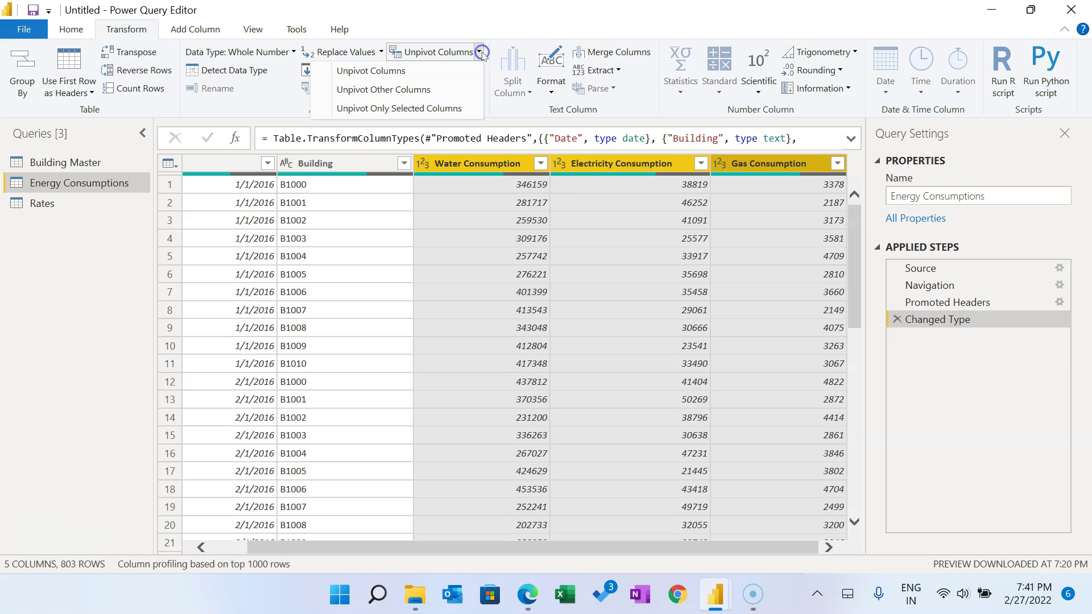
click(427, 110)
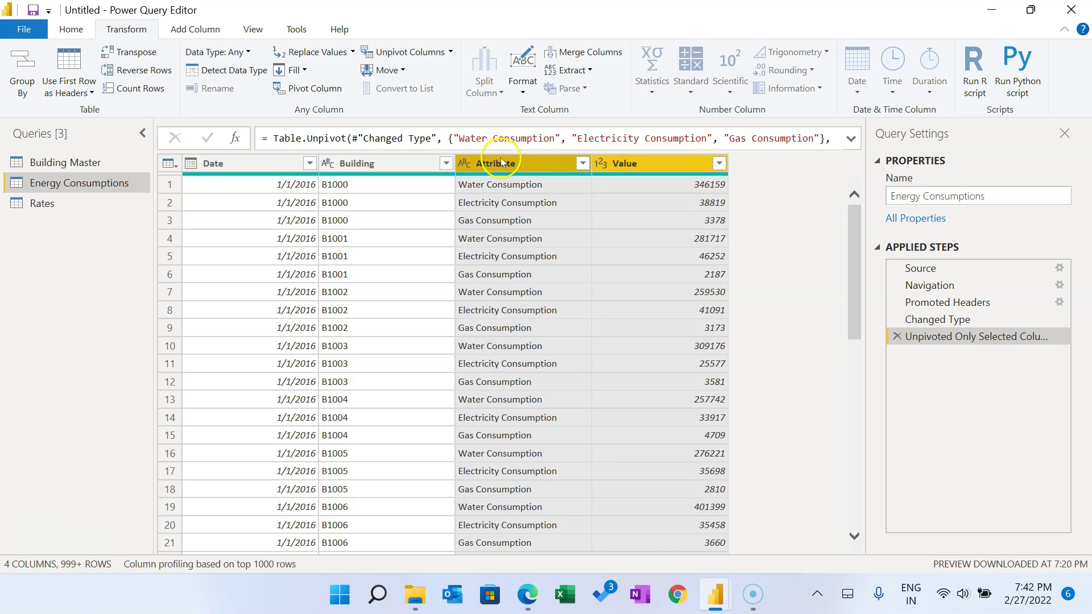
Step: Rename the unpivoted Attribute column to Consumption Type and the Value column to Unit
click(516, 164)
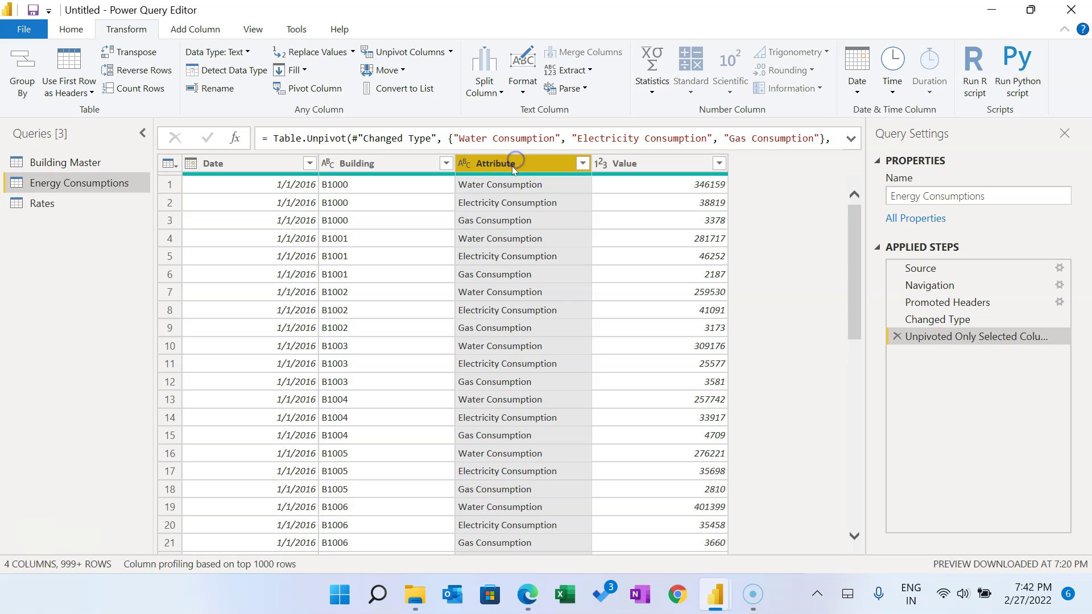
click(650, 164)
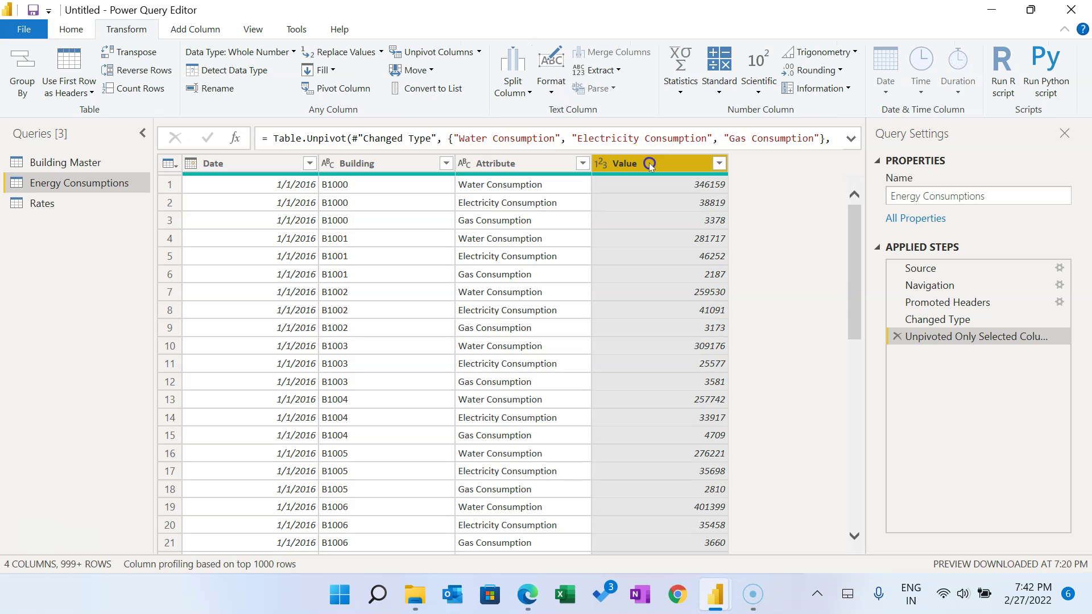
click(509, 187)
click(501, 203)
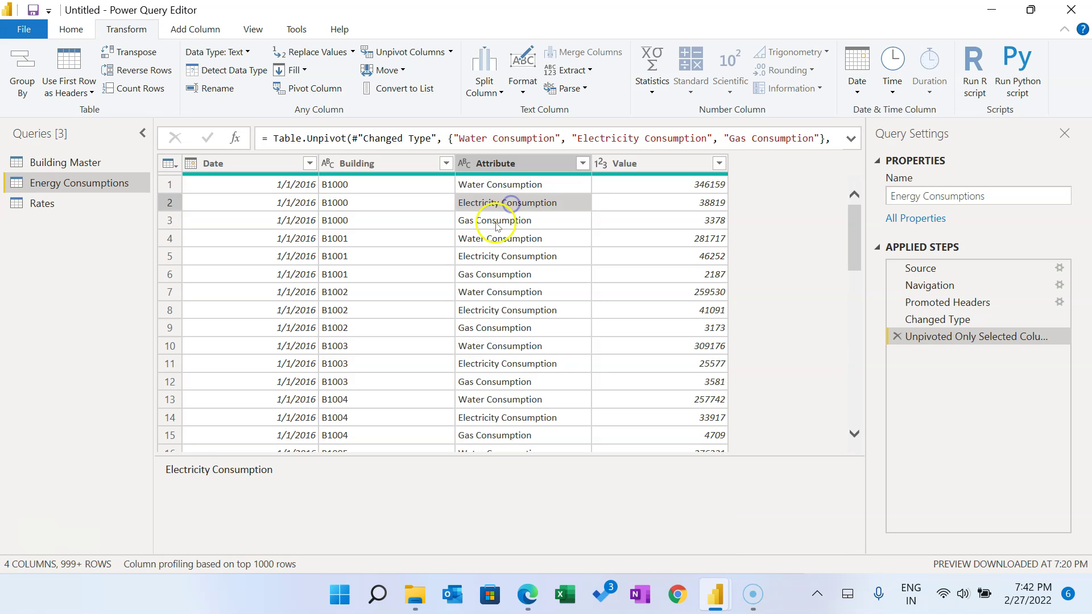
click(493, 219)
click(490, 164)
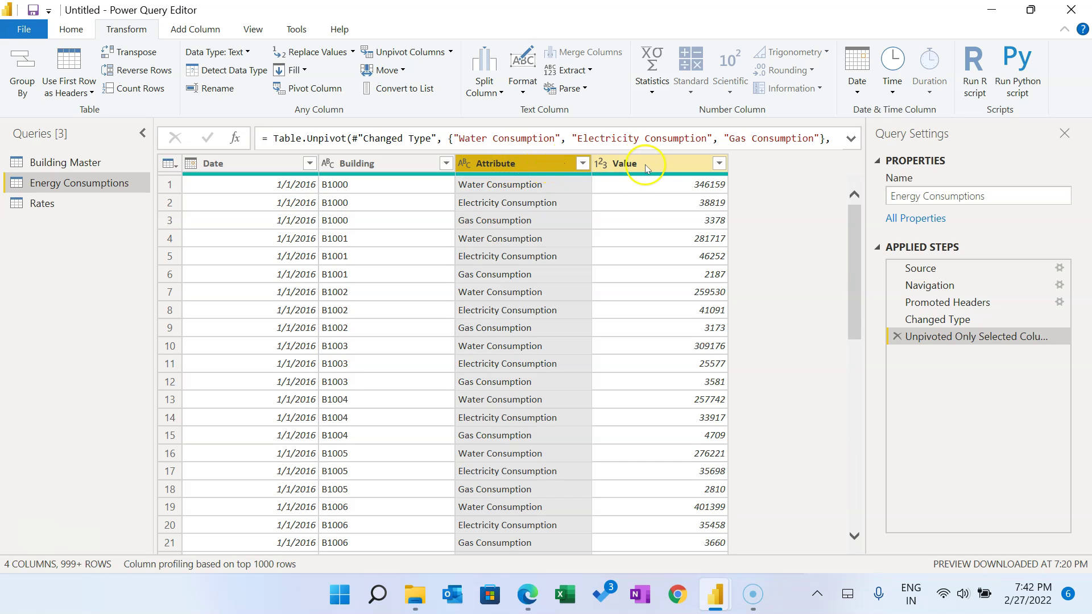
double_click(527, 164)
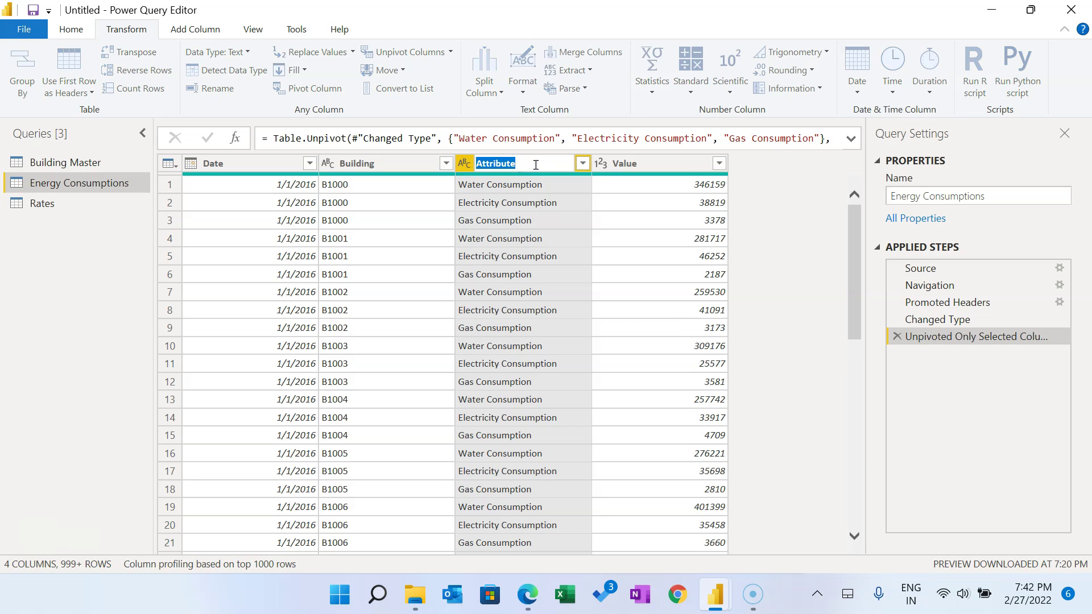
text(Consumption Type)
key(Return)
double_click(645, 164)
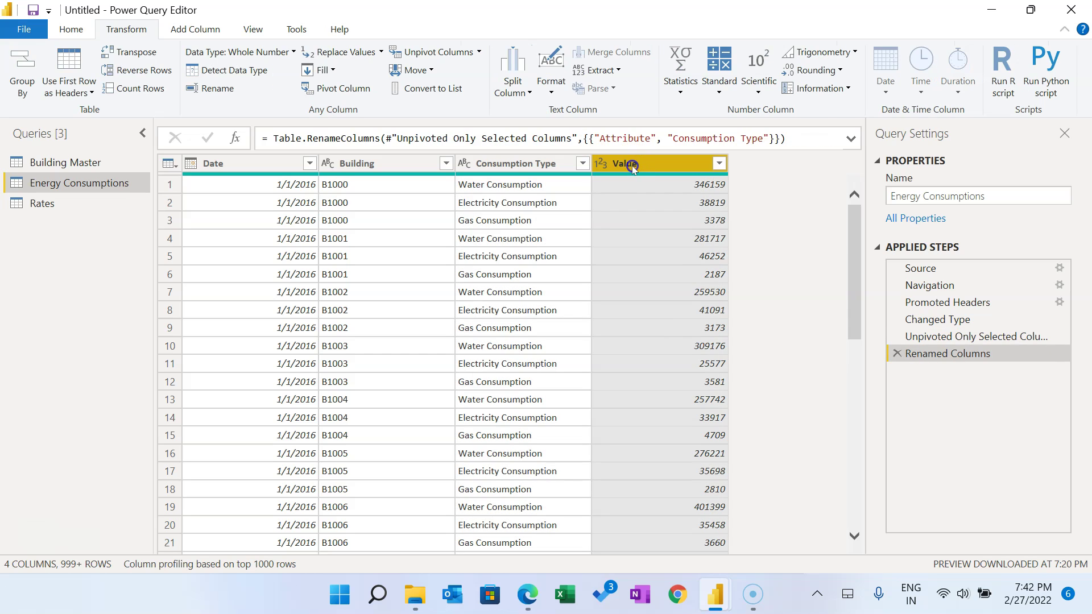
text(Unit)
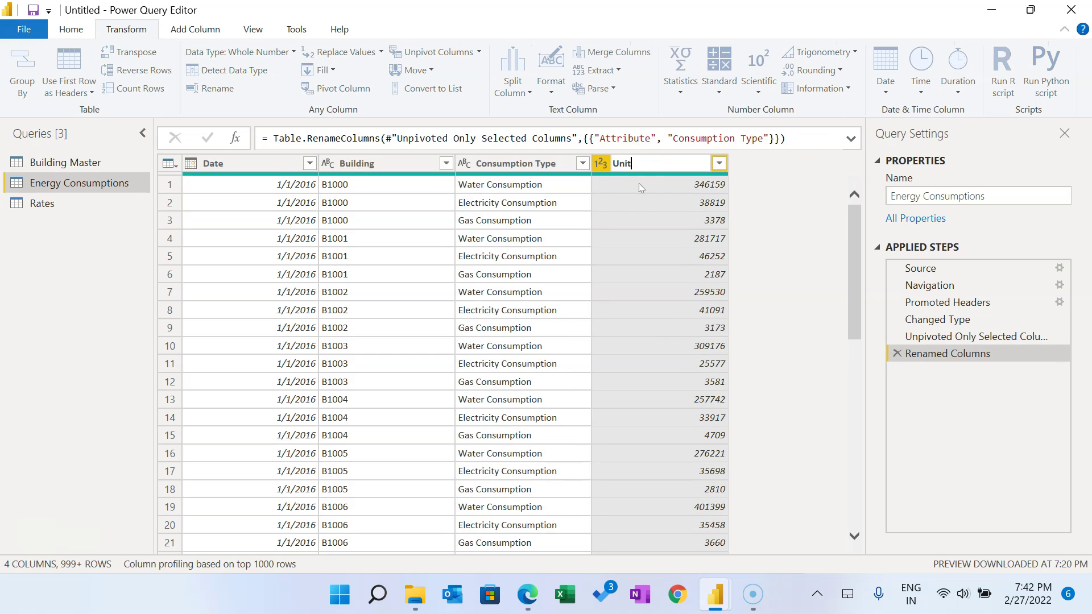
key(Return)
Step: Replace the word Consumption and its leading space with nothing in the Consumption Type column, and check the values
click(535, 162)
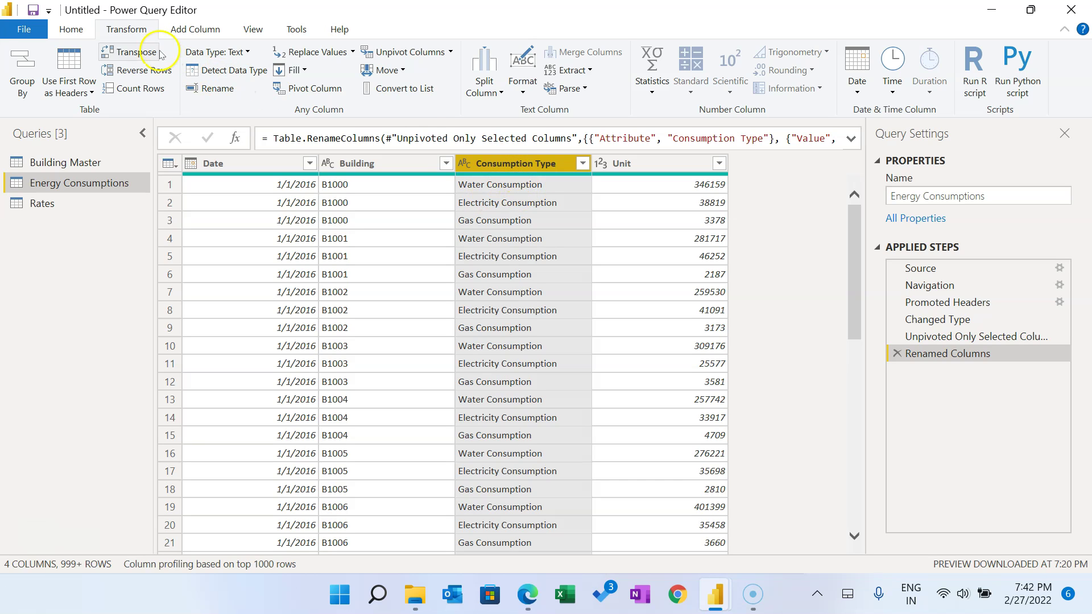
click(326, 53)
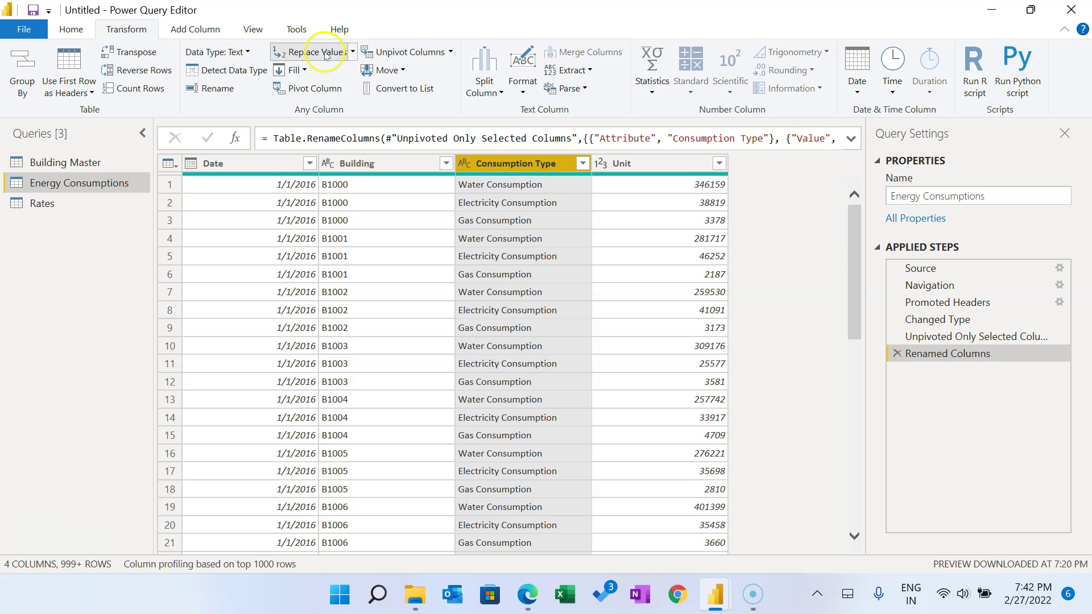
drag(435, 171, 614, 252)
click(501, 345)
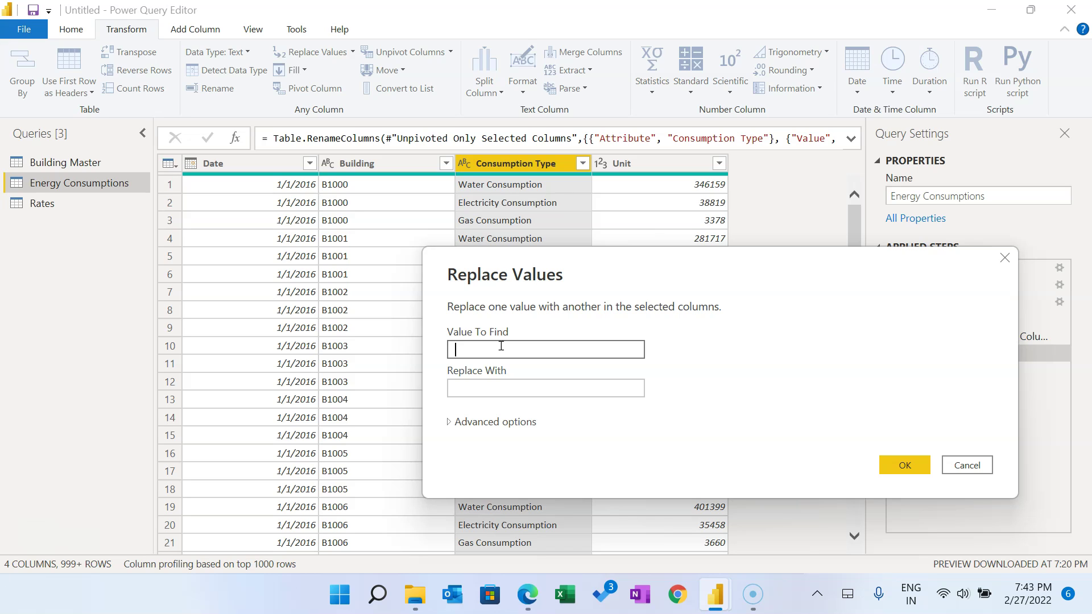
text(Consumption)
click(487, 389)
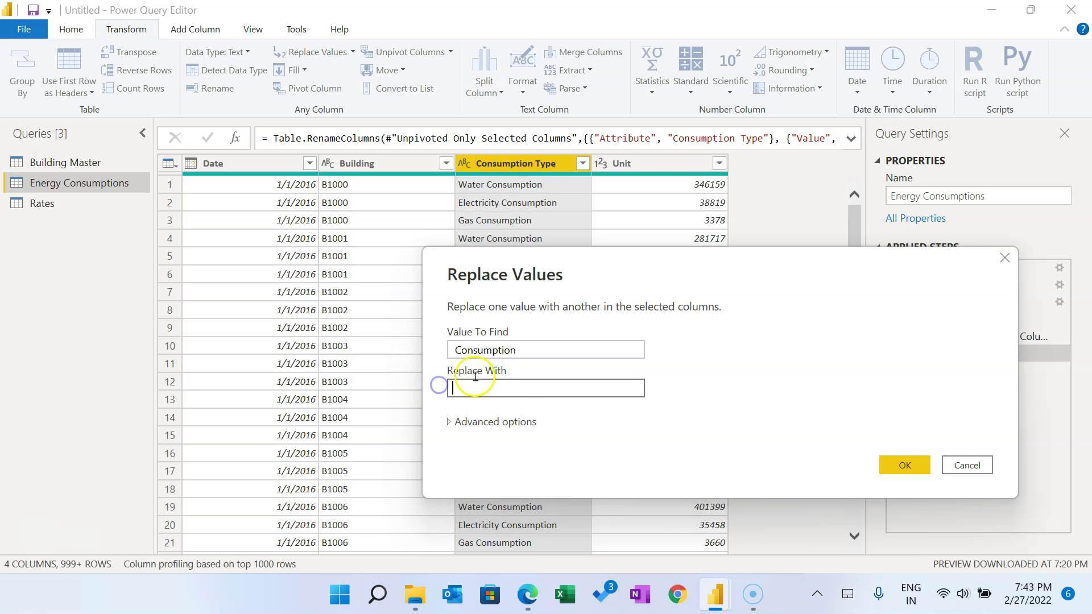
click(907, 466)
click(483, 186)
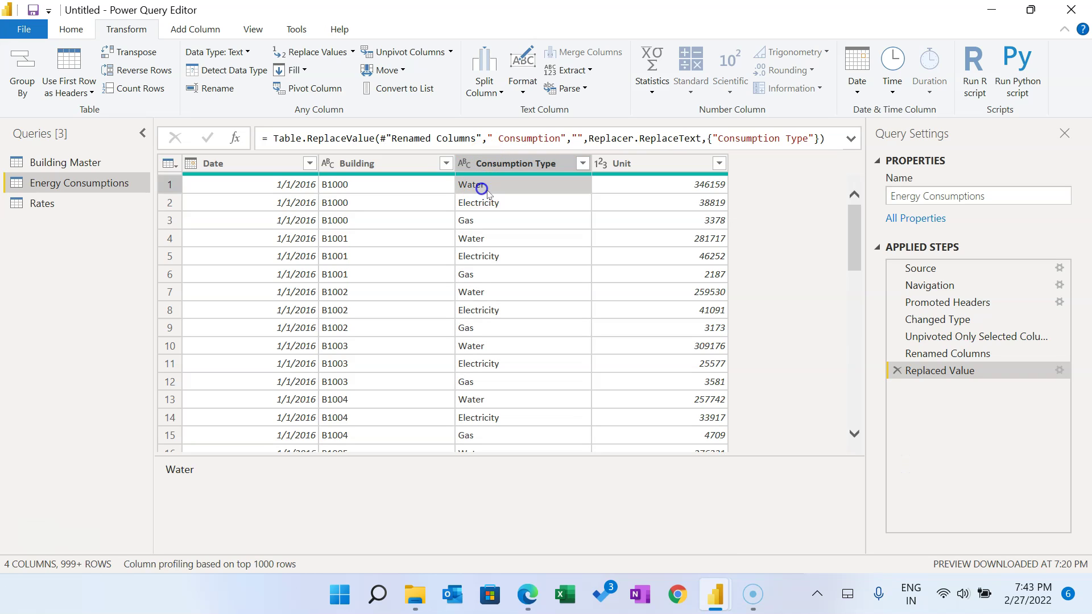
click(492, 205)
click(490, 221)
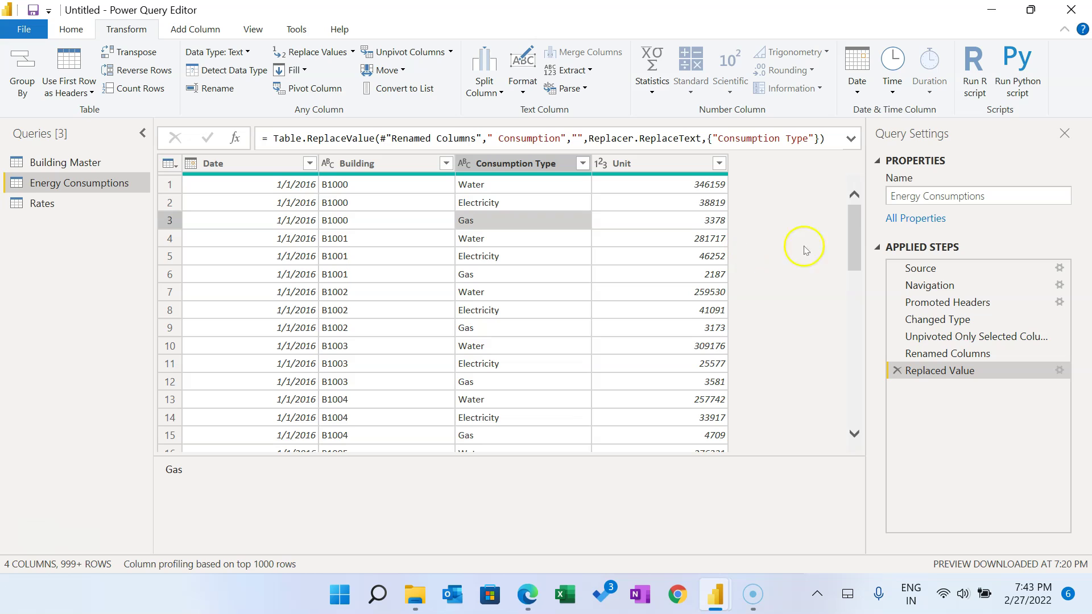
click(854, 217)
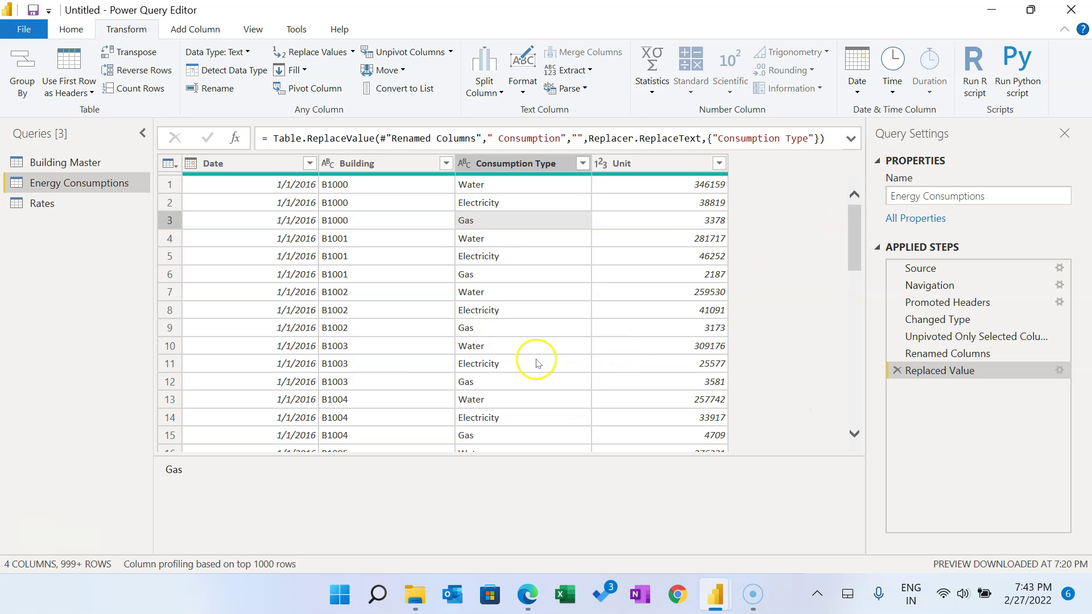
click(268, 163)
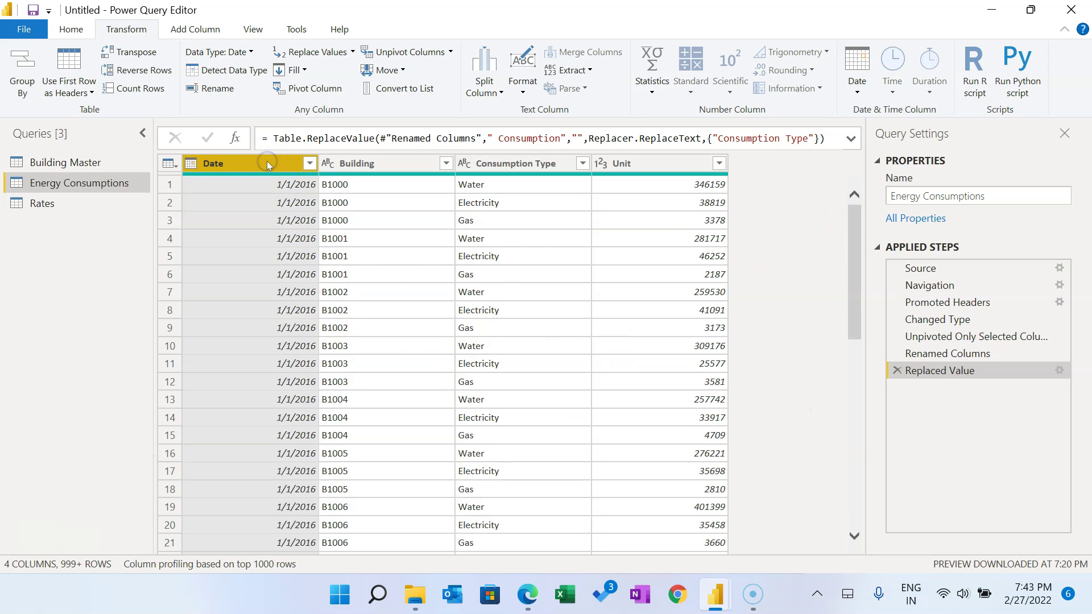
Step: Add a column named Key to the Rates query by merging Year and Energy Type without a separator
click(47, 206)
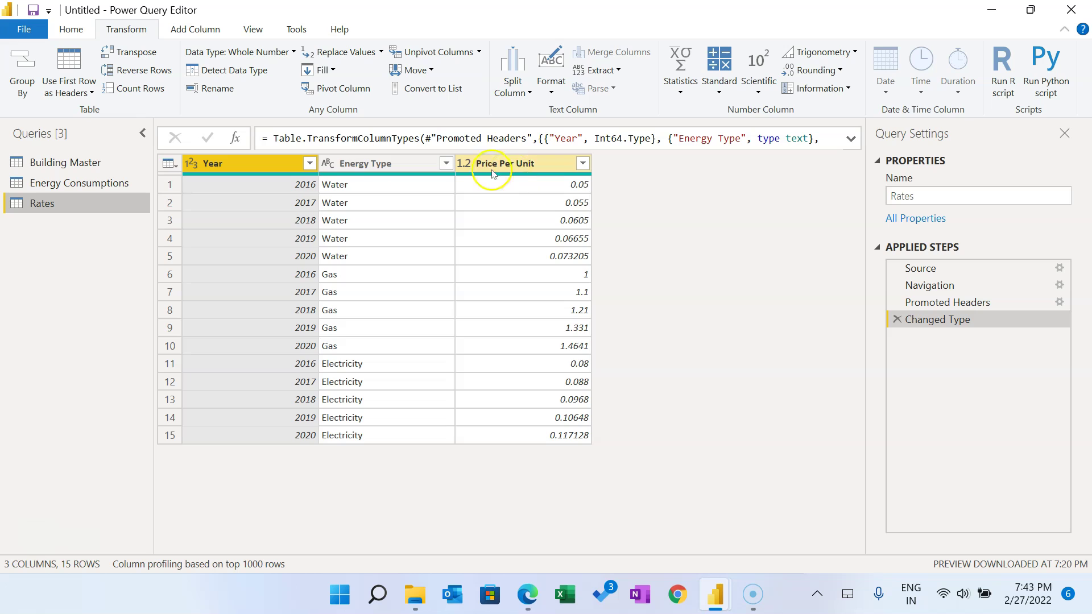
click(512, 164)
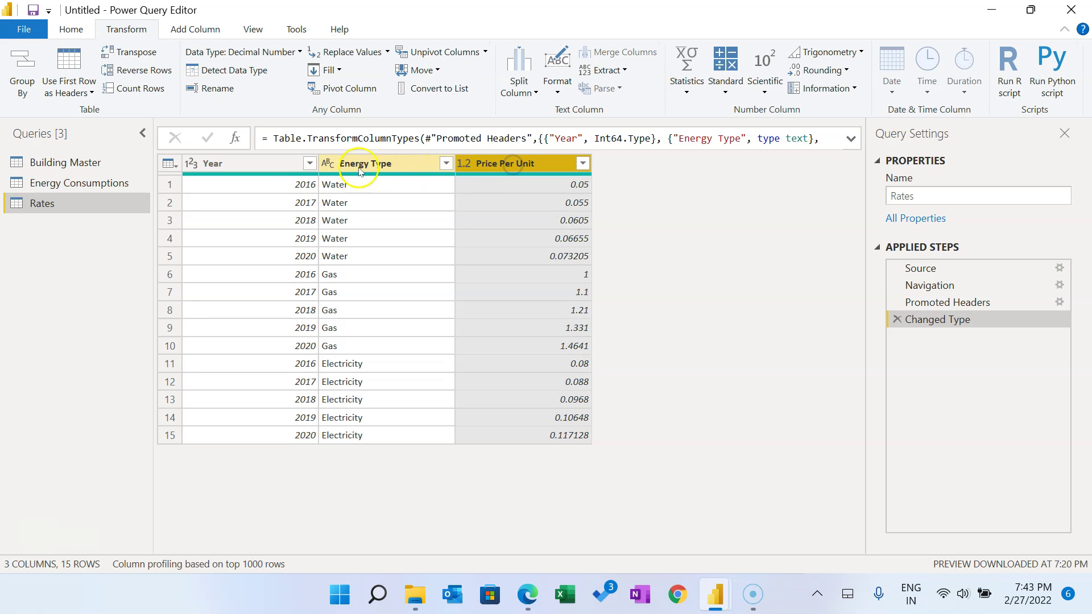
click(279, 164)
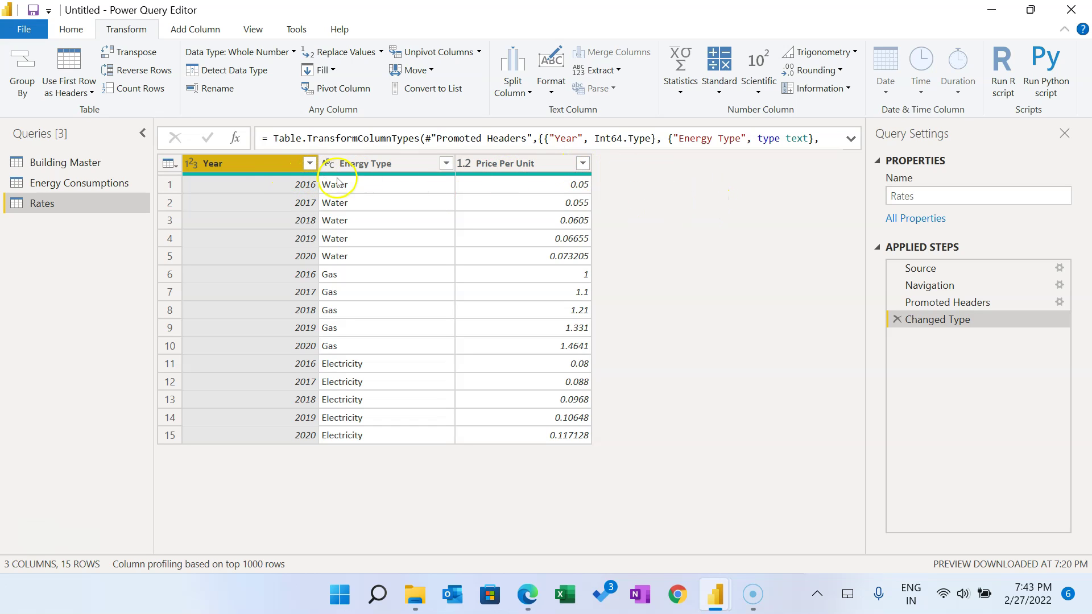
ctrl+click(368, 165)
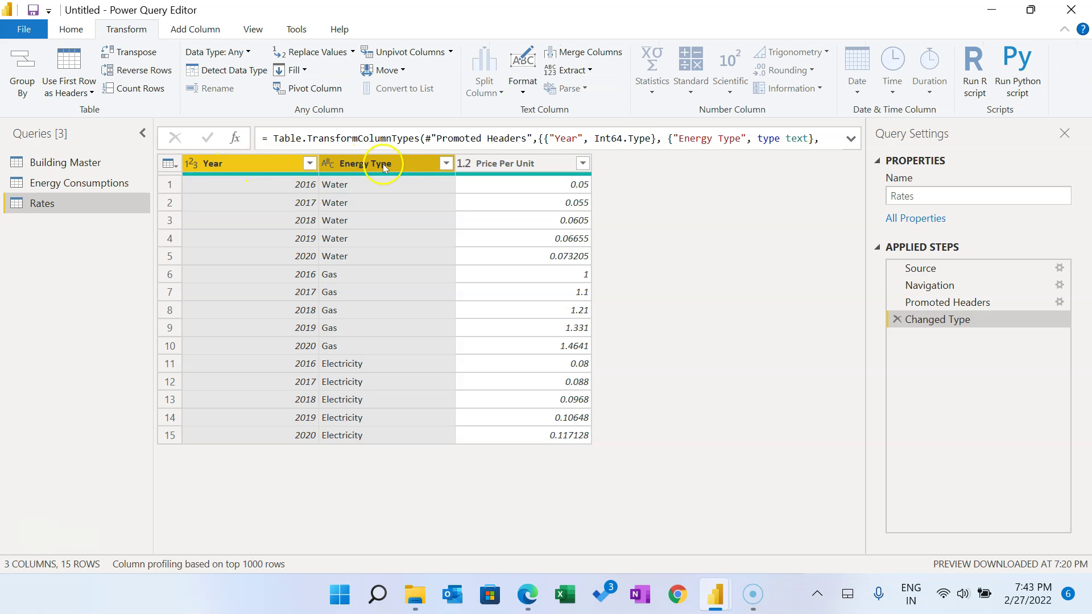
click(206, 29)
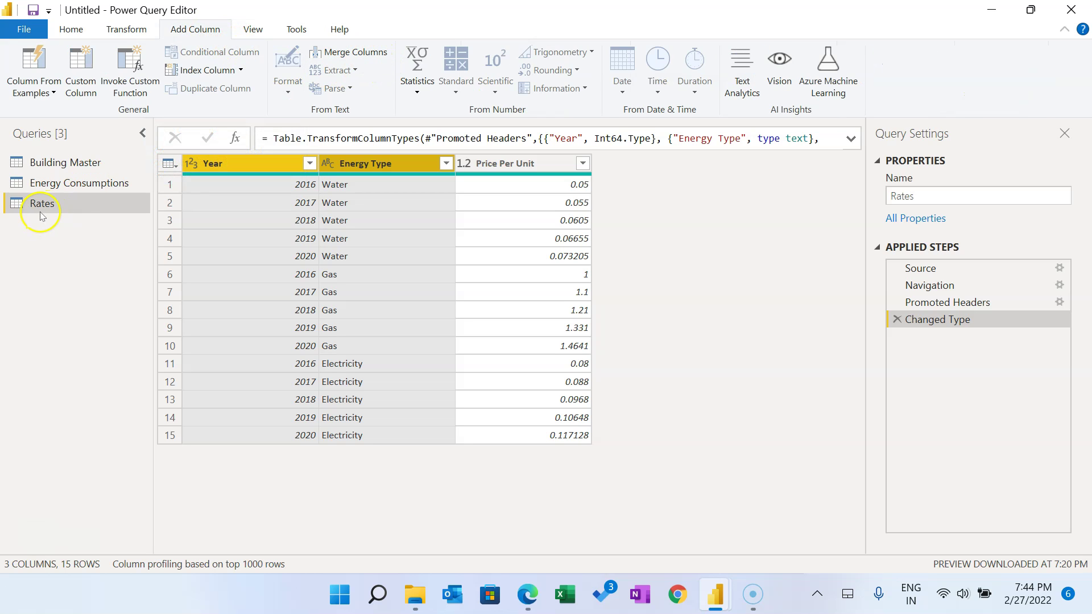
click(350, 52)
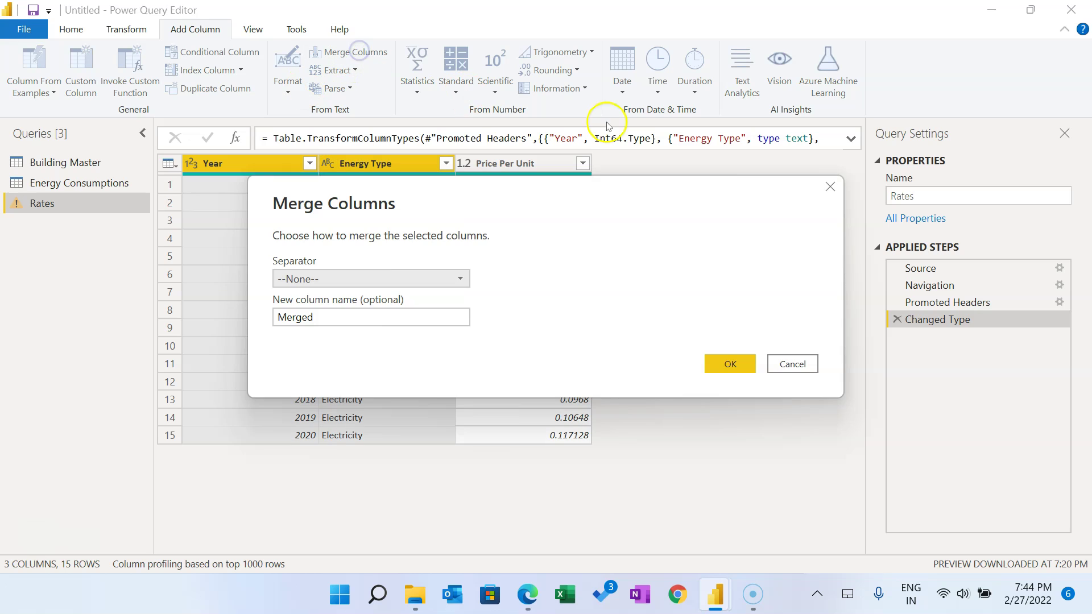
drag(322, 317, 223, 311)
text(Key)
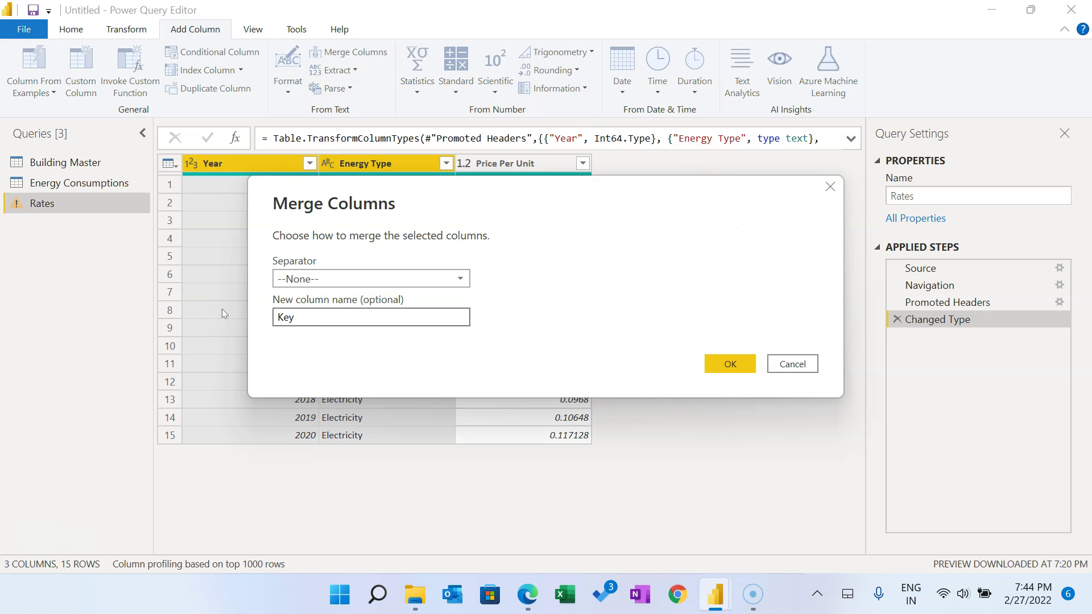
click(729, 360)
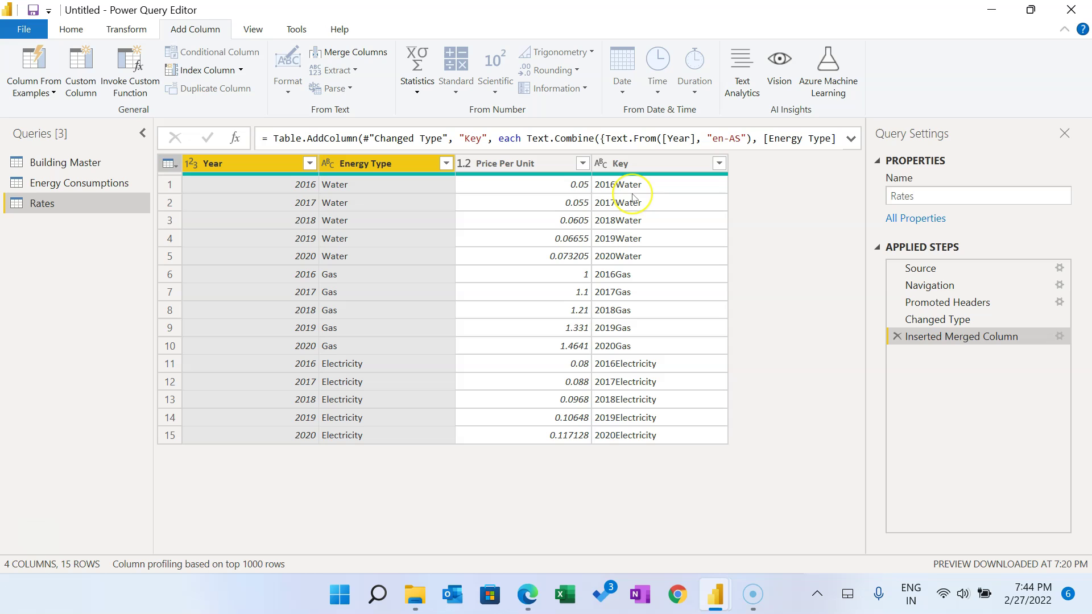
Step: Add a Year column to the Energy Consumptions query, extracted from the Date column
click(100, 189)
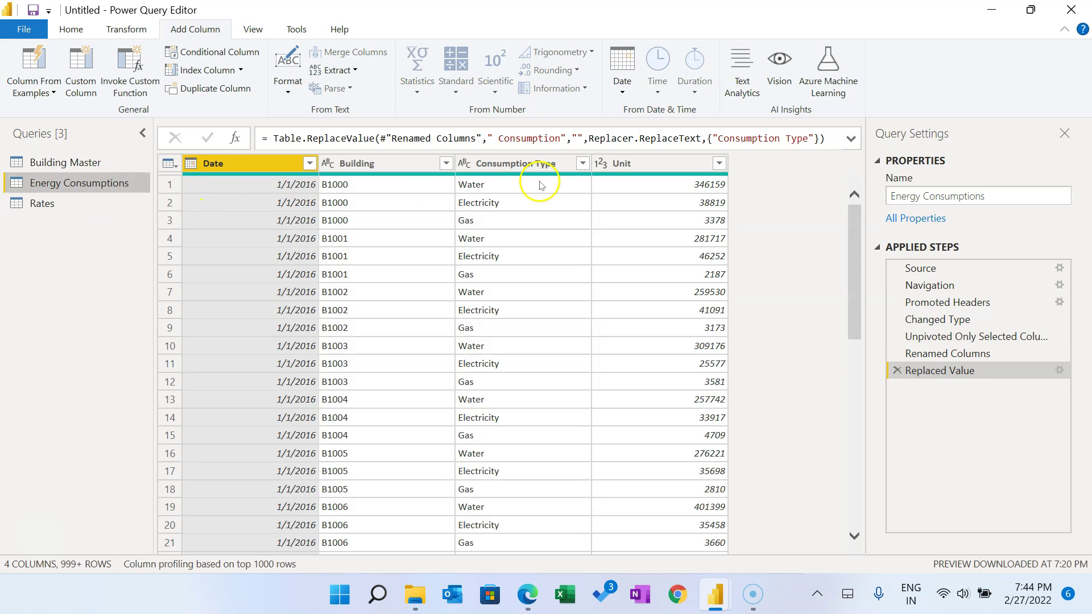
click(232, 163)
click(524, 165)
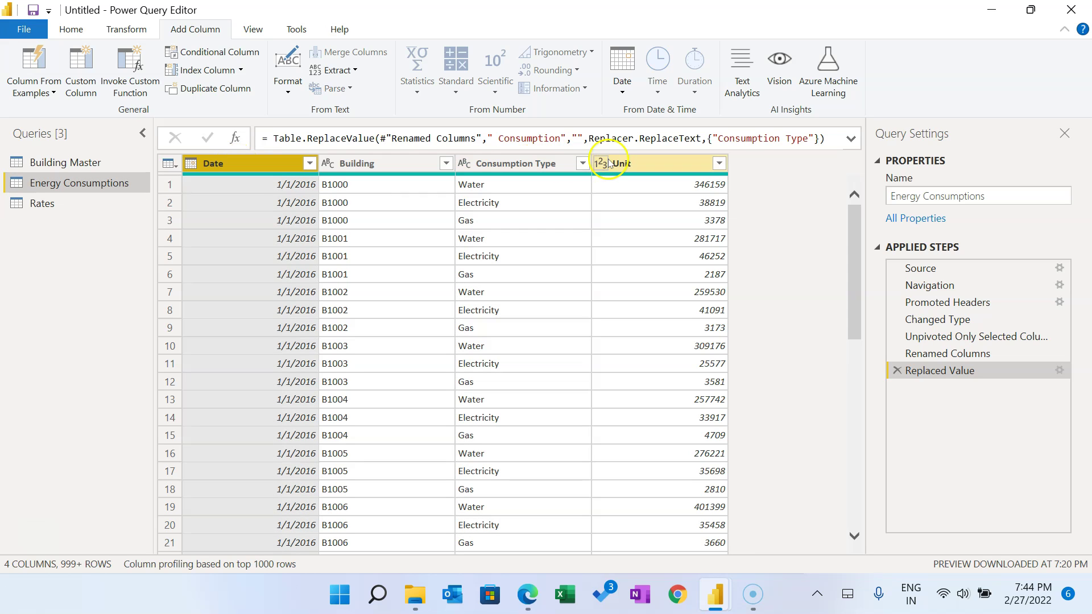
click(68, 205)
click(68, 182)
click(271, 164)
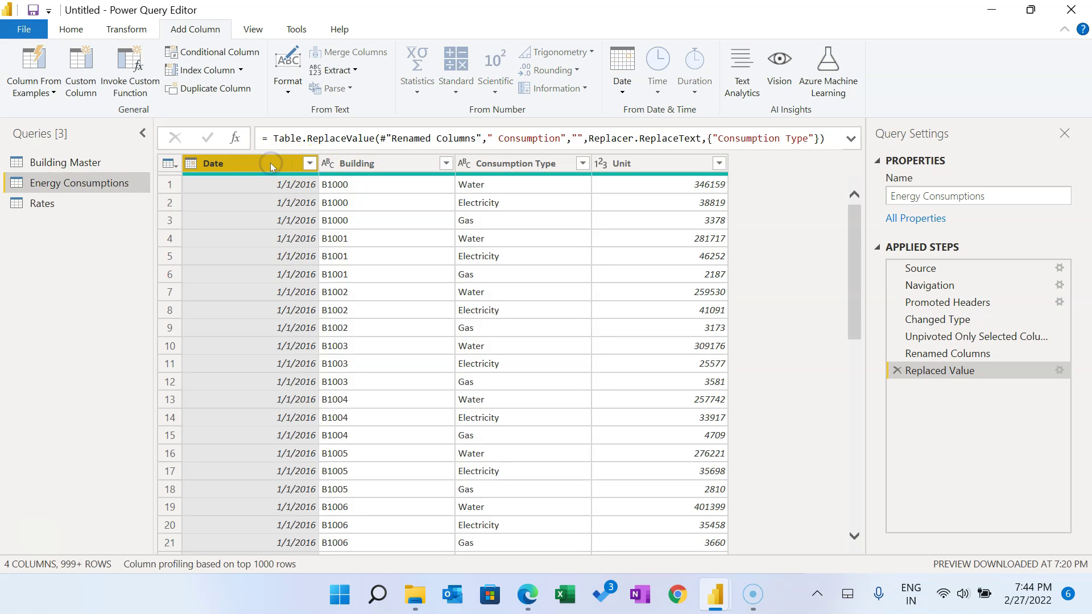
click(194, 30)
click(623, 91)
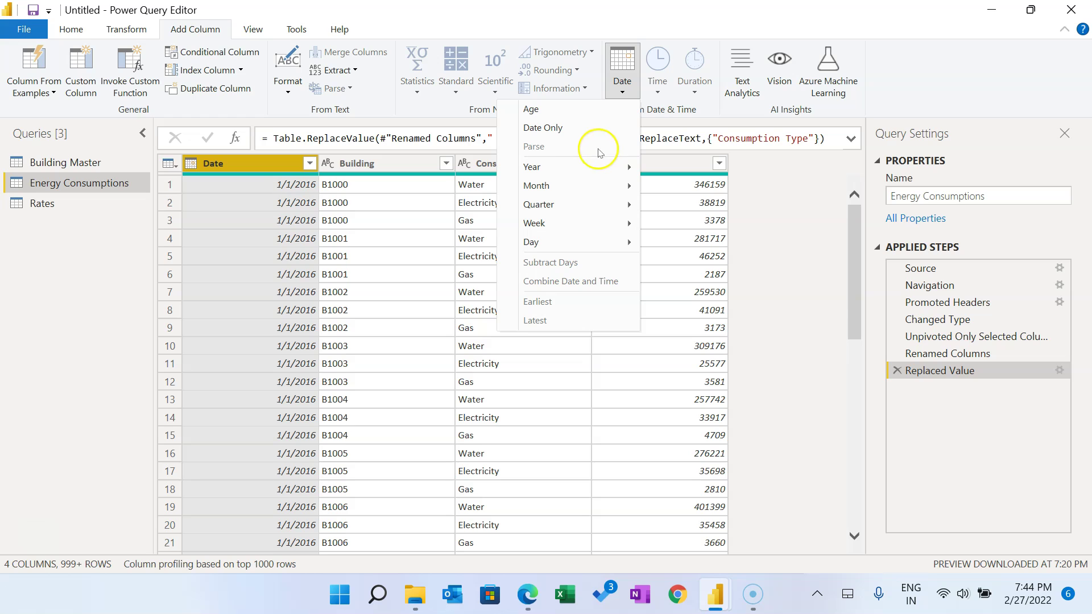
mouse_move(571, 177)
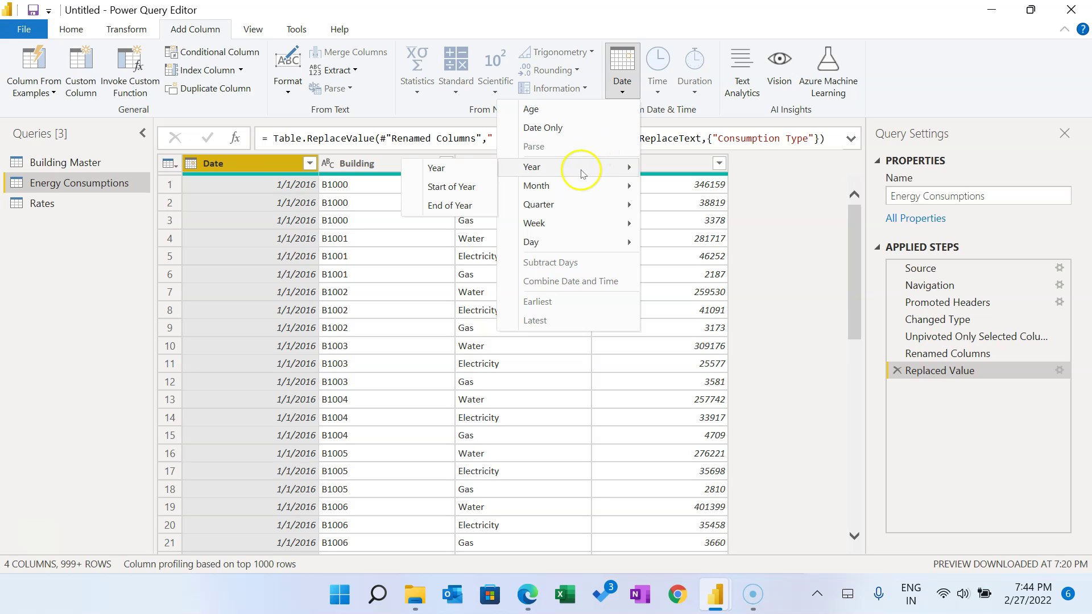
click(463, 170)
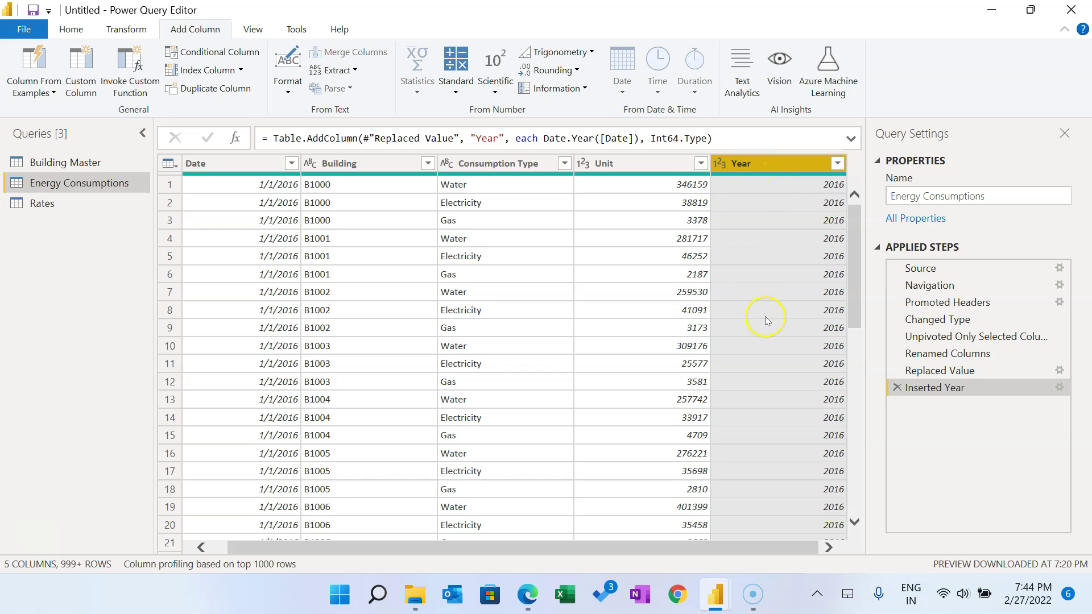
Step: Add a column named Key to Energy Consumptions by merging Year and Consumption Type without a separator, and check it
click(763, 164)
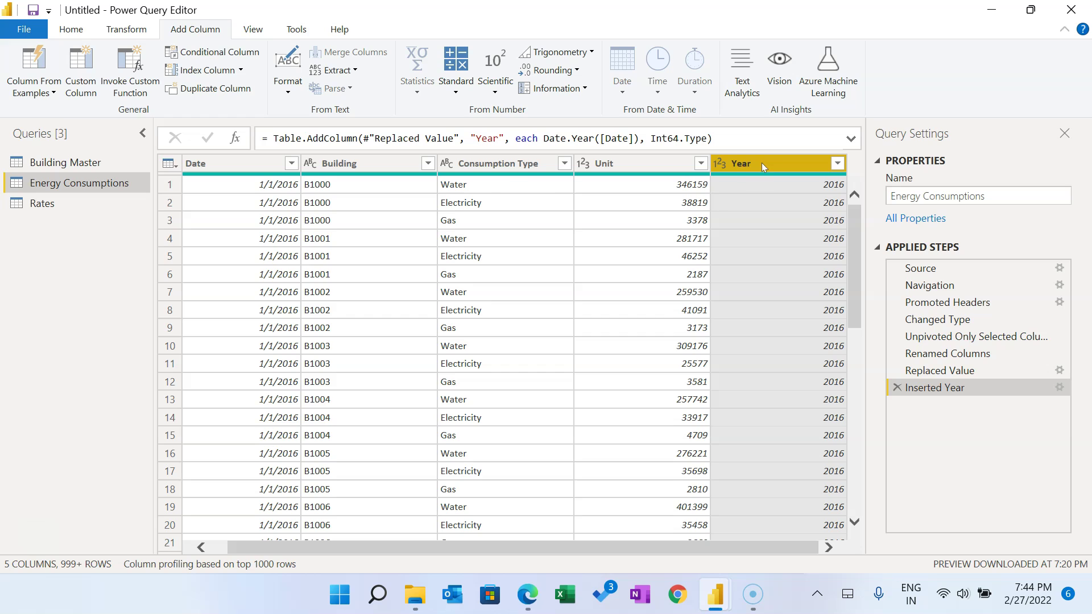
ctrl+click(486, 164)
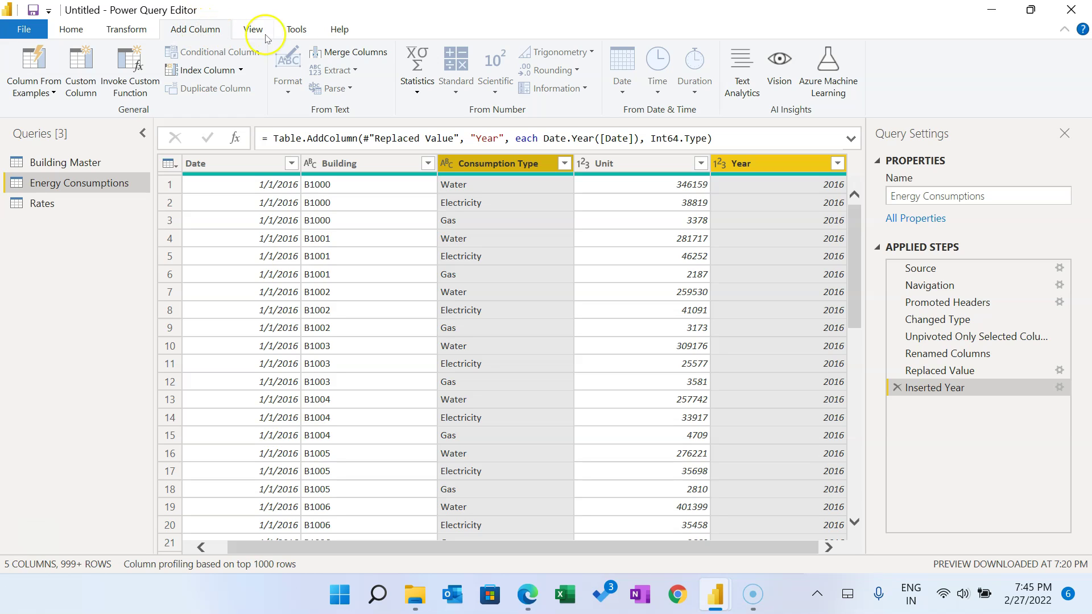
click(367, 53)
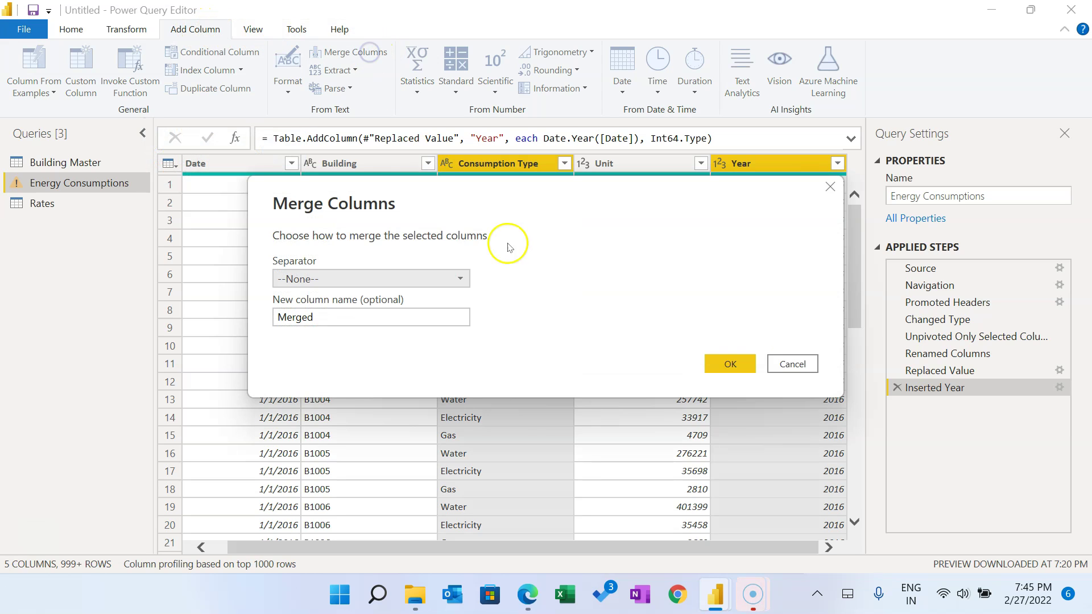
text(Key)
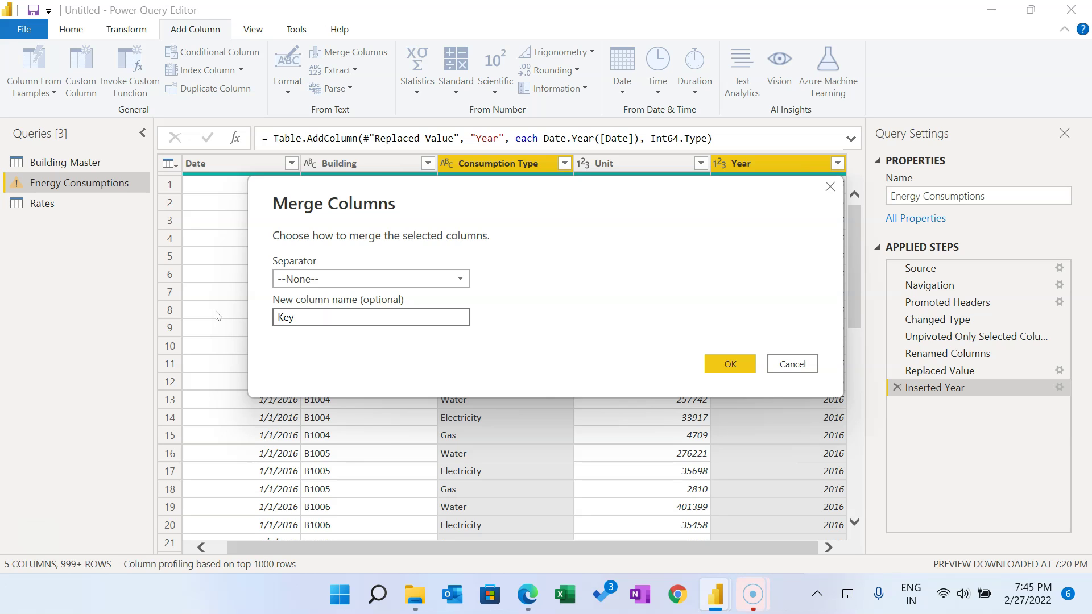
click(738, 368)
drag(691, 548, 793, 548)
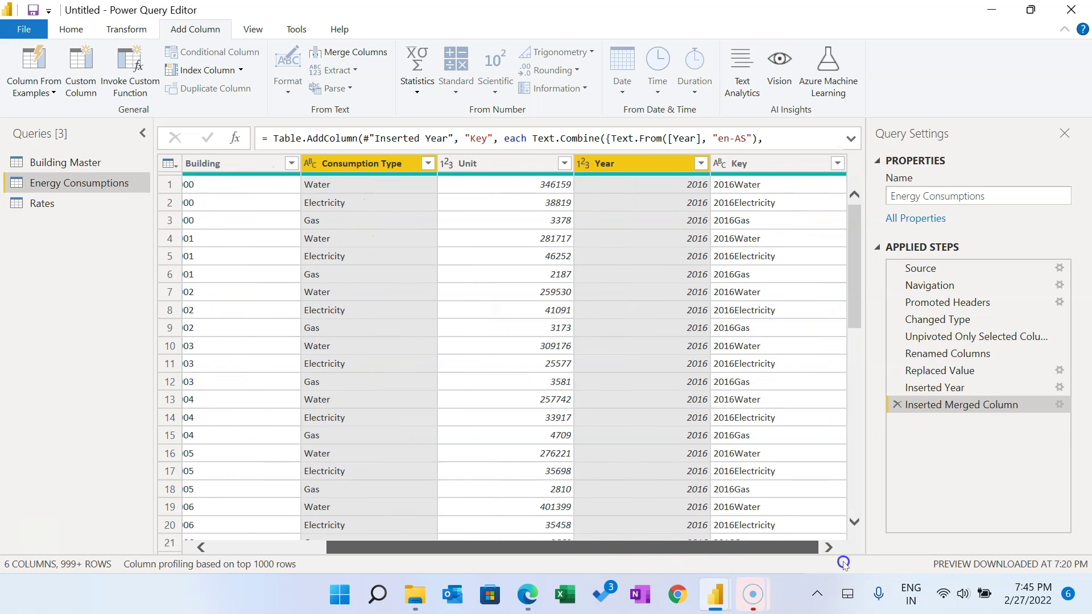
click(769, 165)
click(617, 166)
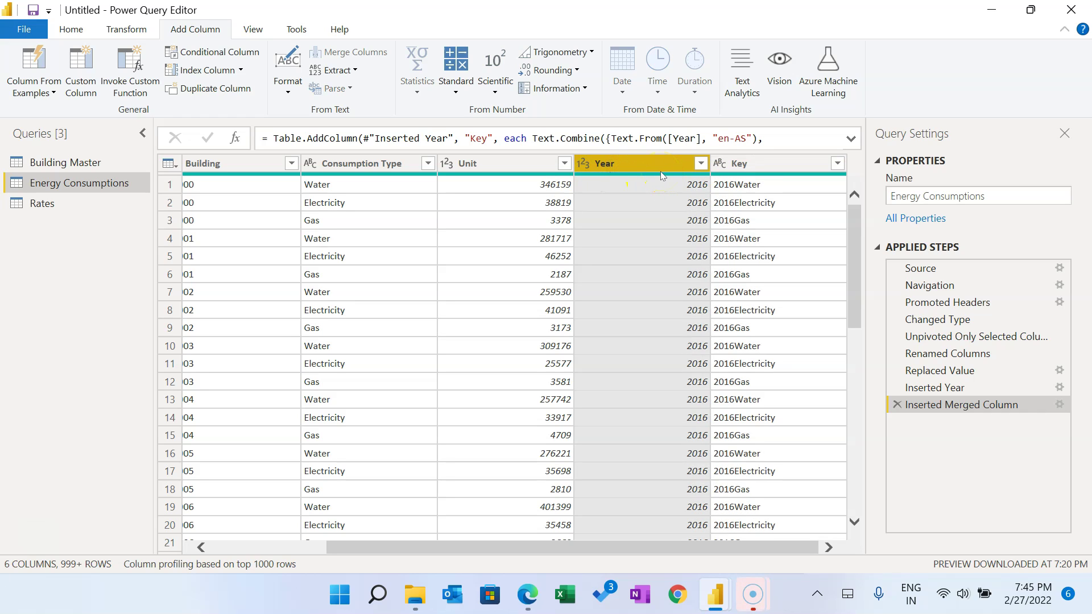
click(755, 166)
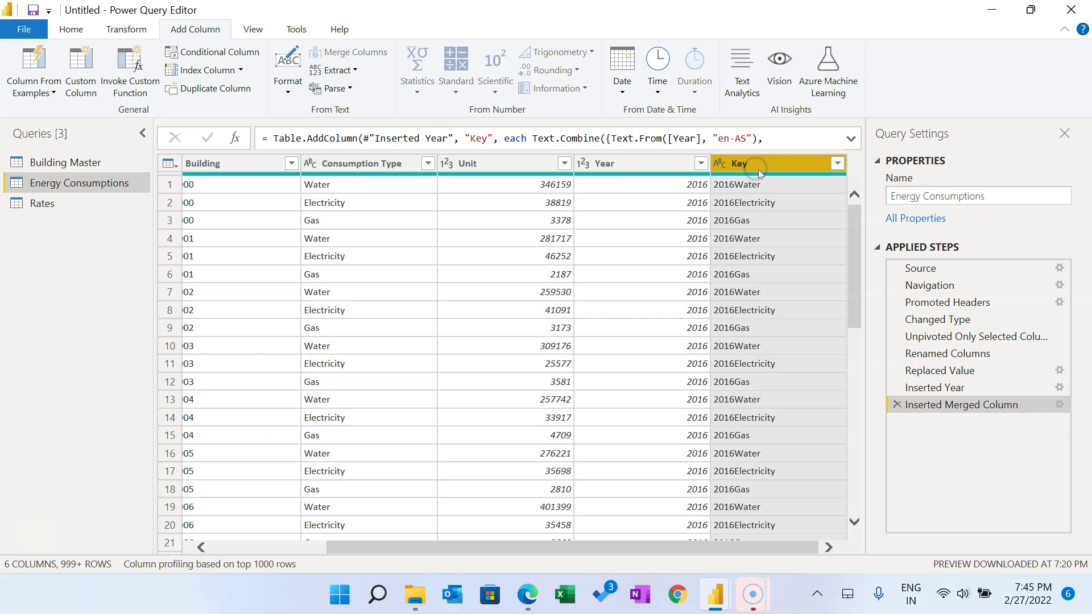
drag(722, 547, 364, 548)
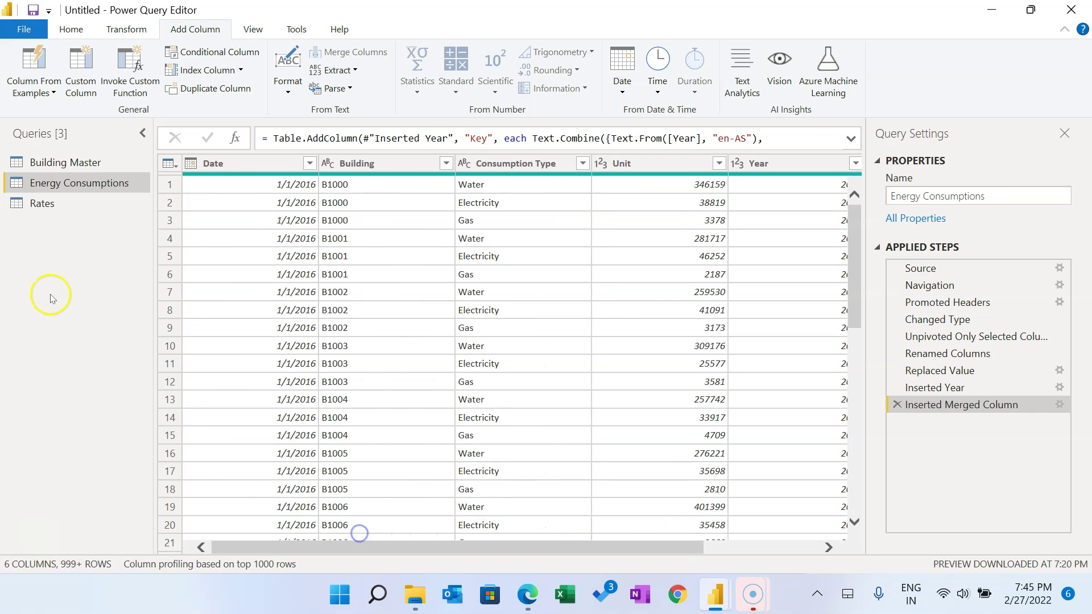
Step: Review the Building Master, Energy Consumptions and Rates queries, and apply the query changes while closing the Power Query Editor
click(64, 165)
click(63, 182)
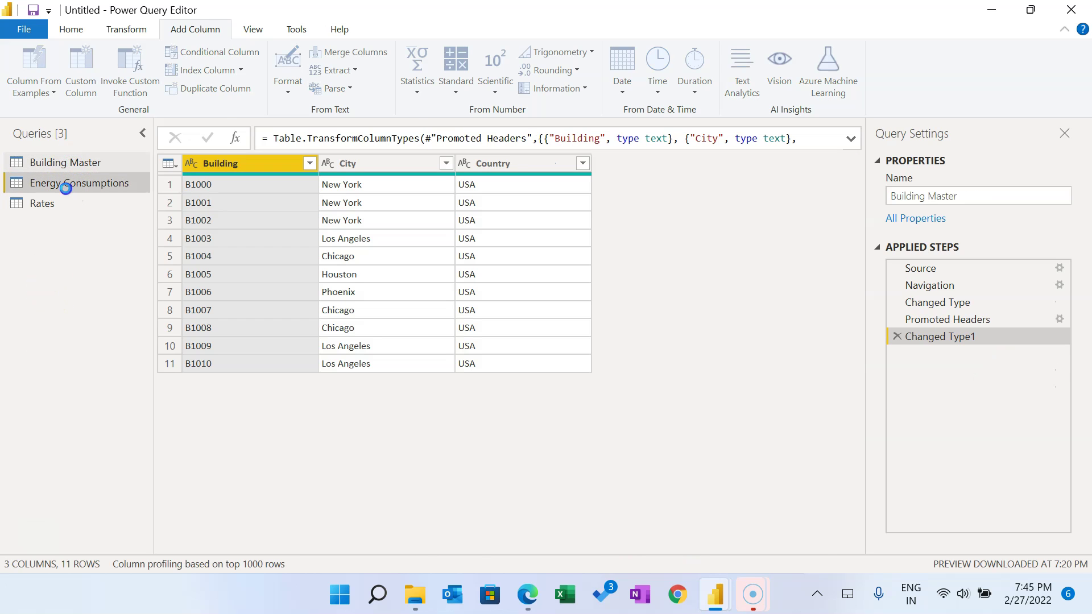
click(46, 205)
click(77, 31)
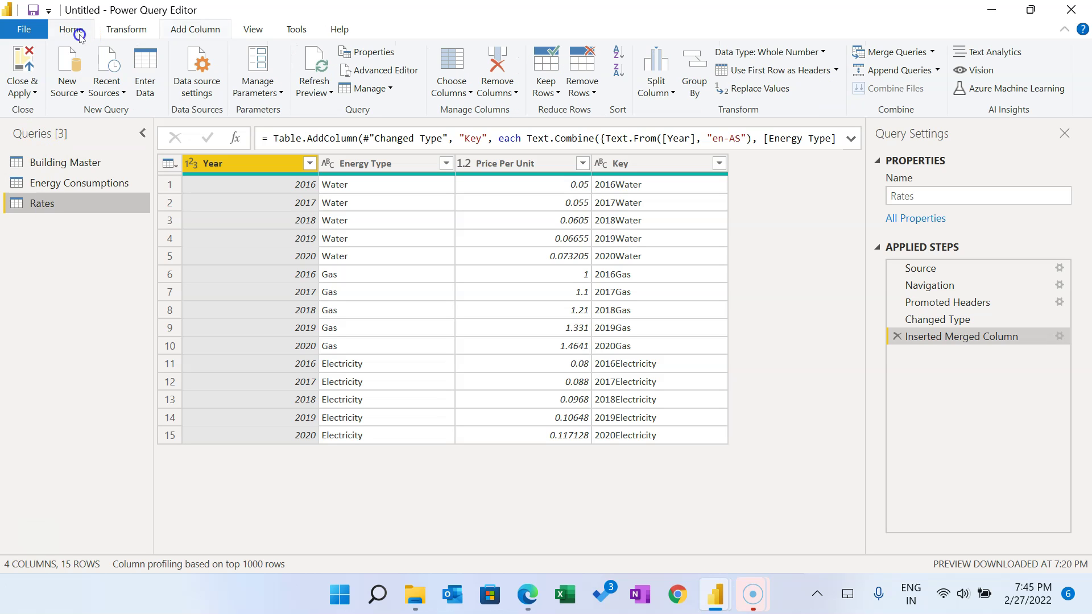
click(34, 91)
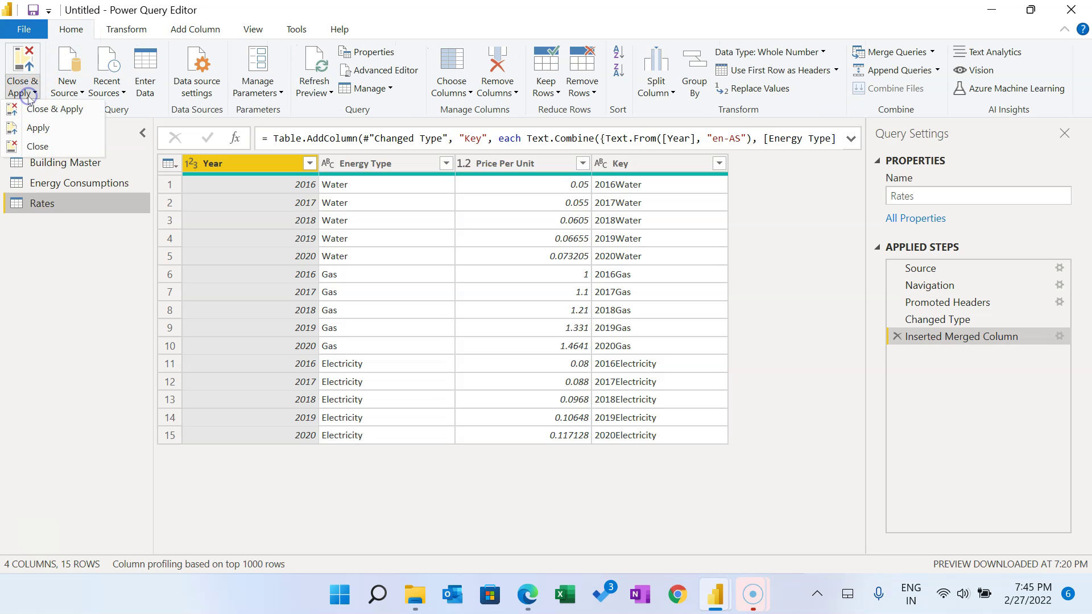
click(73, 111)
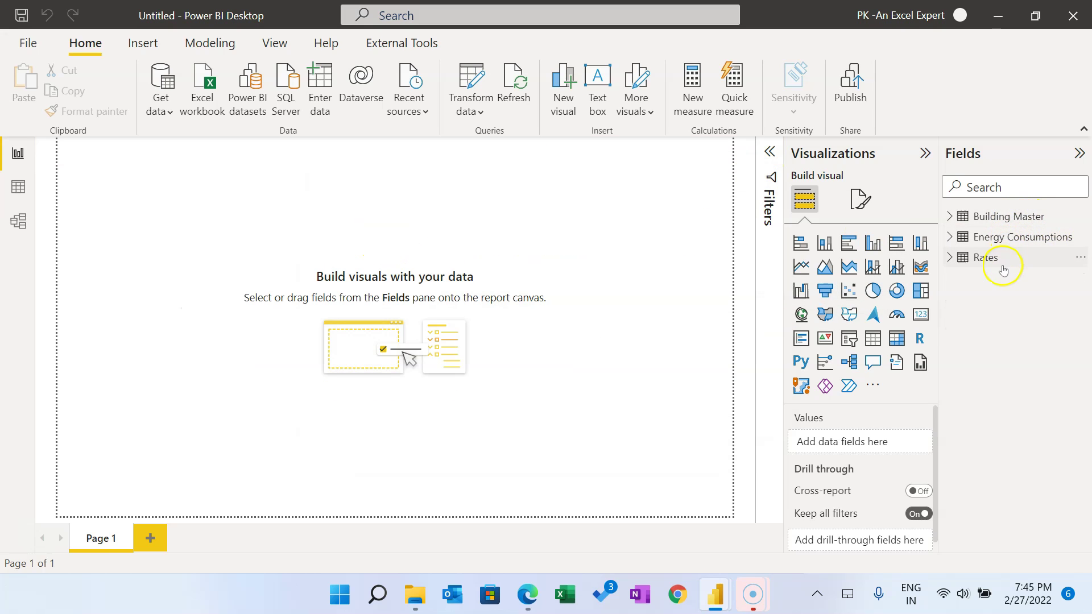
Step: Arrange the data model with Rates level with Building Master on the opposite side and Energy Consumptions between and below them
click(23, 227)
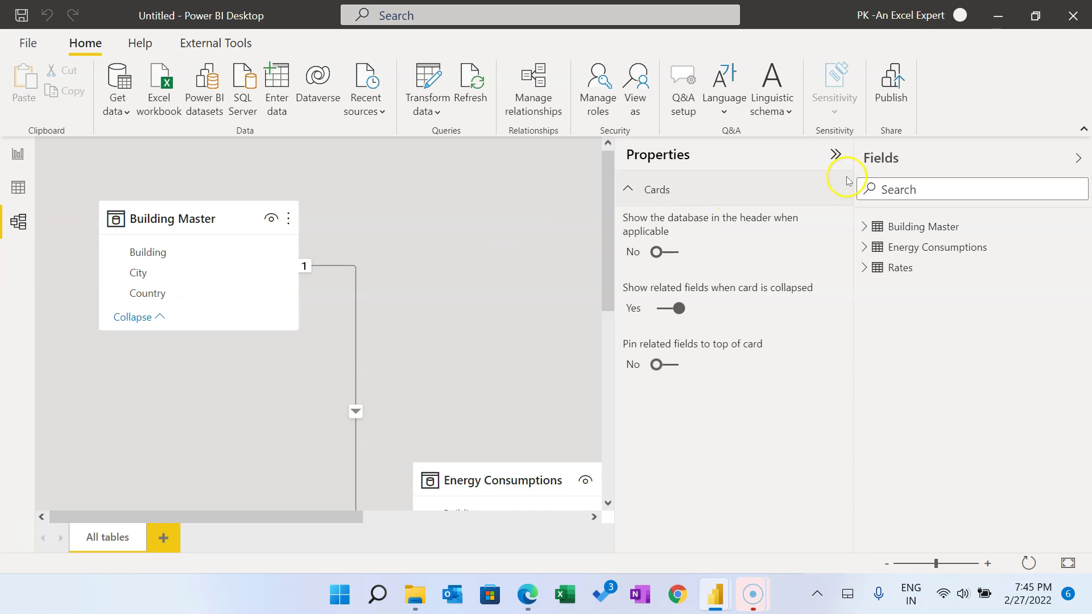
click(836, 154)
click(1078, 157)
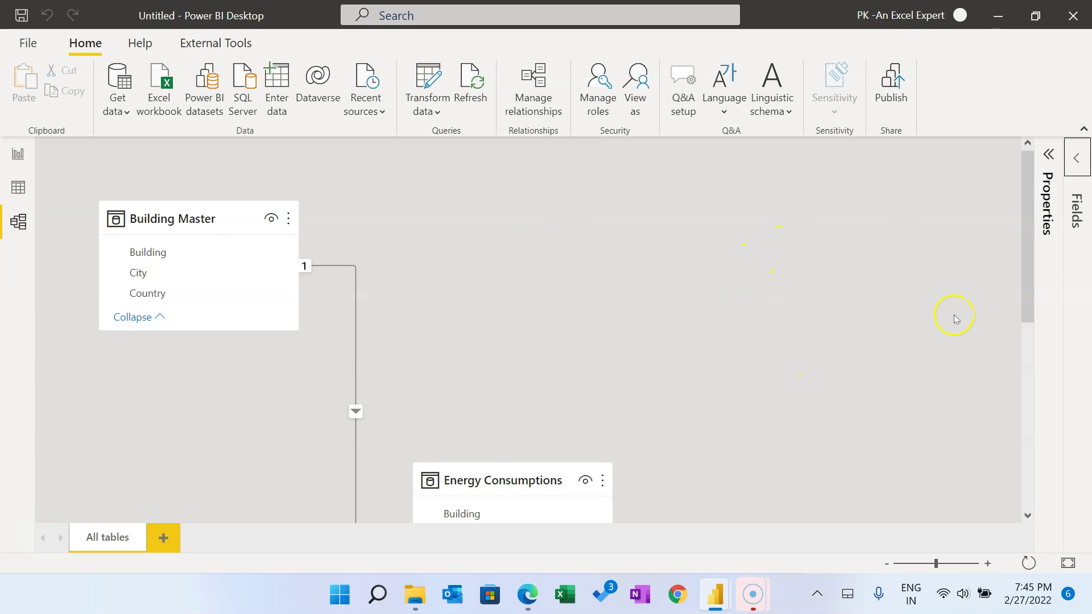
drag(476, 479, 498, 333)
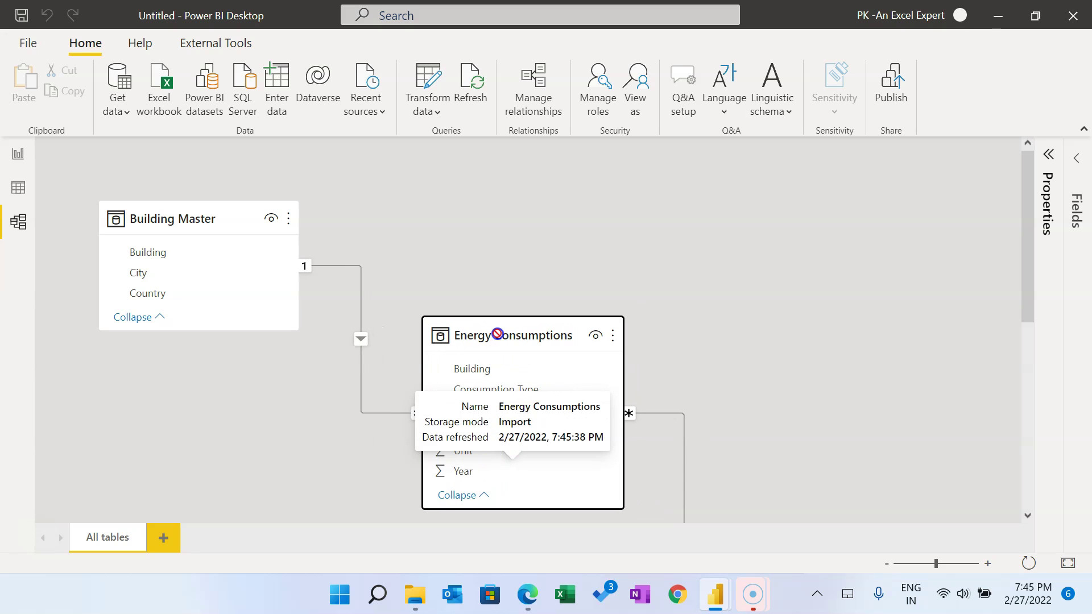
click(1023, 237)
drag(1026, 238, 1035, 432)
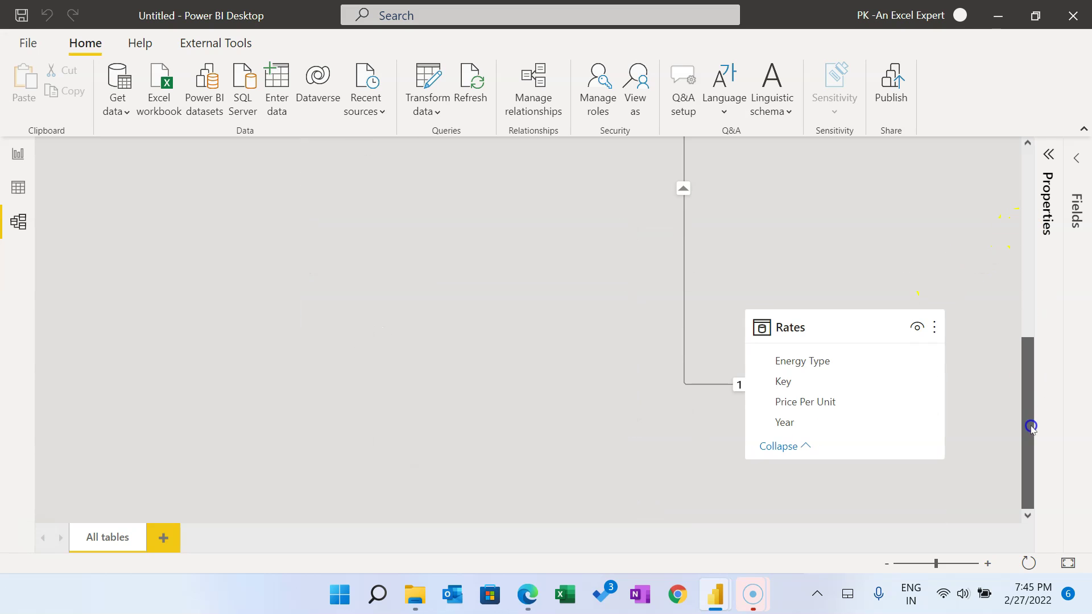
drag(841, 327, 772, 206)
drag(533, 336, 504, 332)
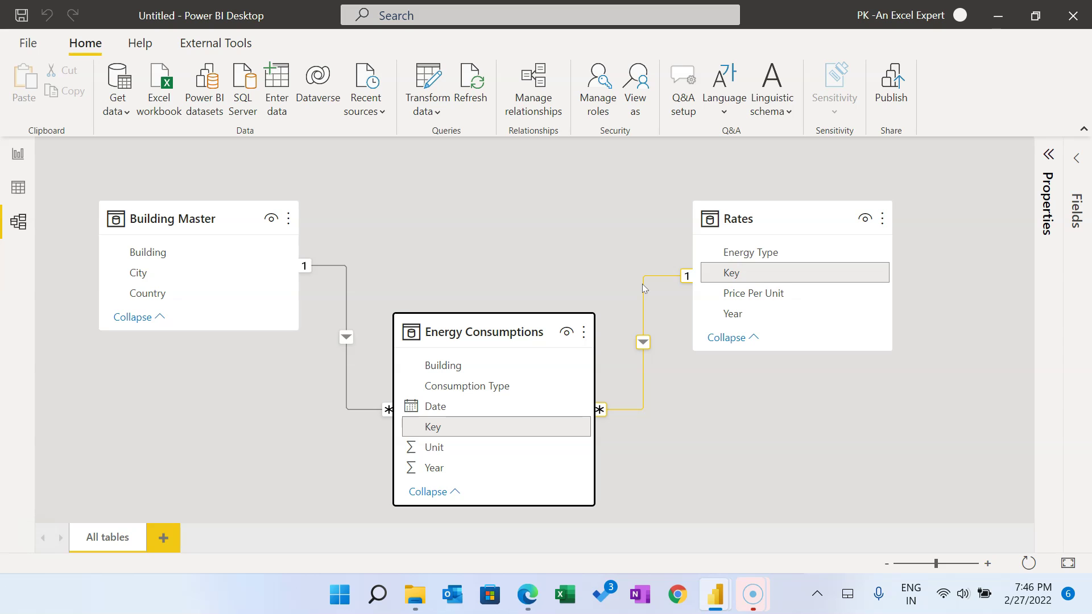
Step: Delete the relationship between Building Master and Energy Consumptions and recreate it by linking their Building fields
click(431, 269)
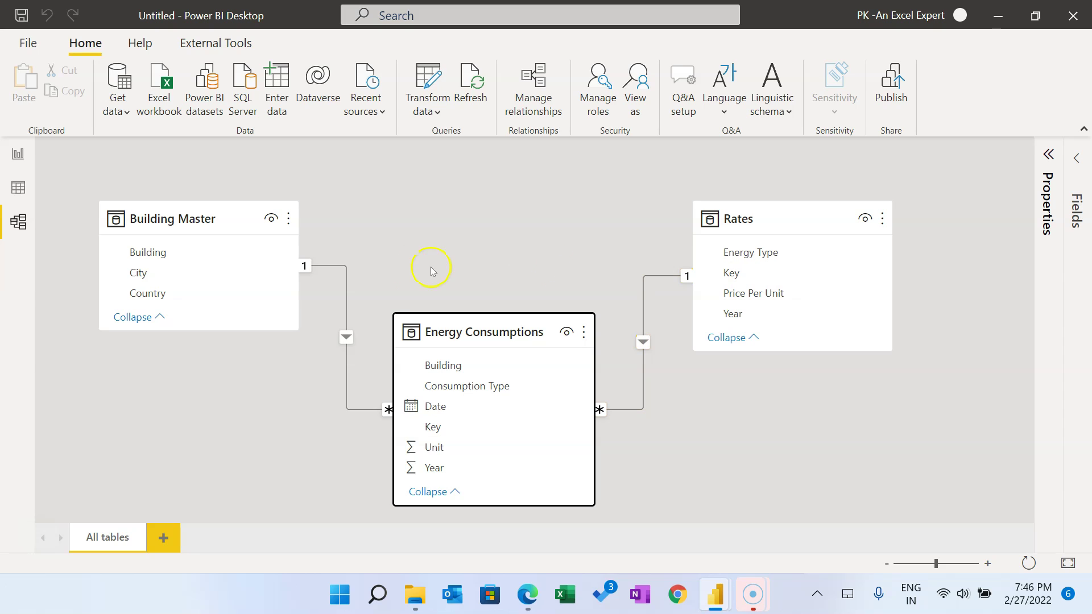
right_click(346, 275)
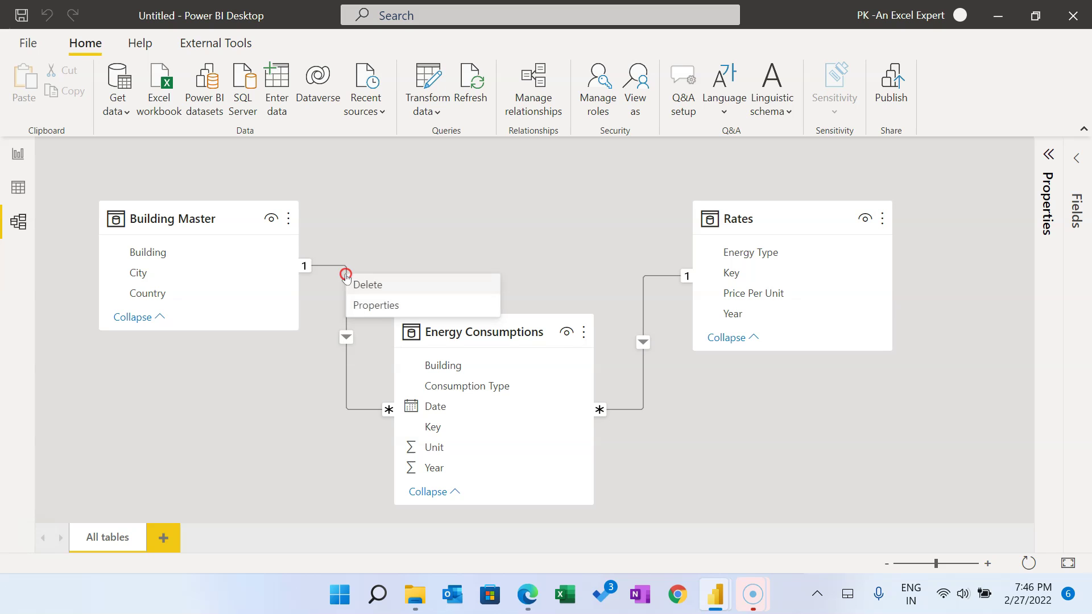
click(386, 287)
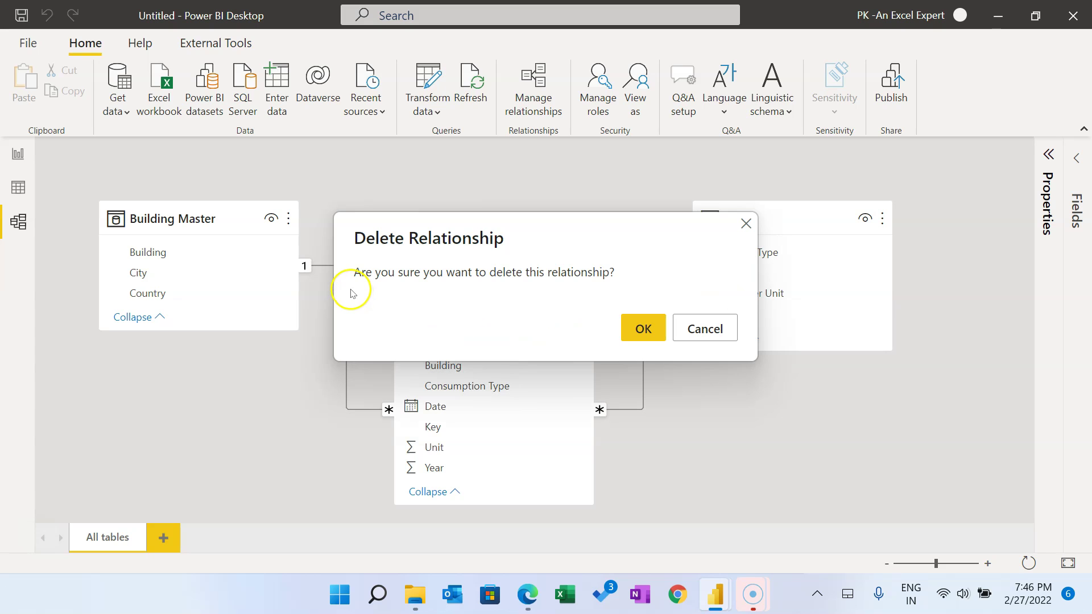
click(663, 333)
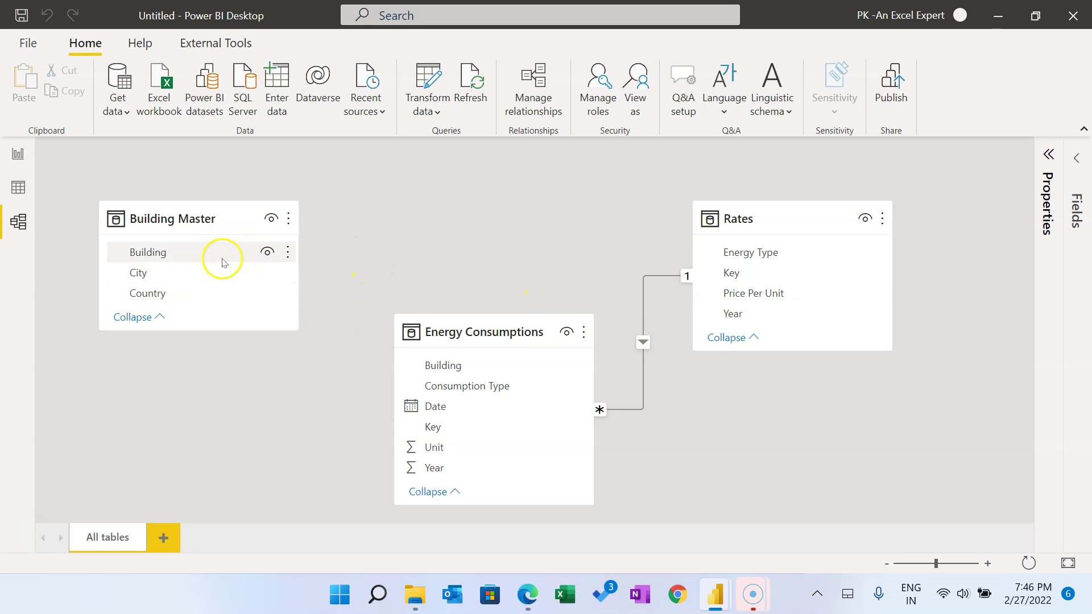
drag(149, 253, 456, 368)
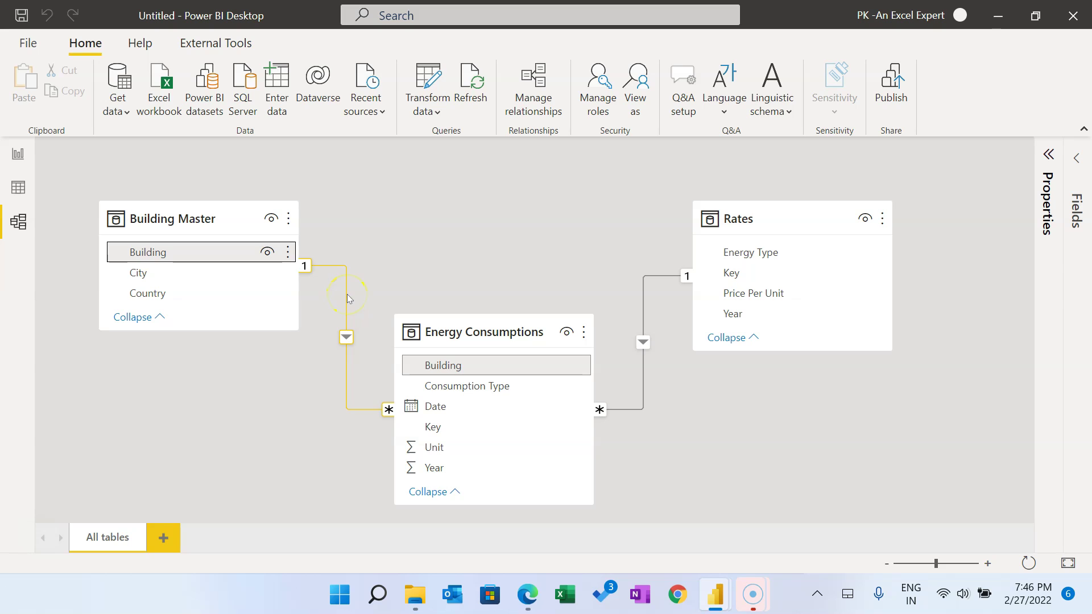
click(477, 255)
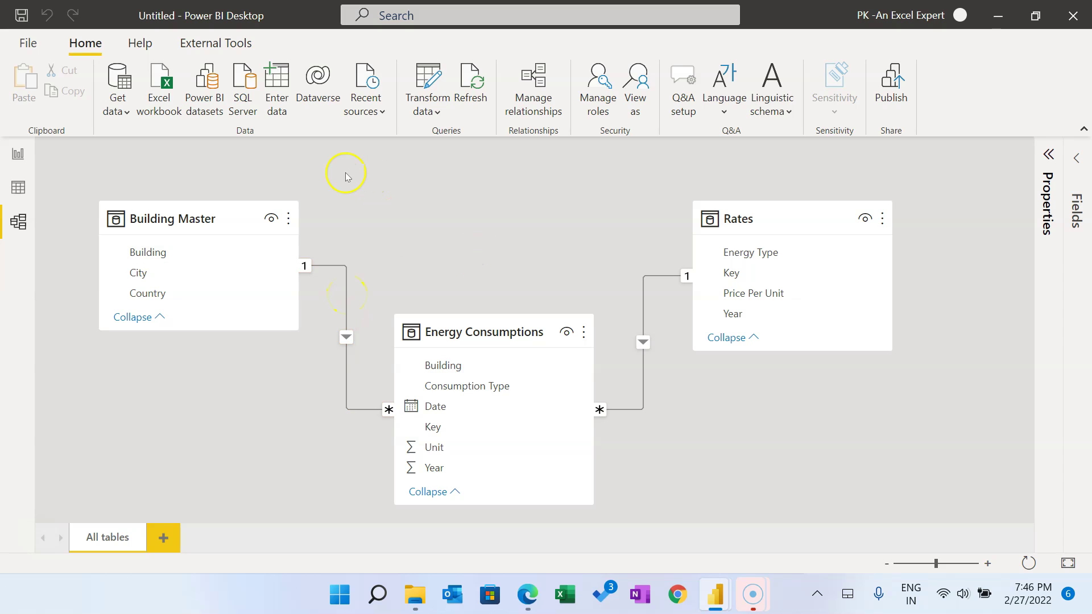
Step: Create a new measure named Total Cost in the Building Master table from the report view
click(17, 156)
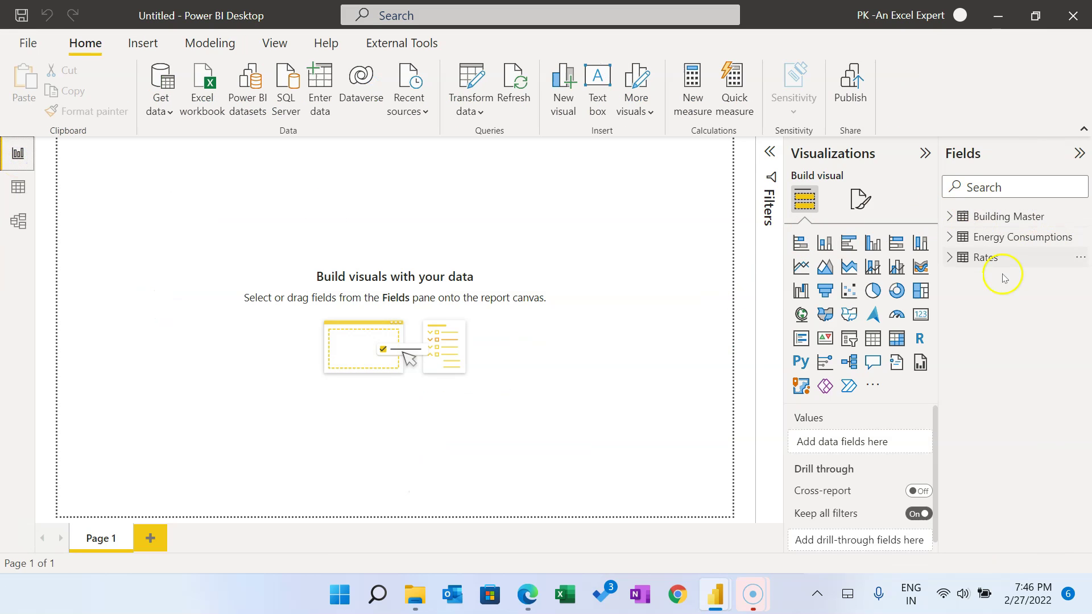
click(995, 219)
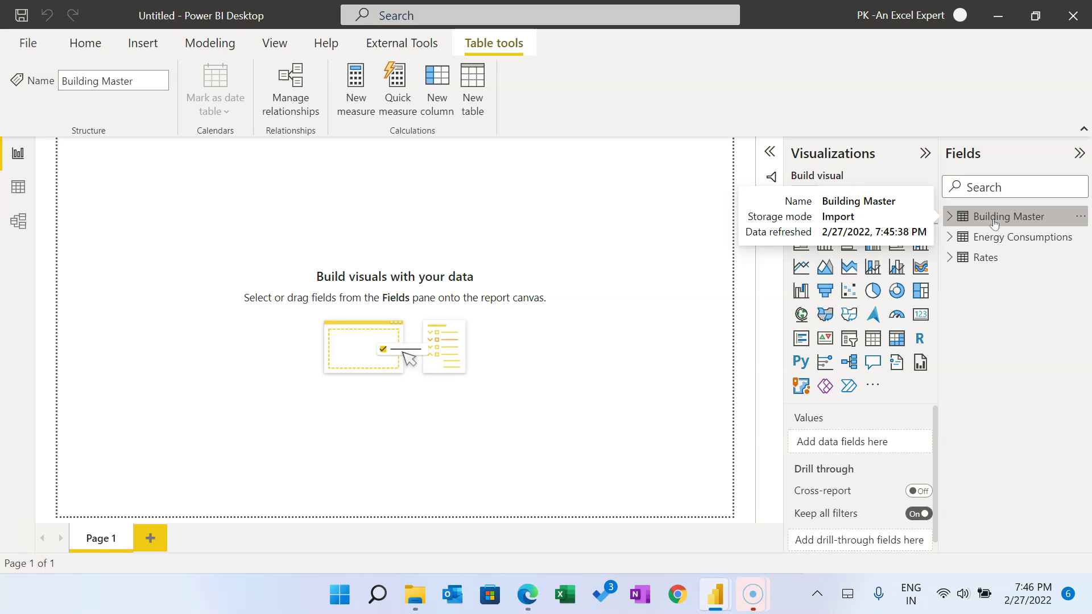
click(705, 227)
click(1001, 225)
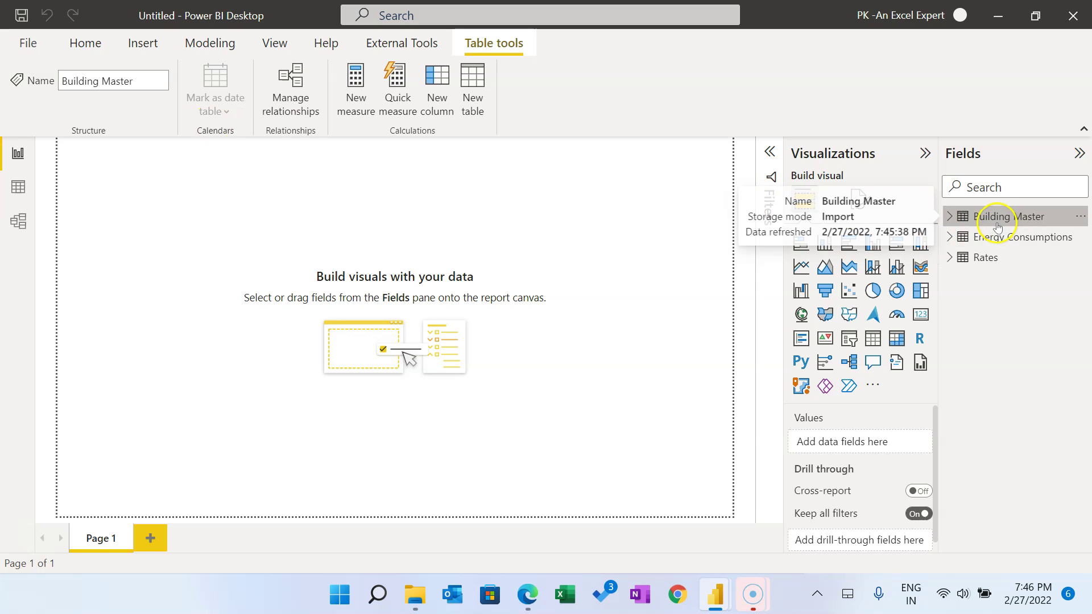
click(363, 97)
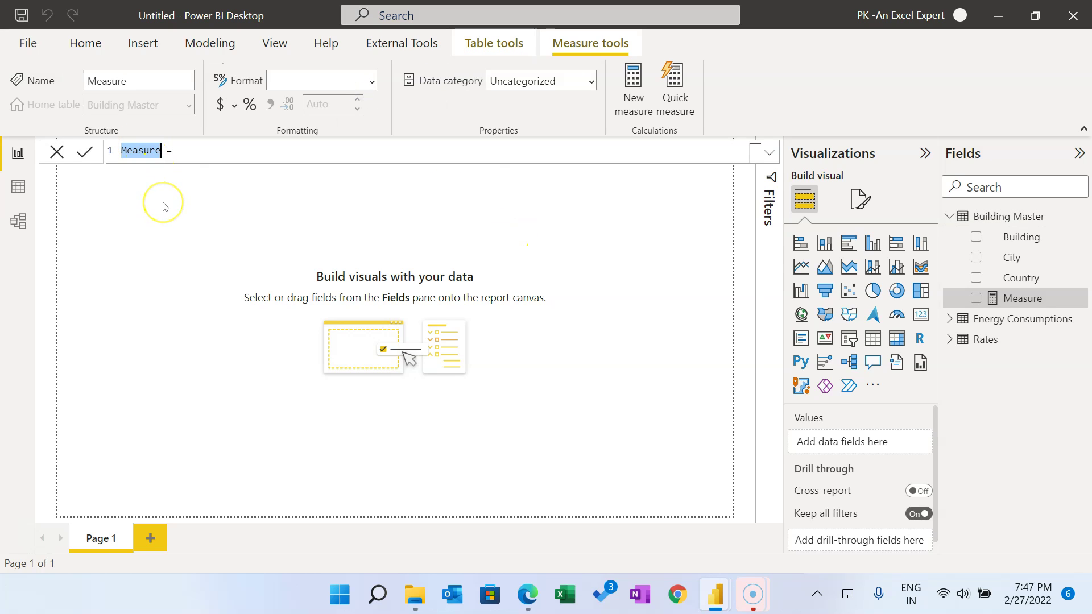
text(Total Cost)
Step: Start the Total Cost formula on its second line with the SUMX function, leaving blank lines below for the rest
key(End)
key(shift+Return)
key(shift+Return)
key(shift+Return)
key(shift+Return)
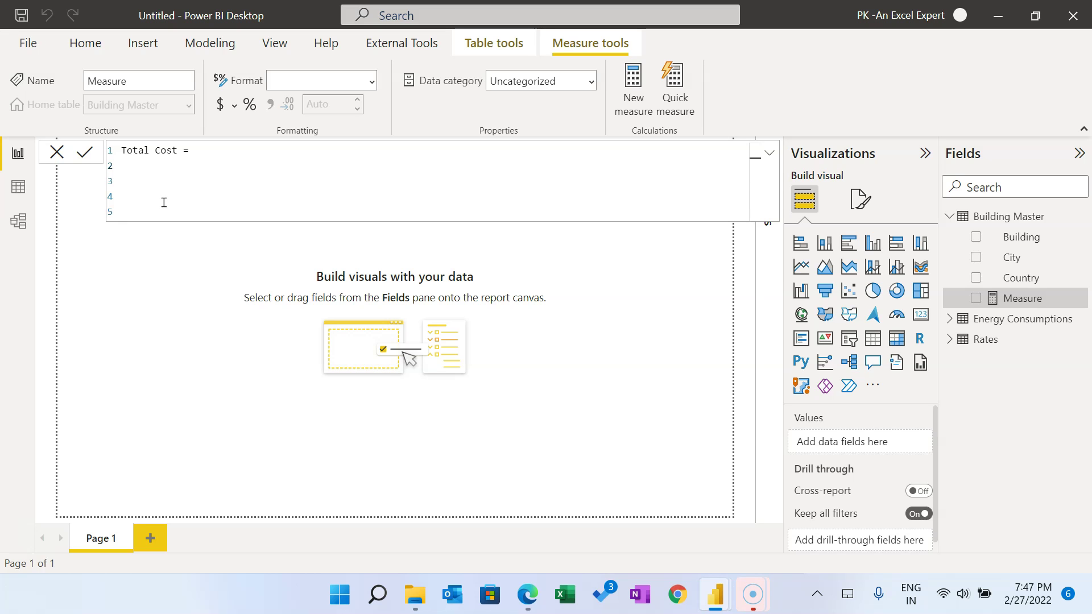
key(Up)
key(Up)
key(Up)
text(sum)
key(Down)
key(Down)
key(Down)
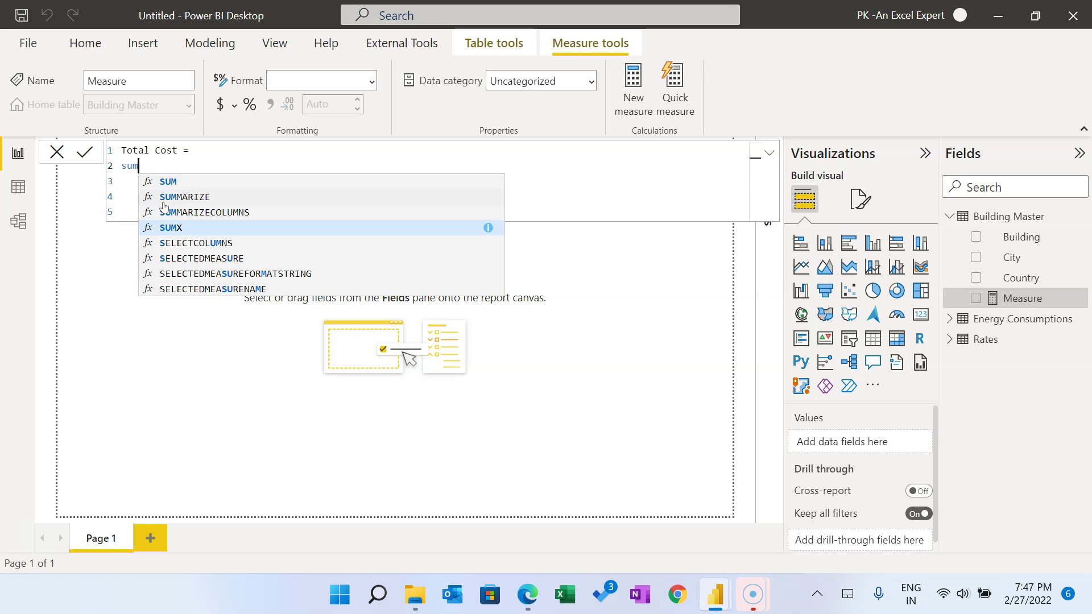
key(Tab)
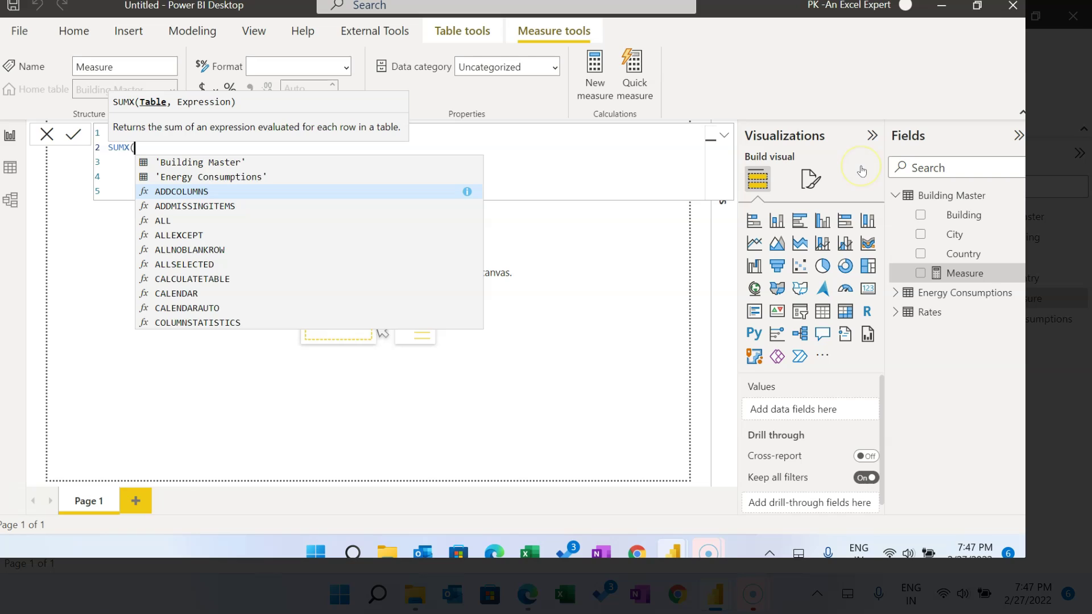
Step: Supply 'Energy Consumptions' as the SUMX table and start its expression on a new line with 'Energy Consumptions'[Unit]
text(eng)
key(Tab)
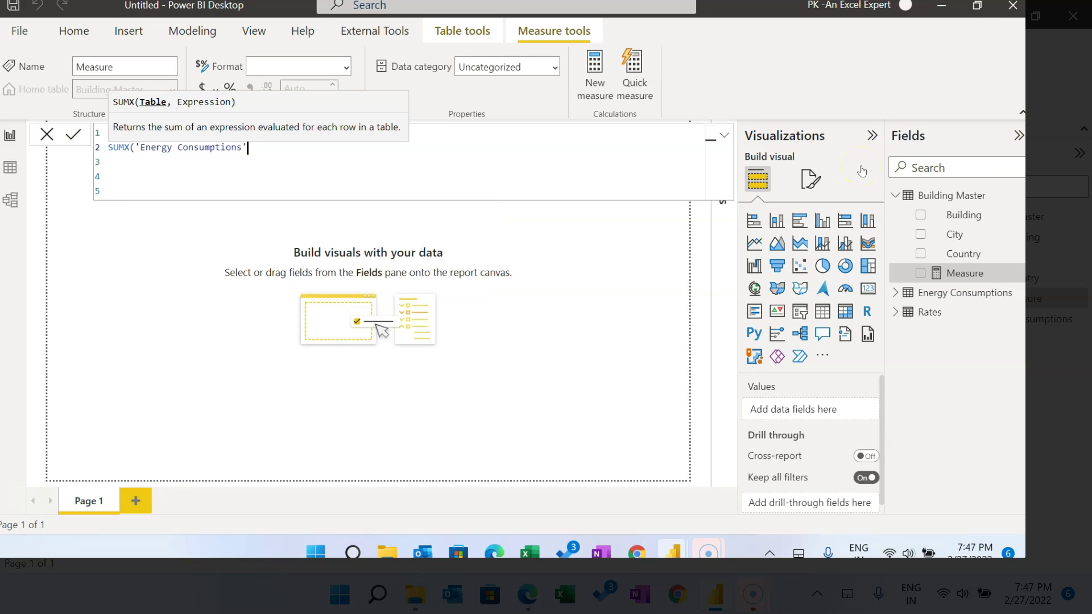
text(,)
key(shift+Return)
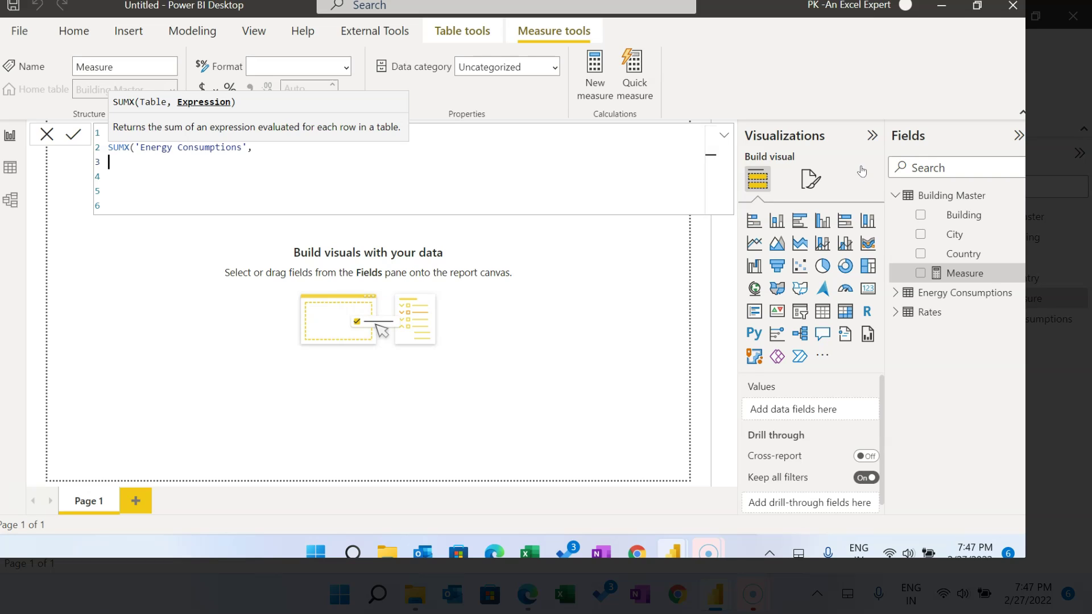
text(uni)
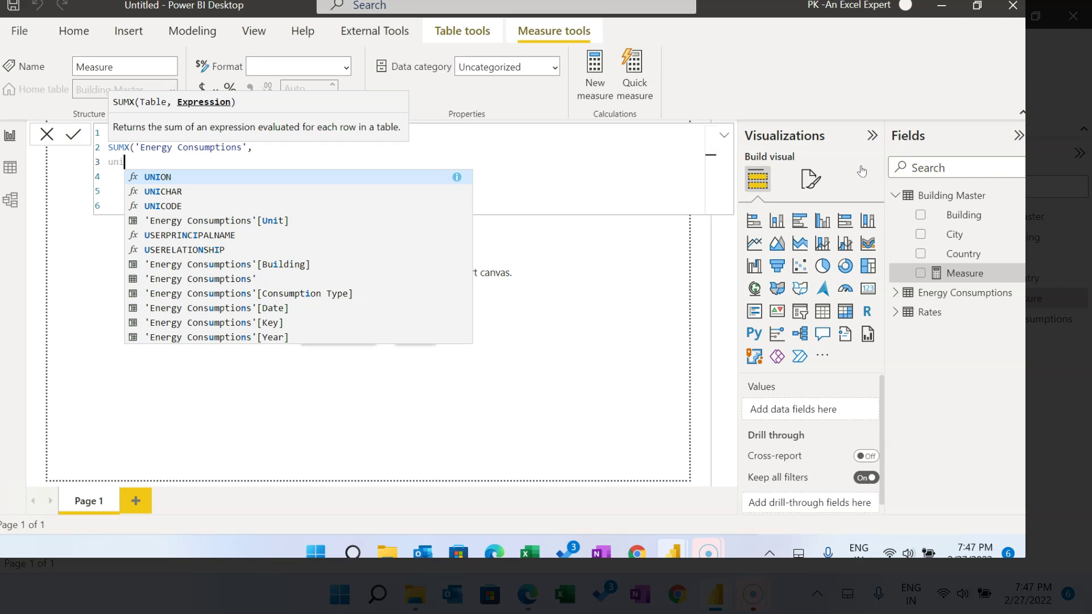
key(Down)
key(Down)
key(Down)
key(Tab)
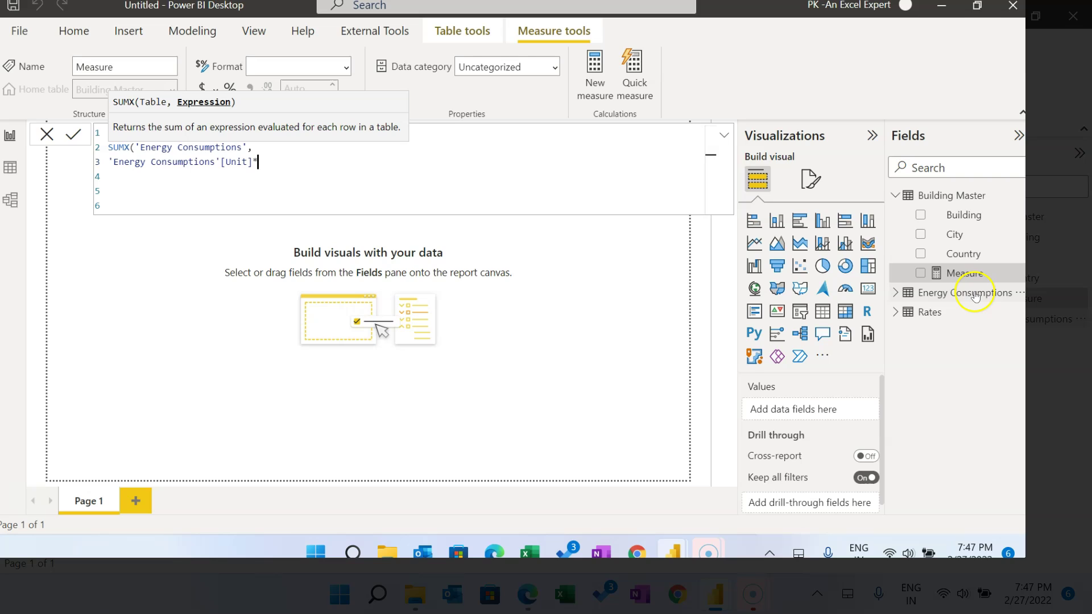
Step: Complete the SUMX expression by multiplying the unit by RELATED(Rates[Price Per Unit]) and closing both functions
click(277, 161)
text(Re)
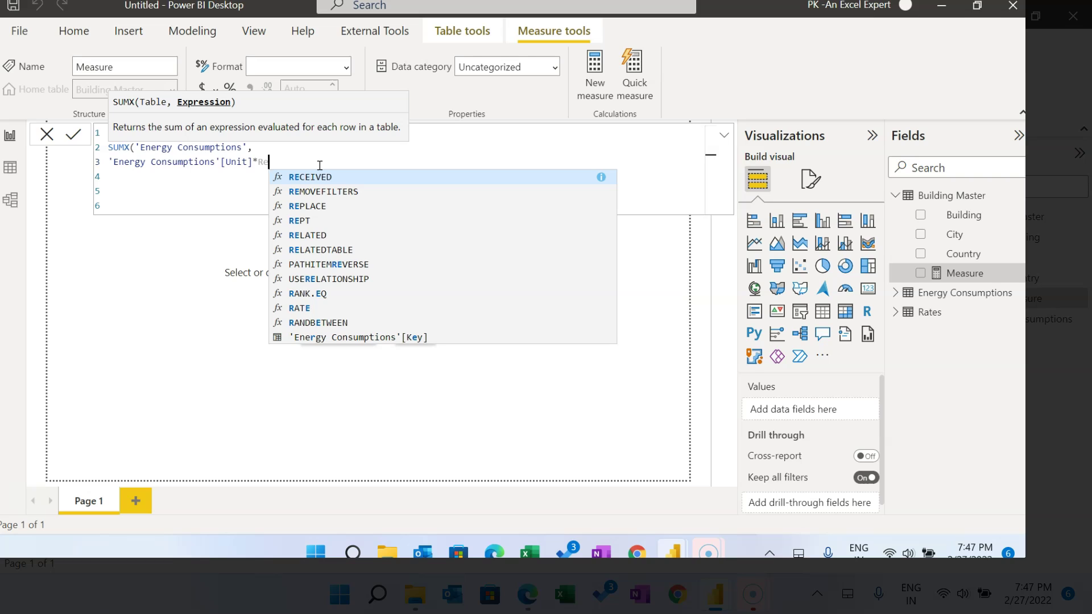
text(l)
key(Tab)
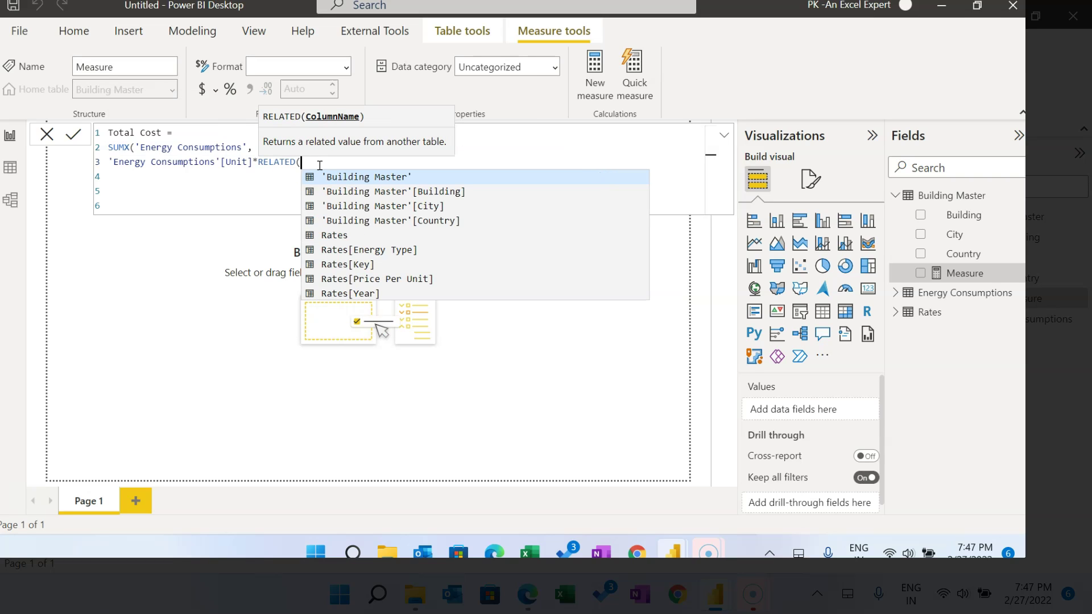
key(Down)
key(Down)
key(Down)
key(Down)
key(Down)
key(Up)
key(Down)
key(Down)
key(Down)
key(Tab)
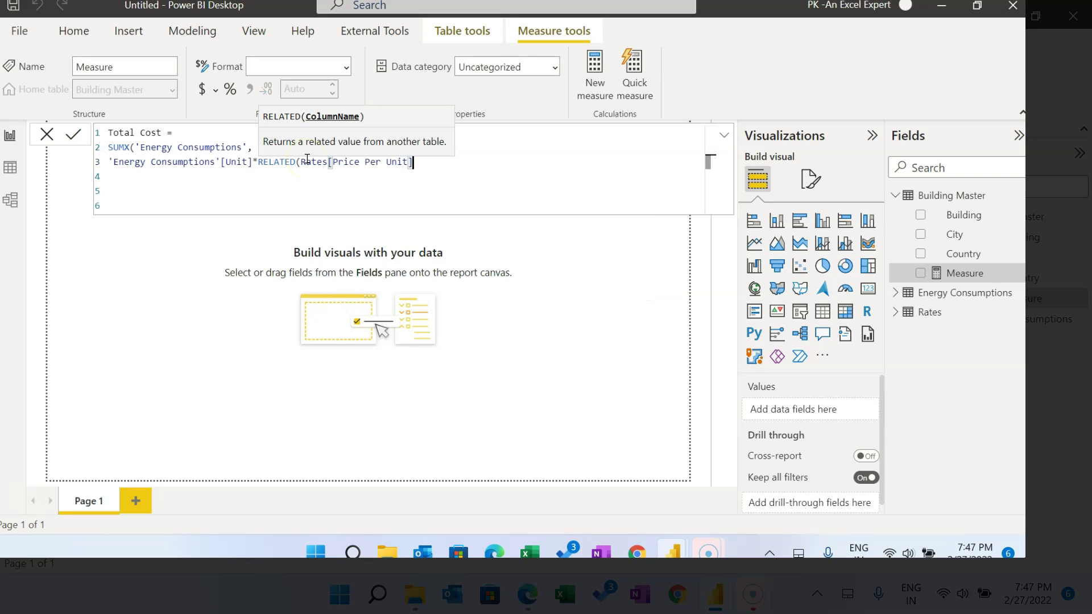
text())
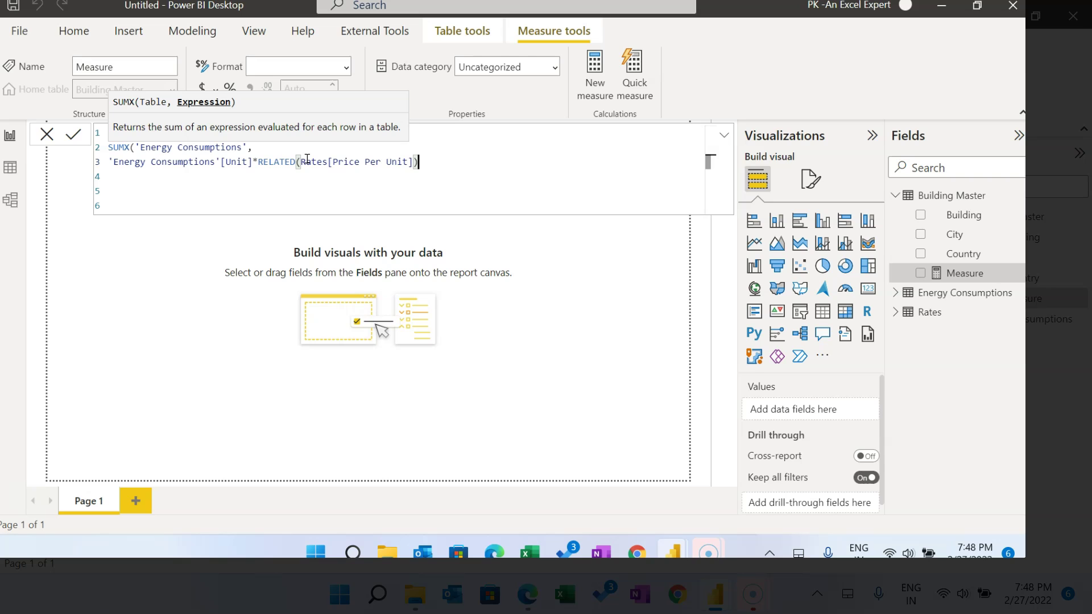
text())
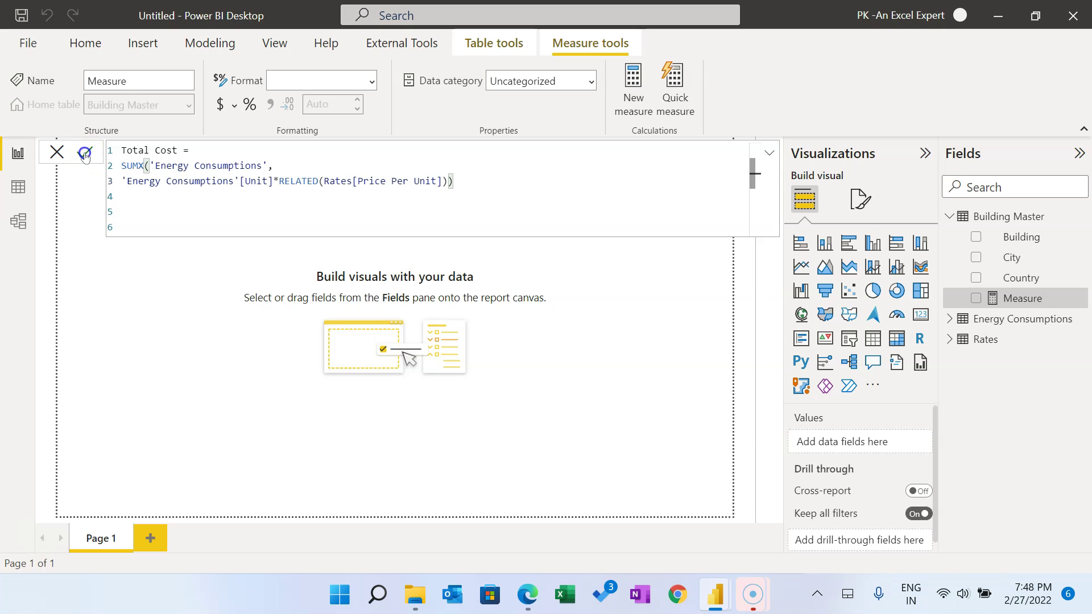
Step: Commit the Total Cost measure and set its home table to Energy Consumptions
click(85, 153)
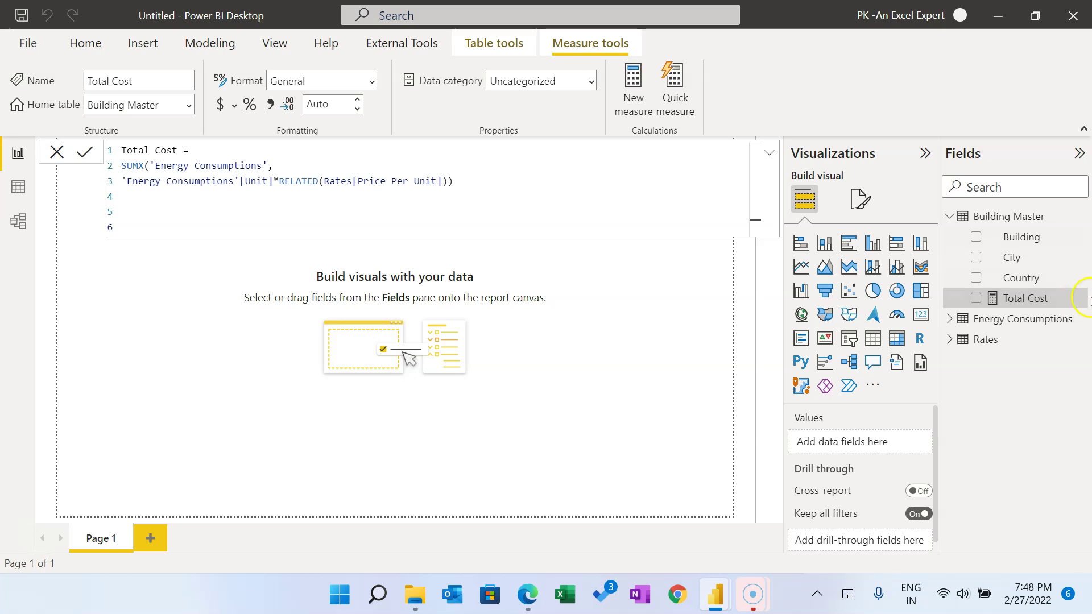
click(183, 104)
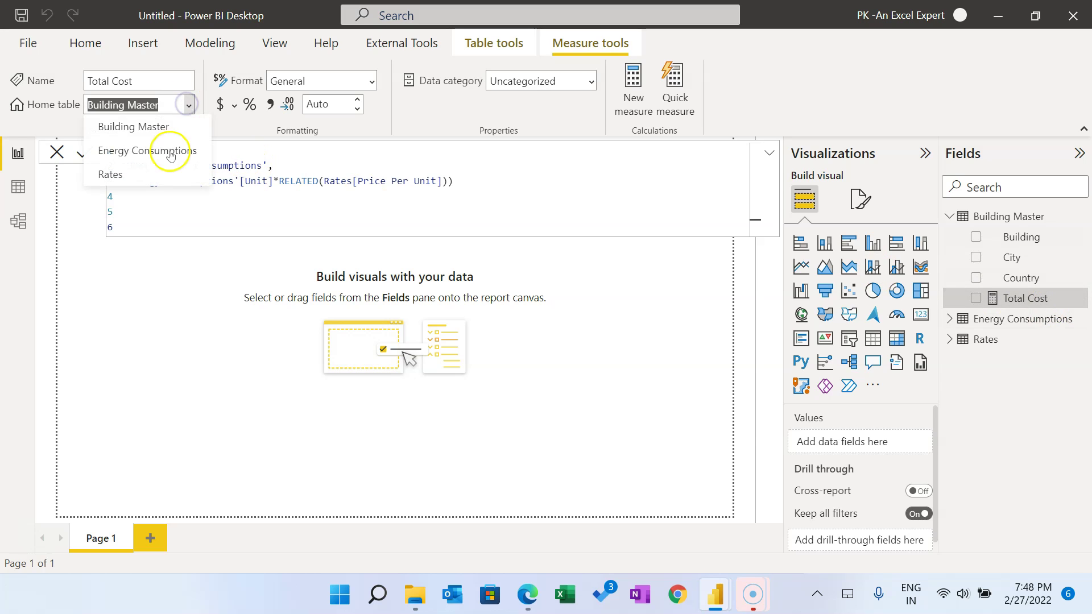
click(153, 152)
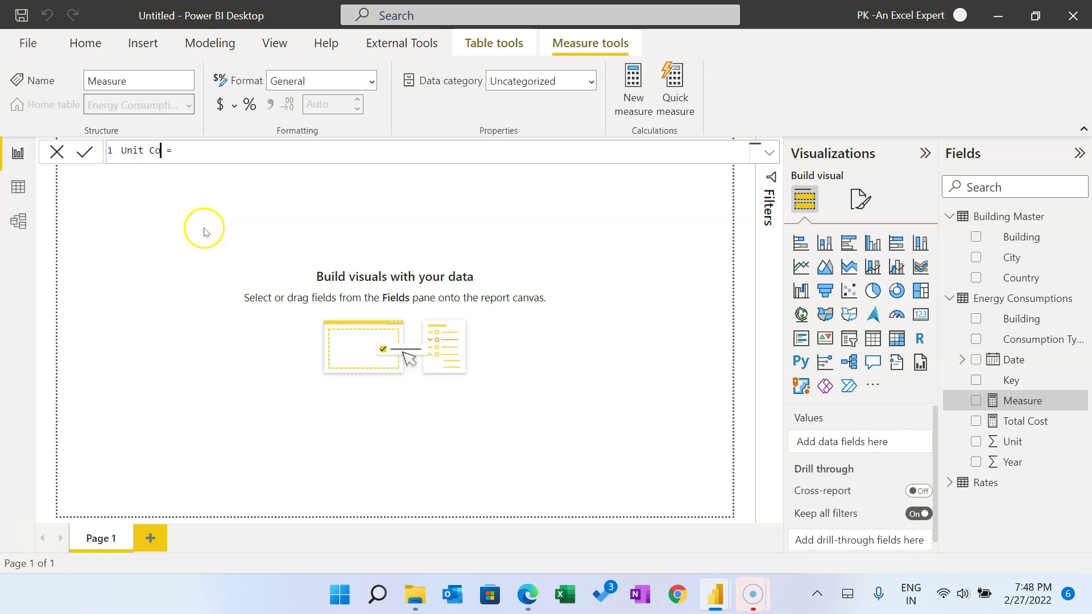
Step: Define the Unit Consumed measure in Energy Consumptions as SUM('Energy Consumptions'[Unit]) and commit it
text(SUM()
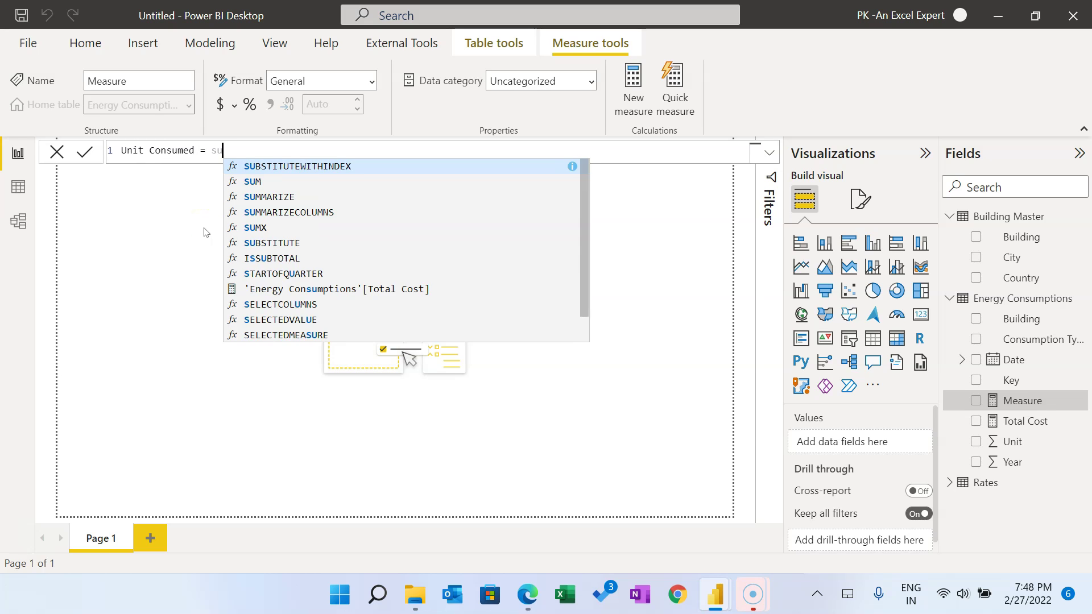
text(uni)
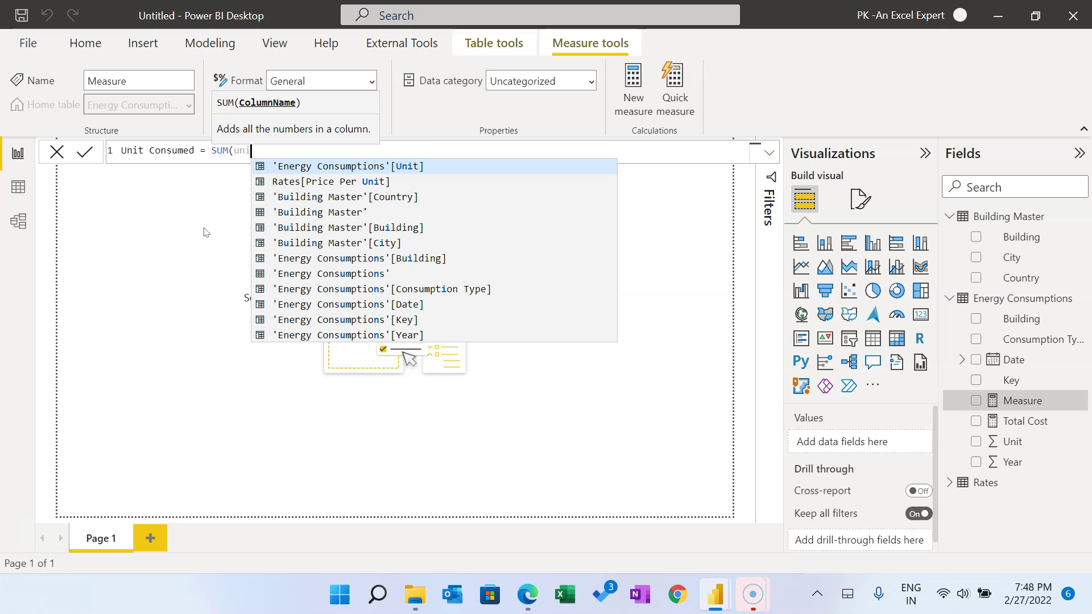
key(Tab)
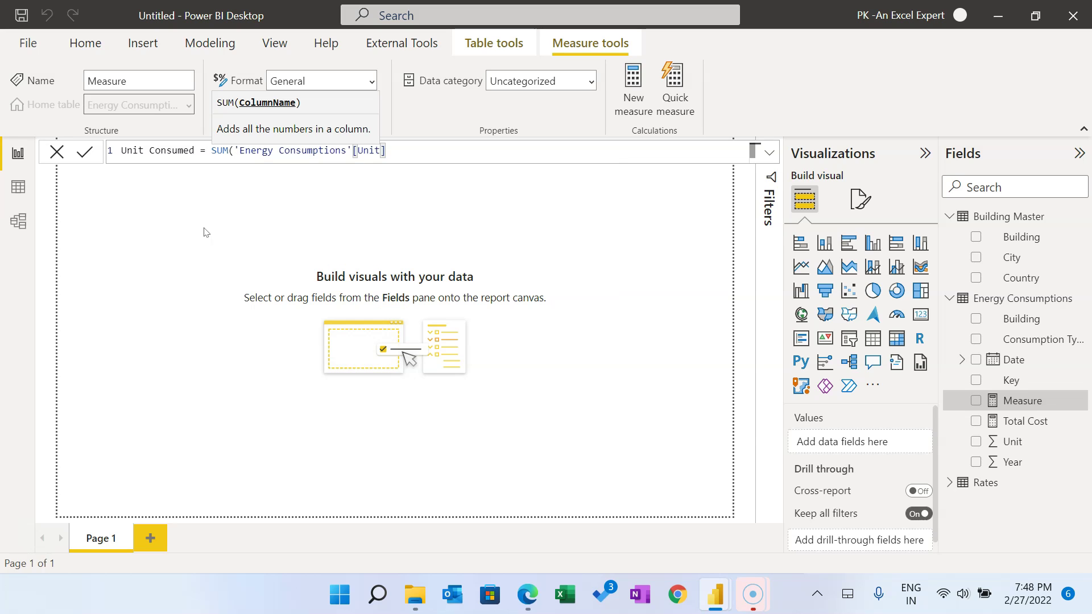
text())
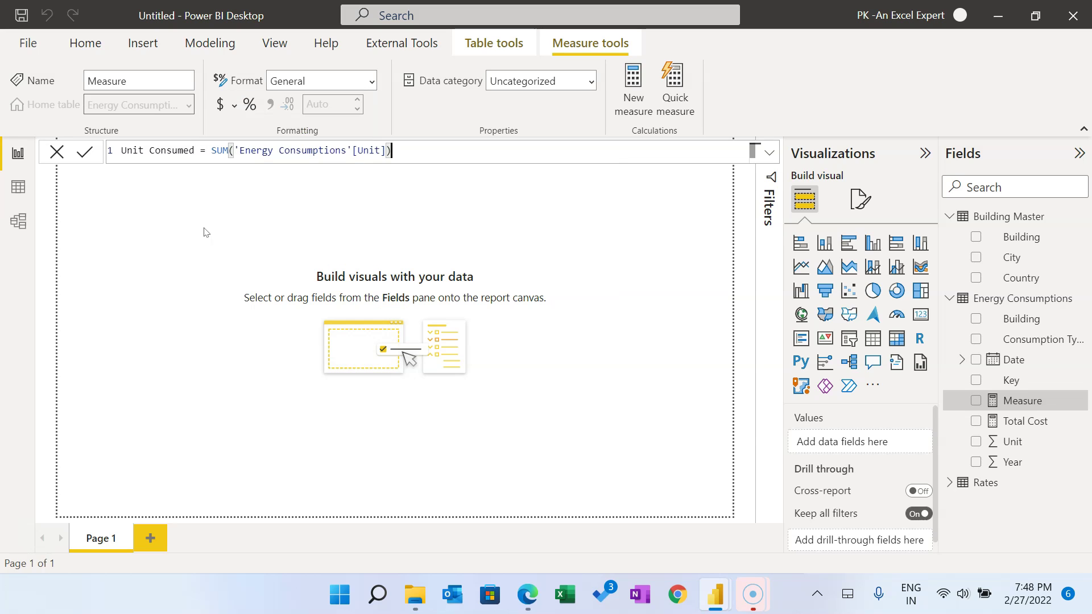
click(84, 153)
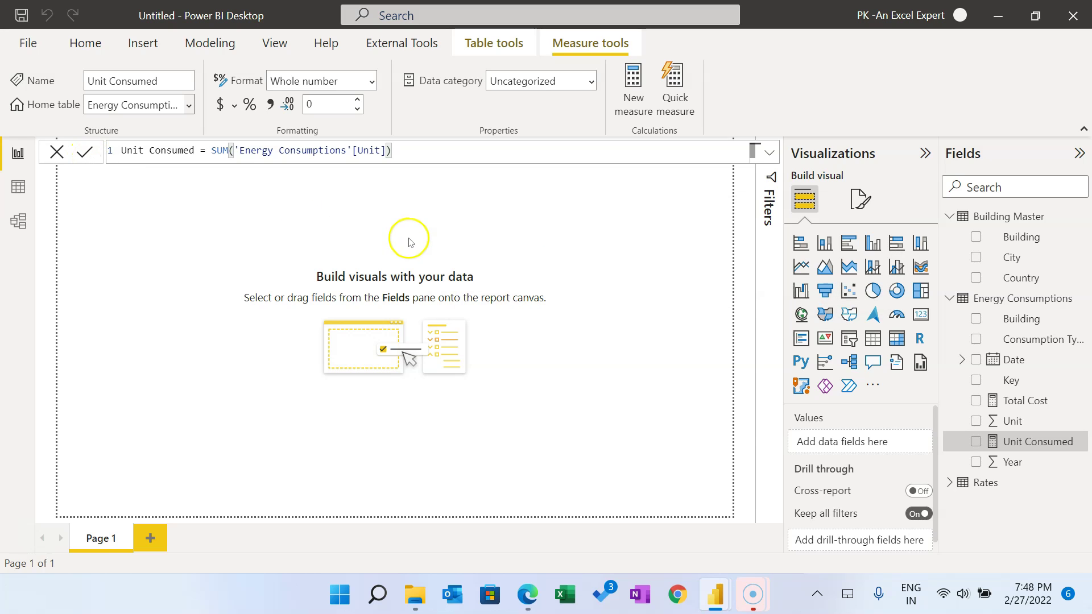
click(429, 225)
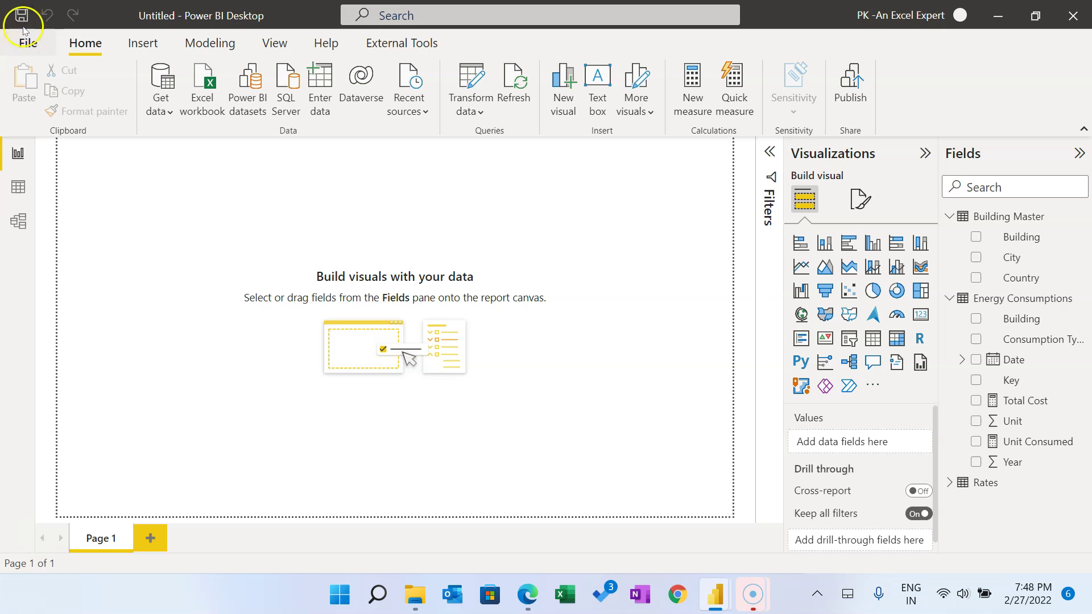
Step: Save the report as "Energy Consumption dashboard -1" and rename Page 1 to Overview
click(22, 17)
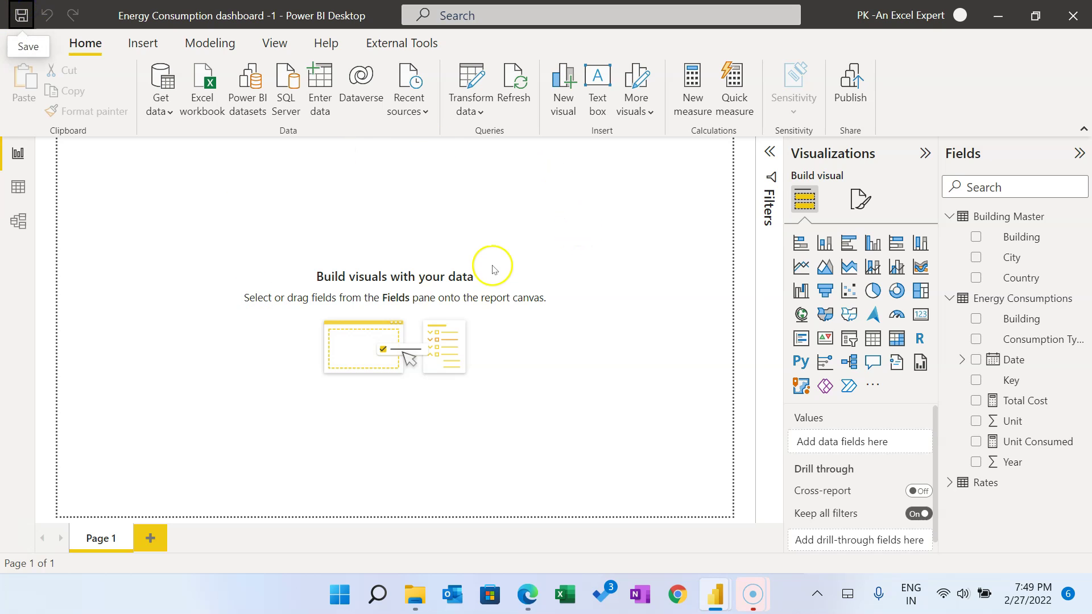
double_click(96, 538)
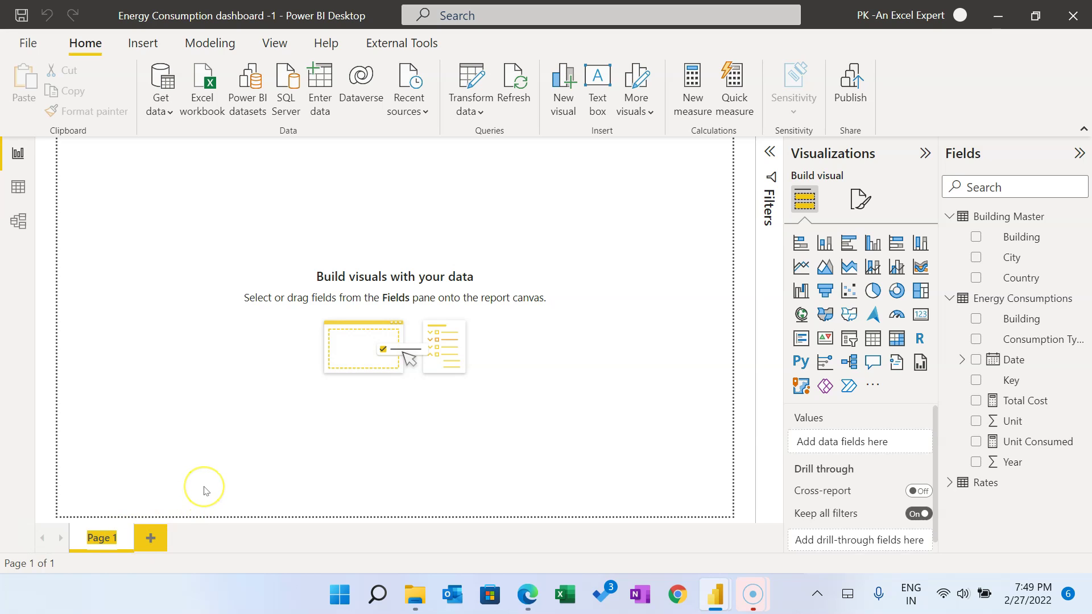
text(Overv)
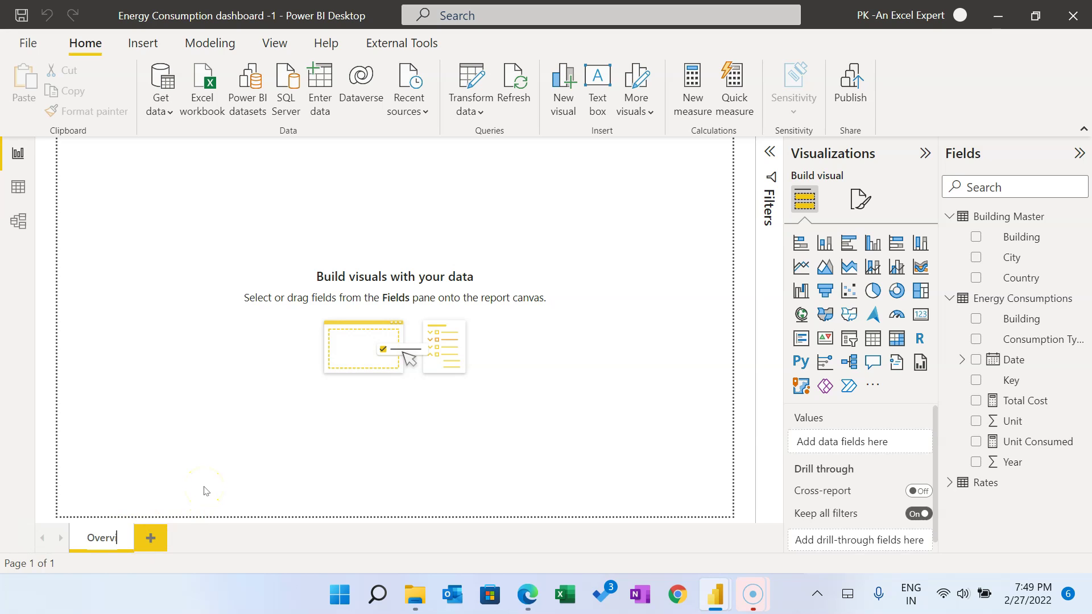
text(iew)
key(Return)
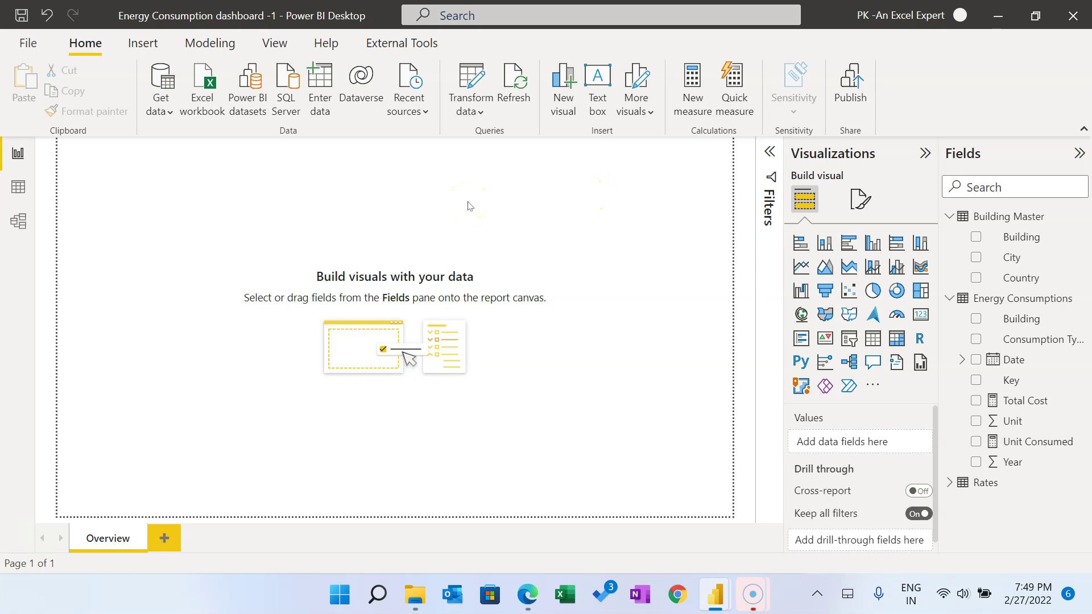
Step: Check the installed Power BI Desktop version and release month in the product information, and return to the report canvas
click(326, 43)
click(24, 86)
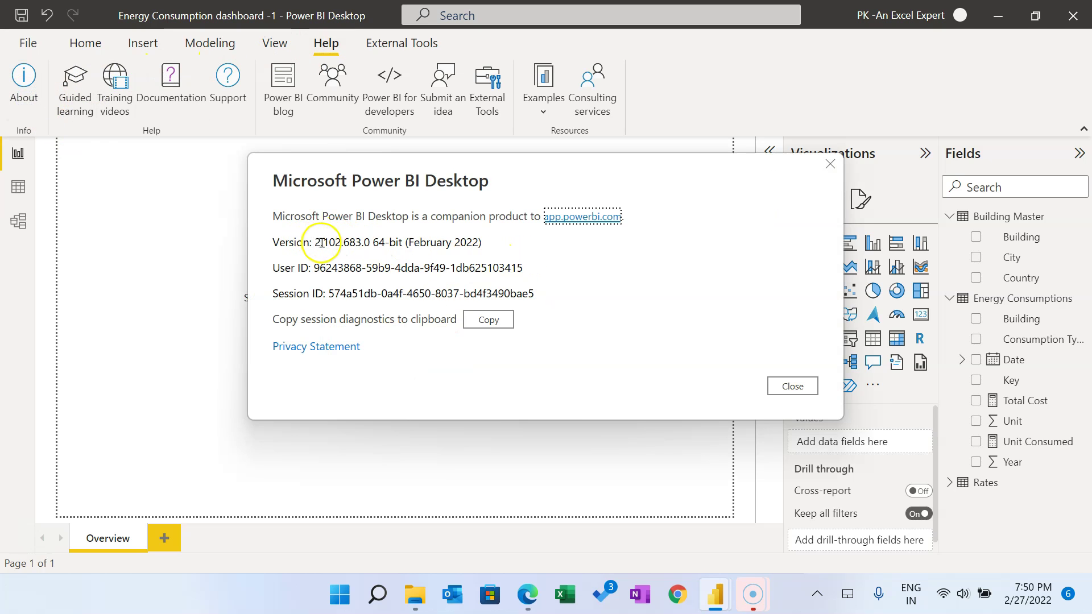
drag(408, 244, 466, 239)
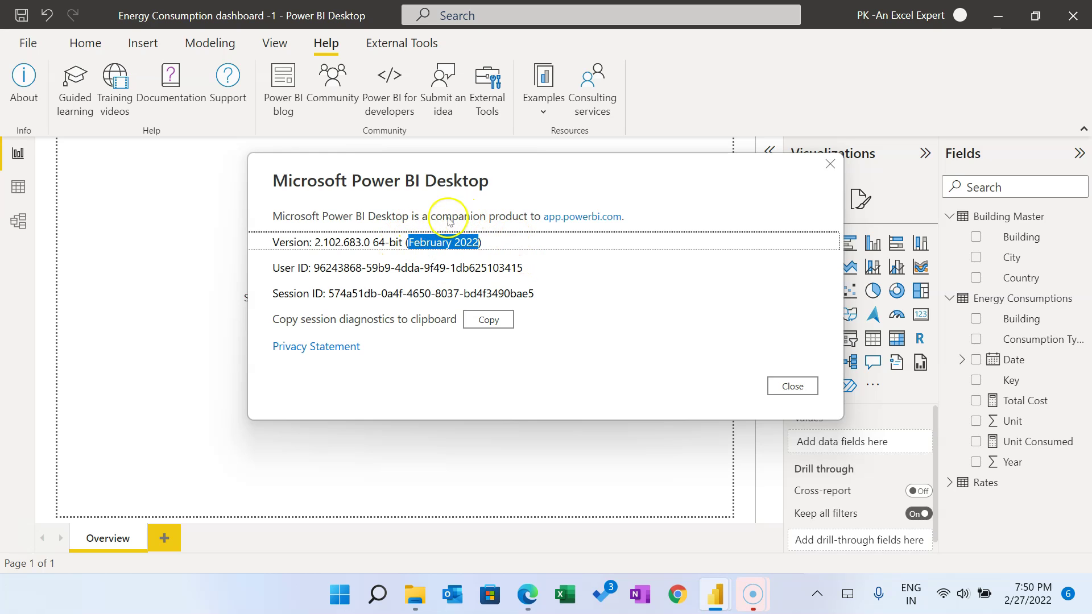
click(830, 163)
click(493, 218)
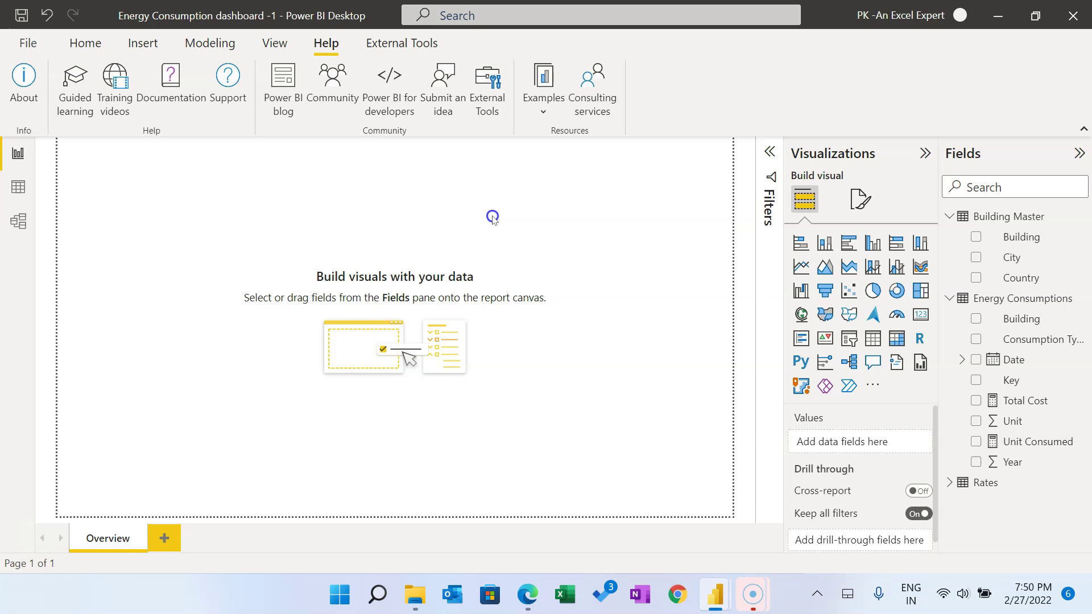
click(88, 43)
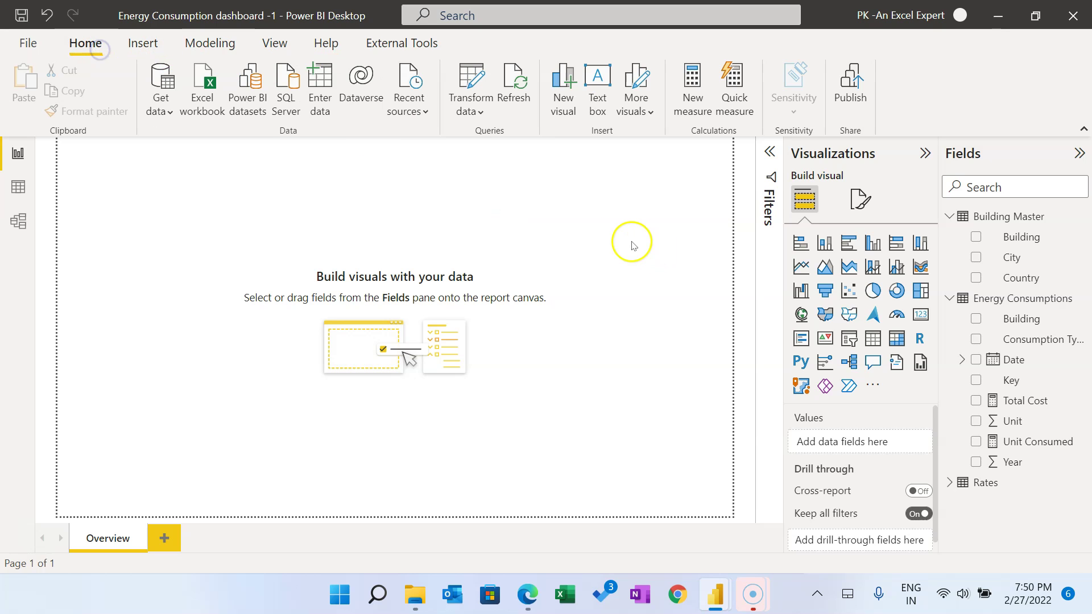
click(586, 200)
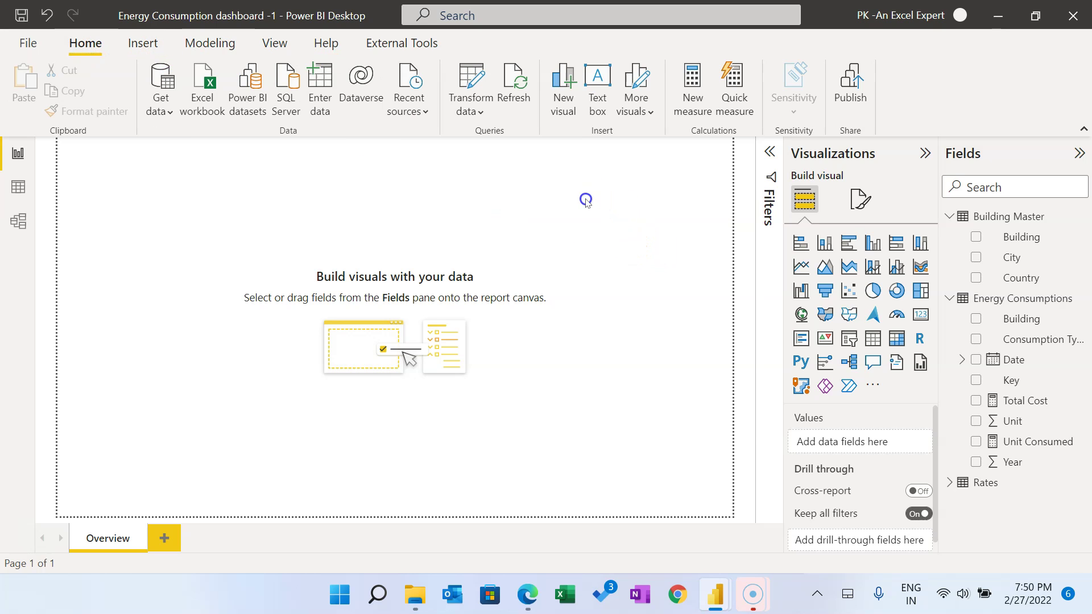
Step: Set the Overview page's canvas background to the darkest shade of light blue and make it fully opaque
click(859, 202)
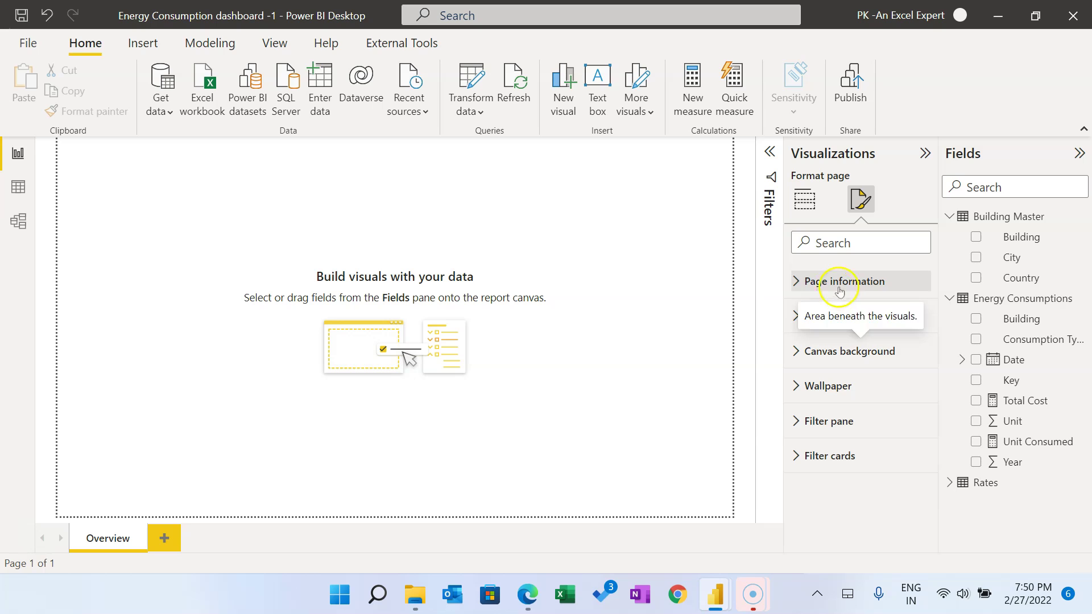
click(814, 351)
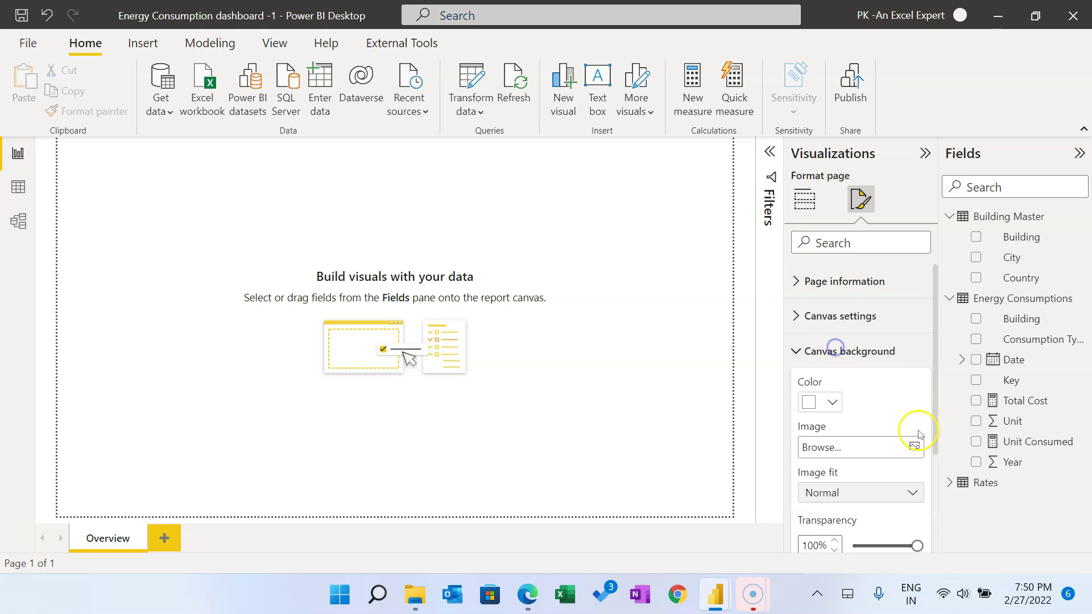
click(834, 402)
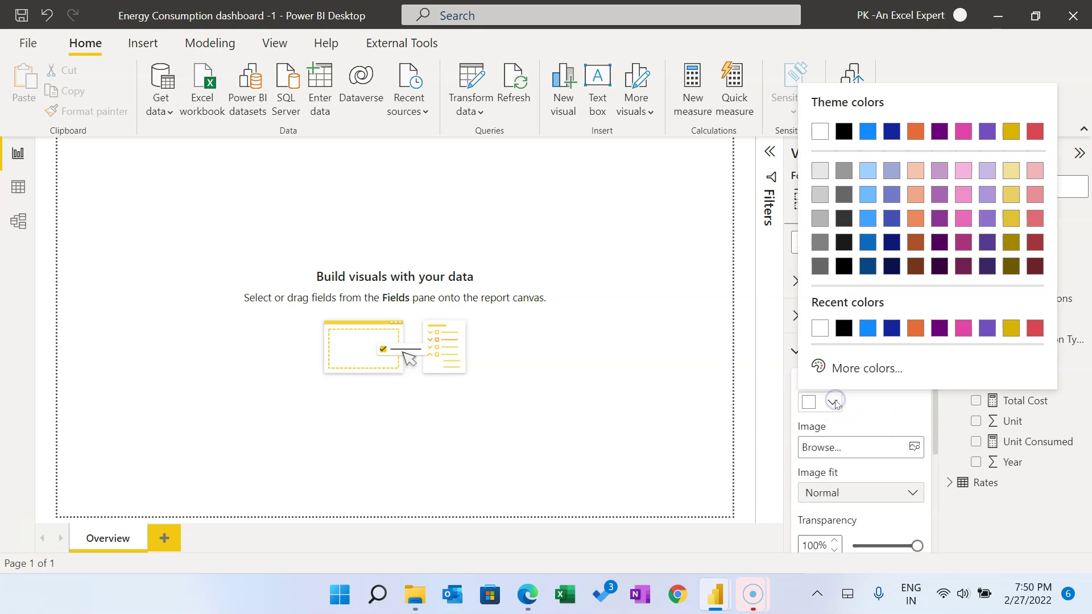
click(871, 267)
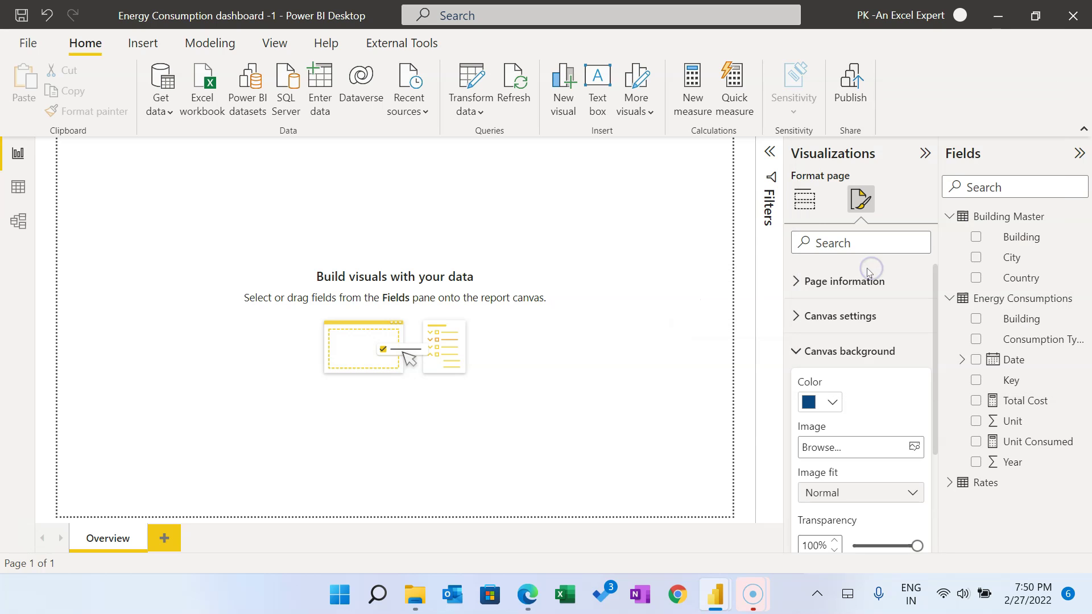
scroll(899, 449, down, 2)
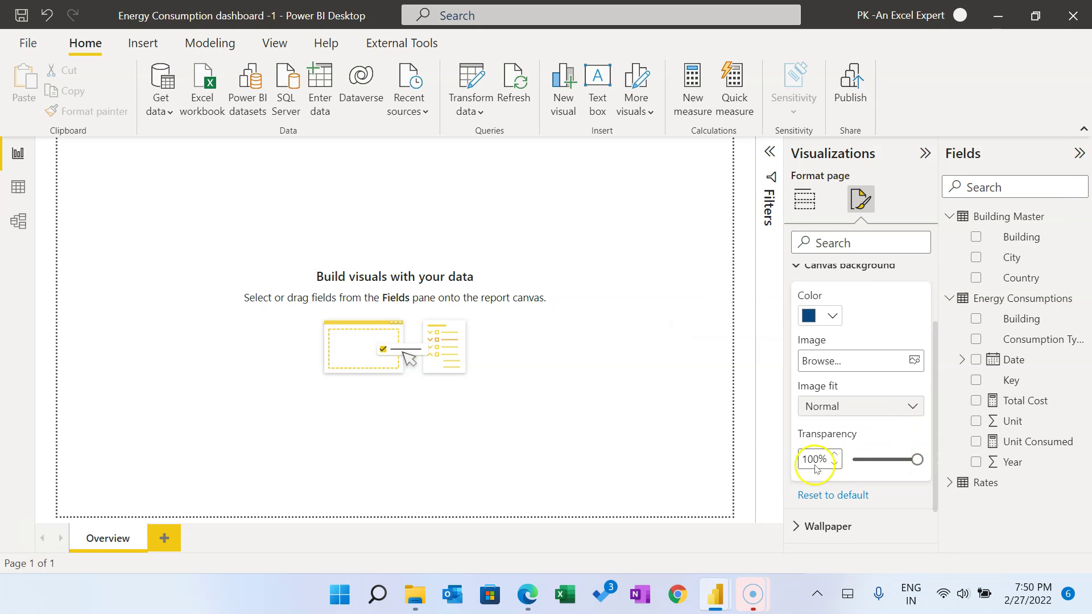
drag(917, 459, 853, 459)
click(649, 432)
Step: Insert a line shape, stretch it across the full page width, flatten its frame, and place it as a divider below the header area
click(144, 44)
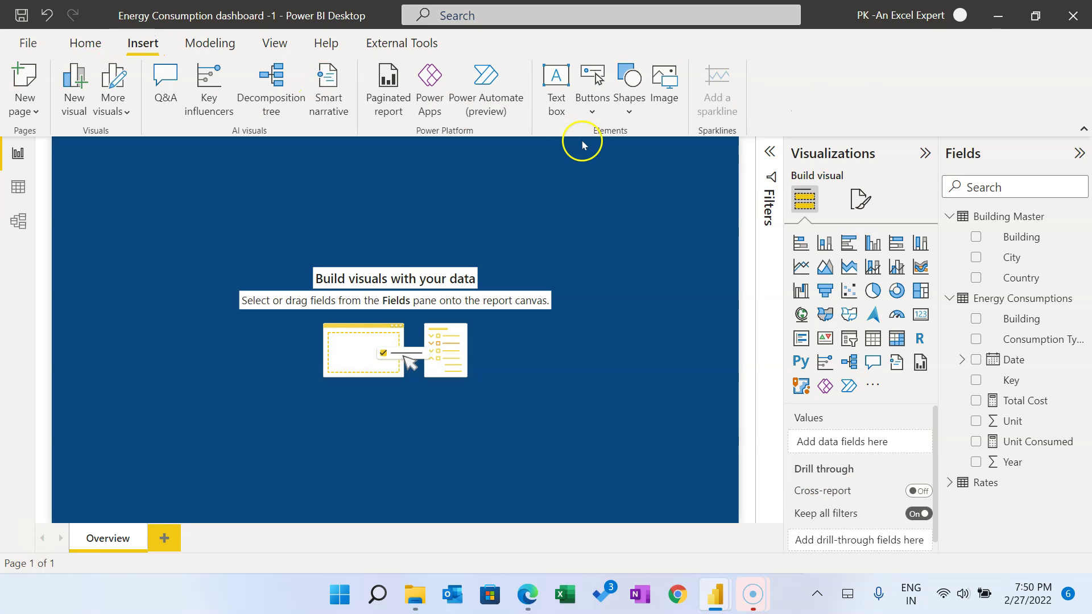
click(630, 114)
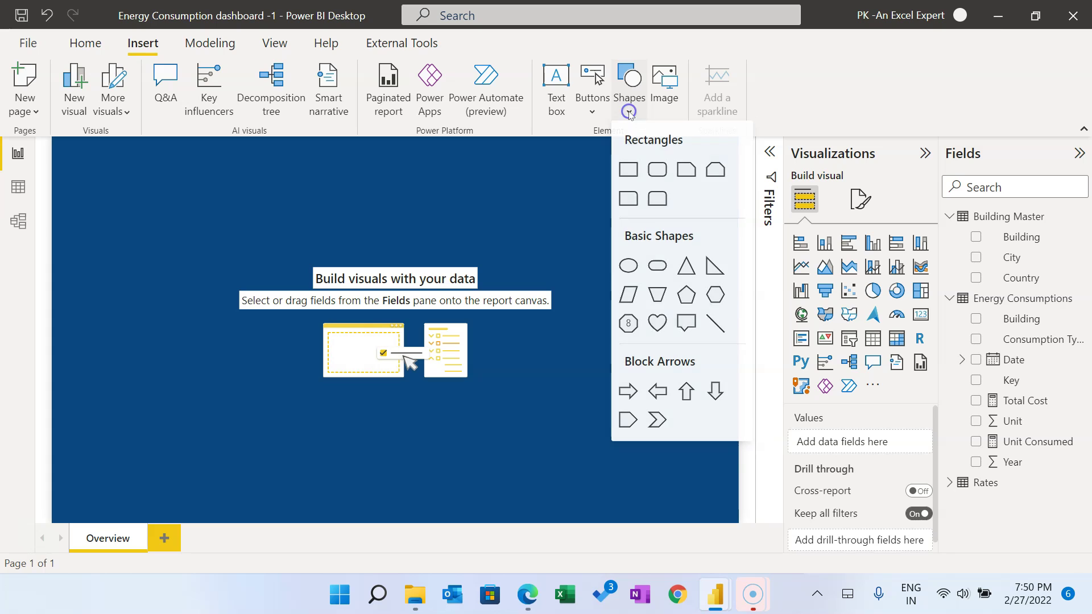
click(715, 329)
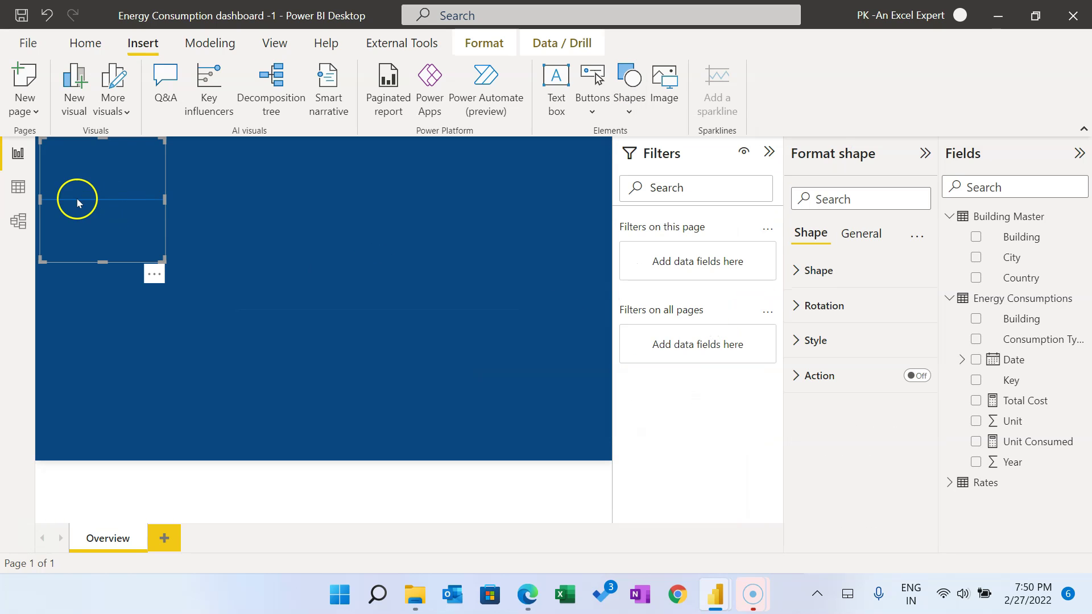
drag(163, 199, 610, 199)
drag(324, 263, 325, 182)
drag(324, 136, 366, 163)
click(769, 152)
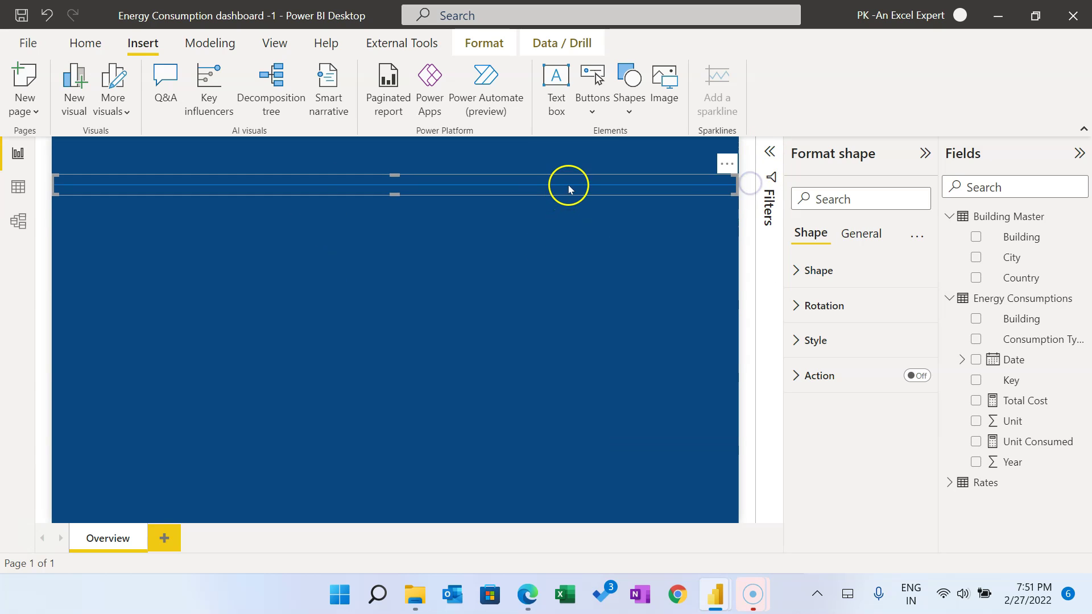
drag(568, 184, 571, 196)
click(624, 197)
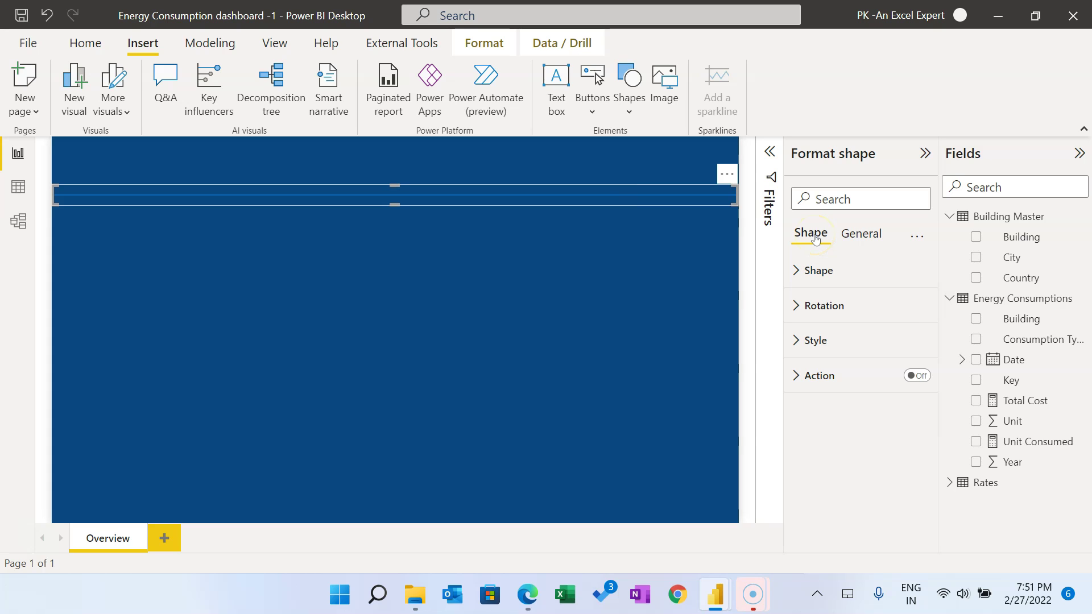
Step: Set the divider line's border color to the lightest yellow tint of the theme colors
click(822, 342)
scroll(887, 358, down, 1)
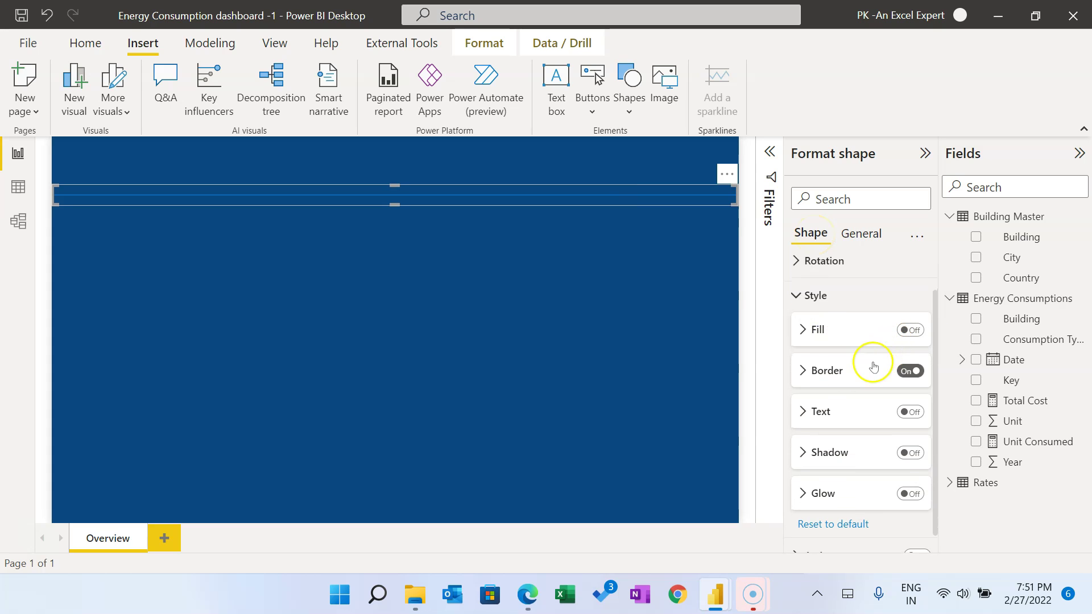
click(809, 370)
scroll(853, 378, down, 2)
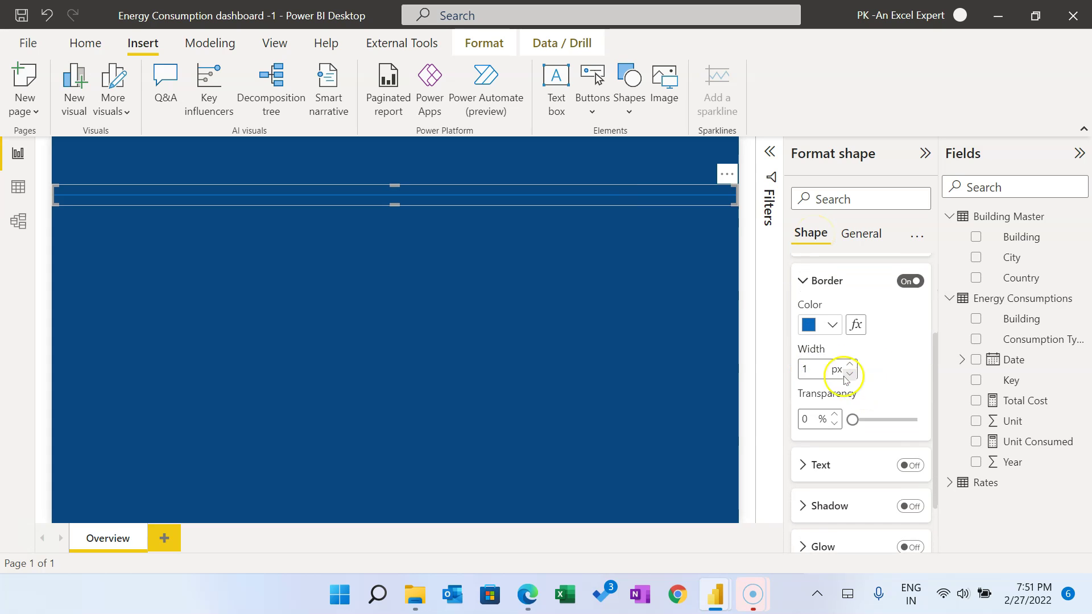
click(834, 326)
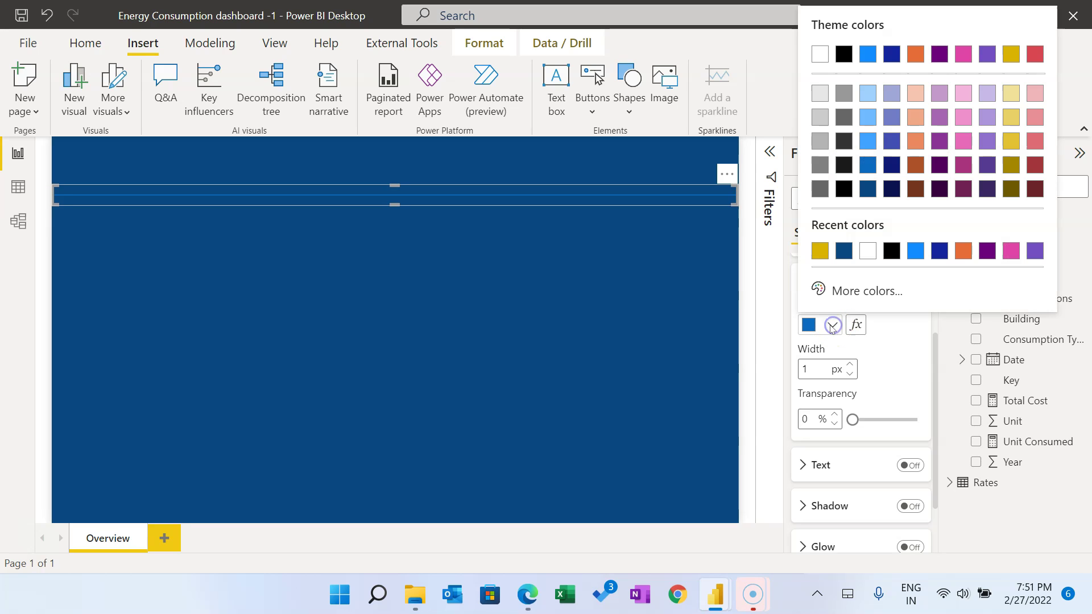
click(1008, 61)
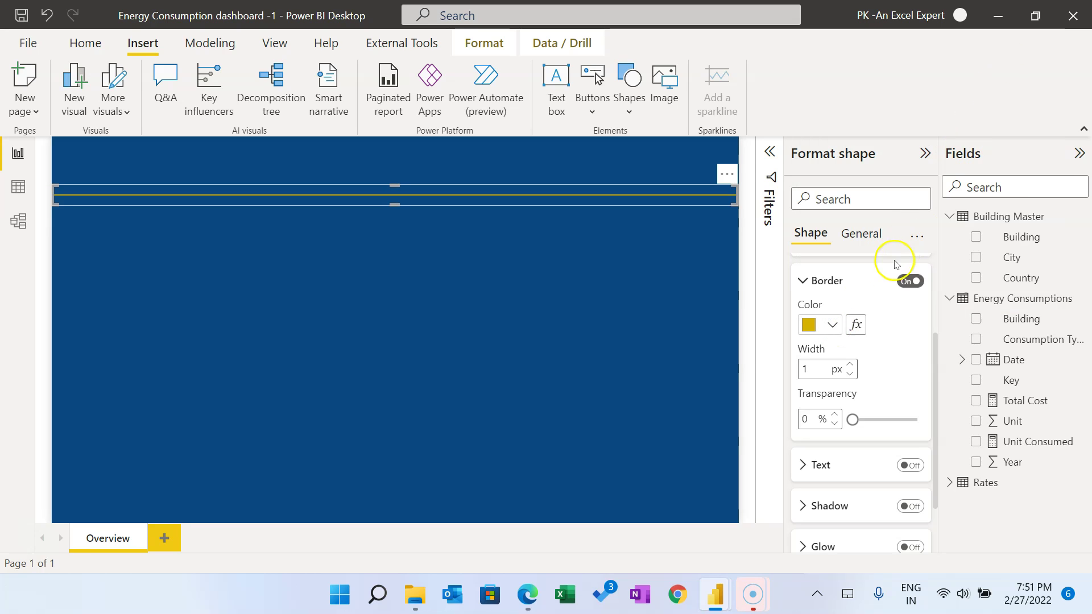
click(833, 325)
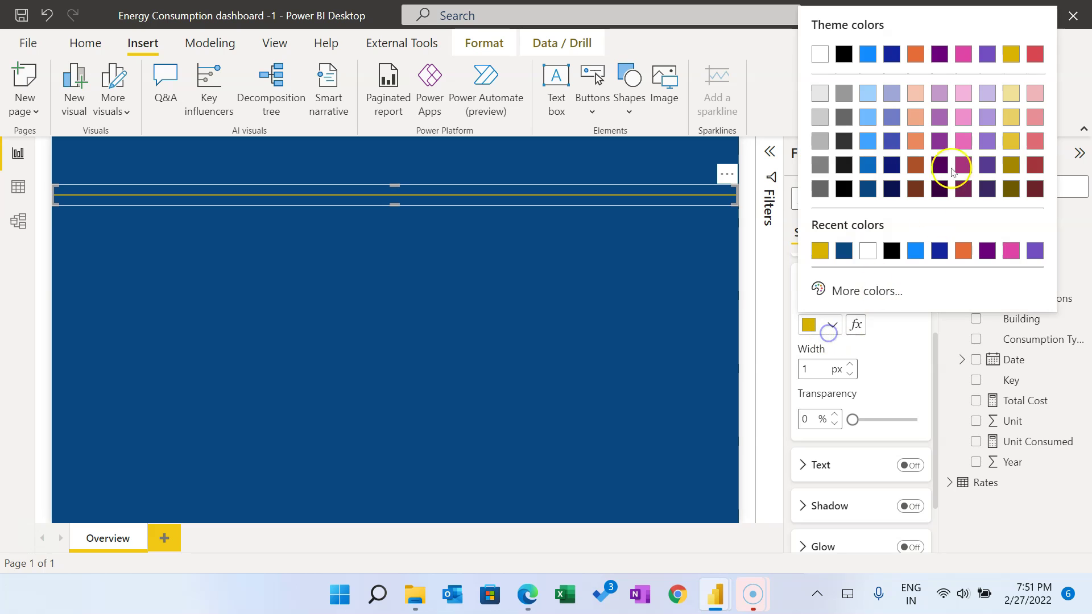
click(1011, 92)
click(824, 281)
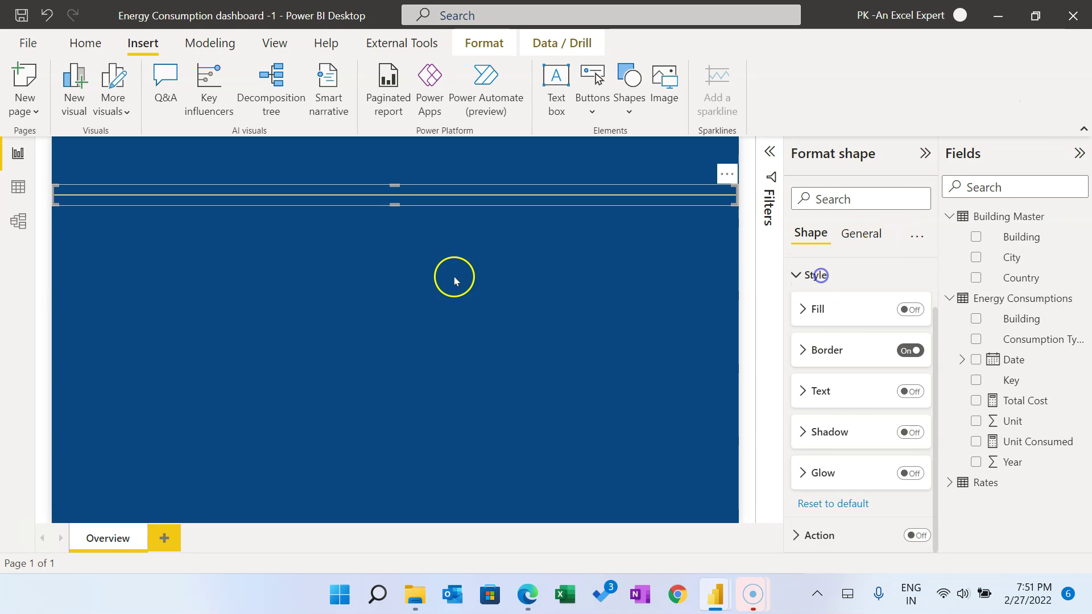
click(444, 276)
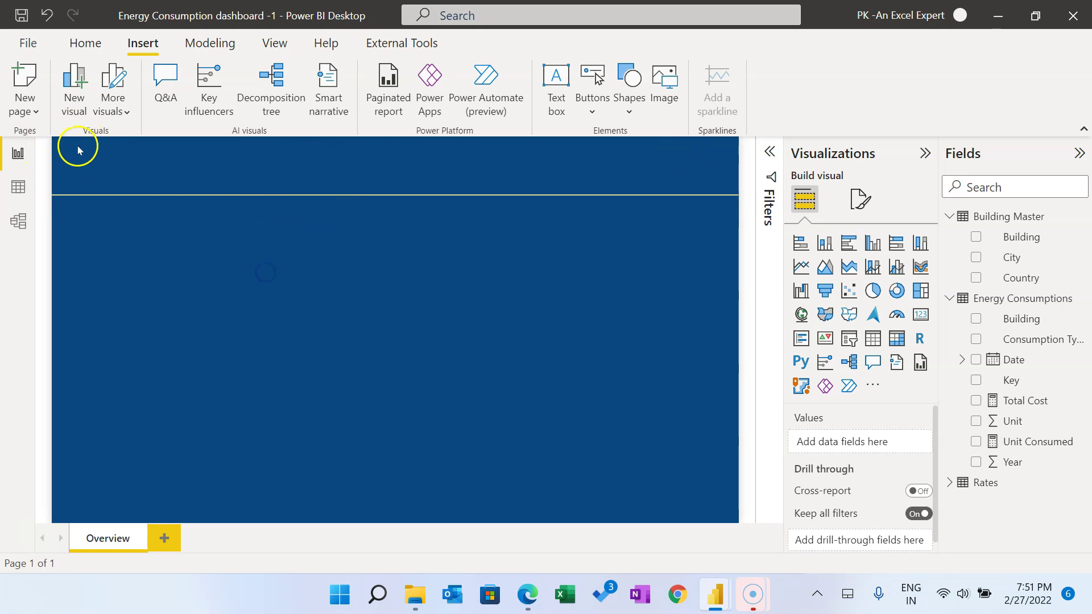
Step: Switch to File Explorer to view the picture files in the Icons folder, and return to the report
click(416, 595)
double_click(288, 146)
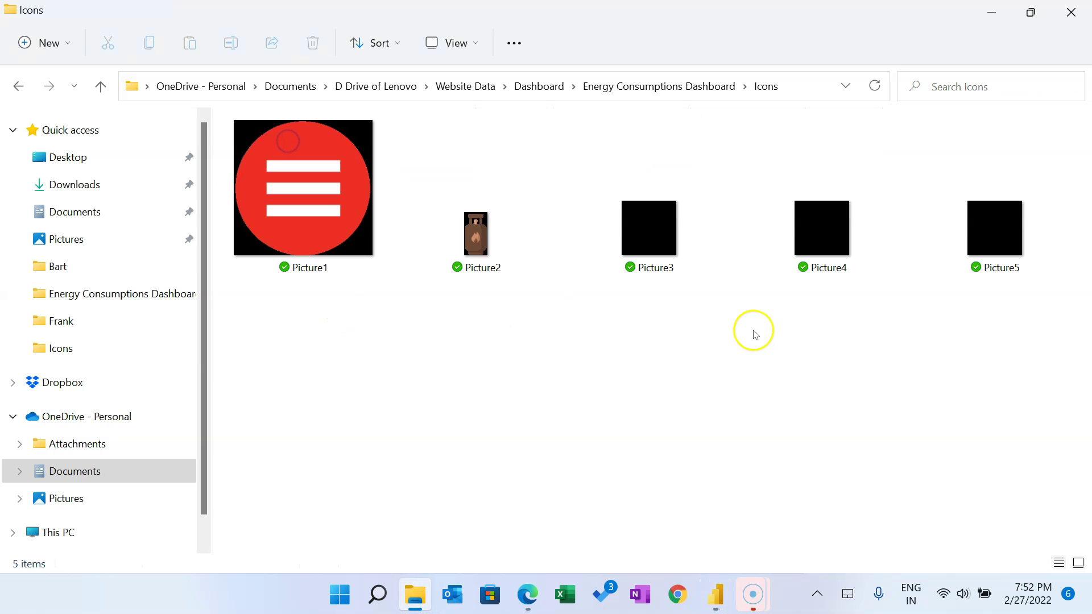
key(alt+Tab)
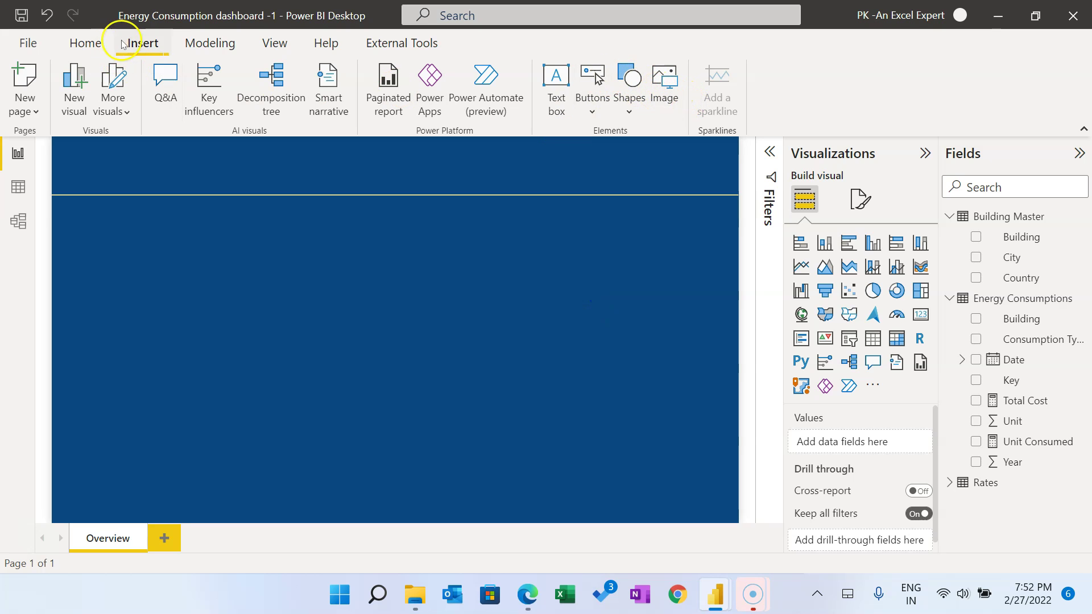
Step: Insert the image Picture1 from the Icons folder, shrink it to icon size, and place it at the left end of the header
click(664, 84)
click(510, 259)
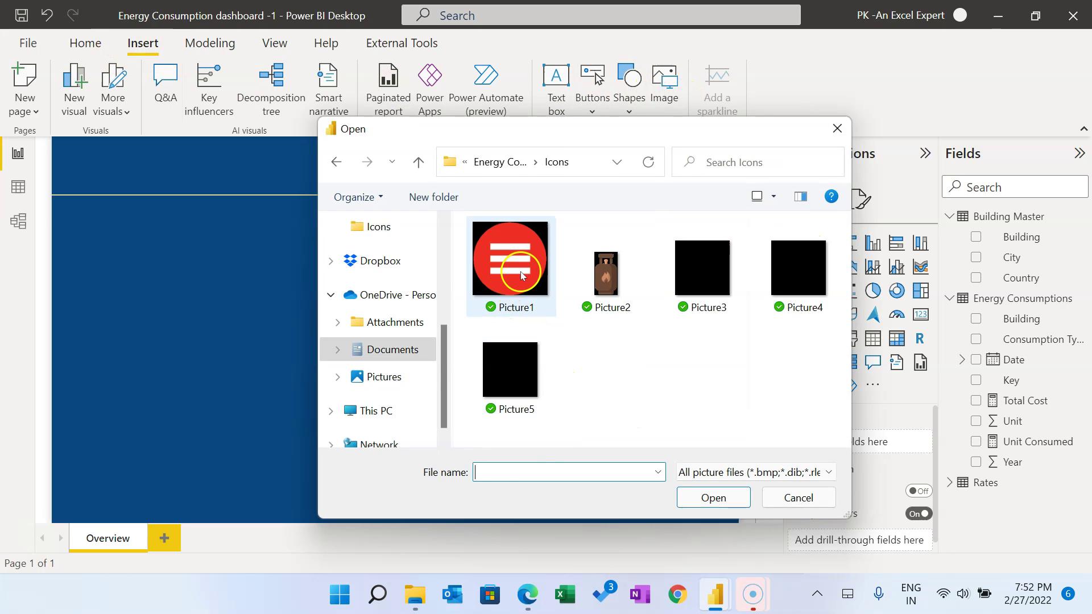
click(713, 498)
click(735, 312)
drag(735, 311, 133, 312)
drag(134, 349, 94, 314)
drag(78, 283, 70, 168)
click(342, 295)
click(68, 167)
click(344, 325)
Step: Insert a text box containing the title "Energy Consumption Dashboard"
click(145, 44)
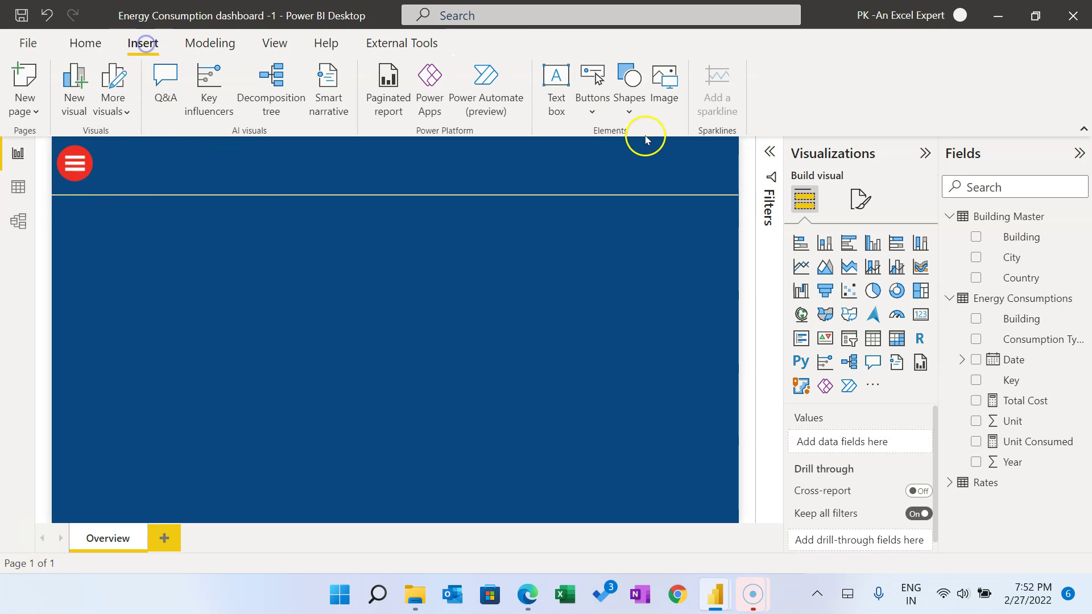
click(556, 86)
click(416, 318)
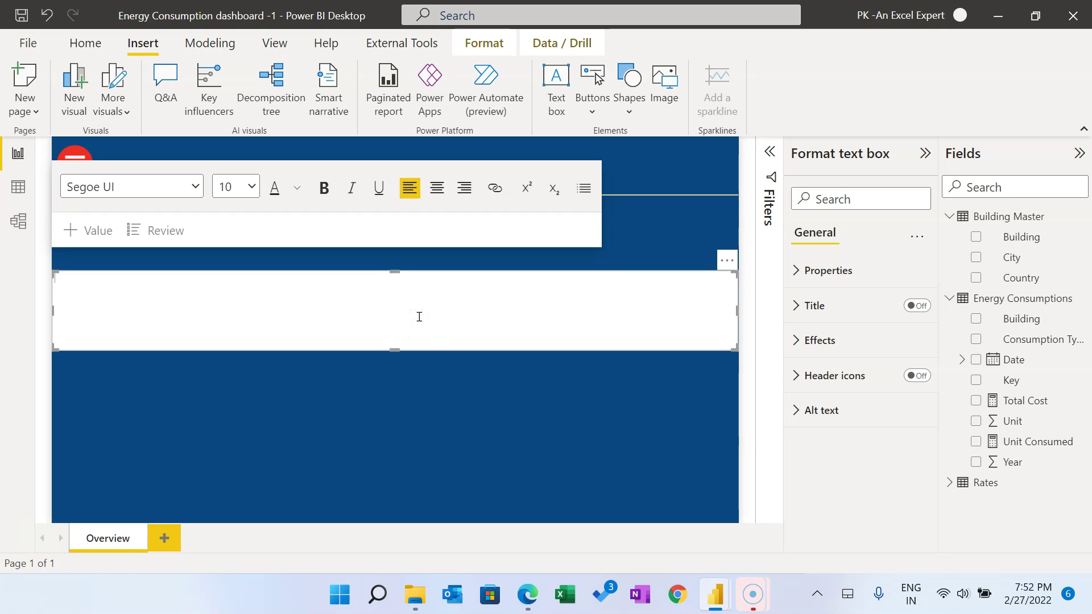
text(Energy Consumption Dashboard)
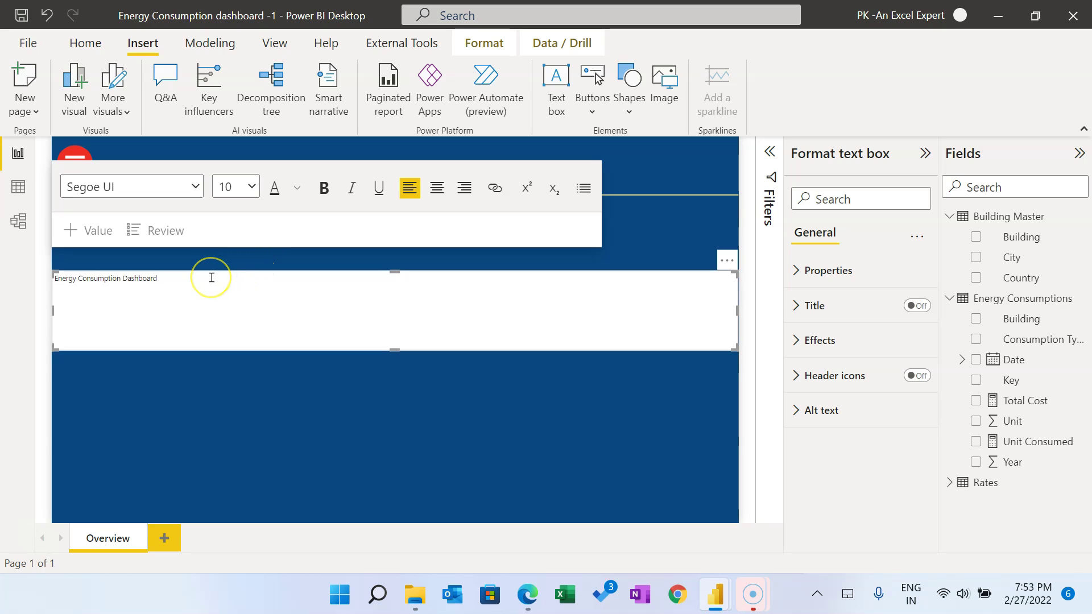
Step: Format the title text as Segoe (Bold), size 32, centered, and reduce the text box height to fit one line
triple_click(217, 276)
click(246, 186)
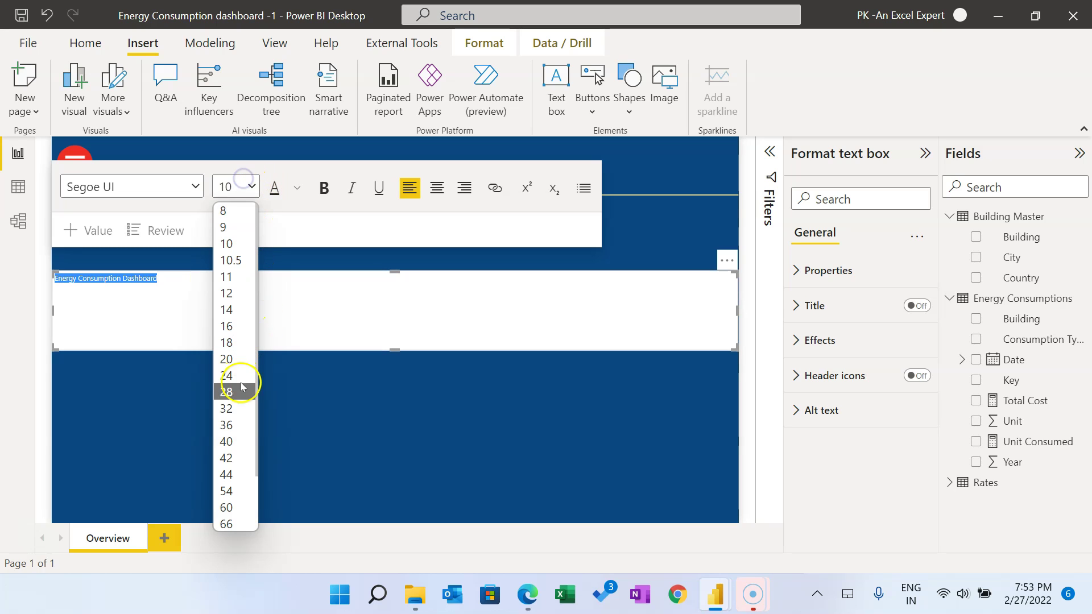
click(237, 409)
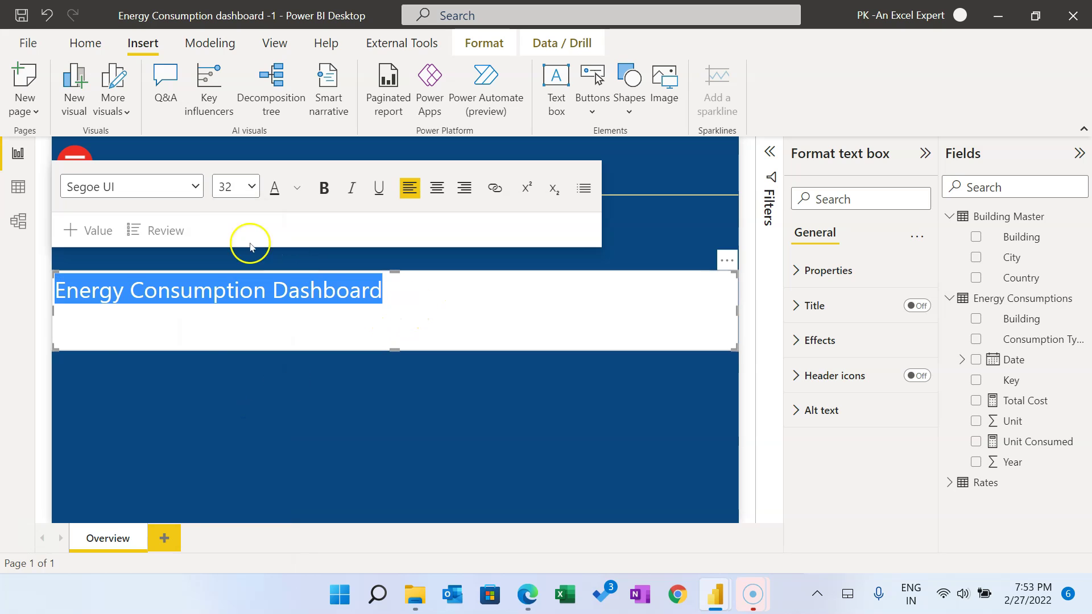
click(152, 189)
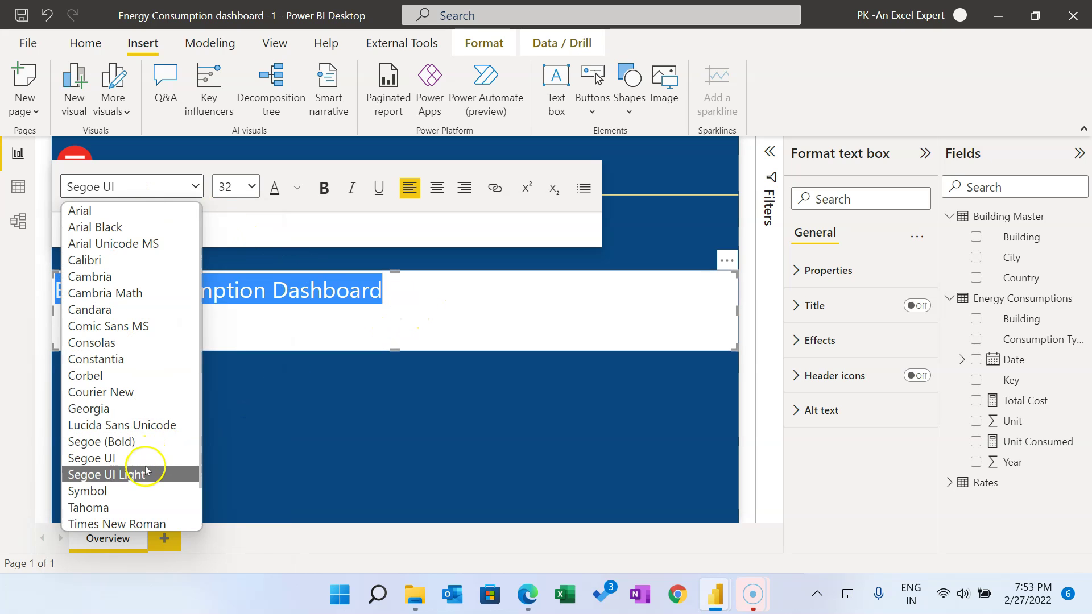
click(136, 442)
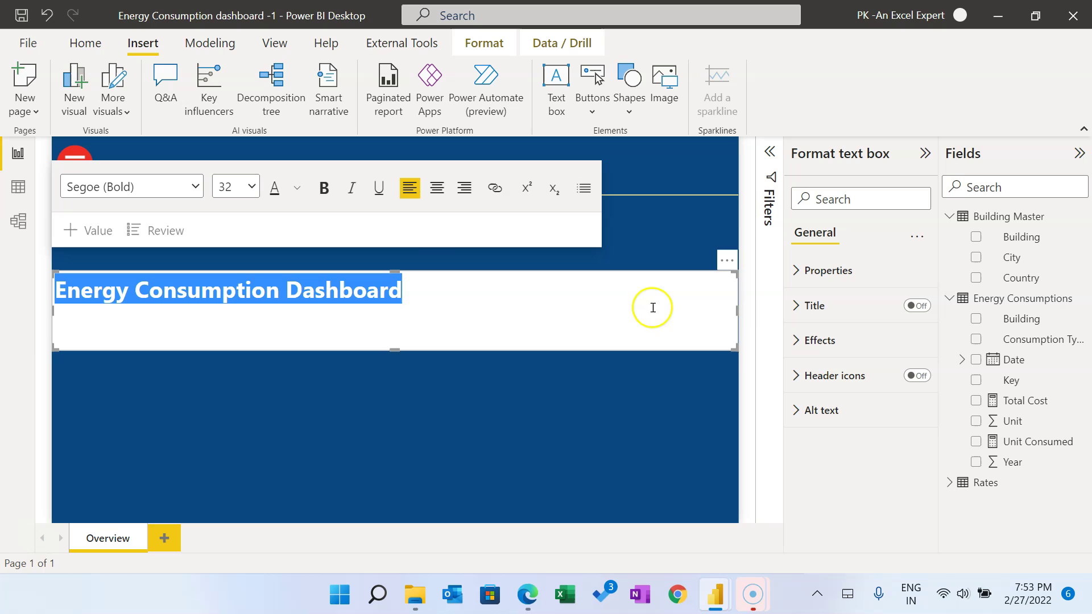
click(438, 190)
drag(393, 348, 392, 307)
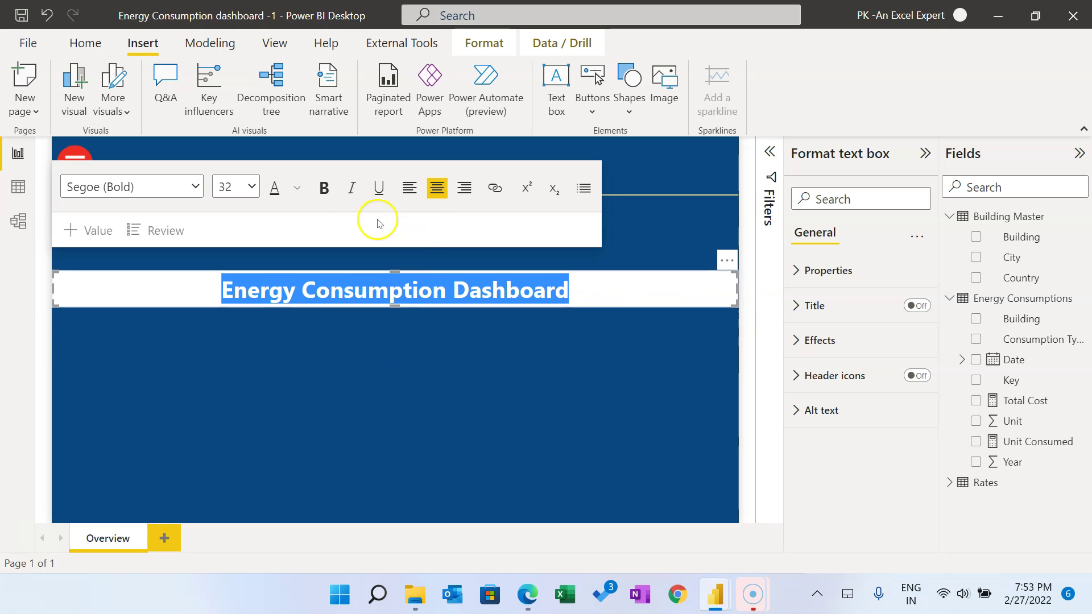
Step: Change the title text's font color to light yellow
click(297, 188)
click(314, 444)
click(600, 289)
click(604, 306)
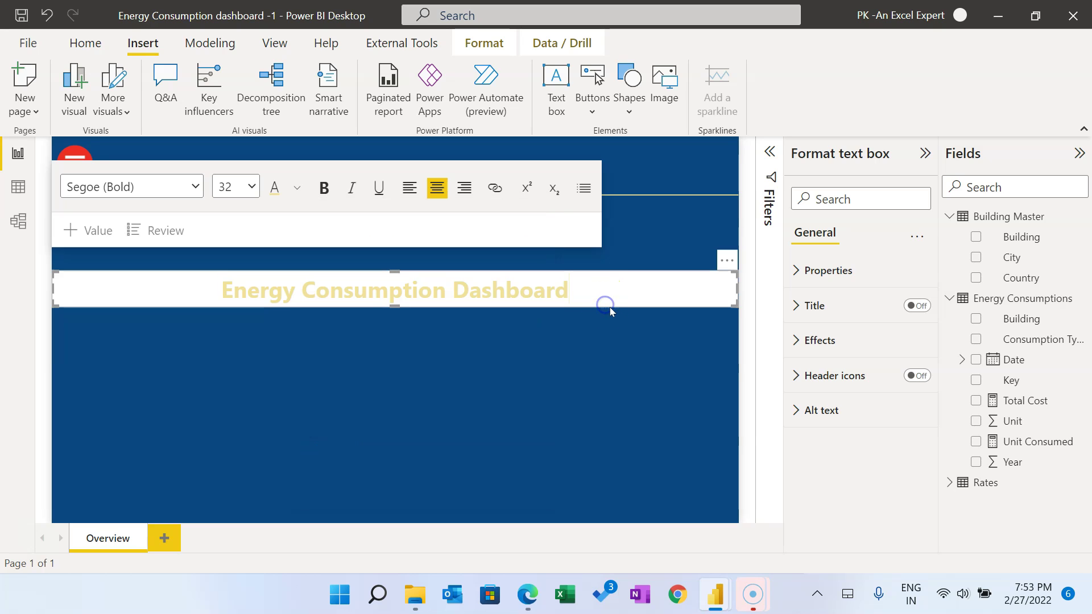
Step: Turn off the title text box's background in its effects settings
click(483, 280)
click(815, 347)
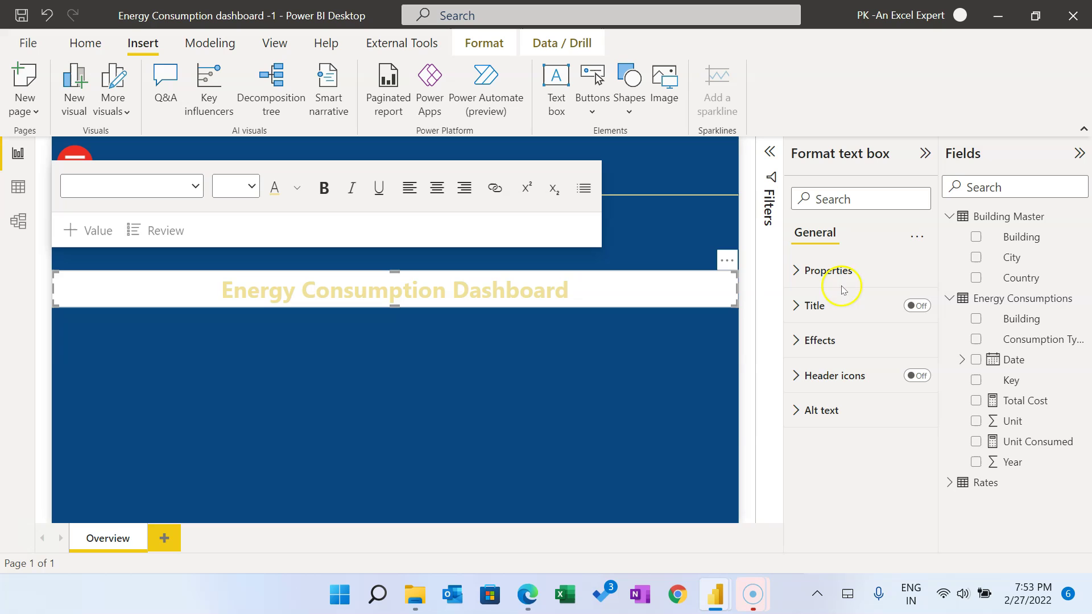
click(822, 340)
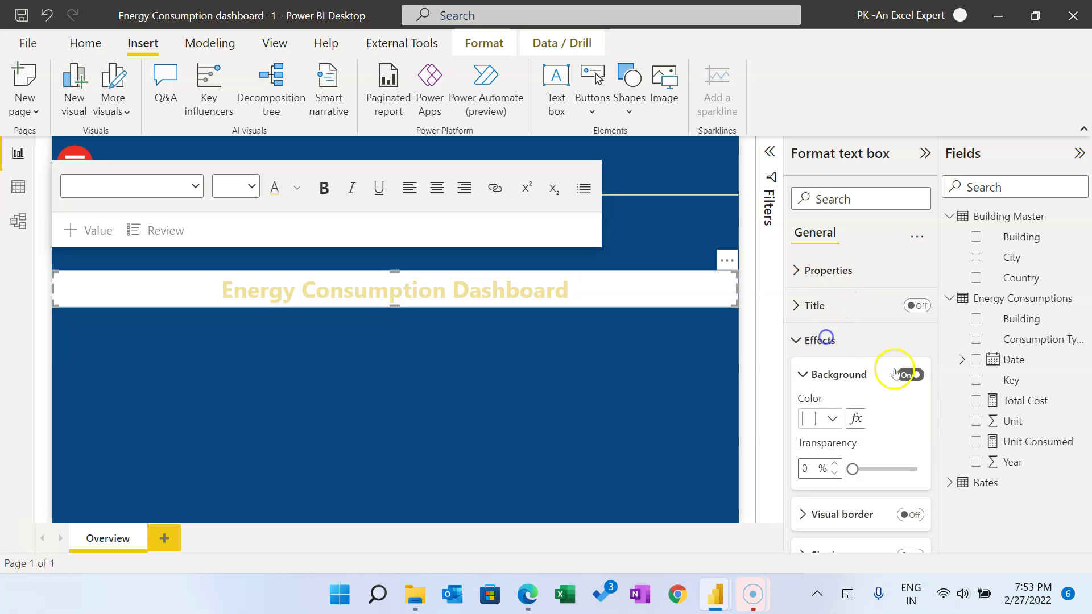
click(909, 375)
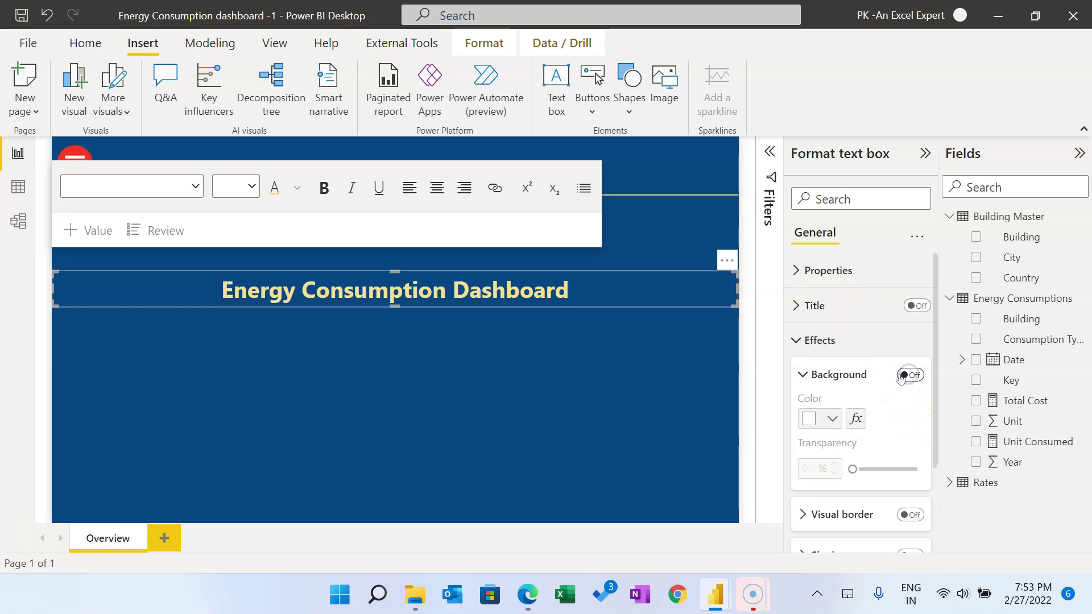
click(632, 338)
Step: Narrow the title text box to fit its text and move it into the header above the divider line, near the center
click(54, 289)
drag(54, 289, 351, 289)
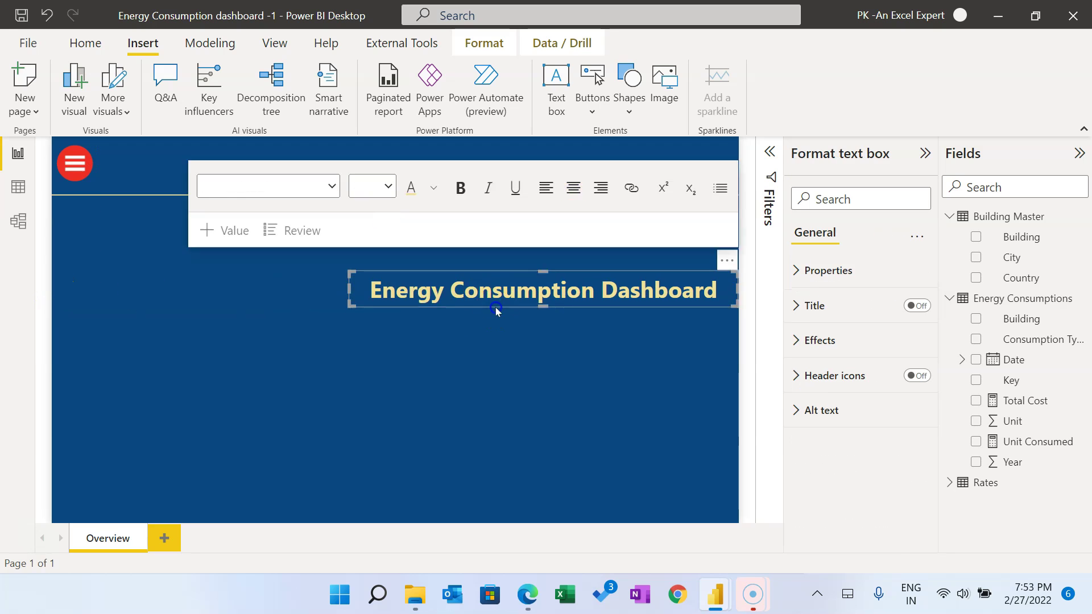
drag(498, 310, 382, 182)
click(522, 177)
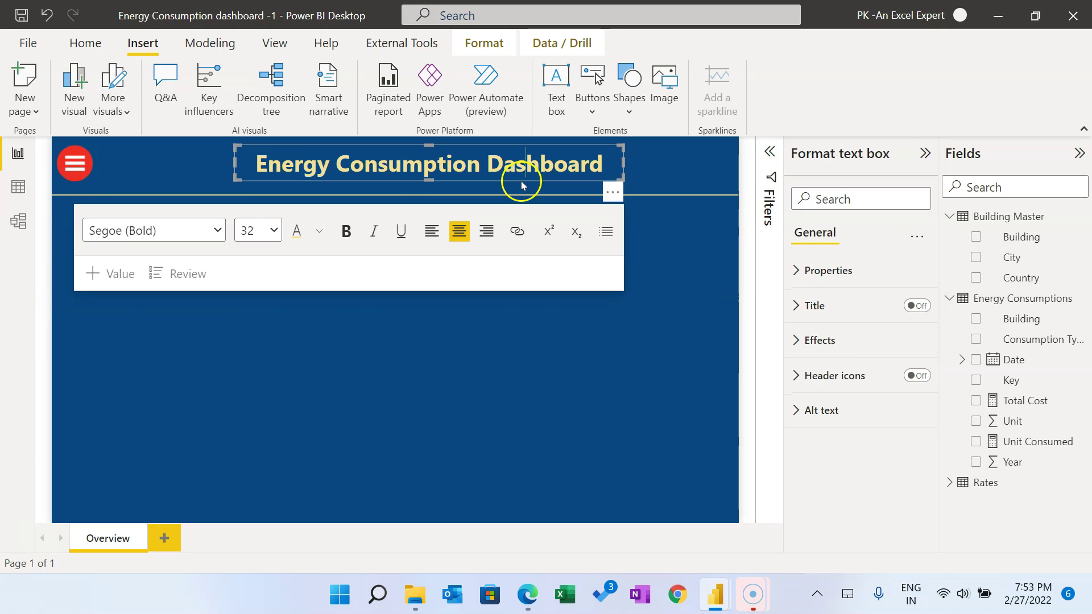
click(521, 181)
click(568, 355)
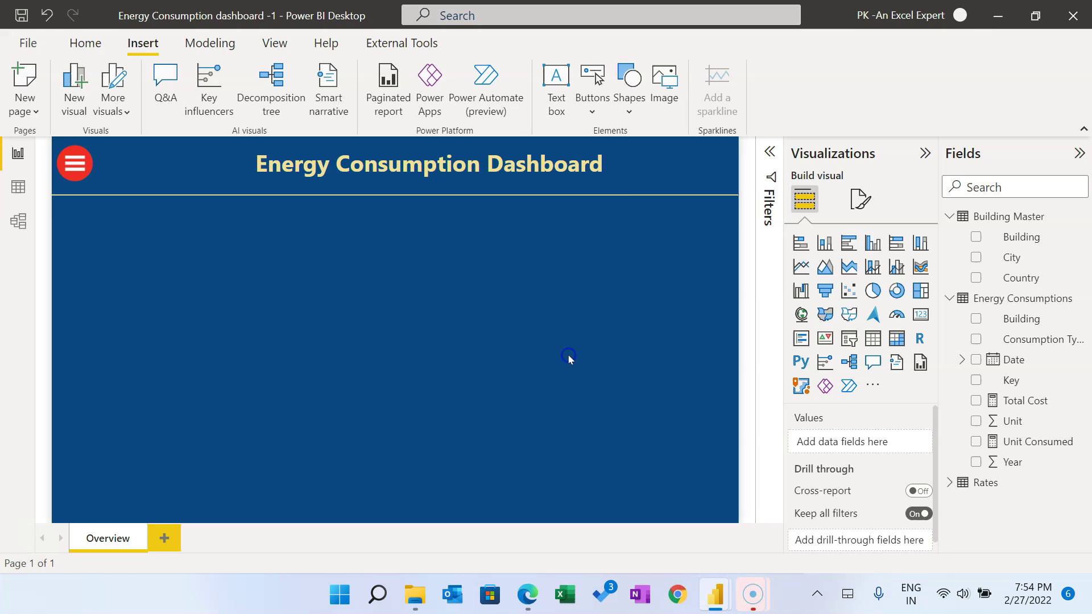
Step: Duplicate the title text box, place the copy below the header, and replace its text with "Overview"
drag(592, 146, 551, 320)
click(555, 321)
key(ctrl+a)
text(O)
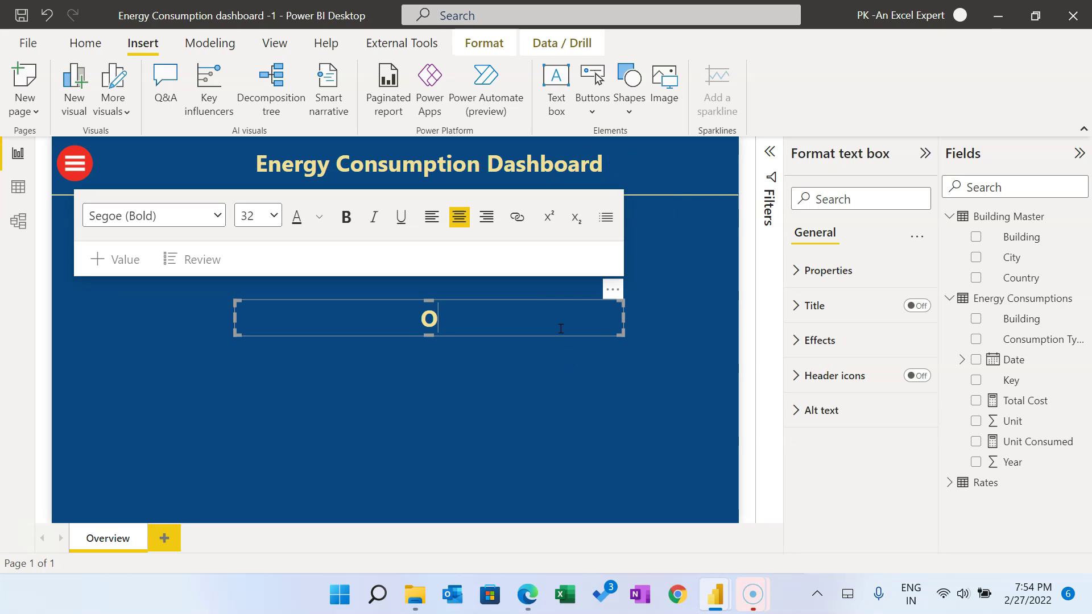
text(verView)
key(BackSpace)
key(BackSpace)
key(BackSpace)
key(BackSpace)
text(view)
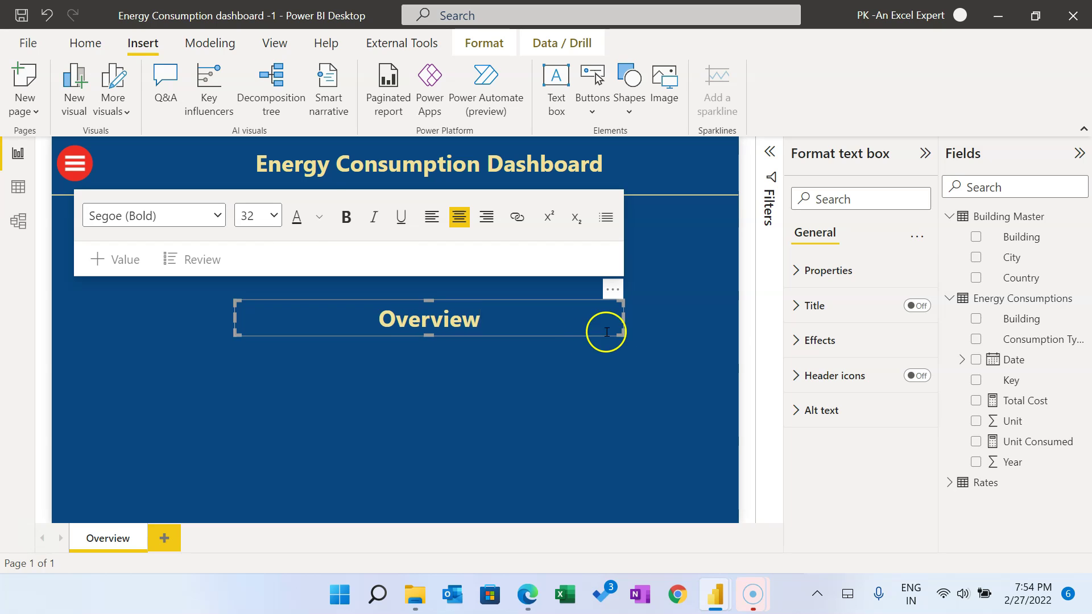
Step: Set the "Overview" text to size 16 with left alignment and narrow its text box
triple_click(604, 329)
click(270, 217)
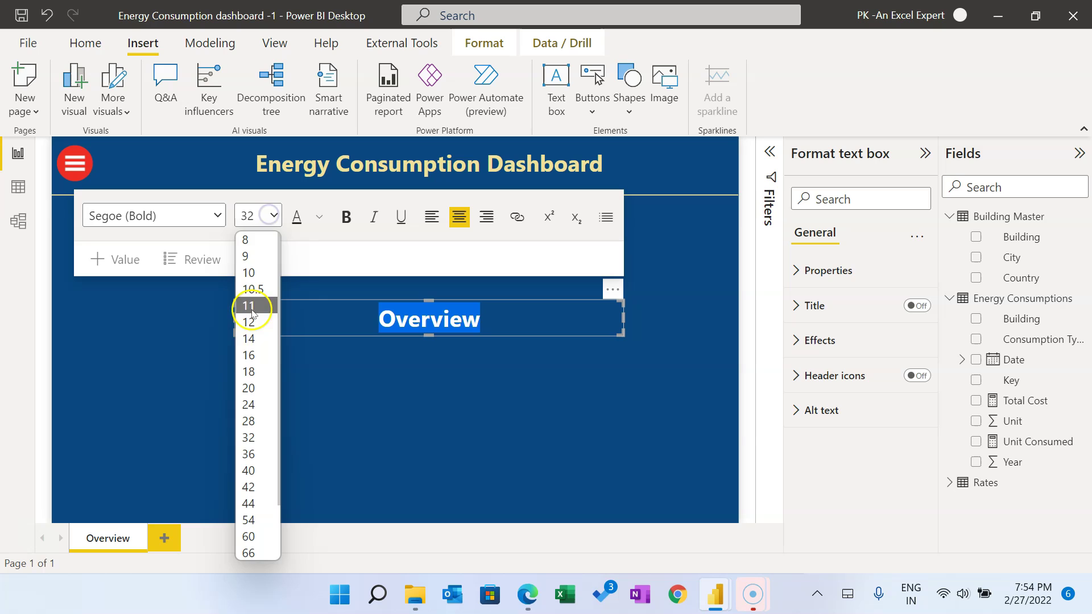
click(249, 339)
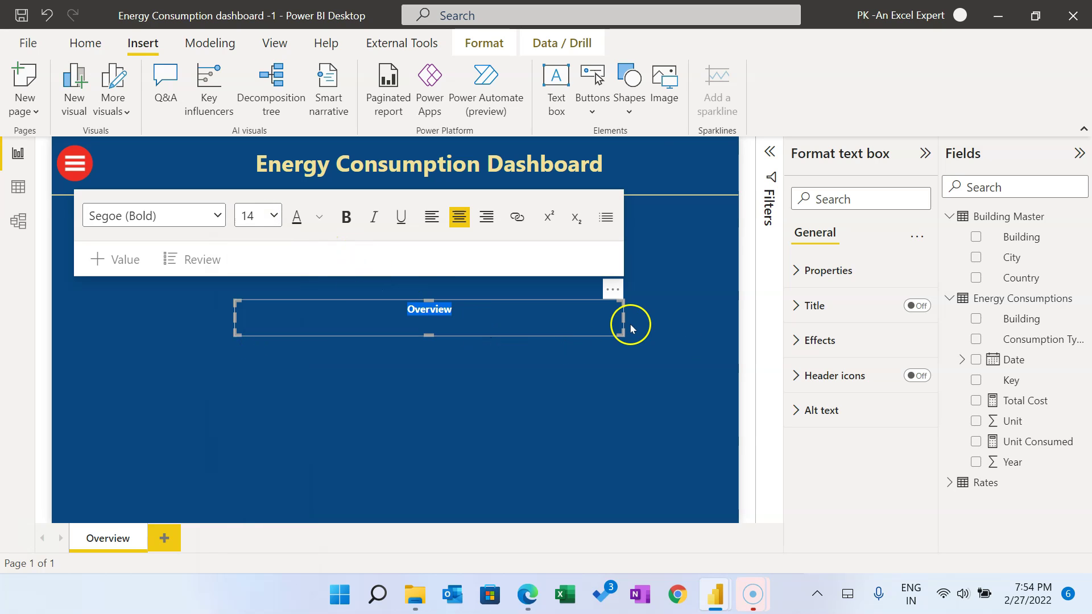
click(249, 214)
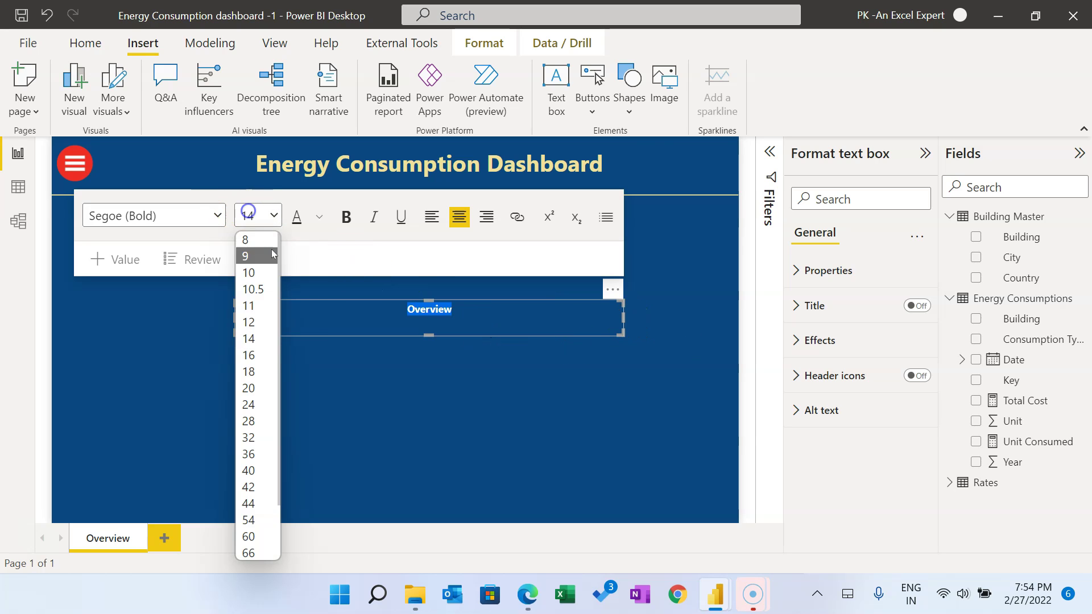
click(249, 355)
drag(624, 319, 473, 318)
click(358, 218)
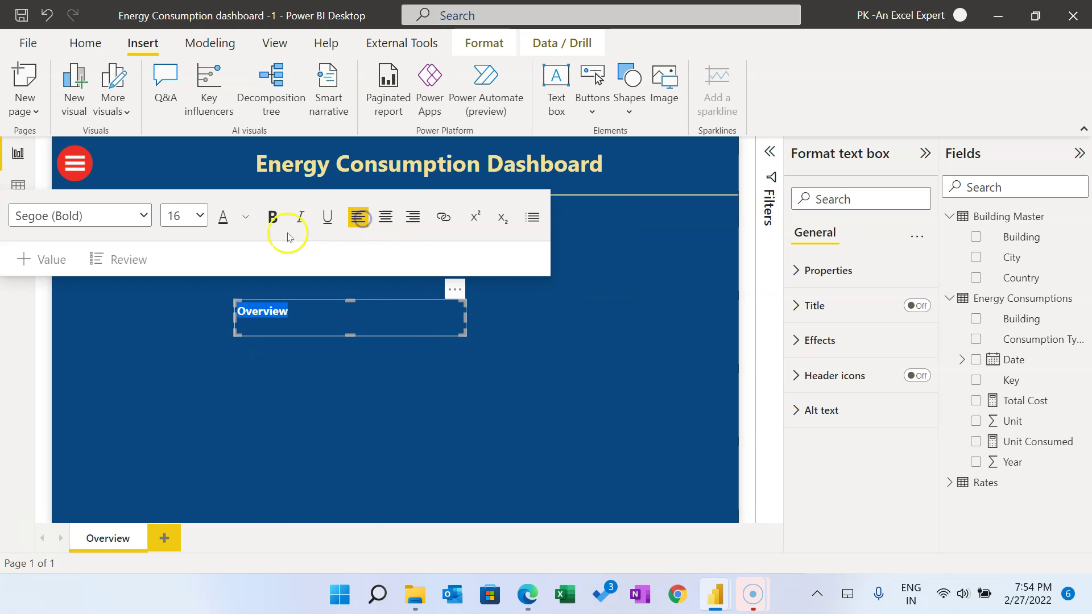
Step: Change the "Overview" text color to white and move its text box into the header beside the menu icon
click(245, 217)
click(262, 277)
drag(464, 334, 163, 176)
click(308, 351)
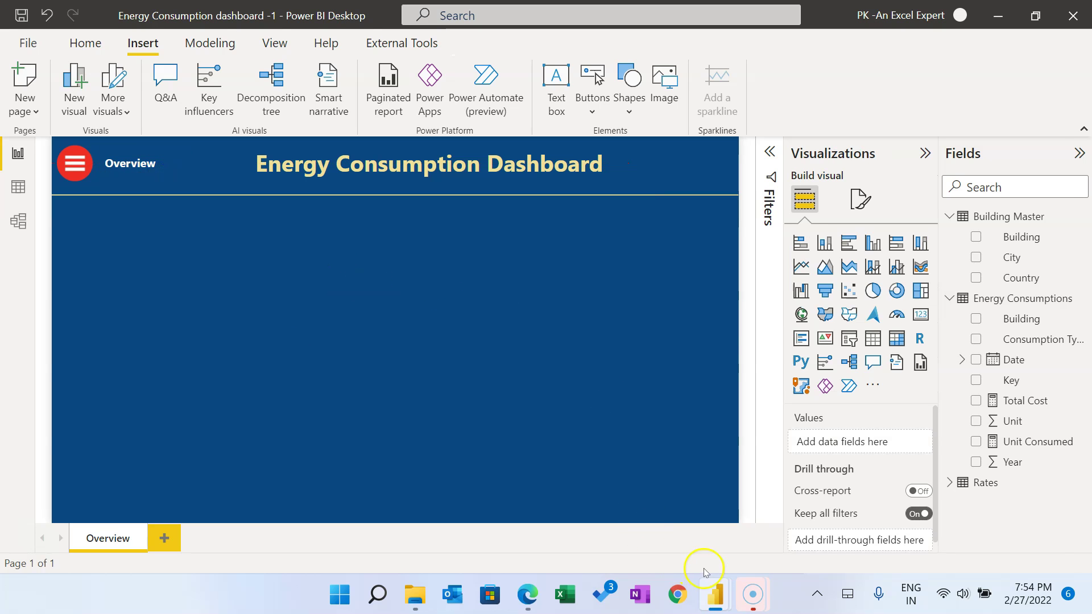
Step: Add a card visual showing Total Cost, shrink it, and place it just below the header line under the menu icon
click(718, 599)
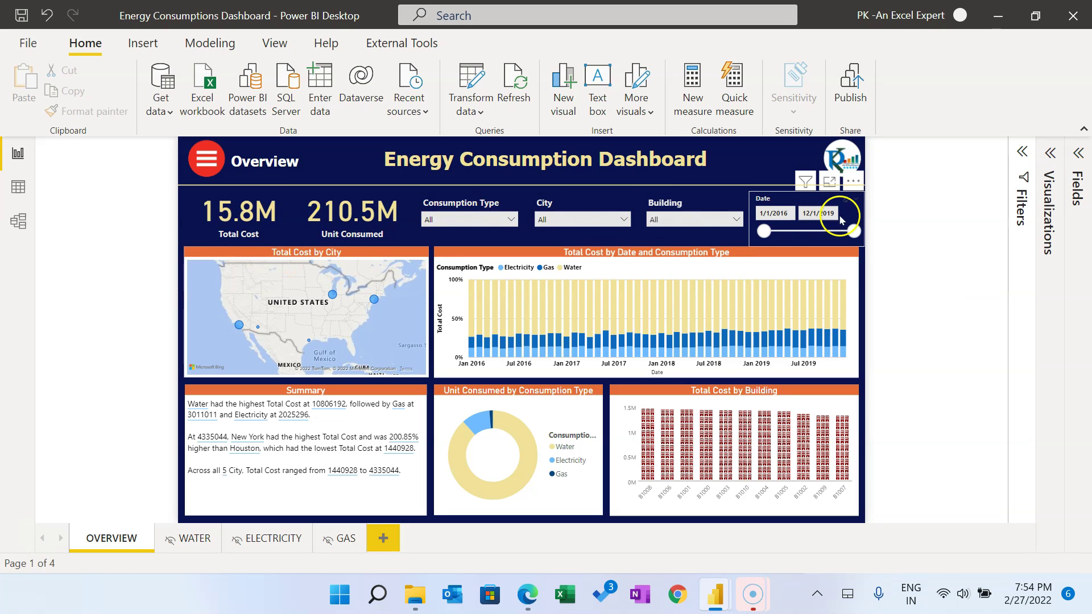
key(alt+Tab)
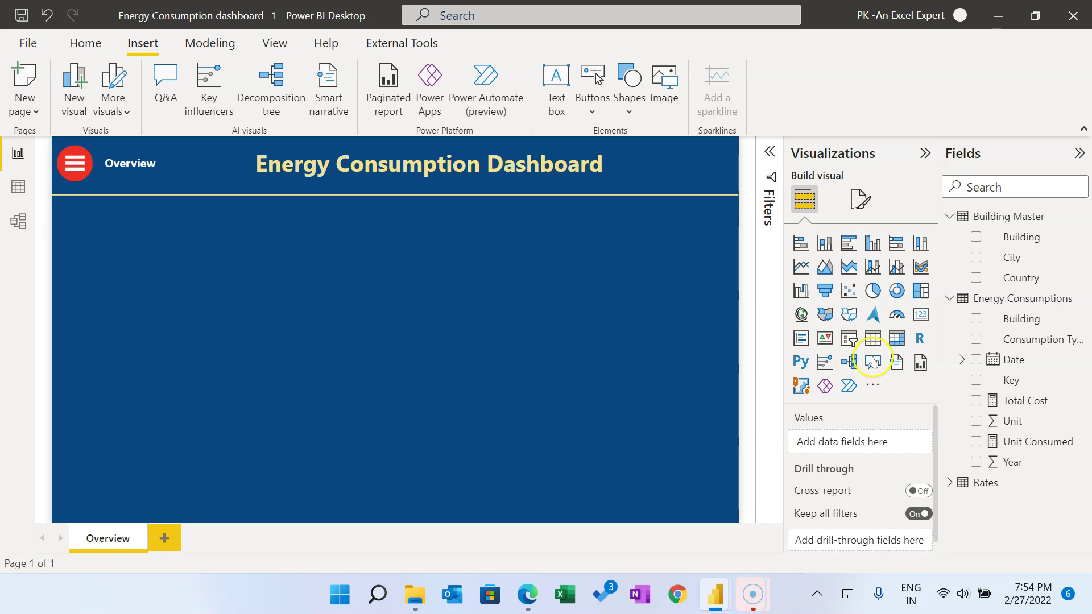
click(914, 319)
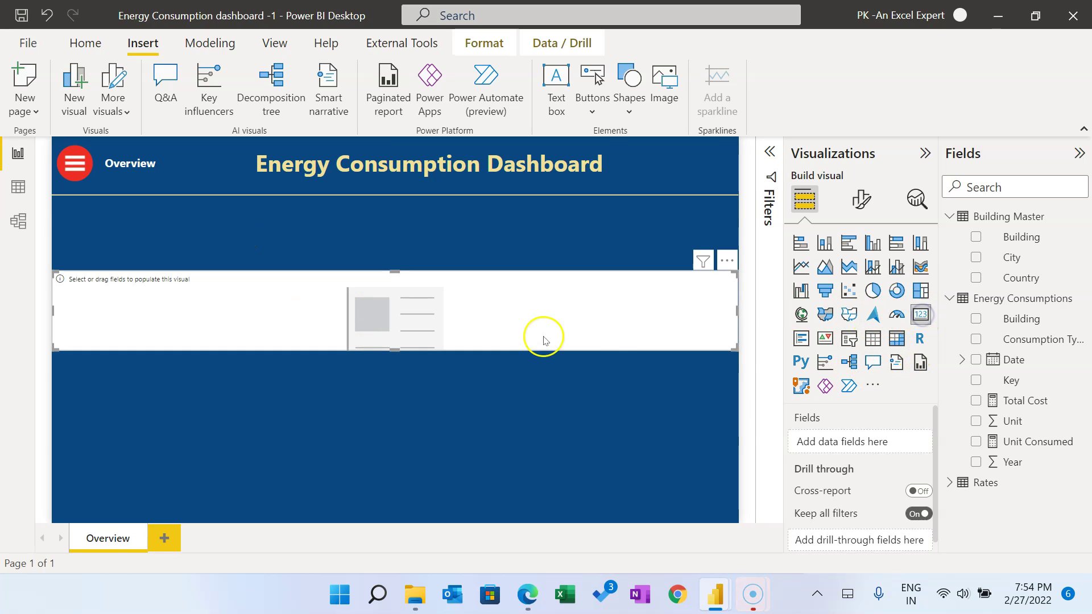
drag(738, 311, 456, 309)
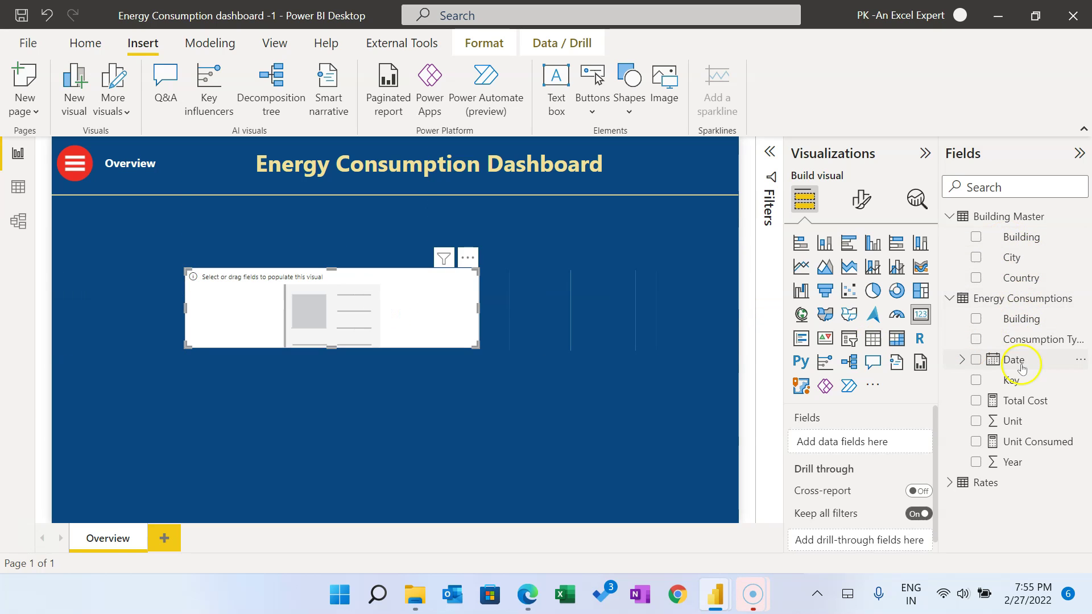
drag(993, 406, 853, 442)
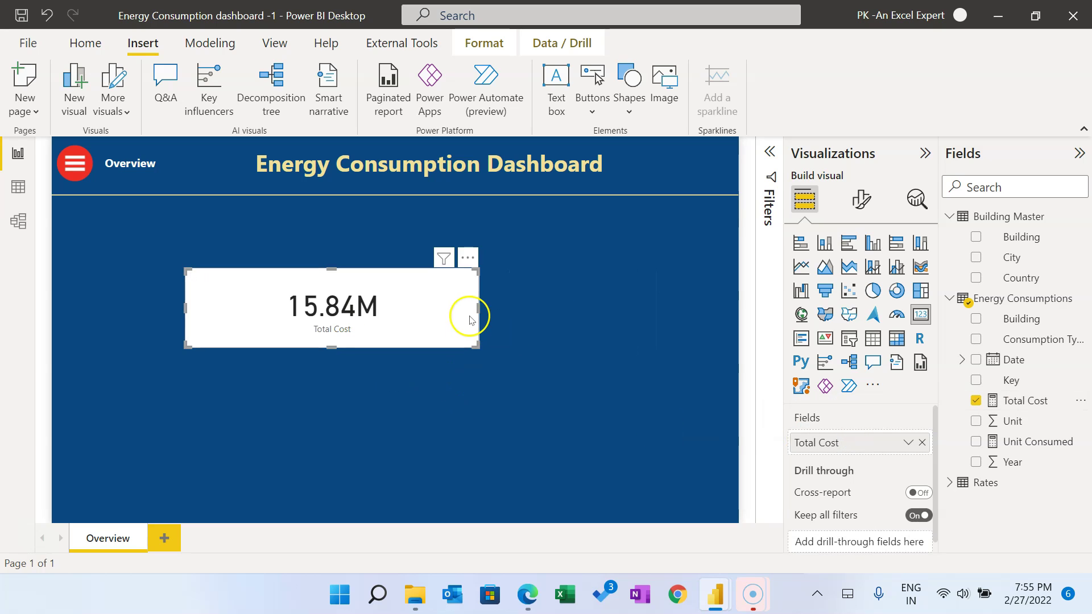
drag(478, 310, 173, 233)
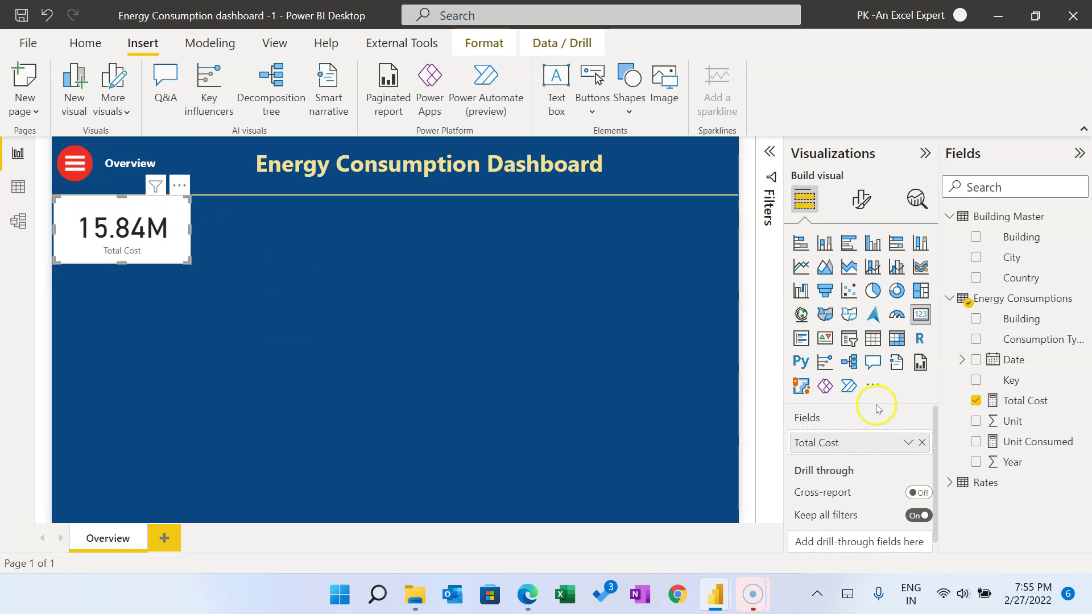
Step: Change the Total Cost card's callout value color to light yellow
click(863, 200)
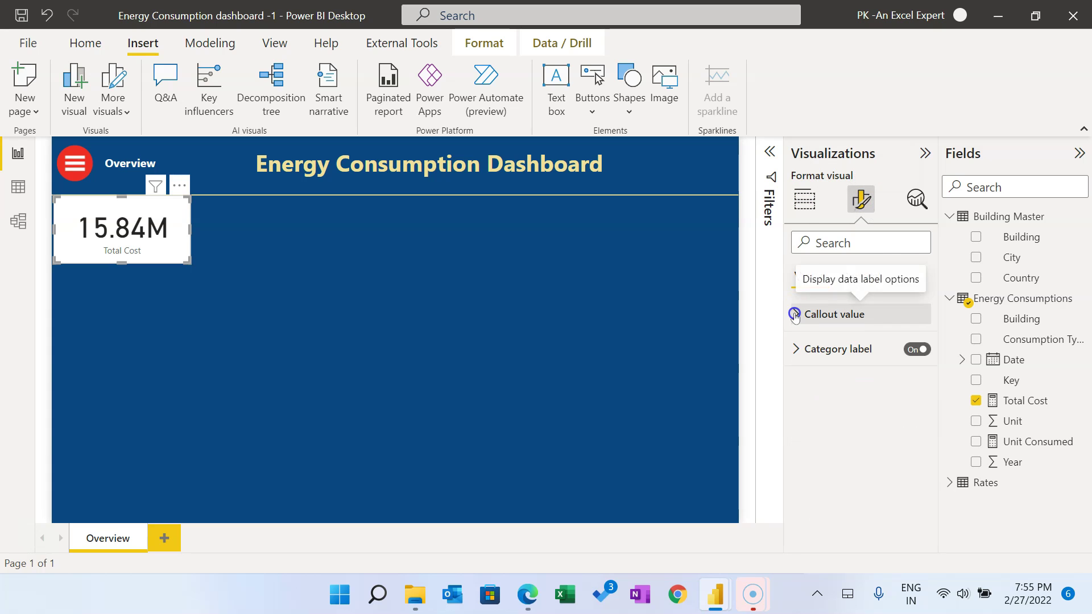
click(796, 314)
scroll(906, 404, down, 2)
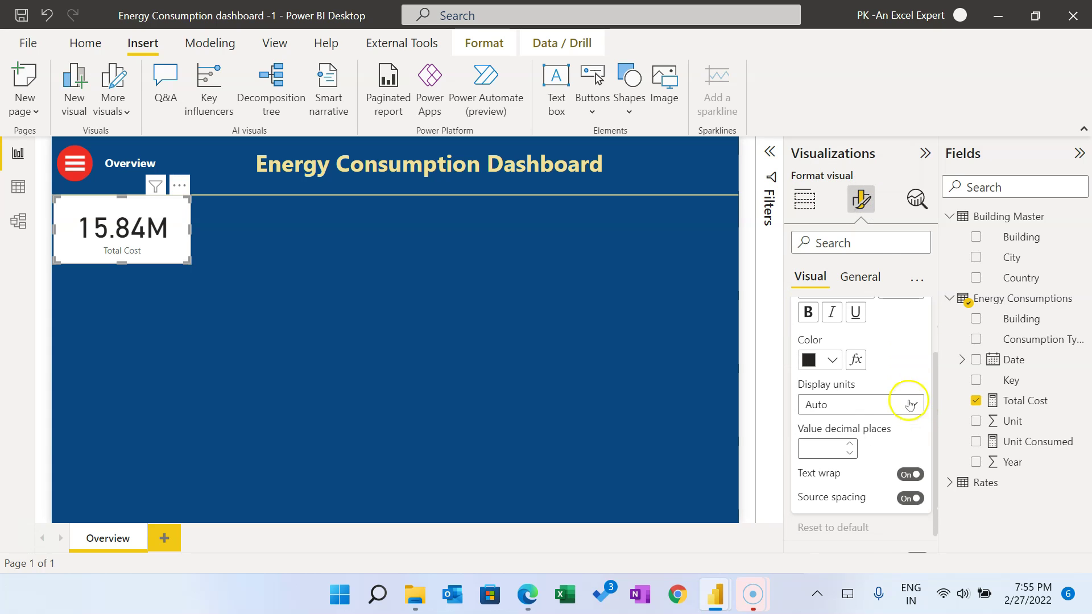
click(832, 359)
click(845, 286)
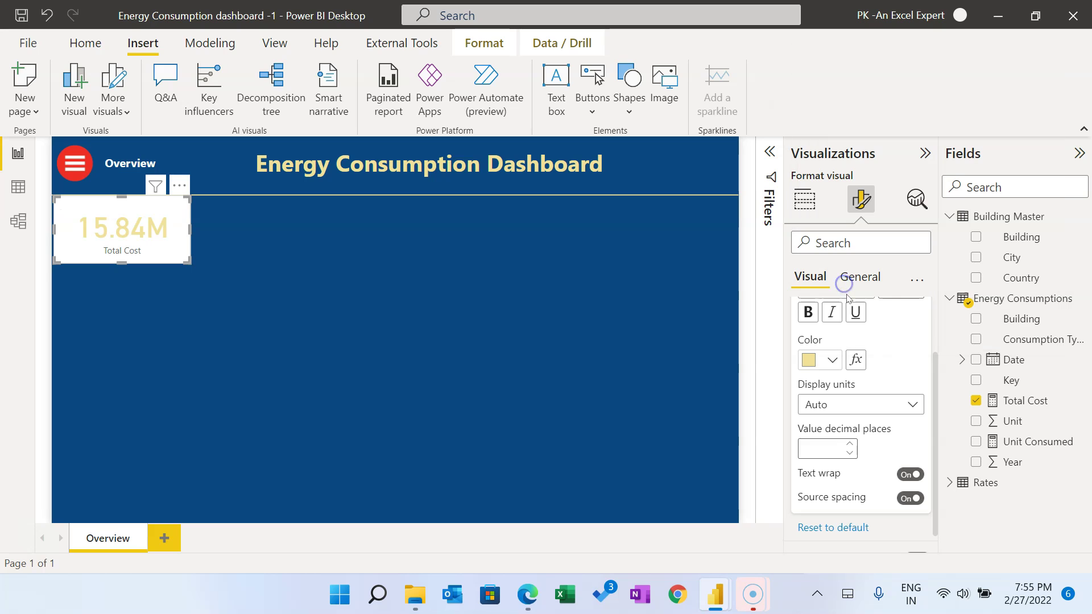
scroll(905, 365, up, 4)
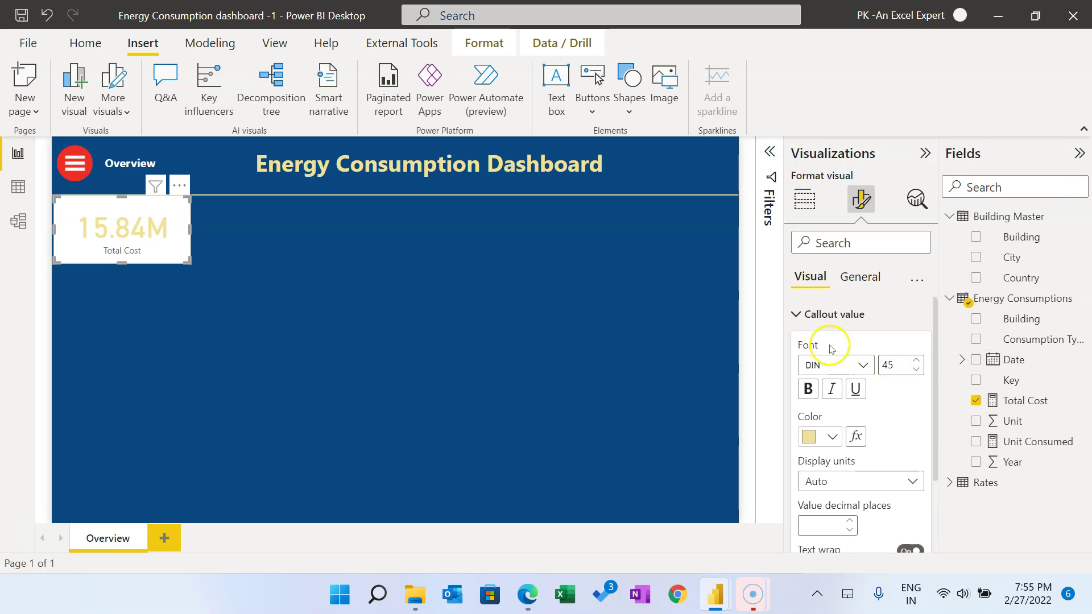
Step: Change the Total Cost card's category label color to light yellow
click(819, 314)
click(804, 349)
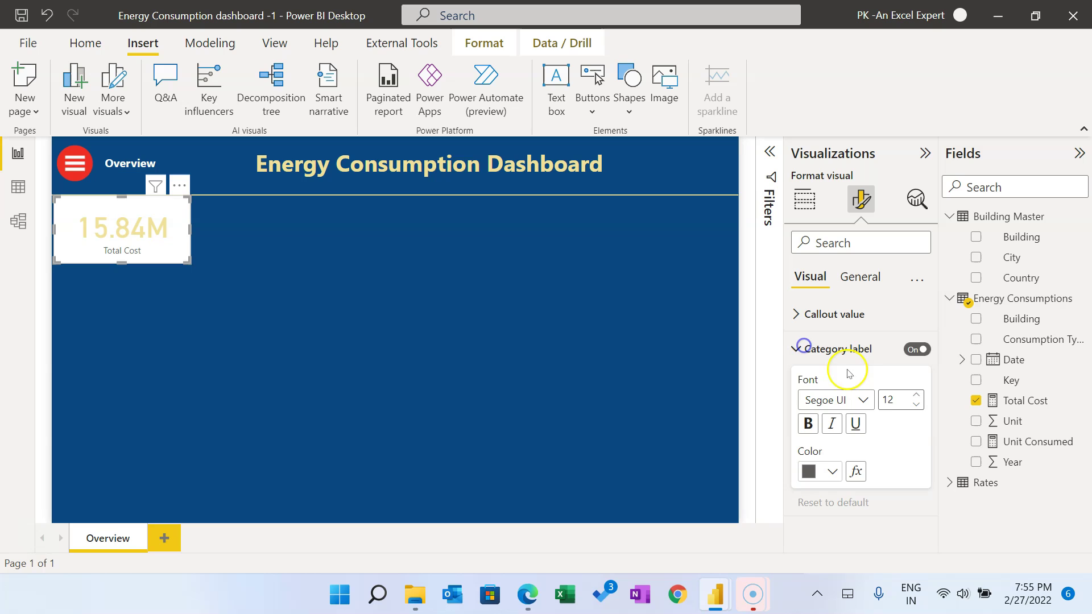
click(830, 473)
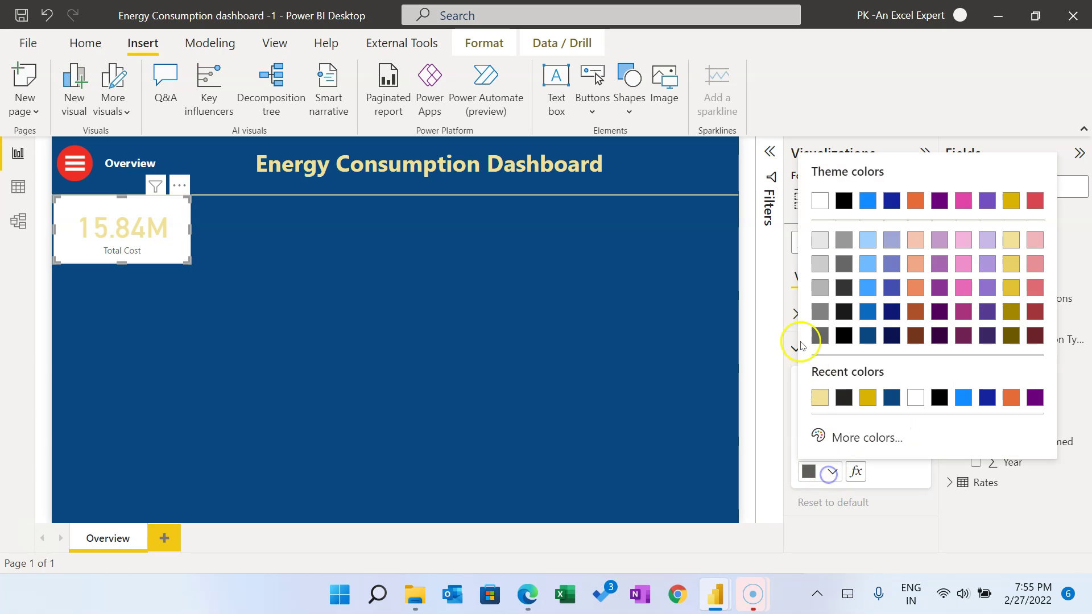
click(821, 403)
click(856, 348)
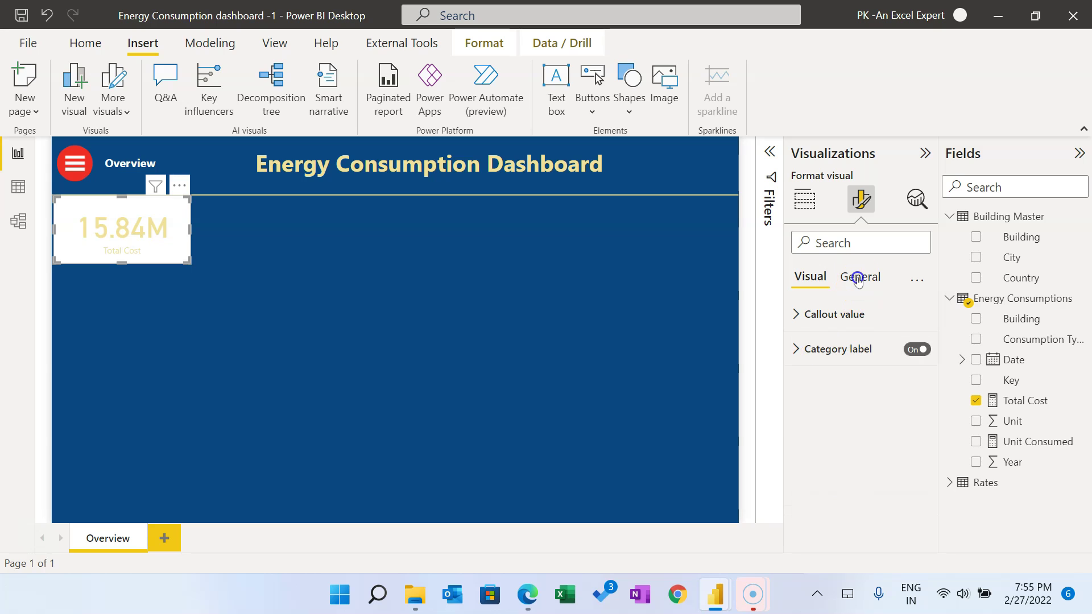
Step: Turn off the Total Cost card's background in its effects settings
click(858, 278)
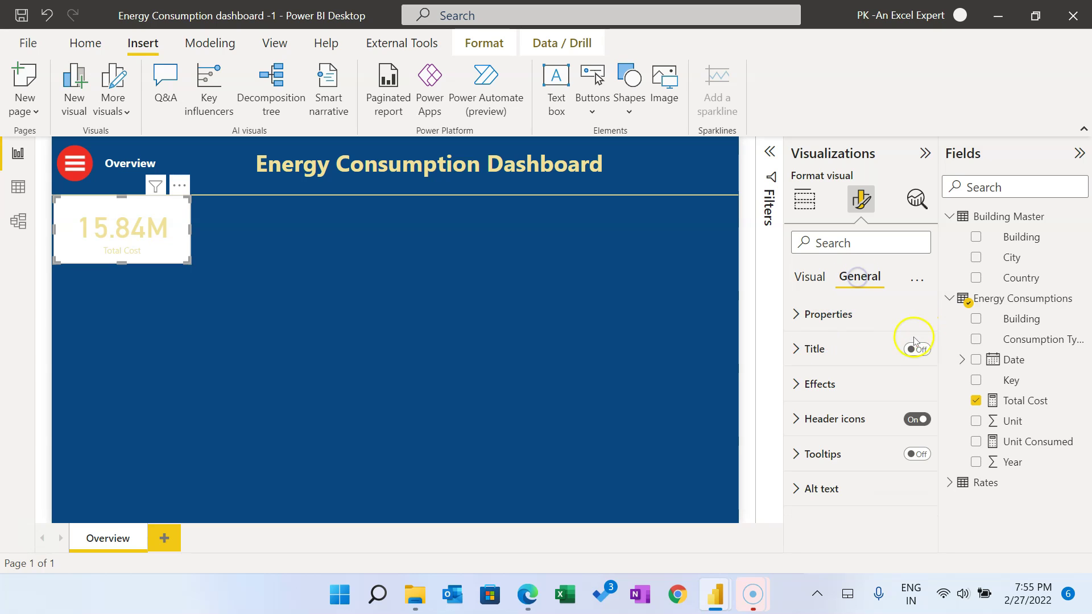
click(825, 386)
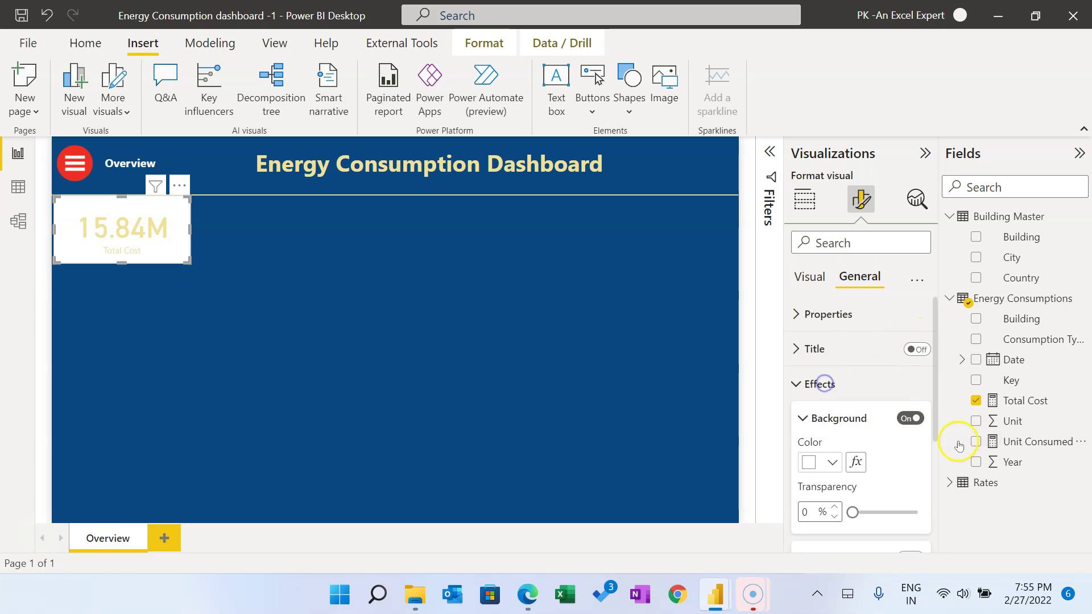
click(908, 420)
click(417, 320)
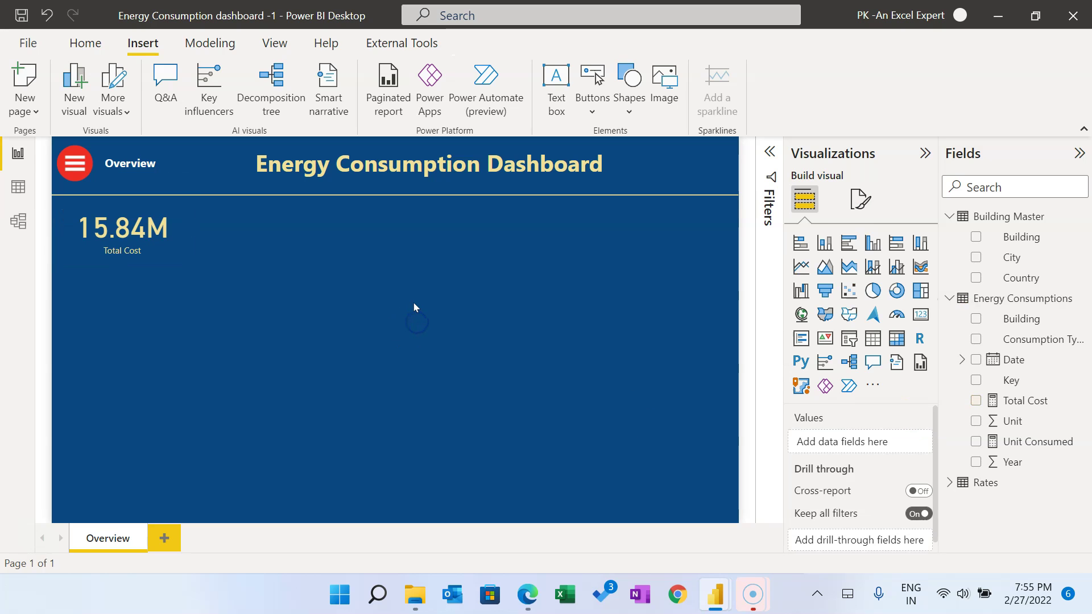
Step: Duplicate the Total Cost card, place the copy beside the original, and replace its field with Unit Consumed
click(130, 240)
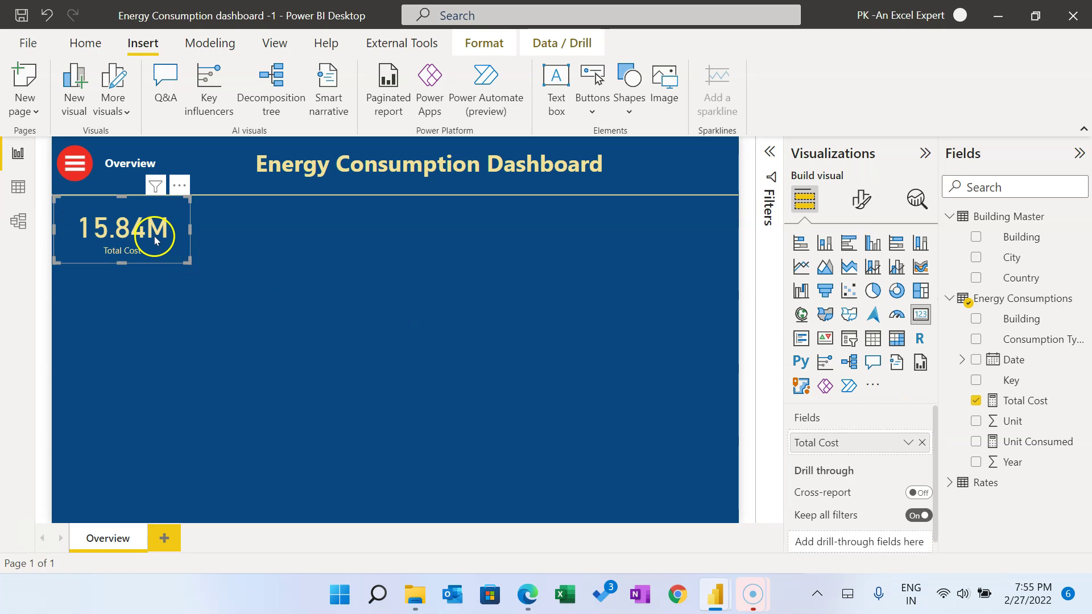
click(267, 224)
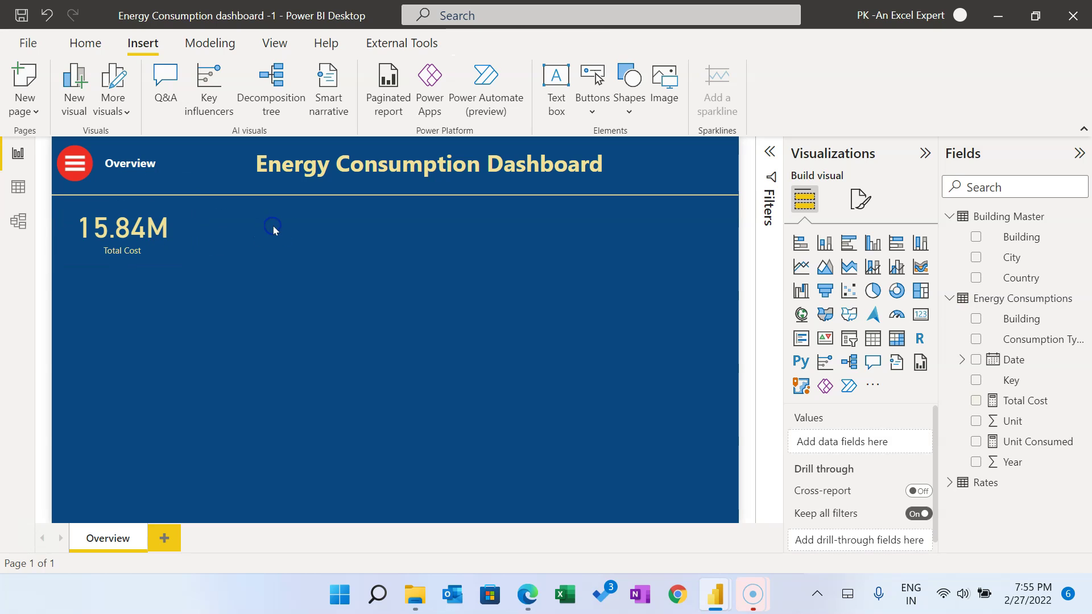
key(ctrl+v)
drag(134, 233, 274, 236)
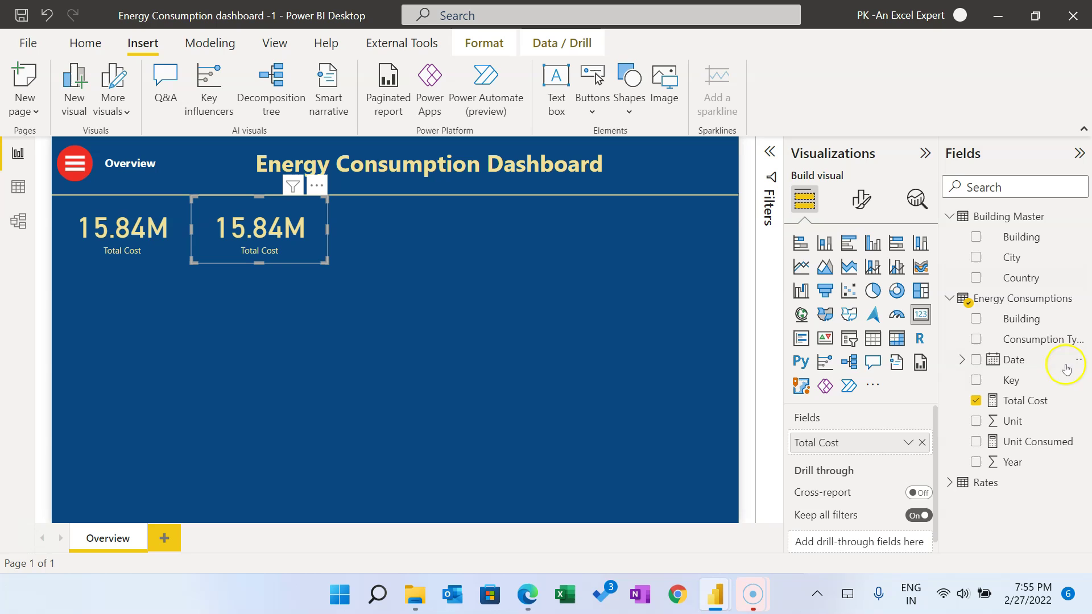
drag(1028, 443, 851, 444)
click(517, 278)
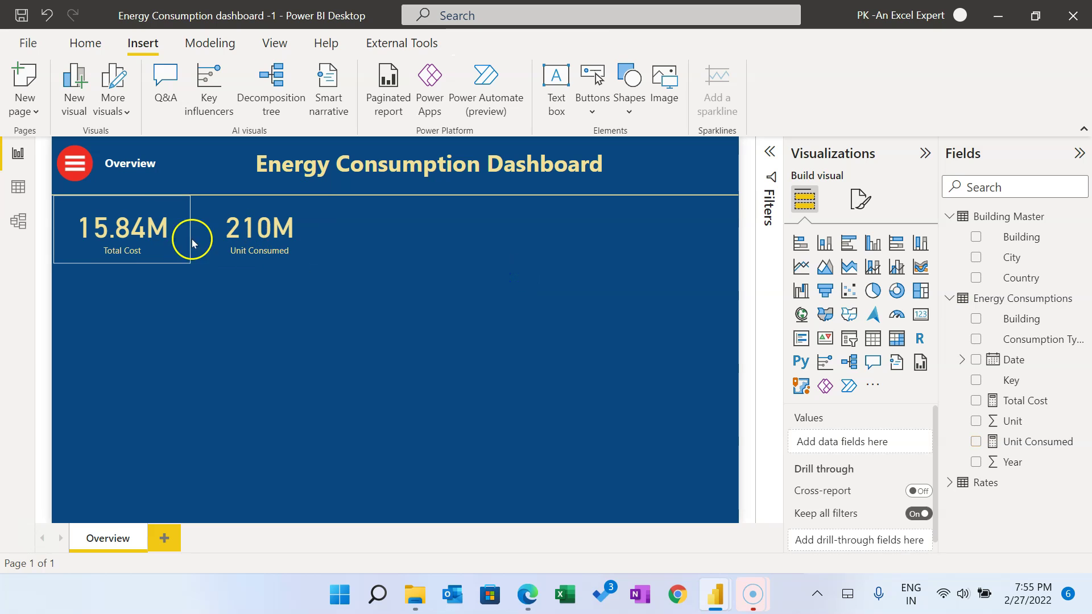
click(318, 241)
click(405, 241)
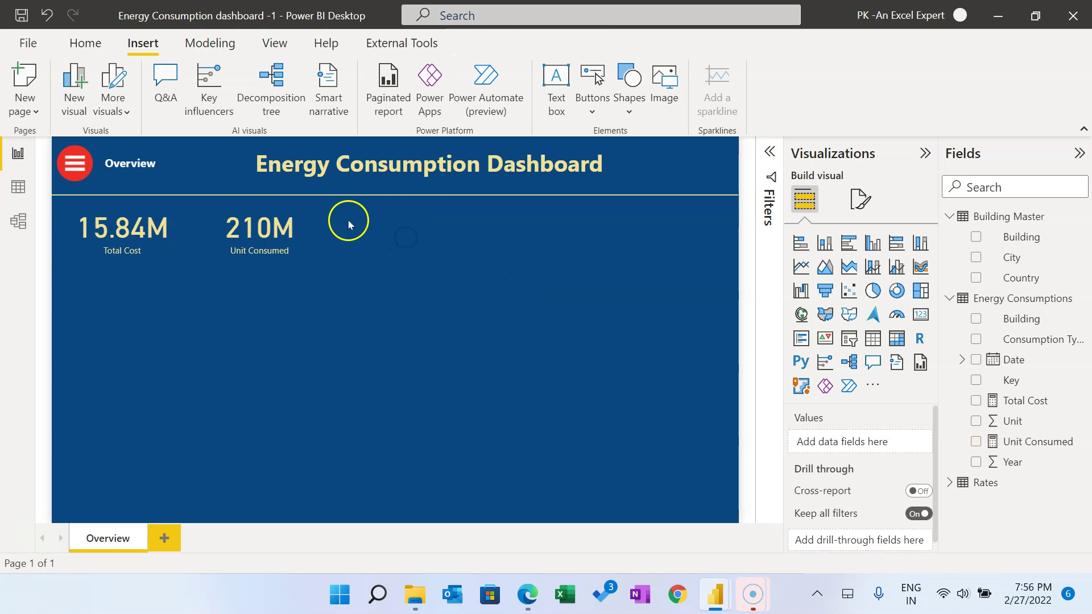
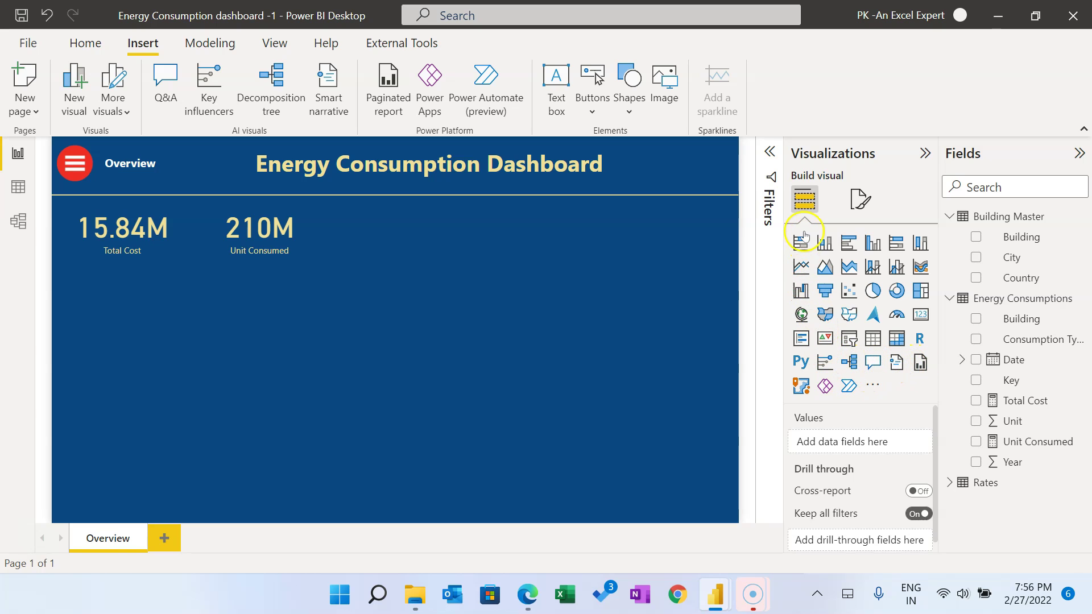
Step: Add a slicer for Consumption Type from the Energy Consumptions table in the empty area below the cards
click(849, 339)
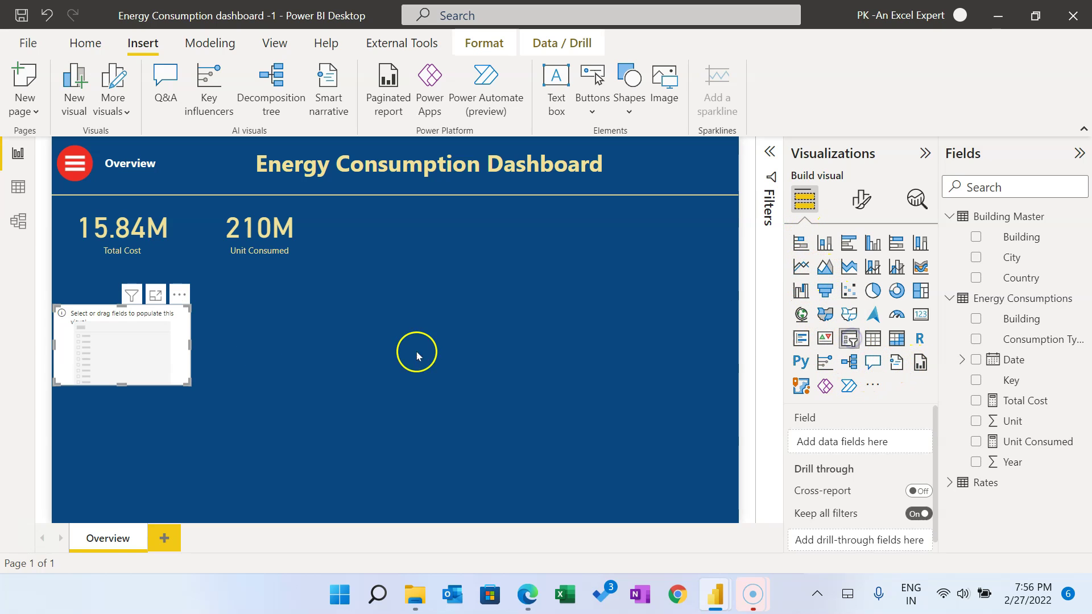
drag(160, 316, 397, 319)
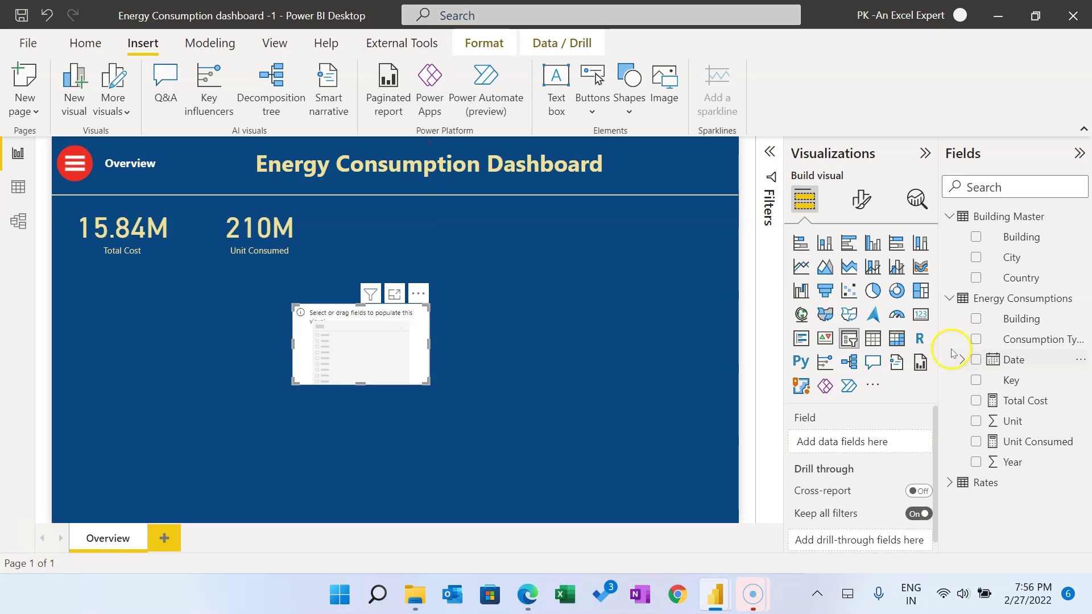
drag(1042, 341, 863, 441)
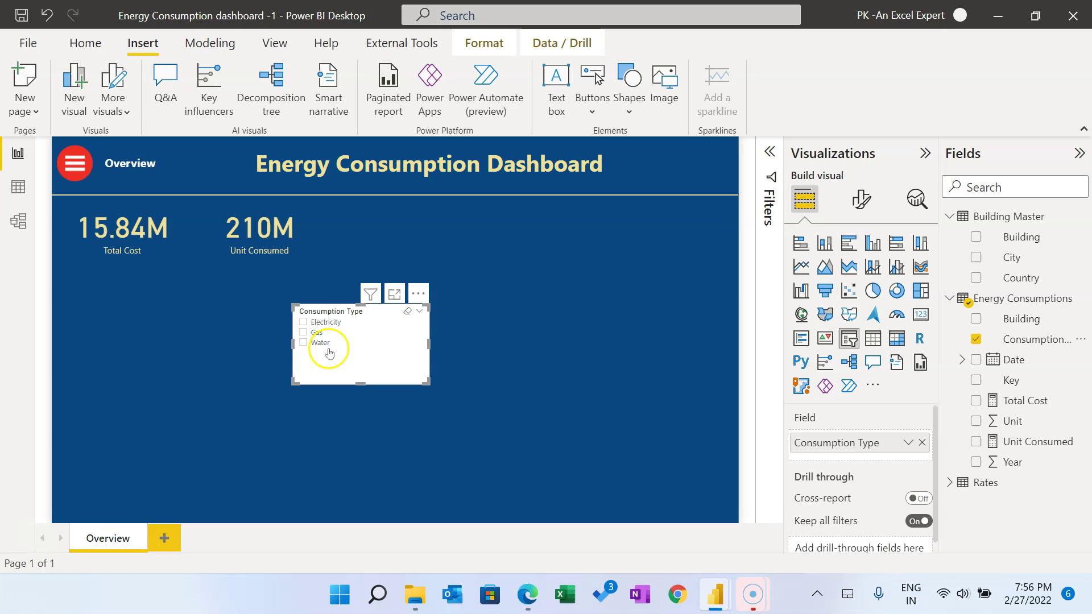
Step: Switch the Consumption Type slicer to Dropdown, reduce its height, and move it beside the Unit Consumed card
click(422, 317)
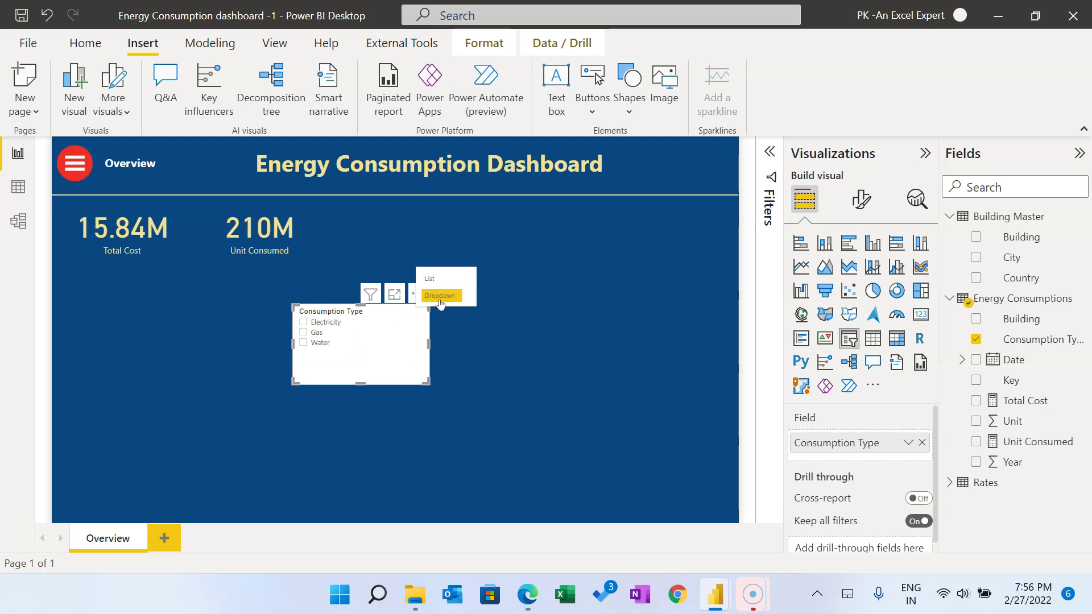
click(445, 297)
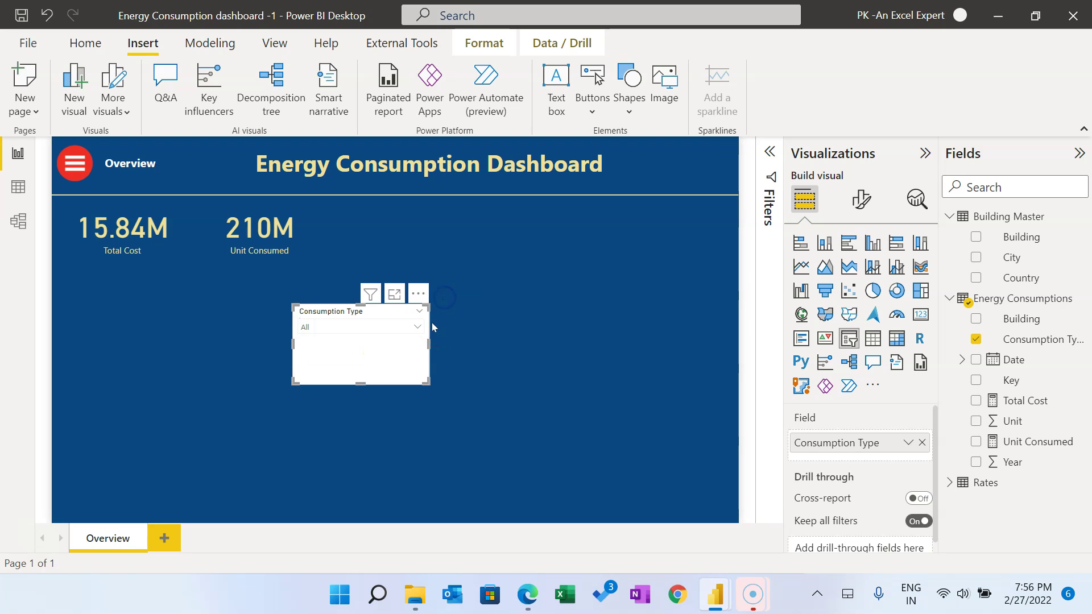
click(402, 324)
drag(361, 383, 375, 238)
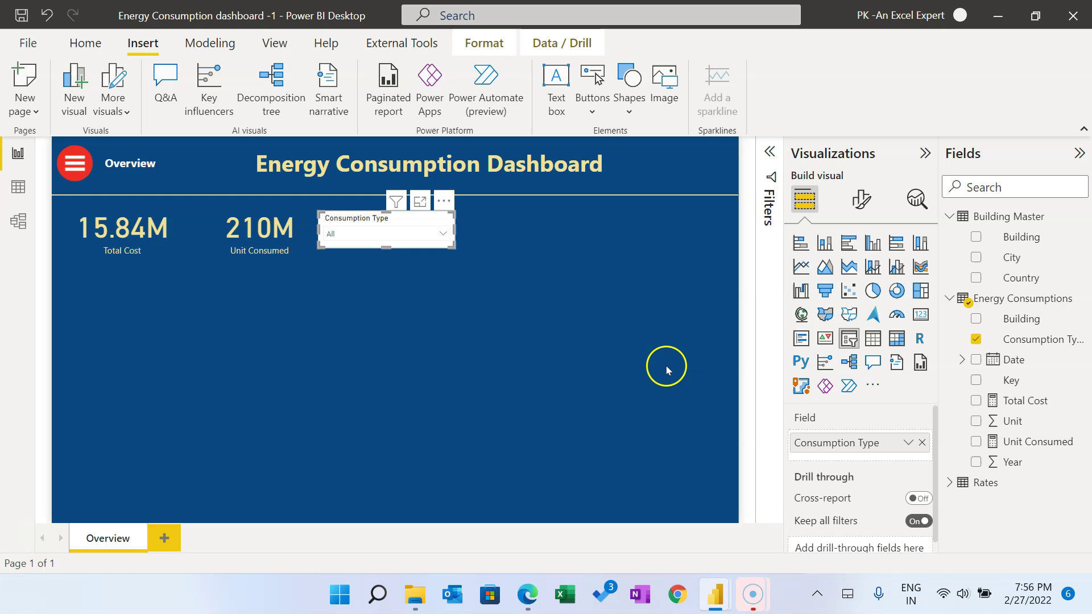
Step: Set the font color of the Consumption Type slicer's values to black
click(863, 200)
click(820, 383)
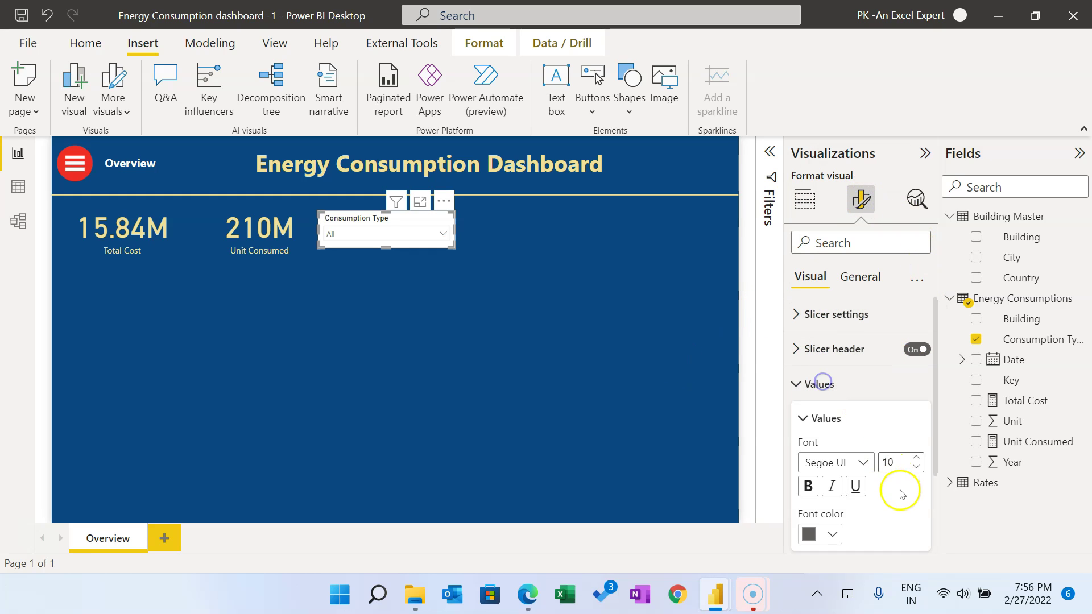
scroll(907, 512, down, 1)
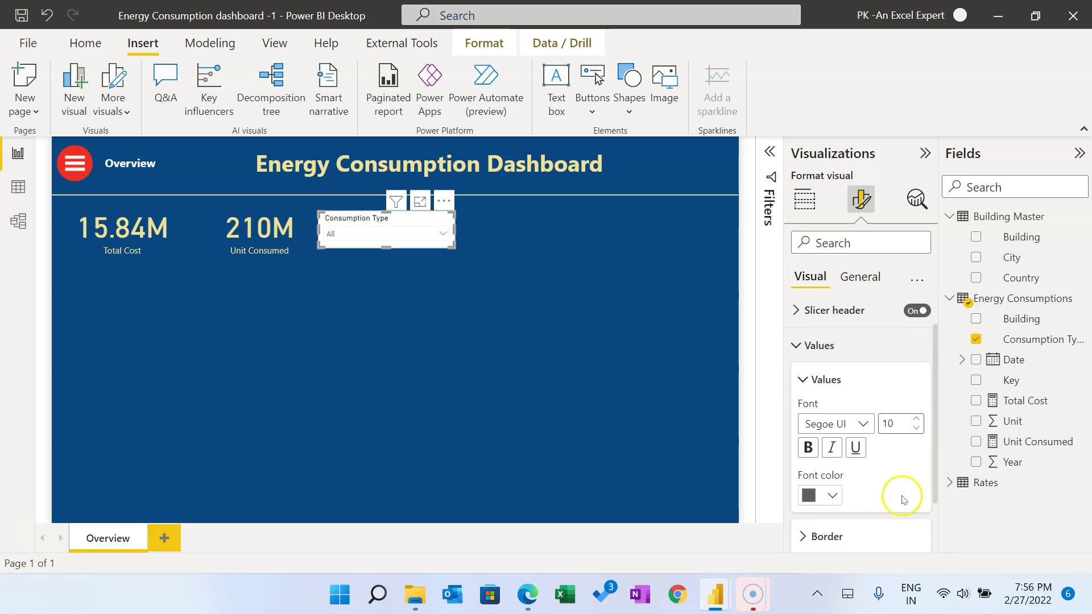
click(835, 496)
click(844, 225)
Step: Set the background color of the Consumption Type slicer's values to the lightest gray theme color
scroll(888, 478, down, 2)
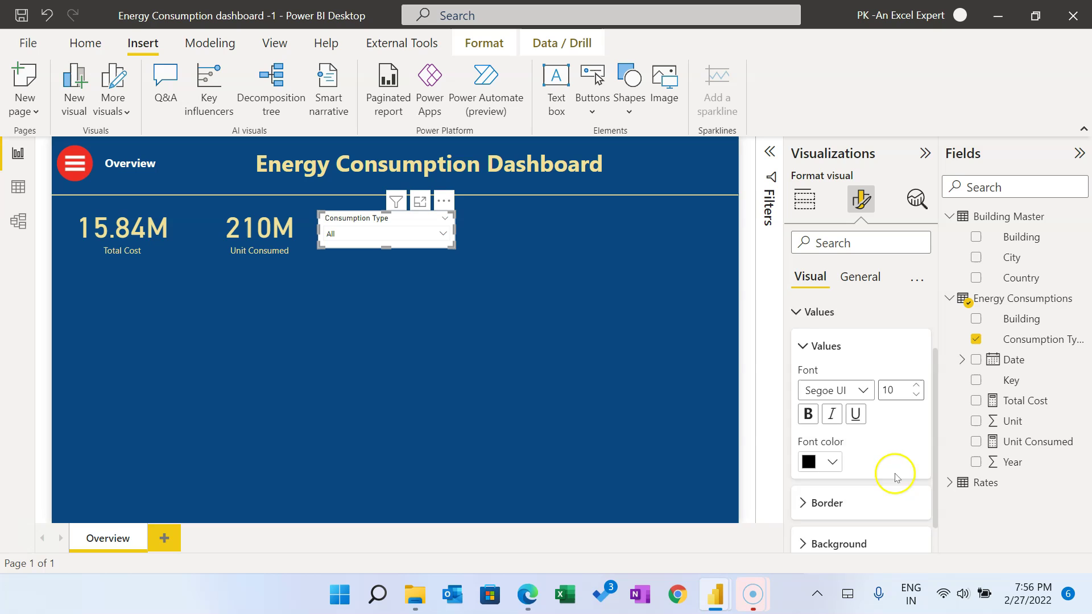
click(859, 507)
scroll(881, 497, down, 1)
click(833, 508)
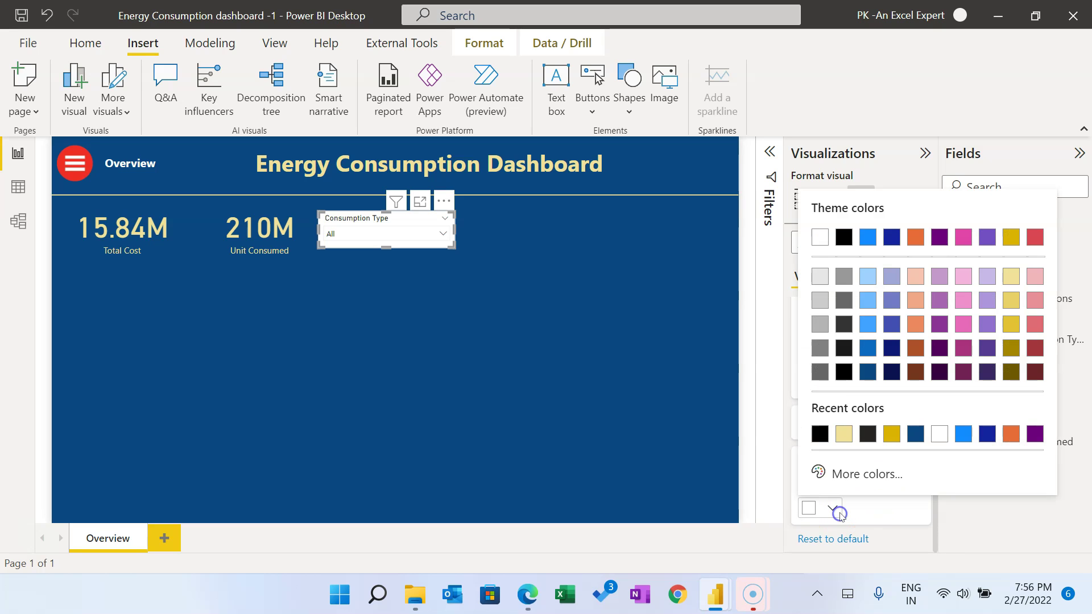
click(821, 277)
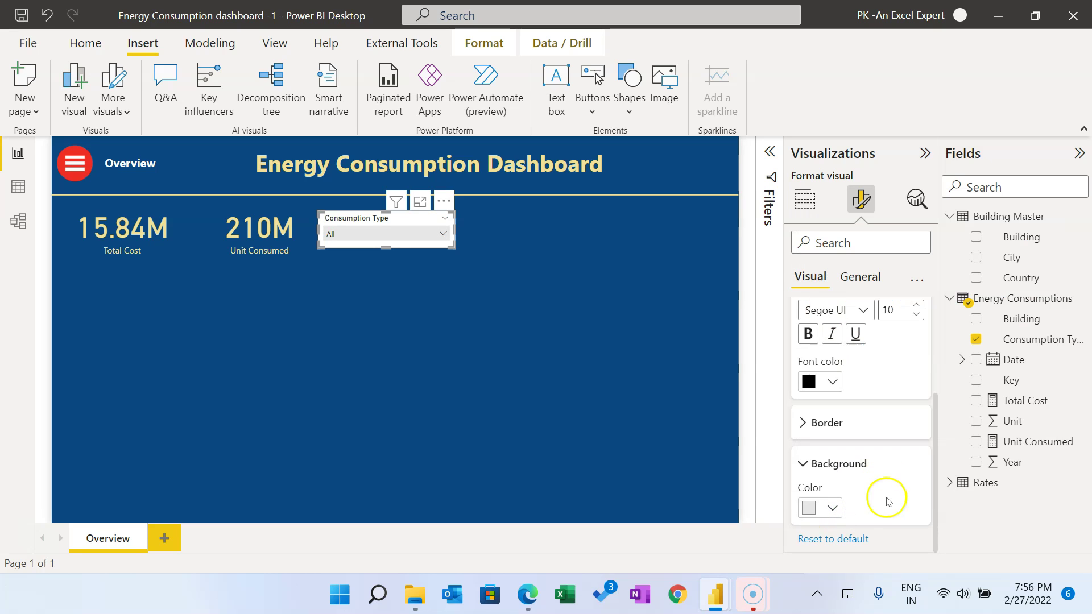
scroll(865, 455, up, 5)
click(797, 384)
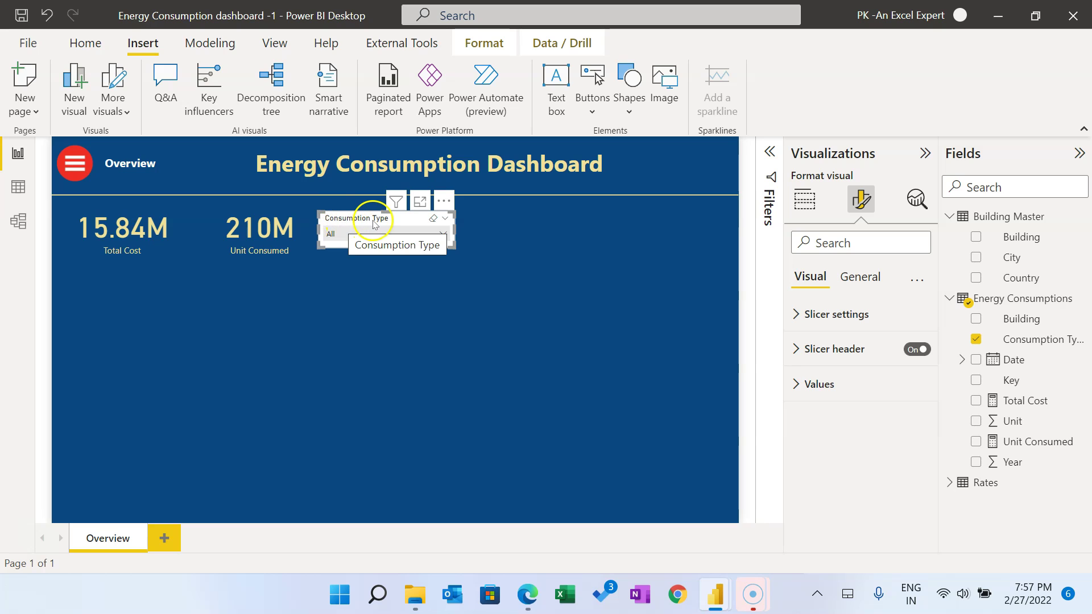
Step: Format the Consumption Type slicer header with the lightest gray font color and the Segoe UI Bold font
click(797, 348)
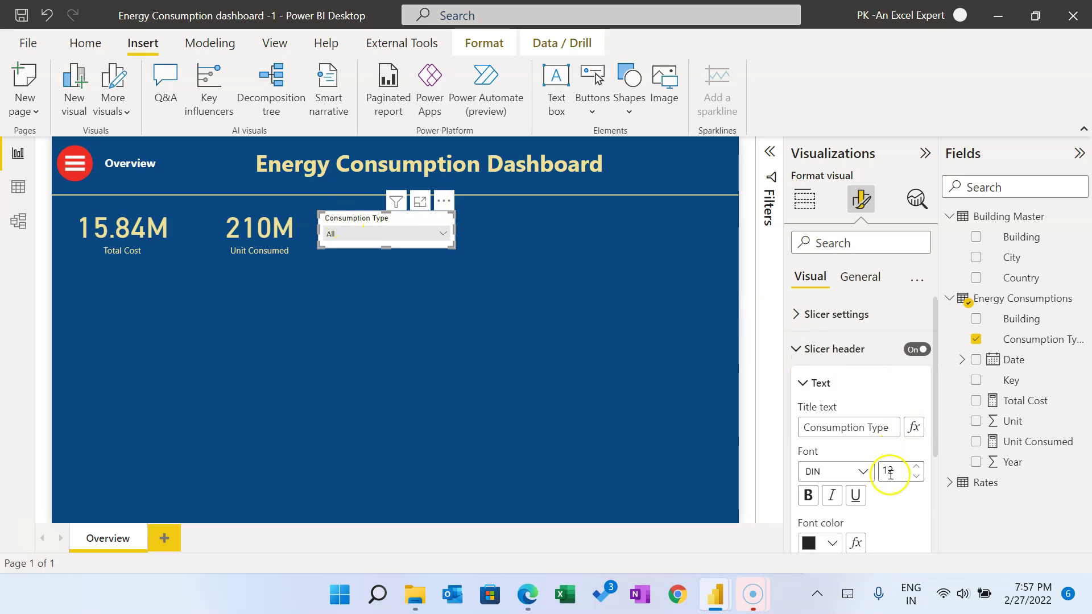
click(833, 543)
click(869, 470)
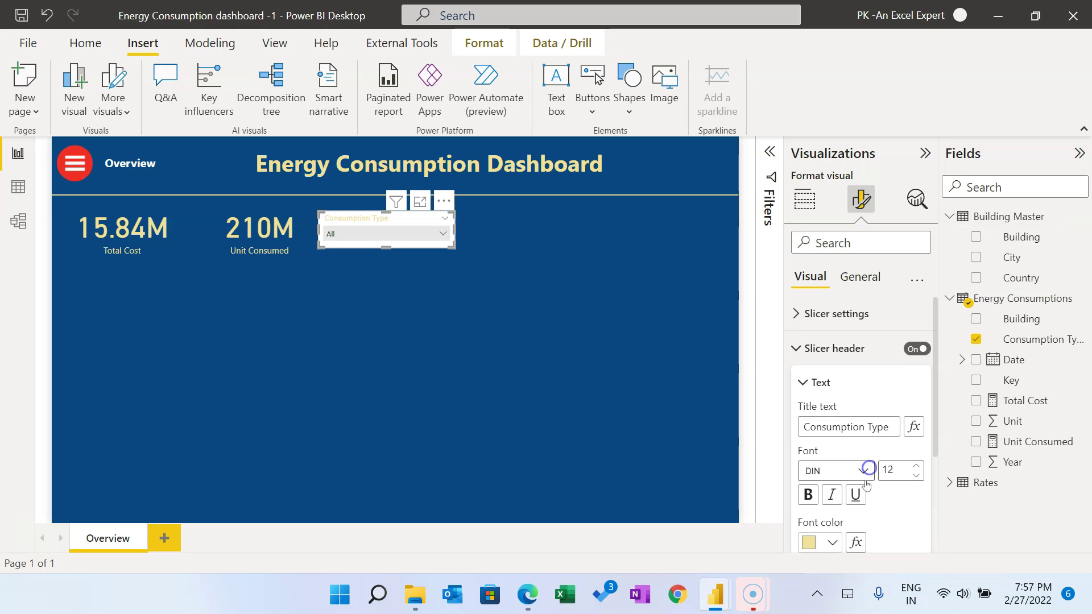
click(827, 543)
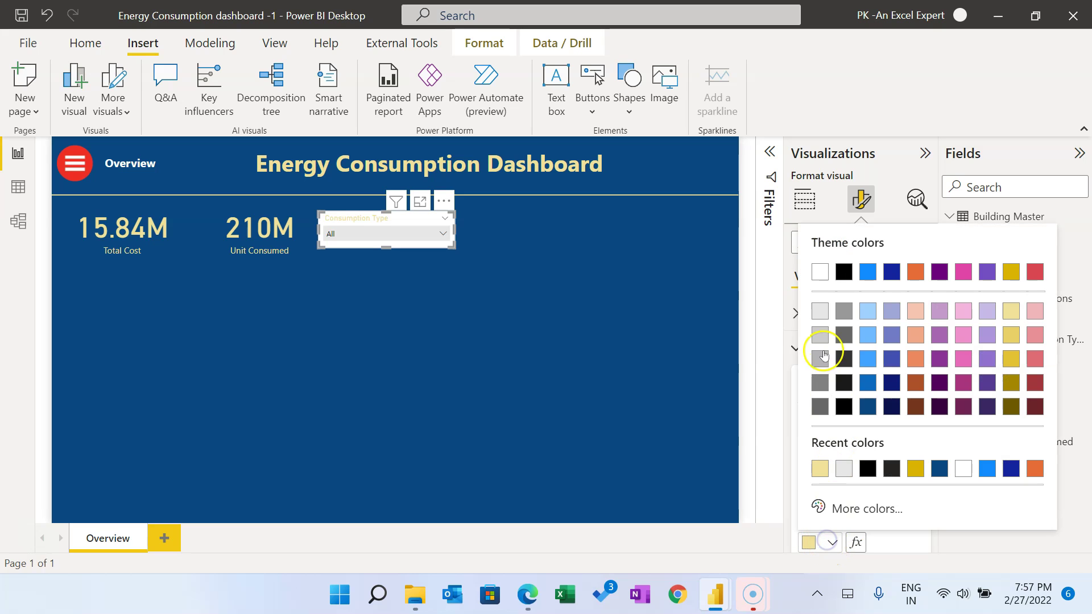
click(820, 313)
scroll(908, 503, down, 2)
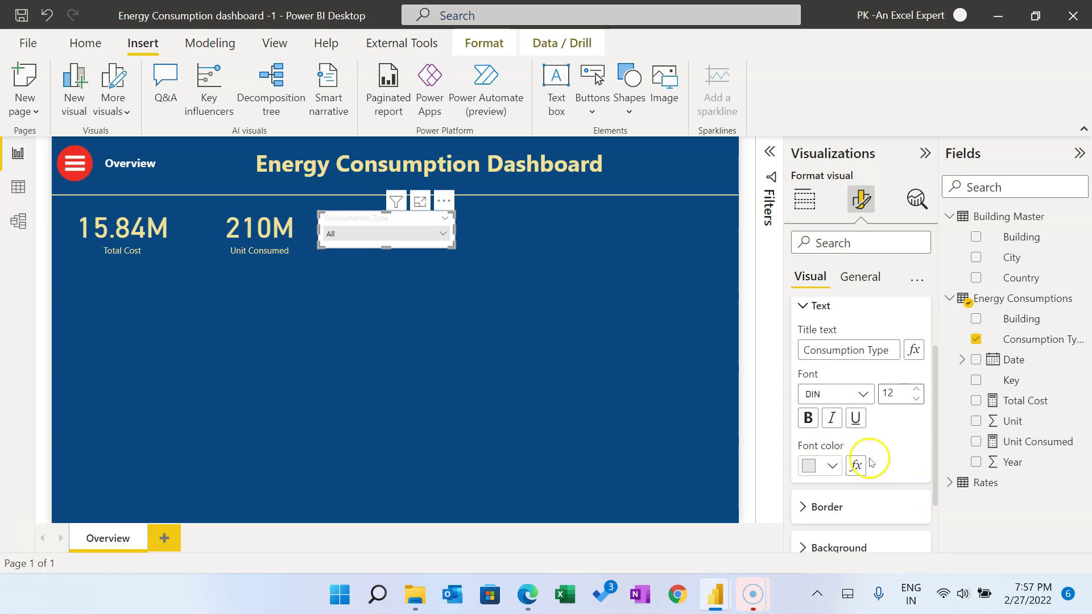
click(859, 394)
scroll(860, 375, down, 3)
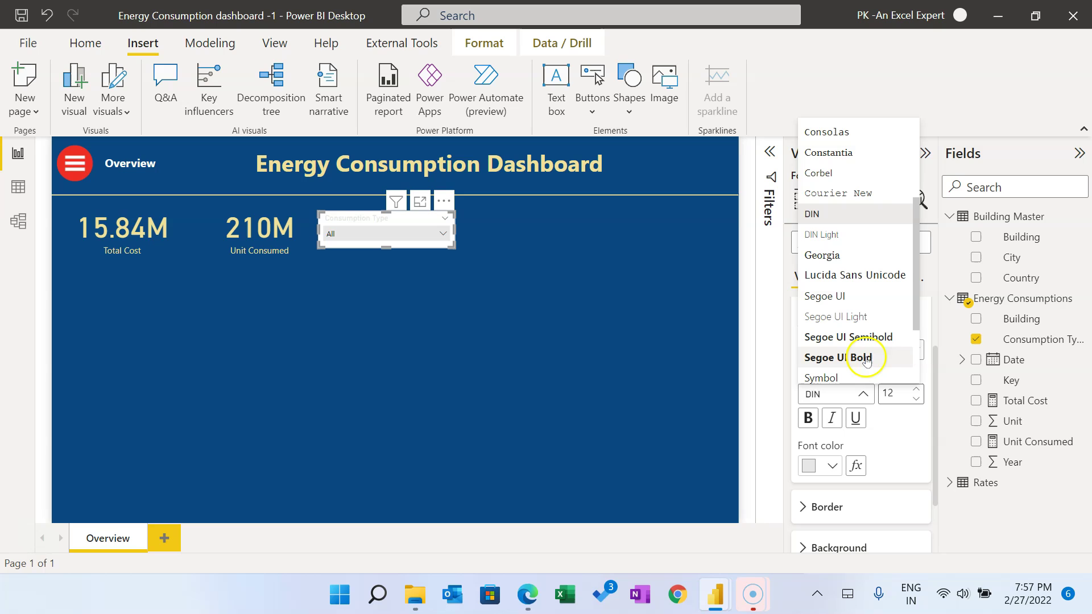
click(866, 357)
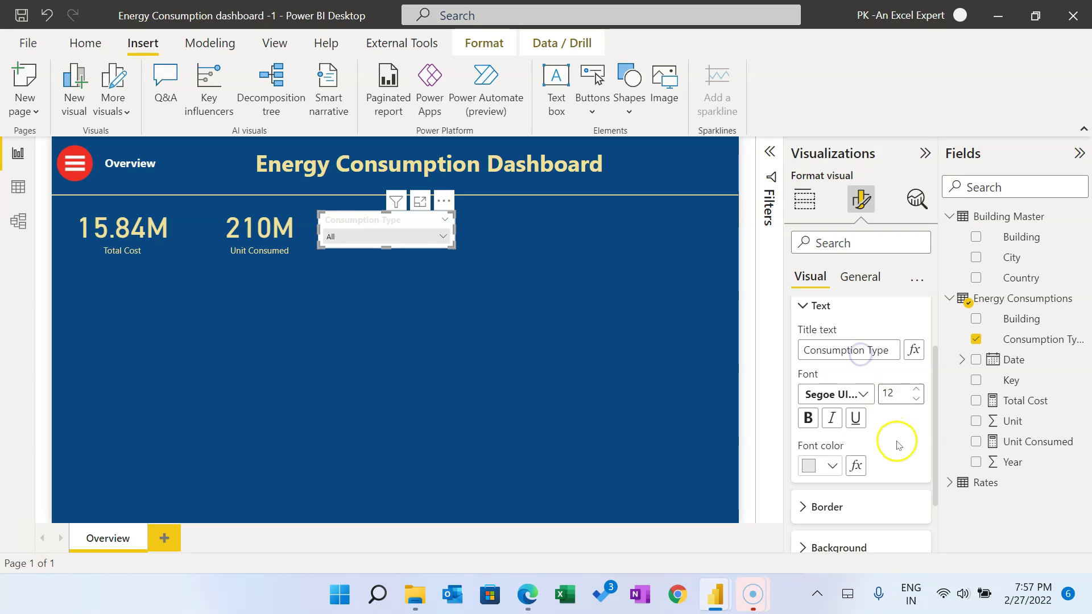
scroll(897, 445, up, 2)
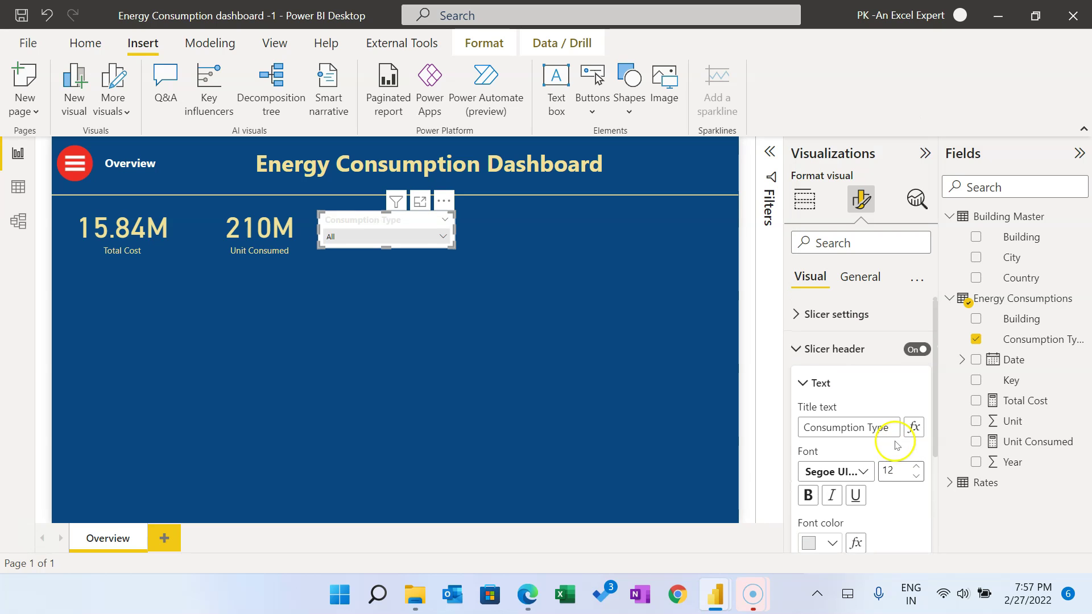
Step: Turn off the Consumption Type slicer's background in its effects settings
click(822, 380)
click(860, 277)
click(822, 384)
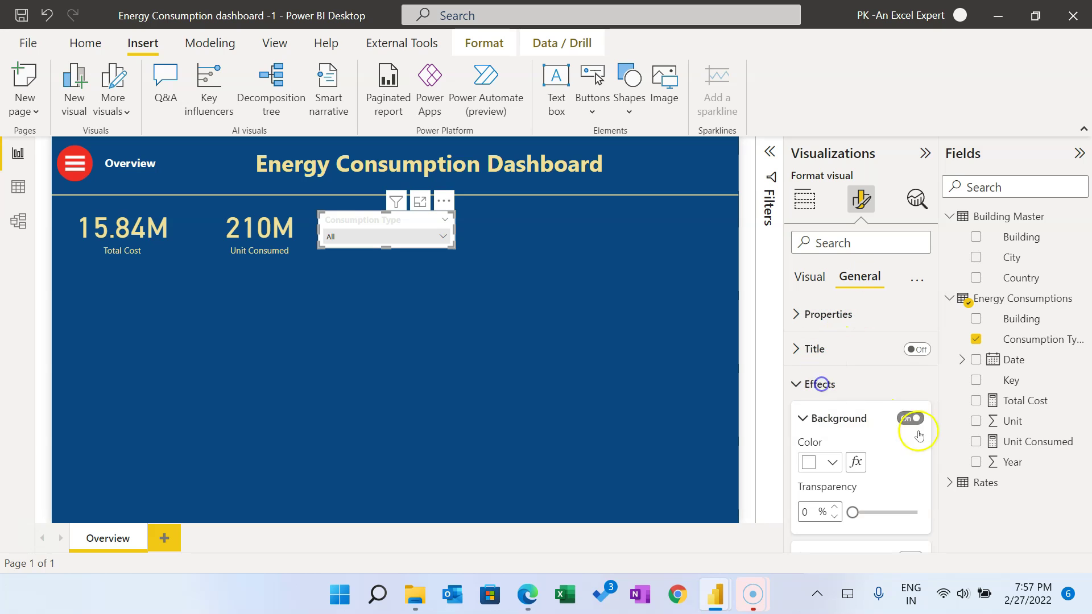
click(905, 419)
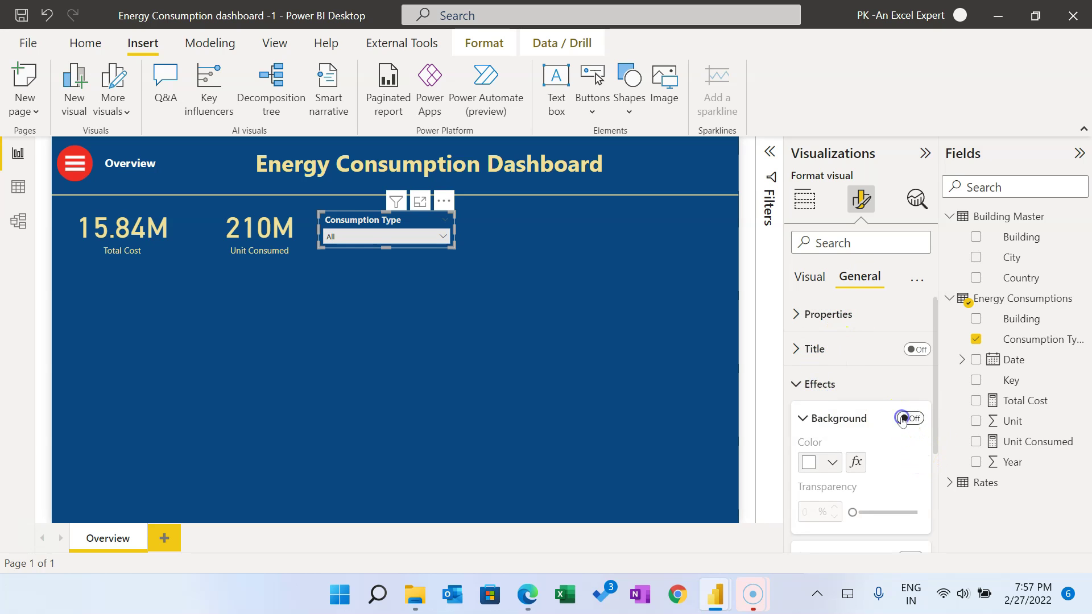
Step: Test the Consumption Type slicer by selecting Water and clearing the selection again
click(555, 318)
click(432, 236)
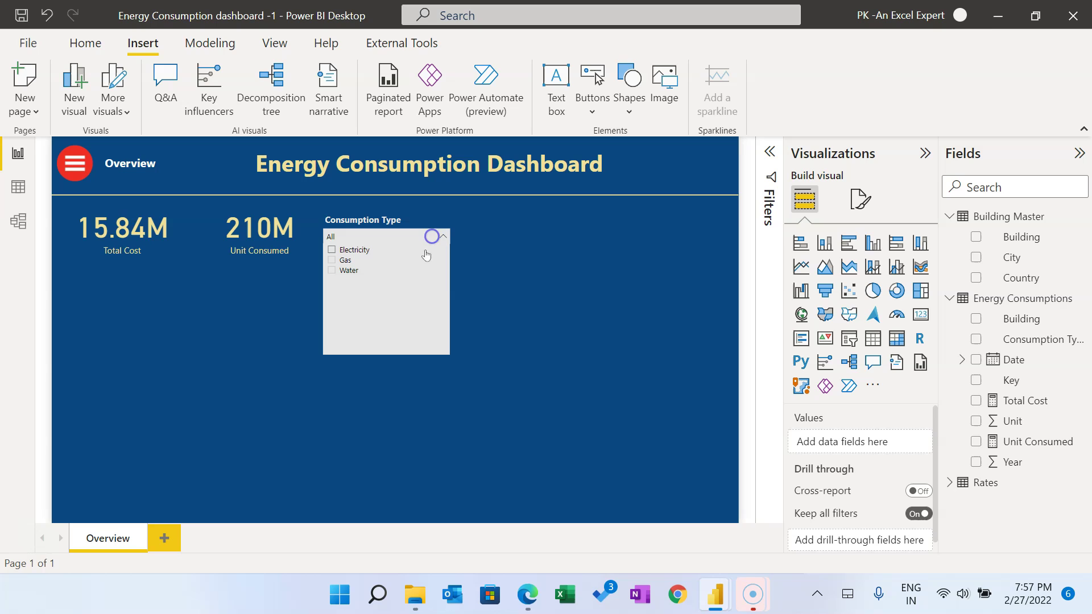
click(348, 271)
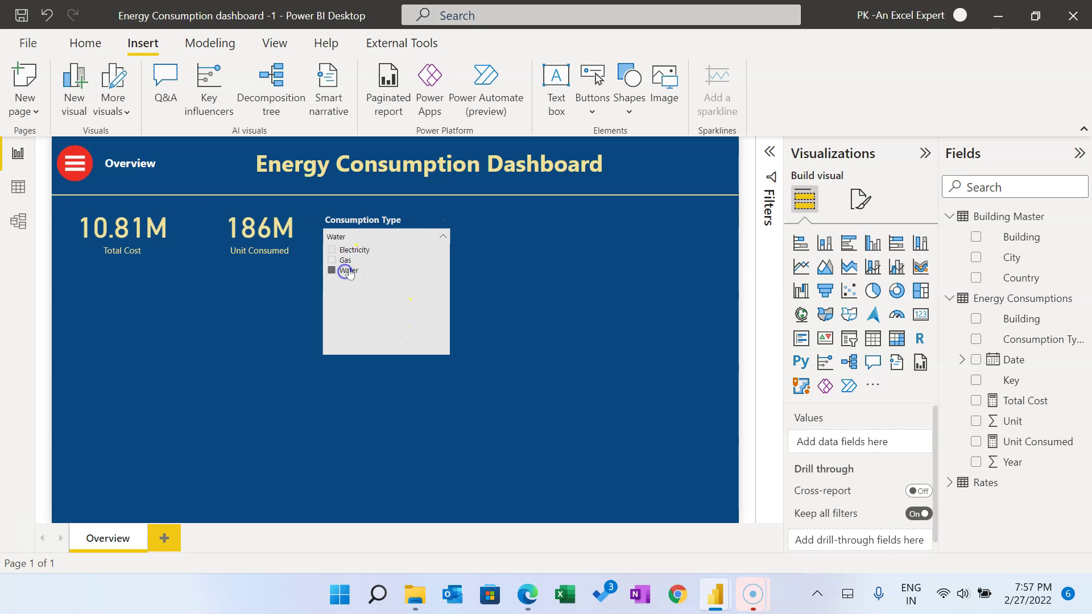
click(349, 271)
click(520, 258)
click(381, 227)
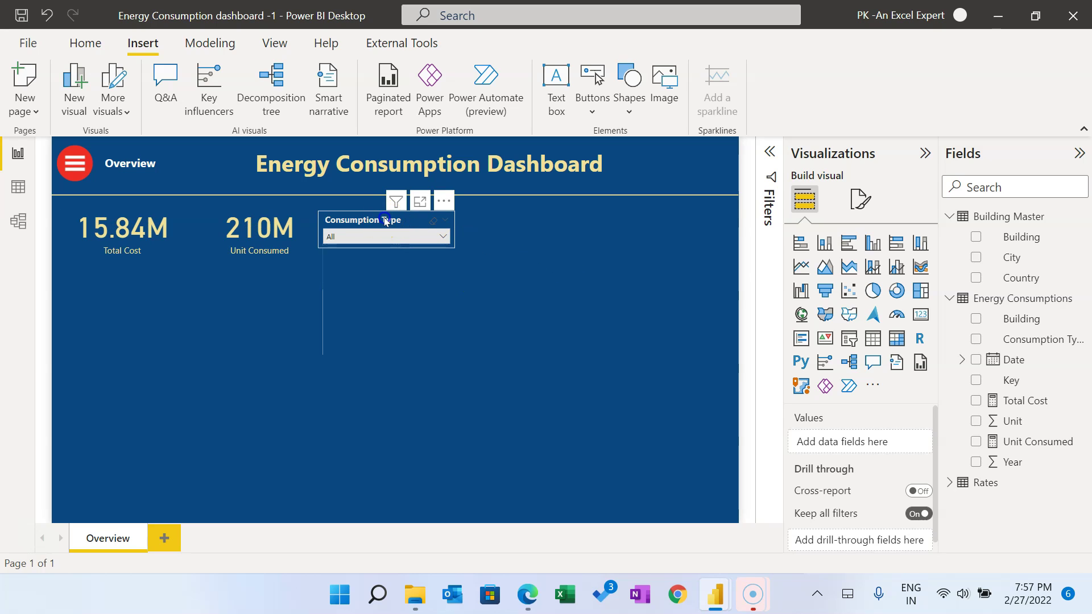
click(332, 301)
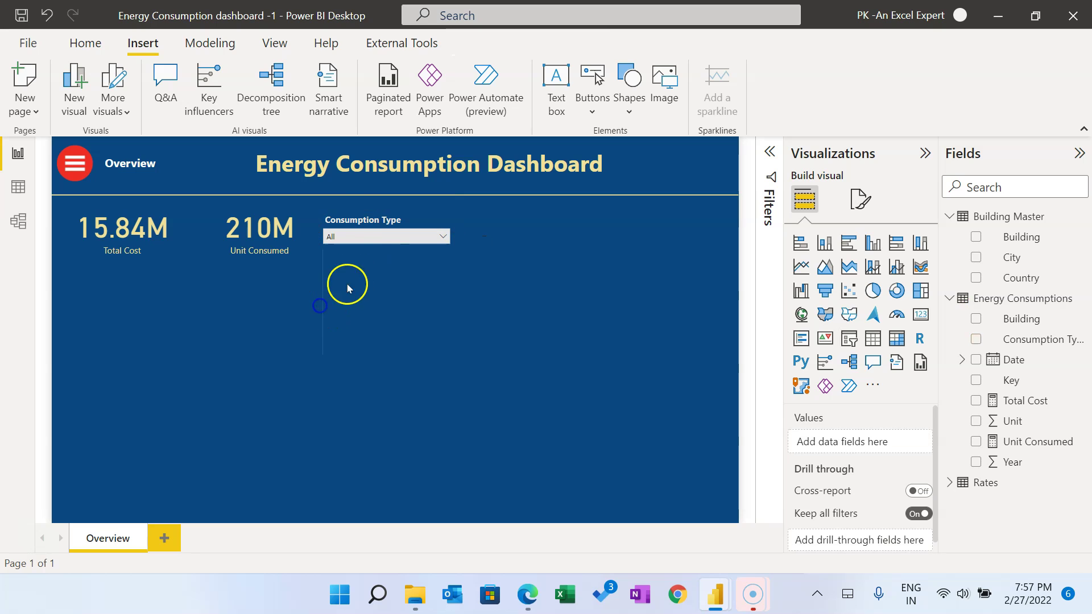
Step: Duplicate the Consumption Type slicer, place the copy beside the original, and replace its field with Building from Energy Consumptions
click(373, 224)
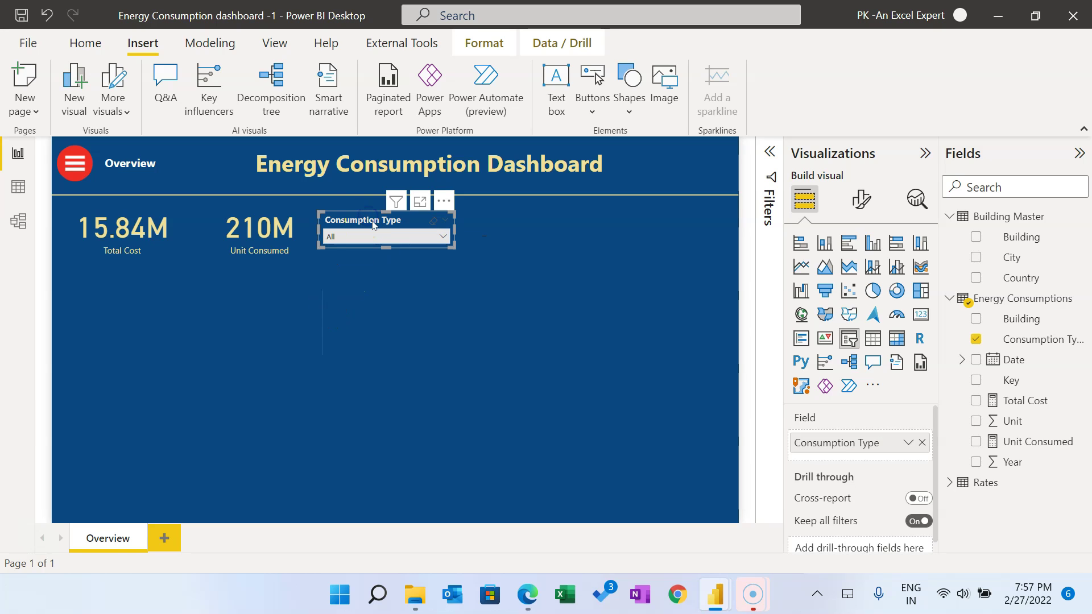
click(86, 43)
click(67, 91)
click(24, 85)
drag(400, 226, 542, 223)
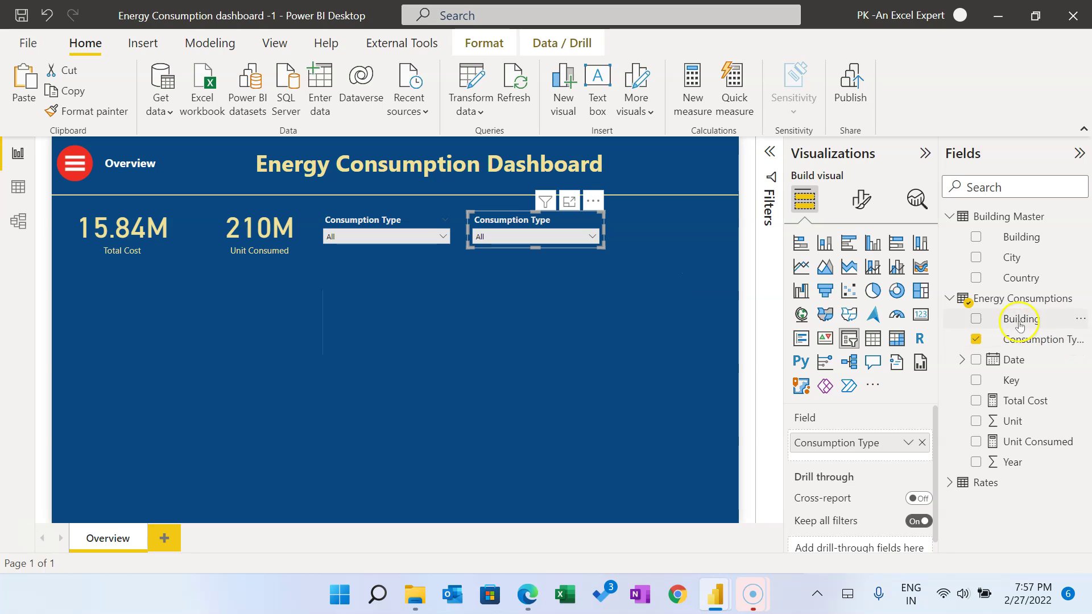
drag(979, 344, 901, 455)
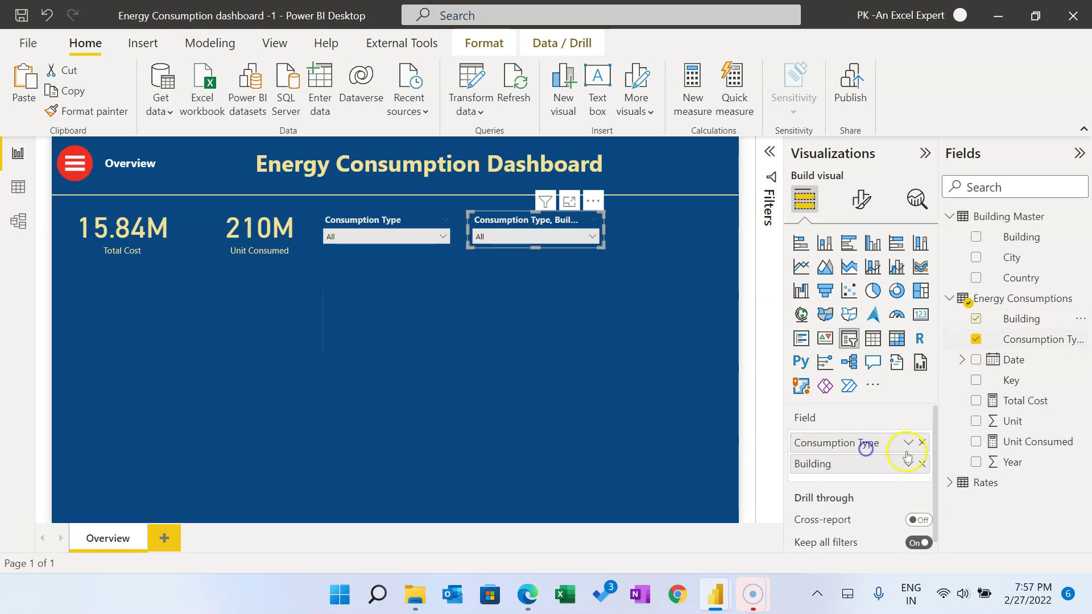
click(923, 443)
Step: Narrow the Building and Consumption Type slicers and move the Building slicer away to leave a gap between them
click(568, 236)
click(599, 234)
drag(602, 229, 604, 227)
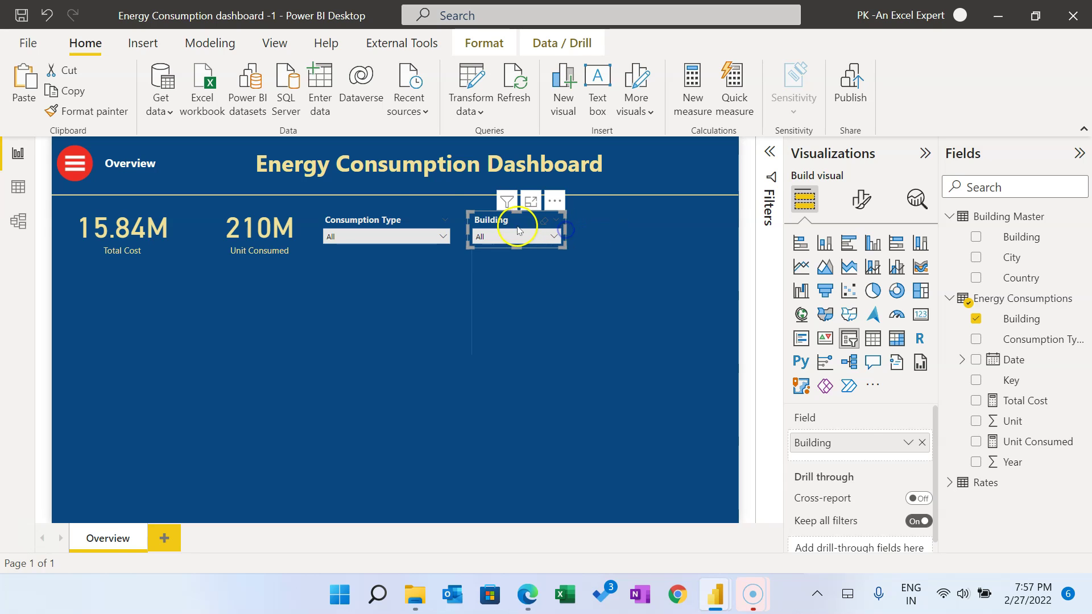
click(419, 224)
drag(454, 229, 425, 234)
click(524, 227)
drag(524, 227, 558, 227)
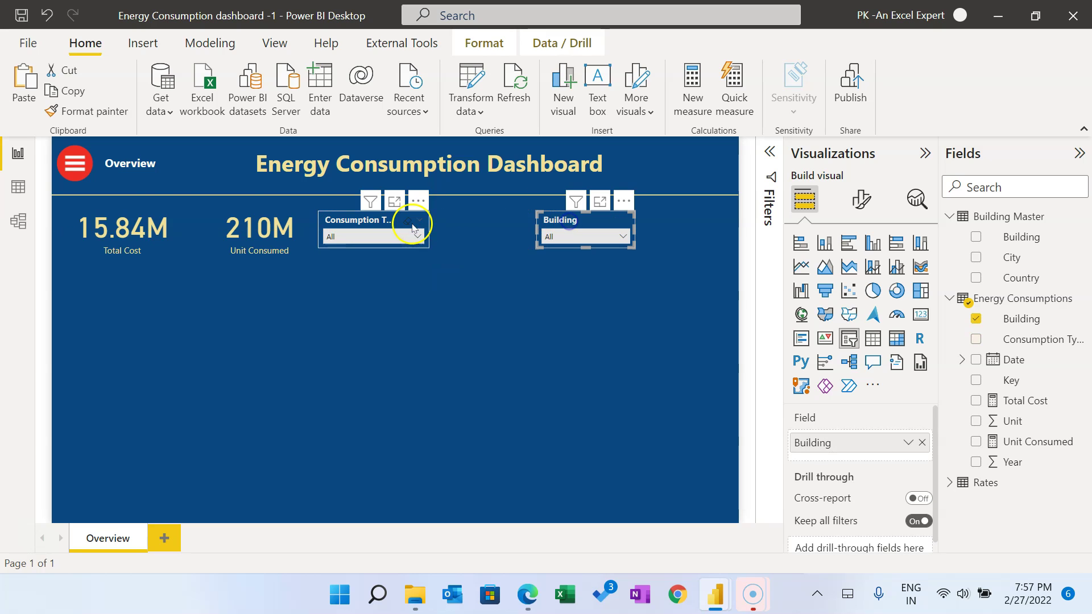
Step: Paste another copy of the Consumption Type slicer below the slicer row and replace its field with City from Building Master
click(24, 82)
drag(392, 220, 472, 273)
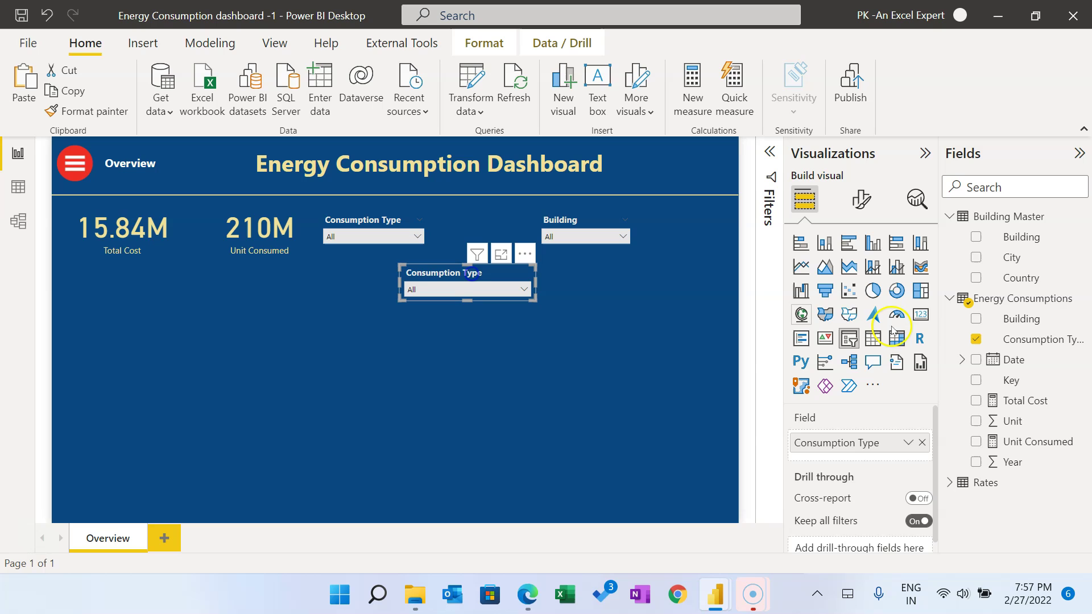
drag(1013, 259, 842, 461)
click(923, 442)
Step: Narrow the City slicer, place it between Consumption Type and Building, and close up the spacing of the Unit Consumed card and slicers
click(489, 289)
click(524, 290)
drag(527, 283, 573, 225)
click(643, 228)
click(370, 221)
drag(370, 221, 363, 220)
click(252, 236)
drag(484, 227, 468, 228)
click(350, 222)
click(325, 344)
Step: Paste another Consumption Type slicer, fit it beside the Building slicer, and replace its field with Date from Energy Consumptions
click(20, 95)
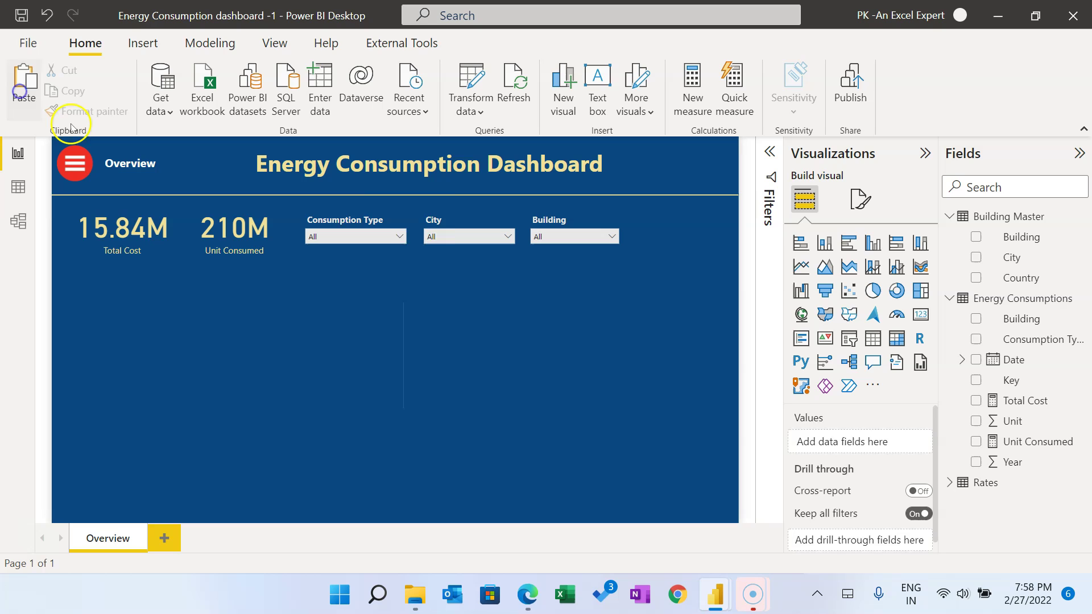
drag(369, 225, 636, 233)
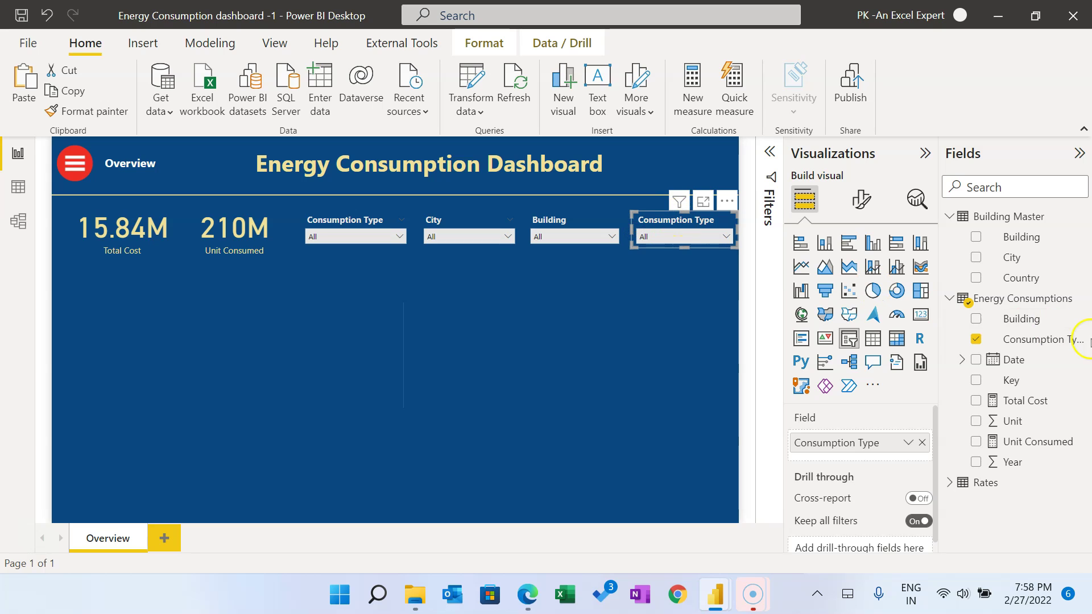
drag(1009, 364, 861, 450)
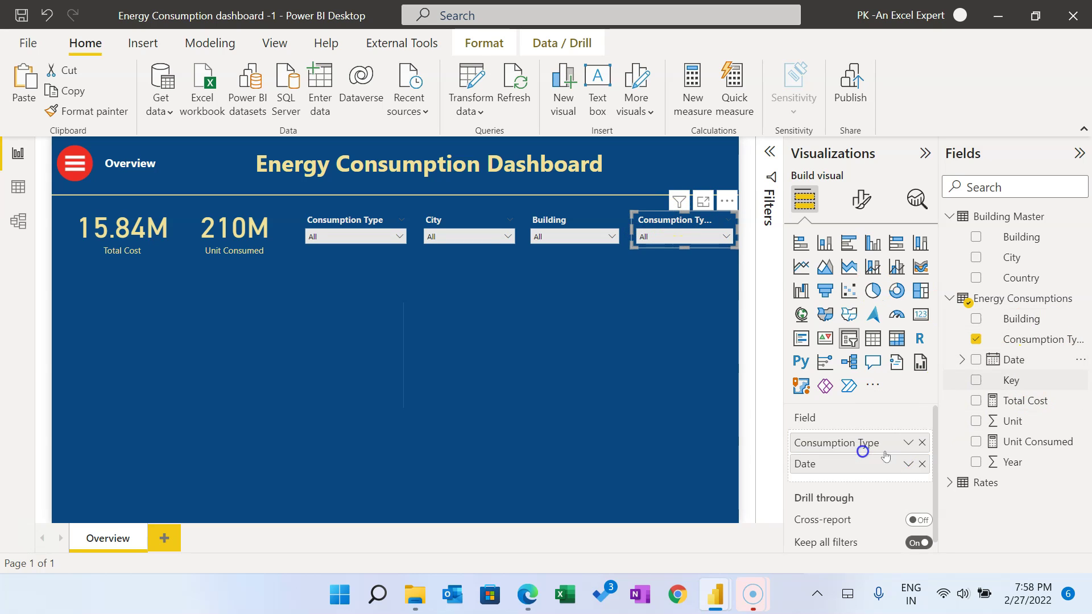
click(922, 442)
Step: Switch the Date slicer to a date-range style with start and end dates, and increase its height to fit the slider
click(699, 347)
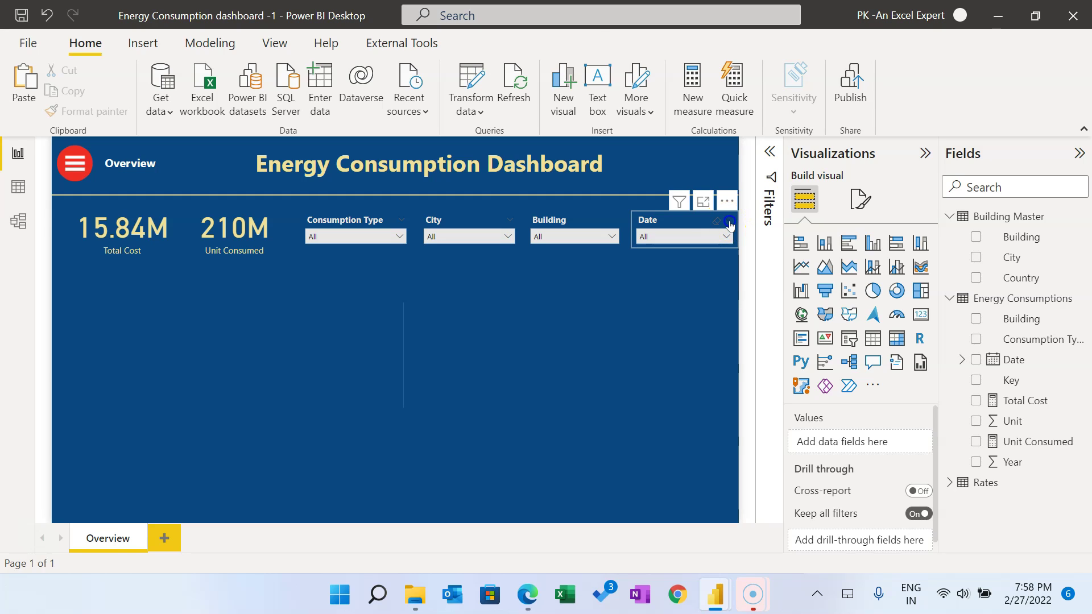
click(730, 223)
click(709, 239)
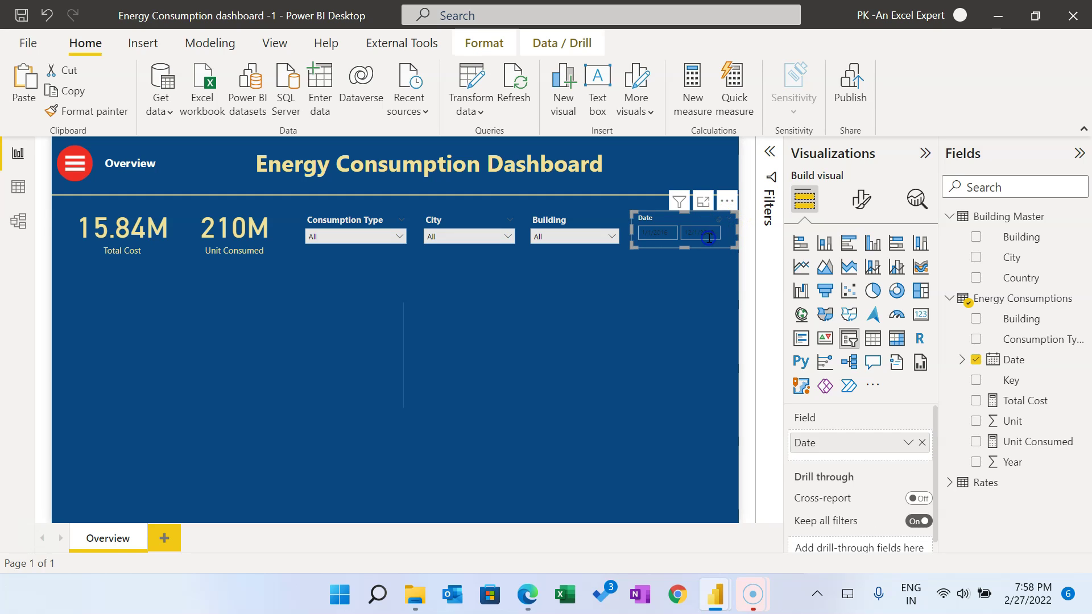
click(709, 301)
click(671, 230)
click(675, 215)
drag(685, 246, 687, 258)
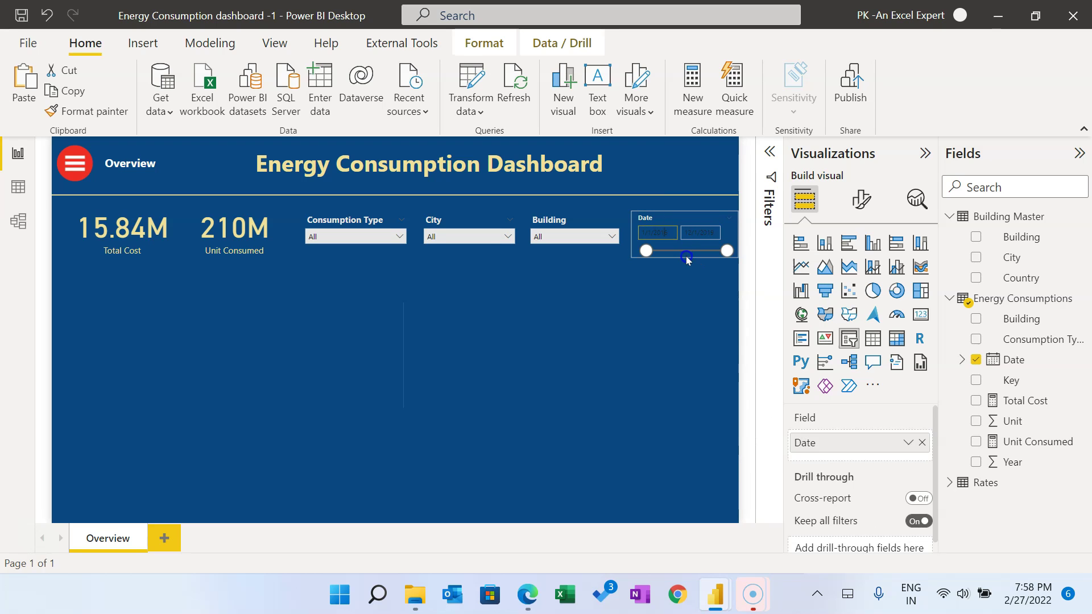
click(694, 276)
Step: Set the background of the Date slicer's date values to light grey
click(684, 220)
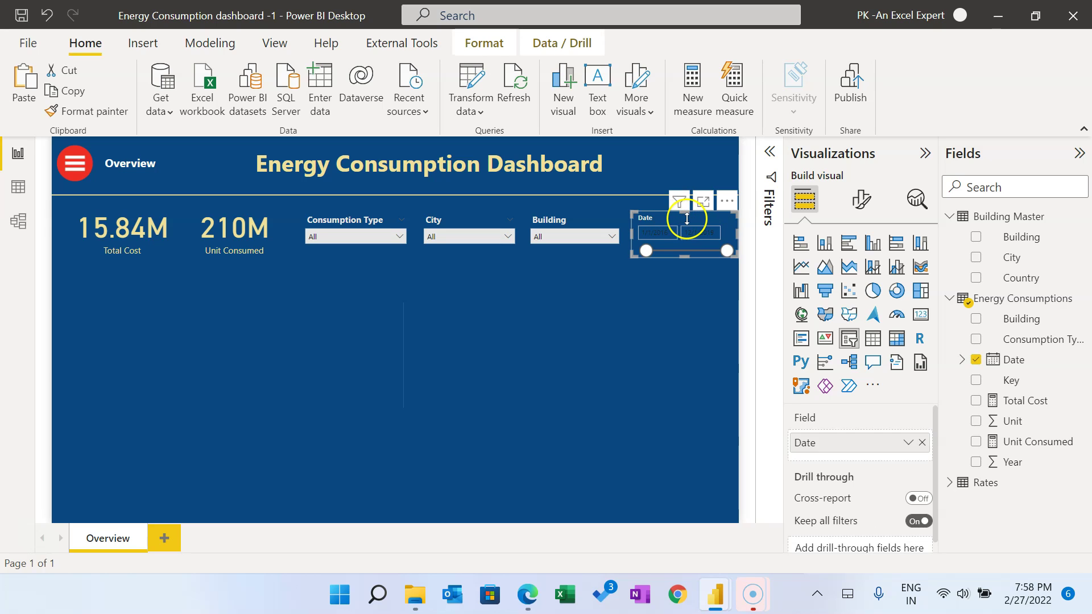
click(865, 199)
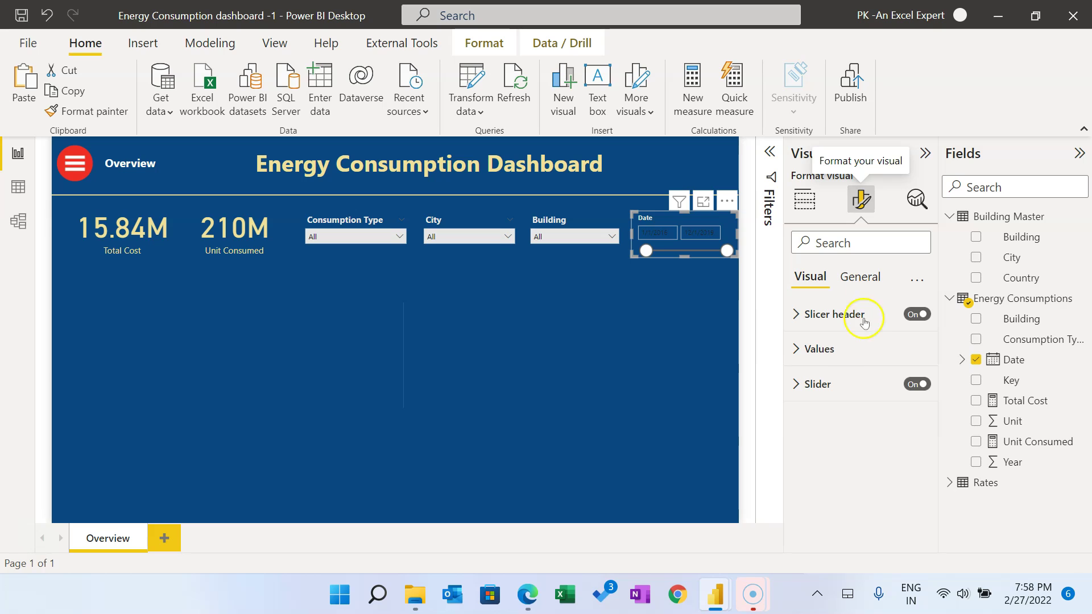
click(836, 349)
scroll(891, 472, down, 2)
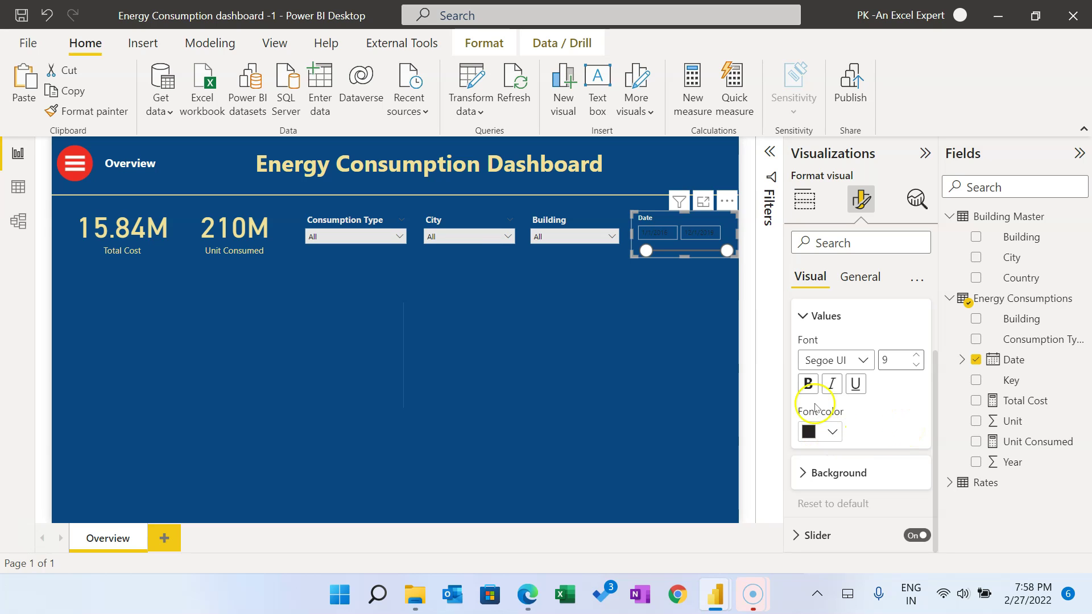
click(820, 472)
scroll(870, 428, down, 1)
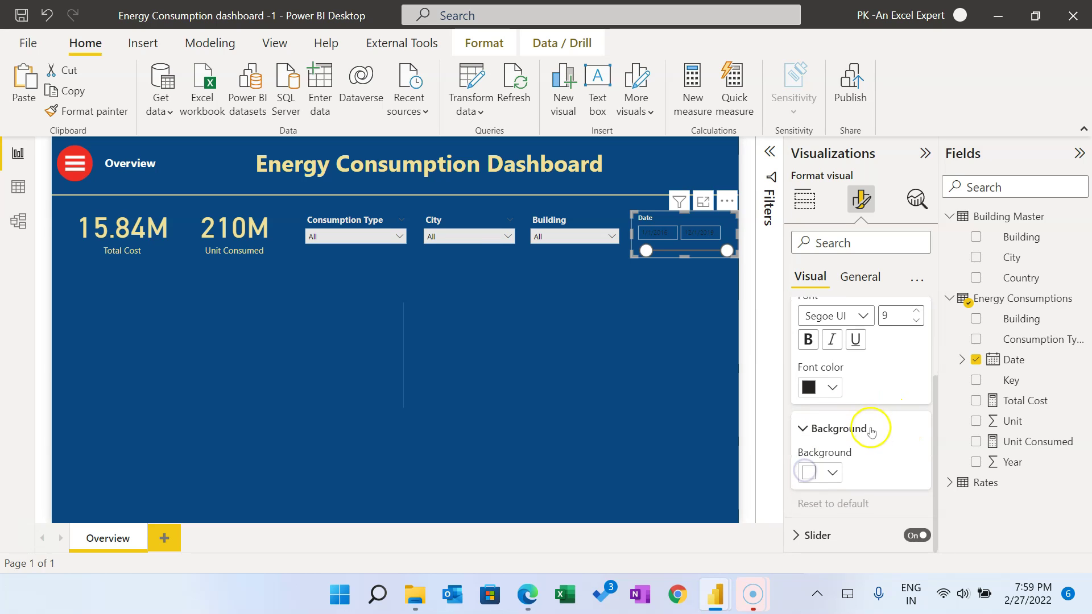
click(832, 475)
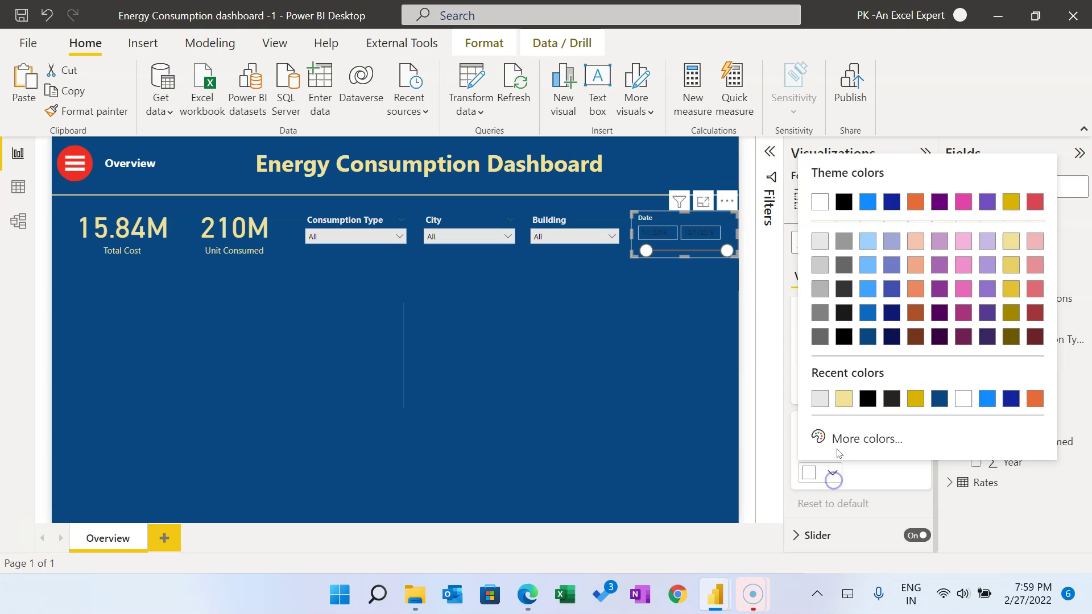
click(820, 242)
Step: Change the font of the Date slicer's values to Segoe UI Bold
scroll(870, 427, up, 1)
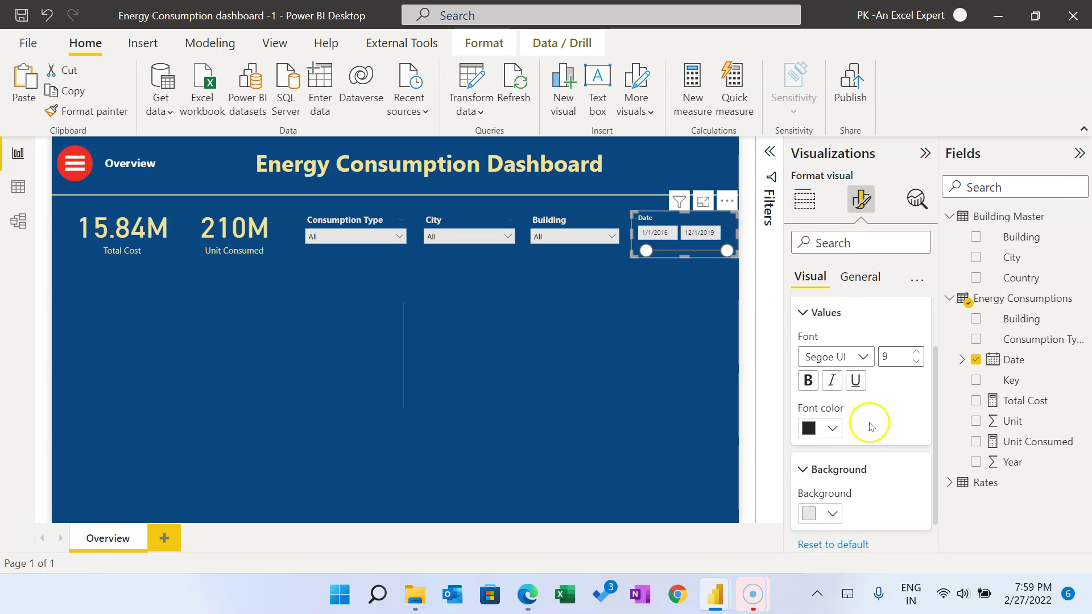
click(838, 392)
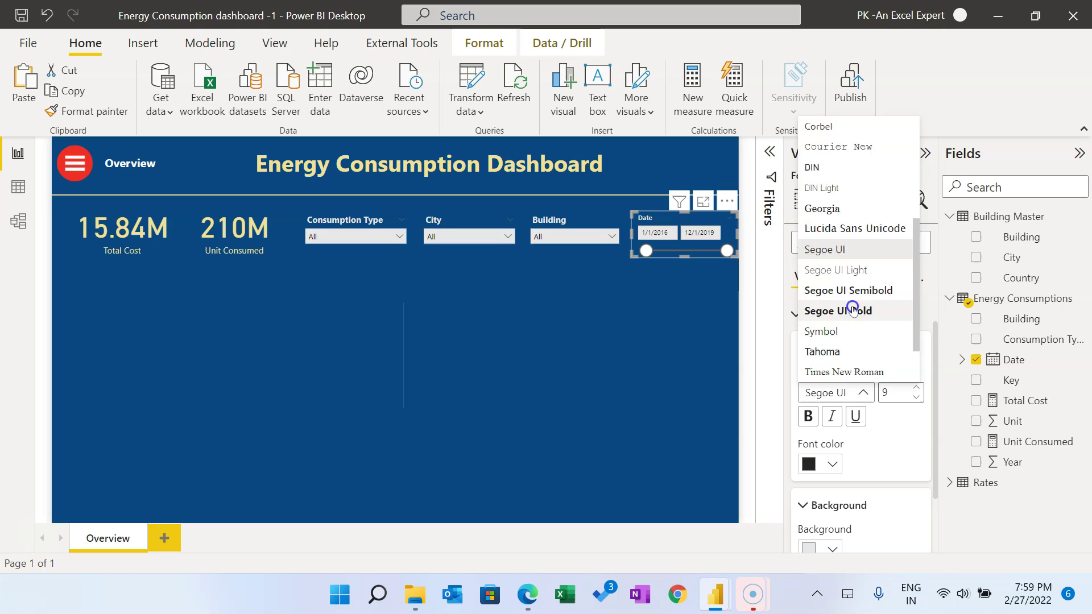
click(853, 310)
click(825, 349)
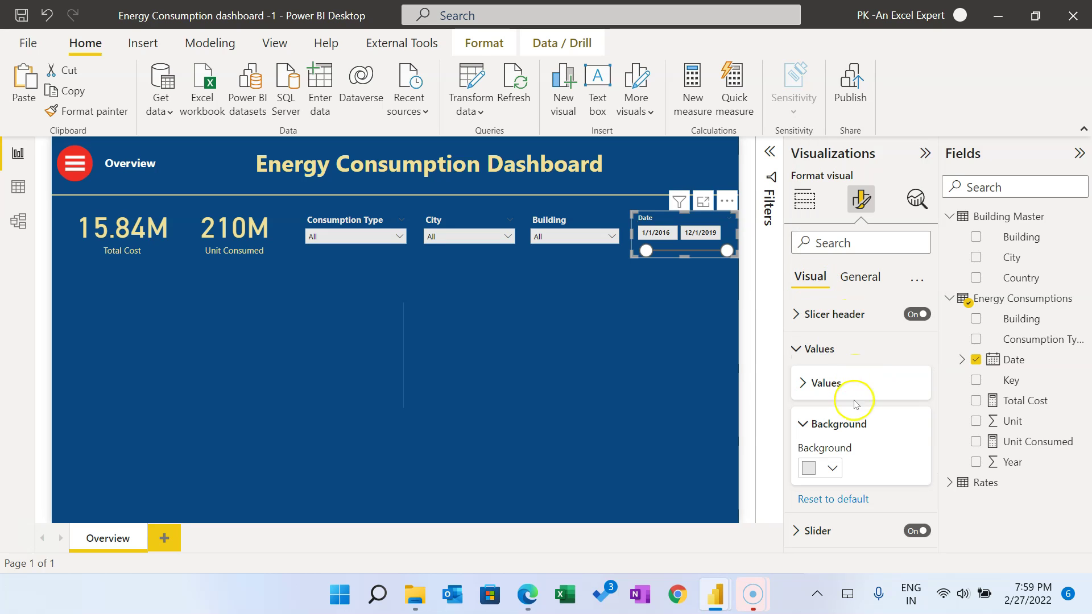
click(808, 348)
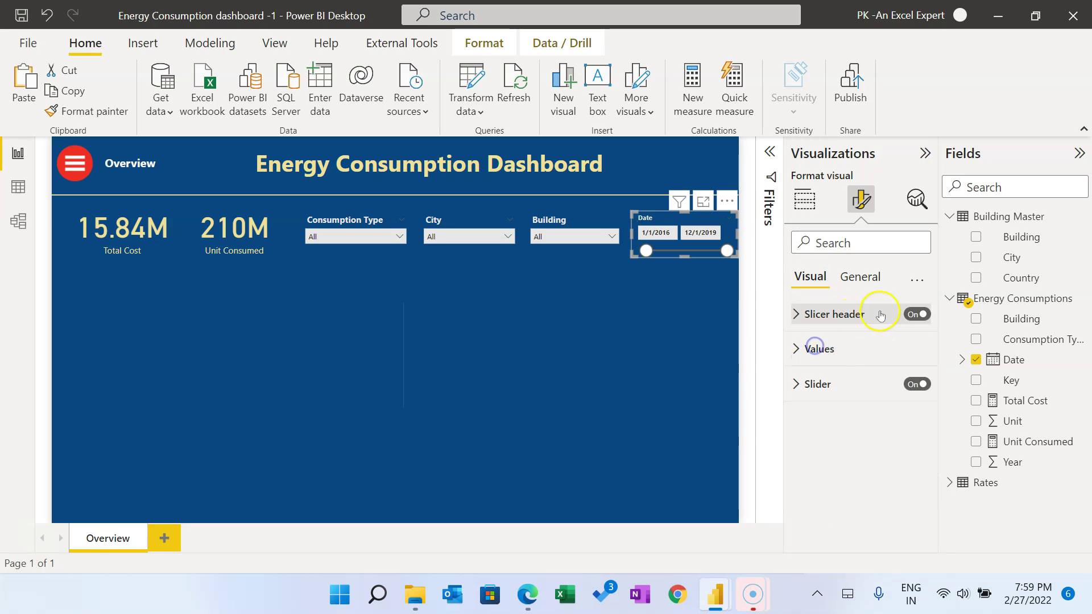
Step: Set the Date slicer's slider color to light grey and collapse the side panes to check the page
click(811, 384)
click(827, 464)
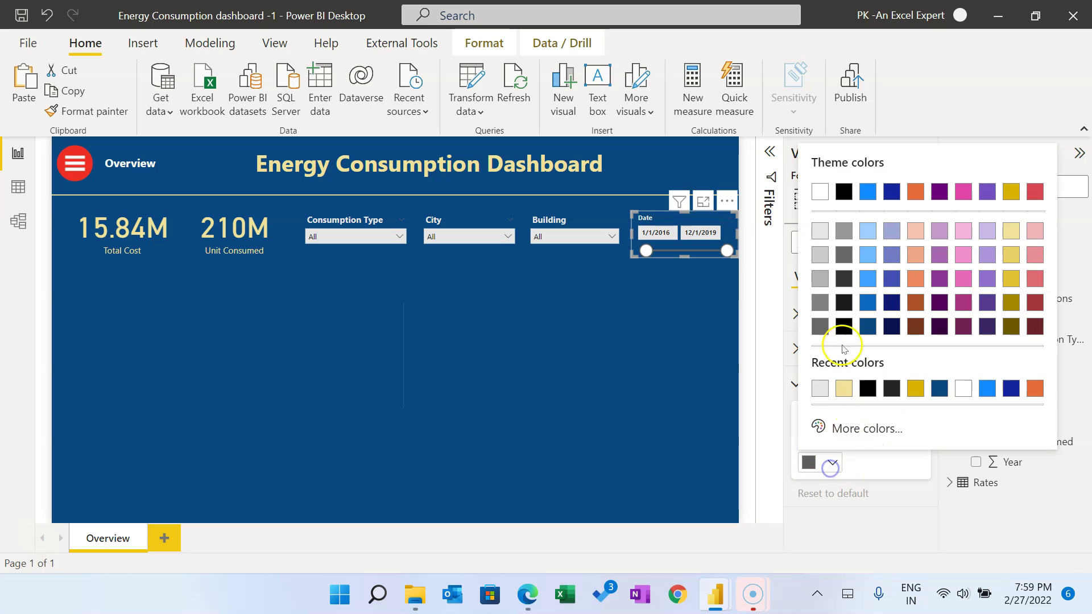
click(822, 234)
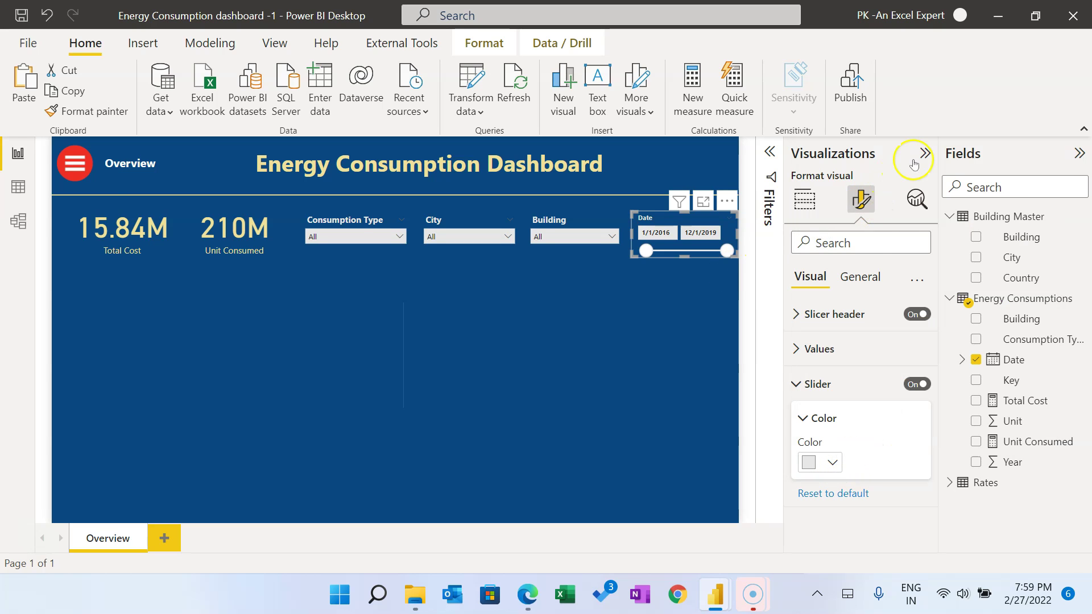
click(925, 153)
click(1080, 153)
click(835, 330)
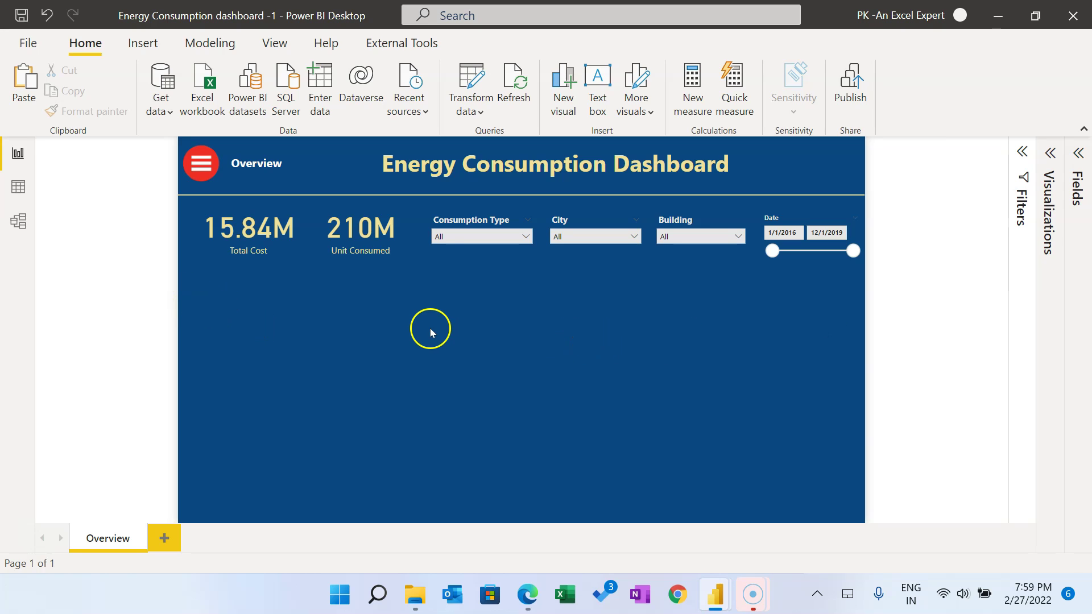
Step: Insert a map visual below the KPI cards and enlarge it
click(1052, 154)
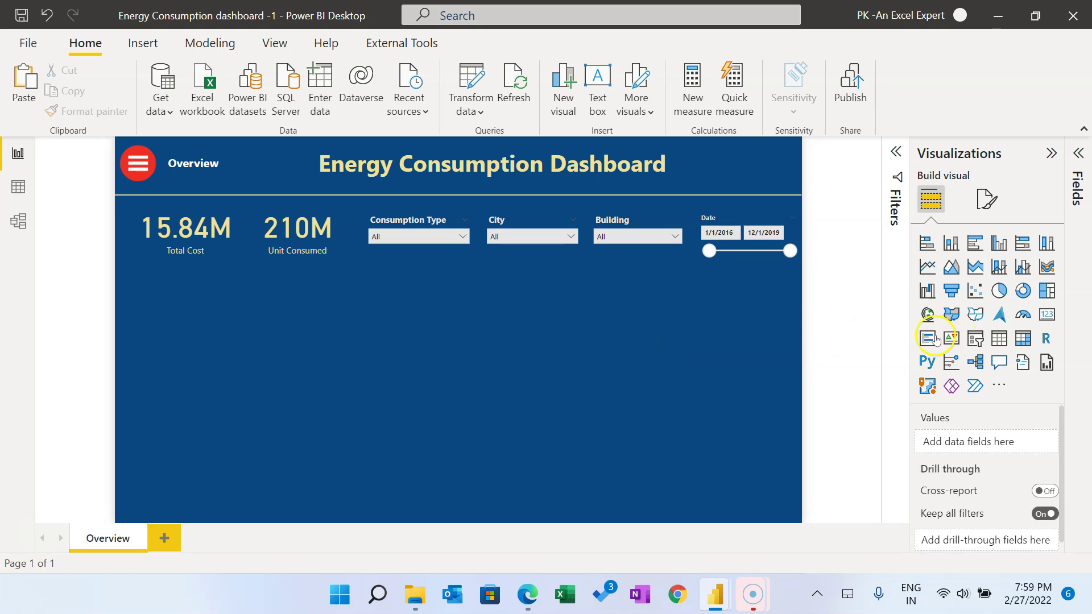
click(929, 315)
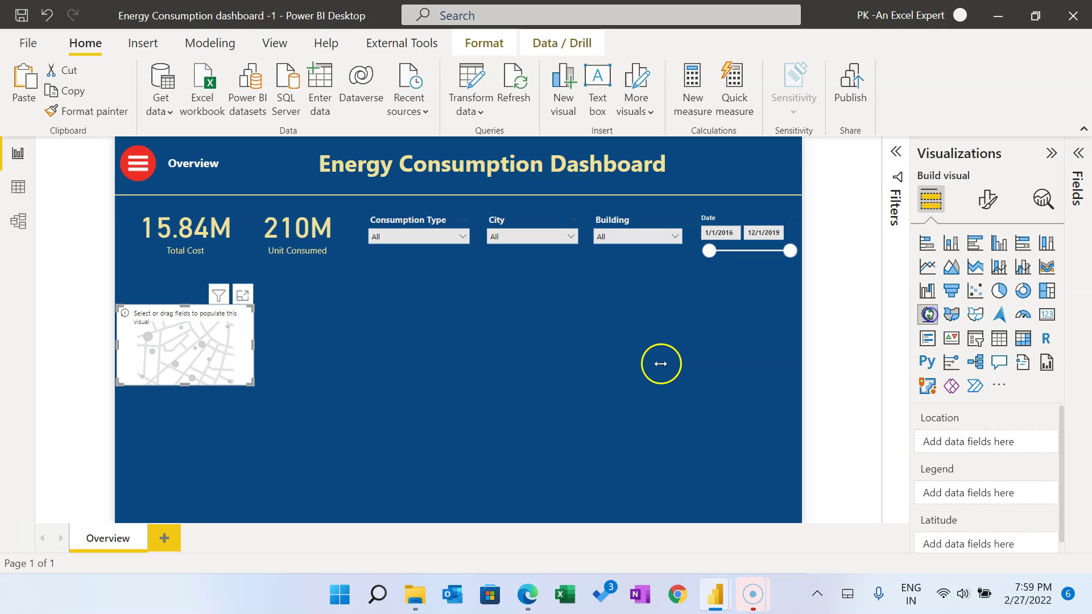
mouse_move(250, 383)
mouse_down()
mouse_move(328, 468)
mouse_move(241, 371)
mouse_up()
Step: Assign City from Building Master as the map's location and Total Cost as bubble size, and fit the map under the KPI cards
click(1082, 154)
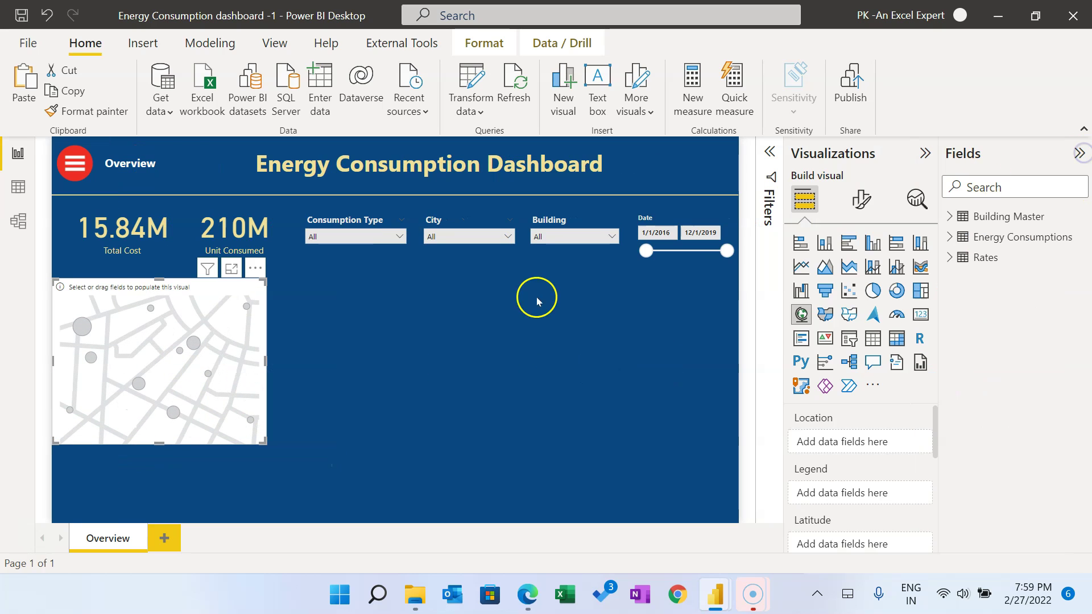
click(951, 238)
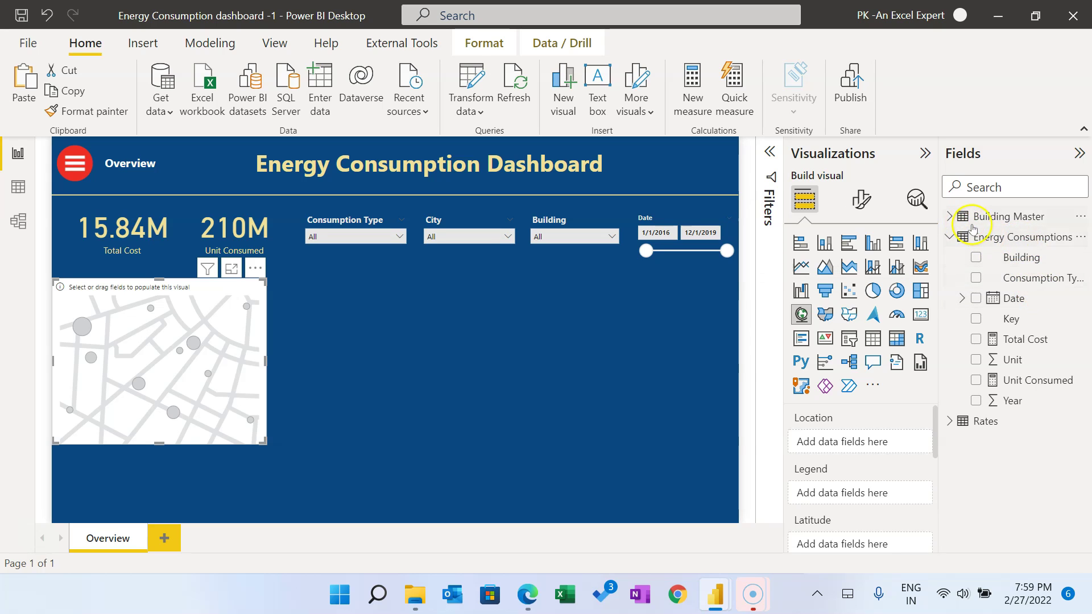
click(951, 217)
drag(1012, 257, 853, 448)
drag(939, 429, 943, 468)
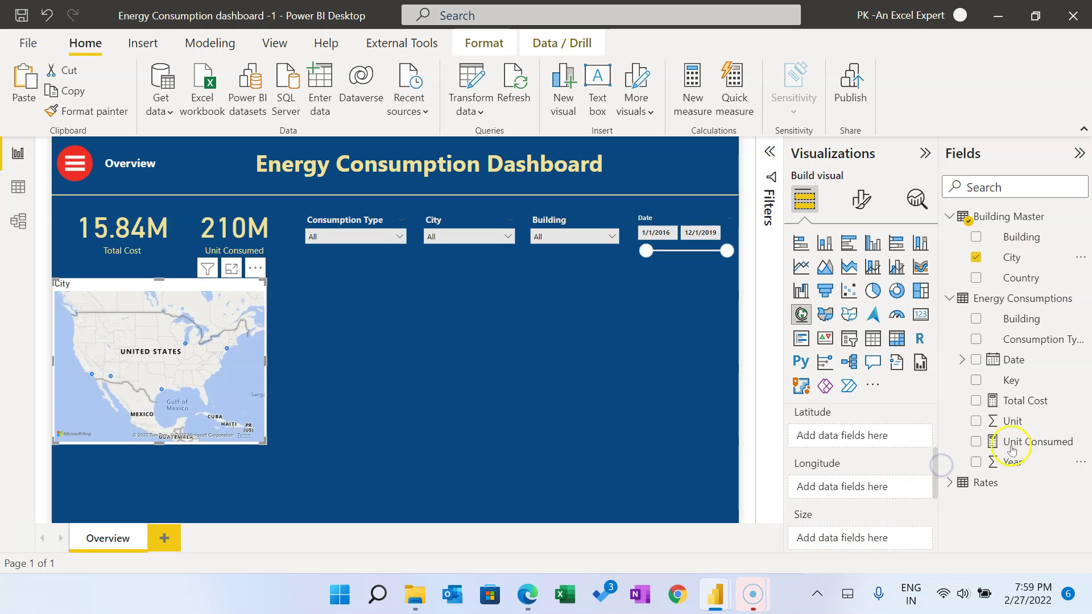
drag(1024, 400, 854, 533)
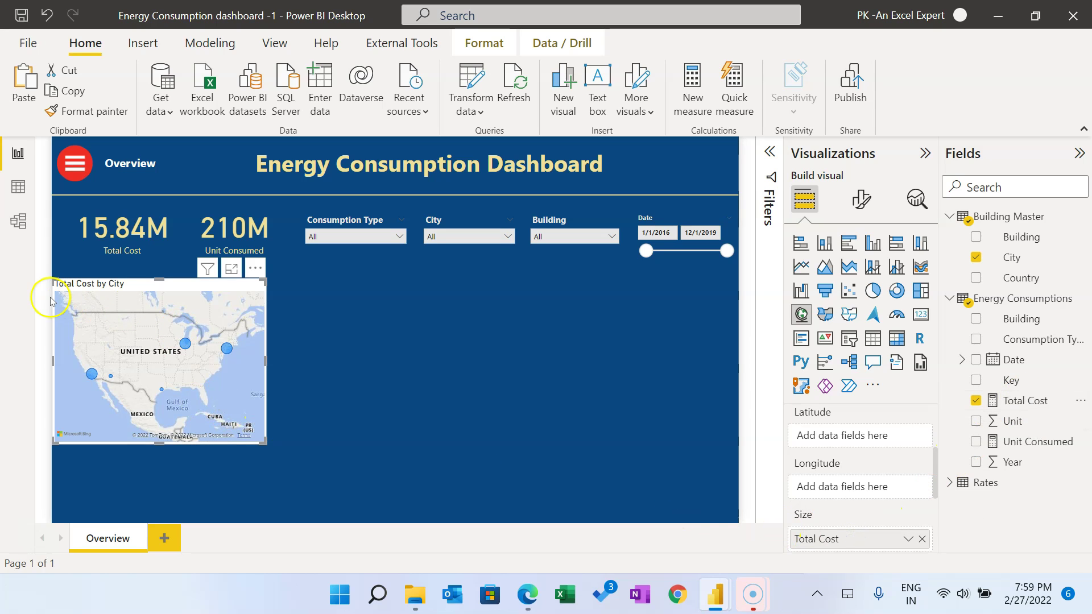
drag(263, 442, 286, 389)
Step: Give the map's title an orange background and white text
click(861, 199)
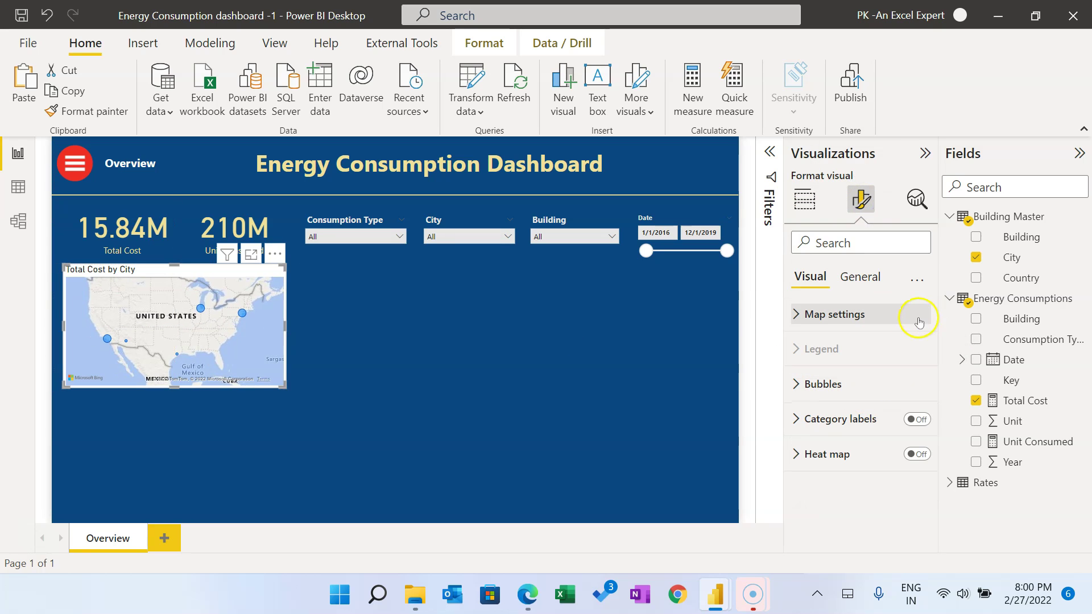
click(860, 277)
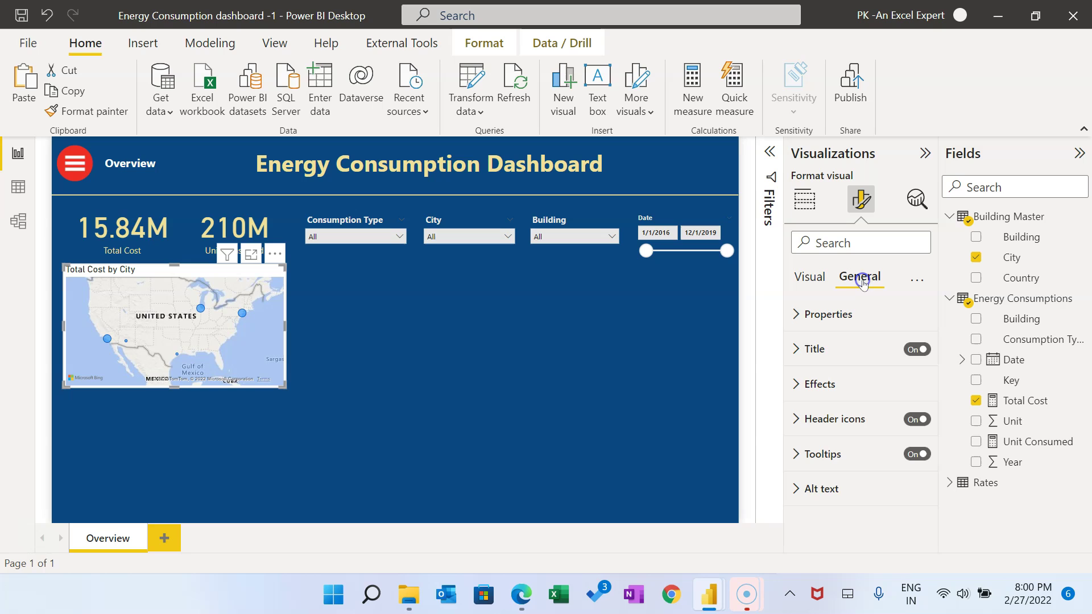
click(823, 356)
scroll(913, 453, down, 3)
scroll(916, 448, down, 3)
click(829, 452)
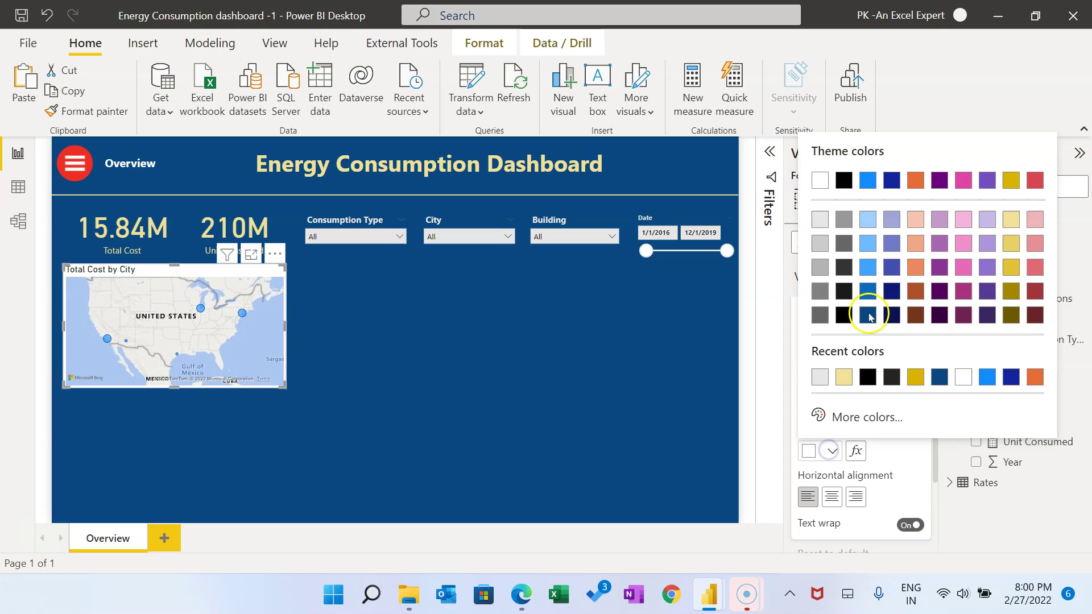
click(911, 180)
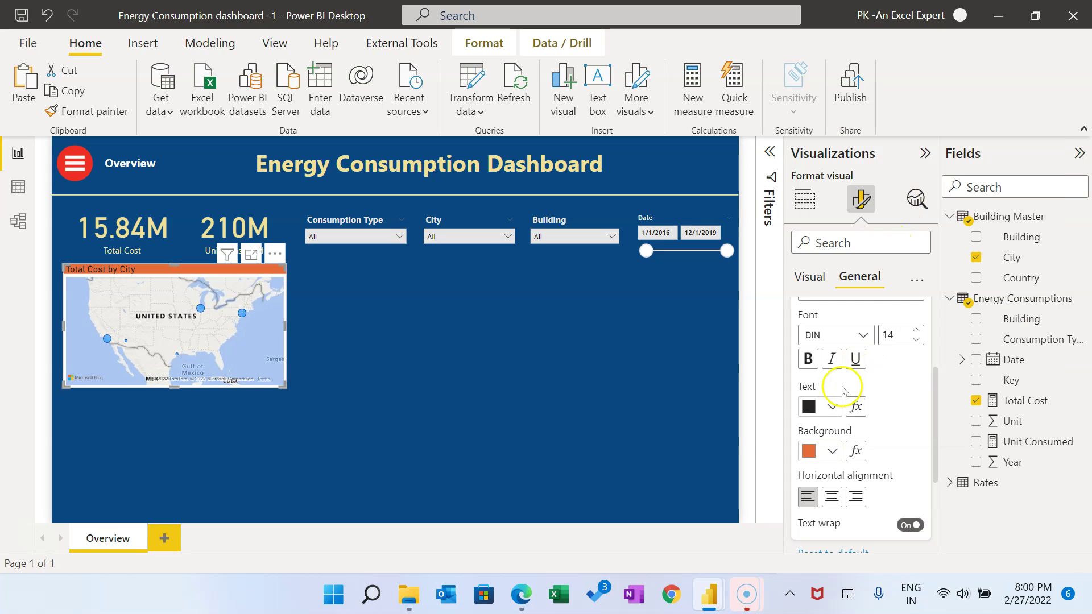
click(828, 405)
click(820, 138)
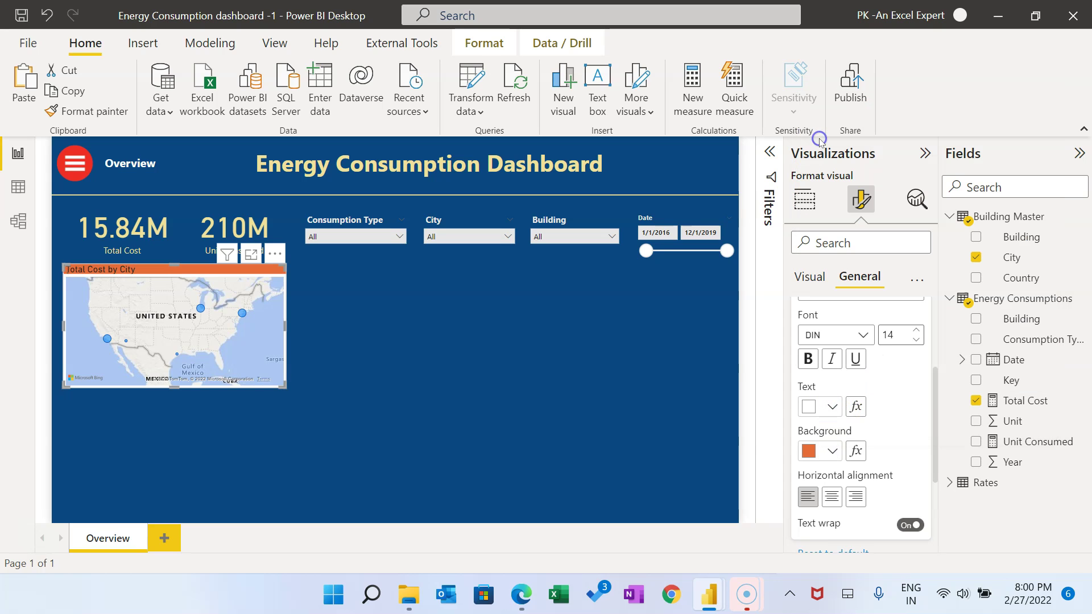
click(462, 348)
click(397, 350)
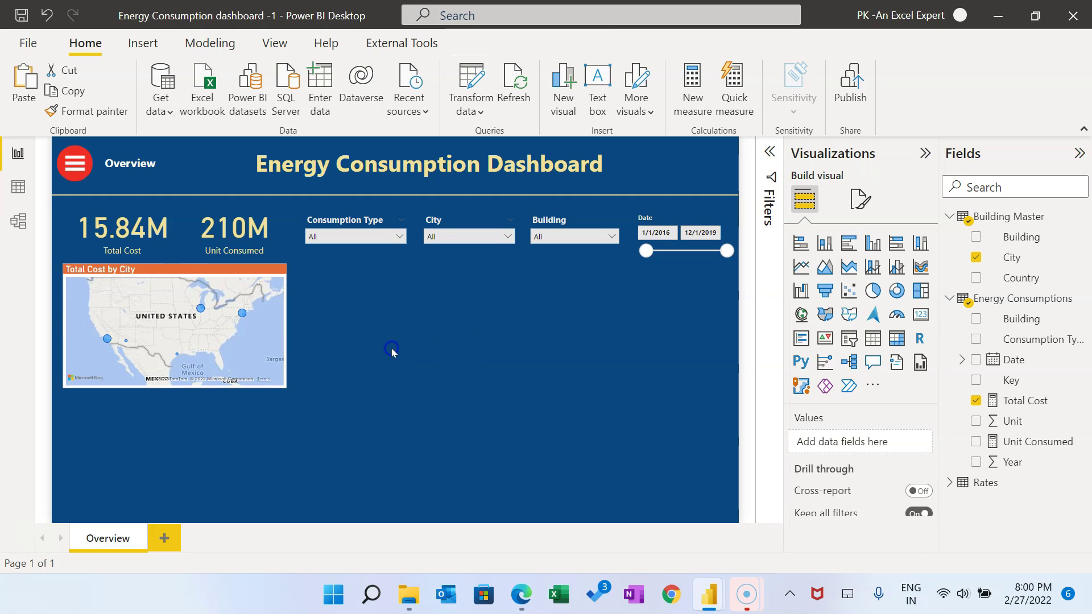
click(332, 296)
Step: Center the map's title horizontally
click(248, 268)
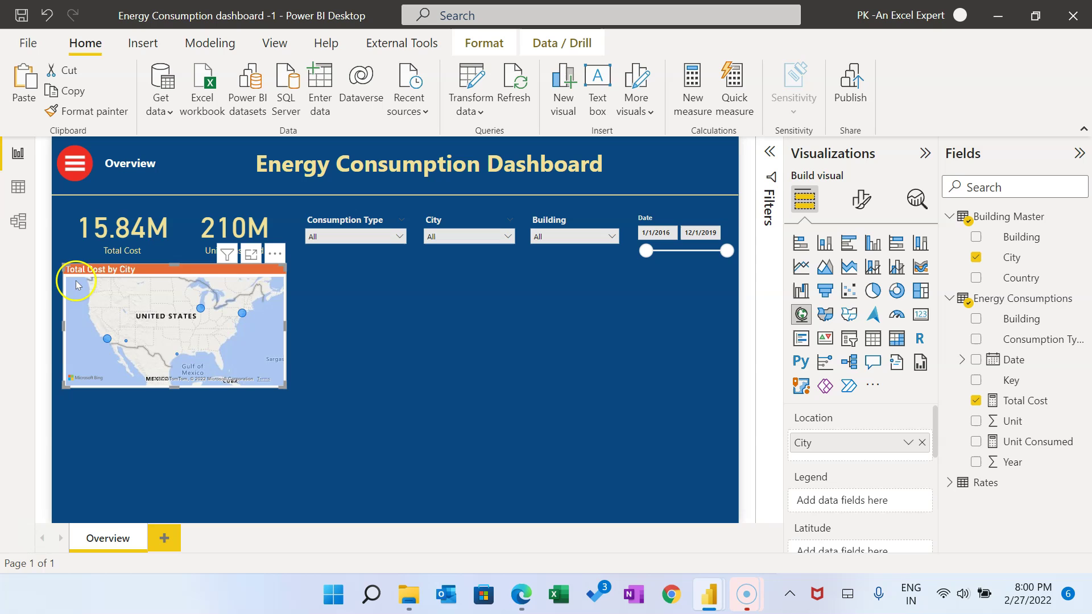
click(862, 199)
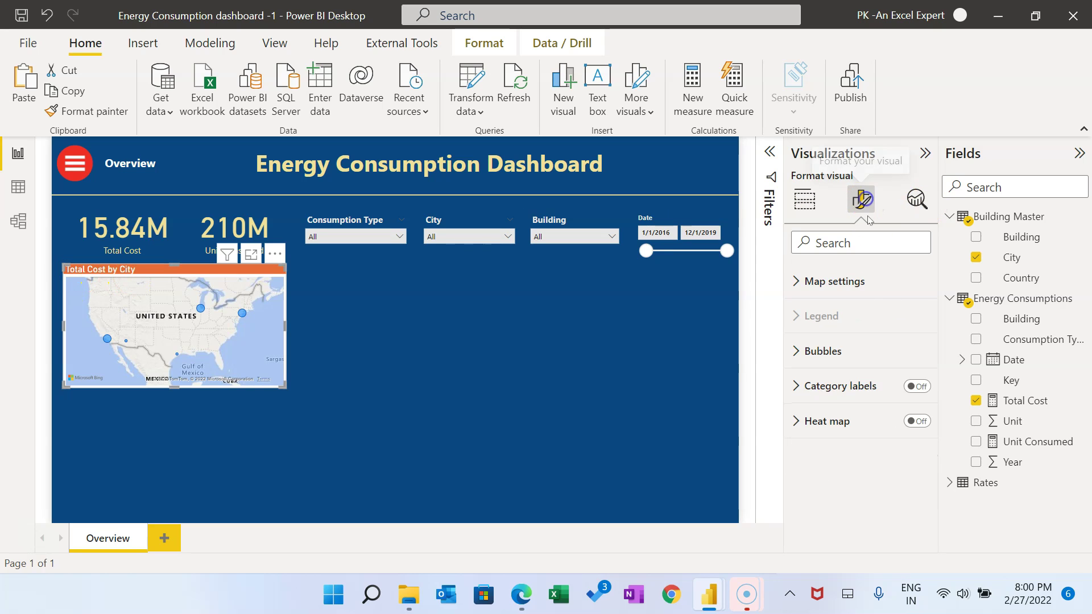
click(861, 277)
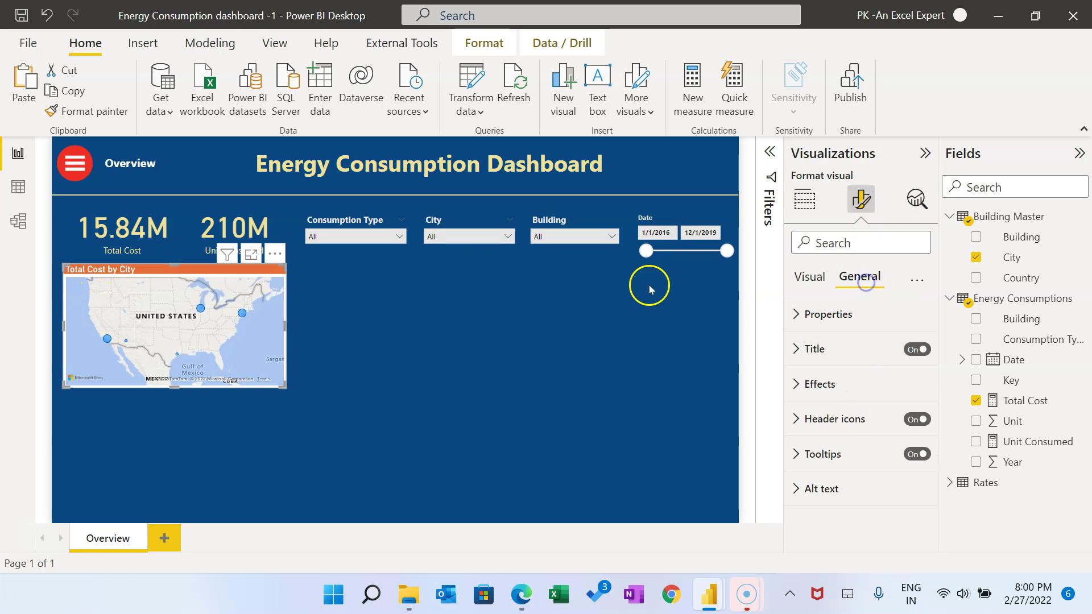
click(814, 349)
scroll(889, 475, down, 1)
scroll(888, 480, down, 2)
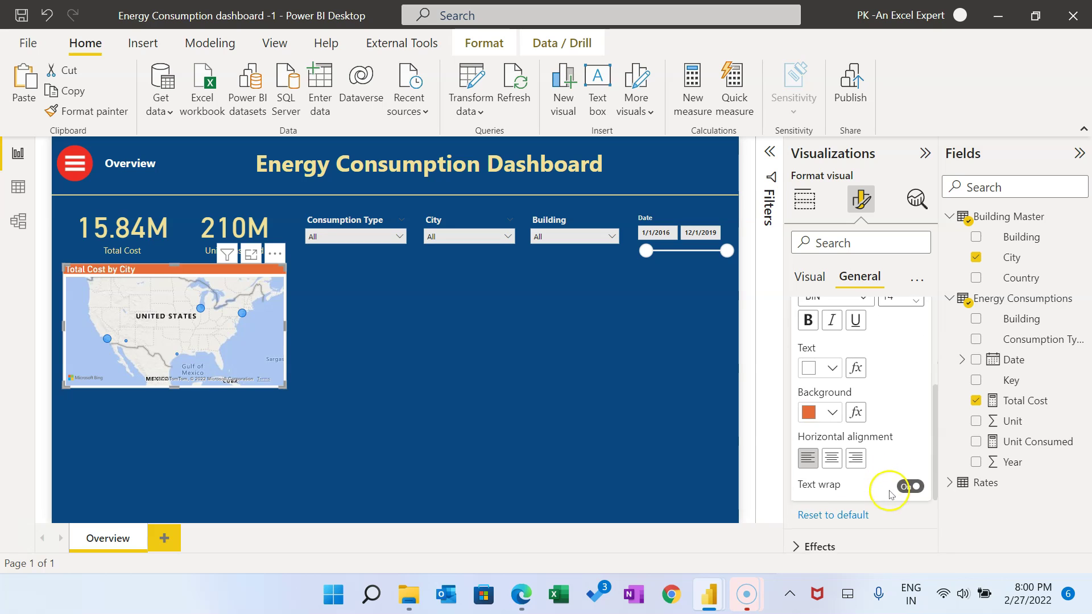
click(832, 460)
click(475, 428)
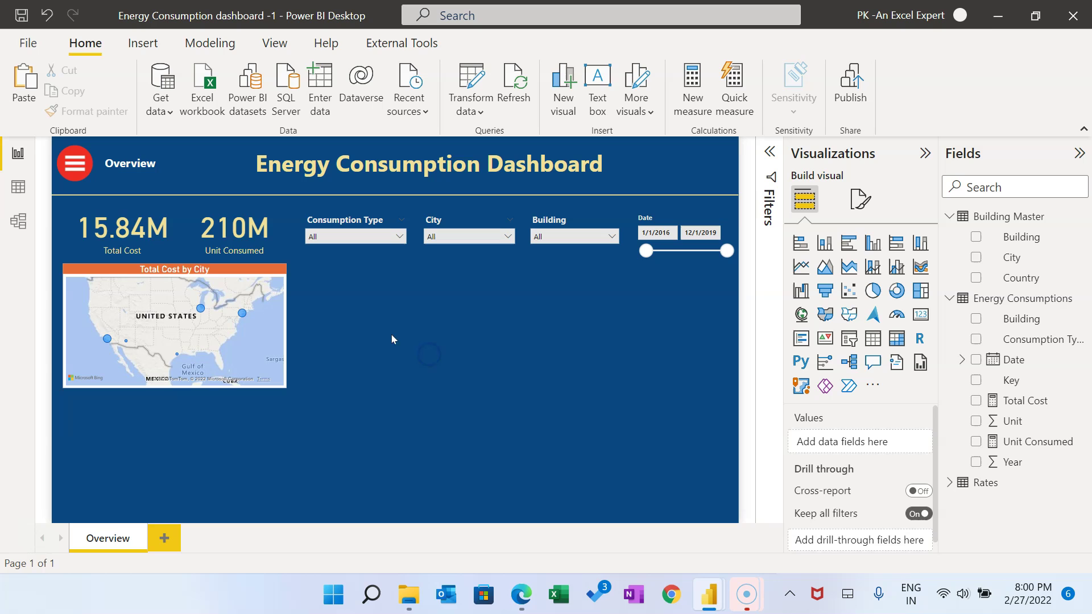
Step: Duplicate the Total Cost by City map, place the copy beside the original, and widen it to the page's right margin
click(224, 270)
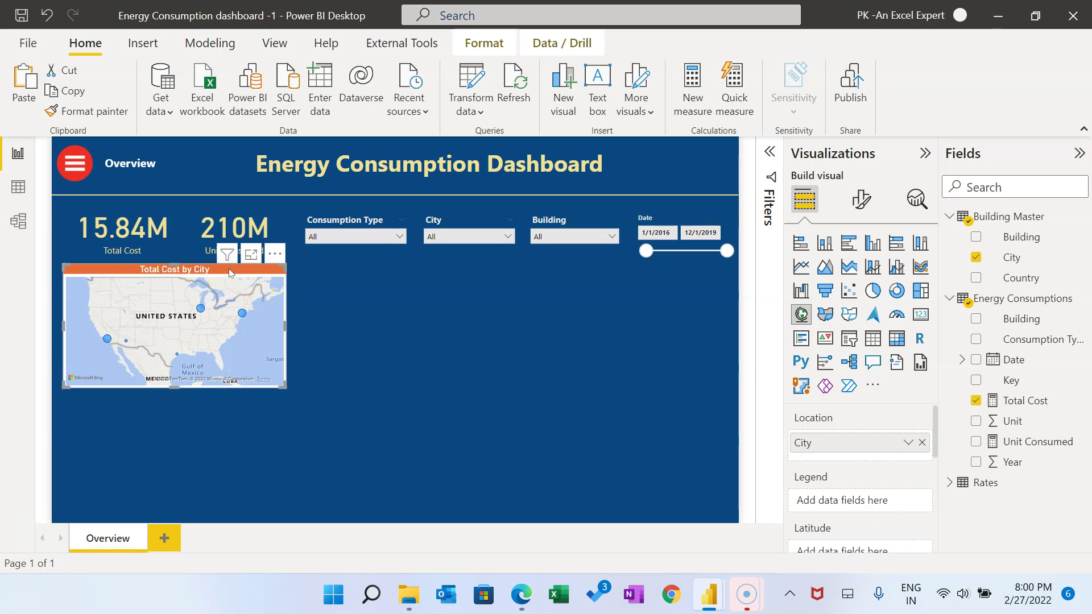
click(396, 283)
key(ctrl+v)
drag(199, 269, 432, 270)
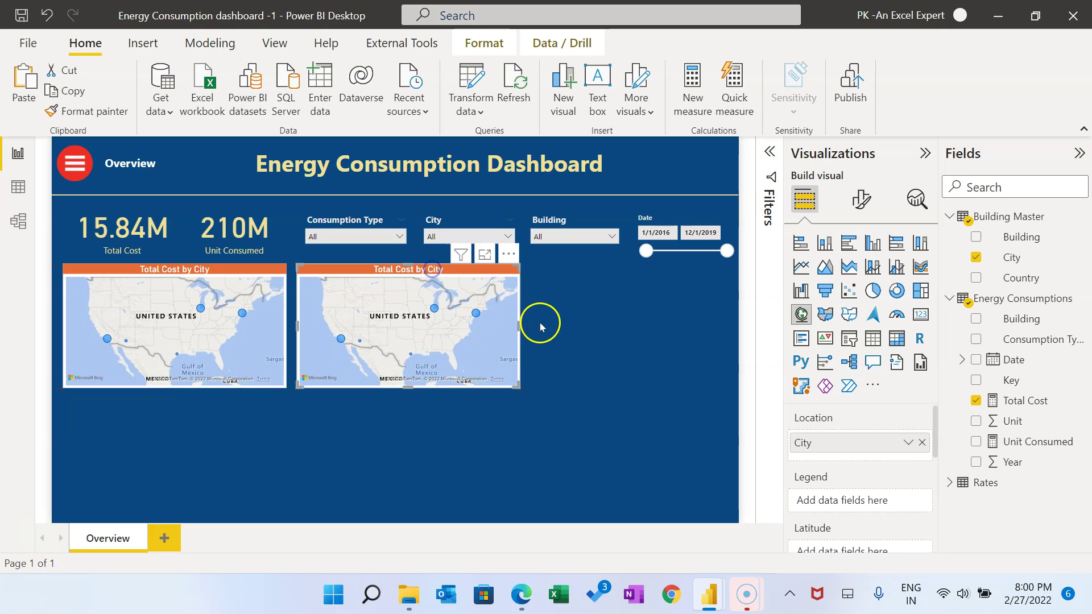
drag(521, 322, 732, 323)
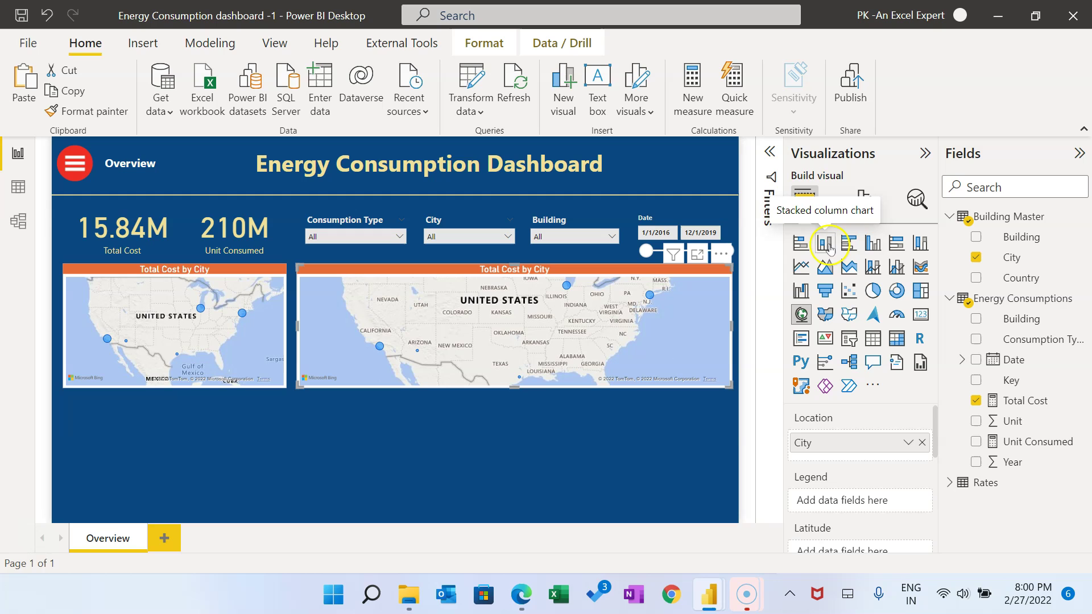
Step: Convert the copied map to a 100% stacked column chart and replace City on its axis with Date from Energy Consumptions
click(922, 245)
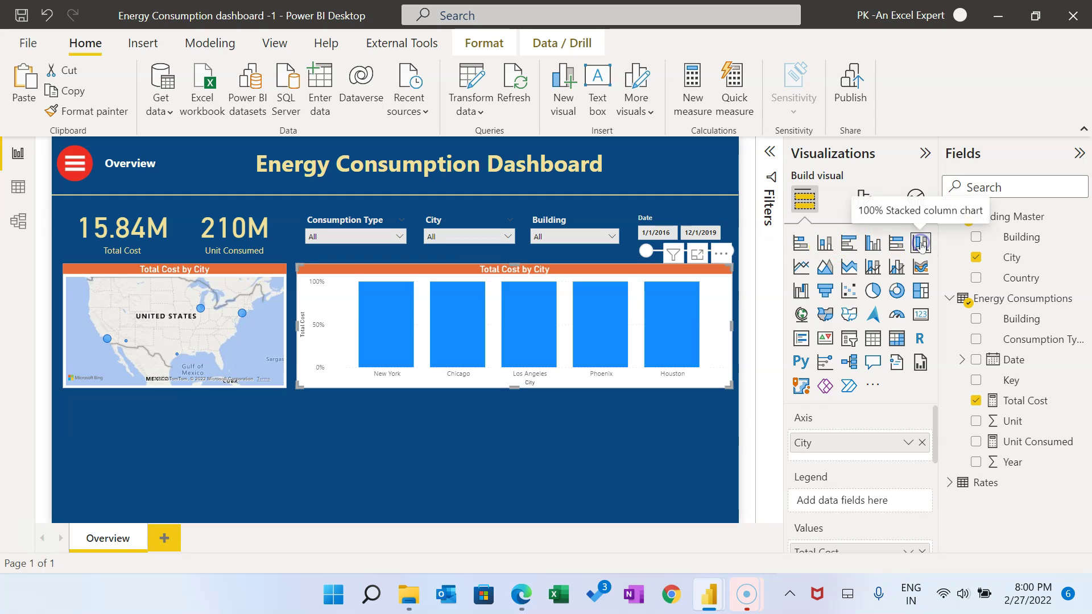
click(923, 444)
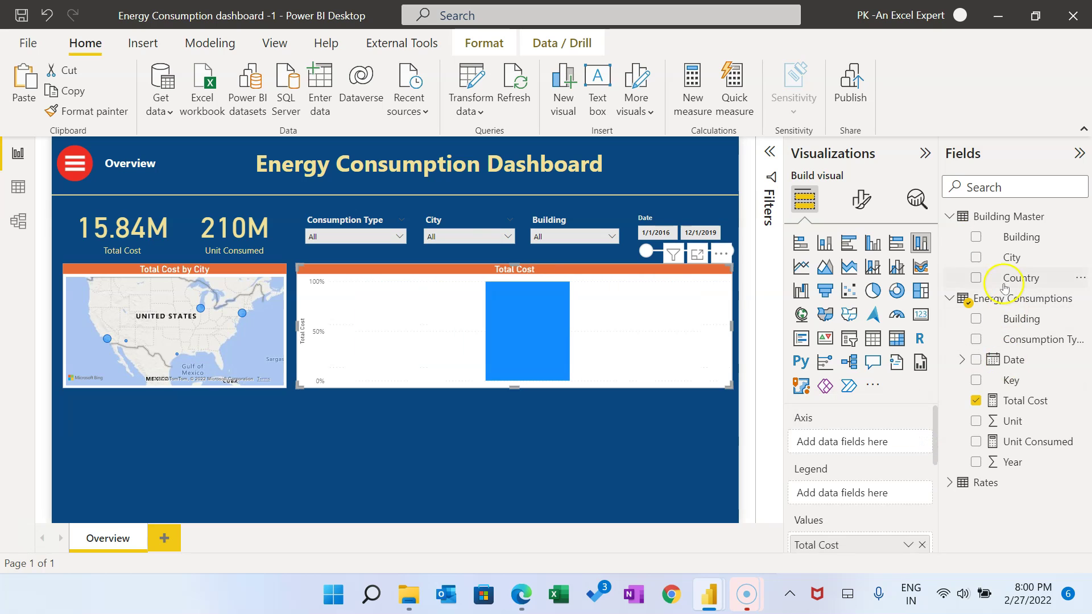
drag(1010, 362, 860, 442)
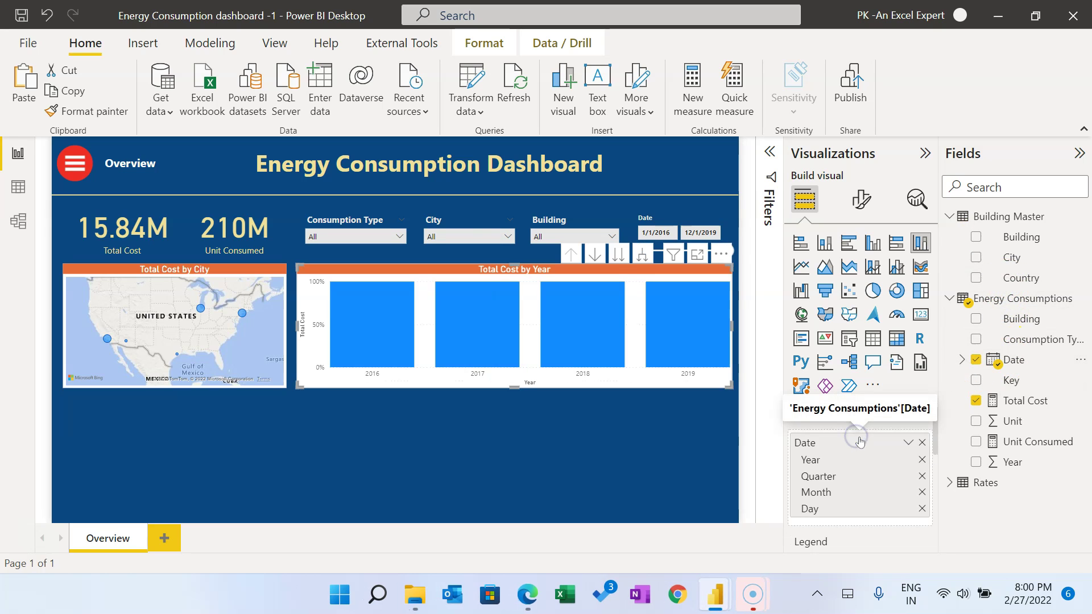
Step: Show plain Date instead of the date hierarchy on the column chart's axis and add Consumption Type as its legend
click(909, 444)
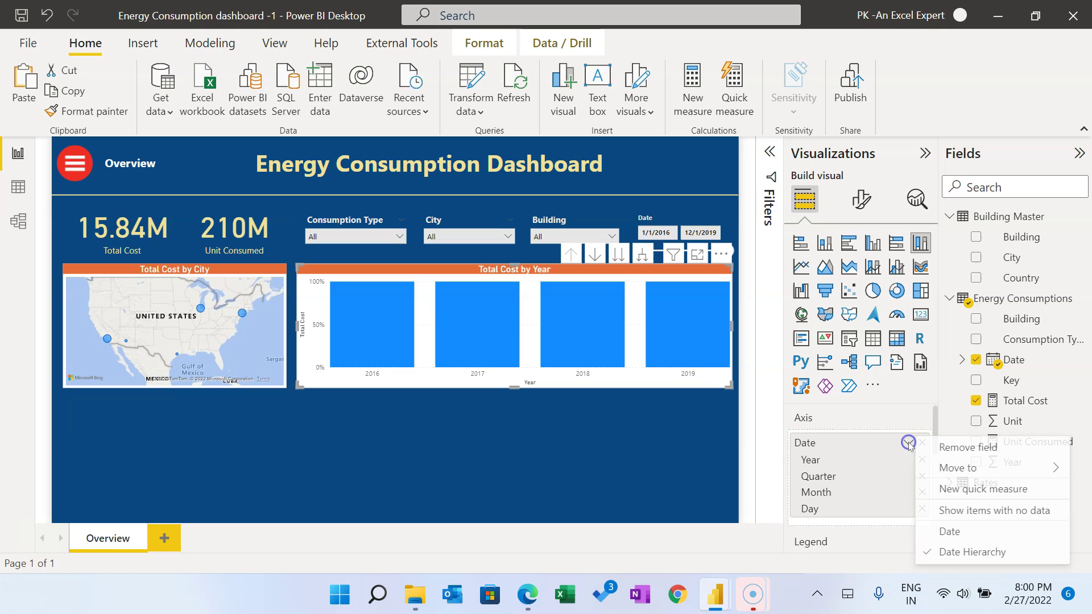
click(986, 535)
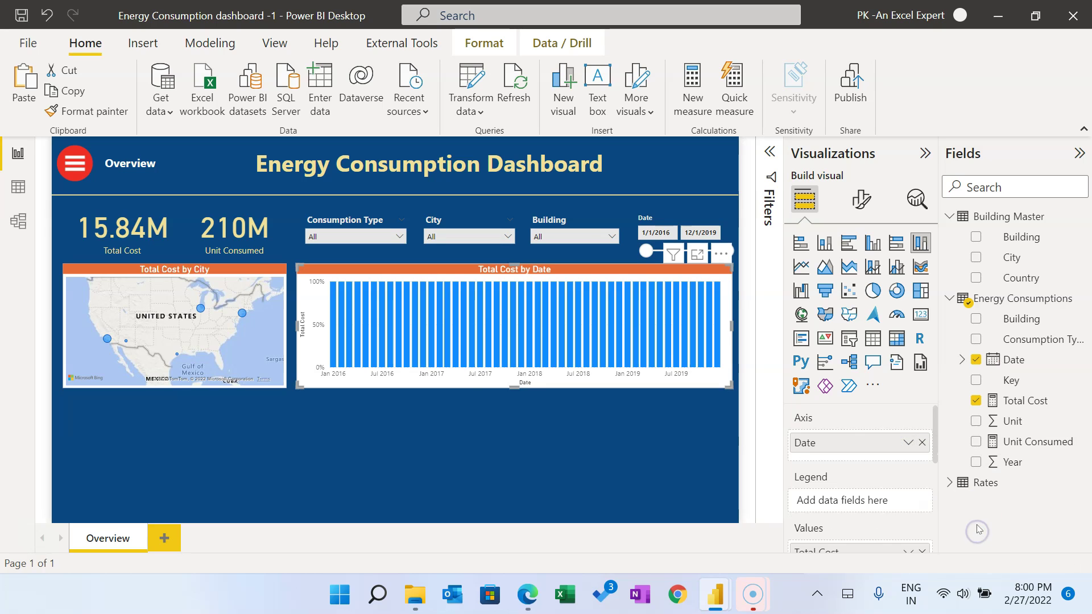
drag(937, 437, 936, 462)
drag(1036, 340, 859, 438)
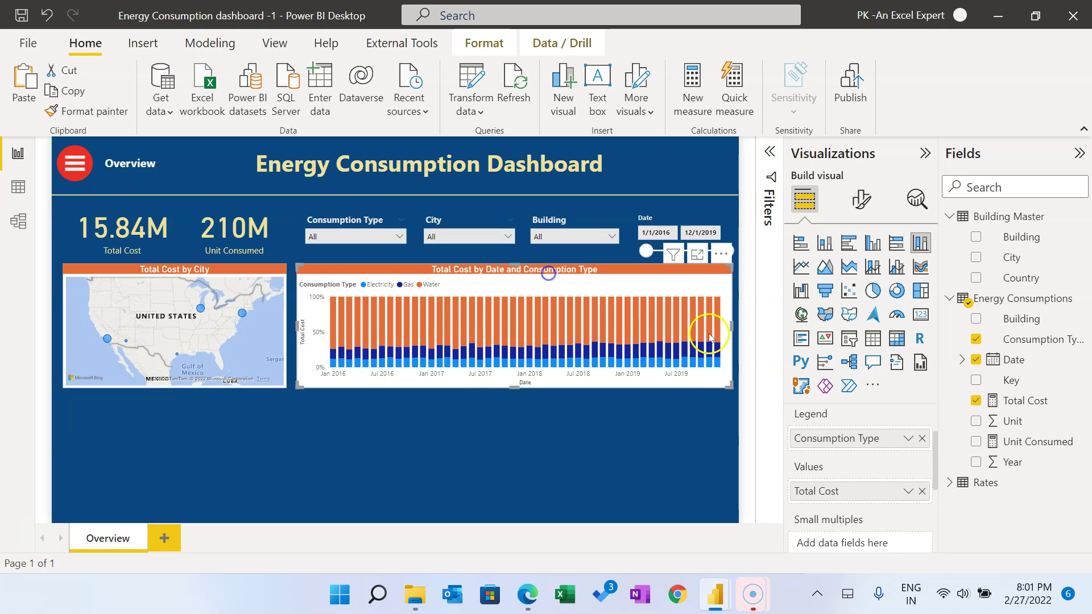
Step: Shift the stacked column chart slightly left and stretch its right edge to the page's right margin
click(654, 418)
click(368, 272)
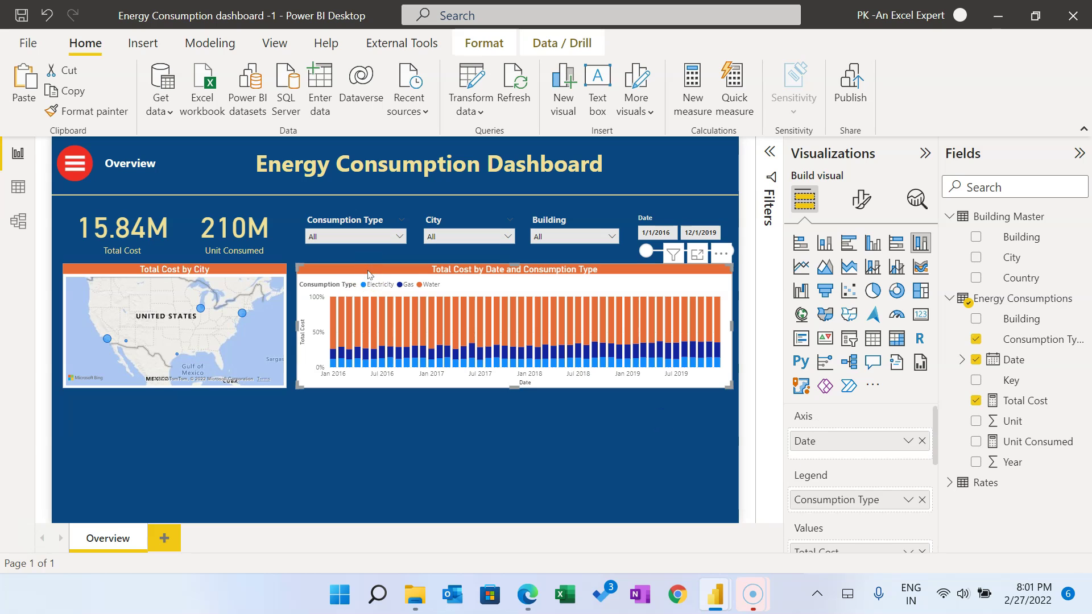
drag(367, 274, 365, 275)
drag(730, 317, 733, 316)
click(329, 427)
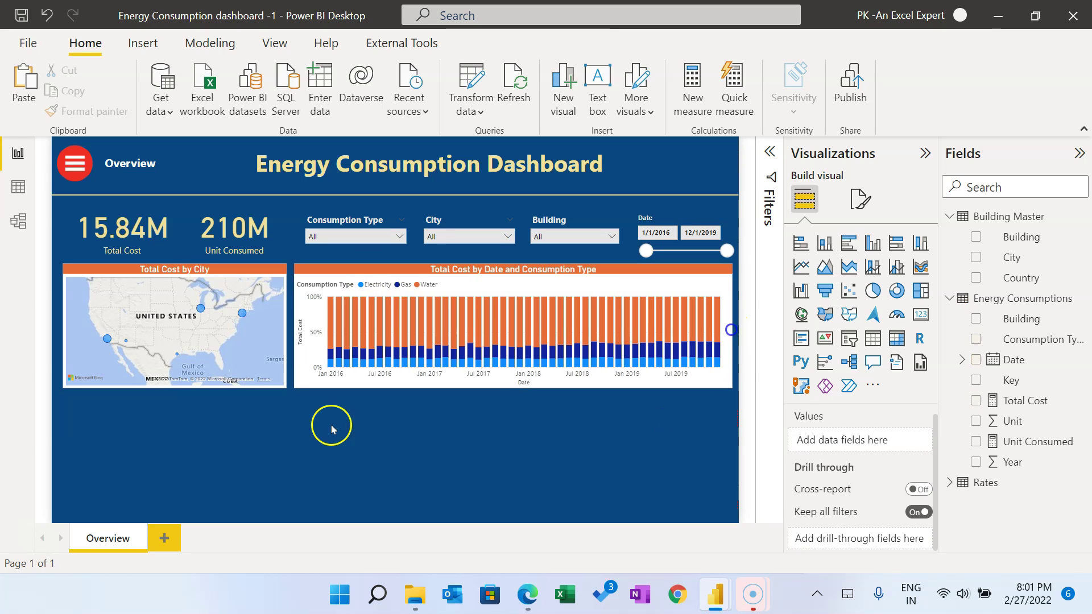
Step: Duplicate the Total Cost by City map and place the copy directly below the original with a small gap
click(190, 269)
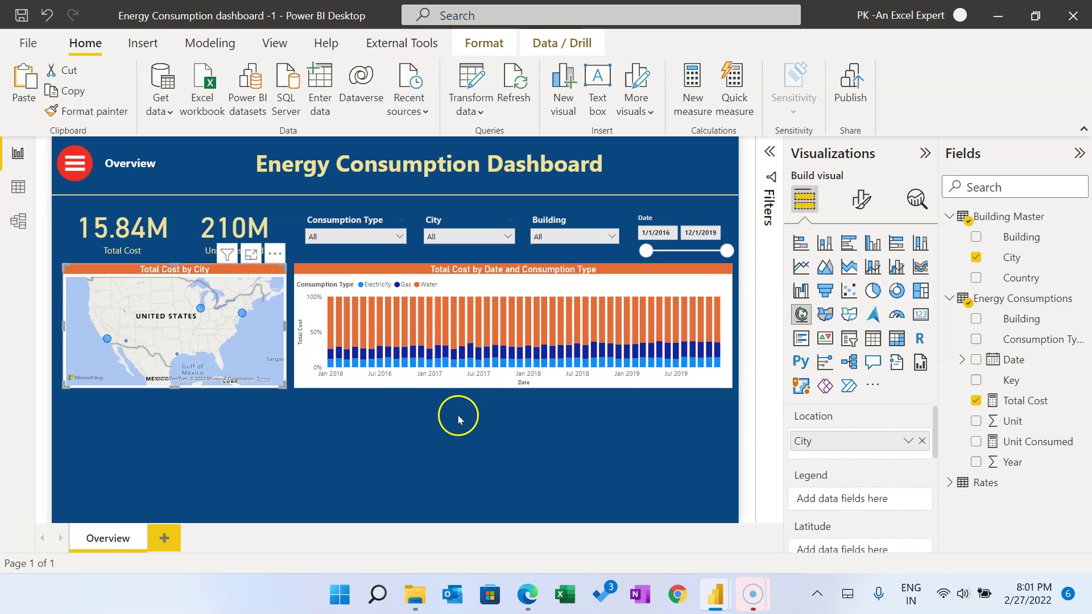
click(445, 424)
key(ctrl+v)
drag(226, 282, 221, 396)
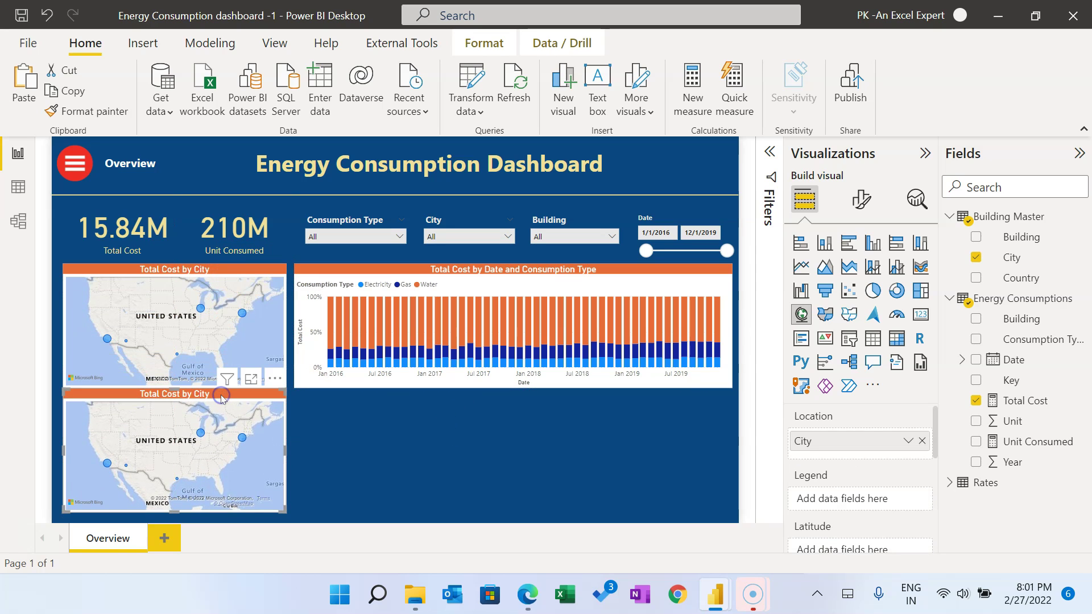
key(Down)
key(Down)
key(Down)
key(Down)
key(Down)
key(Down)
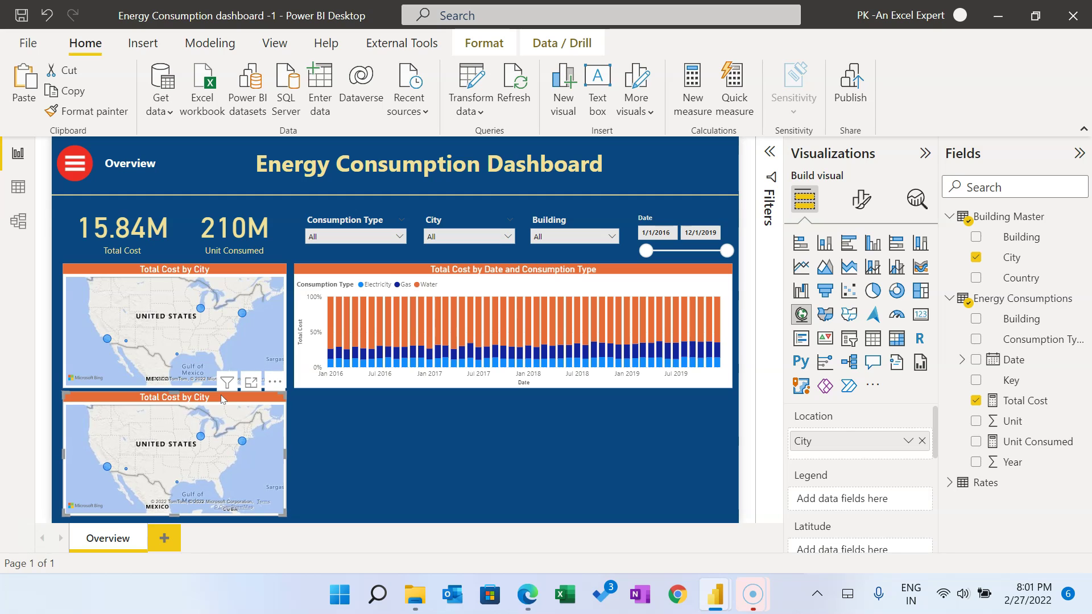
Step: Nudge both Total Cost by City maps slightly to the left
key(Left)
key(Left)
key(Left)
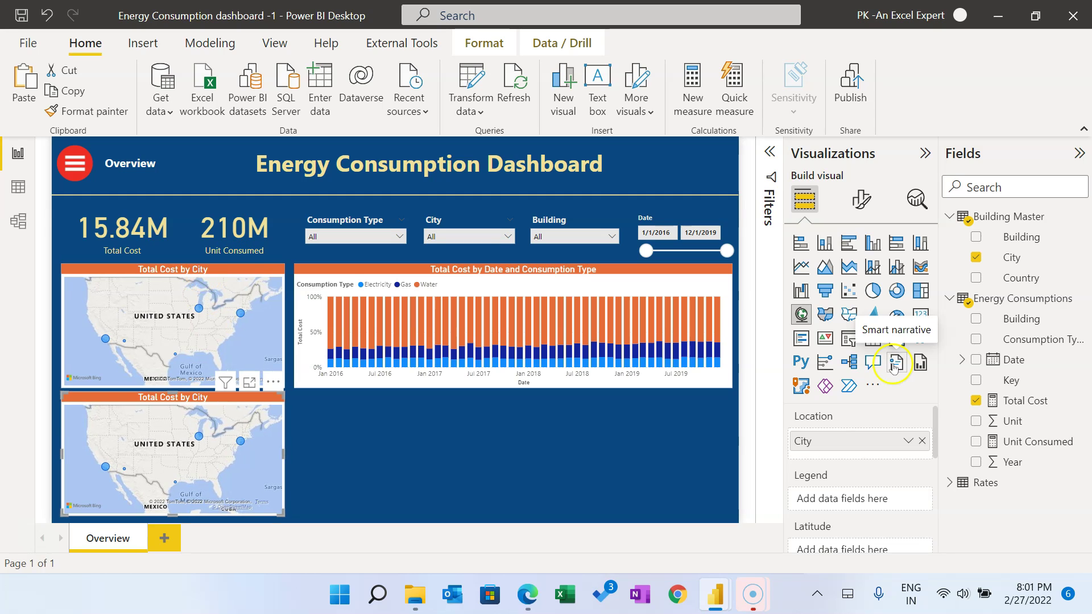
Step: Convert the lower map copy to a Smart narrative visual
click(897, 364)
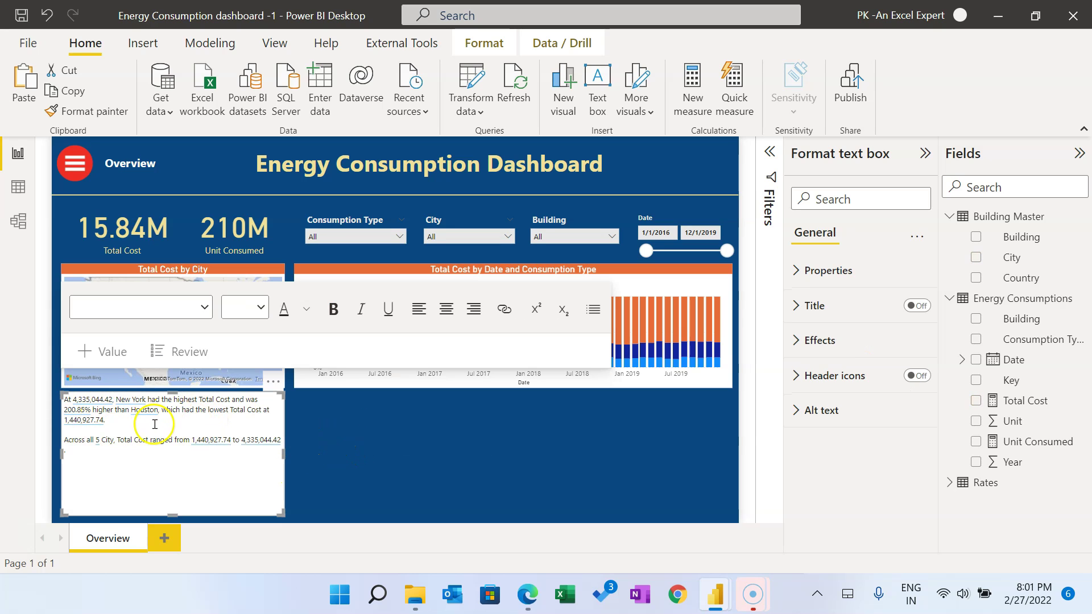
click(155, 425)
key(Return)
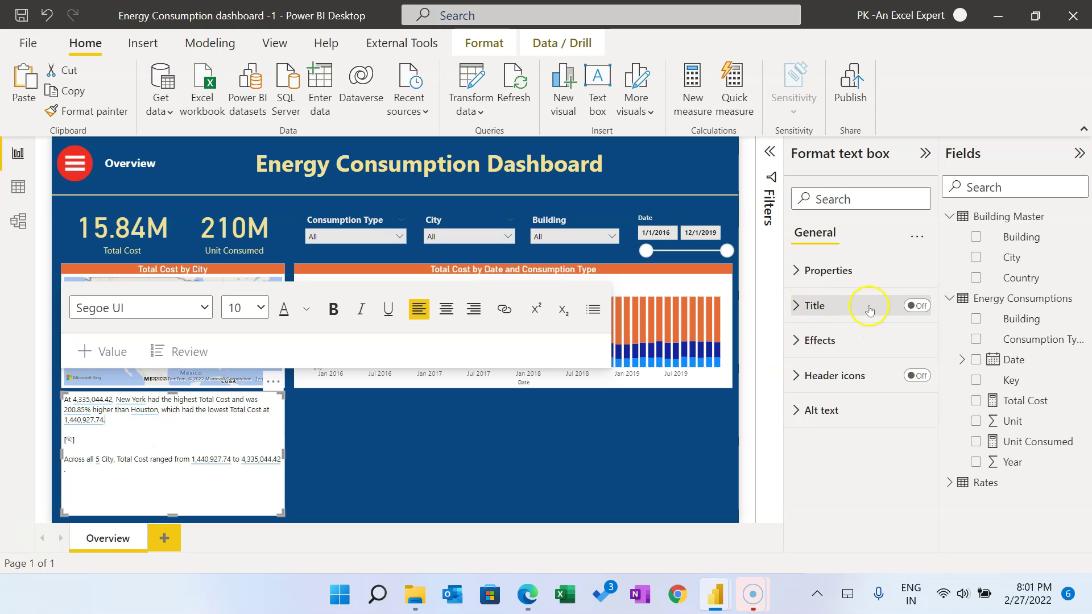
Step: Turn on the Smart narrative's title and set its text to "Summary"
click(917, 305)
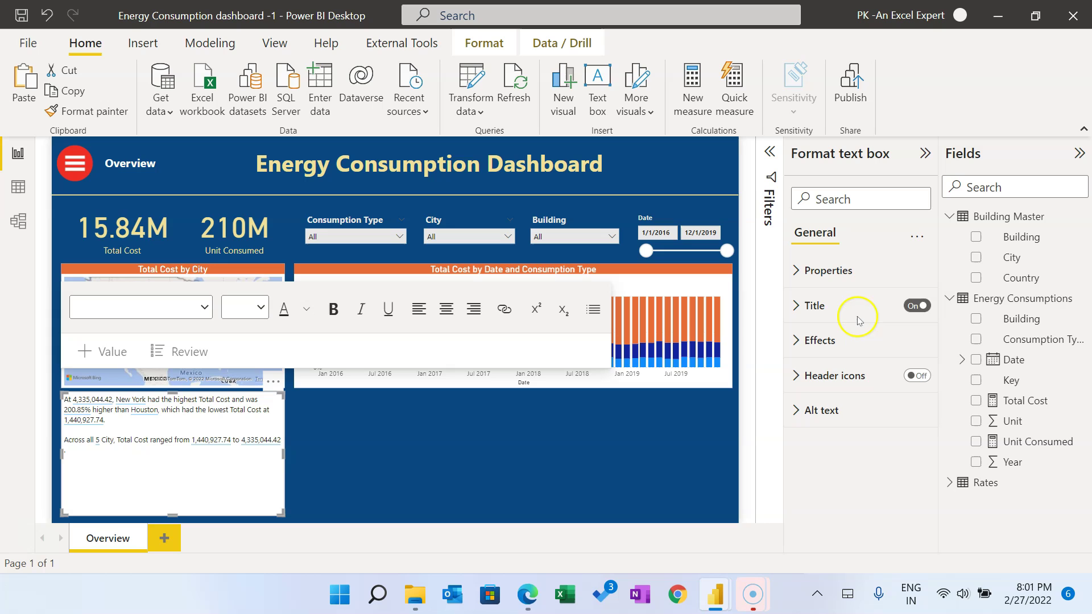
click(858, 318)
click(838, 361)
text(Summary)
click(154, 407)
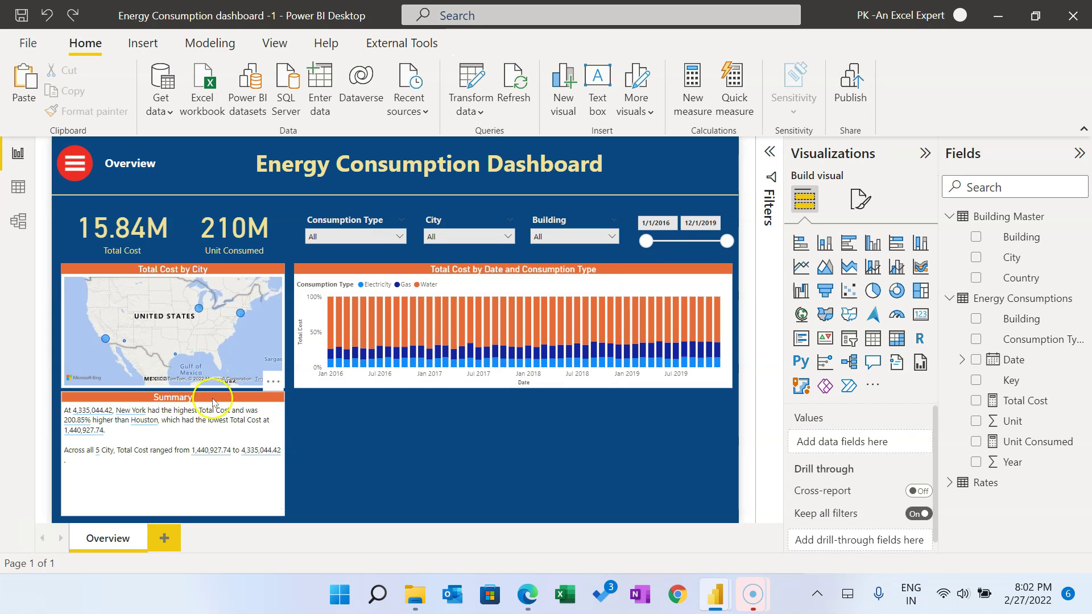
Step: Check how the Summary and the other visuals respond to selecting New York on the map, and clear the selection
click(241, 315)
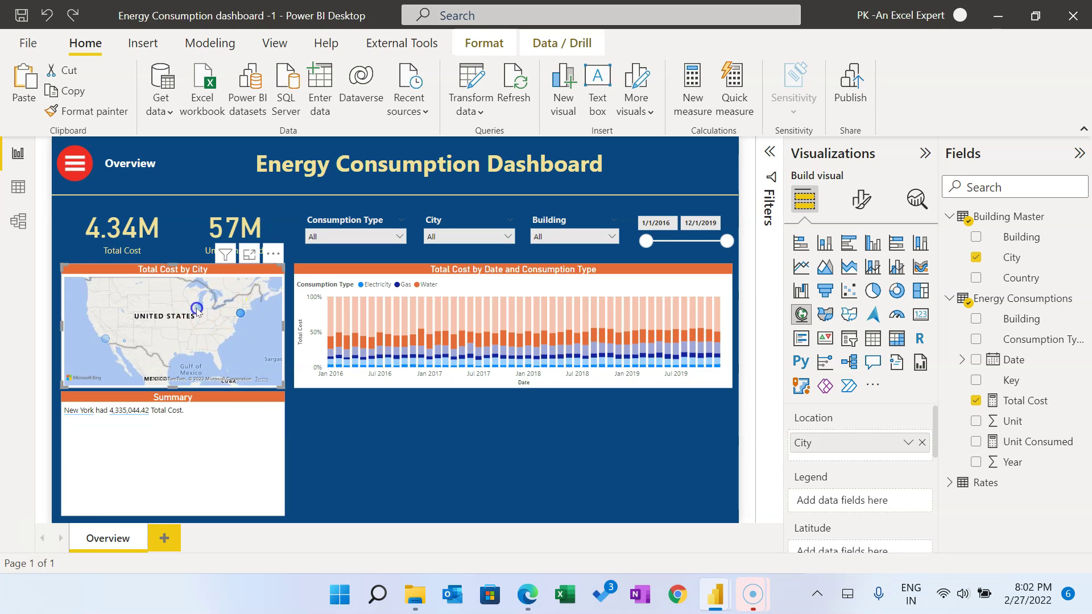
click(277, 404)
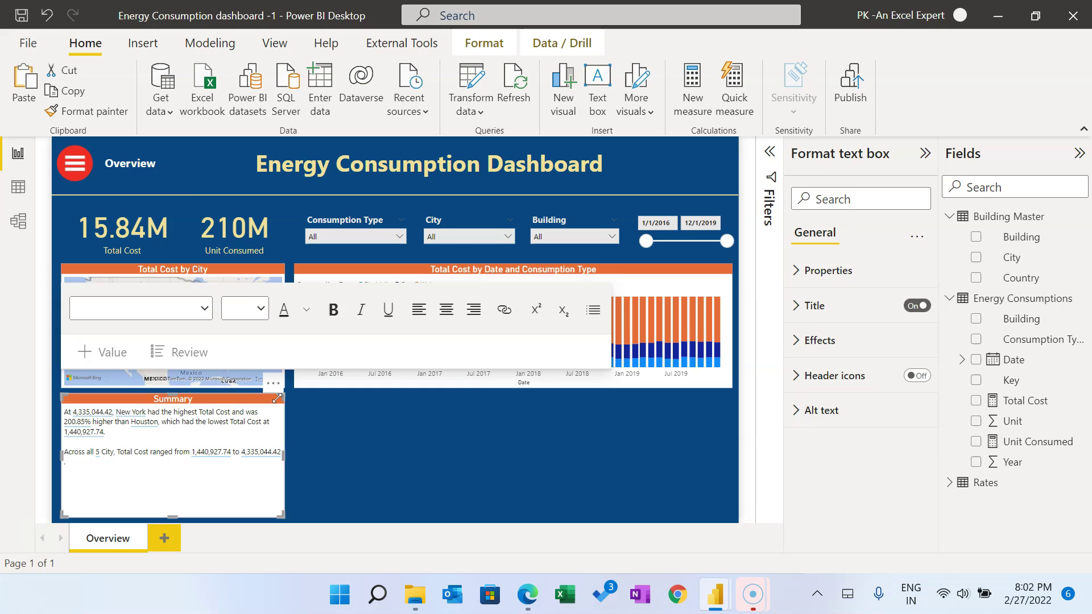
click(446, 431)
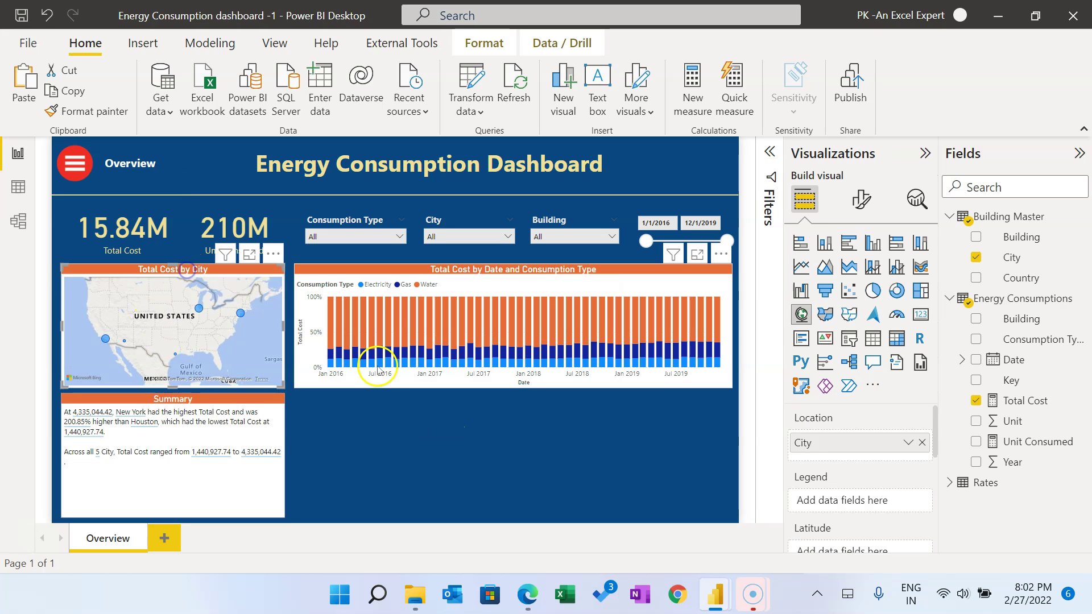
Step: Duplicate the Total Cost by City map and place the copy beside the Summary, aligned with the column chart's left edge
click(387, 406)
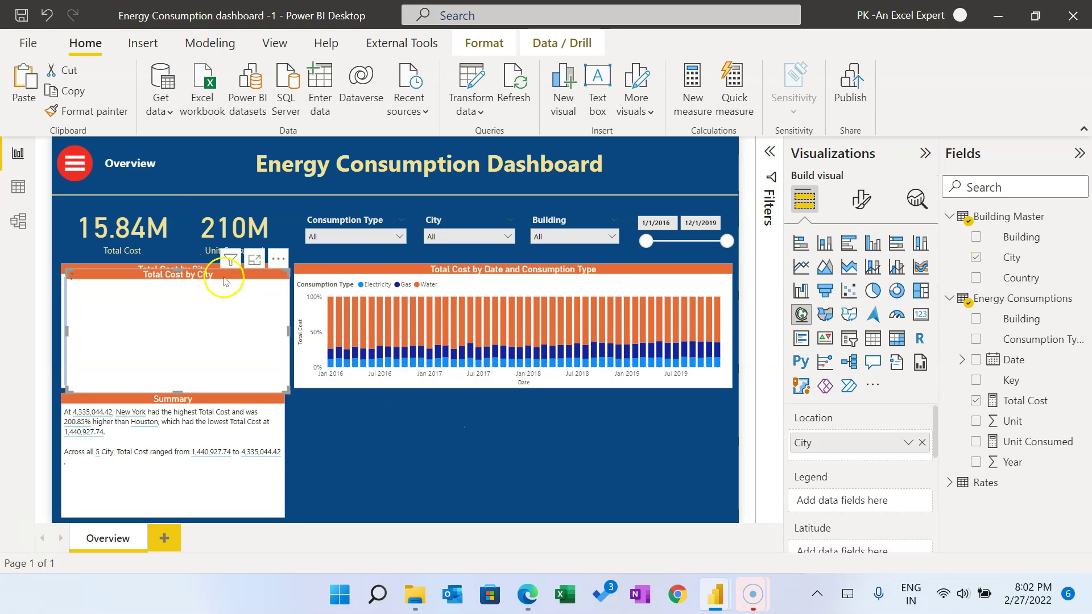
drag(188, 270, 416, 399)
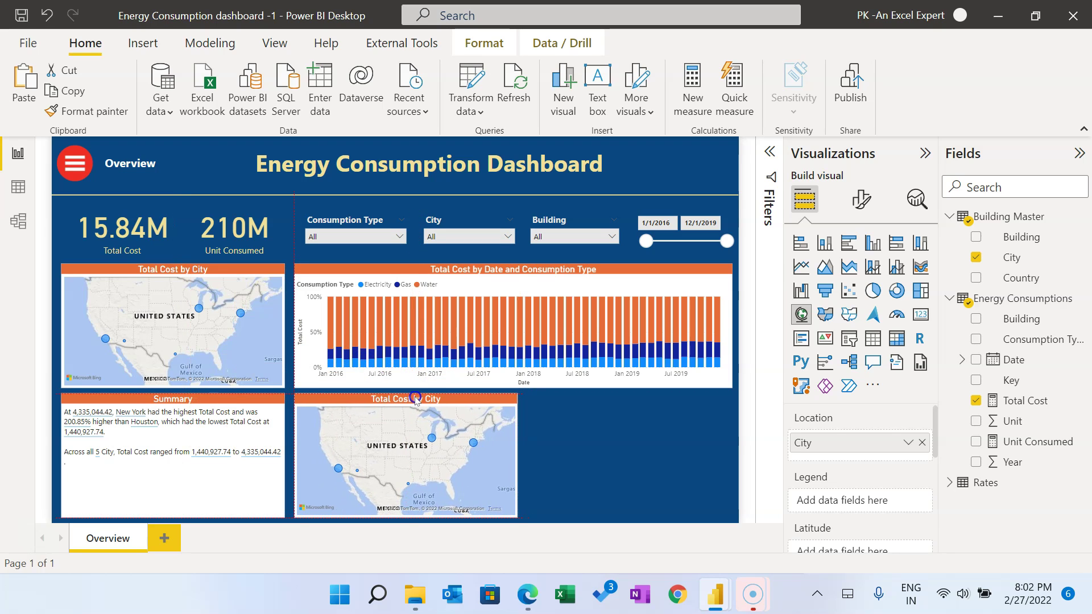
click(417, 400)
drag(417, 400, 416, 400)
click(643, 423)
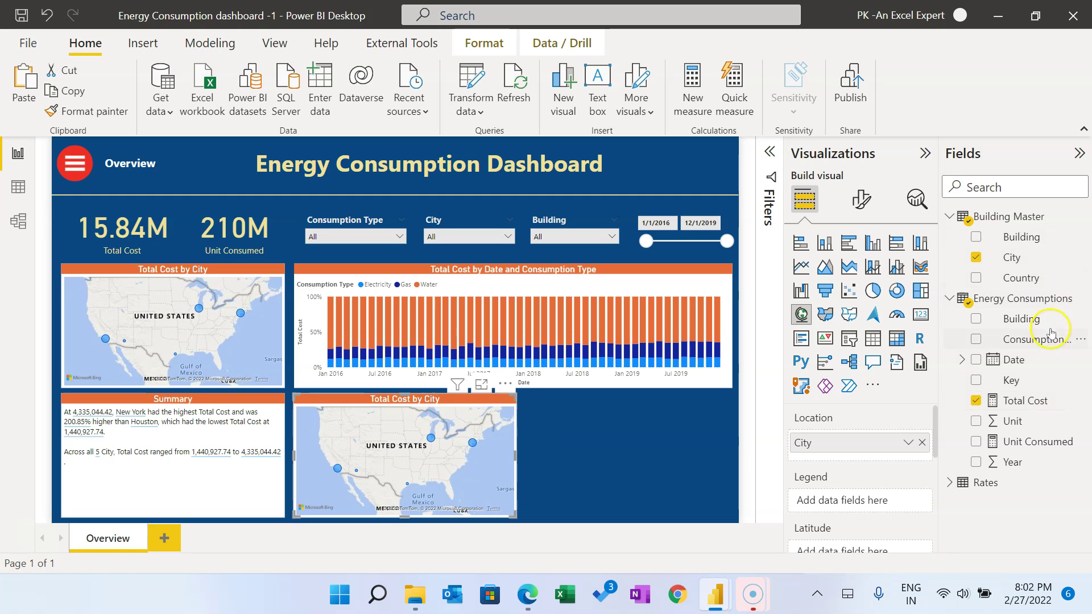
Step: Replace City with Consumption Type in the new map copy and convert it to a donut chart
drag(1035, 341, 881, 458)
click(922, 442)
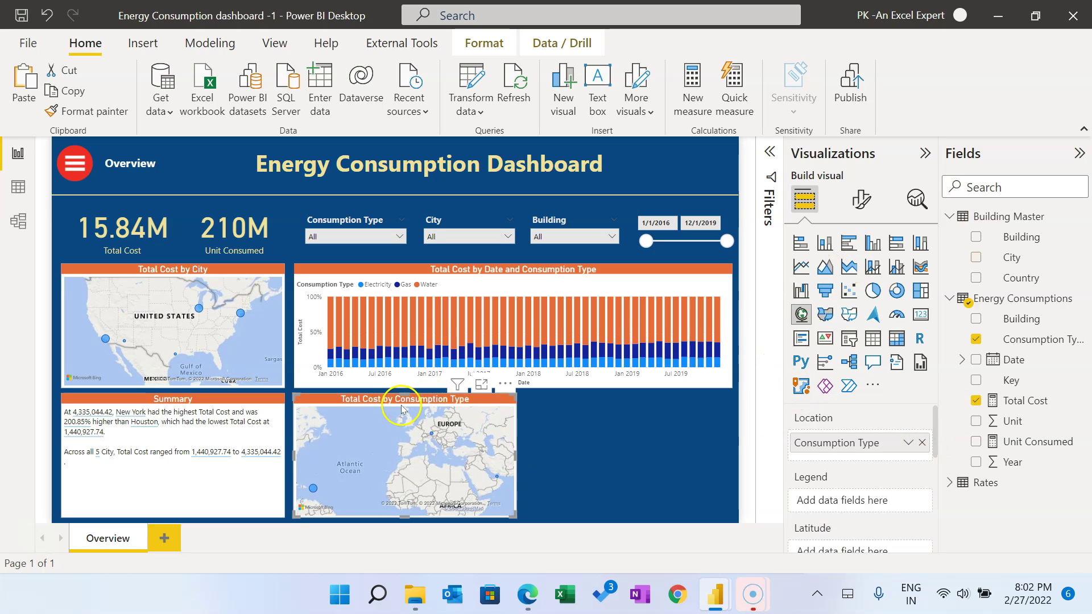
click(896, 291)
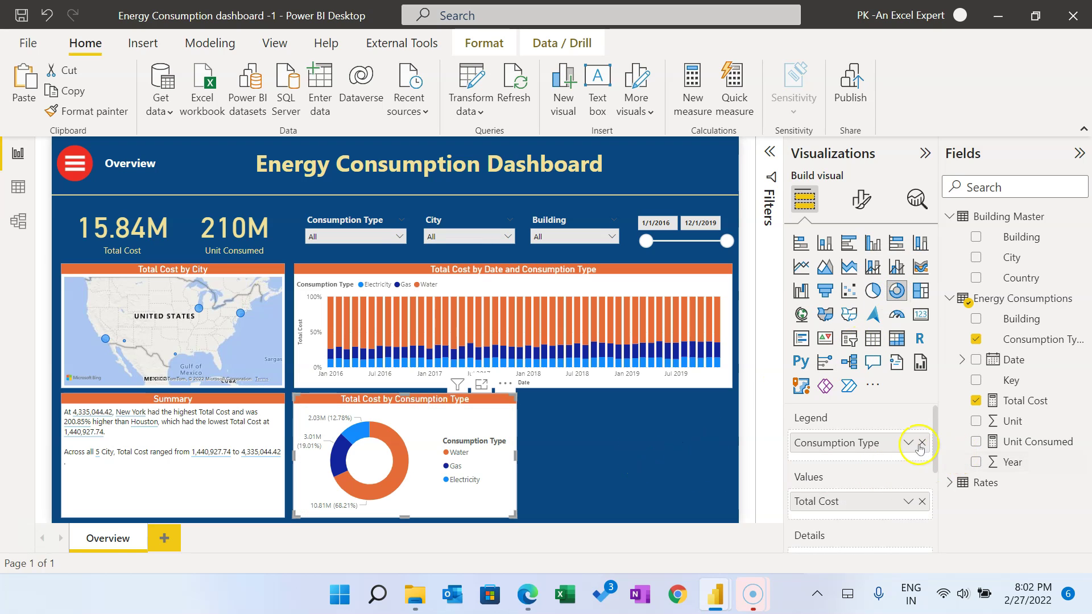
Step: Replace Total Cost with Unit Consumed as the donut chart's value
drag(937, 436, 938, 462)
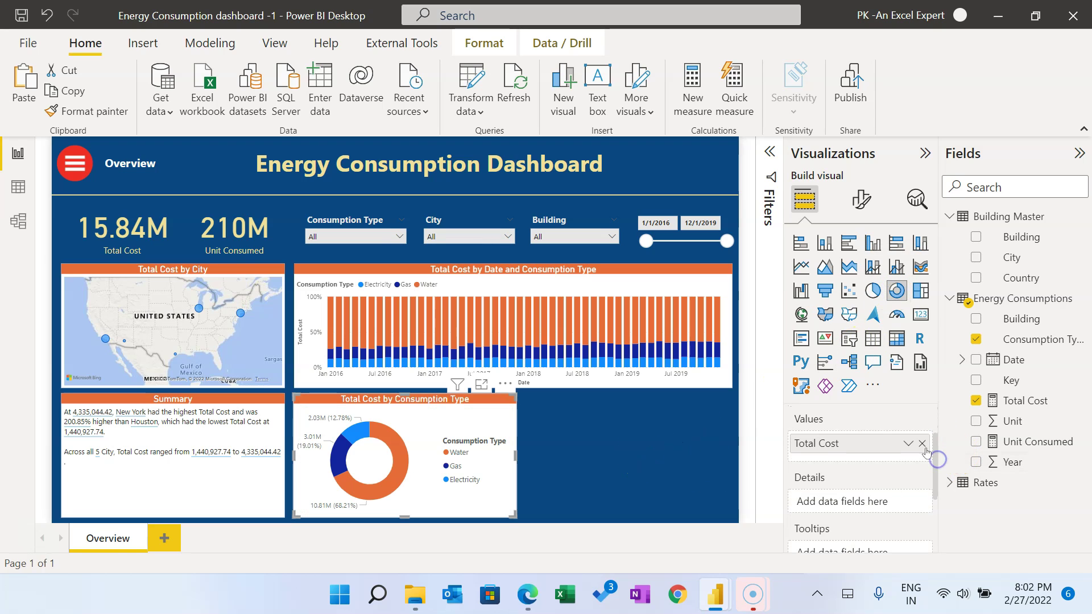
click(923, 444)
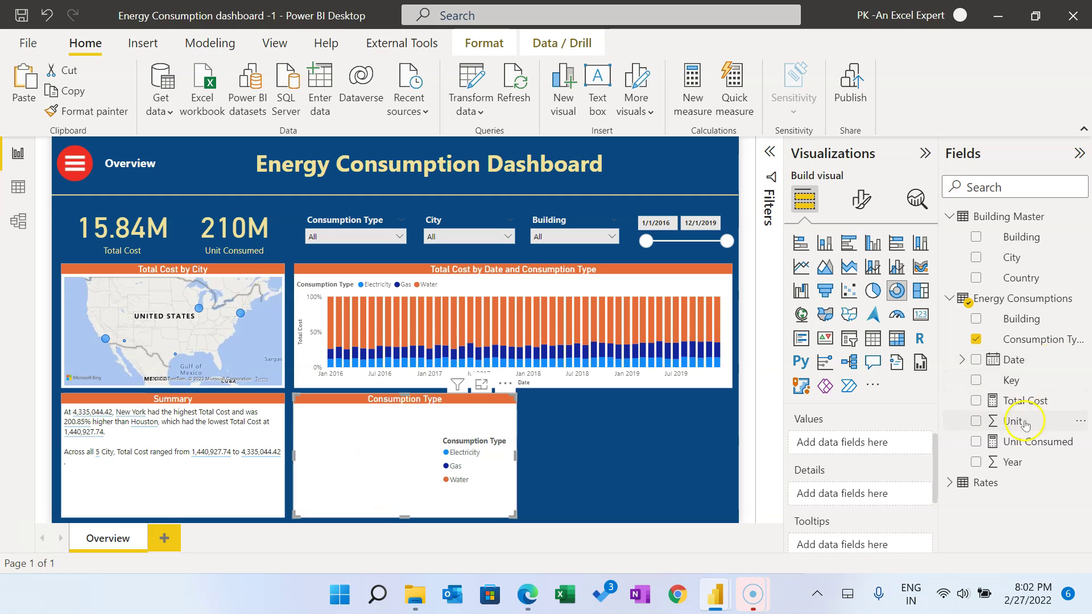
drag(1035, 446, 841, 444)
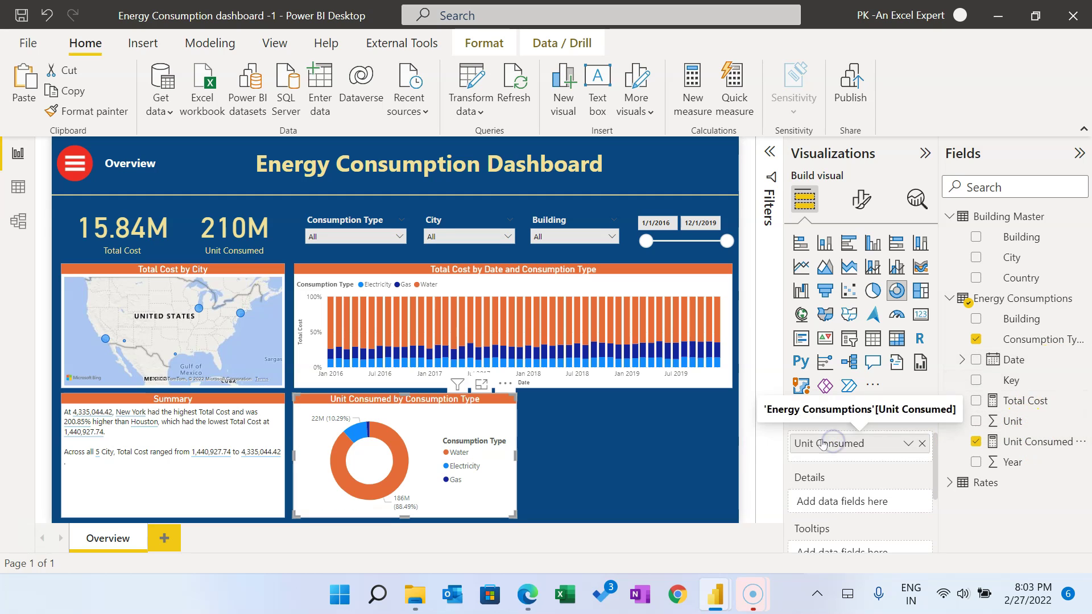
click(641, 441)
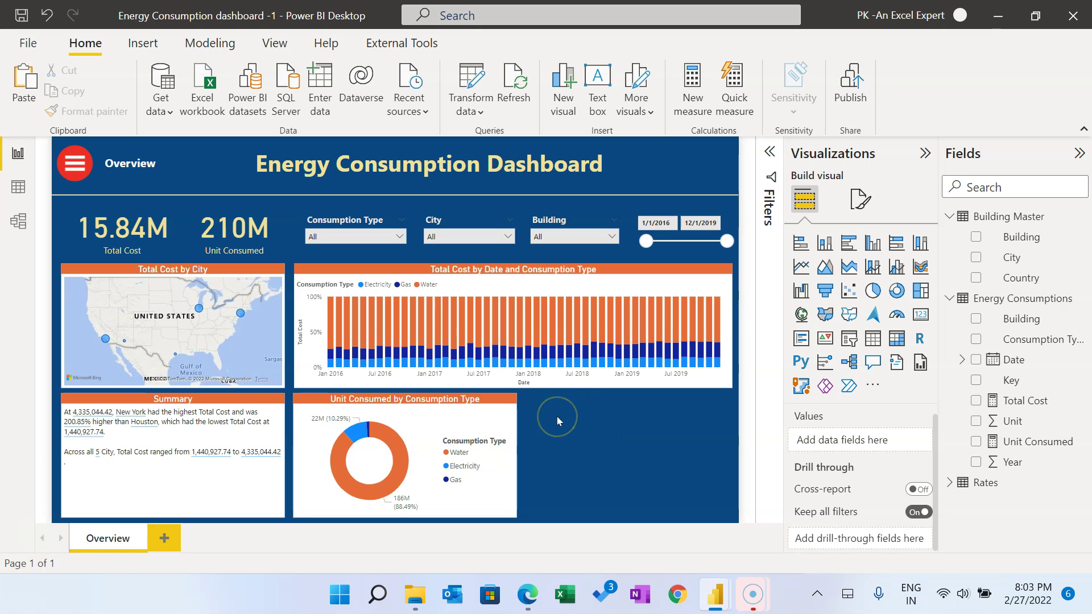
Step: Find the Infographic Designer visual in the Power BI visuals gallery and open its details
click(874, 386)
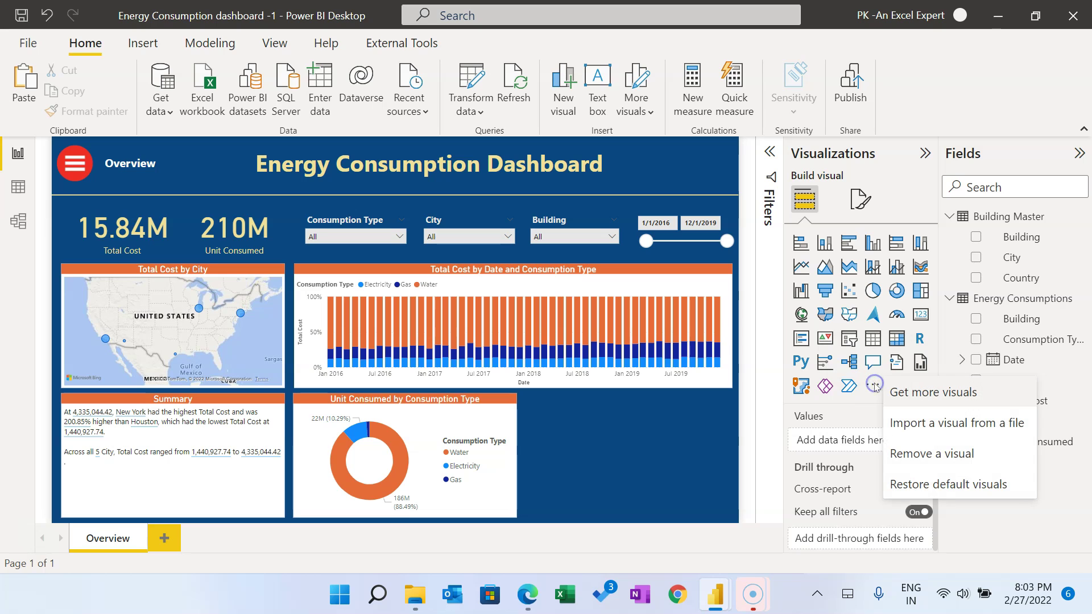
click(953, 399)
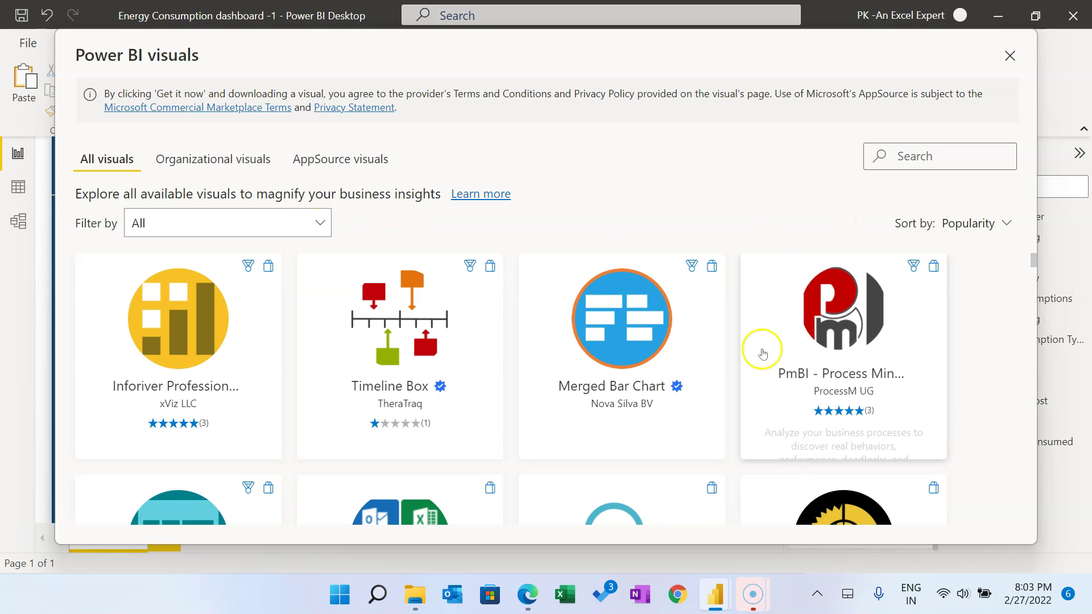
scroll(762, 401, down, 2)
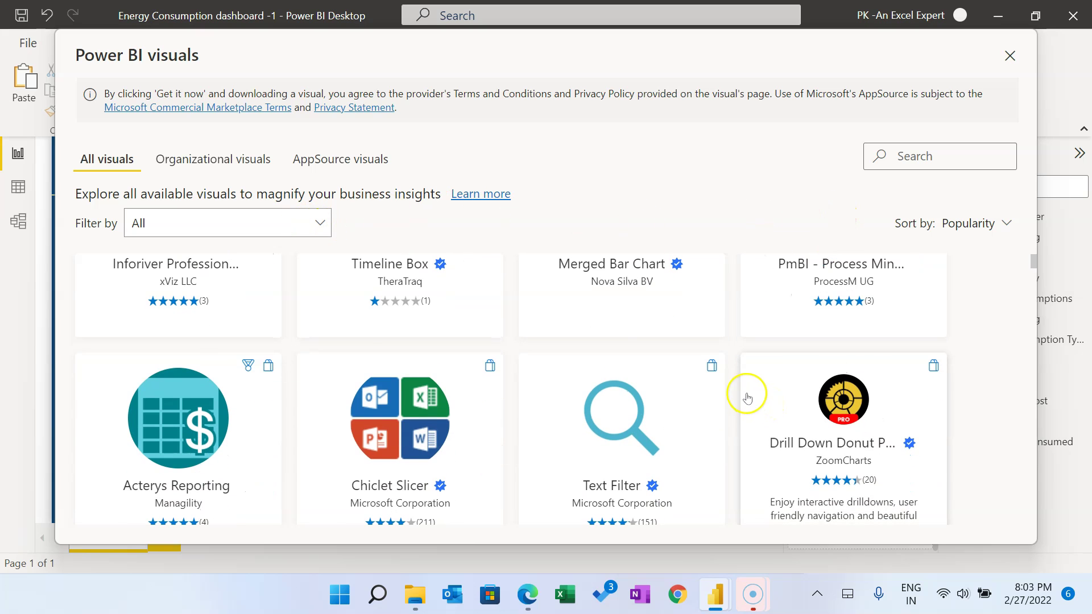
scroll(747, 397, up, 2)
scroll(721, 280, down, 6)
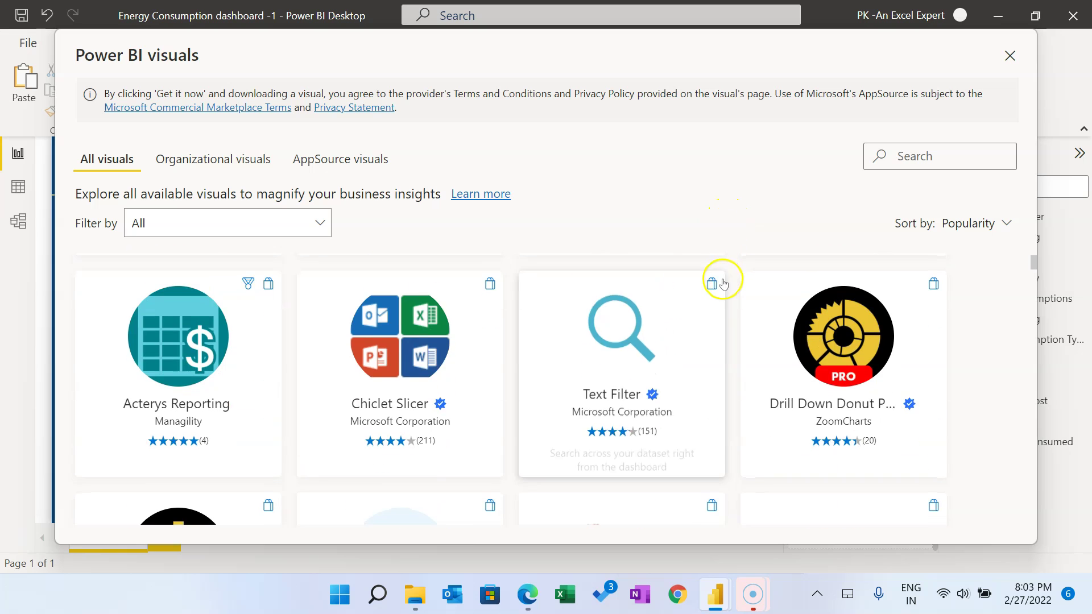
scroll(471, 322, up, 4)
scroll(483, 322, up, 2)
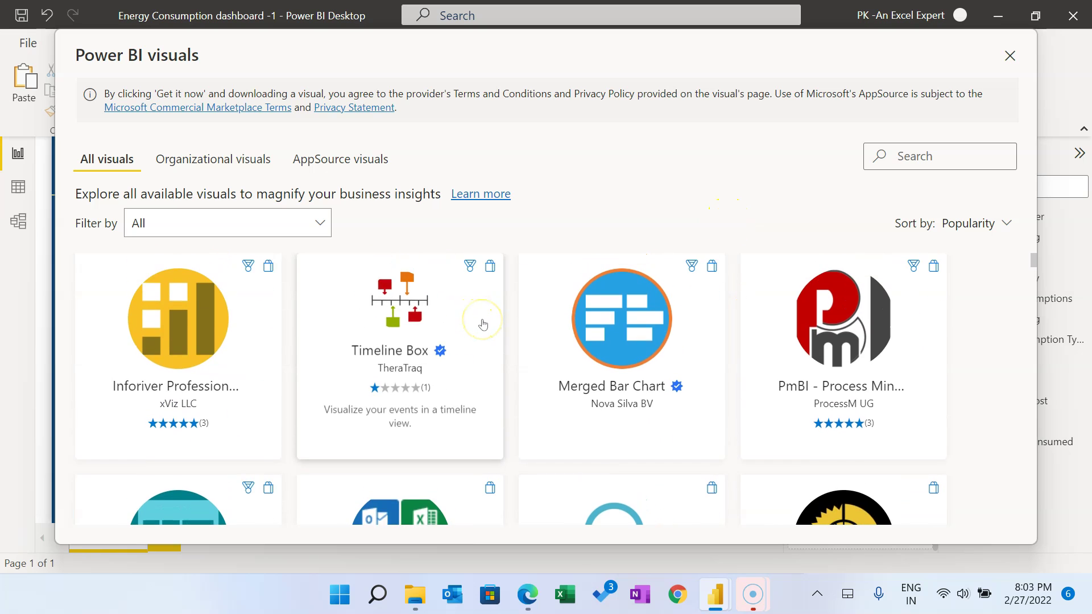
scroll(483, 324, down, 3)
scroll(466, 404, down, 1)
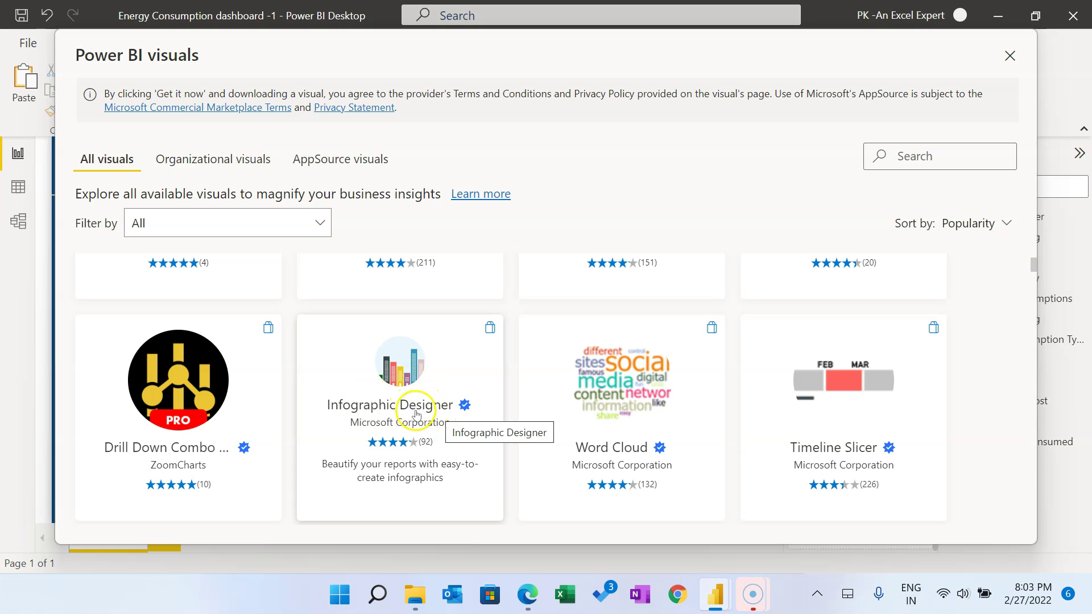
mouse_move(398, 422)
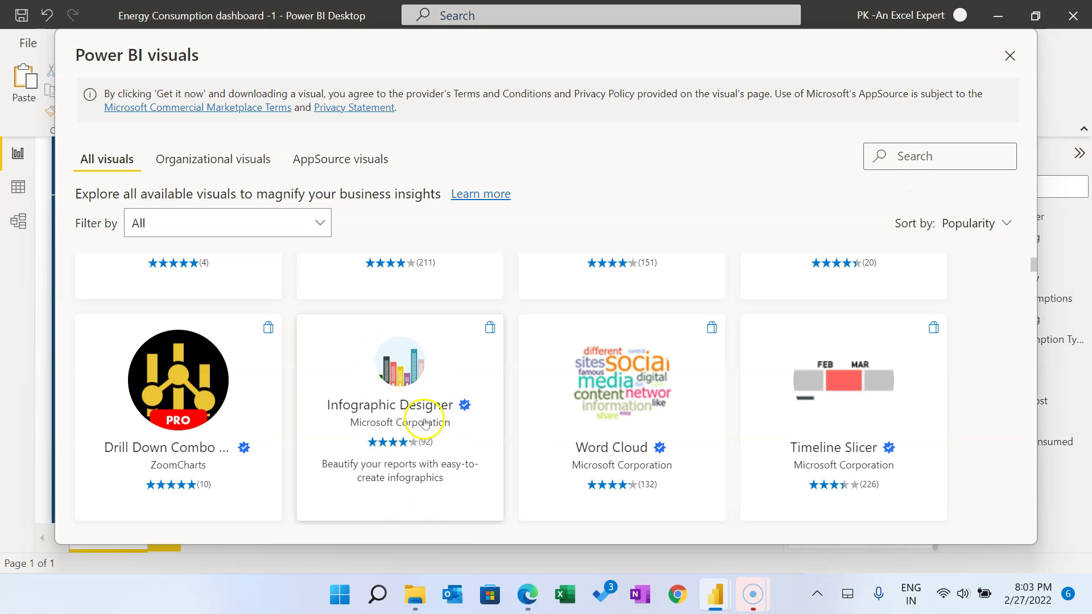
click(411, 414)
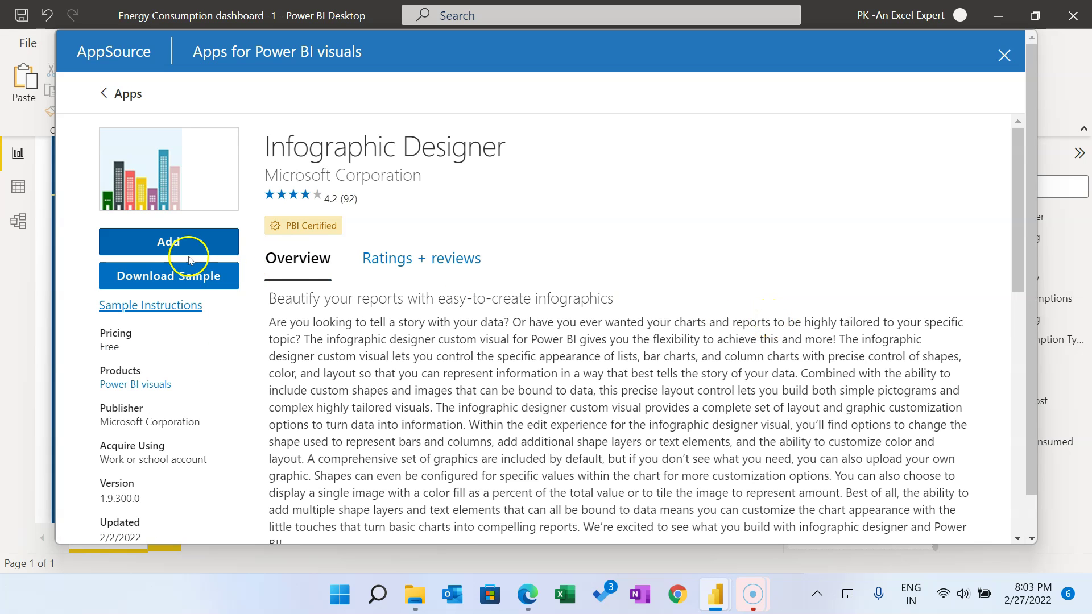
Step: Add the Infographic Designer visual from AppSource to the report
click(181, 243)
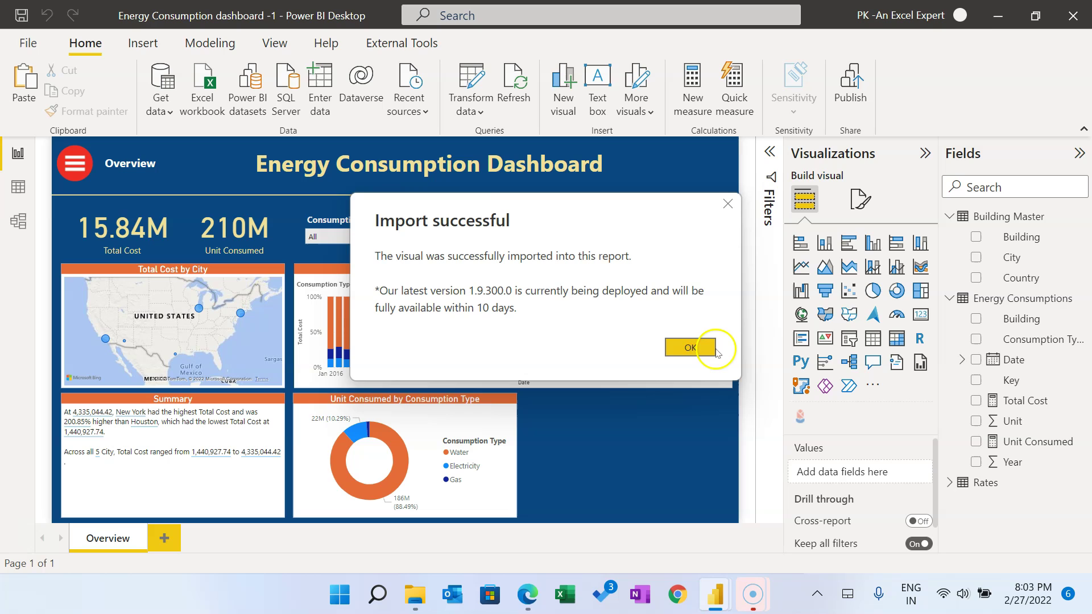
click(703, 351)
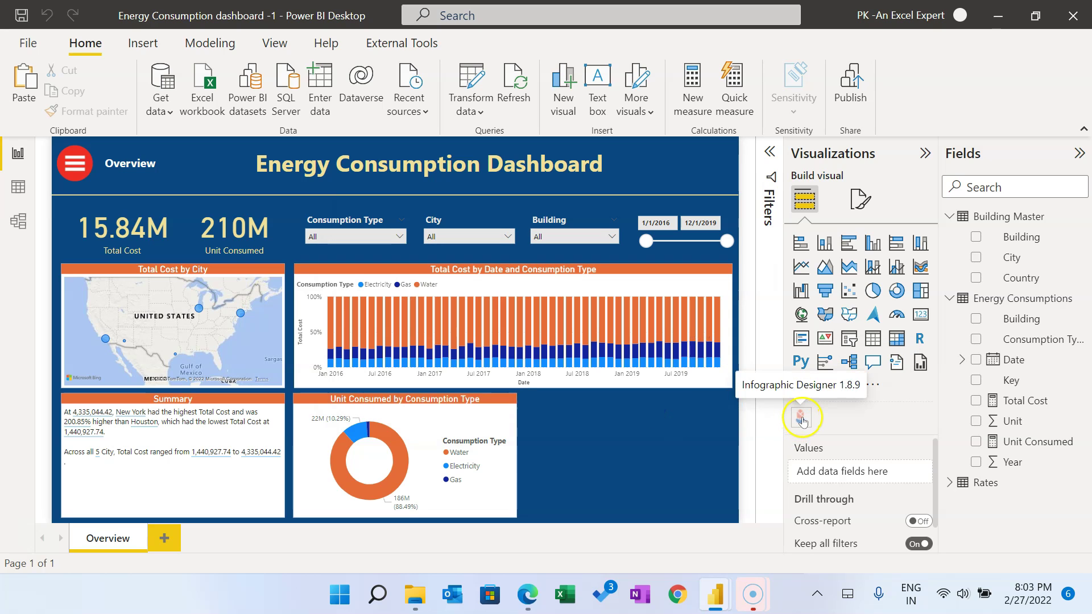
Step: Narrow the Unit Consumed by Consumption Type donut chart and place a copy of it in the empty space beside it
click(516, 457)
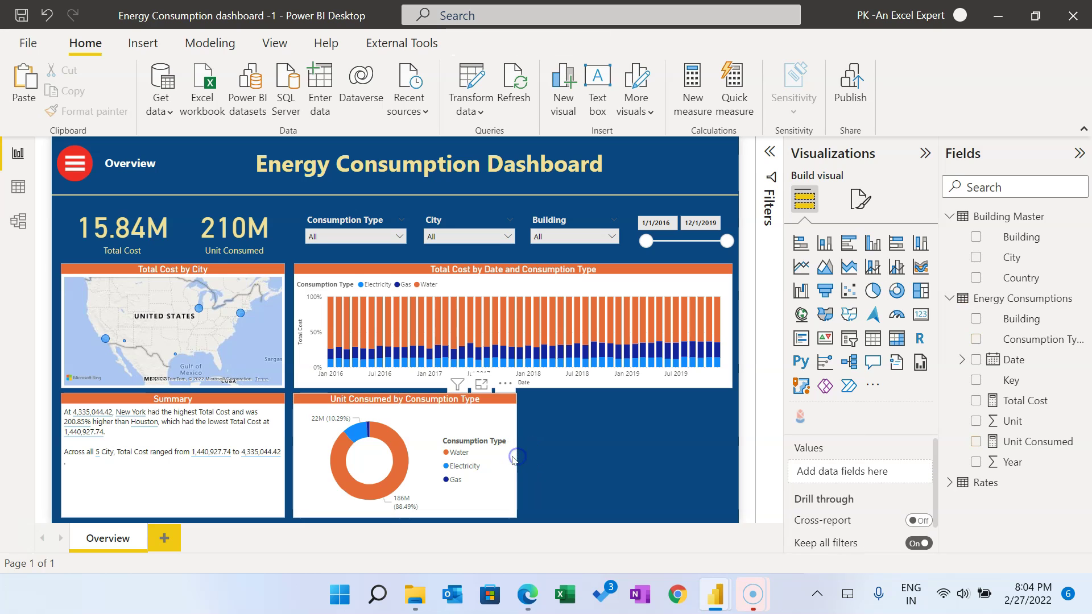
drag(515, 460, 495, 461)
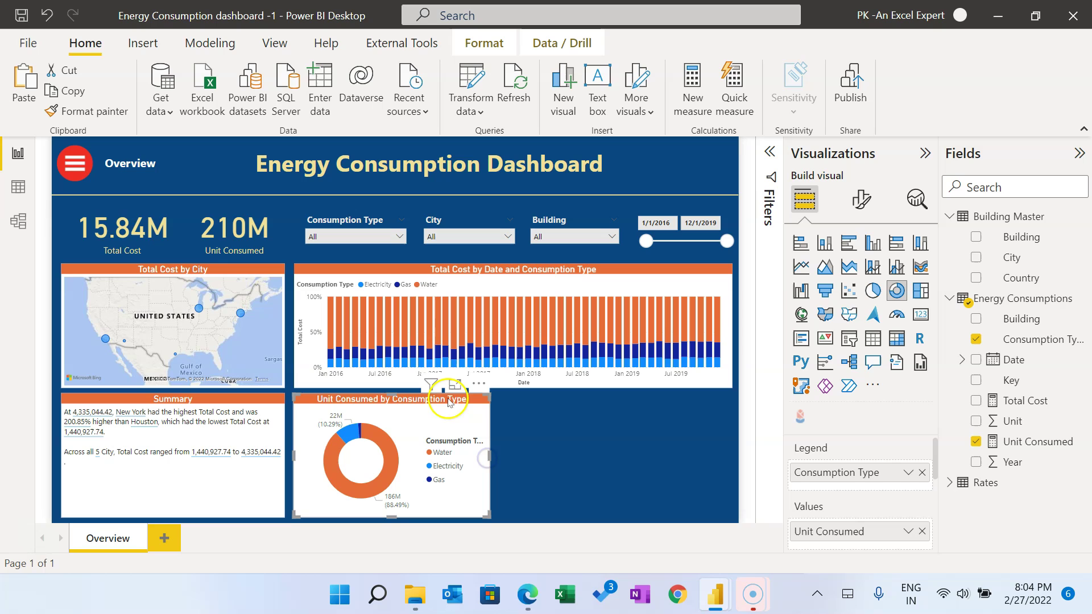
click(595, 432)
key(ctrl+v)
drag(487, 429, 731, 455)
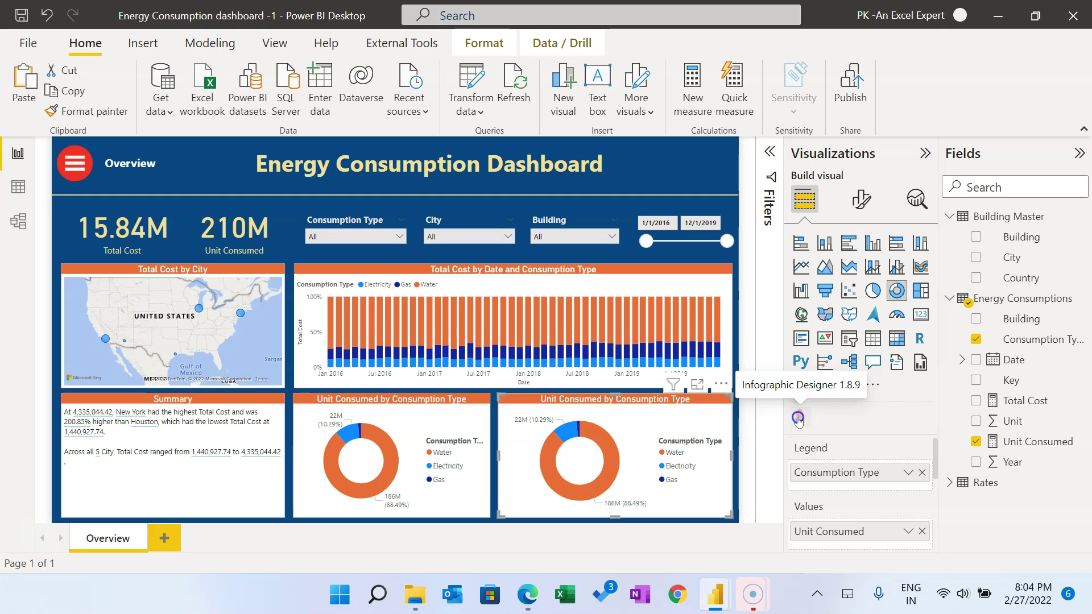
Step: Convert the copied donut chart to an Infographic Designer visual and replace its category with Building from Energy Consumptions
click(798, 418)
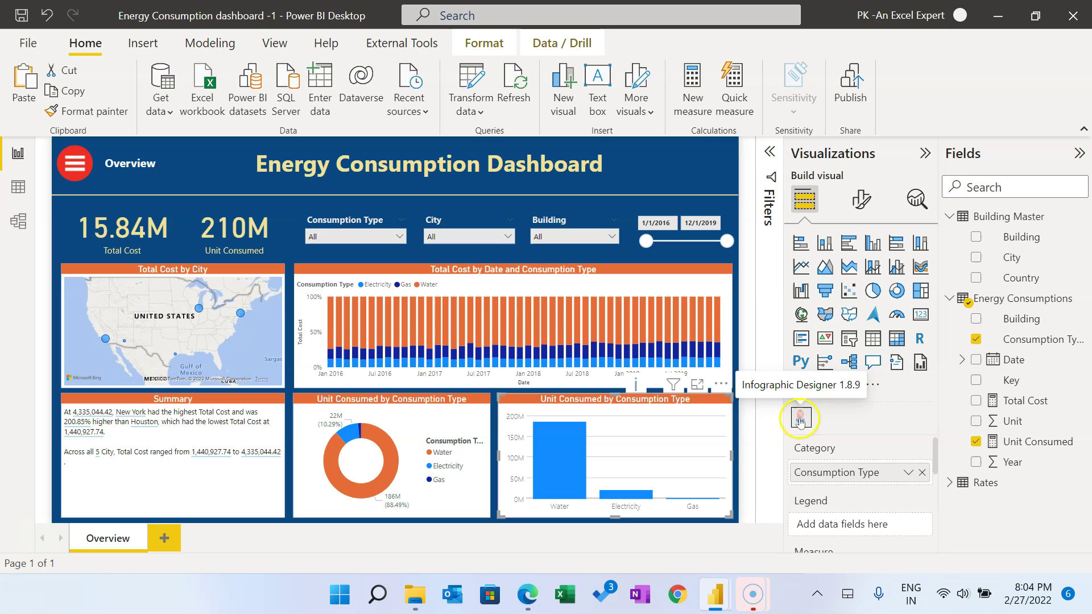
click(922, 476)
drag(1019, 319, 871, 472)
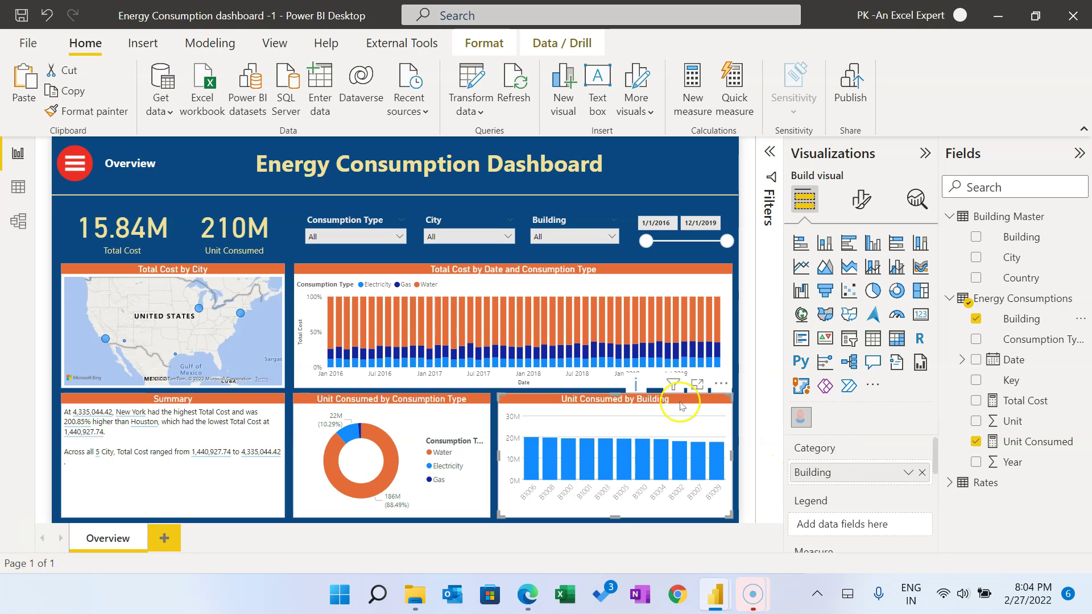
Step: In the Mark Designer, replace the default bar shape of the Unit Consumed by Building chart with the Biz & Tech building shape
click(697, 385)
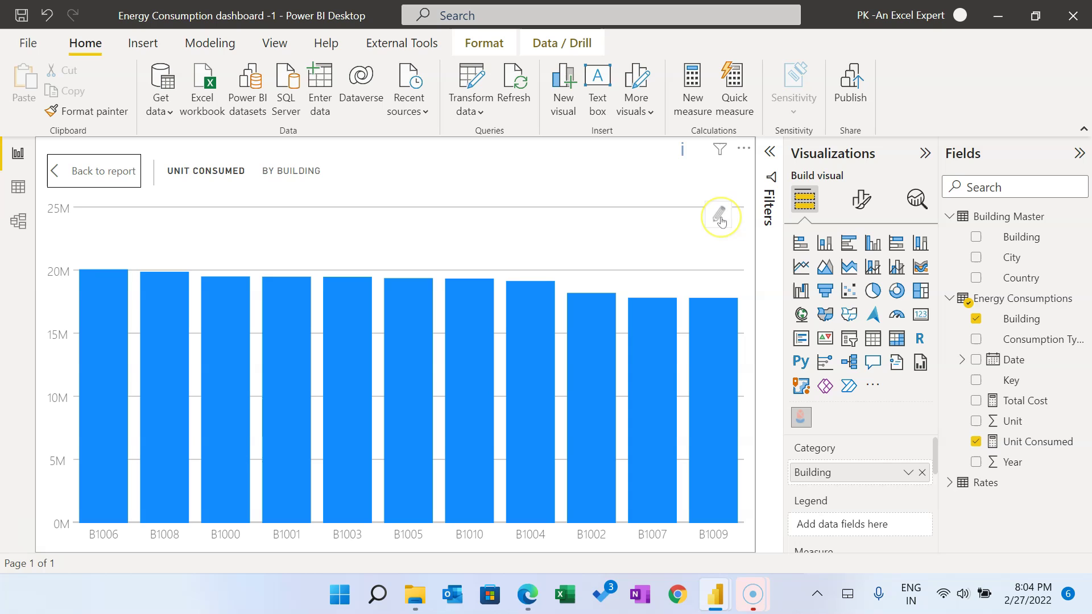
click(721, 217)
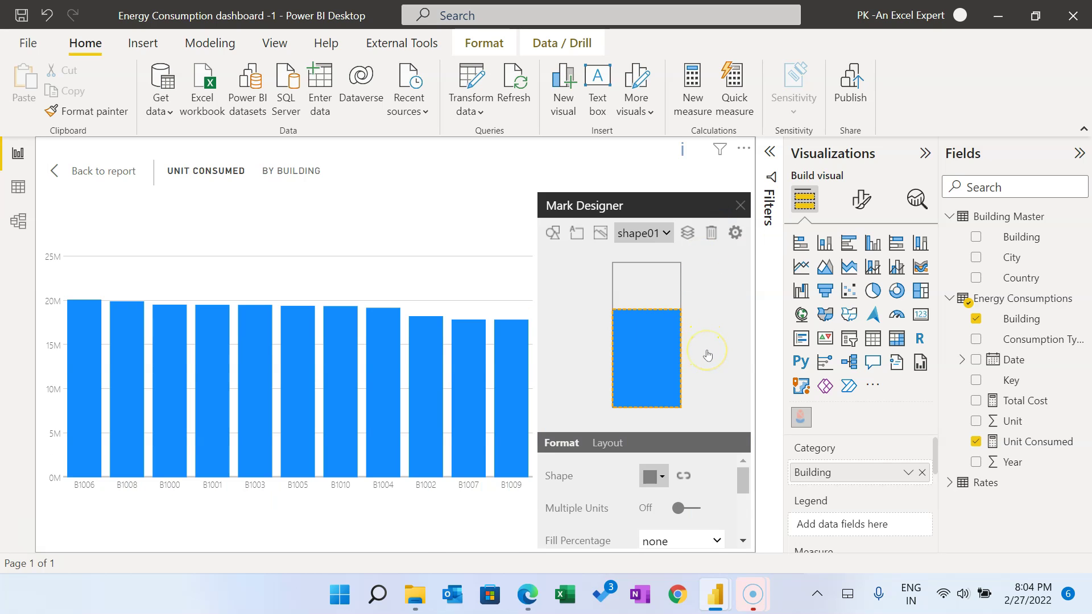
click(711, 234)
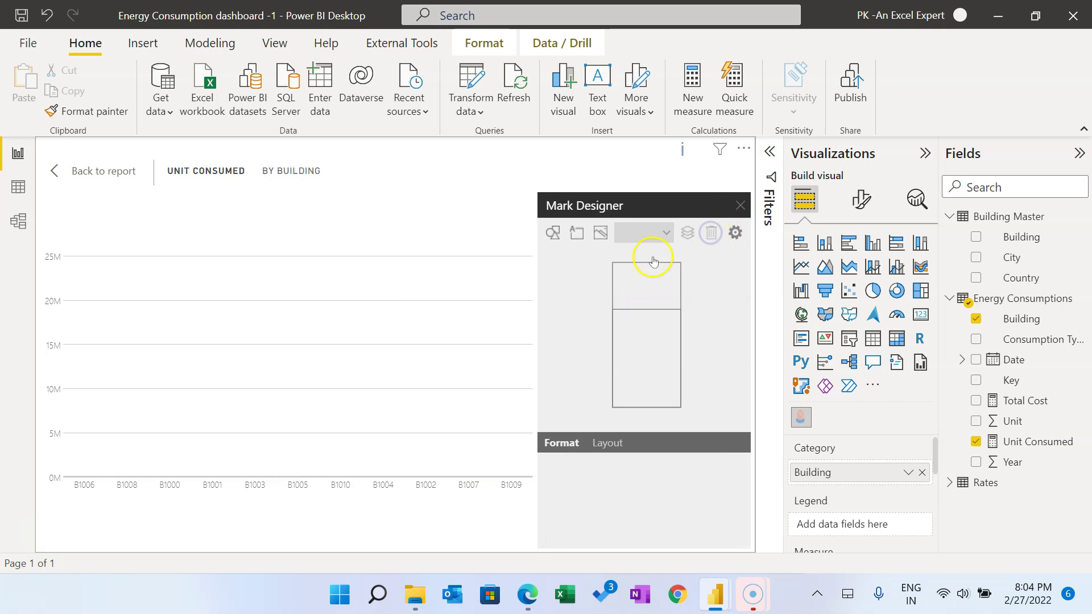
click(554, 233)
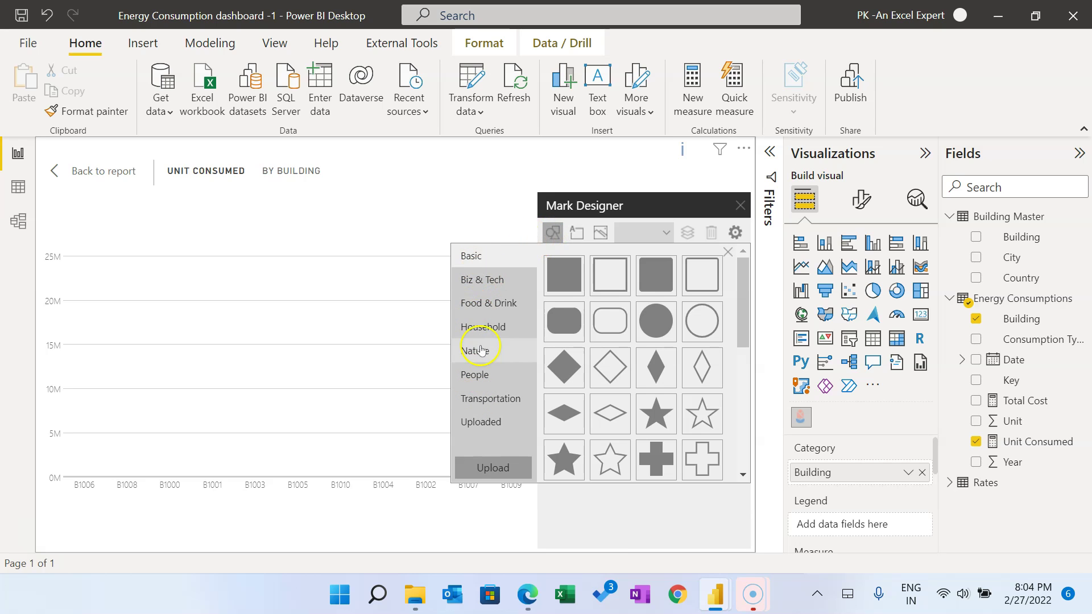
click(481, 282)
click(563, 412)
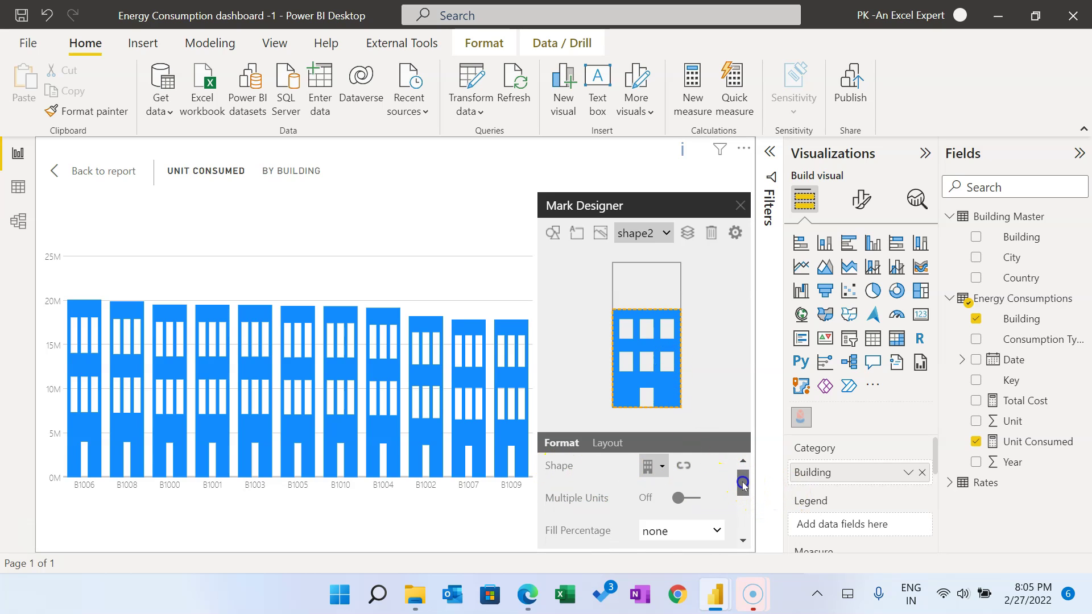
Step: Turn on Multiple Units for the building shape, set its value color to dark reddish brown, and return to the report
click(703, 512)
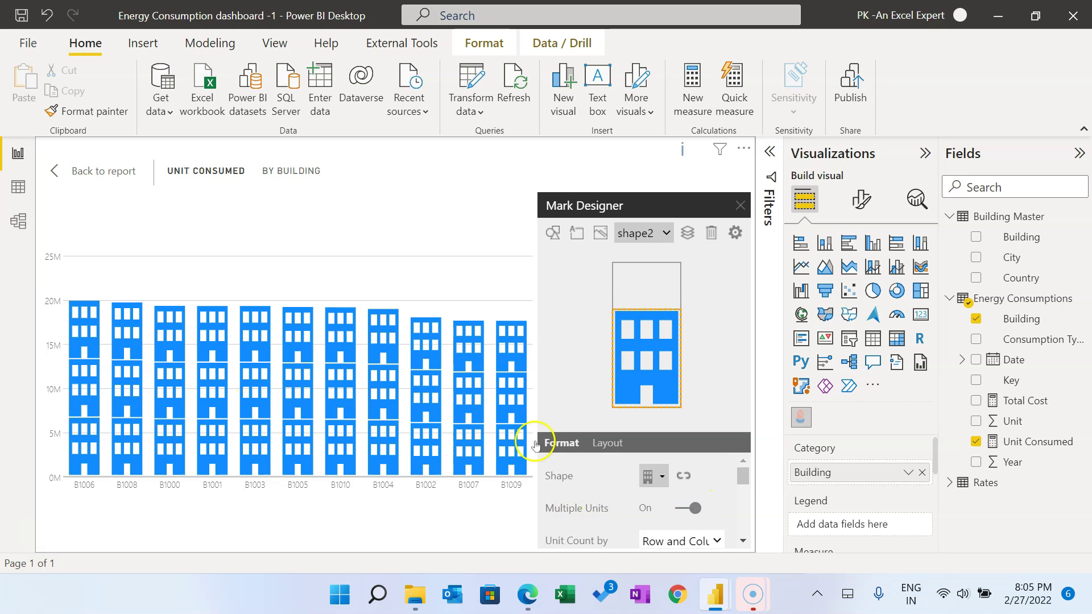
drag(743, 477, 742, 512)
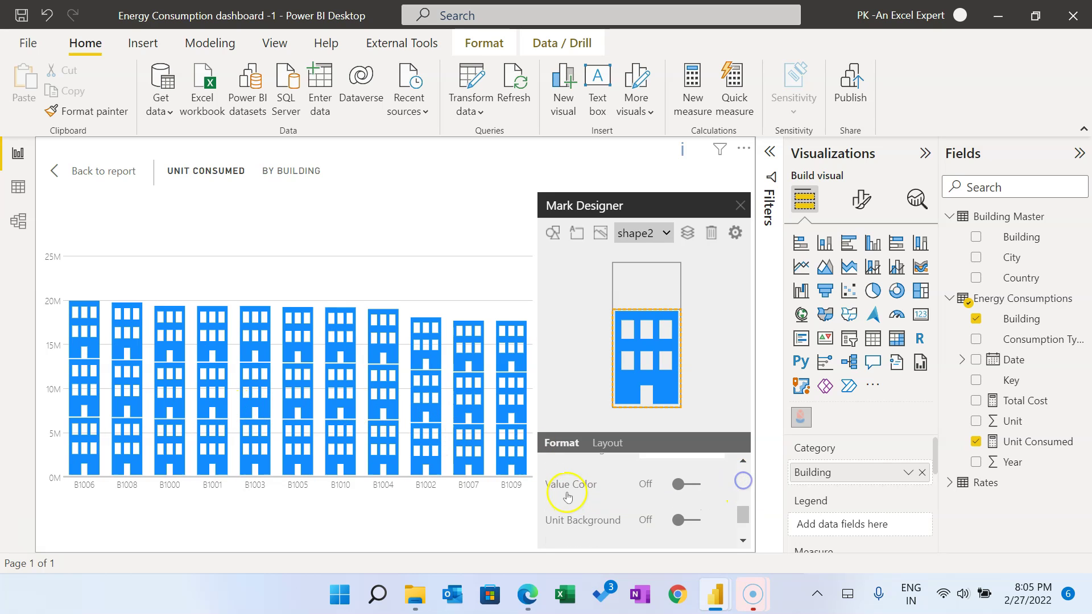
click(690, 483)
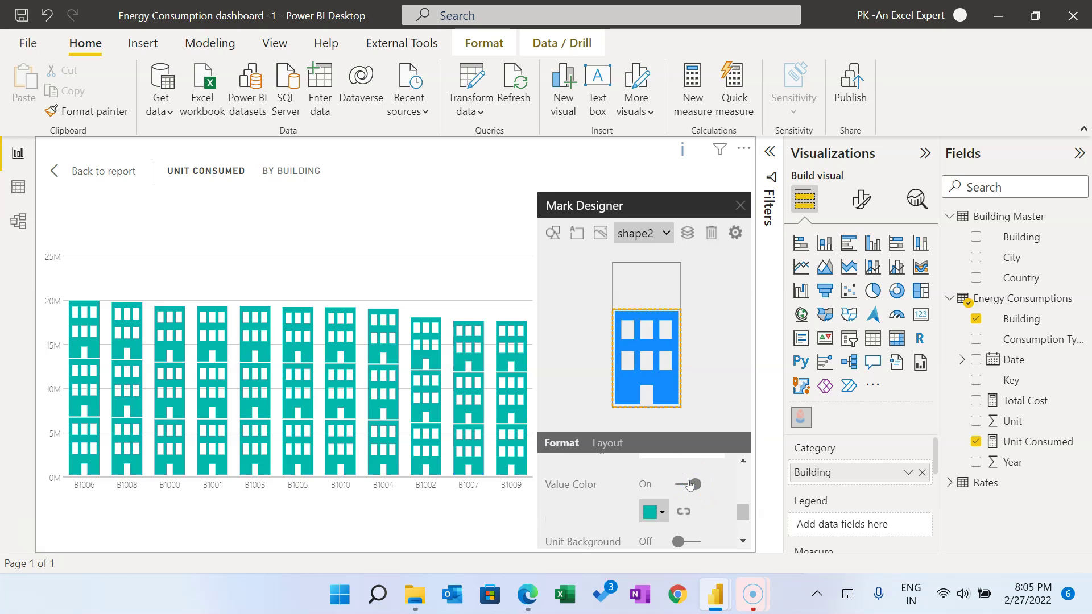
click(662, 513)
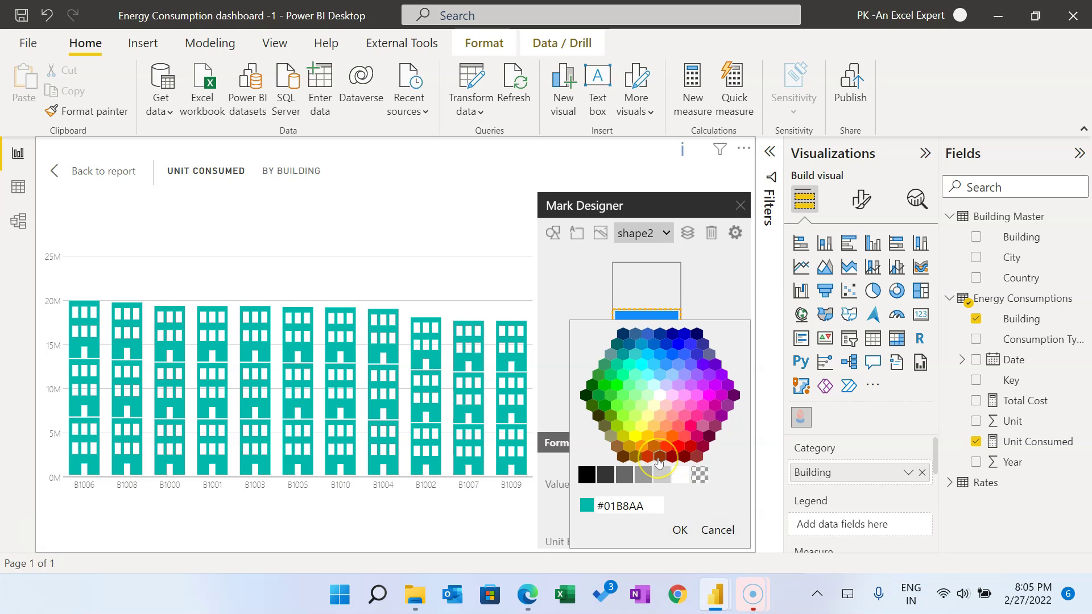
click(681, 530)
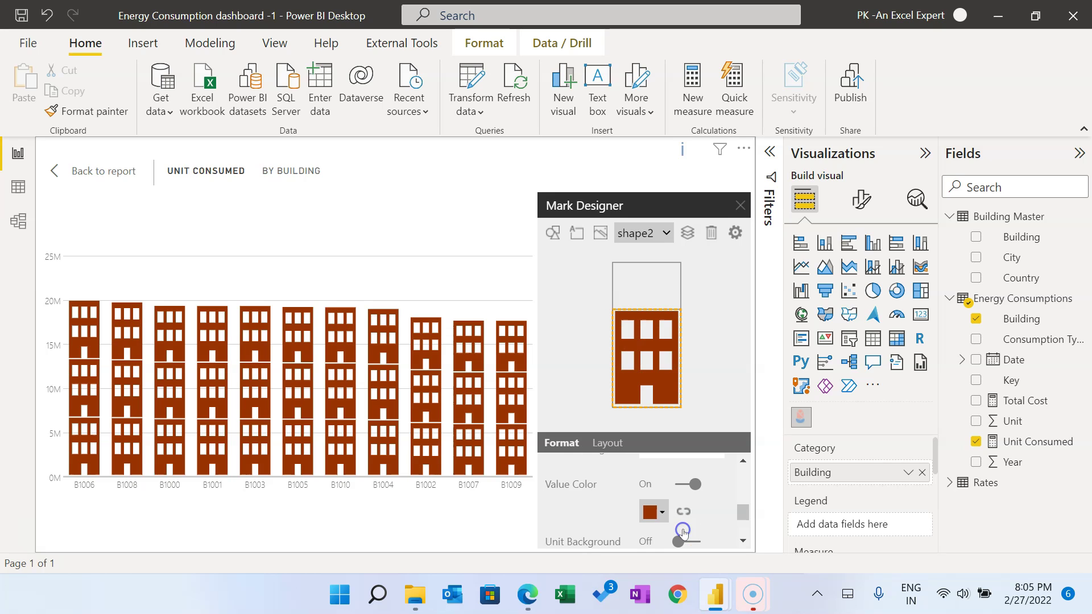
click(740, 206)
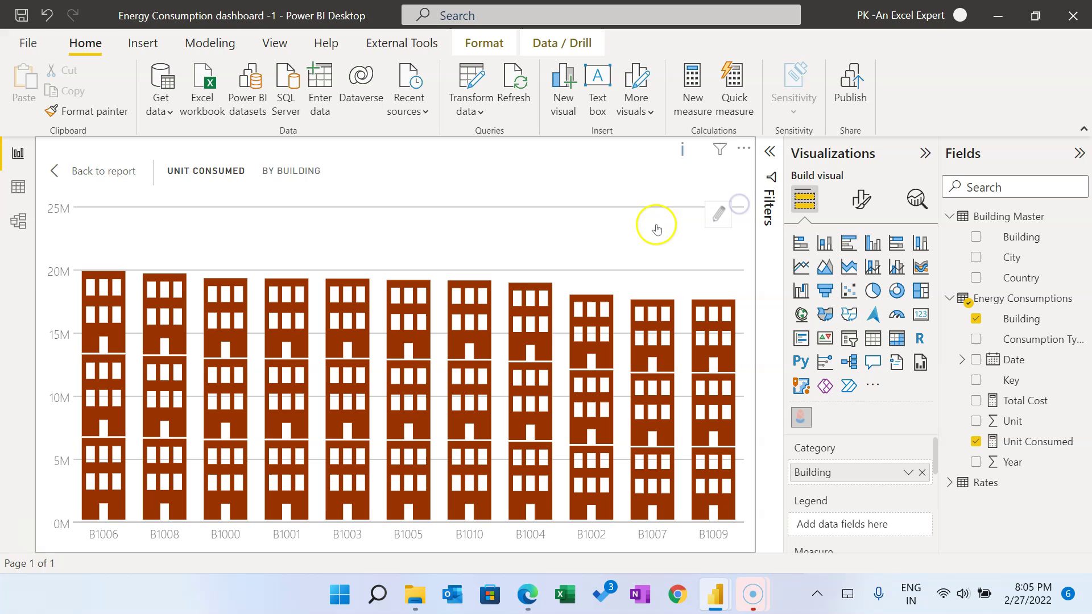
click(101, 174)
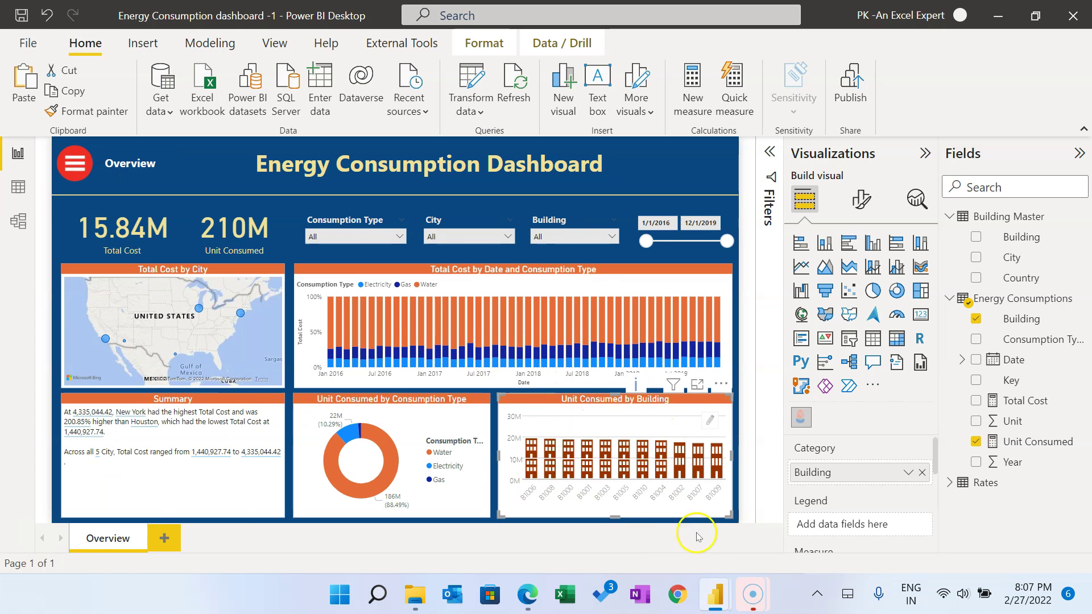
Step: Duplicate the Overview page and rename the copy Water
right_click(120, 538)
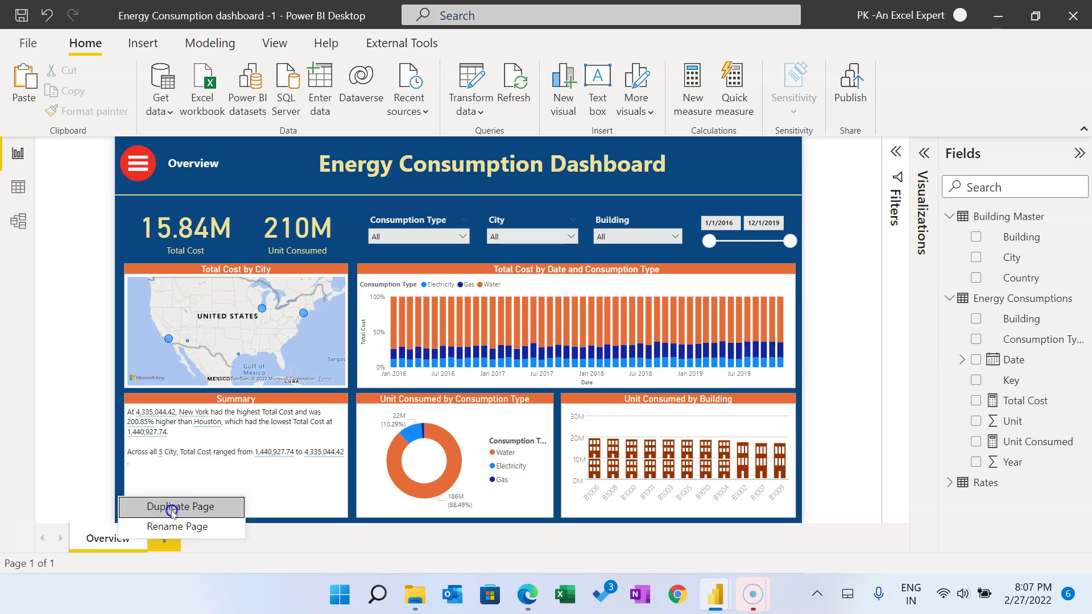
click(168, 506)
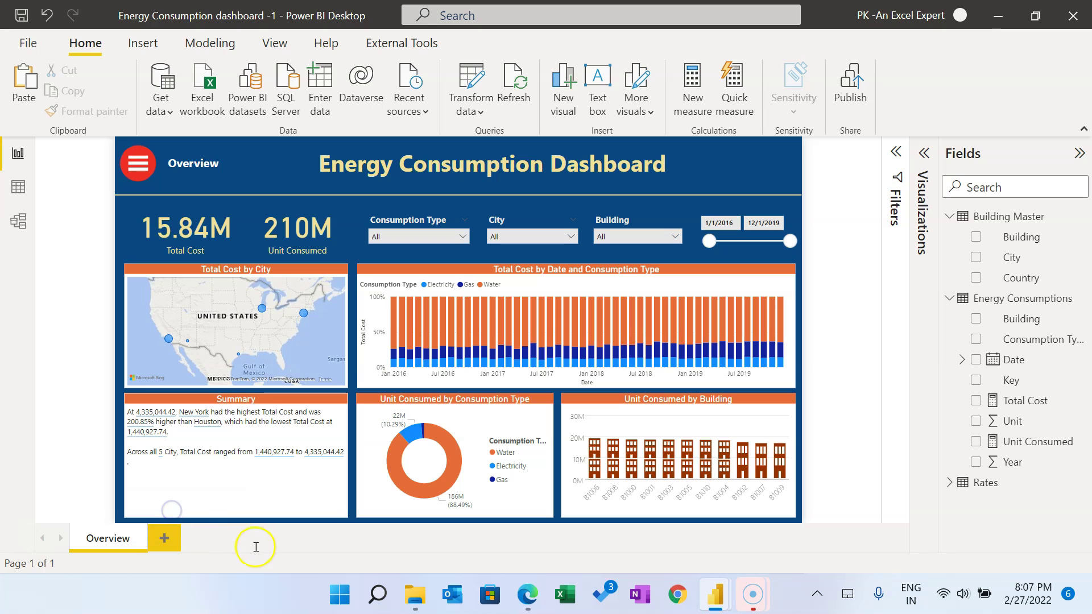
double_click(215, 541)
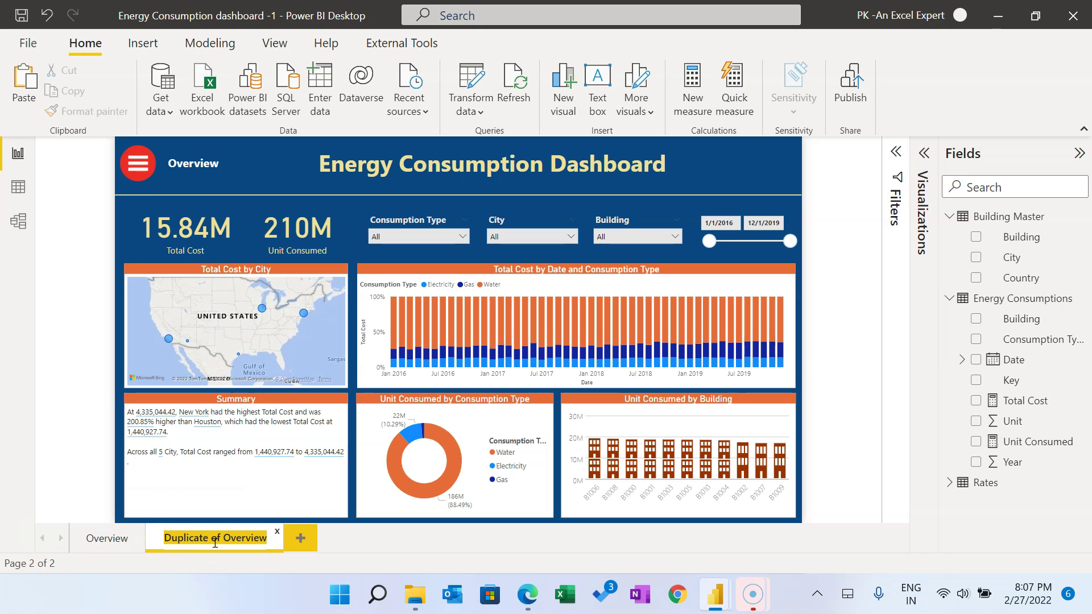
text(Water)
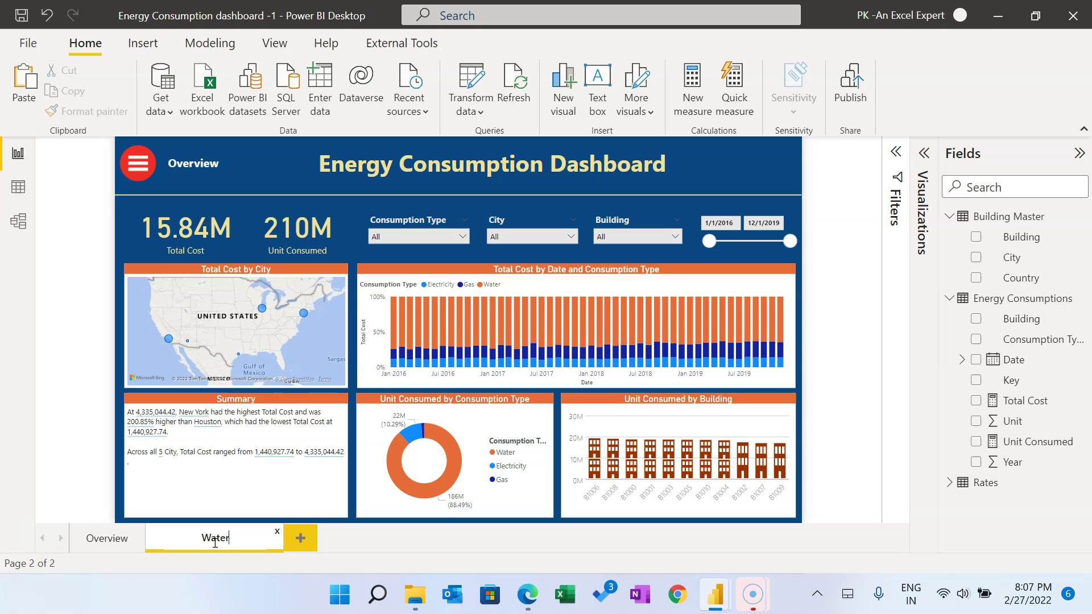
key(Return)
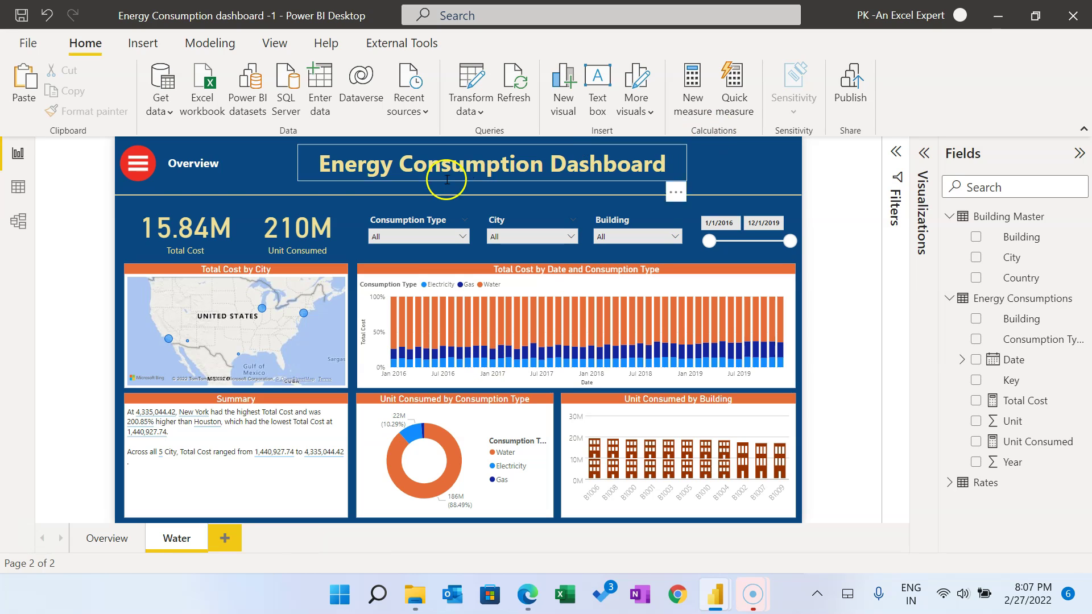
Step: Change the header label beside the menu icon on the duplicated page from Overview to Water
double_click(190, 165)
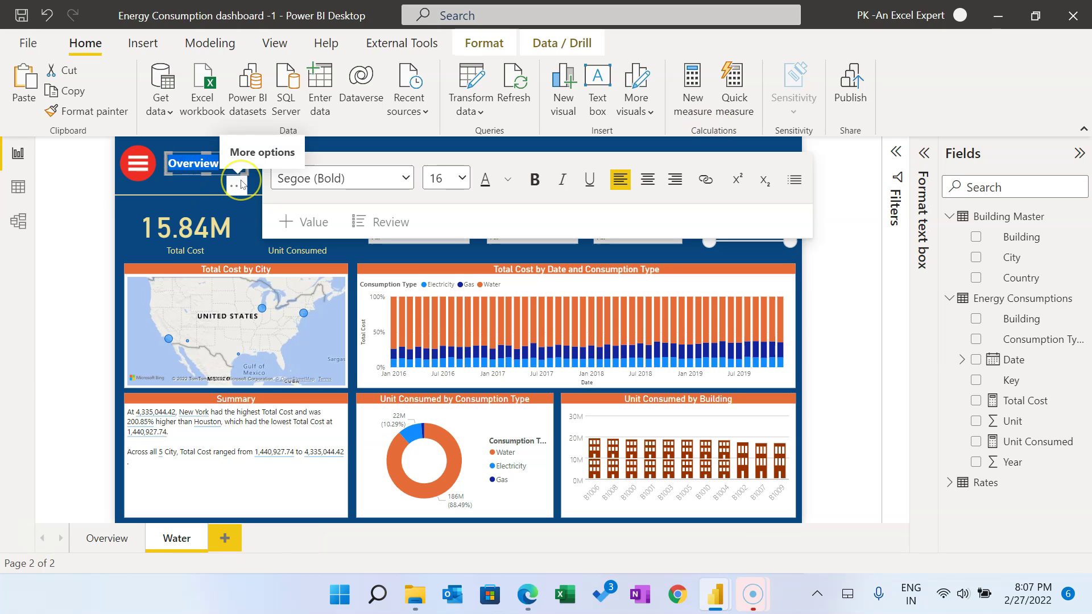
text(Water)
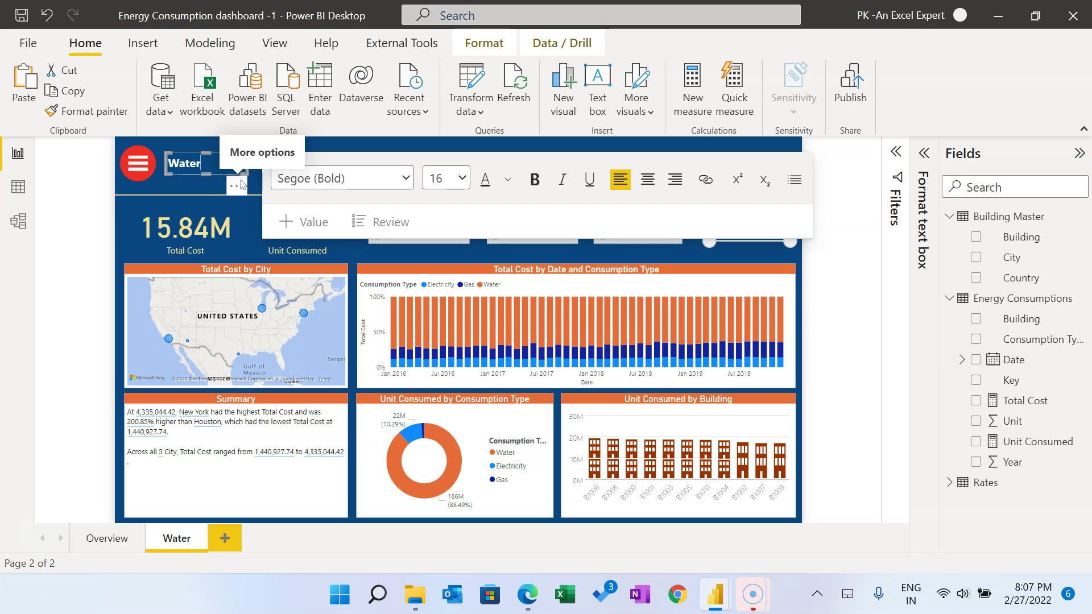
click(831, 250)
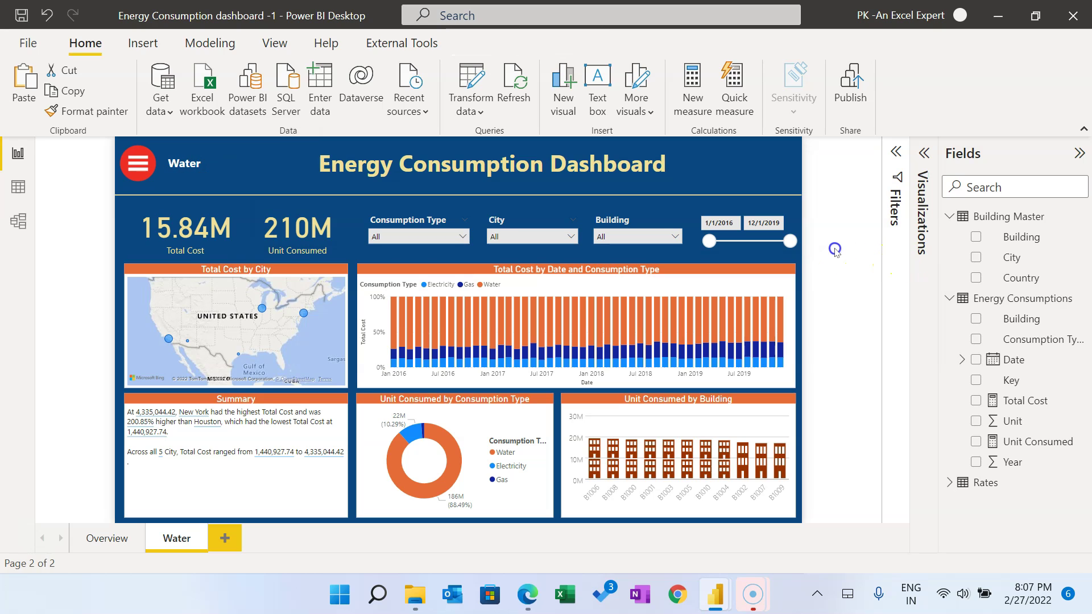
Step: Delete the Consumption Type slicer and widen the City, Building and date slicers to fill the freed space
click(412, 227)
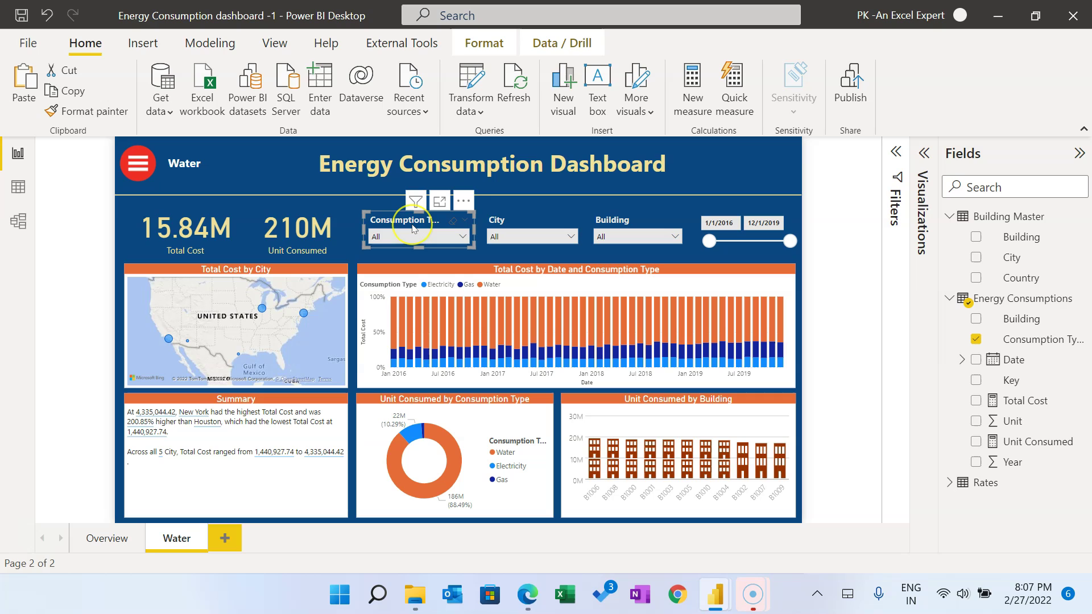
key(Delete)
click(502, 221)
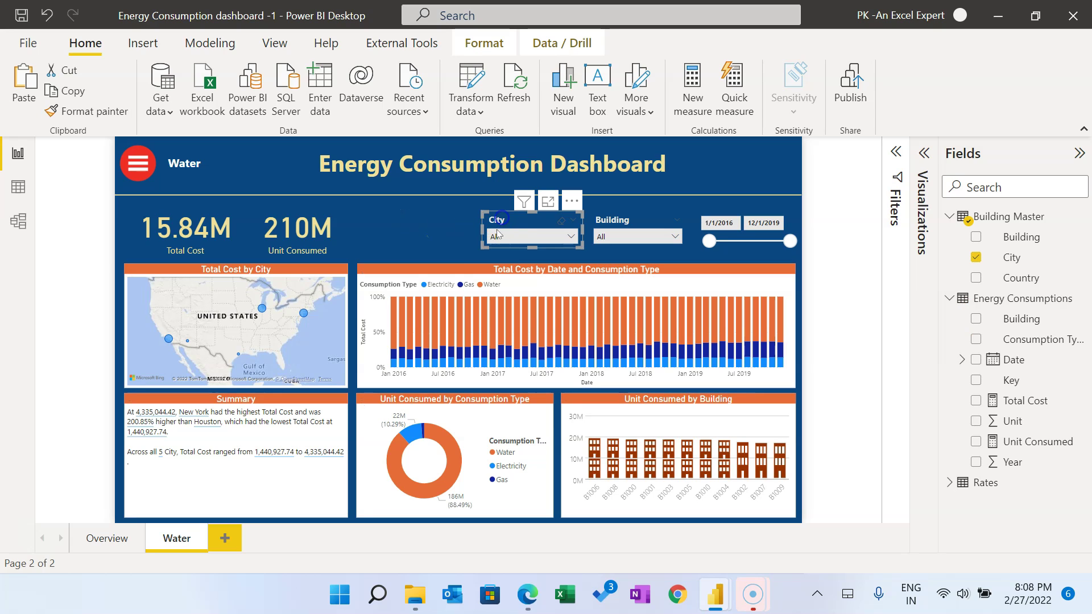
drag(480, 229, 454, 220)
drag(593, 227, 553, 227)
click(695, 240)
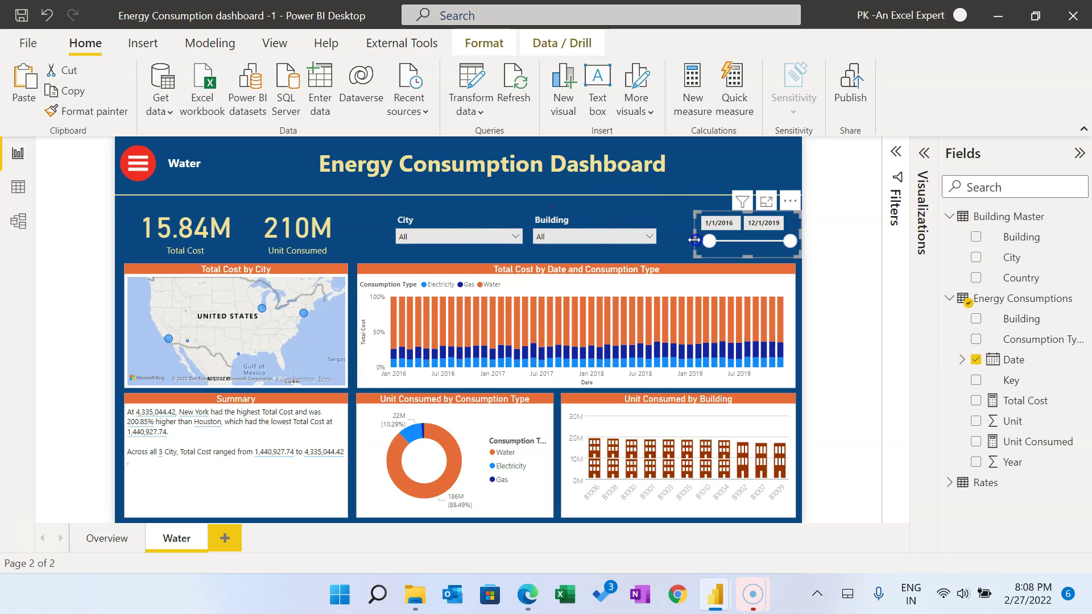
drag(695, 240, 685, 240)
click(832, 234)
Step: Switch to the finished Energy Consumptions Dashboard report and view its WATER page as a layout reference
click(332, 398)
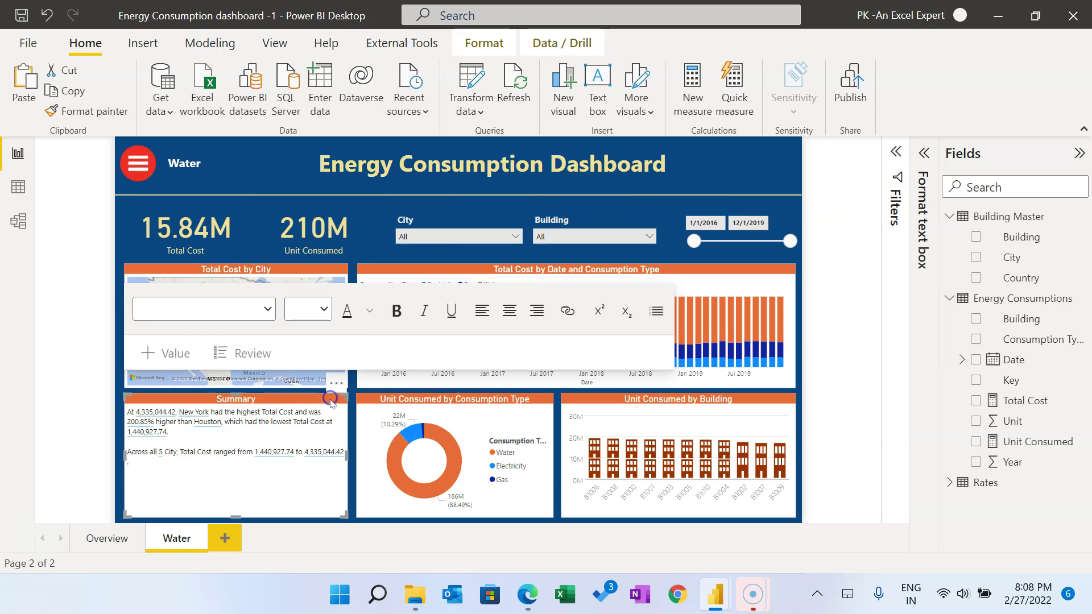
click(847, 324)
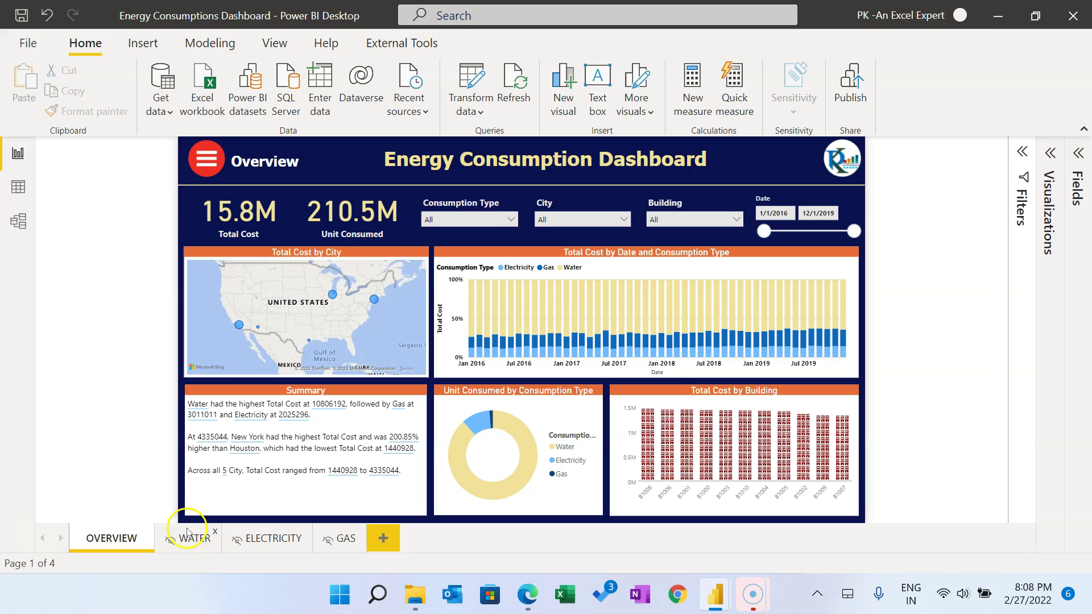
click(191, 539)
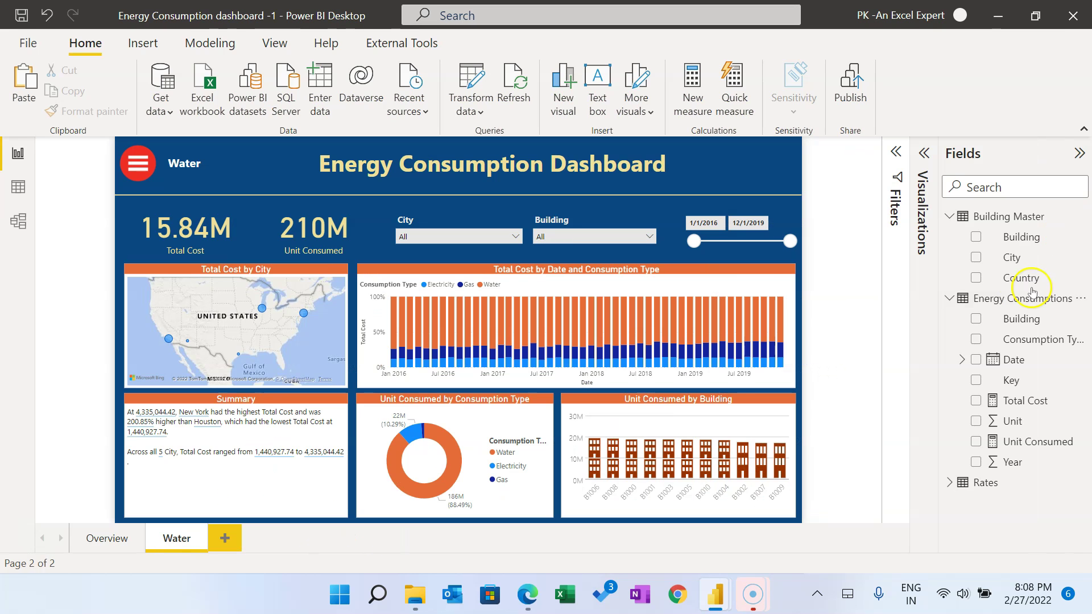
Step: Delete the Total Cost by City map and the Summary box, and move the Total Cost by Date chart to the page's left edge
click(311, 271)
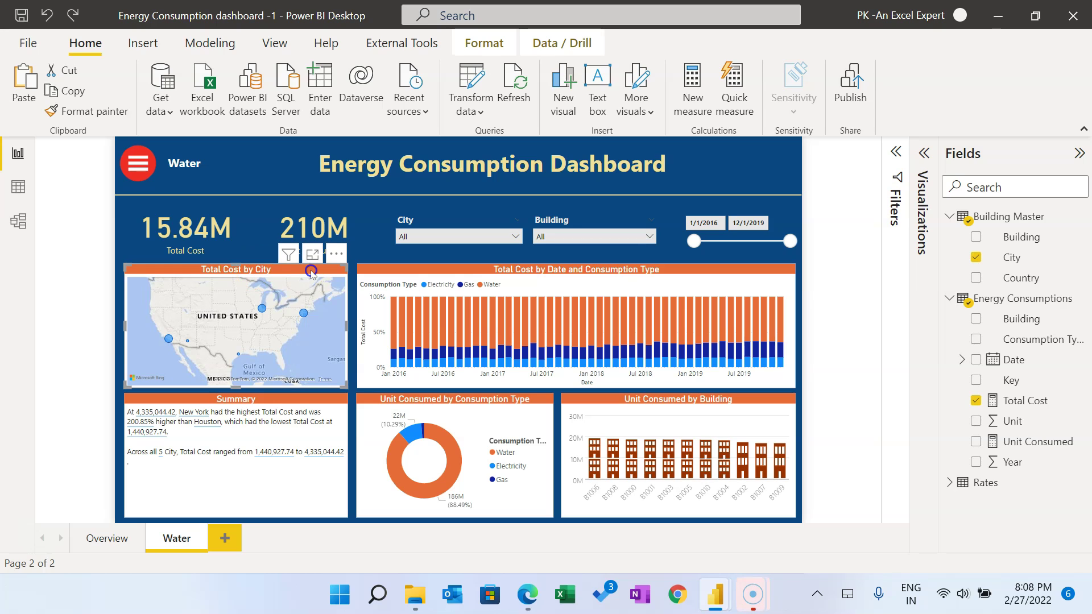
key(Delete)
click(295, 400)
click(229, 400)
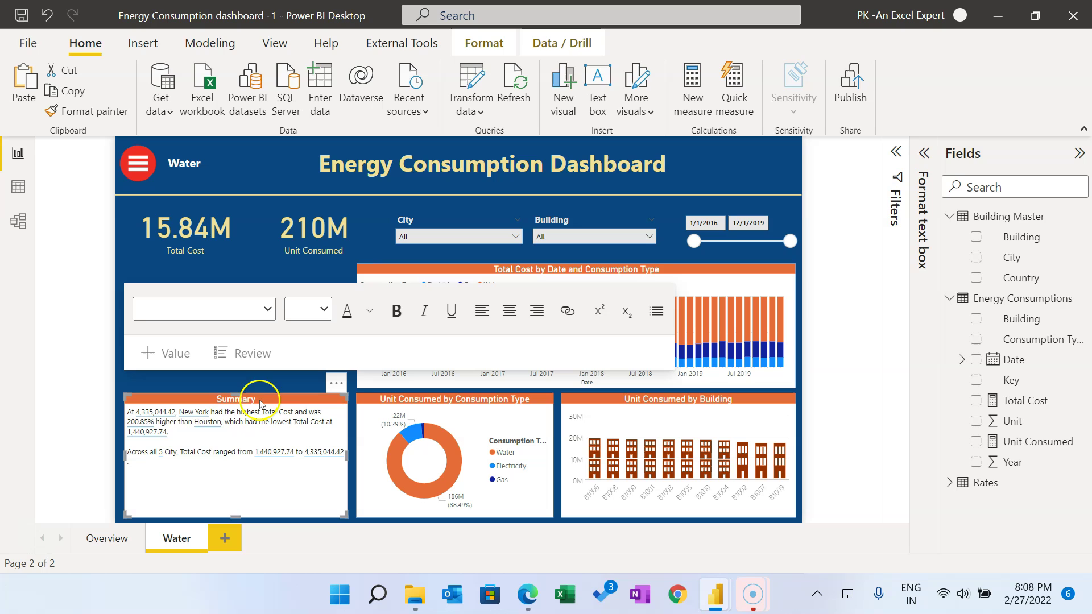
key(Delete)
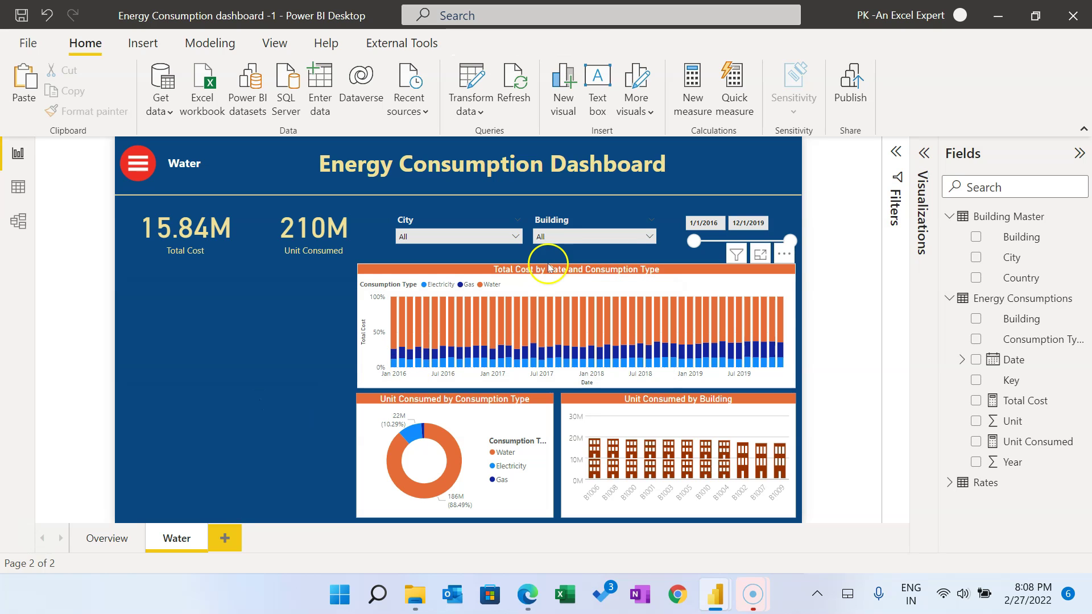
drag(543, 270, 317, 271)
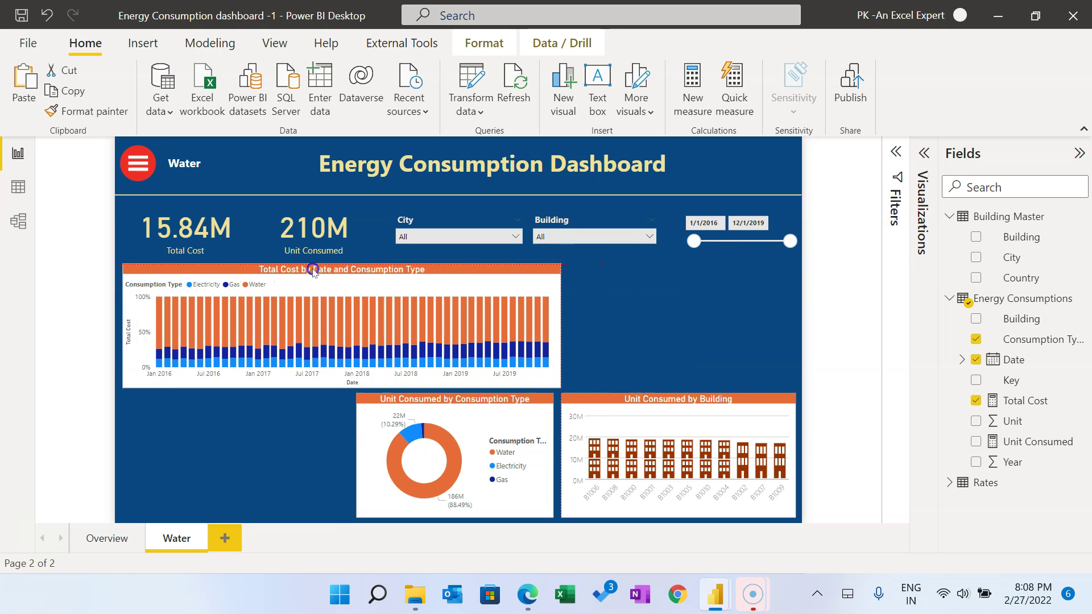
Step: Add a page-level filter on Consumption Type that keeps only Water
click(897, 151)
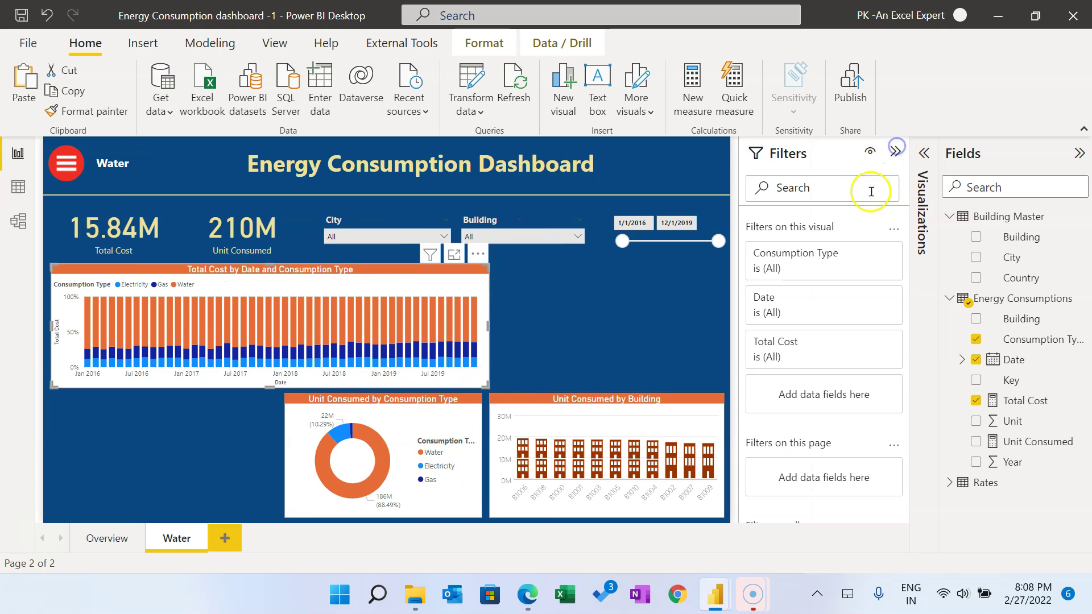
click(619, 324)
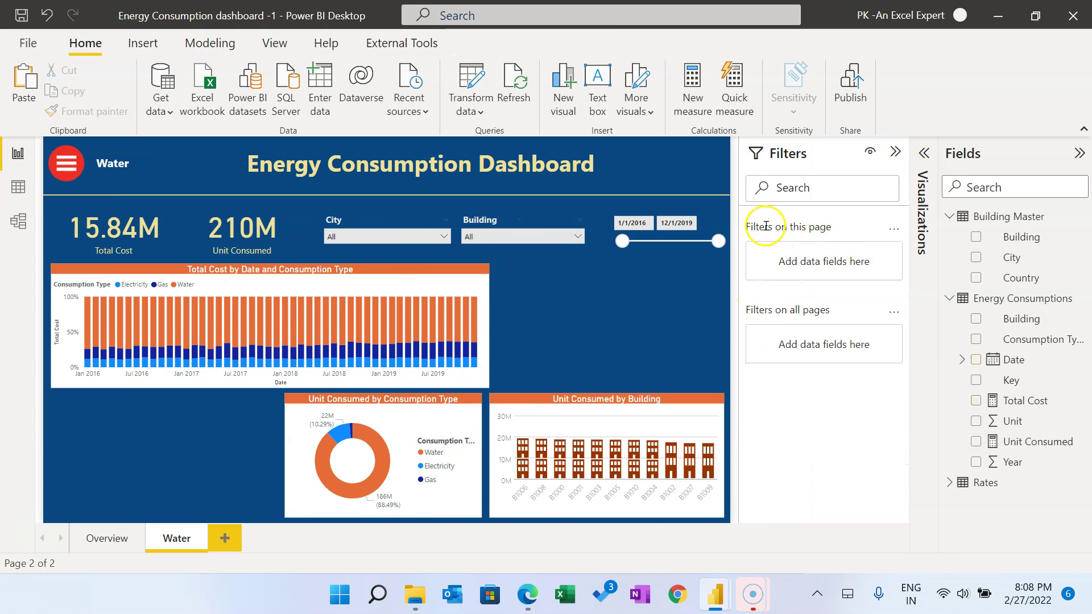
drag(1041, 339, 860, 263)
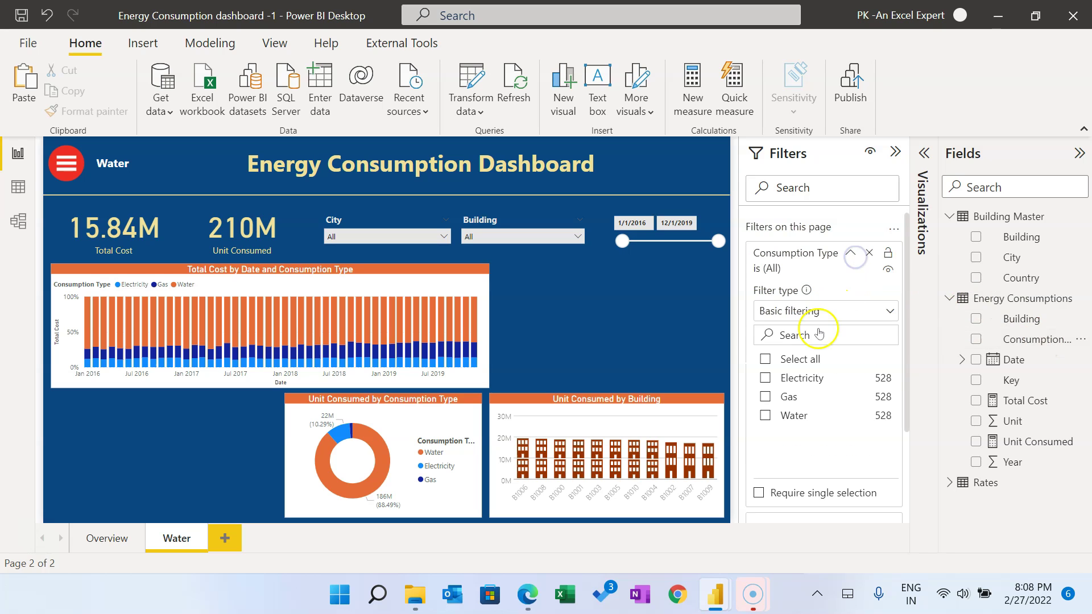
click(795, 414)
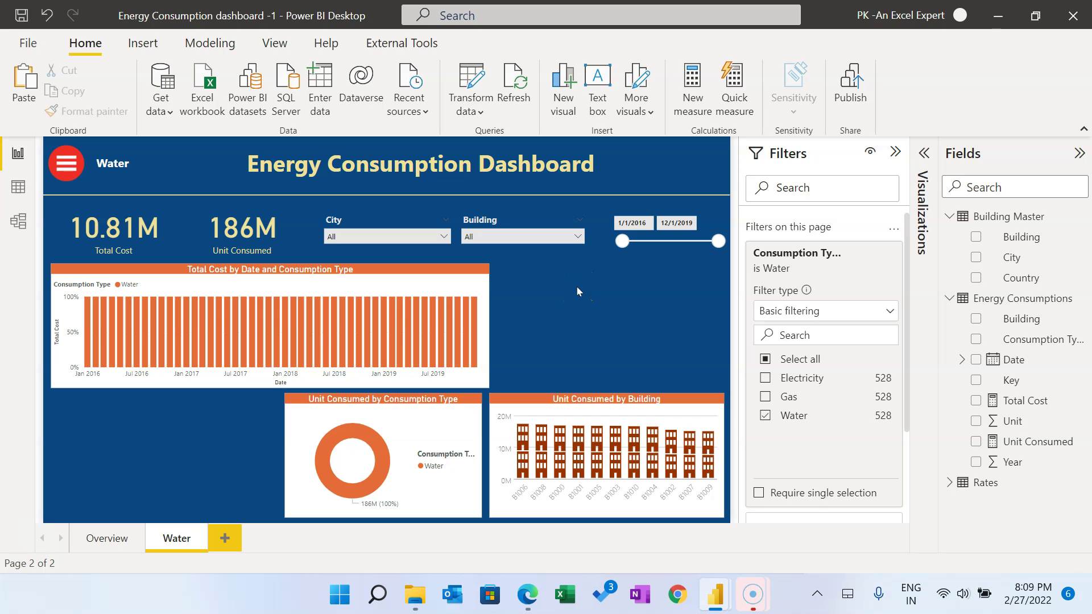
Step: Convert the Total Cost by Date and Consumption Type chart to a line chart
click(411, 283)
click(894, 152)
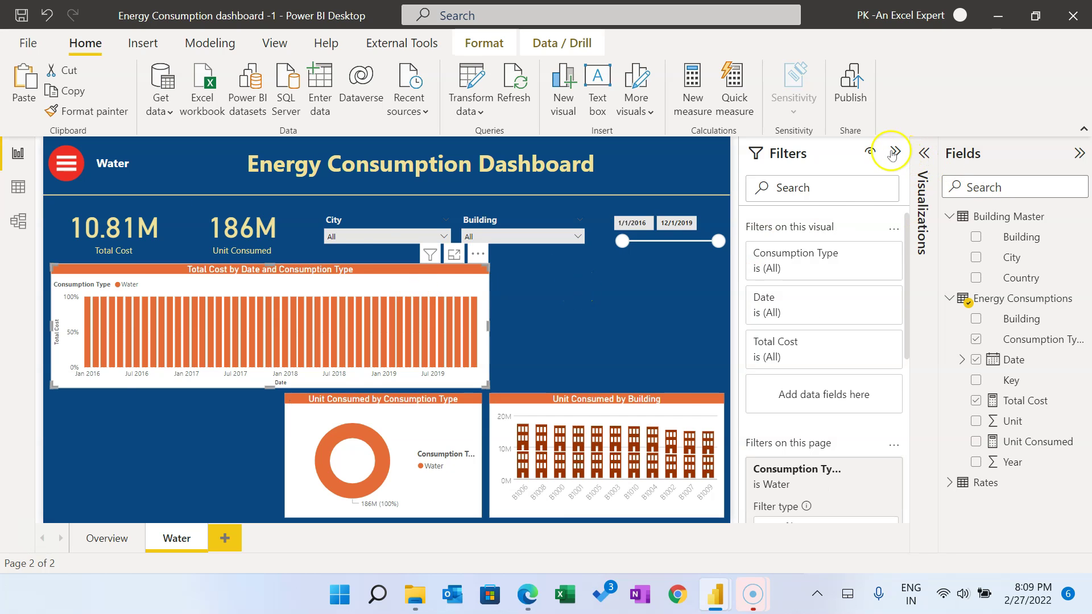
click(925, 152)
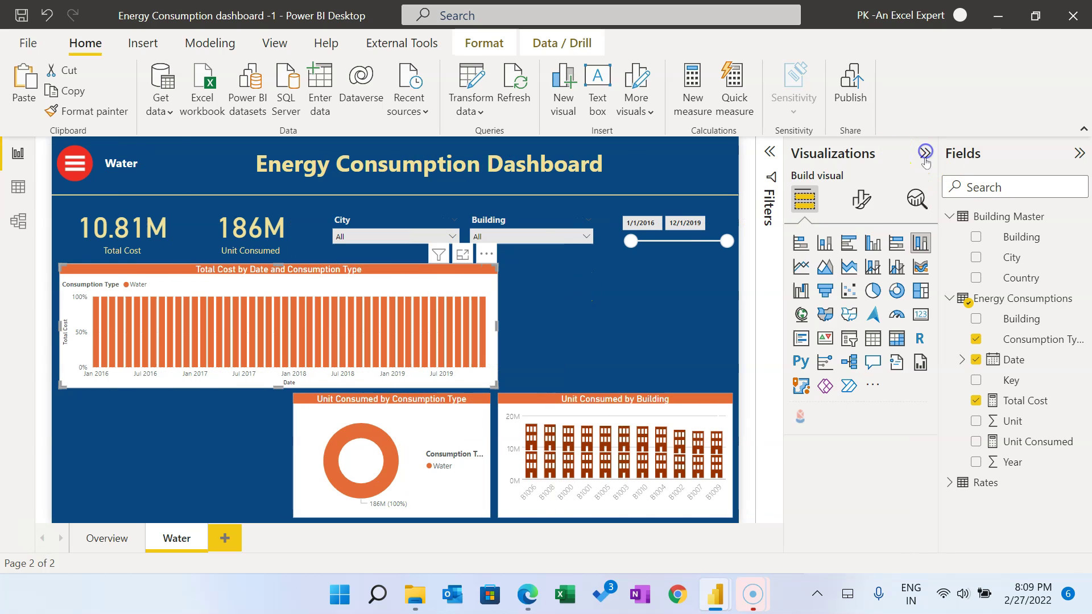
click(802, 268)
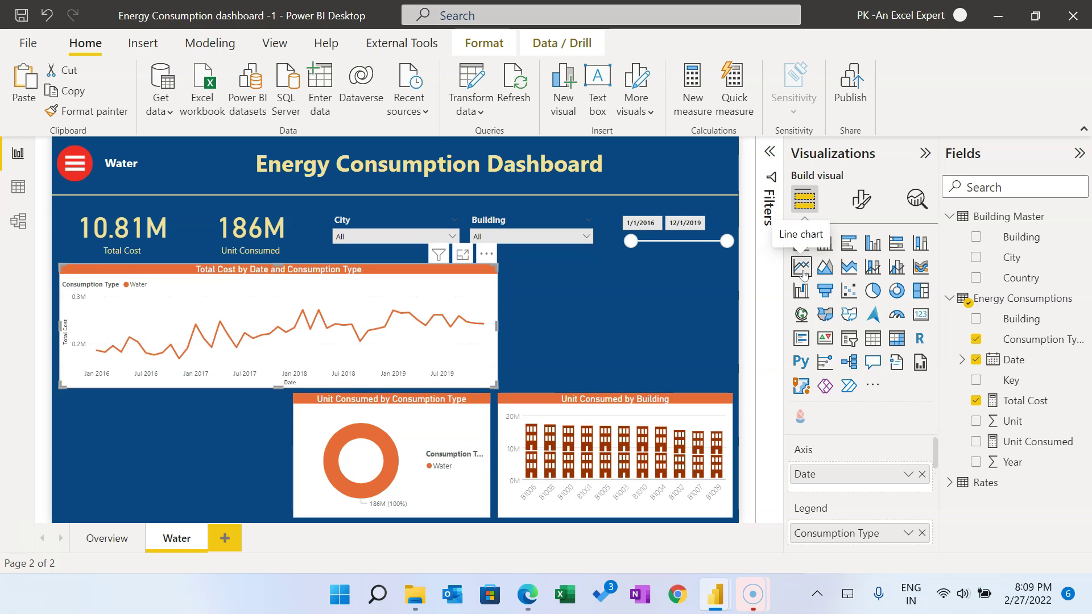
Step: Format the line chart's horizontal gridlines as solid lines in light grey (second grey shade under white)
click(863, 199)
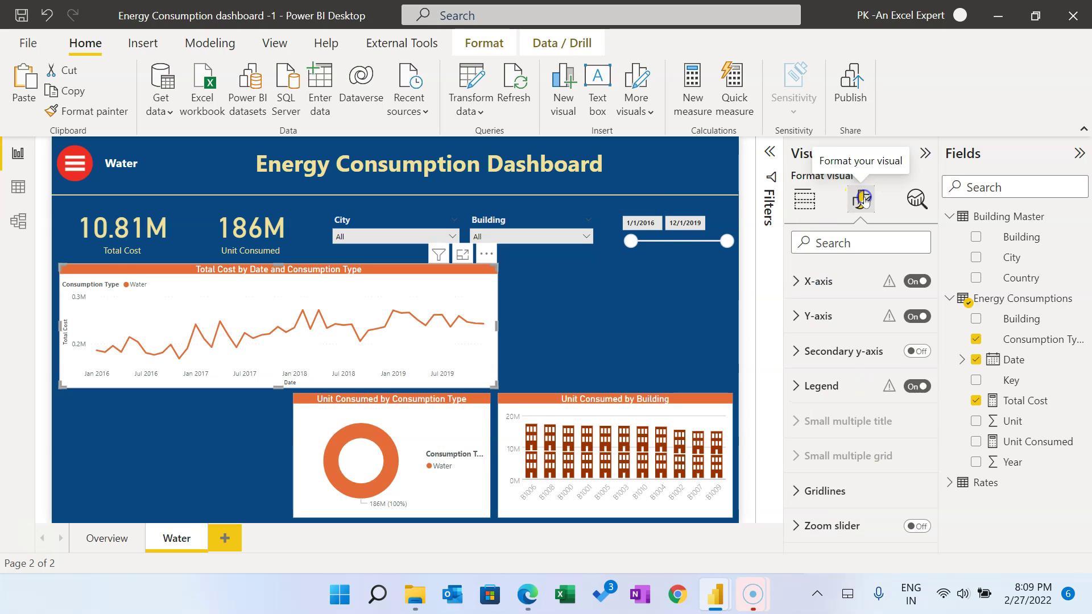
scroll(865, 455, down, 3)
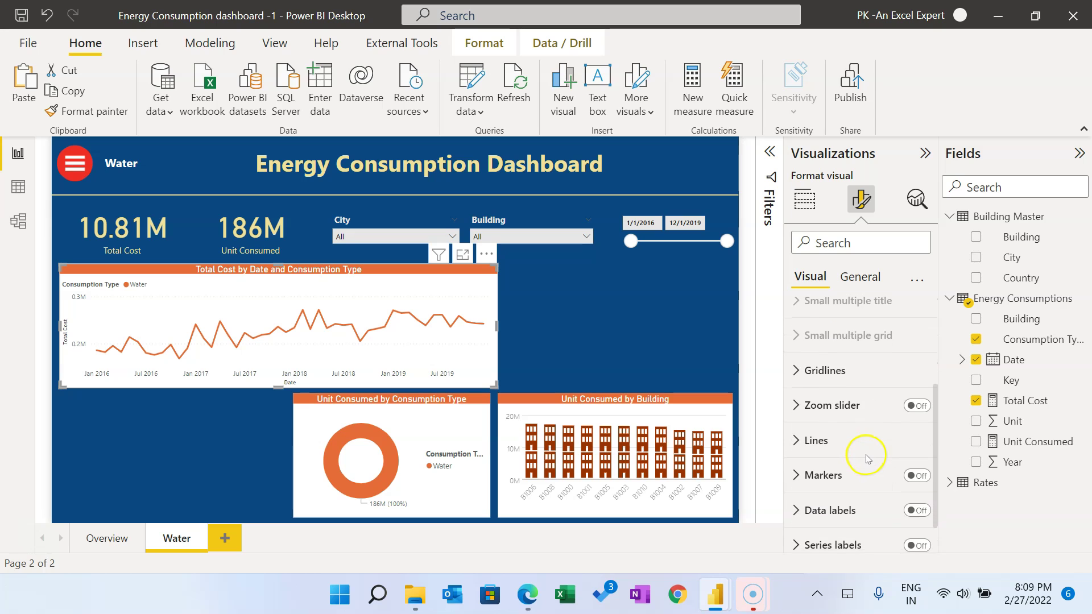
click(834, 371)
scroll(899, 458, down, 2)
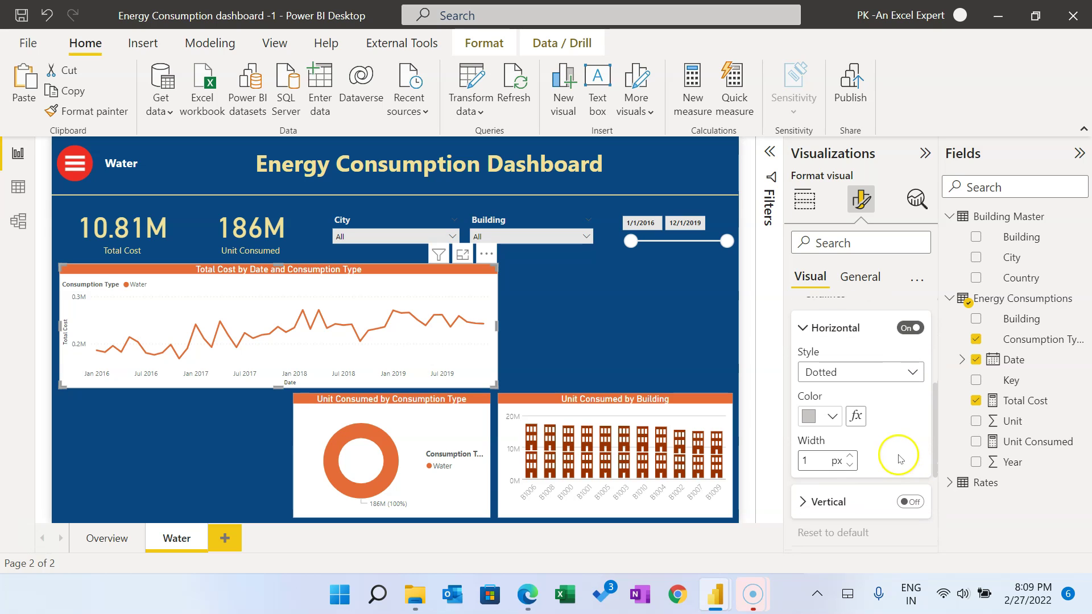
click(853, 373)
click(843, 411)
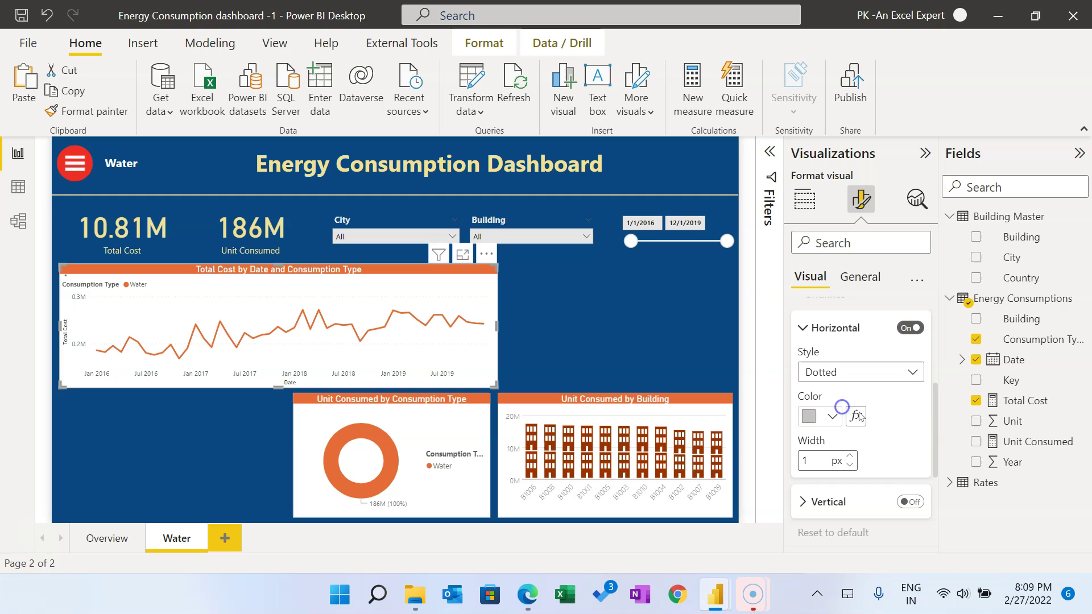
scroll(908, 432, down, 1)
click(831, 378)
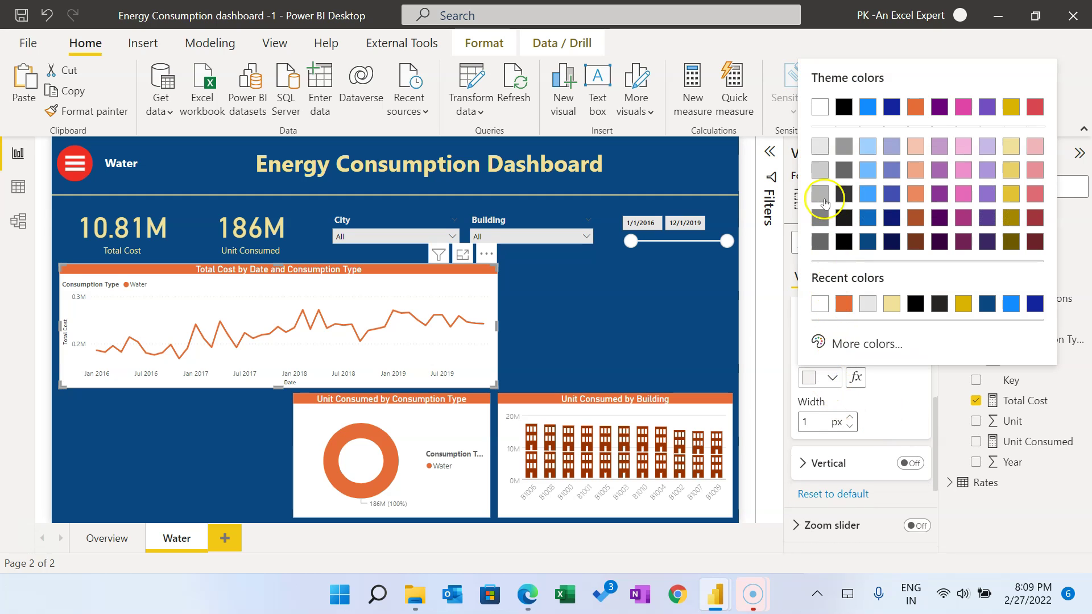
click(821, 171)
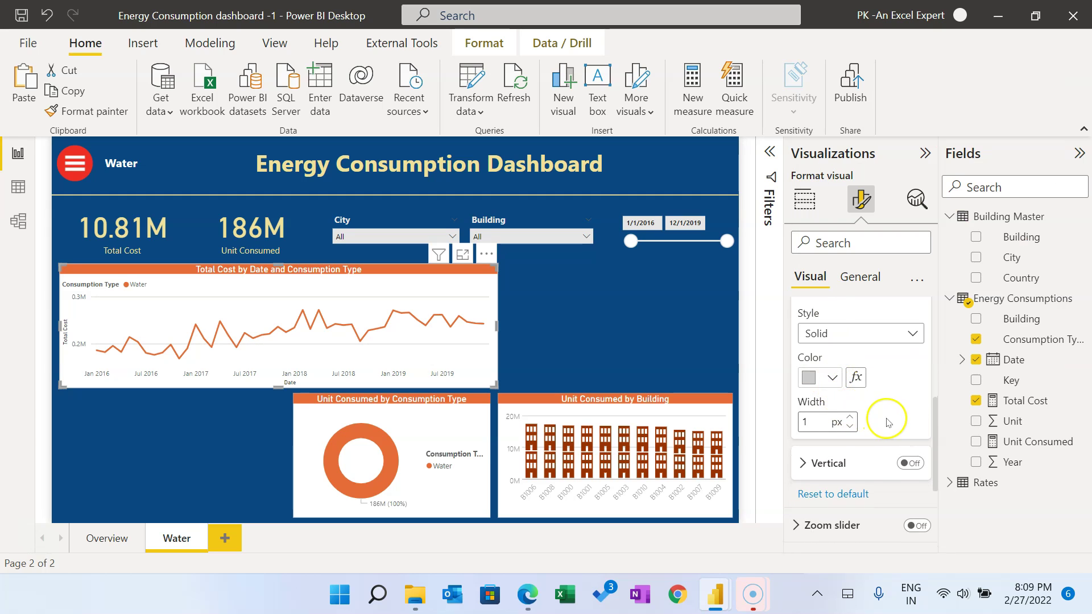
Step: Turn on the line chart's vertical gridlines and make them solid in the same light grey
click(911, 464)
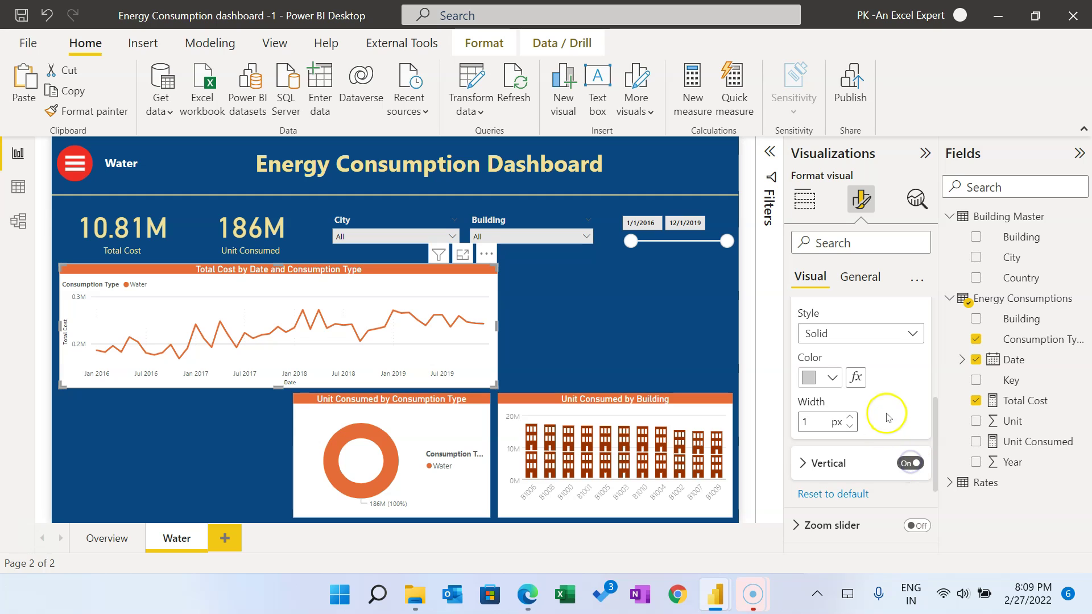
scroll(862, 424, down, 2)
click(814, 386)
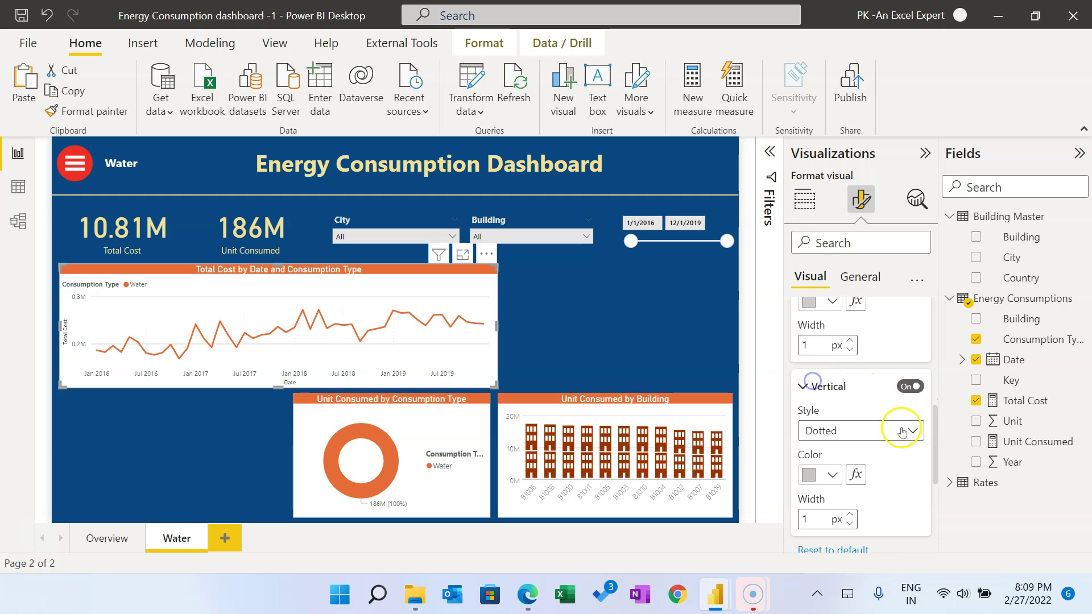
scroll(909, 429, down, 1)
click(852, 392)
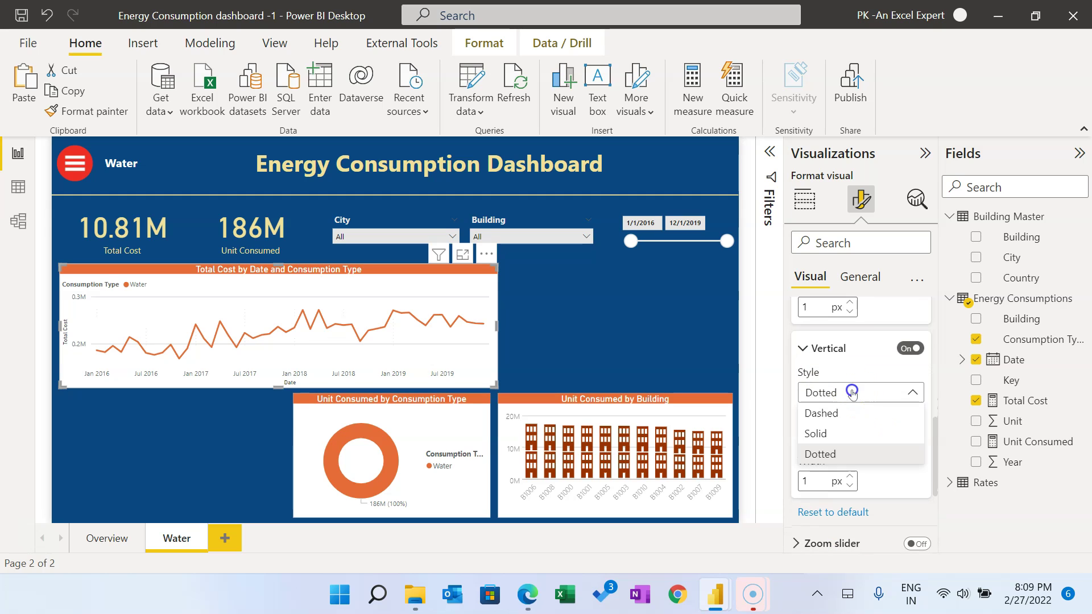
click(828, 433)
click(819, 437)
click(821, 230)
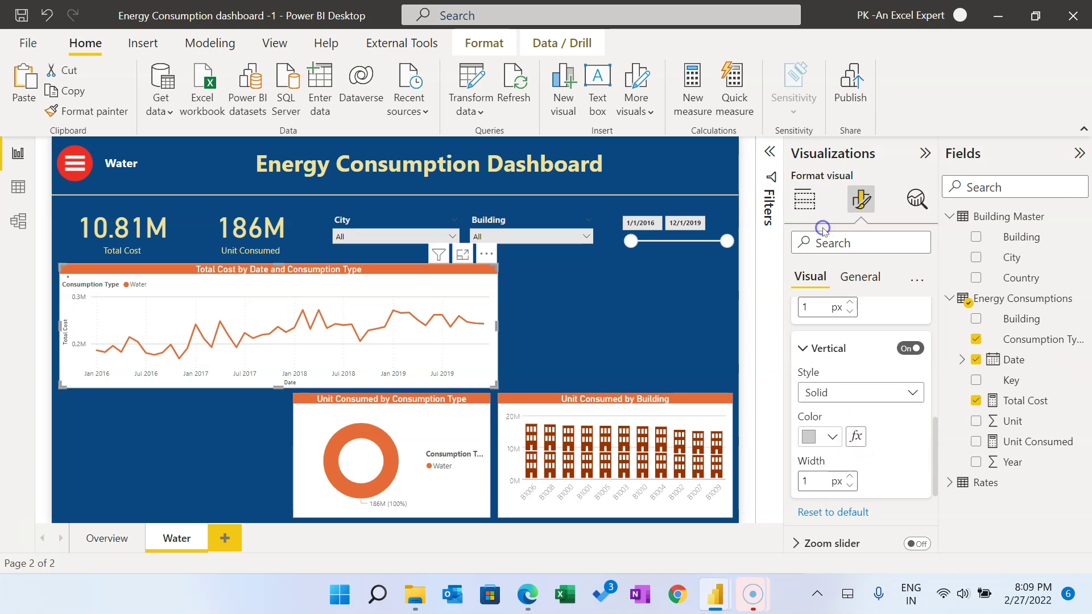
Step: Change the Water line's color in the line chart to the bright blue theme color
scroll(867, 472, down, 6)
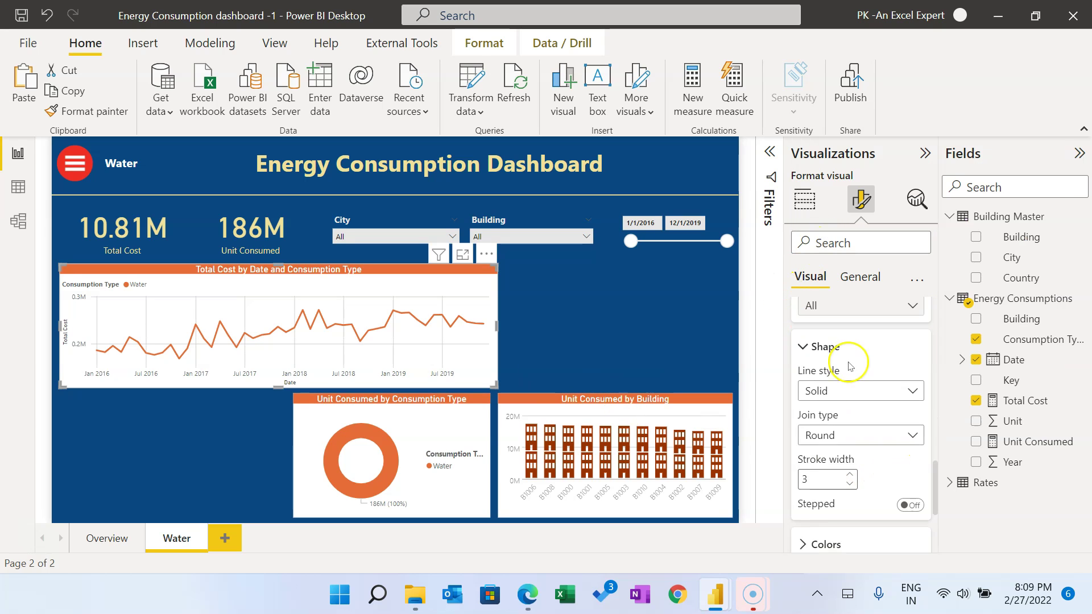
click(864, 431)
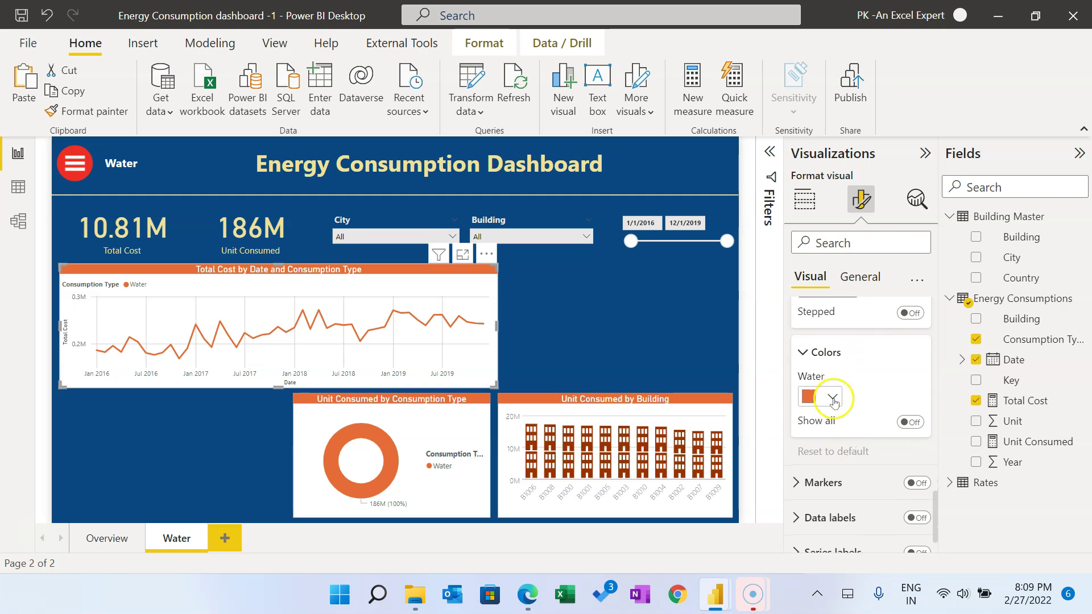
click(831, 397)
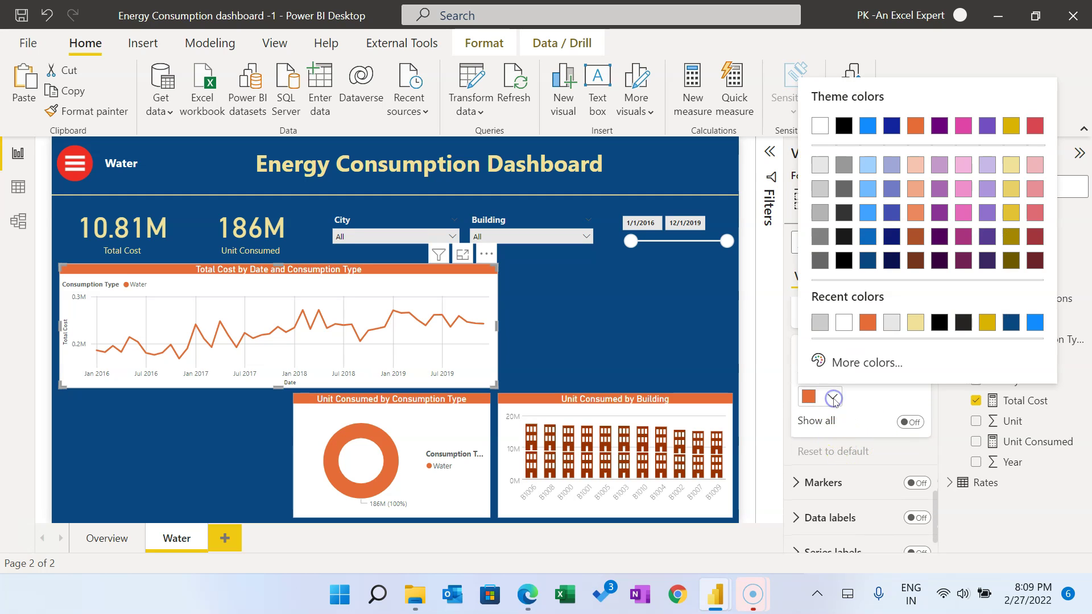
click(868, 127)
Step: Turn on the Stepped option for the Water line's shape
scroll(855, 383, up, 3)
click(851, 387)
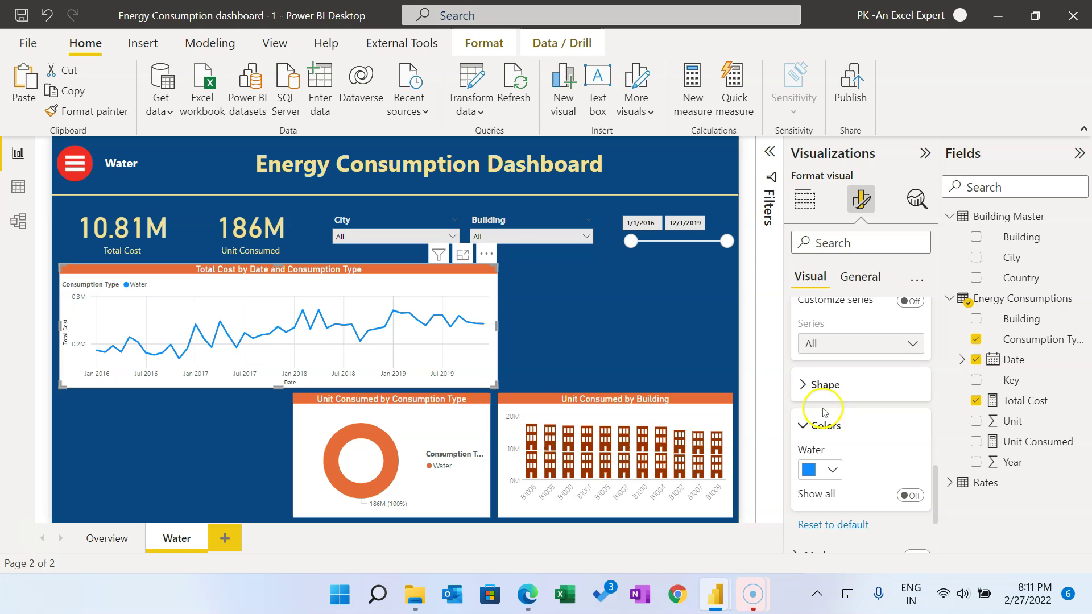
click(804, 383)
scroll(825, 432, down, 1)
click(913, 467)
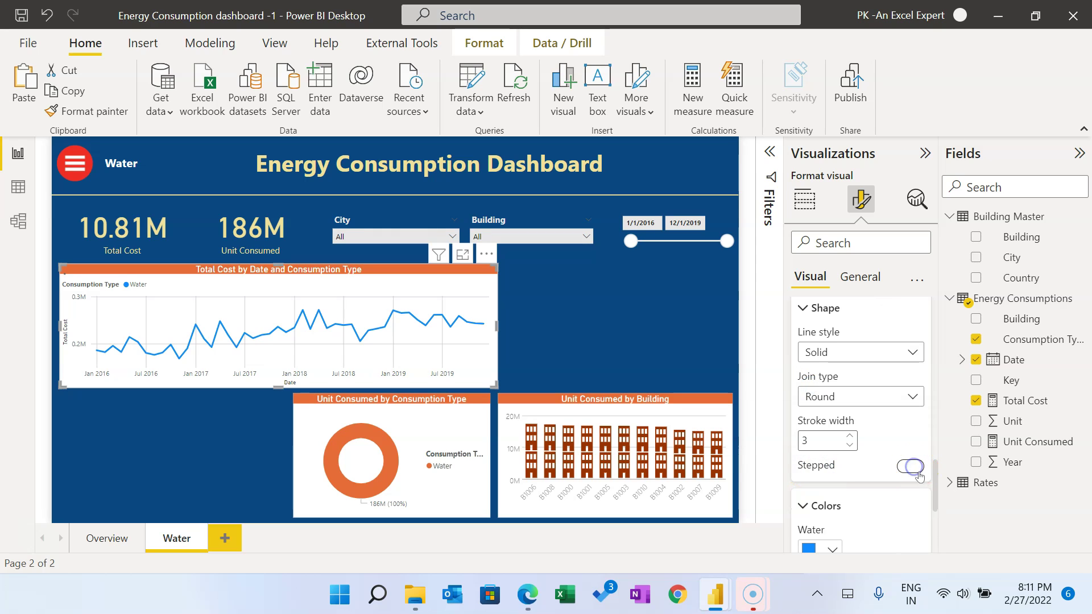
click(574, 323)
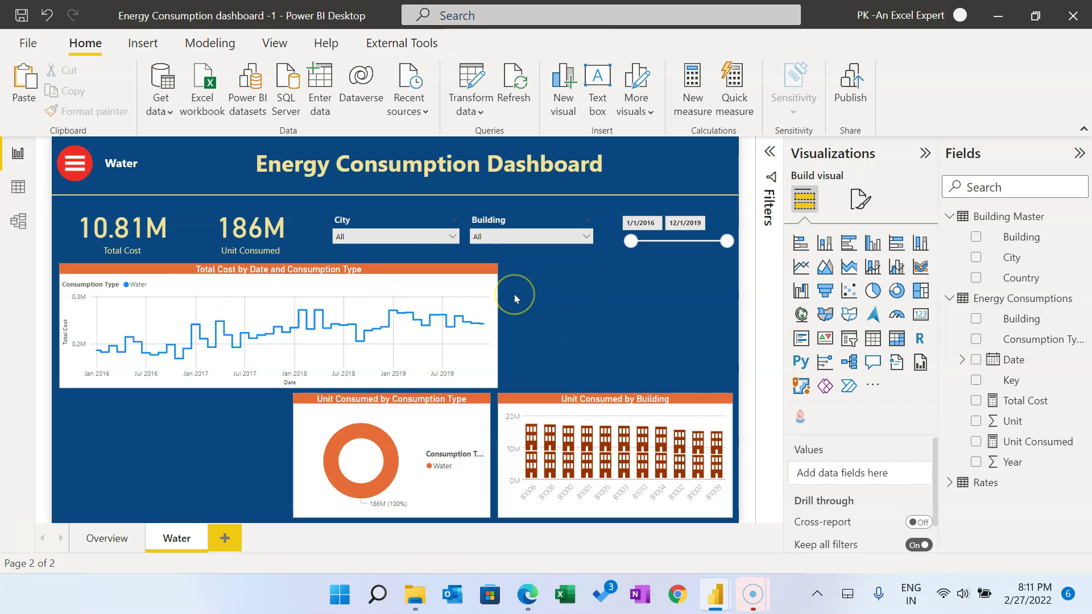
Step: Change the donut chart to show Total Cost by City, and extend it over the free space below the line chart's left half
click(410, 404)
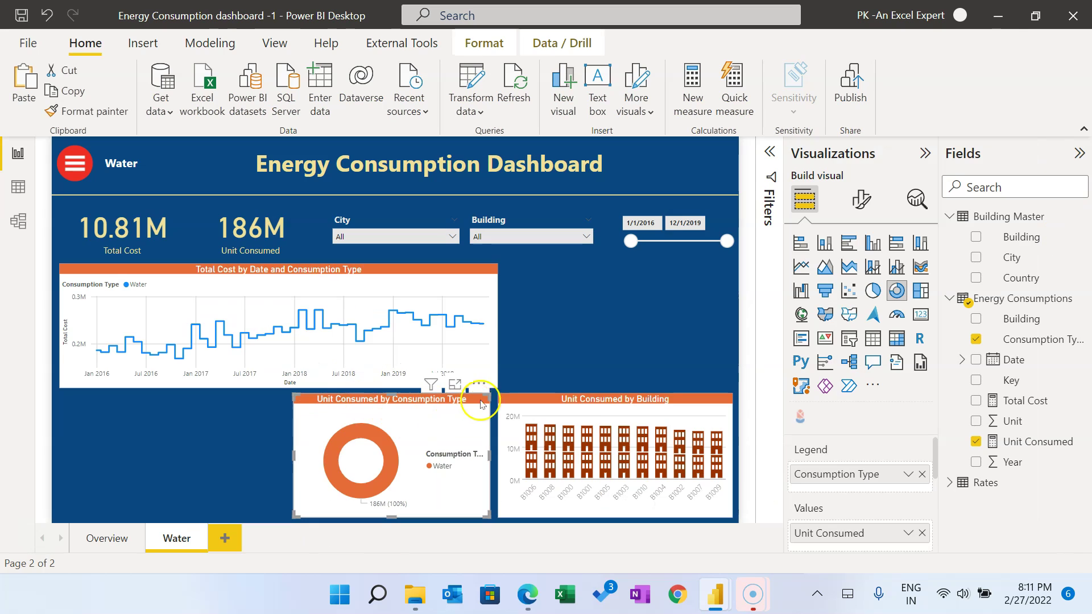
drag(1018, 401, 899, 542)
drag(1021, 424, 922, 522)
click(922, 524)
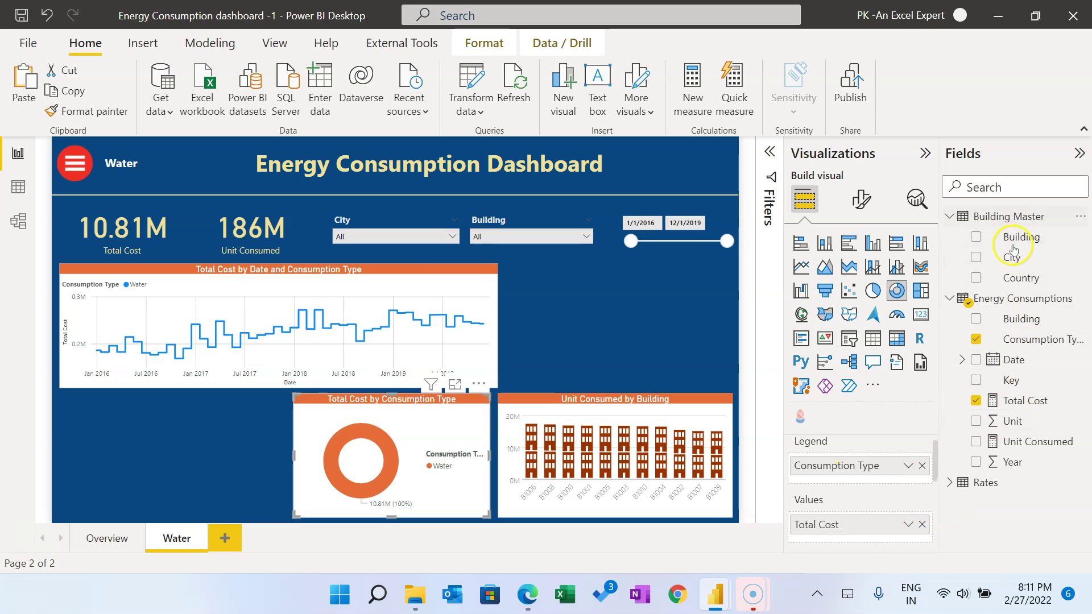
drag(993, 279, 859, 466)
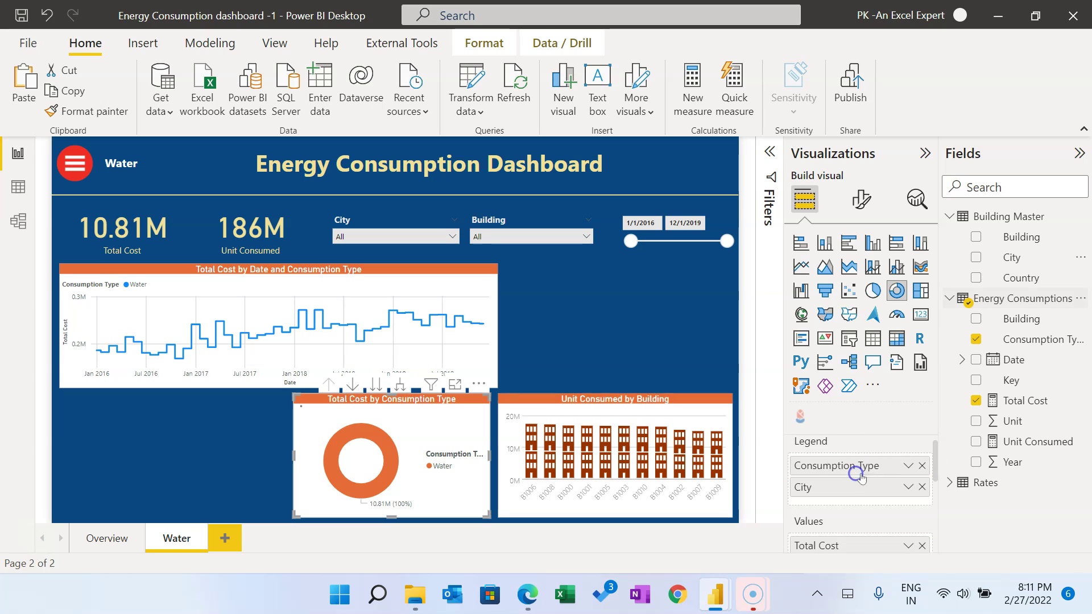
click(922, 465)
drag(341, 446, 105, 446)
Step: Replace Unit Consumed with Total Cost in the building infographic chart and widen it leftward to just beside the donut chart
click(515, 404)
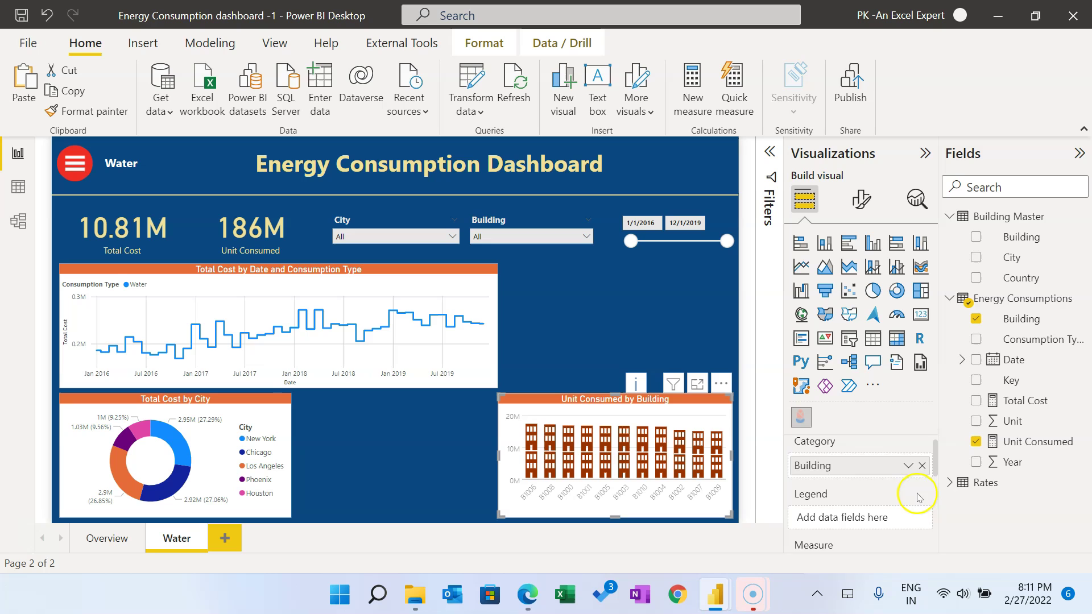
scroll(914, 495, down, 1)
drag(1018, 400, 851, 542)
click(923, 536)
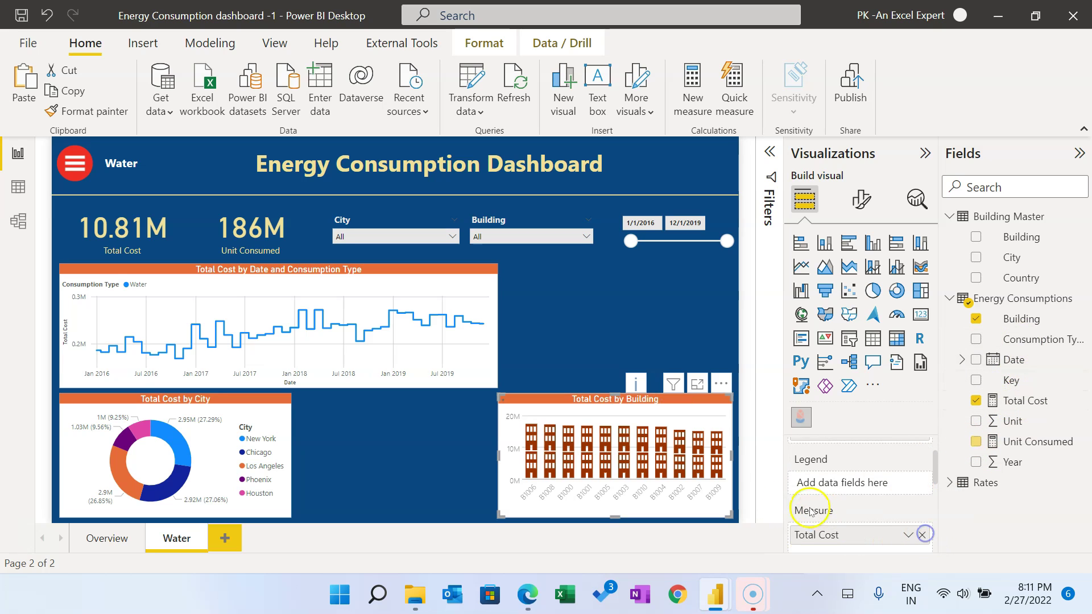
drag(497, 455, 312, 455)
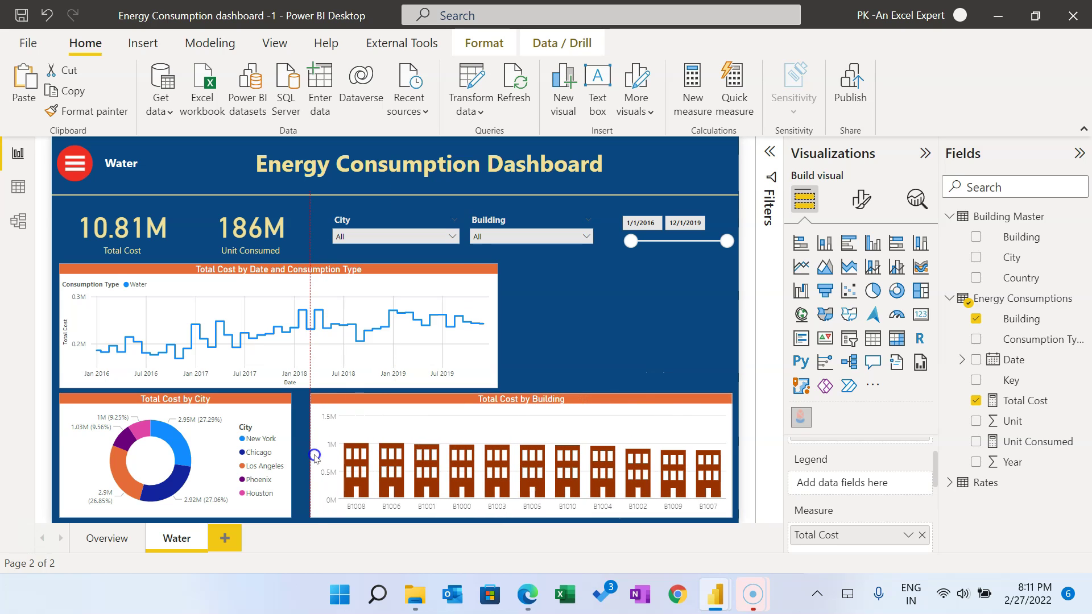
click(575, 336)
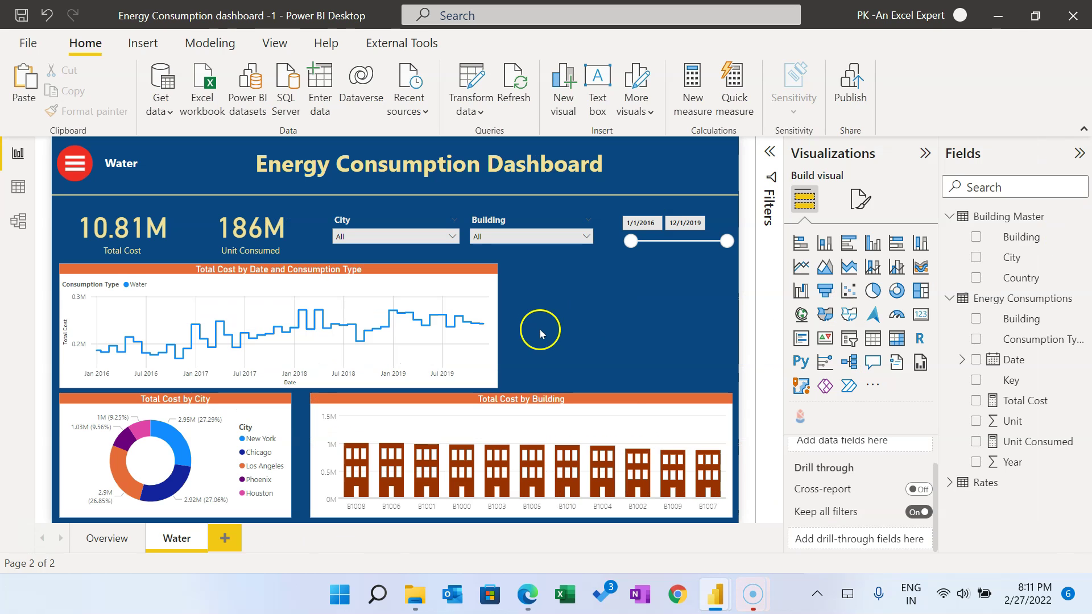
drag(310, 447, 299, 447)
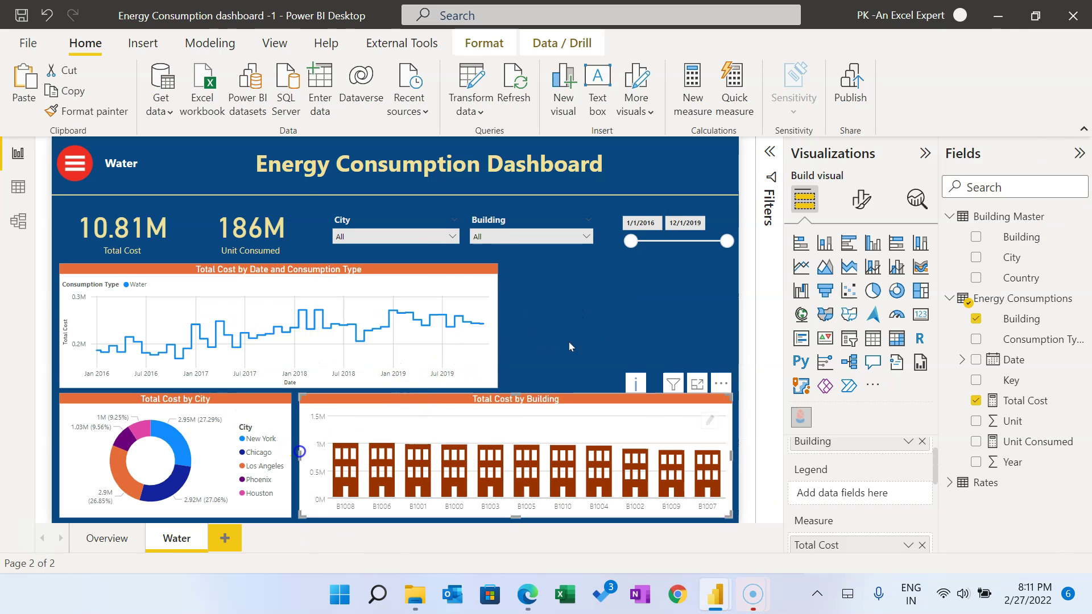
Step: Narrow the line chart slightly and place a copy of it beside it, sized to fill the free space up to the page margin
click(496, 324)
drag(497, 323, 464, 324)
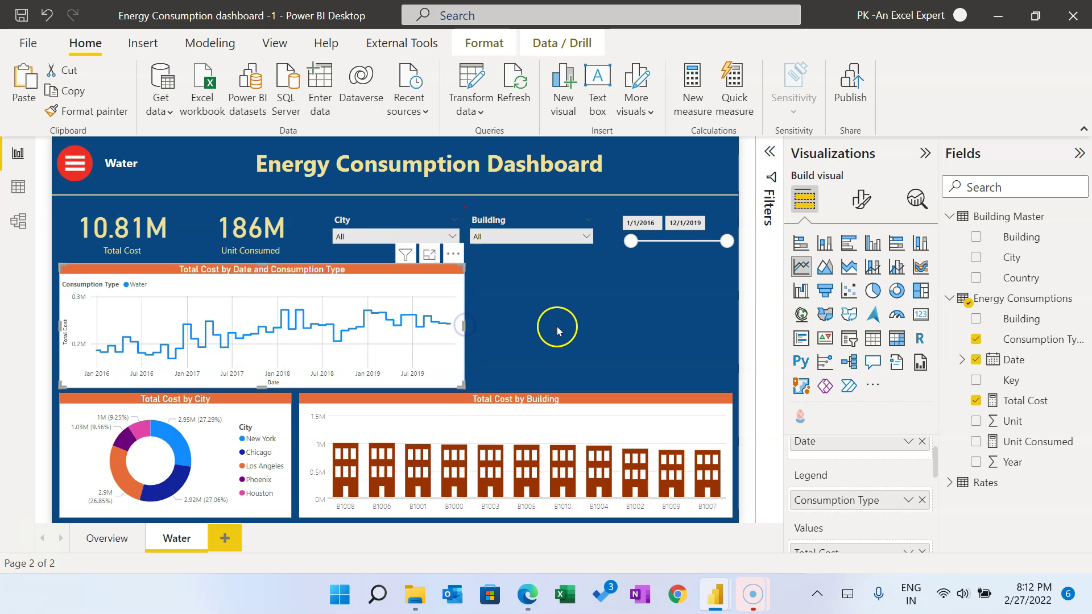
click(561, 313)
drag(267, 291, 511, 273)
drag(330, 325, 474, 325)
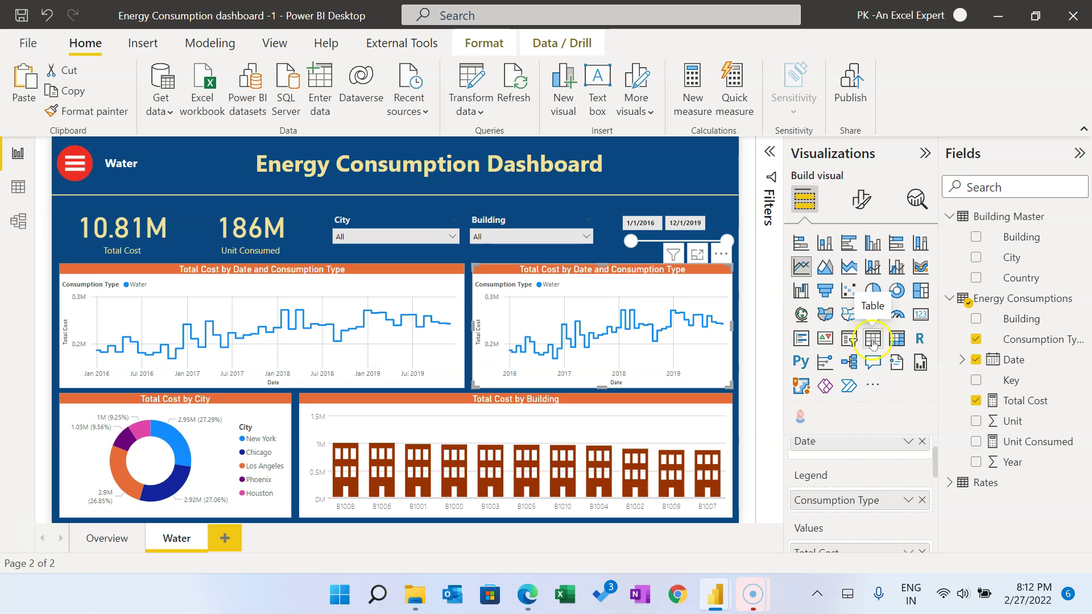
Step: Convert the copied line chart to a table, switch Date to Date Hierarchy, and remove the Day and Consumption Type columns
click(873, 340)
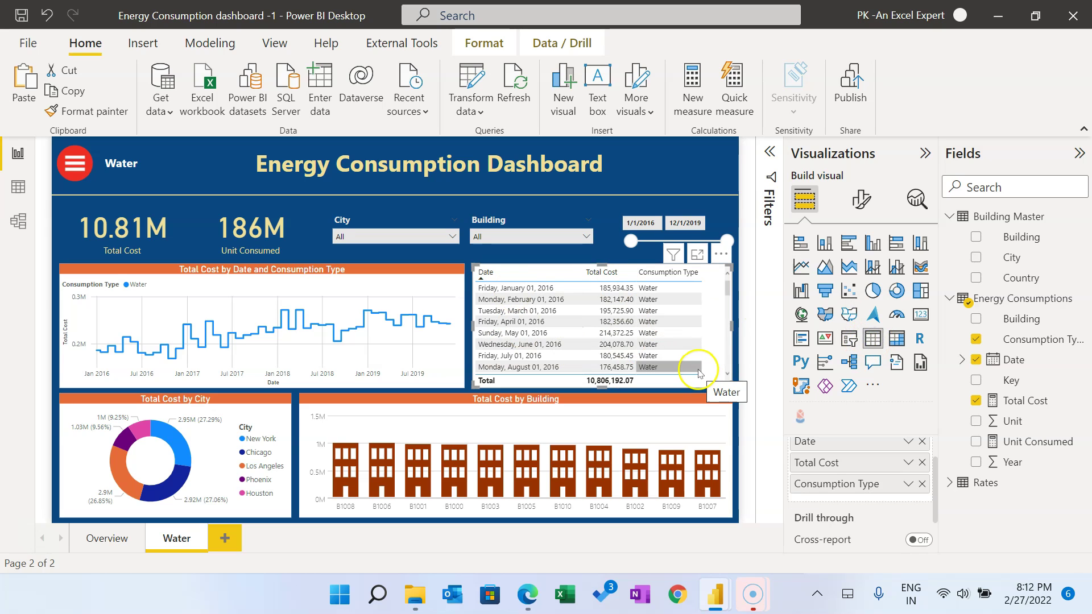
click(909, 441)
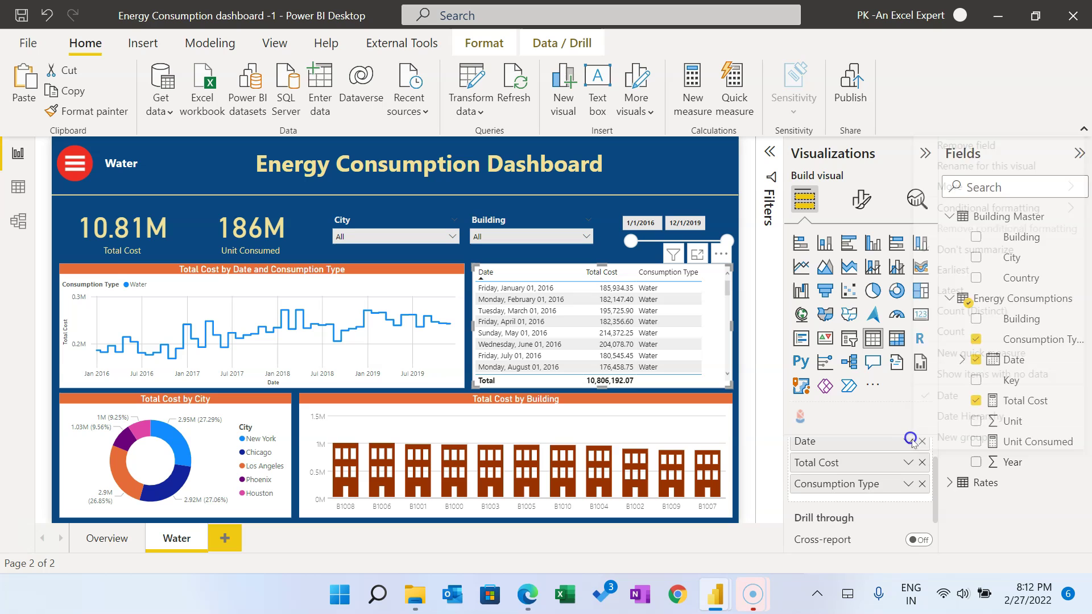
click(960, 416)
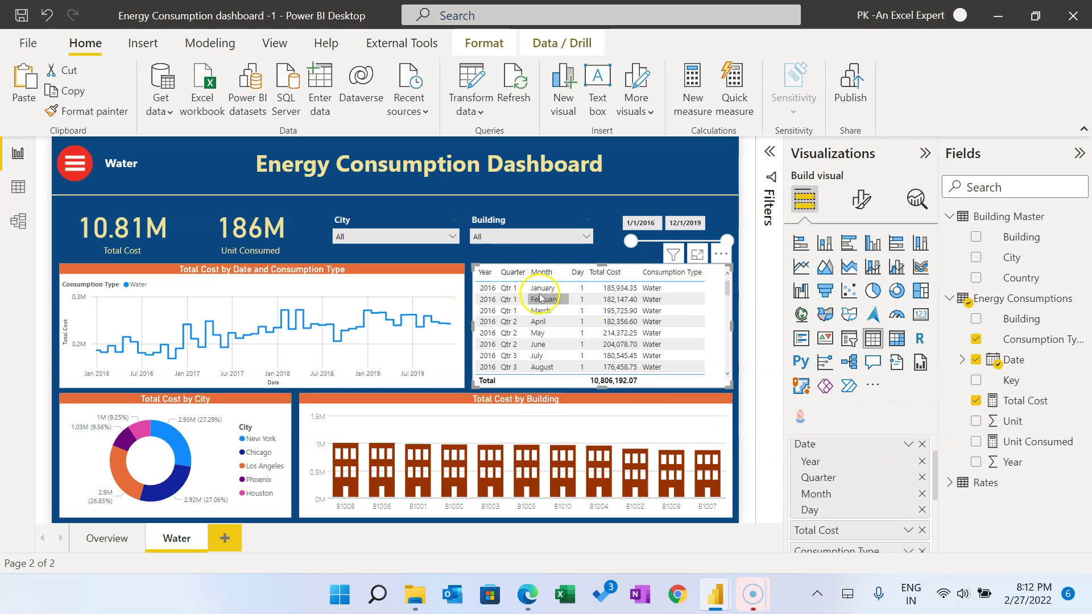
click(922, 510)
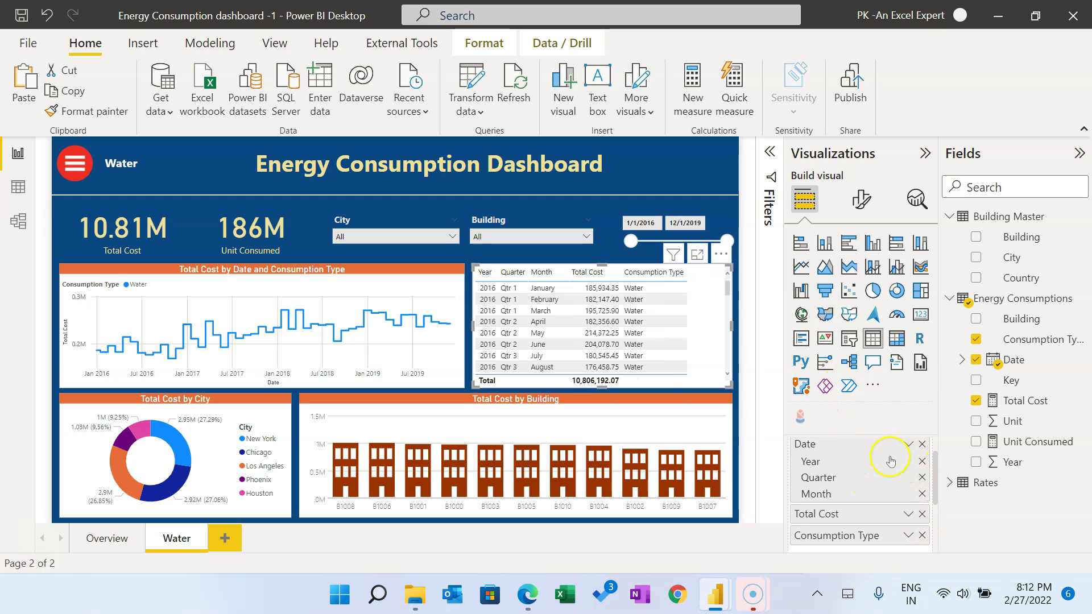
click(922, 535)
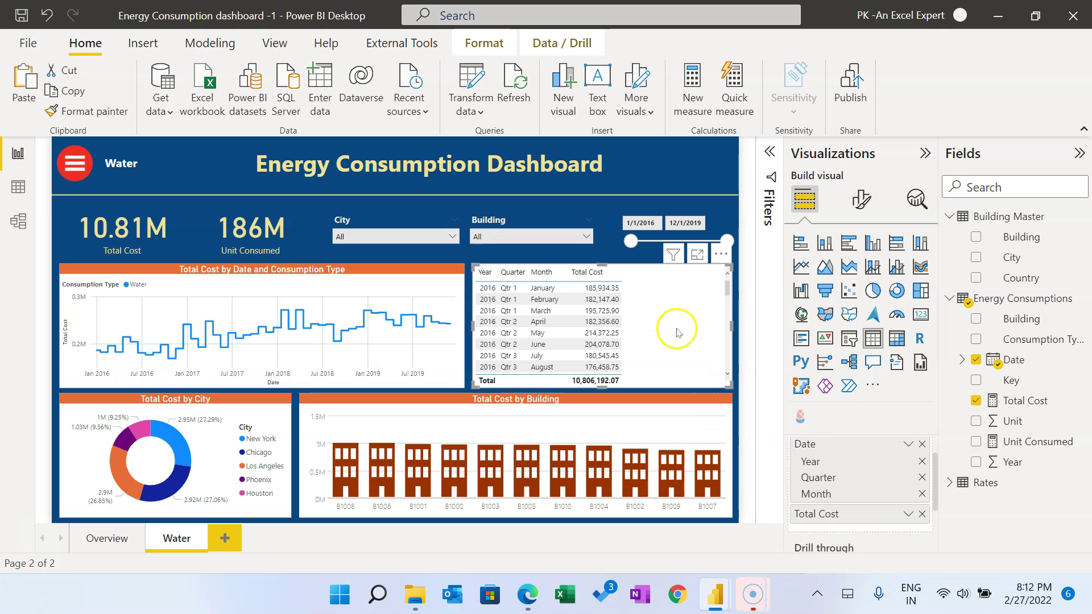
Step: Add Unit Consumed to the table between Month and Total Cost, and widen the Year column
drag(1025, 449, 866, 504)
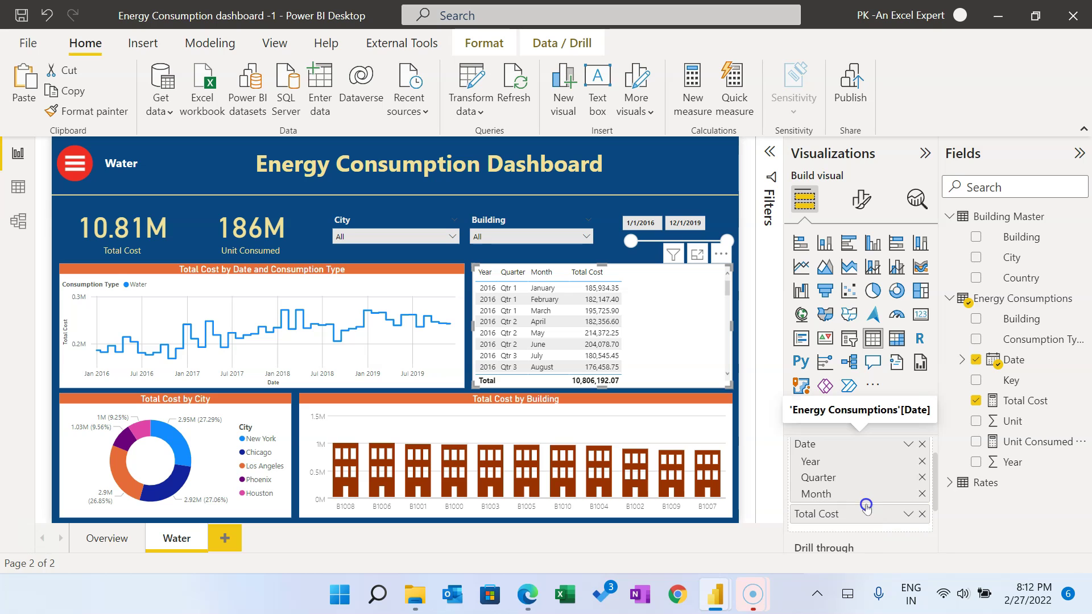
drag(1024, 442, 853, 509)
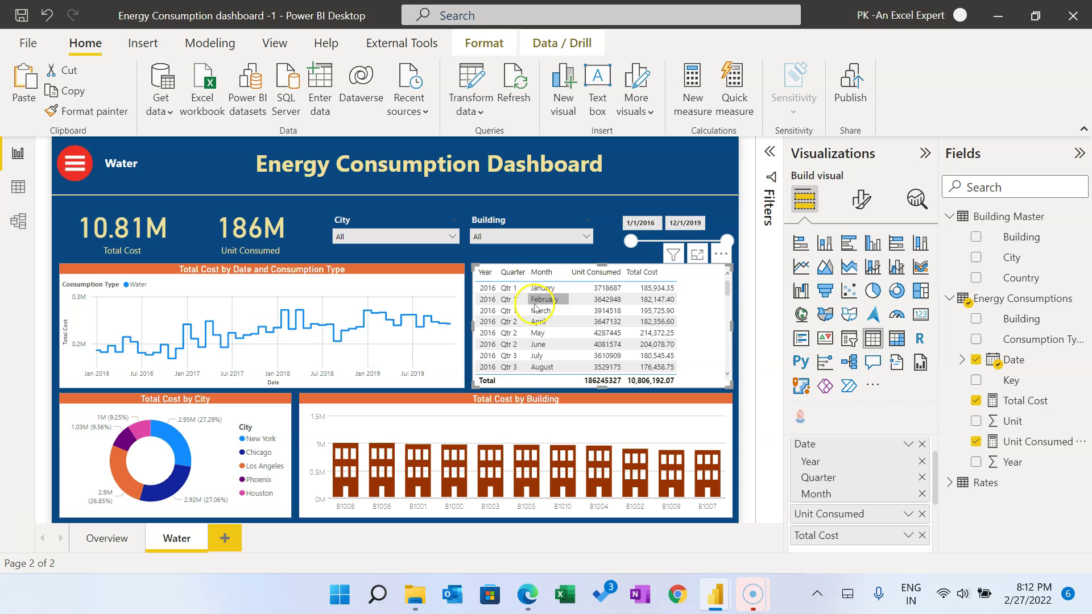
drag(496, 272, 517, 273)
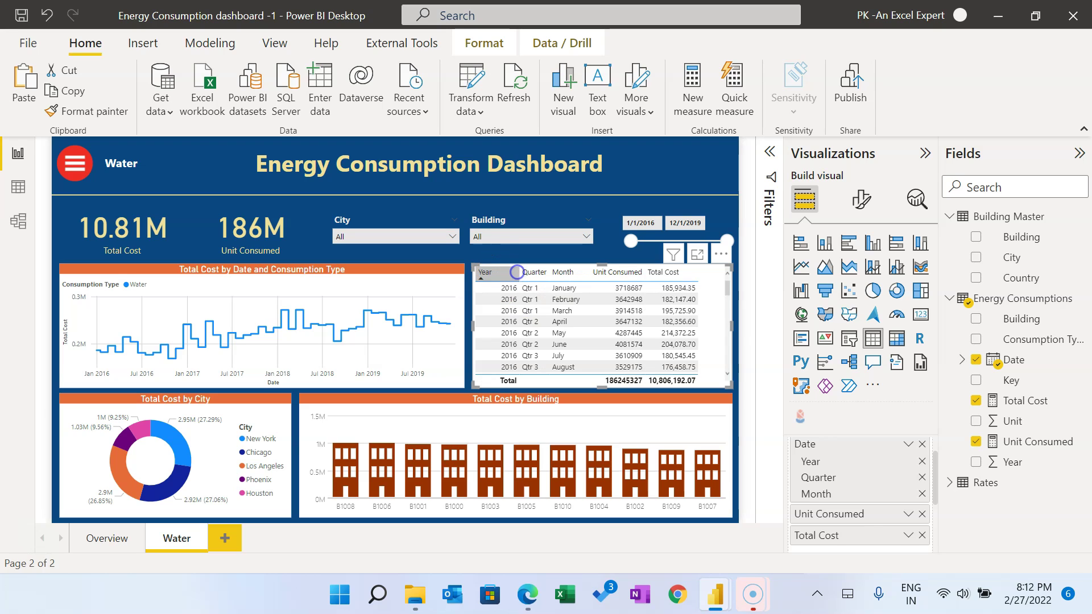
Step: Apply the Minimal style preset to the table
click(860, 202)
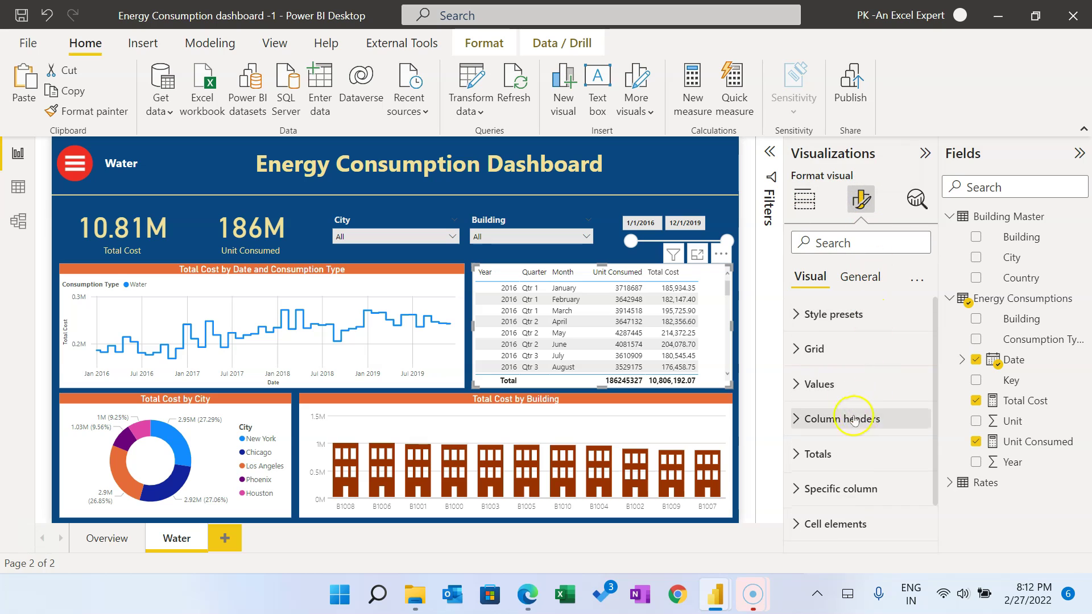
click(834, 316)
click(850, 349)
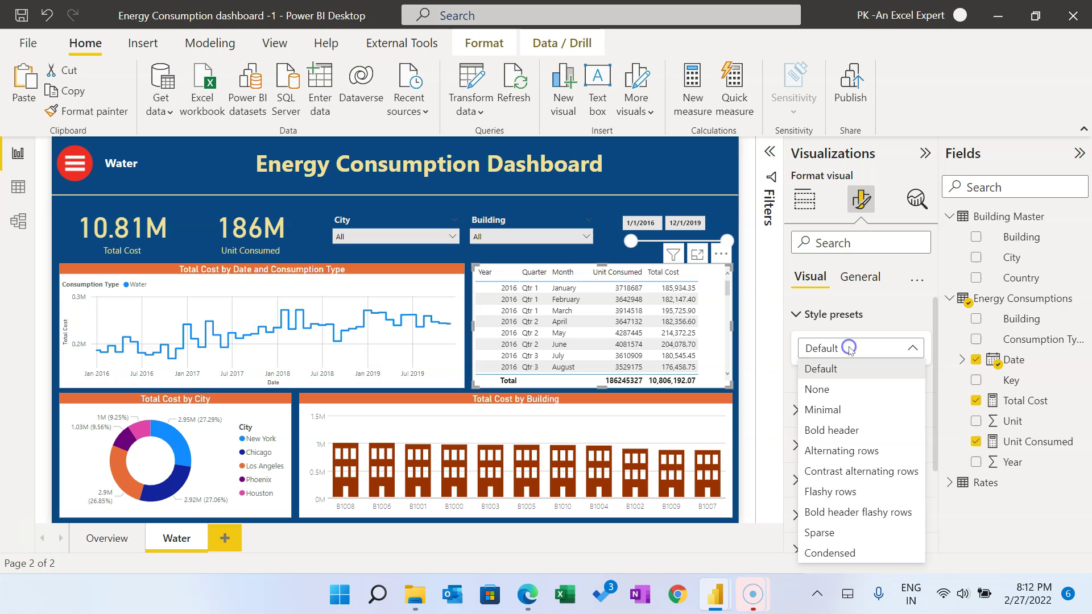
click(825, 409)
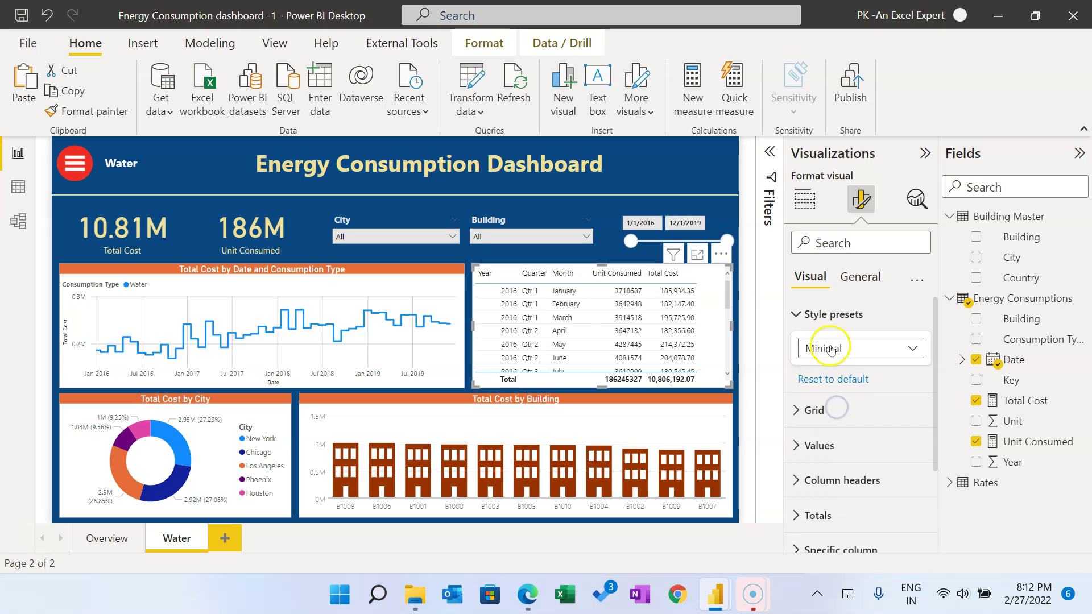
click(824, 318)
Step: Format the table's column headers in Segoe UI Bold with white text and an orange theme background
click(828, 420)
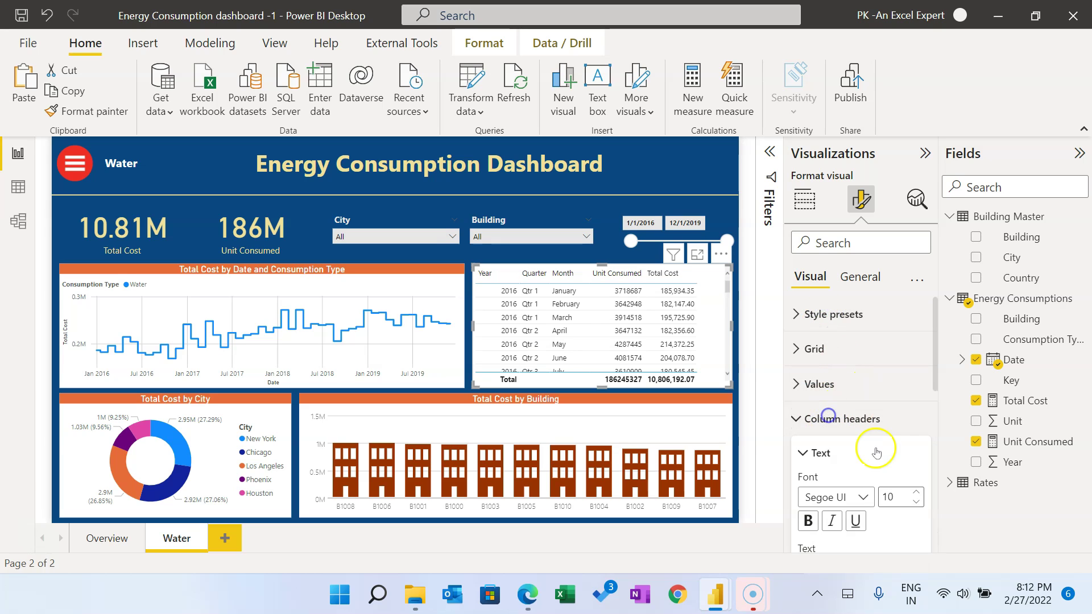
scroll(861, 501, down, 2)
click(858, 420)
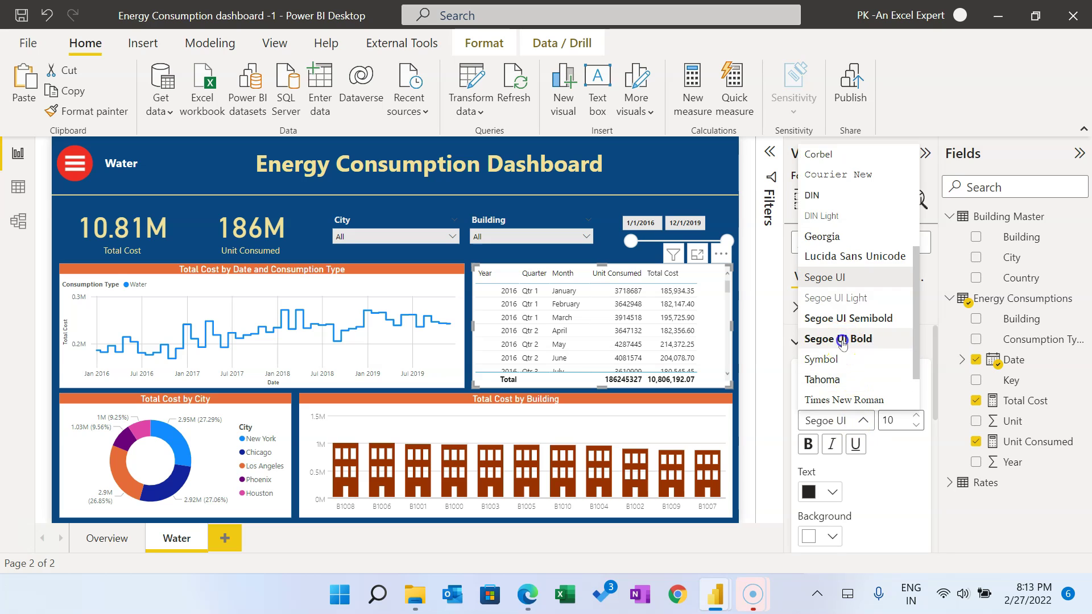
click(857, 400)
scroll(894, 494, down, 2)
click(834, 419)
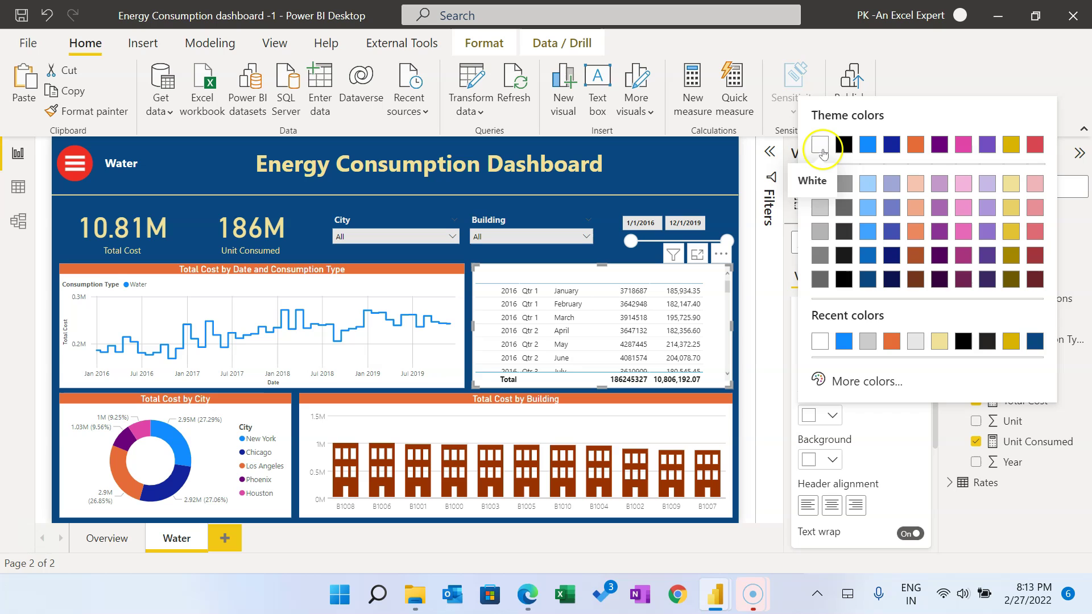
click(820, 145)
click(833, 459)
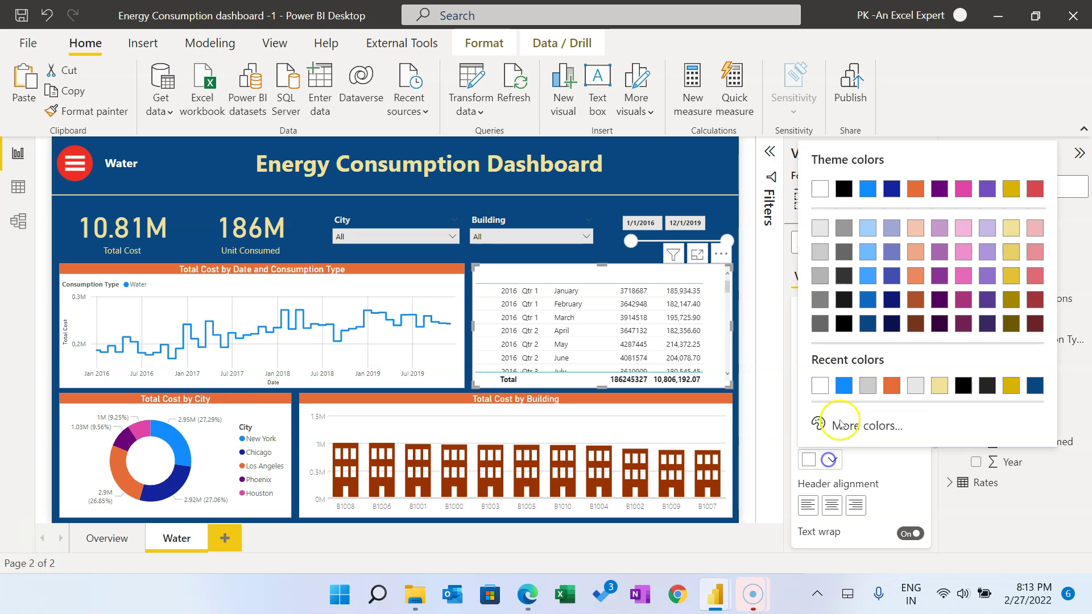
click(916, 190)
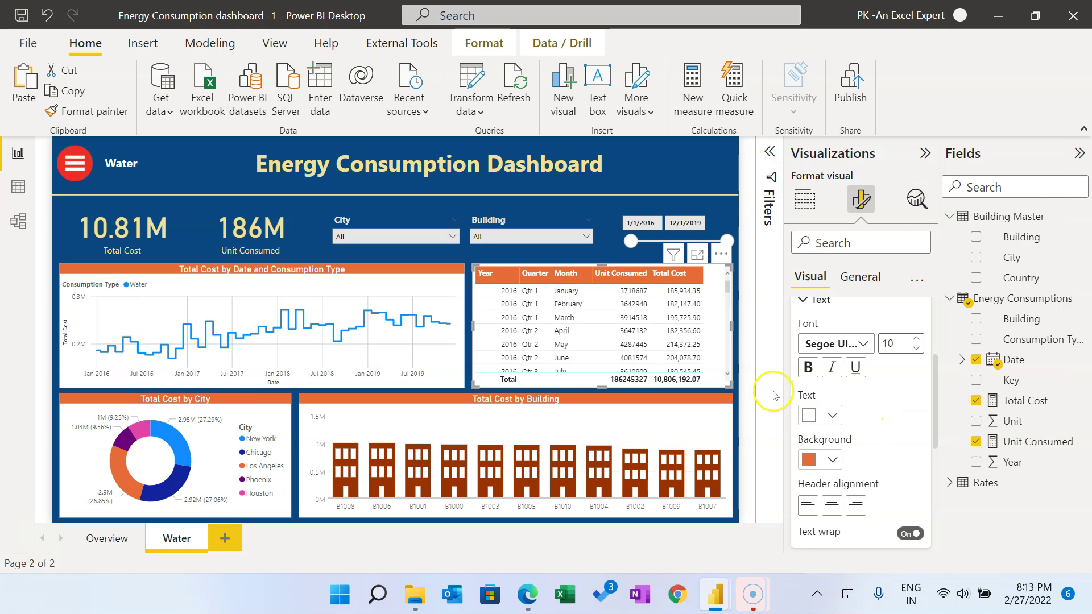
key(Escape)
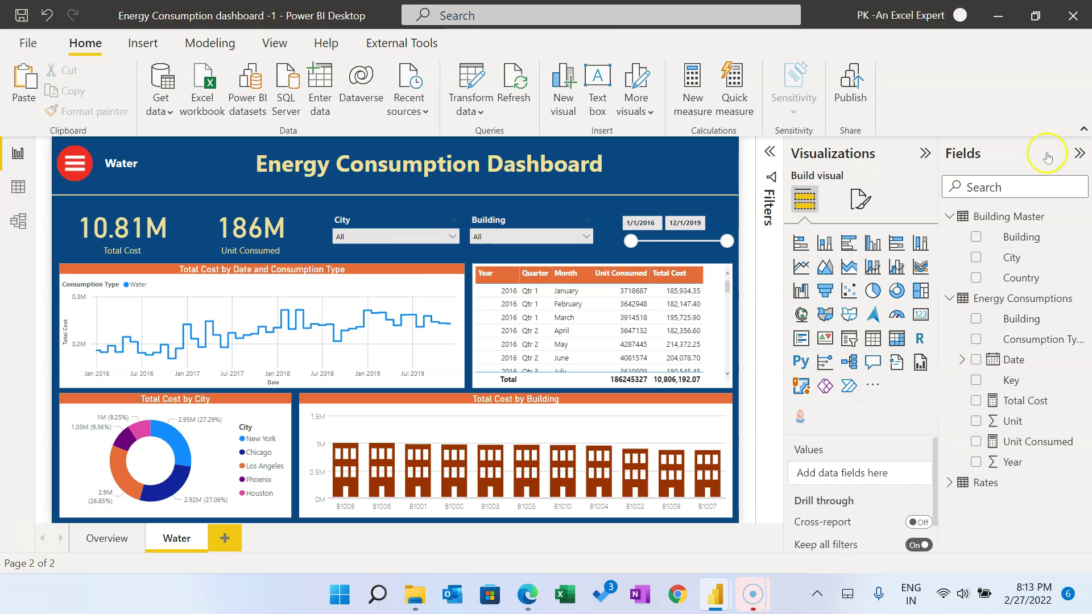
click(917, 154)
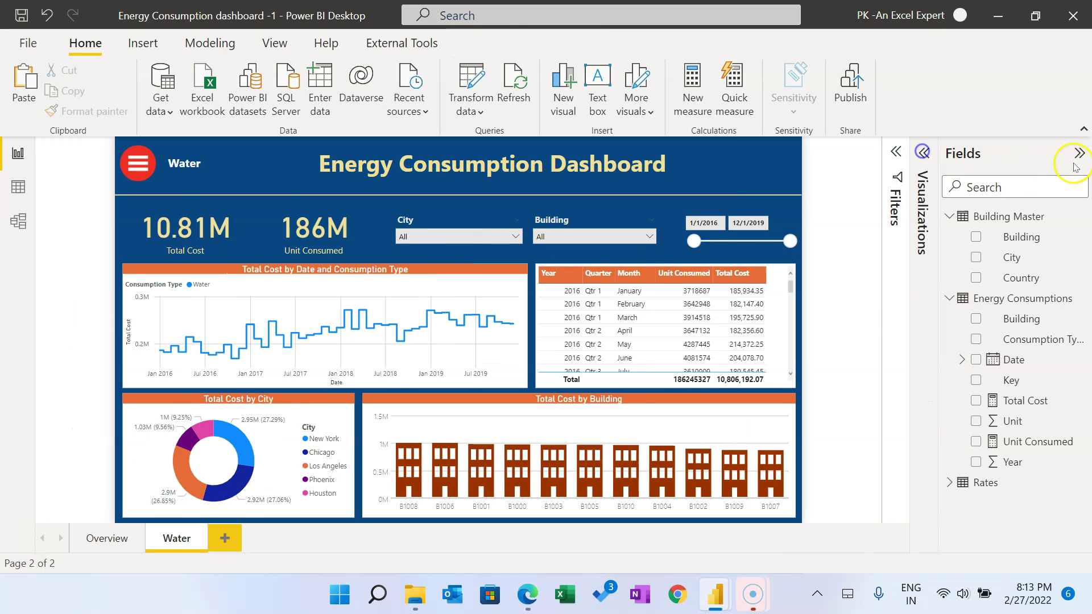
Step: Duplicate the Water page and rename the copy Electricity
right_click(175, 543)
click(276, 504)
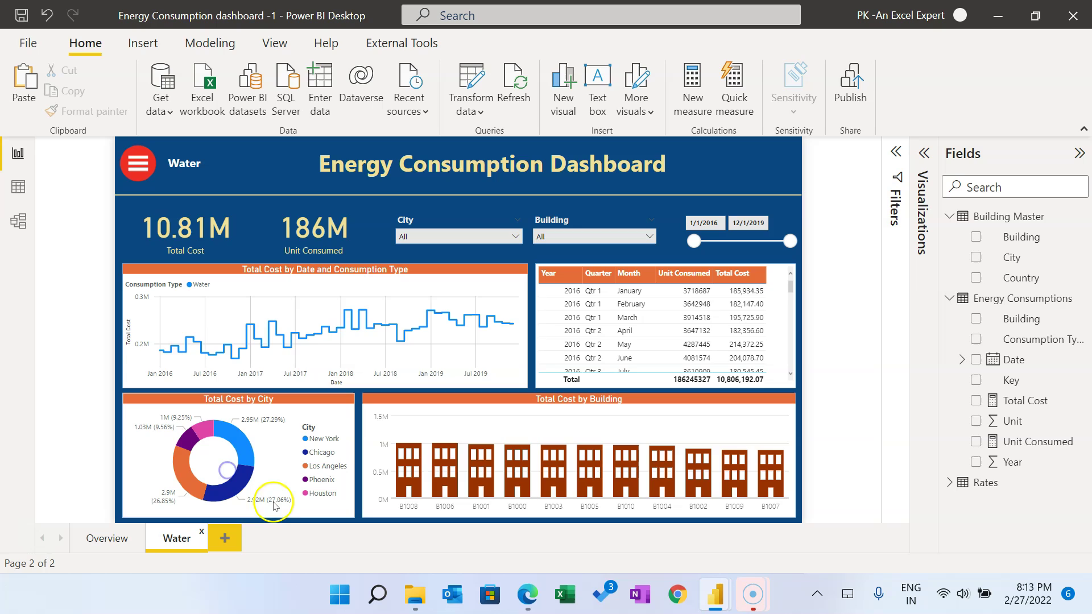
double_click(296, 539)
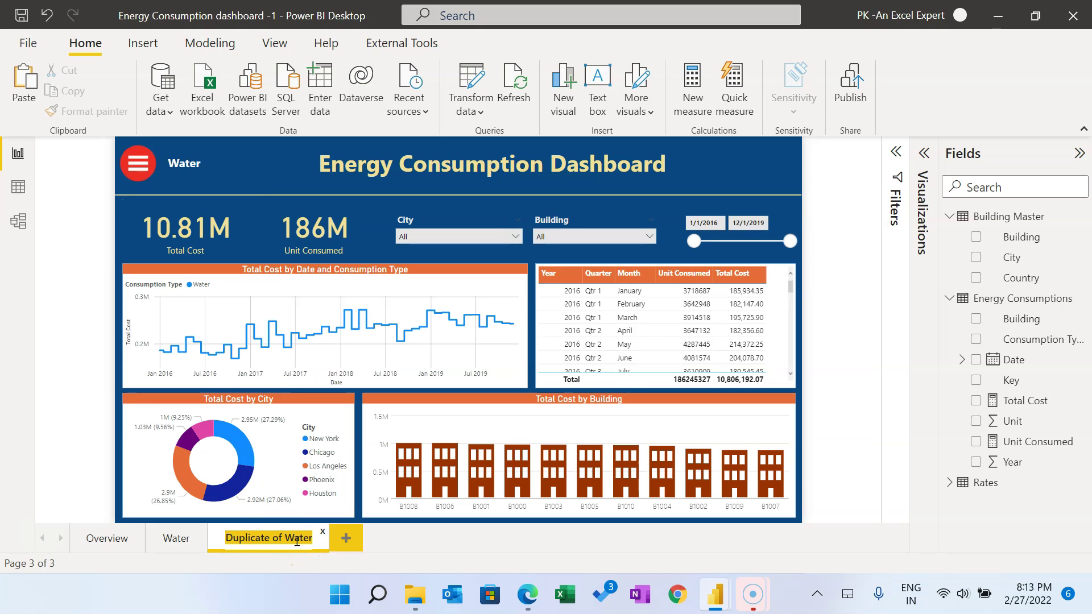
text(Electricity)
key(Return)
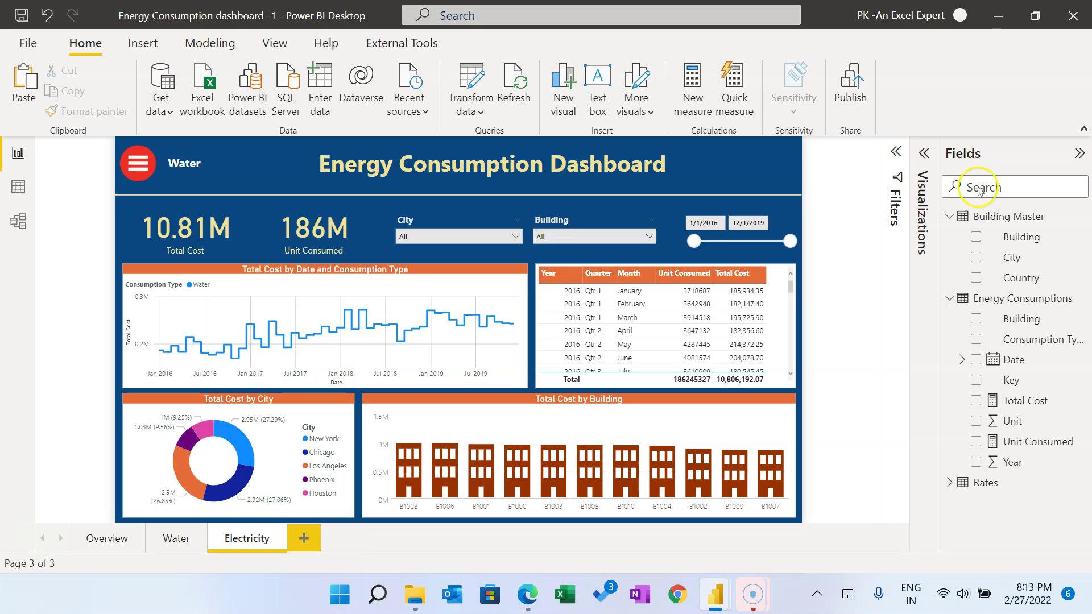
Step: Change the Electricity page's Consumption Type filter from Water to Electricity only
click(896, 154)
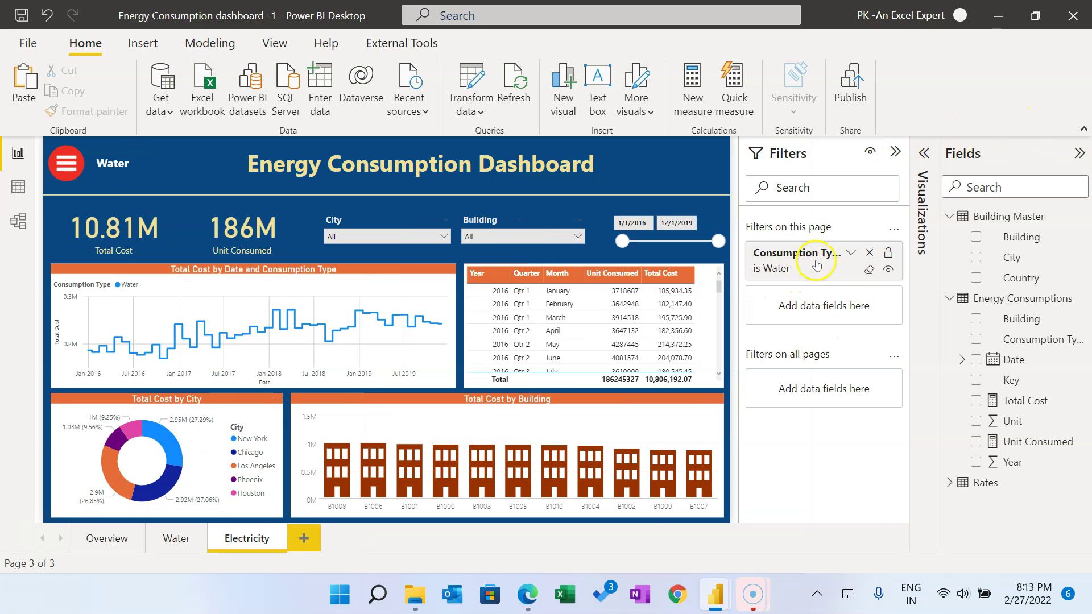
click(817, 260)
click(795, 380)
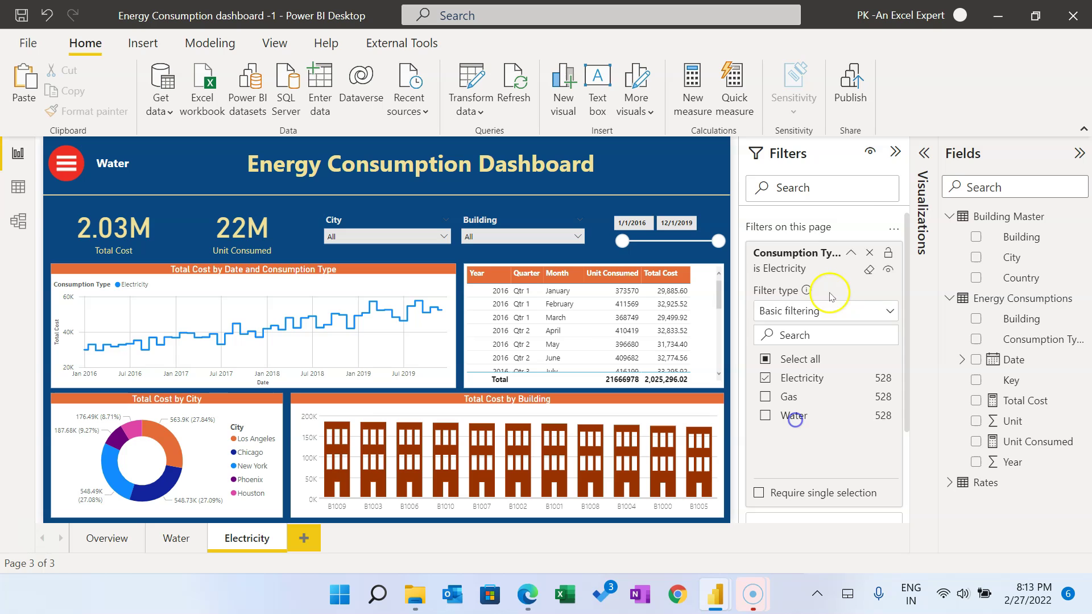
click(895, 153)
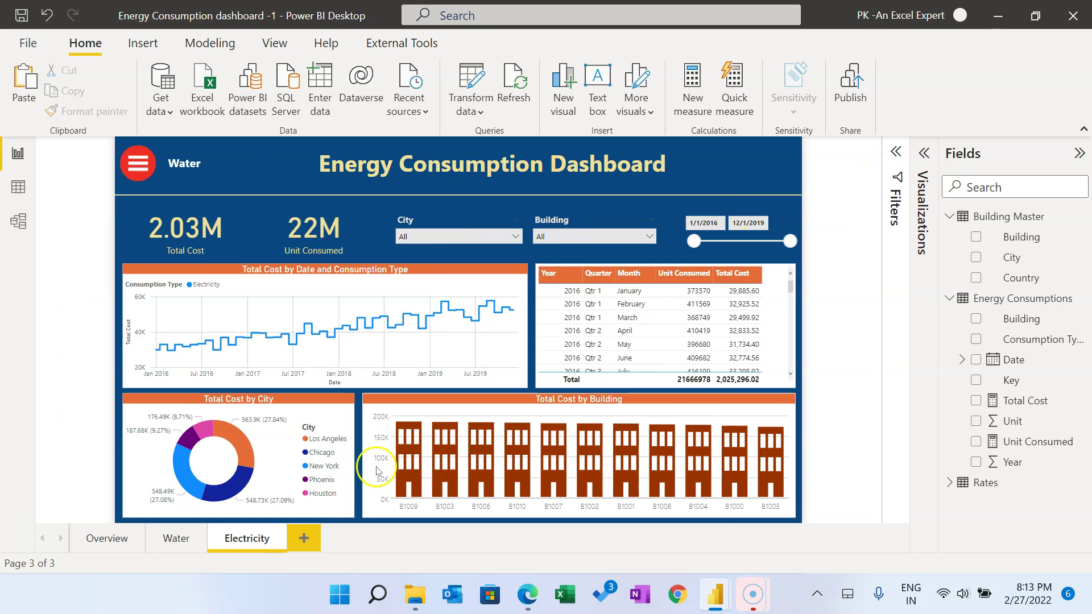
Step: Duplicate the Electricity page and rename the copy Gas
right_click(265, 540)
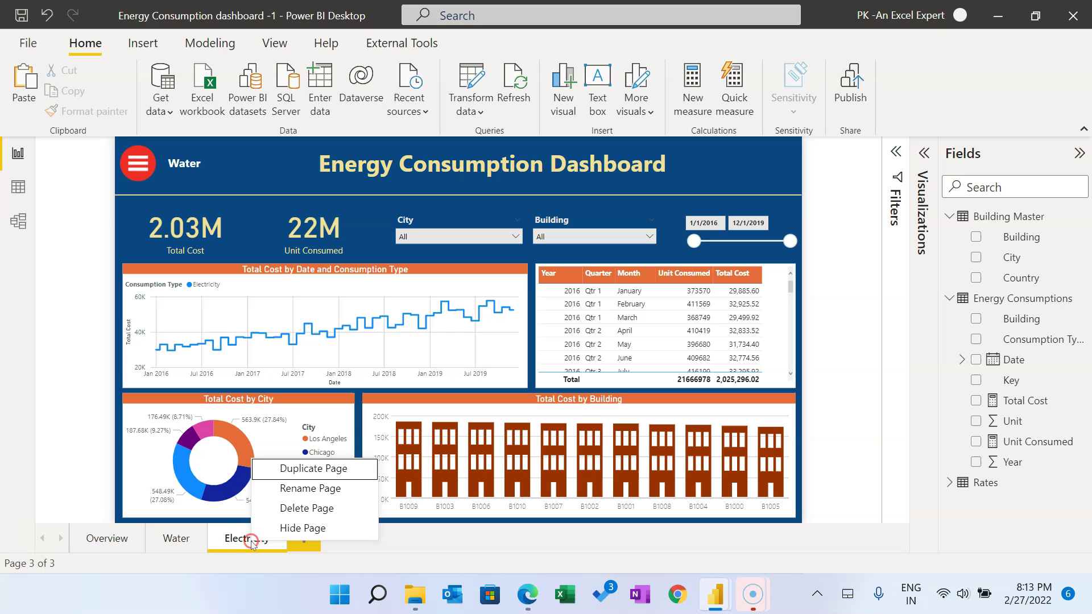
click(316, 469)
double_click(363, 541)
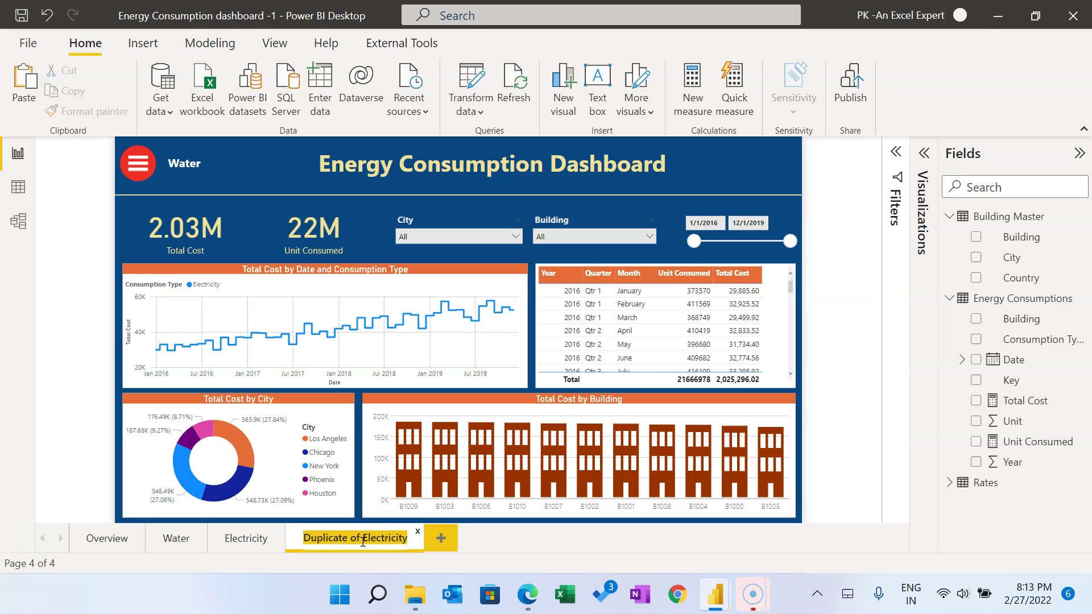
text(Gas)
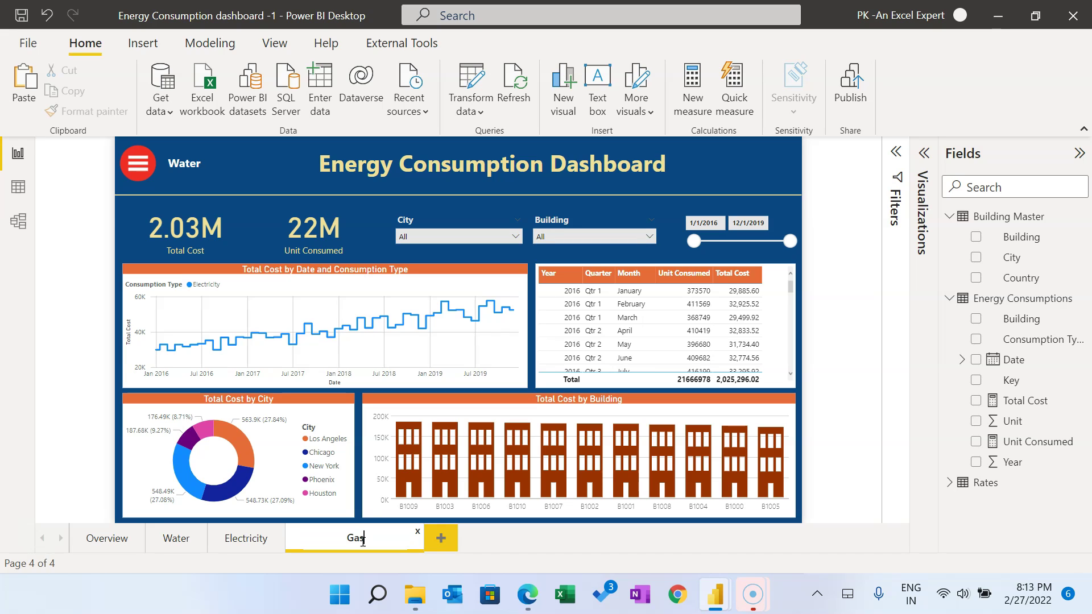
key(Return)
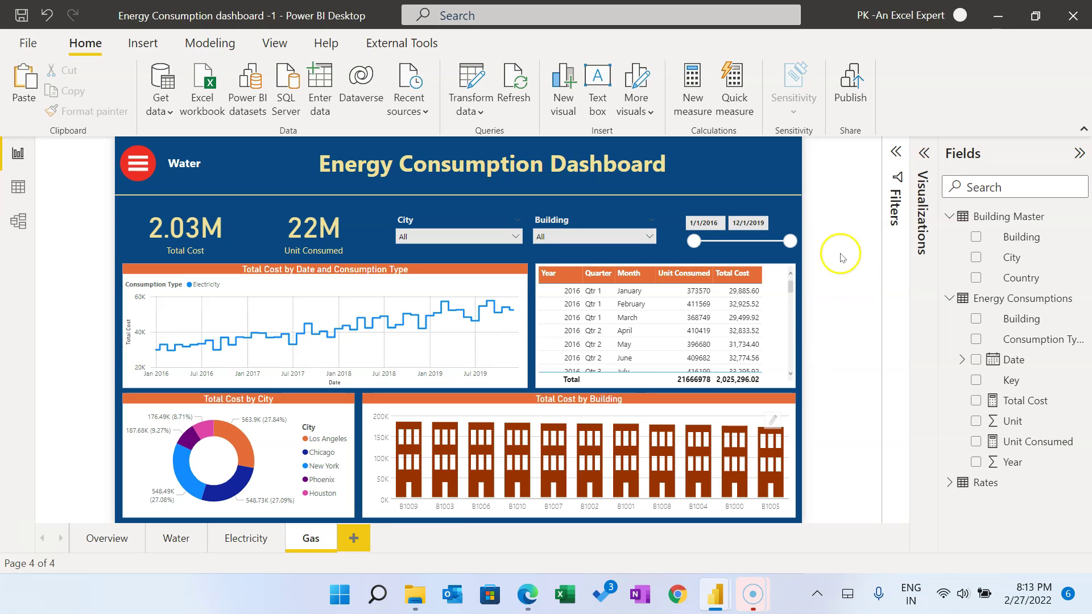
Step: Set the Gas page's Consumption Type filter to Gas only
click(898, 152)
click(823, 267)
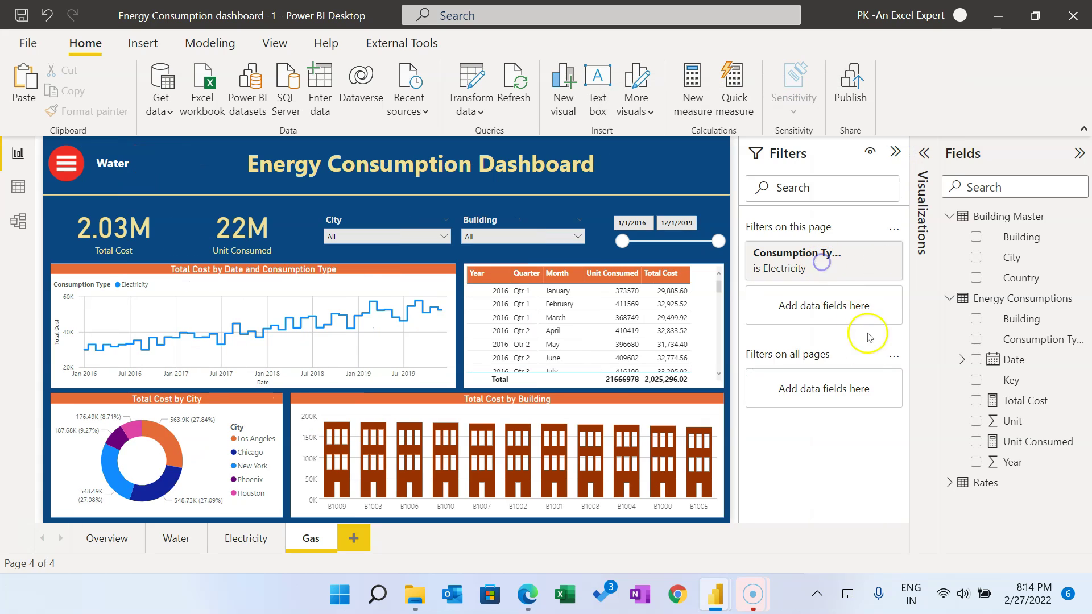
click(788, 399)
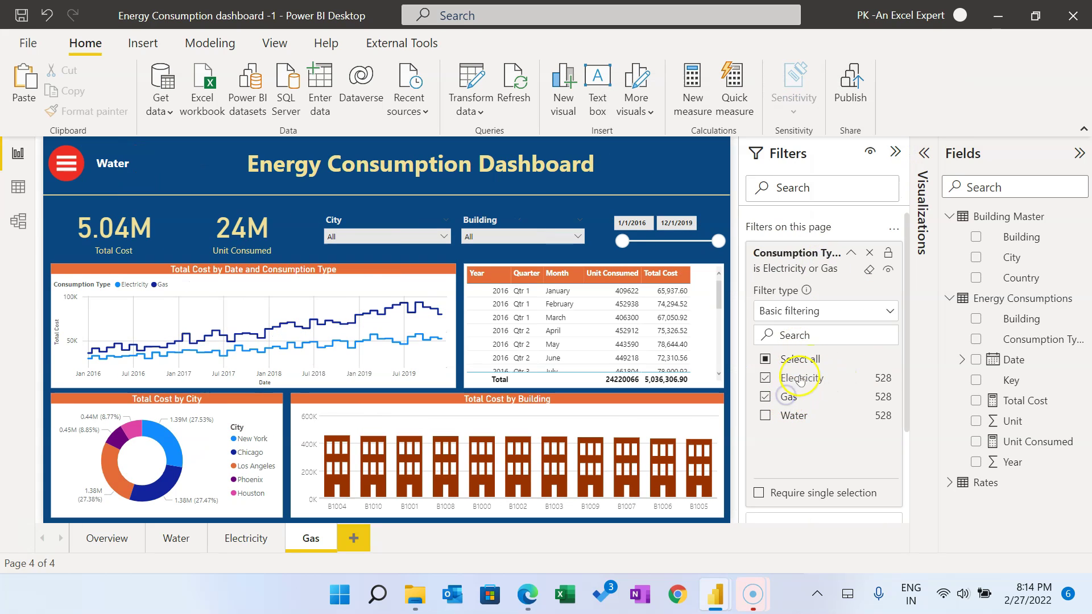
click(796, 378)
click(896, 152)
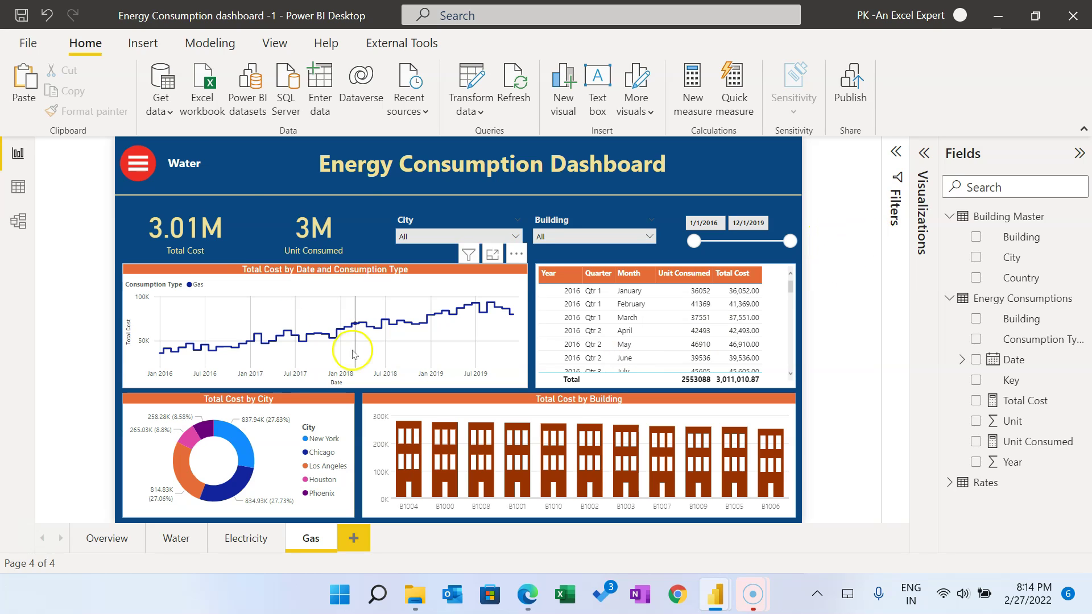
Step: Replace the Water heading beside the menu icon on the Gas page with Gas
click(194, 162)
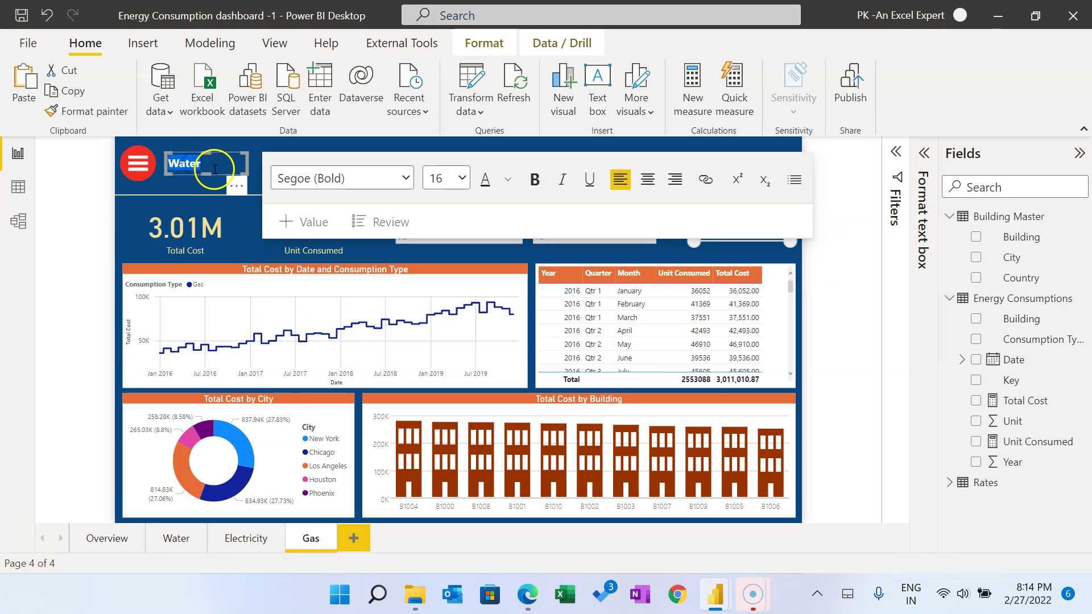
text(Gas)
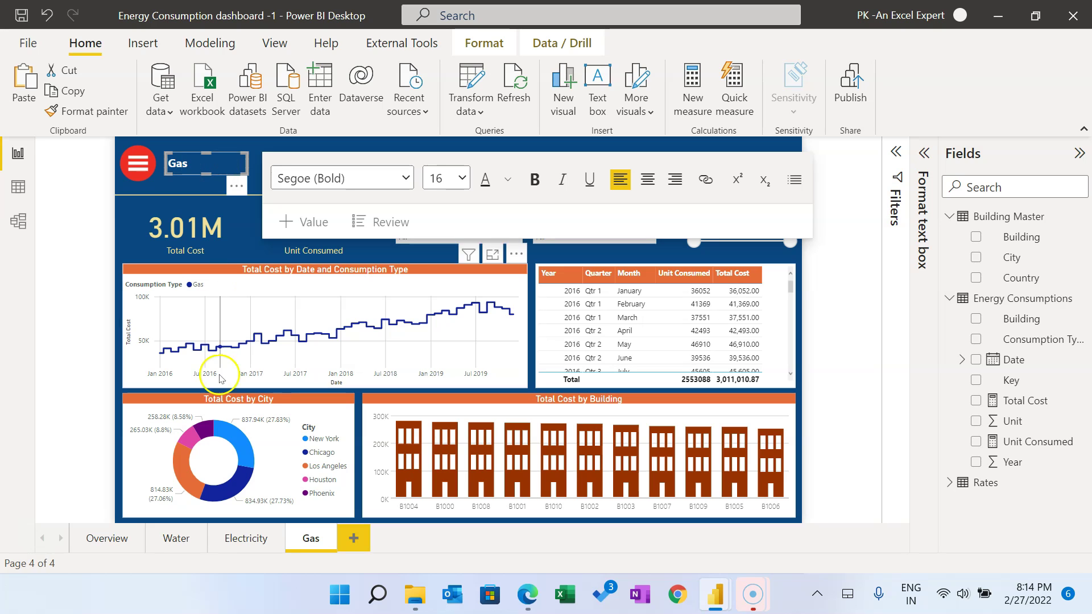
Step: Replace the Water heading beside the menu icon on the Electricity page with Electricity
click(245, 541)
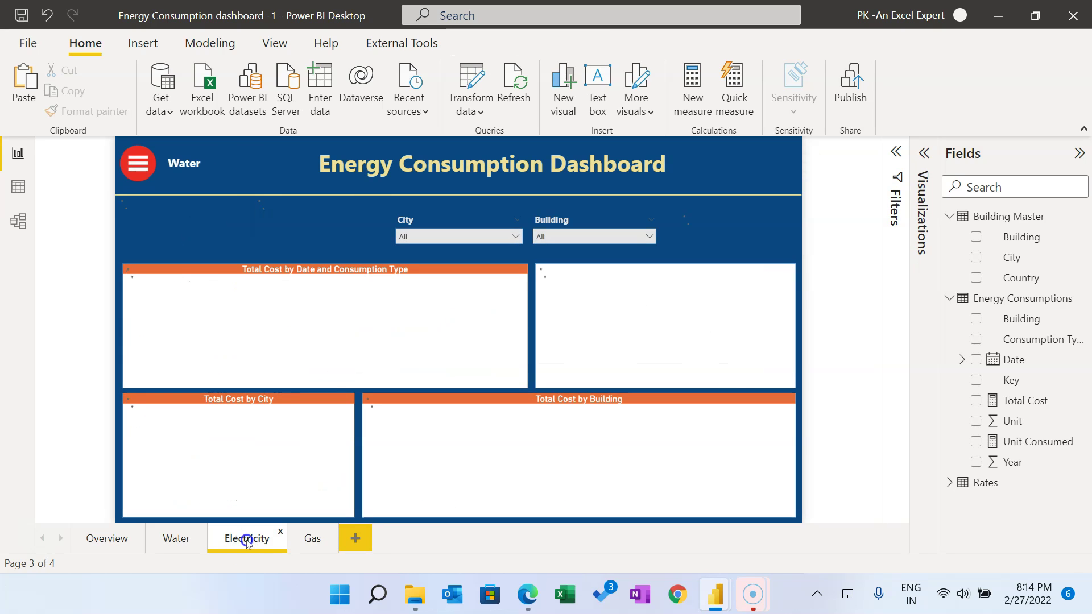
double_click(188, 163)
text(Electricity)
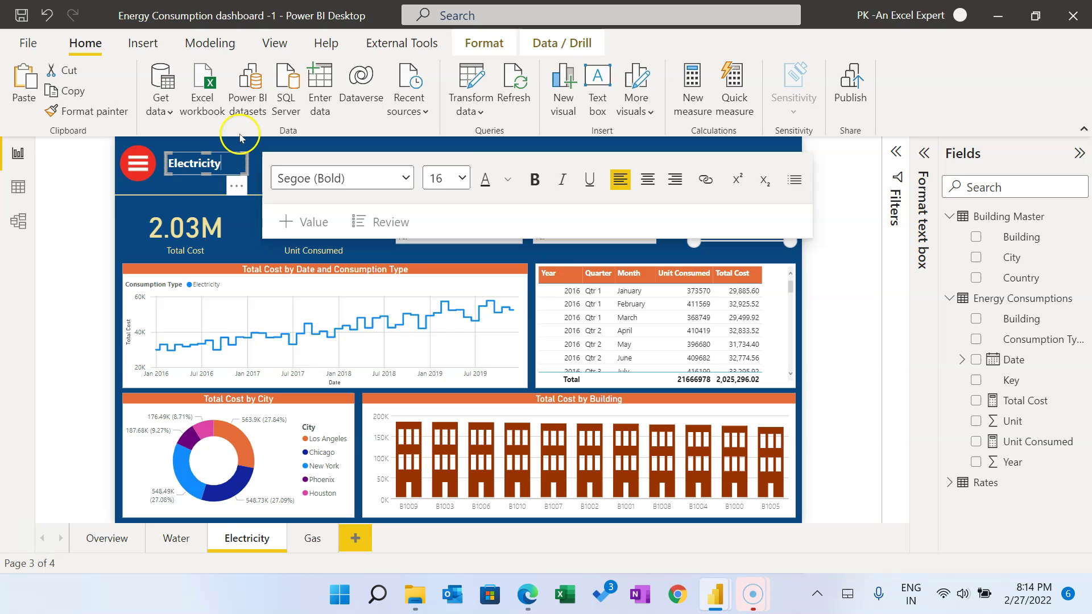
click(86, 226)
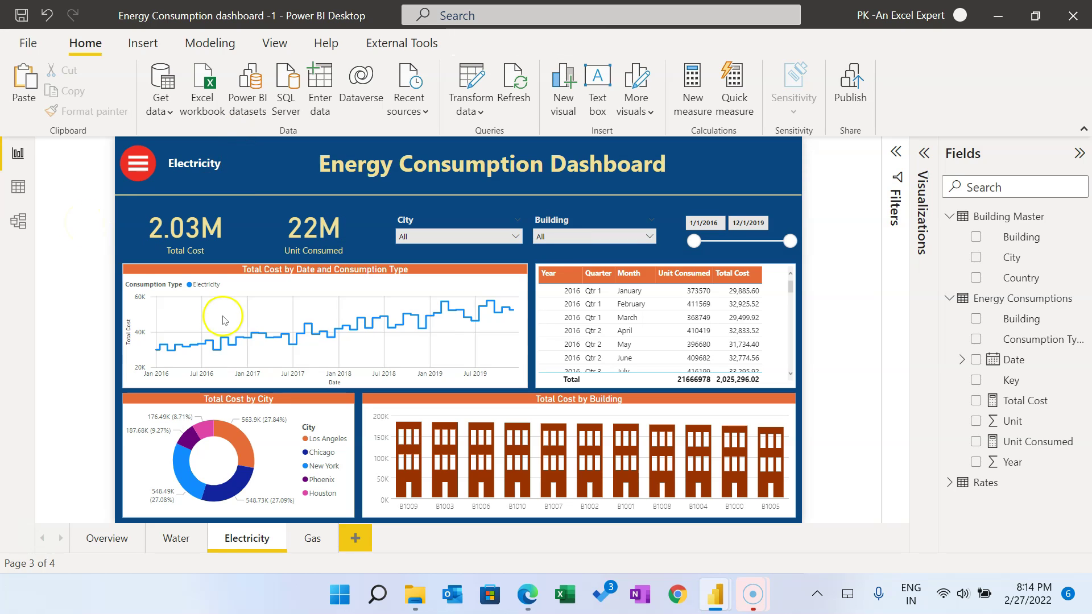
Step: Hide the Water, Electricity and Gas pages
click(176, 538)
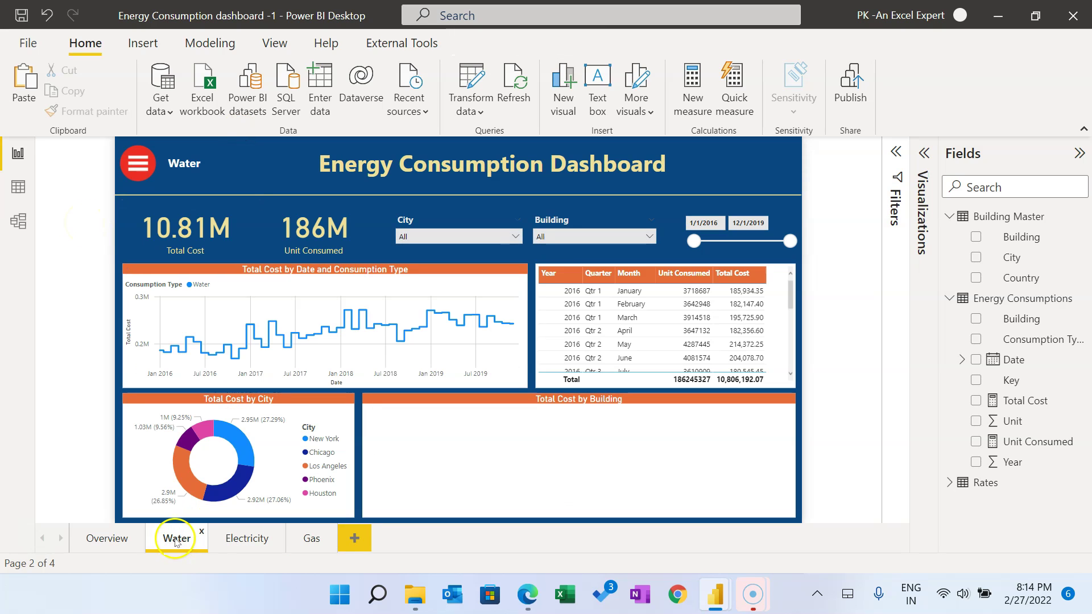
right_click(176, 537)
click(233, 523)
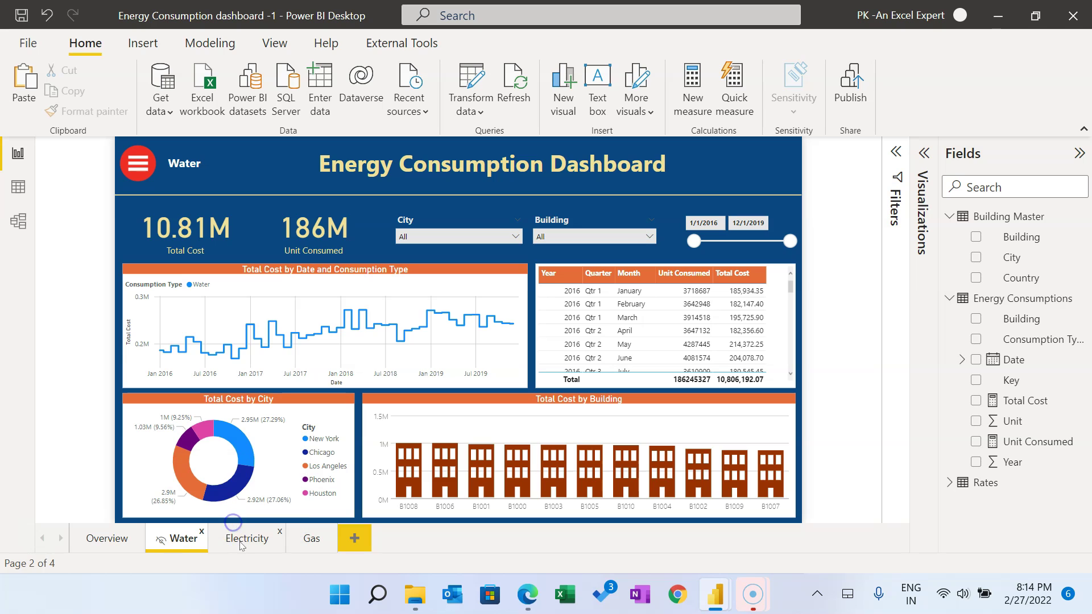
click(251, 540)
right_click(248, 539)
click(297, 526)
click(308, 542)
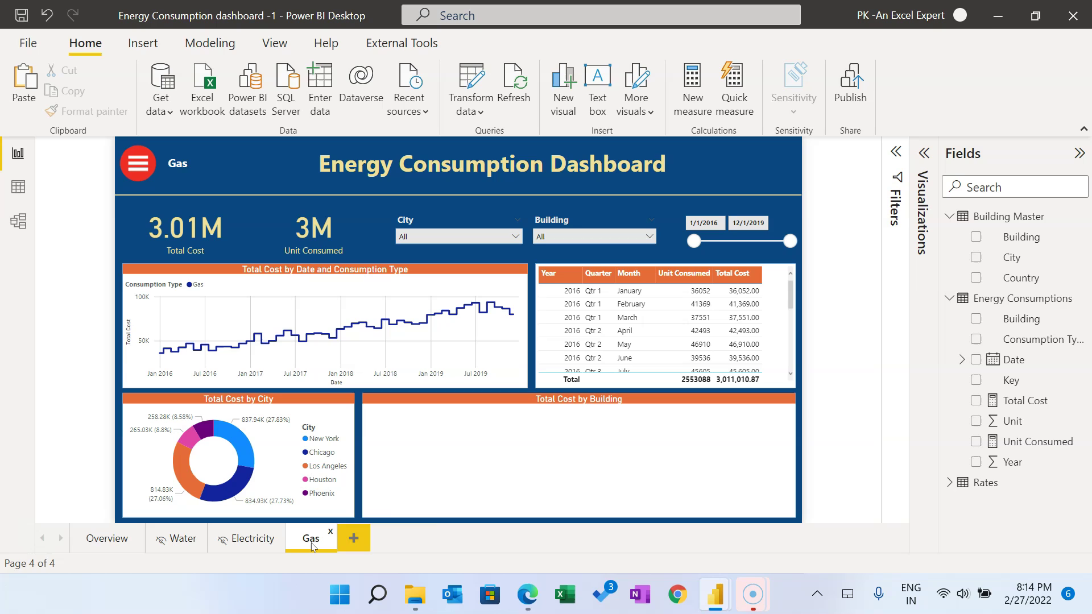
right_click(312, 540)
click(369, 531)
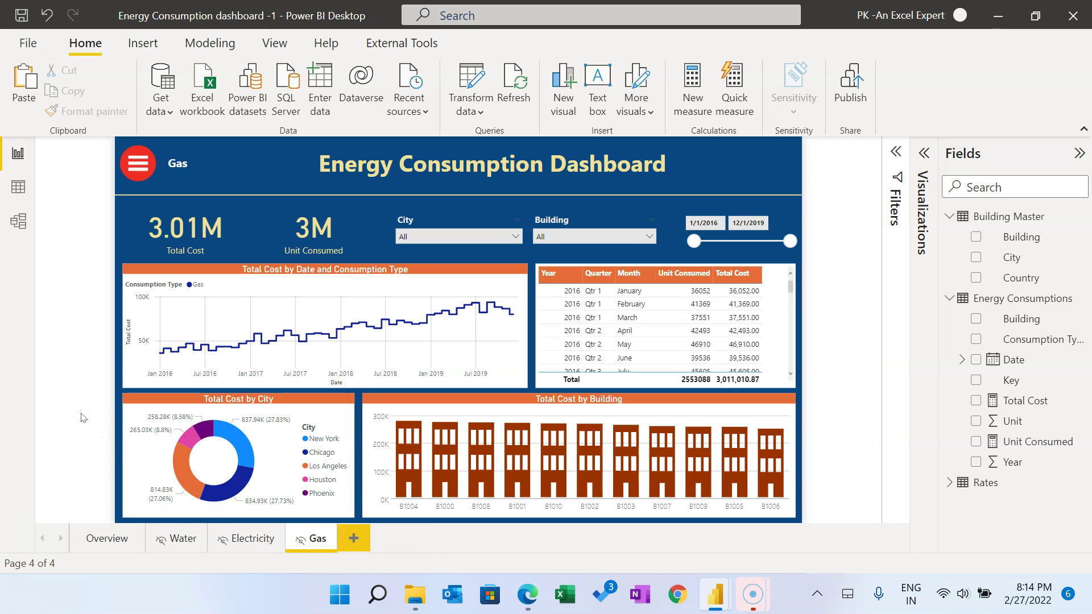
Step: Insert a rectangle on the Overview page as a narrow side panel running from below the header line to the page bottom
click(106, 543)
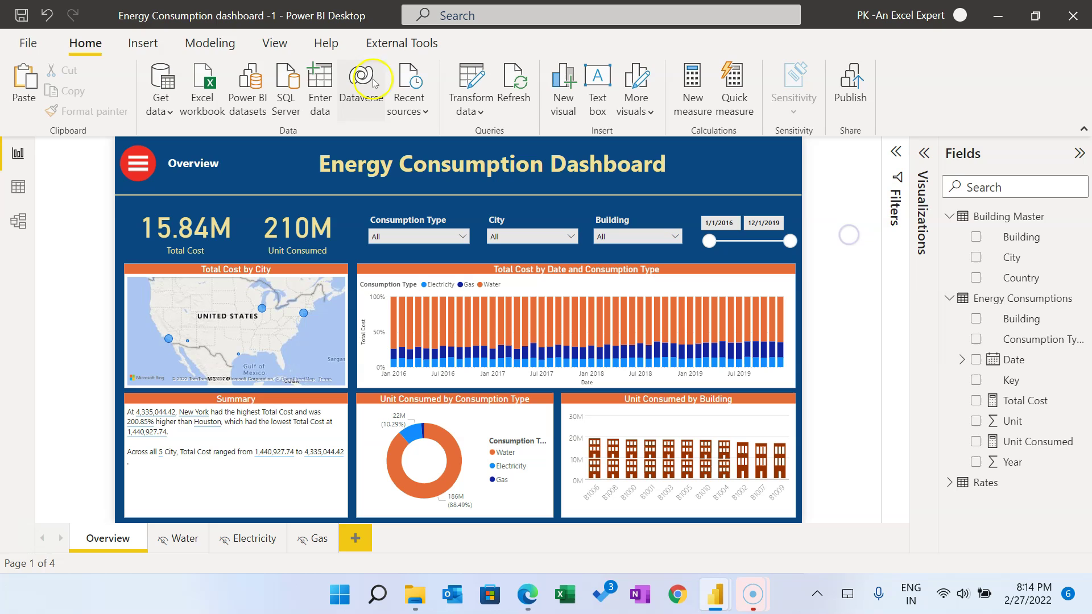
click(147, 45)
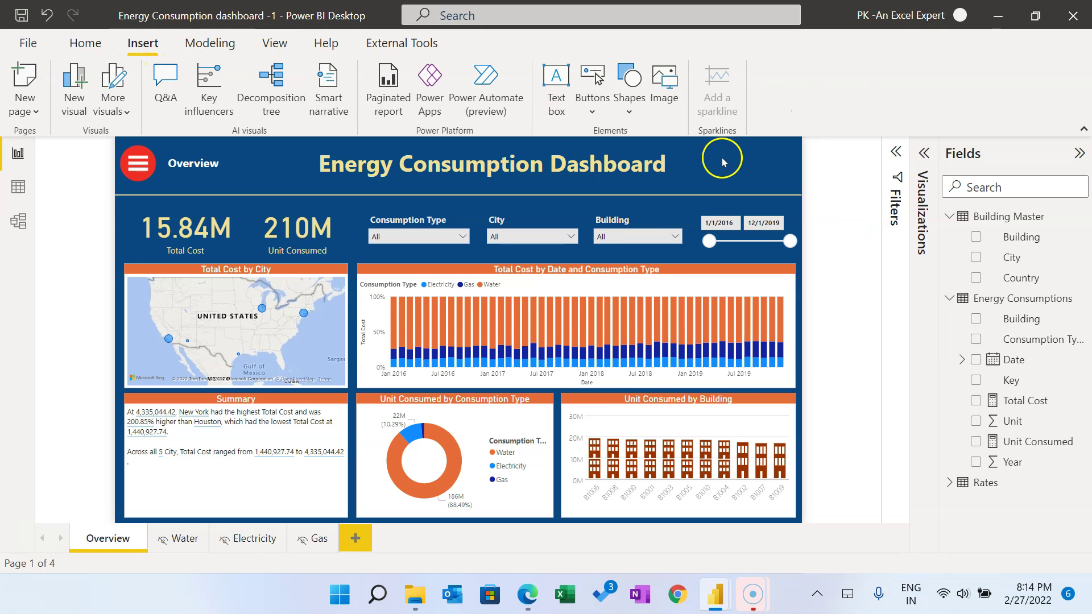
click(628, 114)
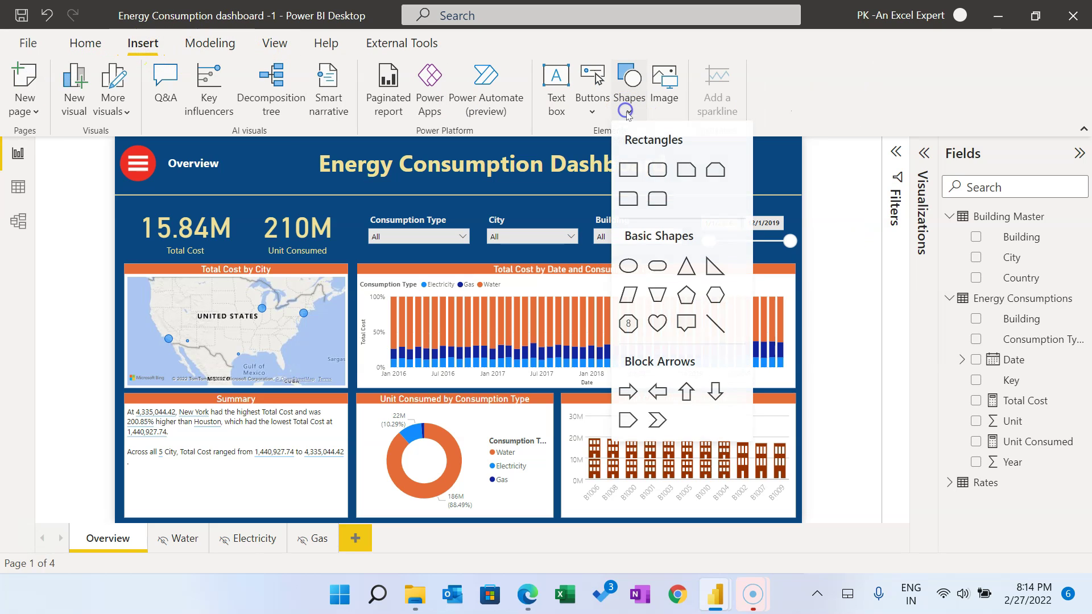
click(633, 169)
drag(261, 215, 203, 225)
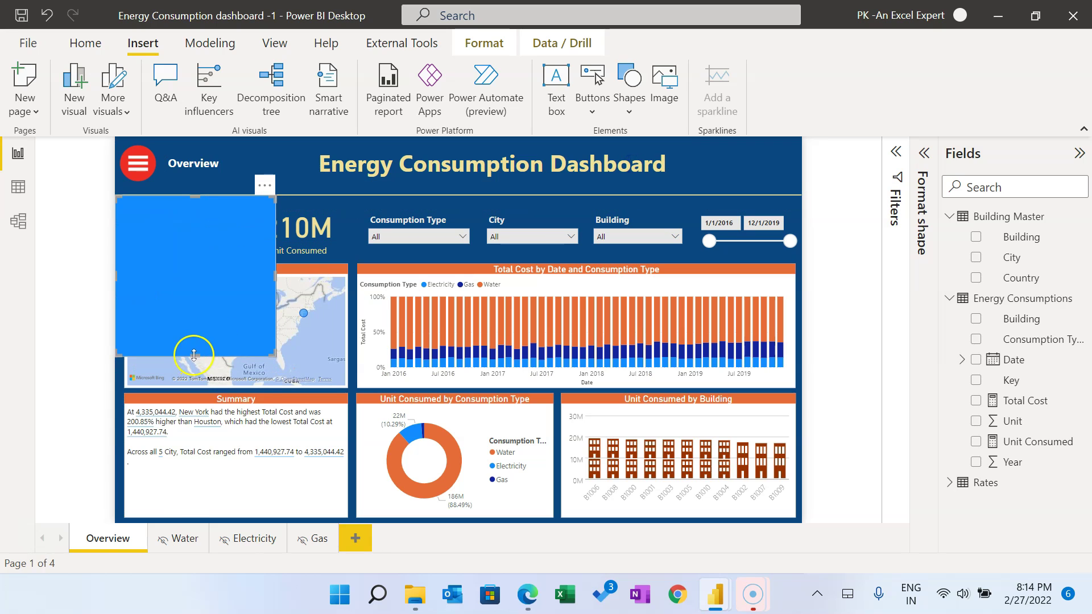
drag(194, 355, 182, 518)
drag(276, 357, 253, 358)
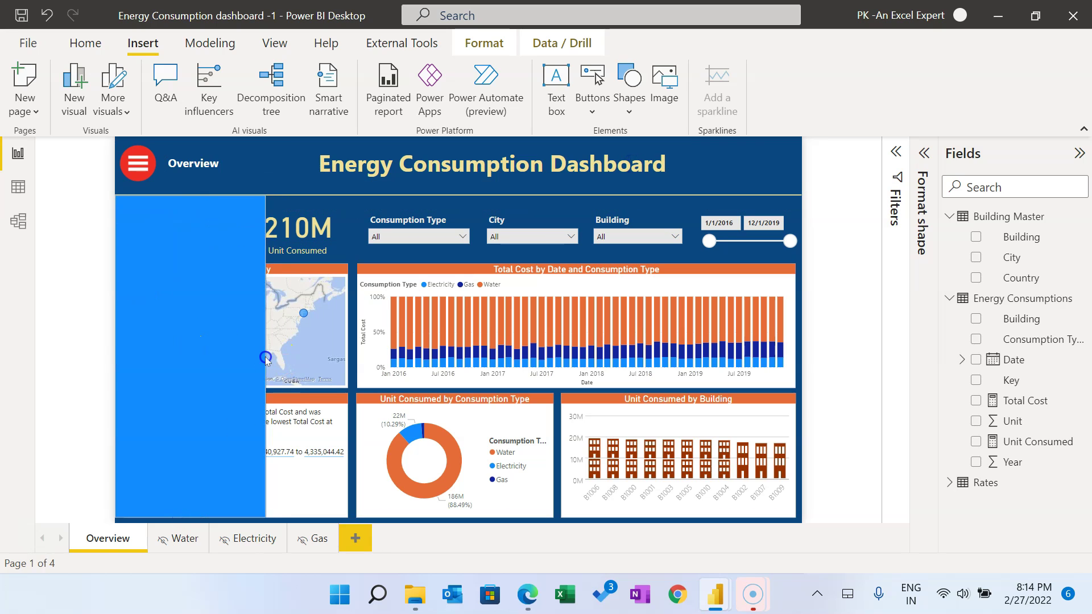
Step: Fill the side panel rectangle with light yellow at 5% transparency
click(923, 154)
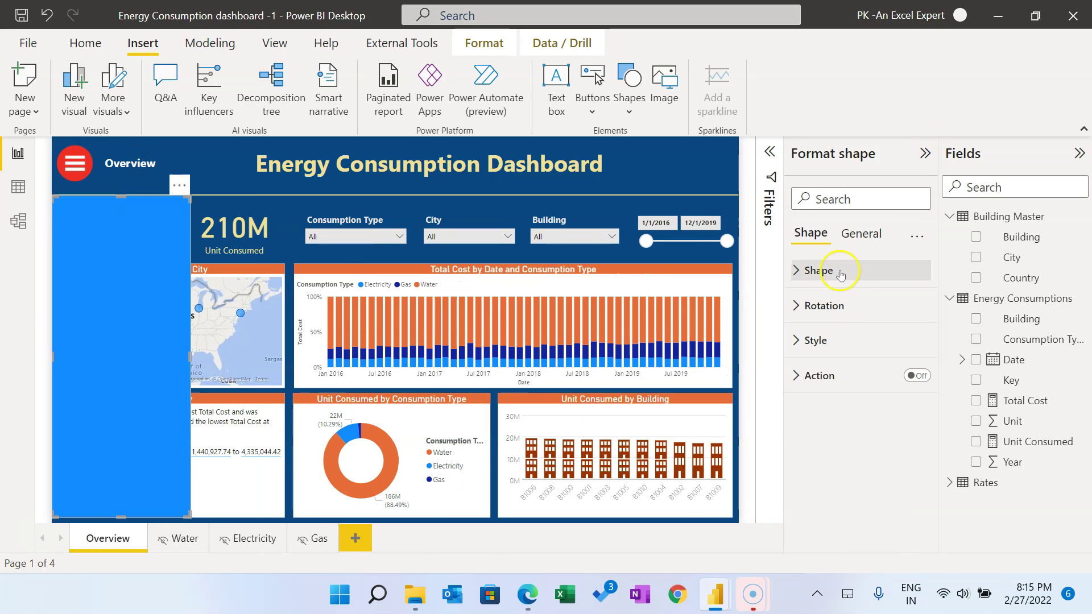
click(824, 342)
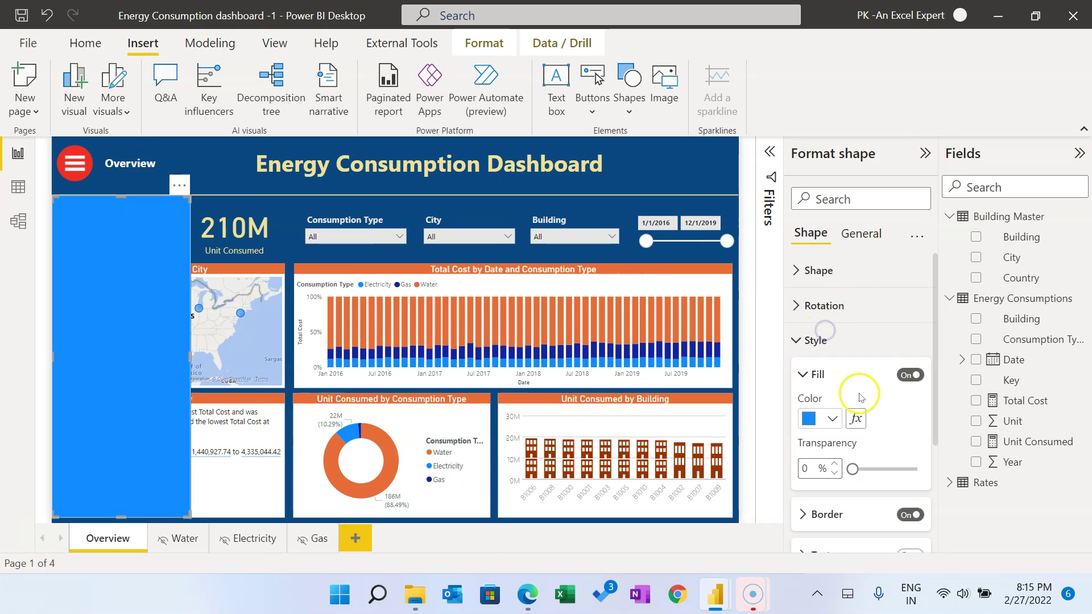
click(817, 419)
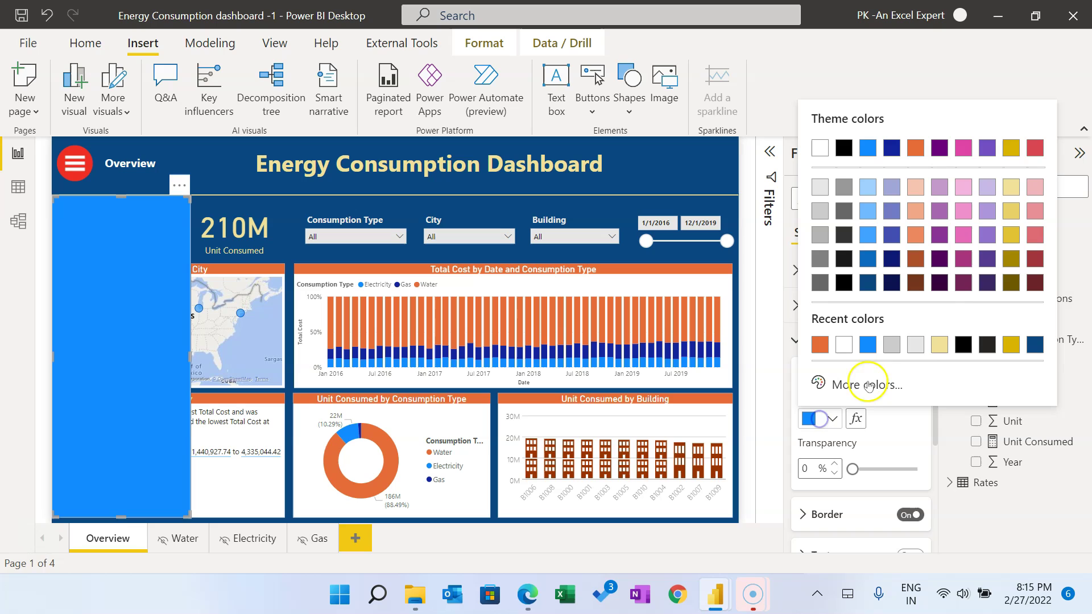
click(1013, 189)
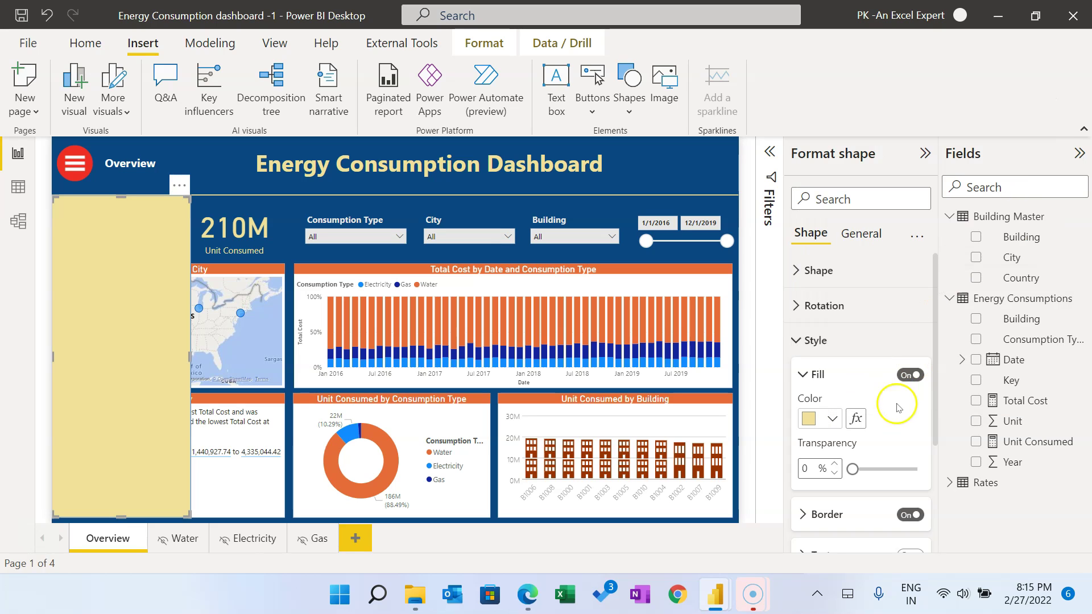
text(5)
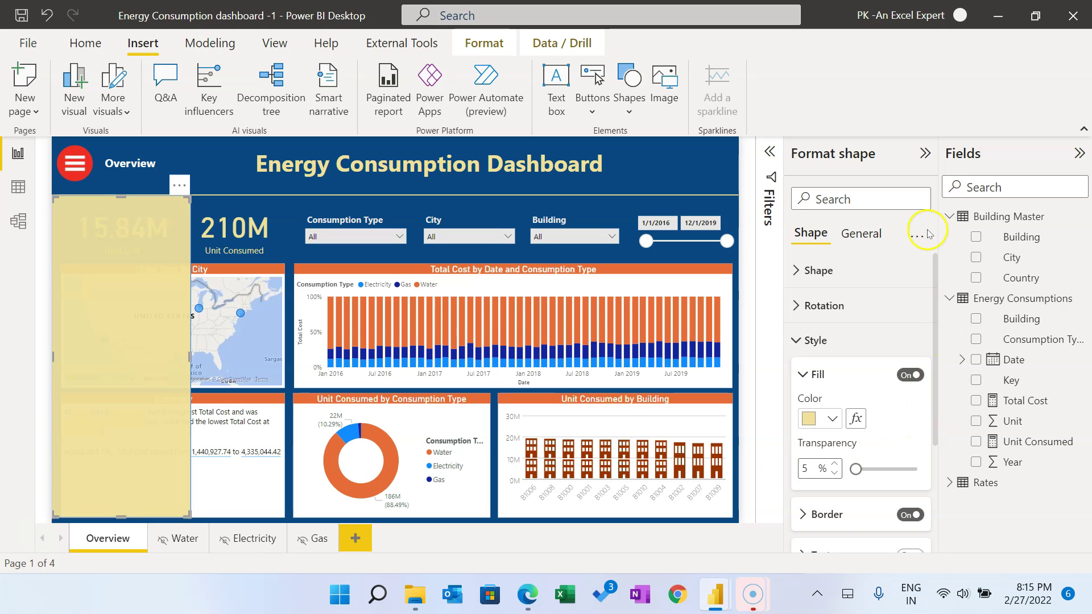
click(924, 154)
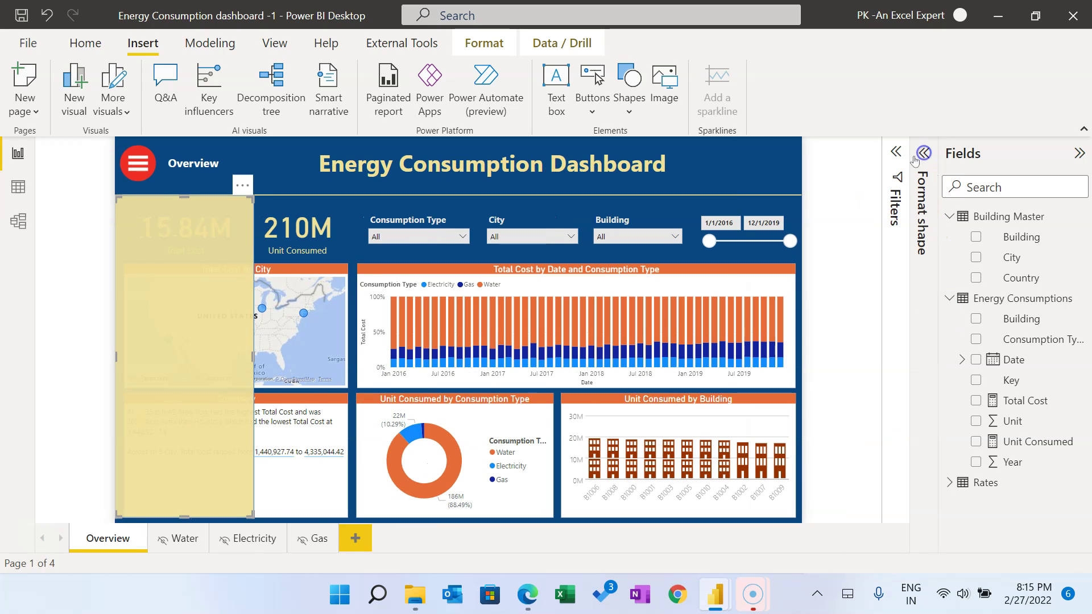
Step: Insert a page navigator and fit it within the width of the yellow side panel, near its upper end
click(146, 46)
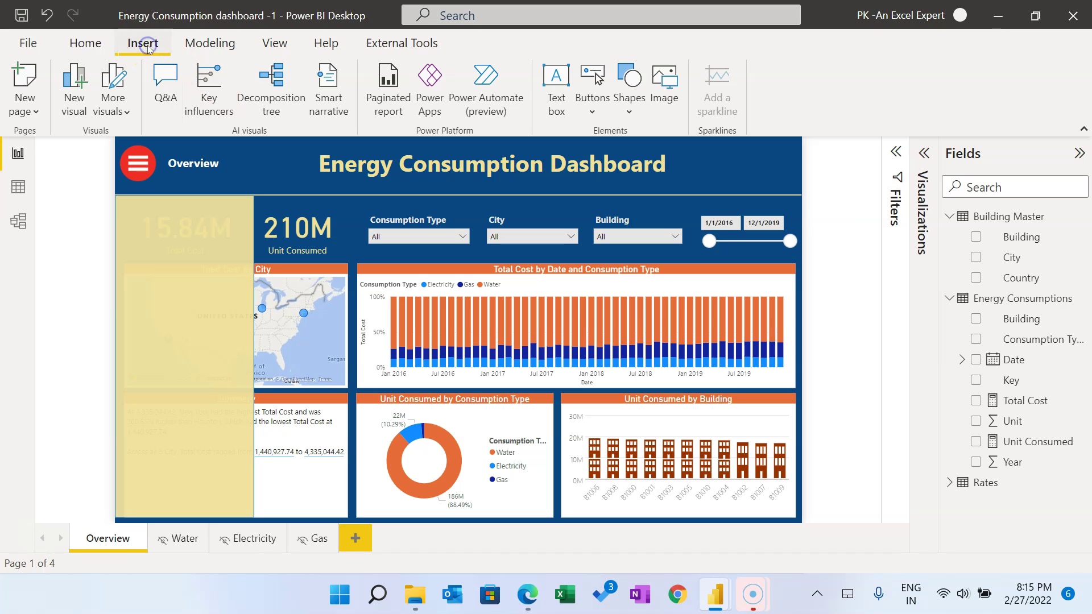
click(589, 112)
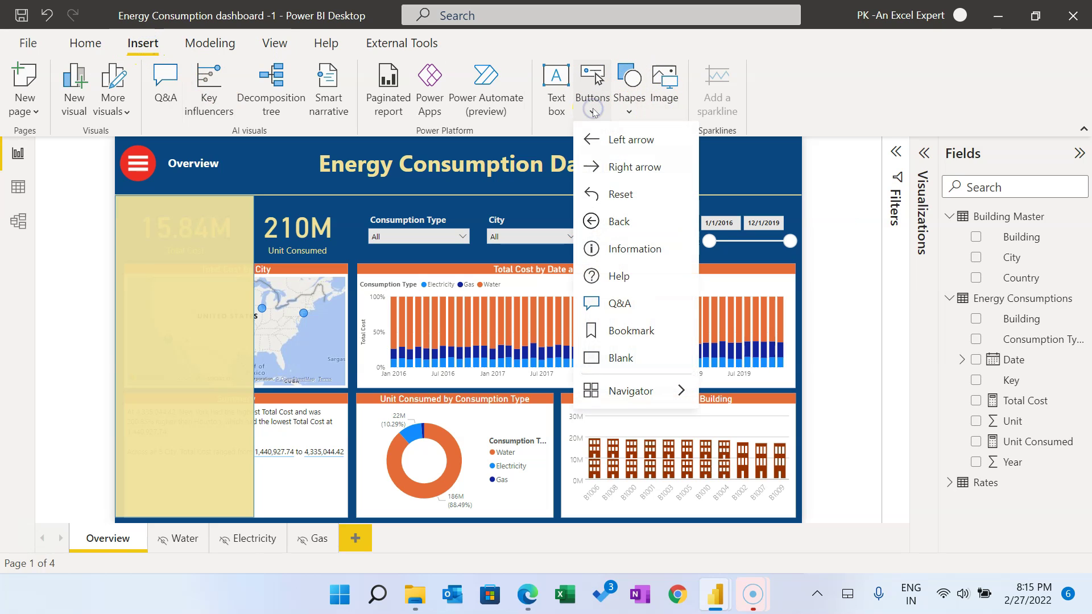
mouse_move(655, 393)
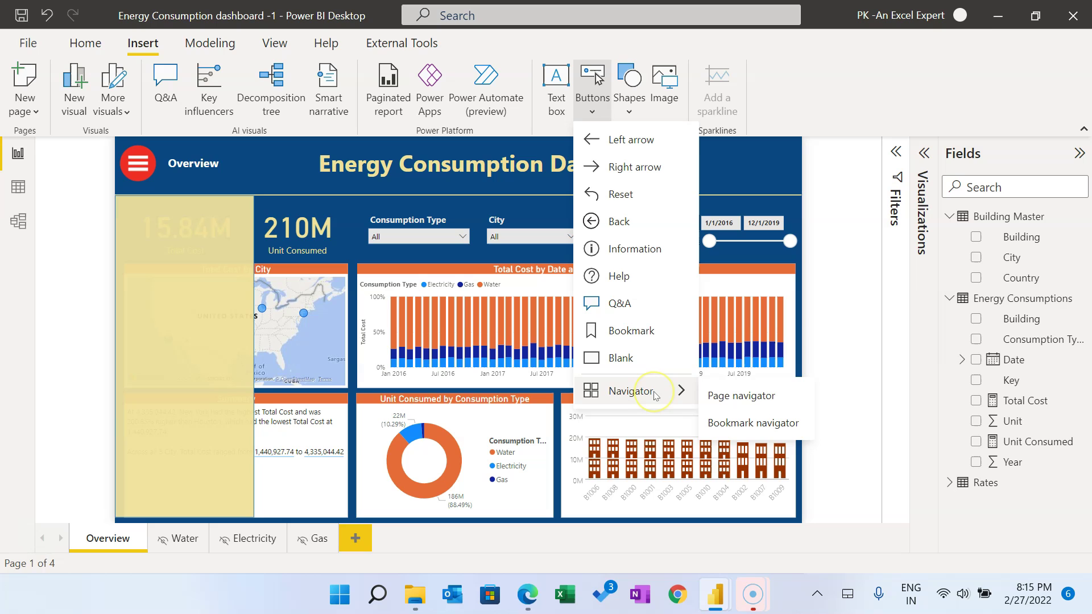
click(724, 398)
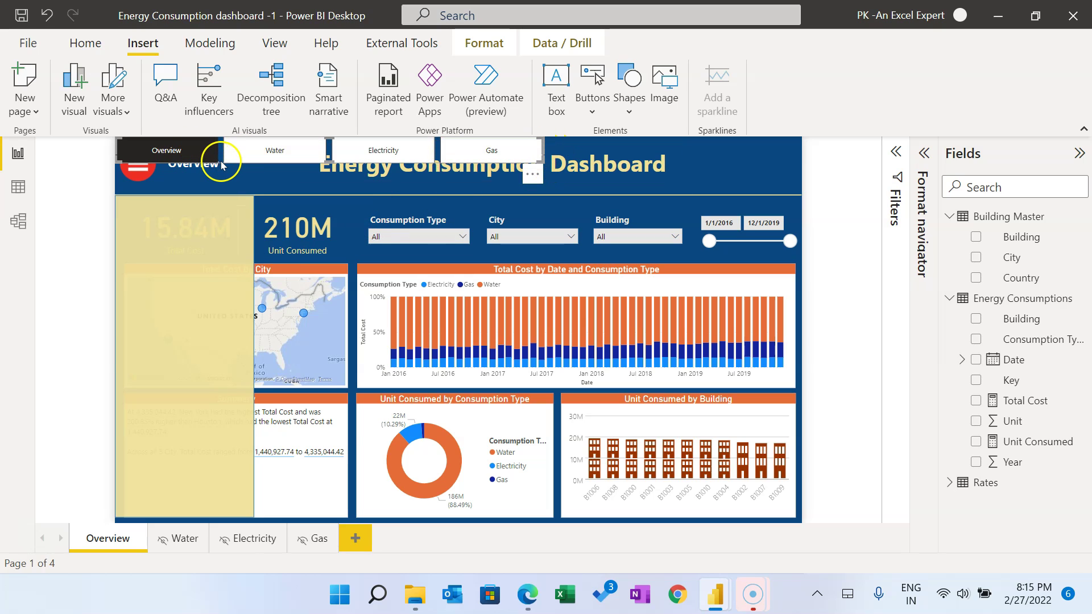
drag(221, 163, 228, 228)
drag(549, 227, 218, 356)
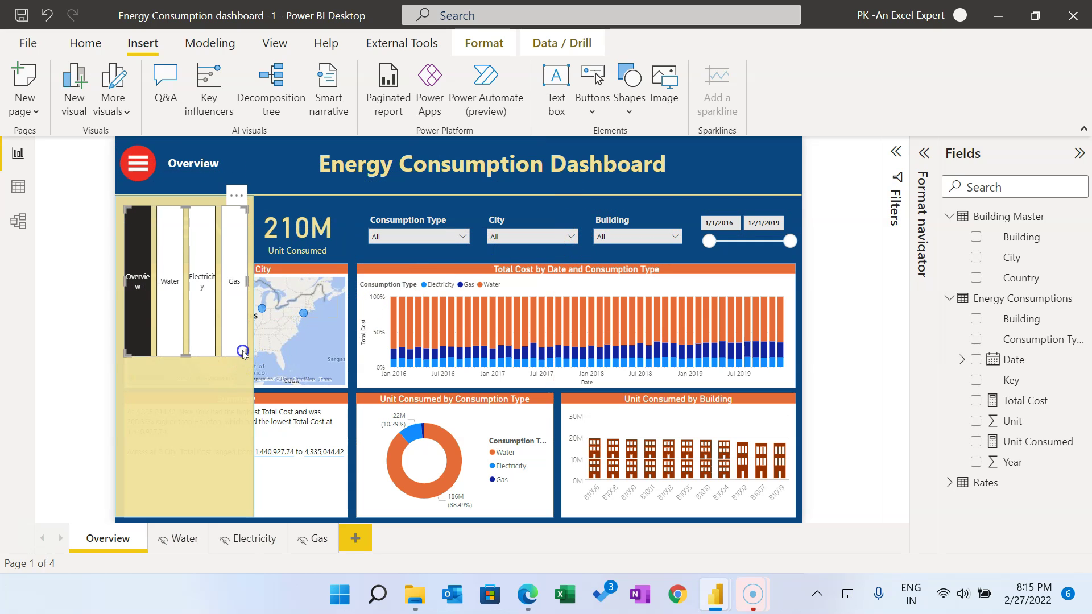
Step: Set the page navigator's grid layout orientation to Vertical
click(926, 152)
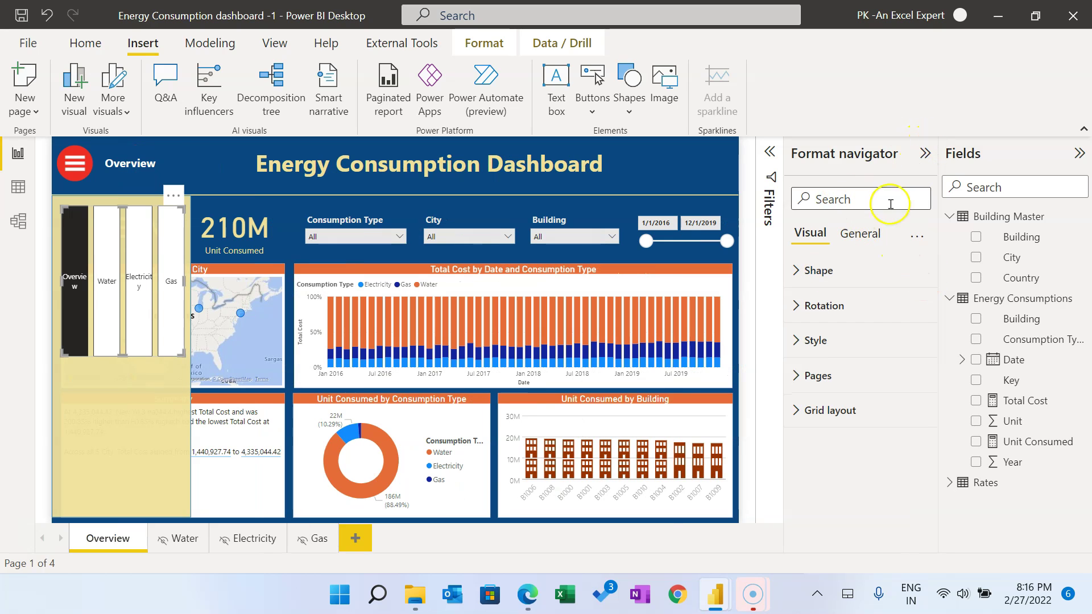
click(813, 412)
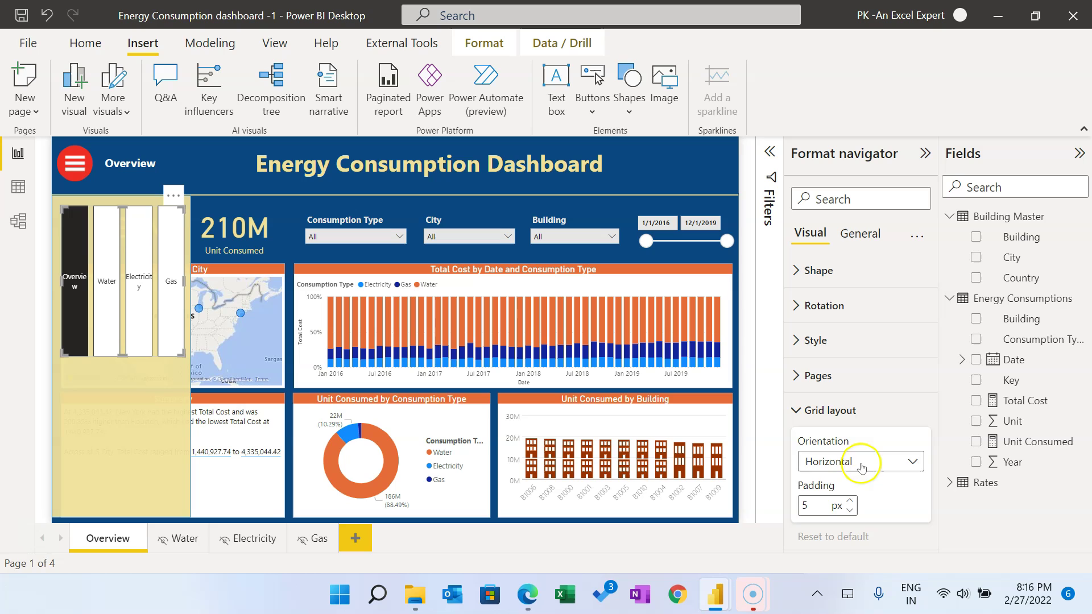
click(861, 461)
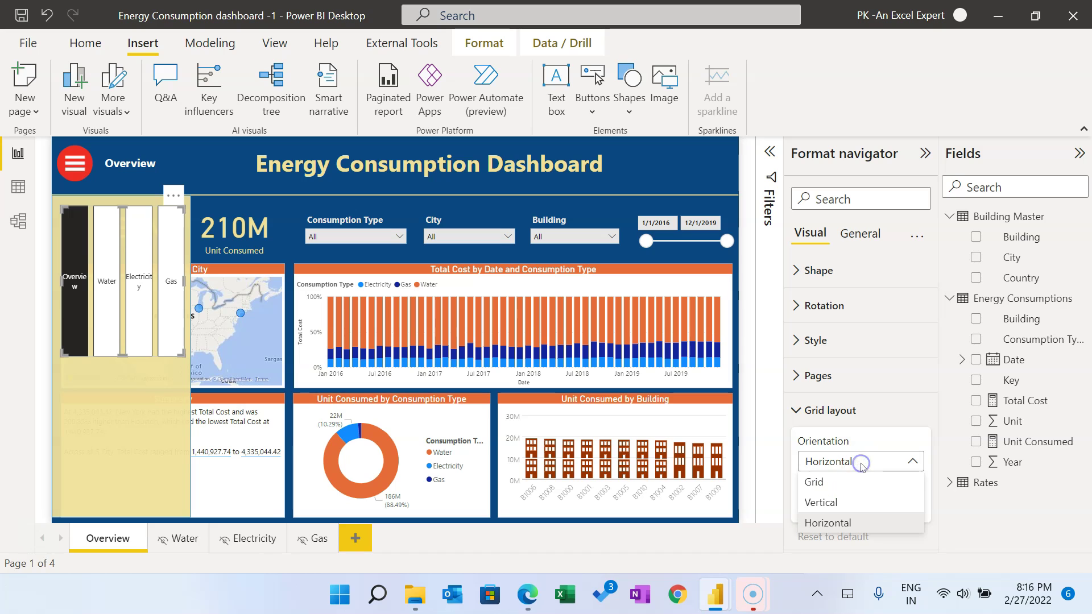
click(851, 505)
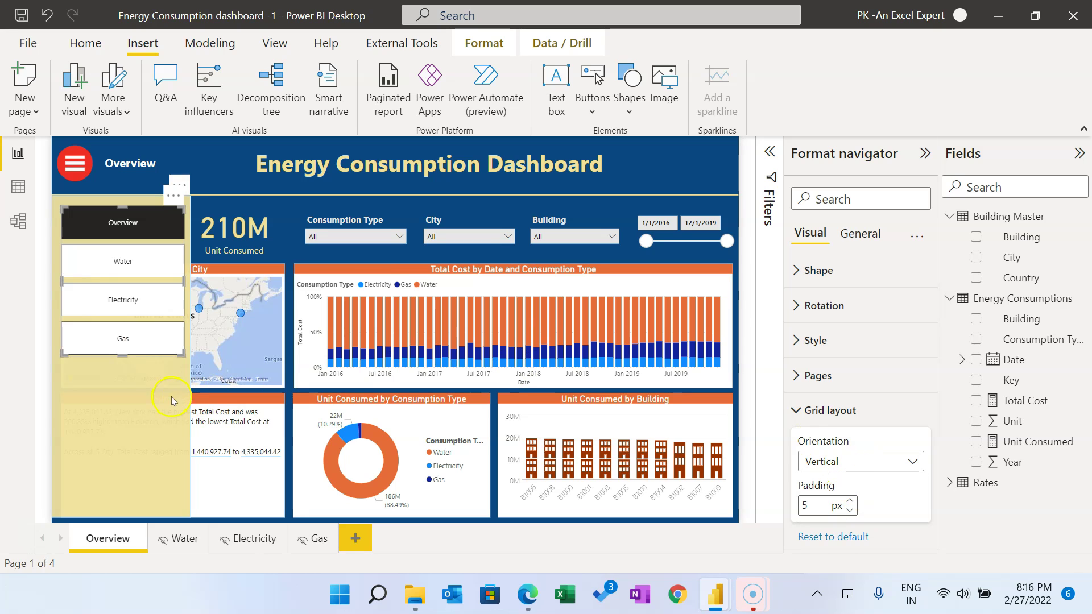
Step: Stretch the page navigator to the full width of the yellow panel, align it with the panel's upper edge and reduce its height
drag(60, 279, 52, 278)
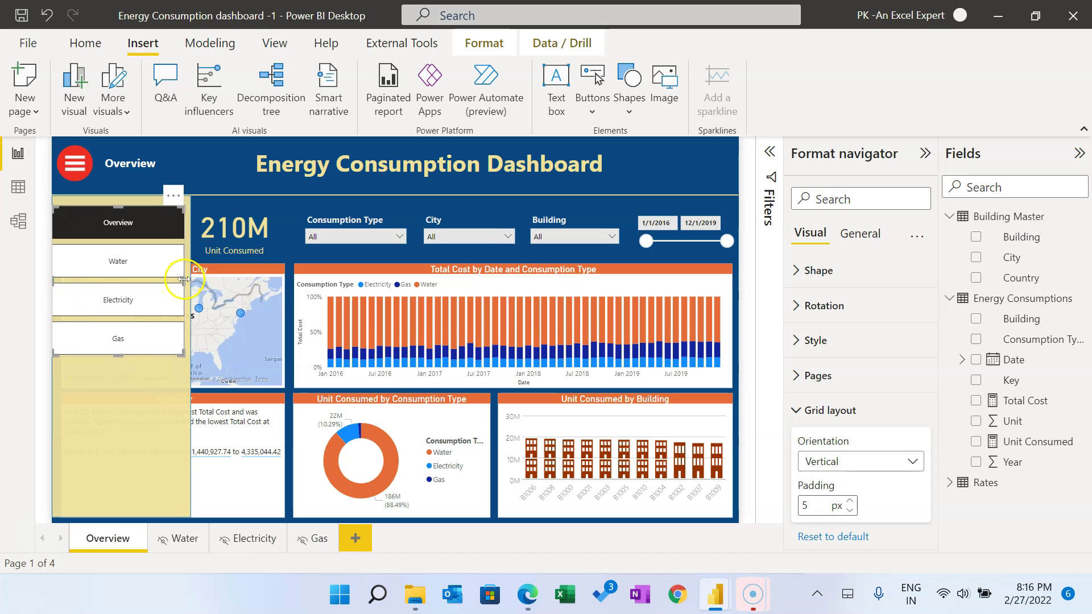
drag(183, 279, 190, 283)
drag(121, 354, 117, 328)
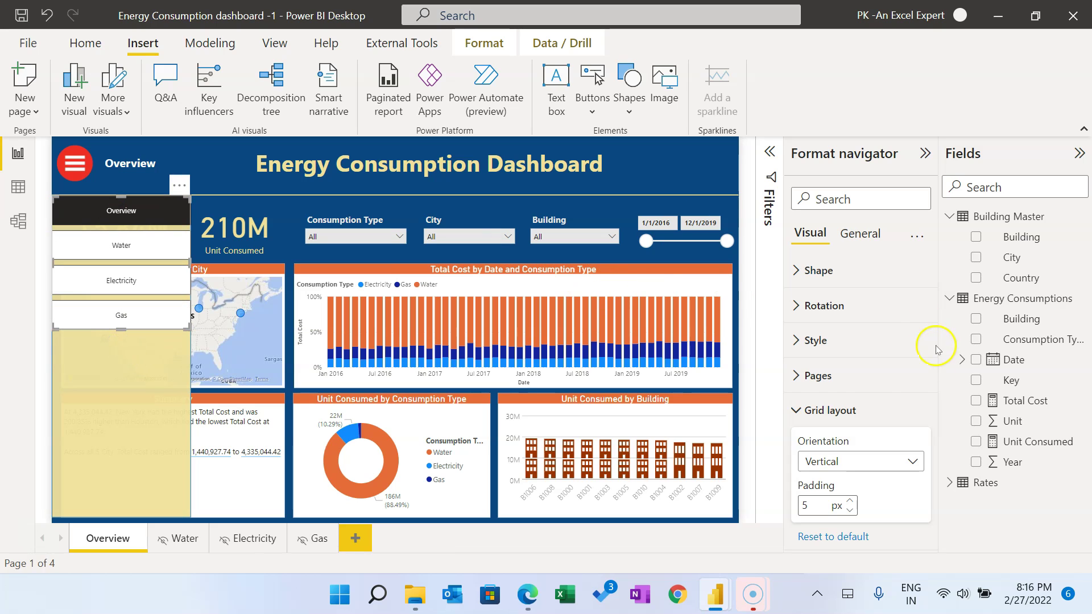
Step: Set the navigator buttons' default-state text to Segoe UI Bold, size 12
click(815, 409)
click(809, 340)
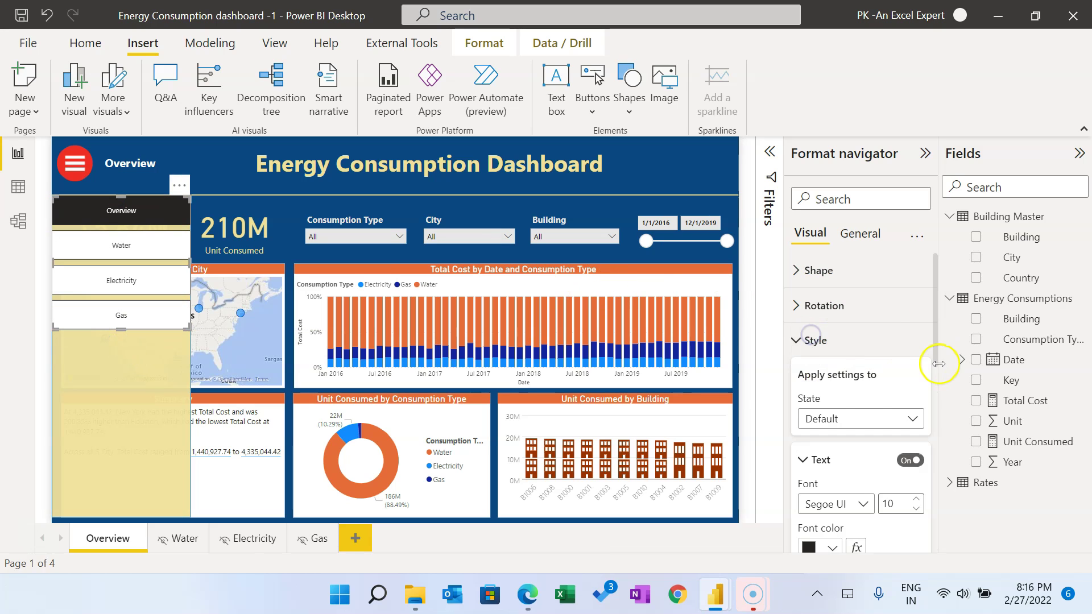
scroll(887, 387, down, 1)
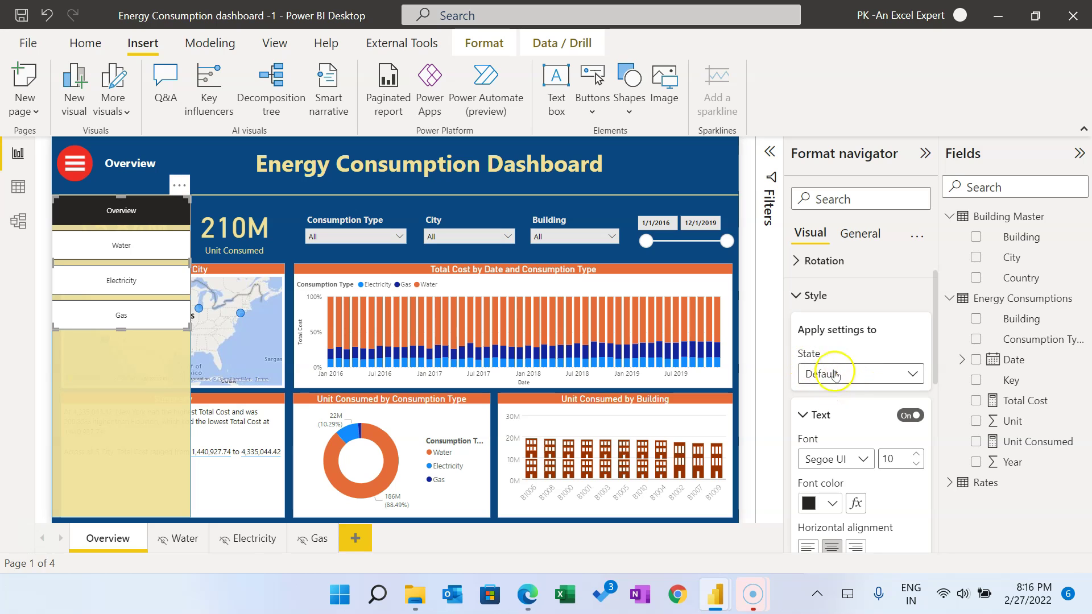
scroll(867, 432, down, 3)
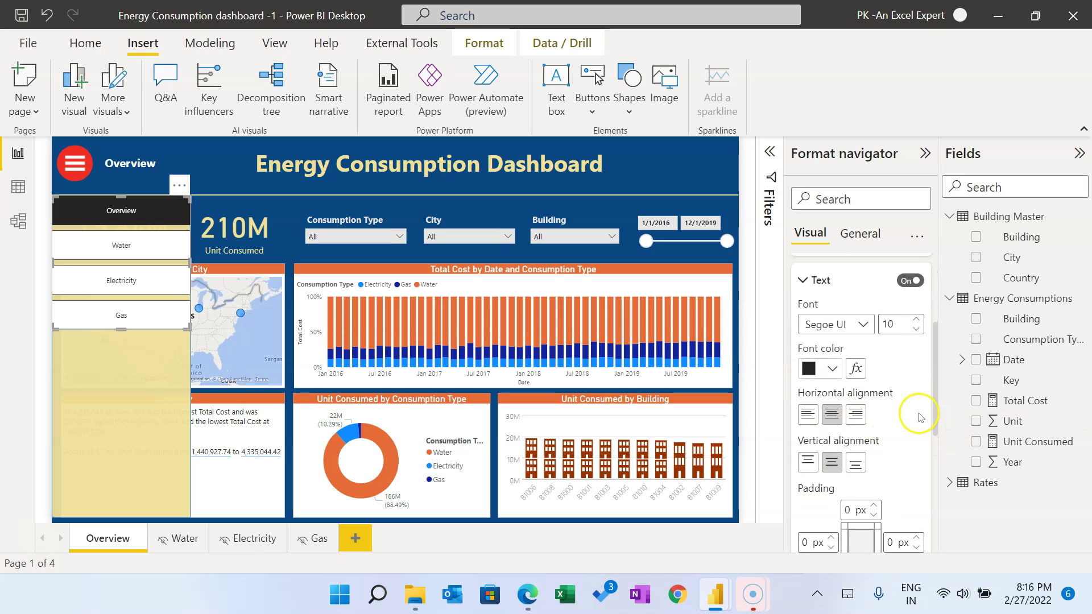
scroll(920, 417, down, 1)
click(845, 282)
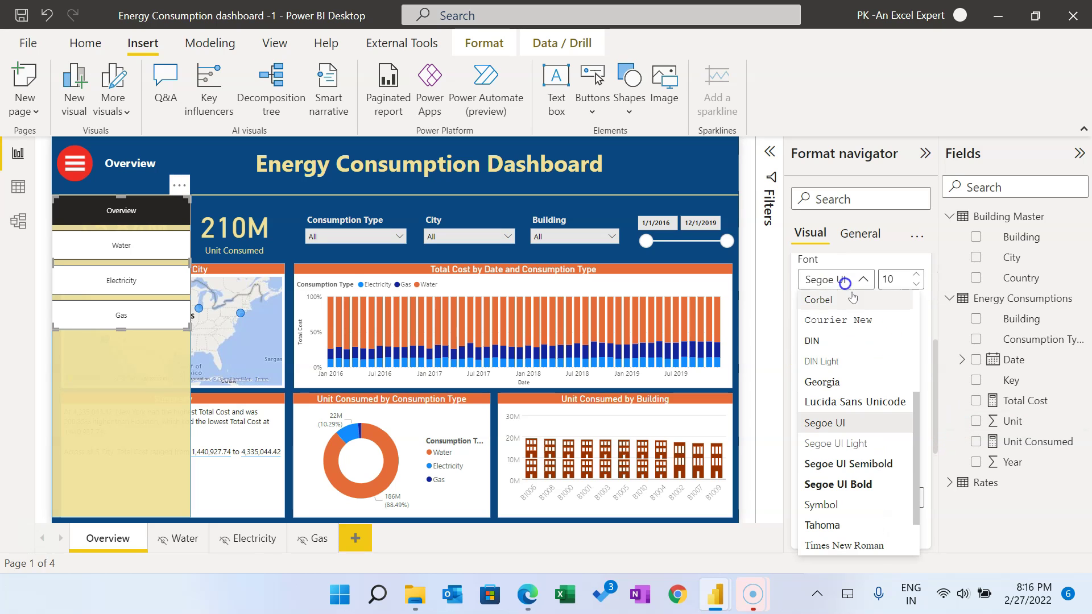
click(857, 484)
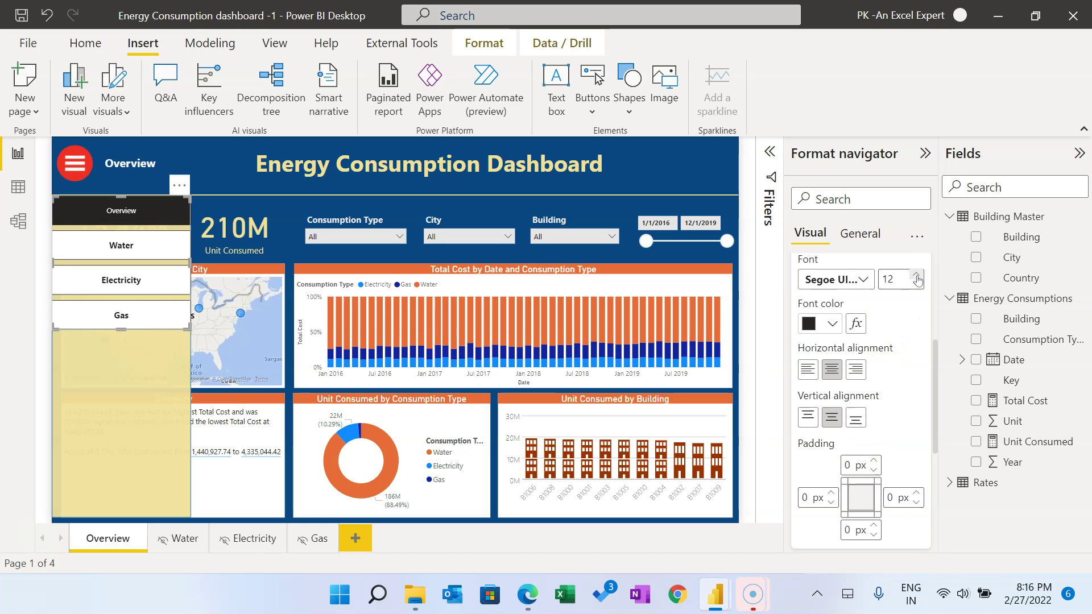
Step: Set the fill transparency of the navigator buttons' default state to 100%
scroll(888, 398, down, 3)
click(804, 391)
click(806, 391)
click(911, 434)
click(802, 392)
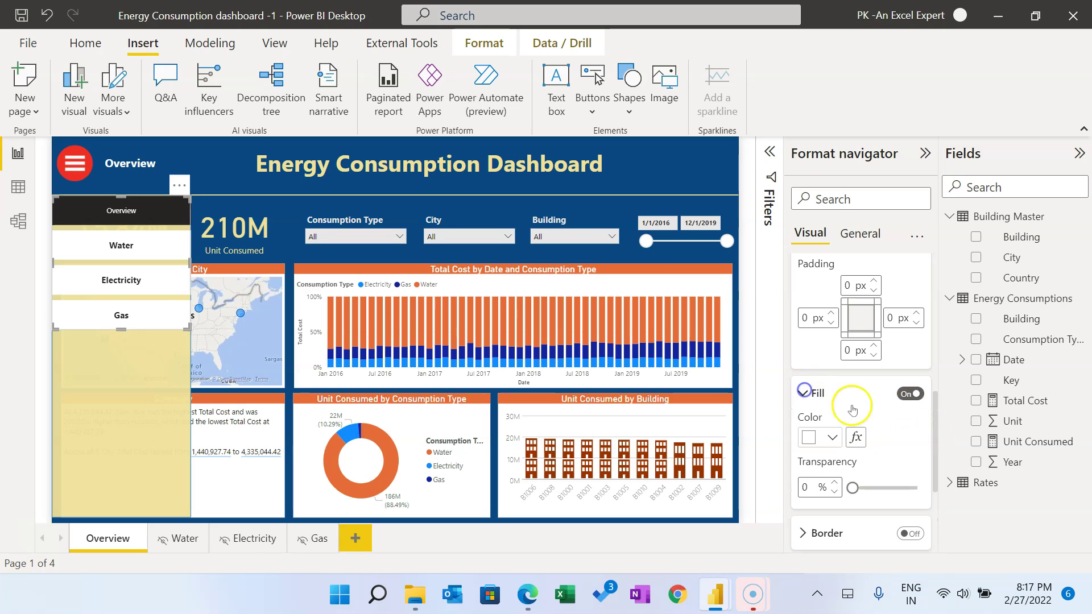
scroll(925, 455, down, 2)
drag(852, 398, 899, 398)
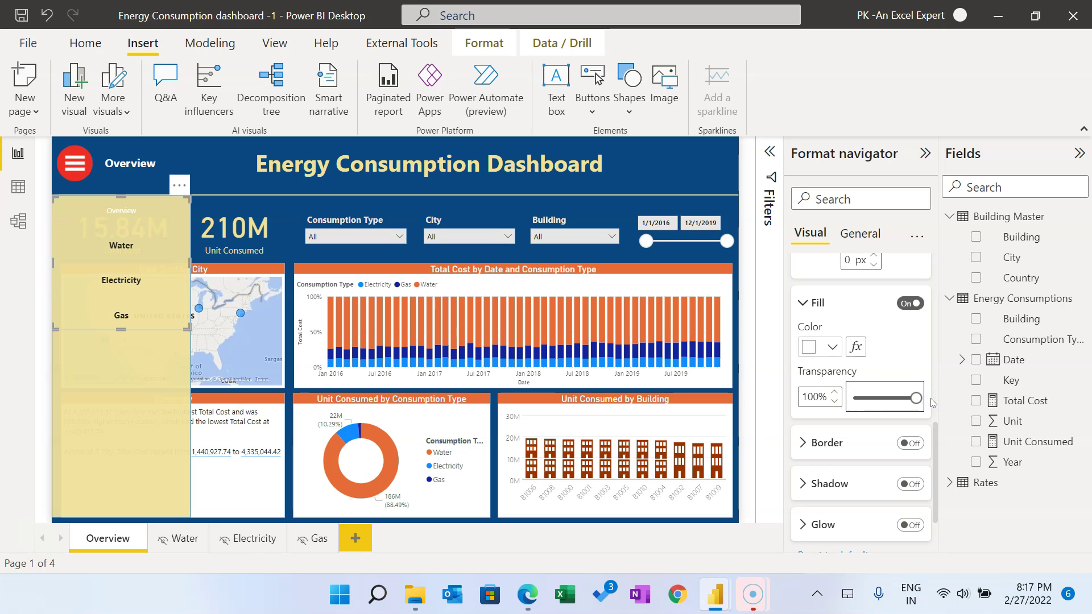
click(930, 438)
Step: Set the navigator buttons' selected-state text to Segoe UI Bold, size 14
scroll(876, 433, up, 3)
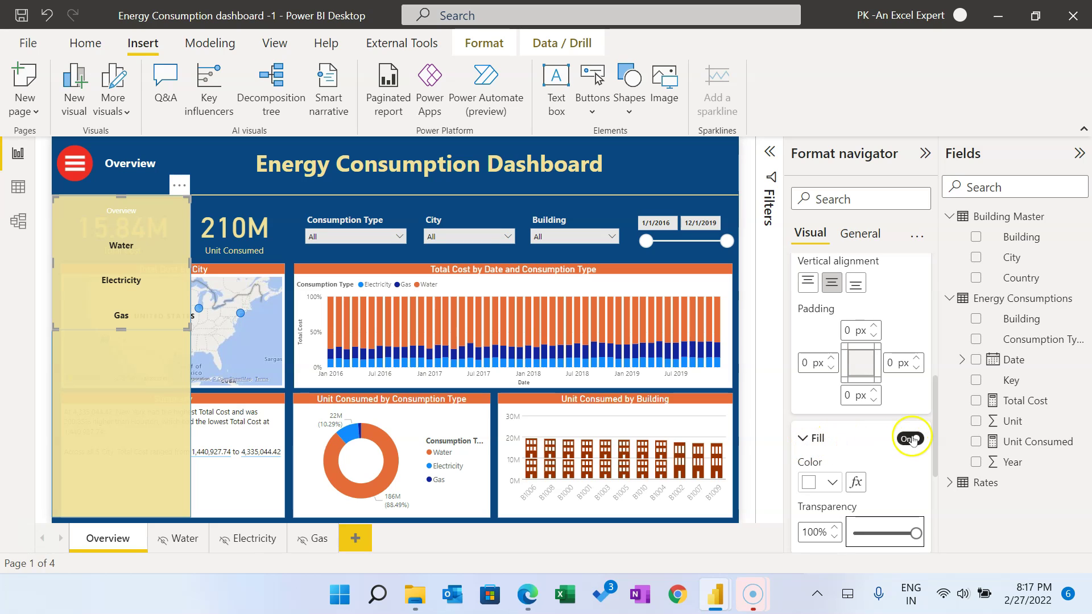
scroll(899, 467, up, 5)
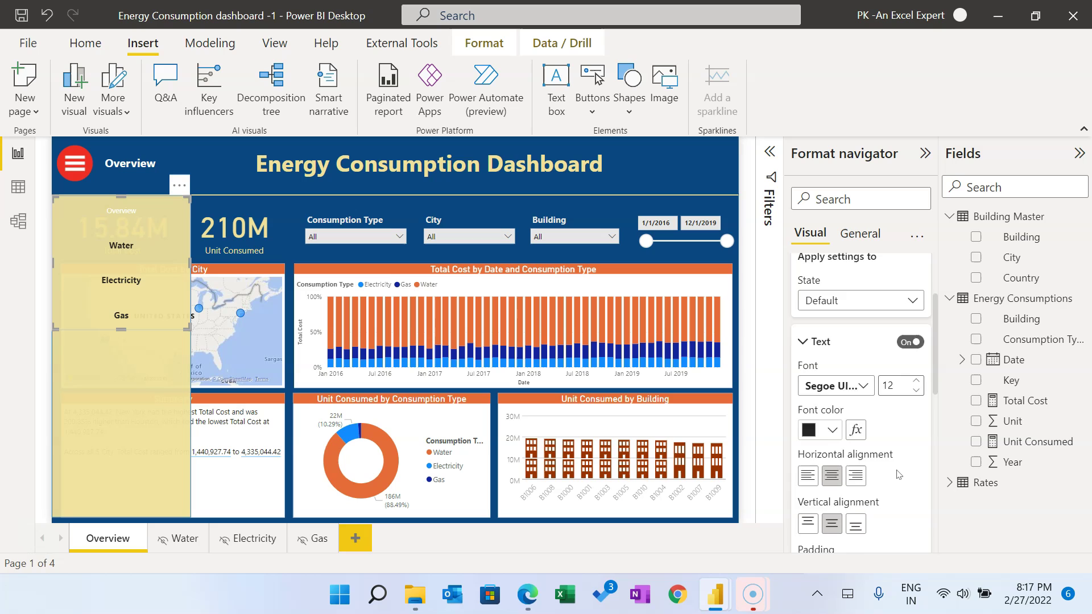
scroll(888, 455, up, 1)
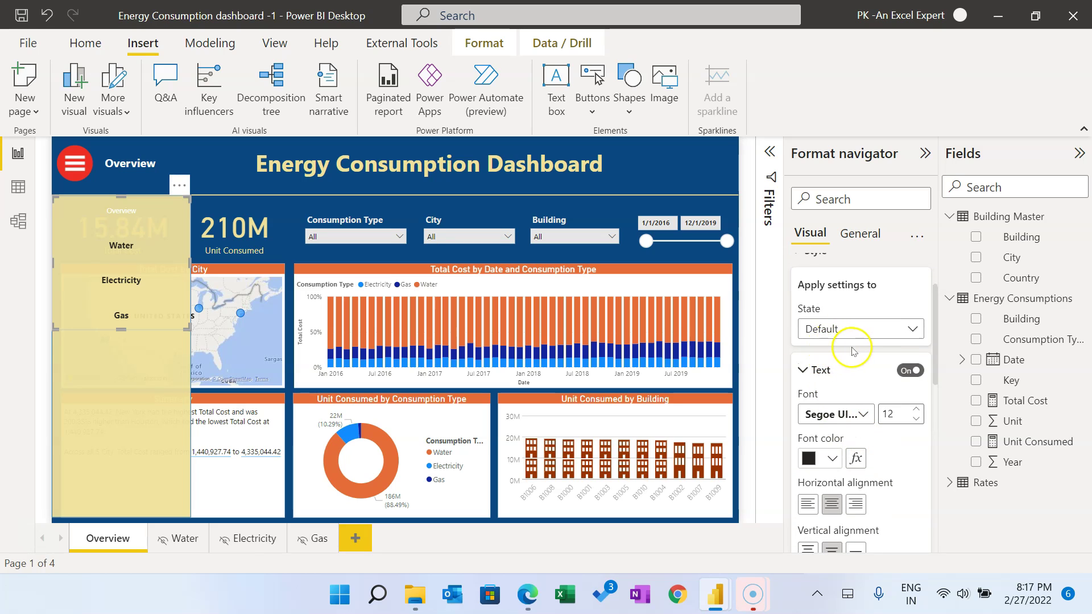
click(855, 329)
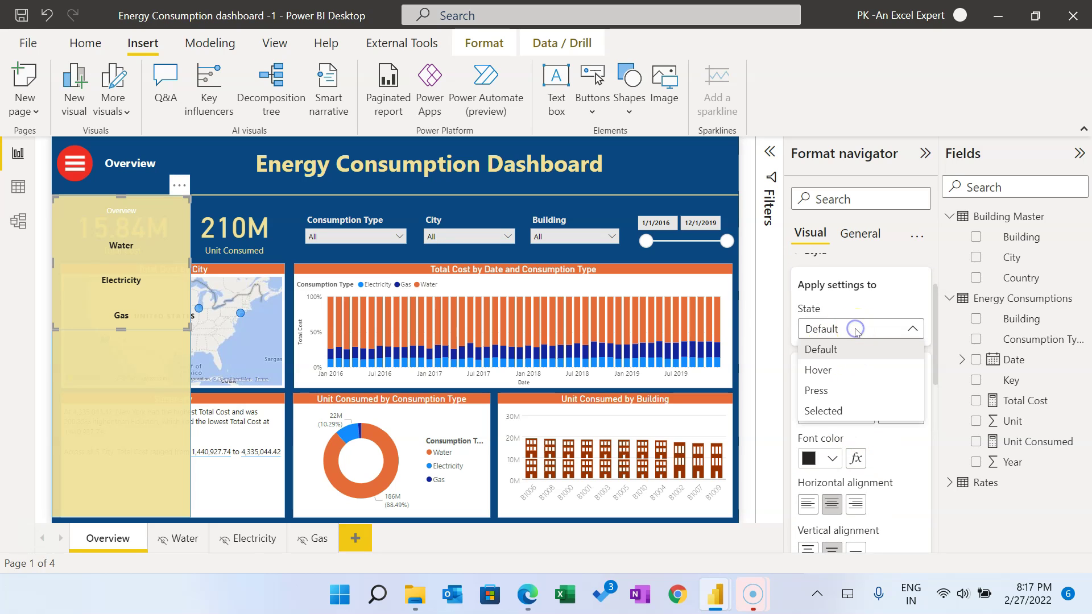
click(854, 411)
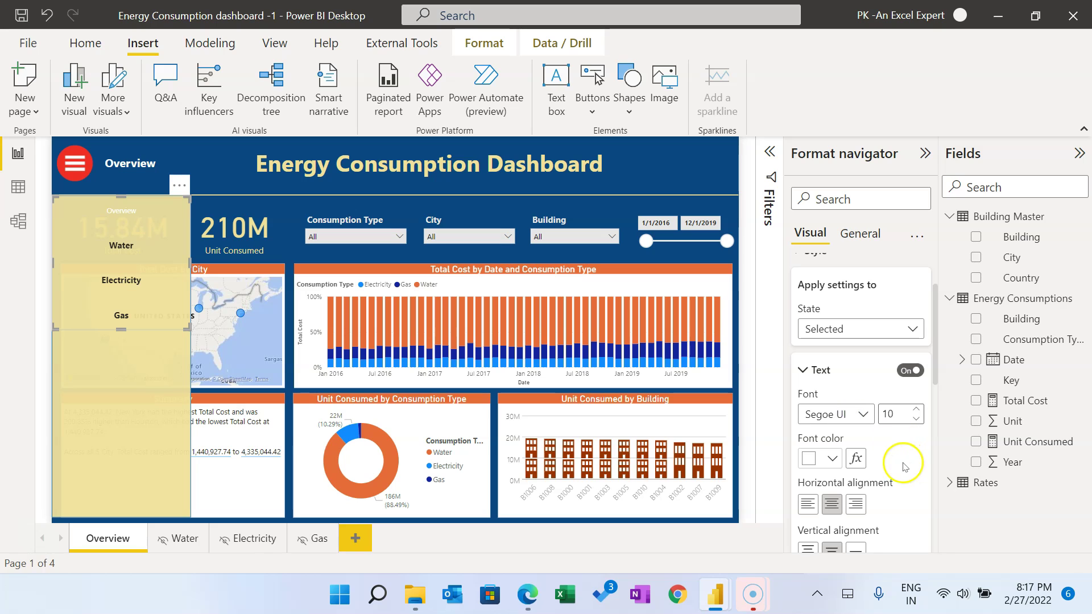
click(851, 414)
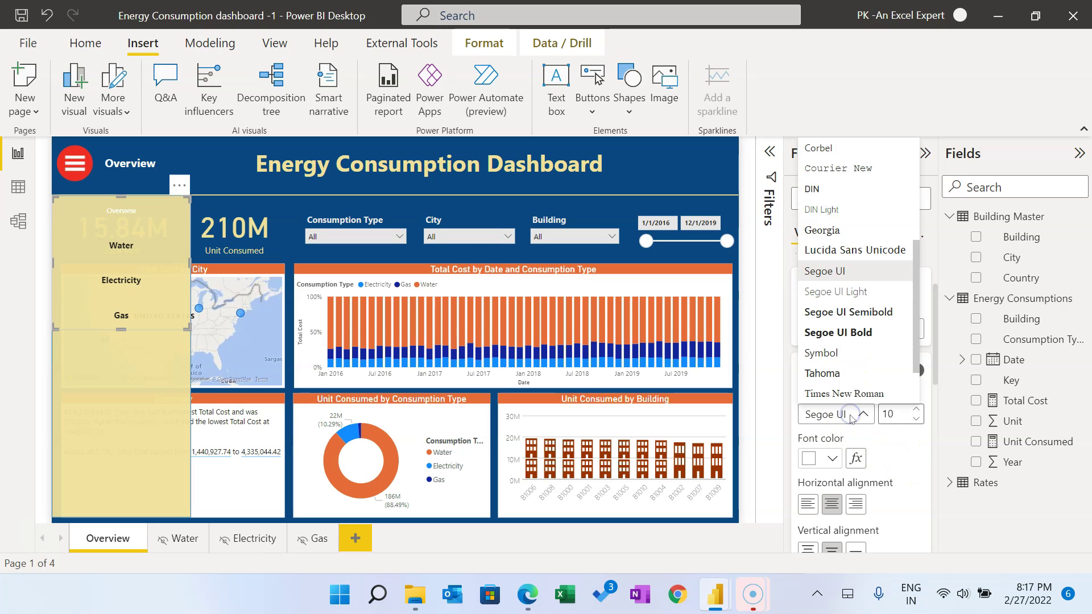
click(844, 333)
click(917, 409)
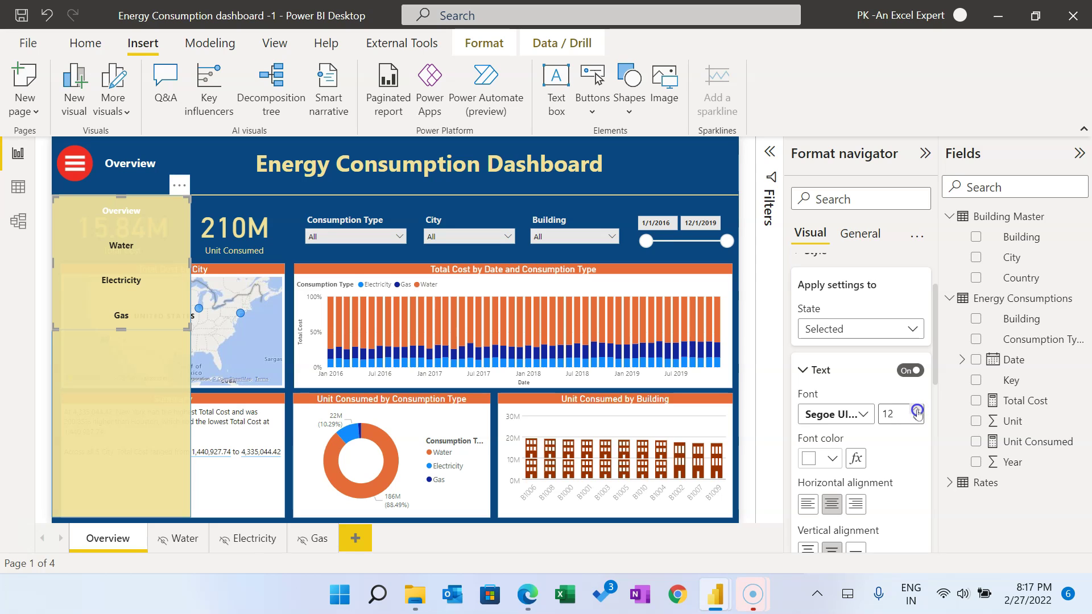
Step: Give the navigator's selected state an orange fill with 0% transparency
scroll(916, 471, down, 5)
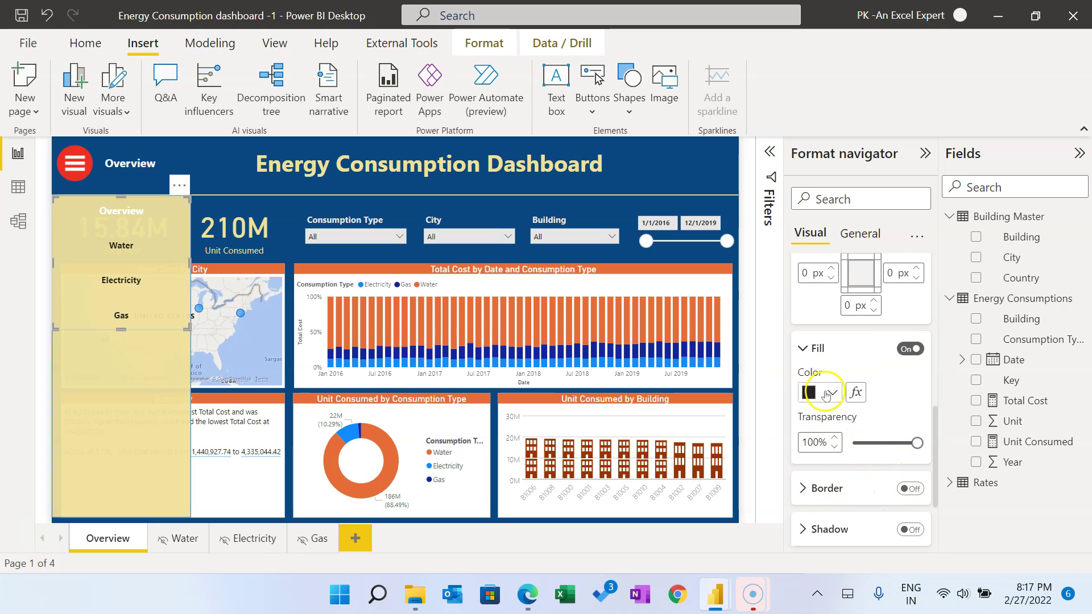
click(826, 394)
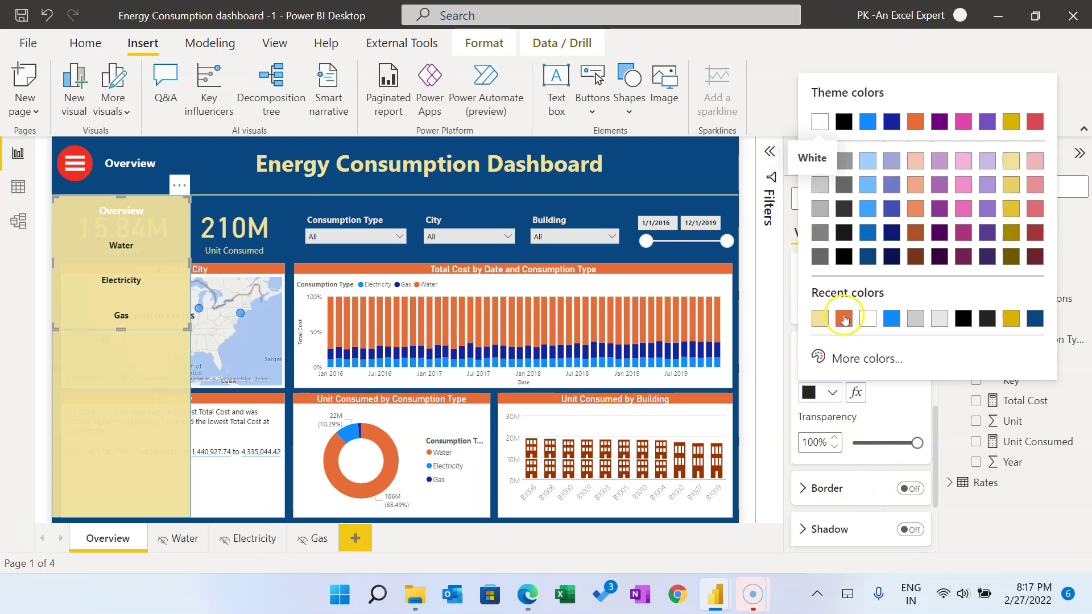
click(845, 319)
drag(917, 442, 859, 444)
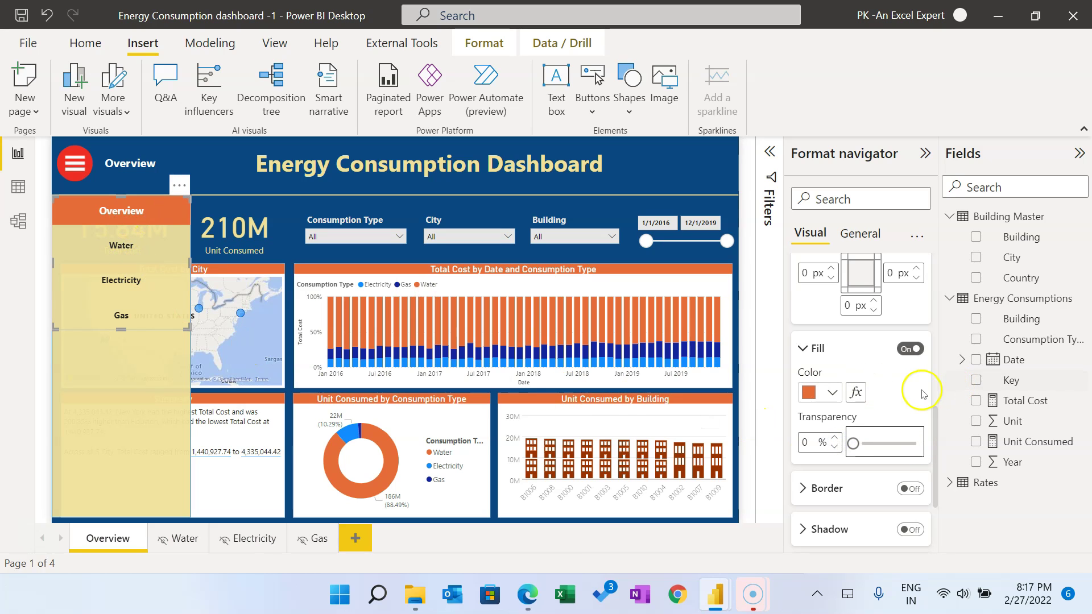
Step: Set the fill transparency of the navigator buttons' hover state to 0%
scroll(910, 398, up, 5)
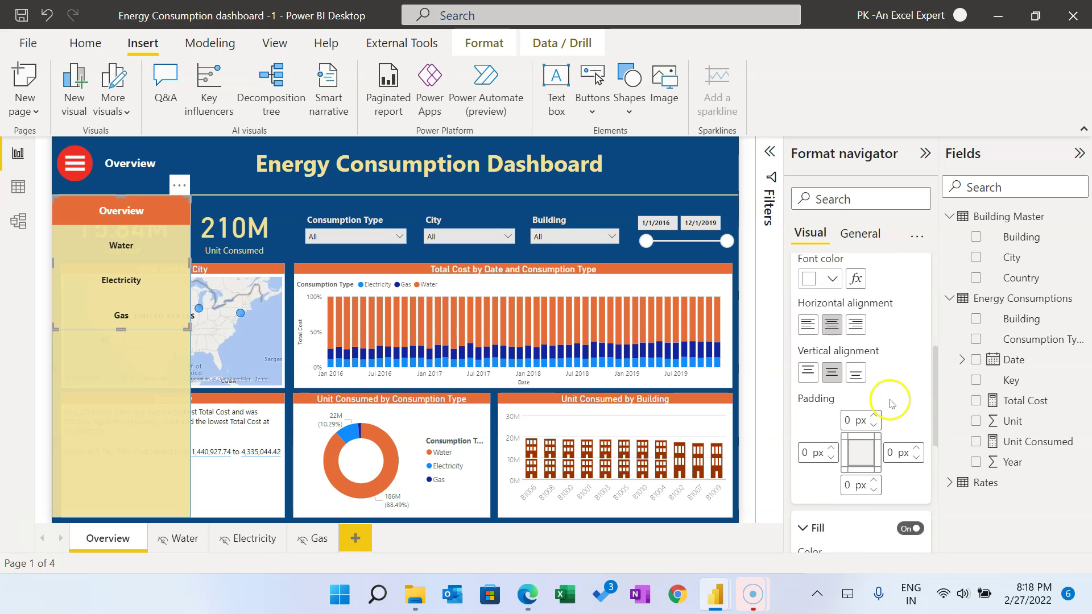
scroll(848, 359, up, 2)
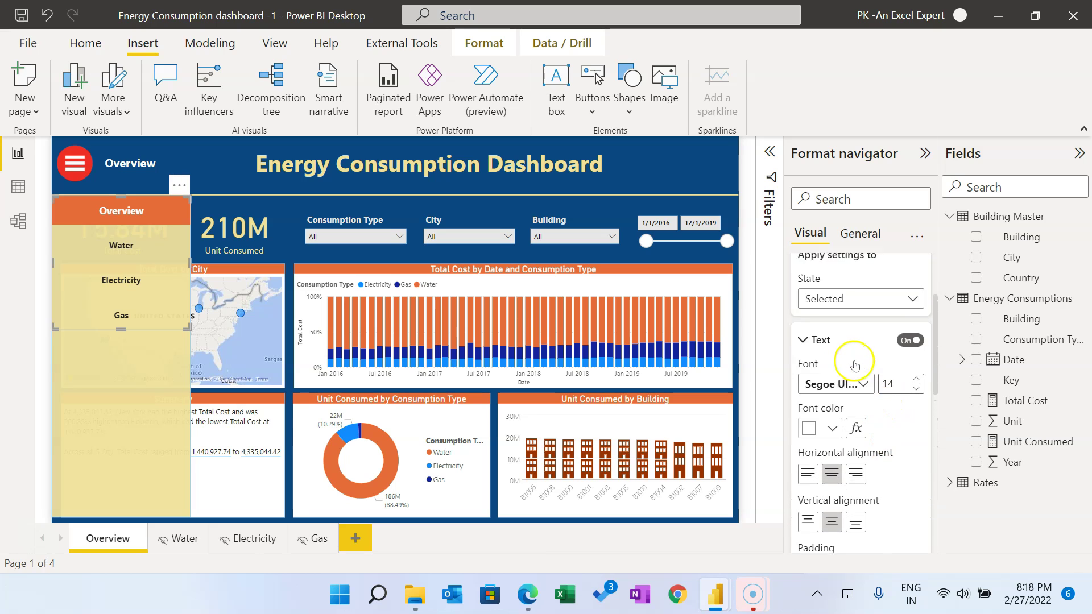
click(842, 328)
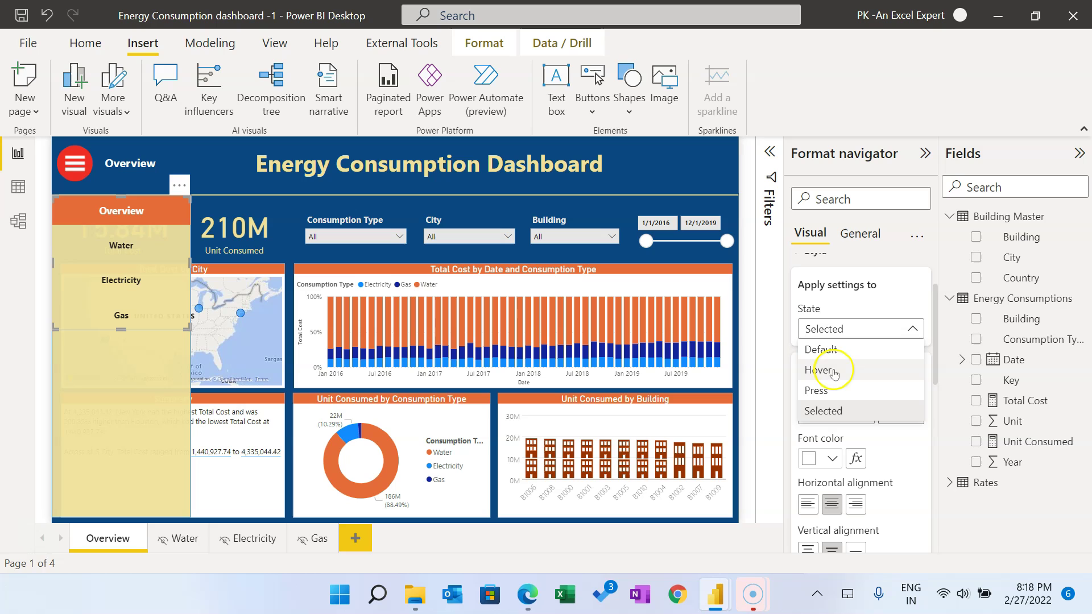
click(841, 373)
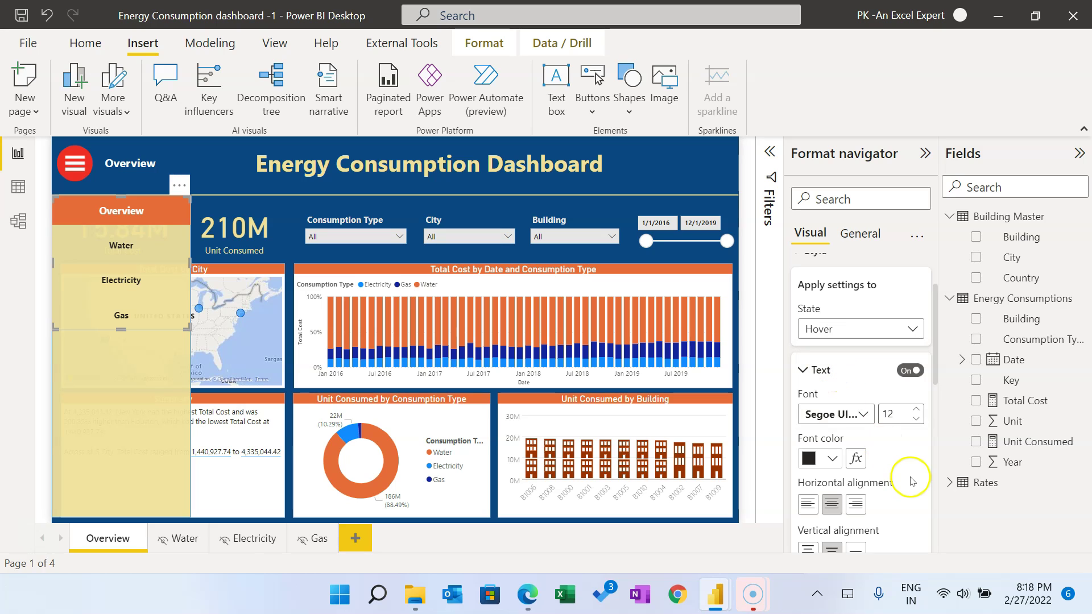
scroll(911, 481, down, 5)
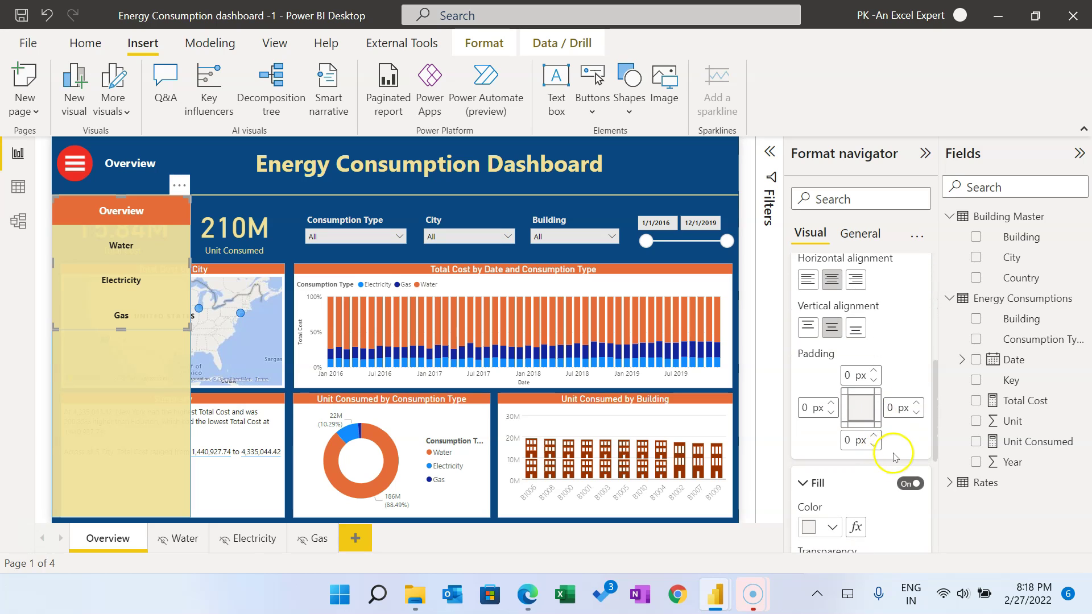
scroll(893, 455, down, 2)
drag(917, 488, 863, 489)
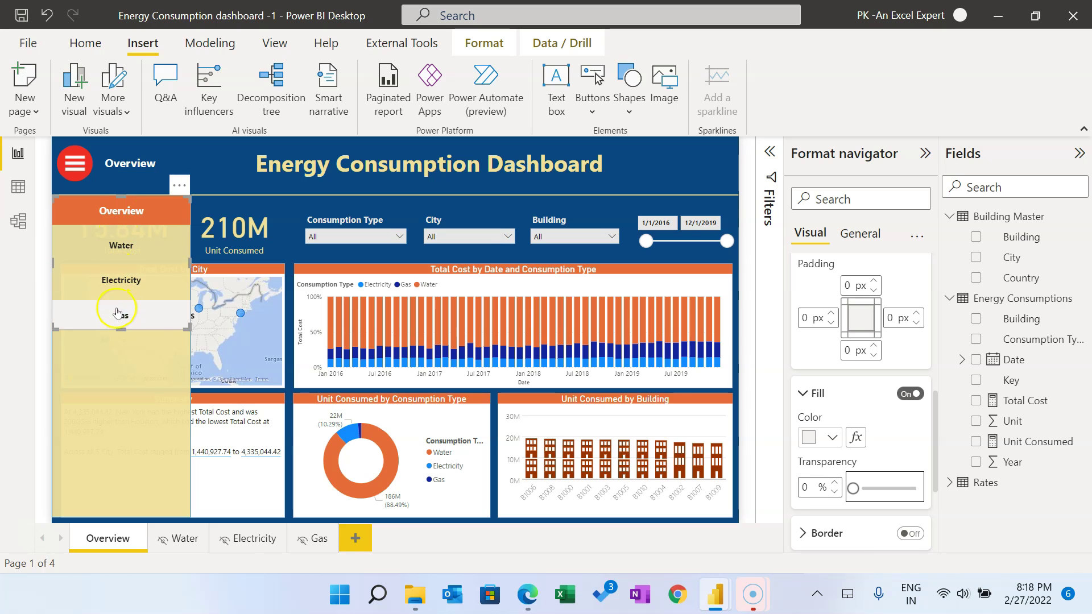
Step: Change the font color of the navigator buttons' hover state to orange
scroll(880, 421, up, 4)
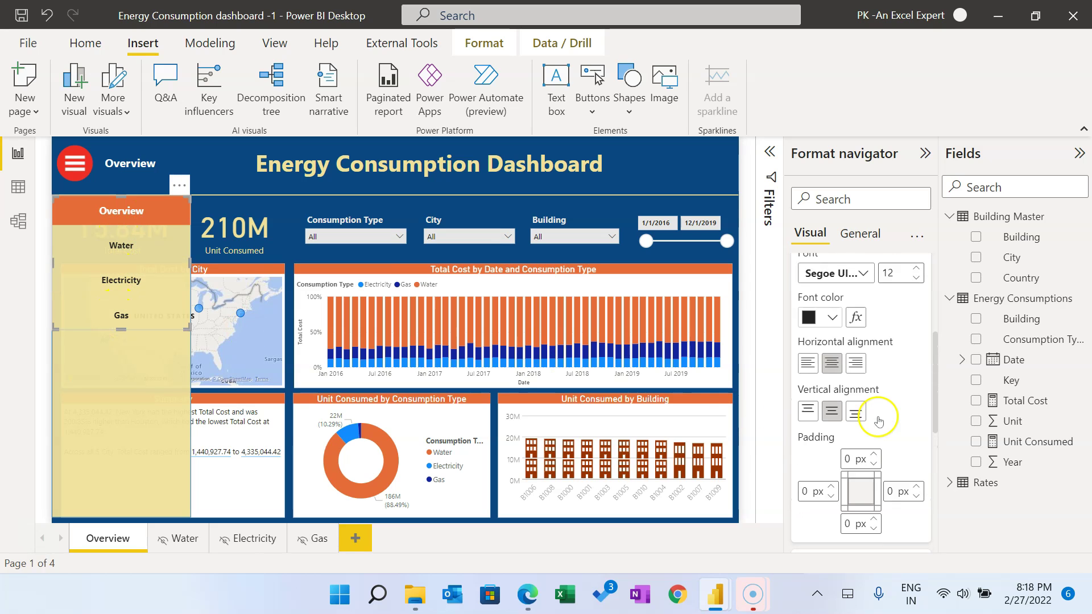
click(830, 369)
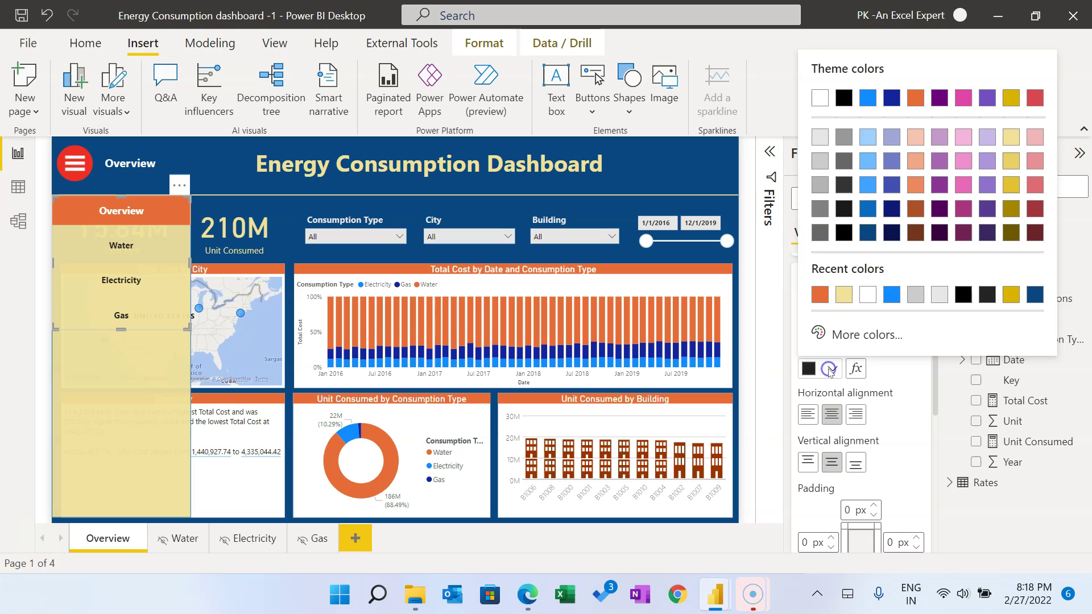
click(820, 294)
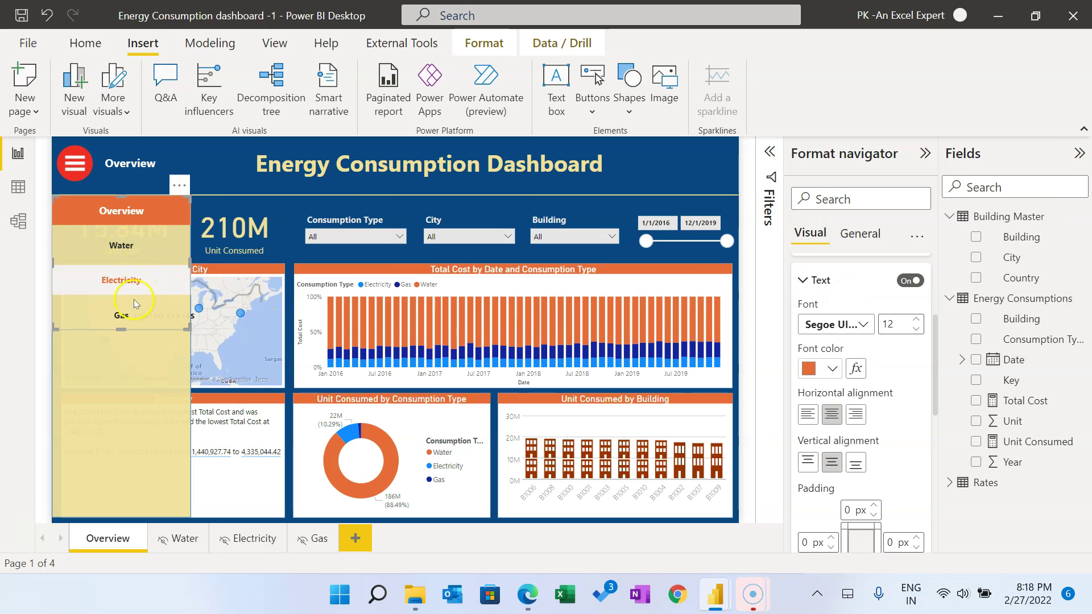
Step: Test the page navigator by opening the Water page from it, and return to the Overview page
click(926, 153)
click(844, 259)
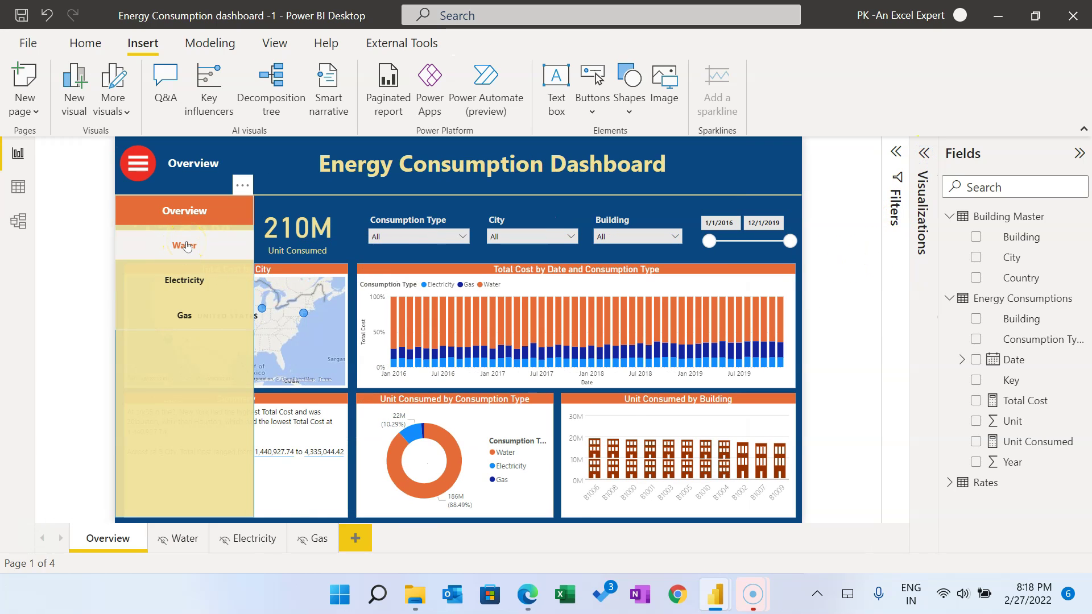
click(230, 496)
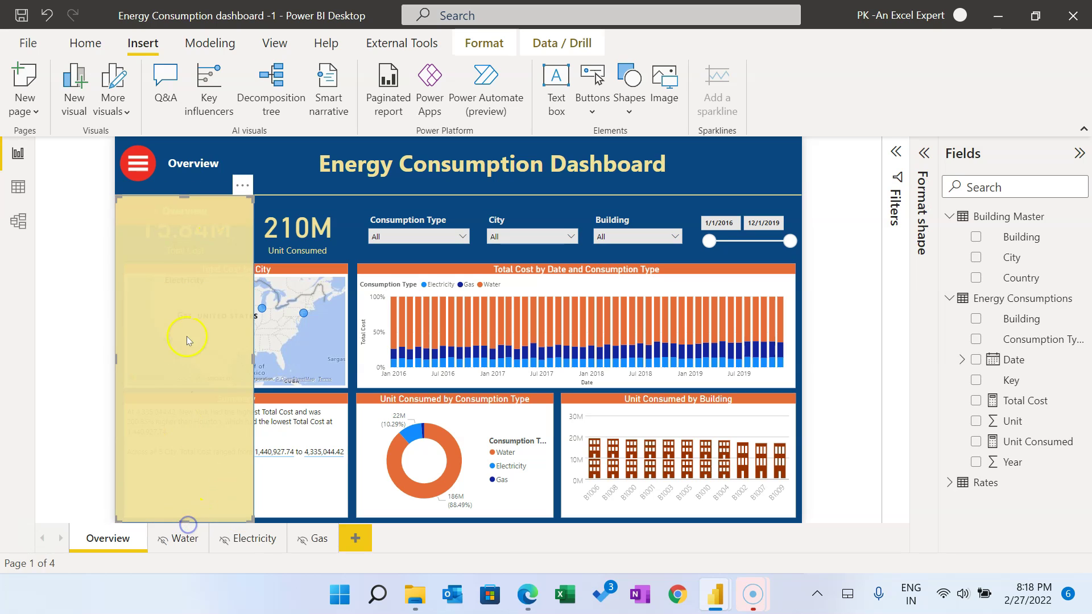
click(71, 283)
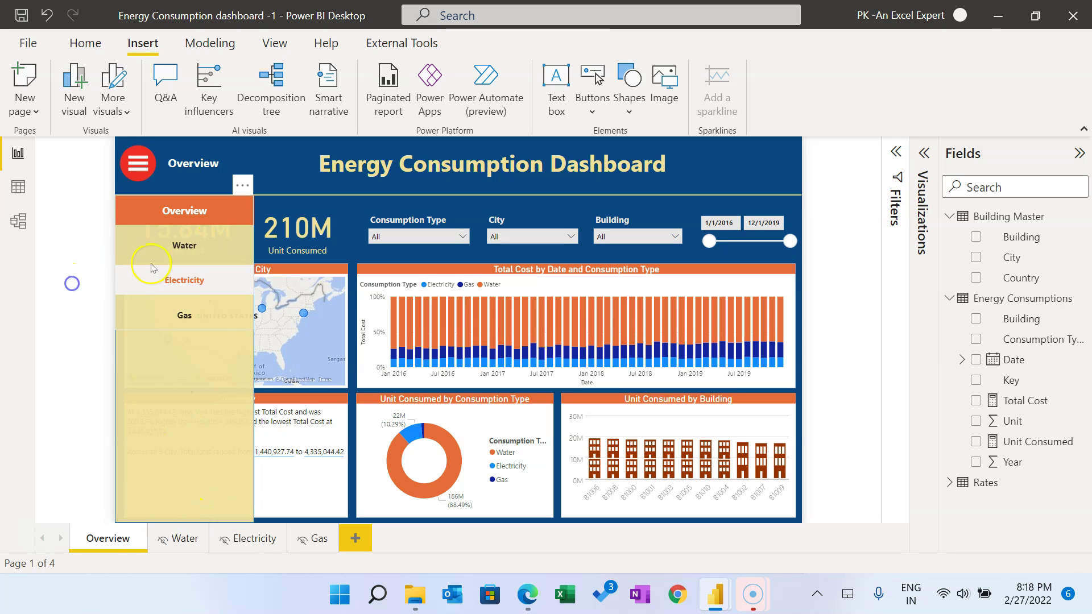
ctrl+click(185, 247)
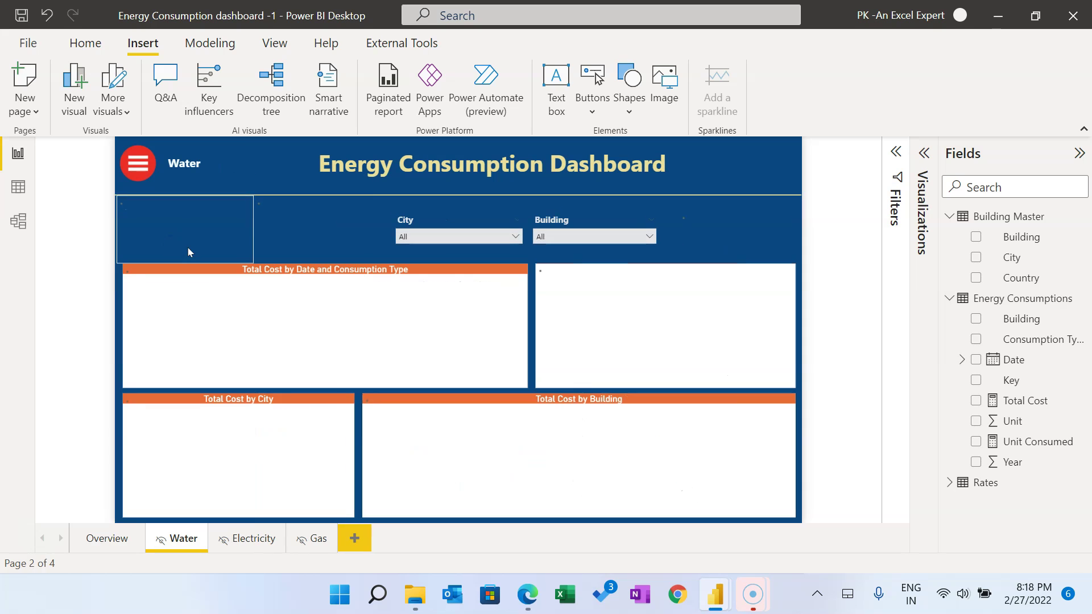
click(114, 540)
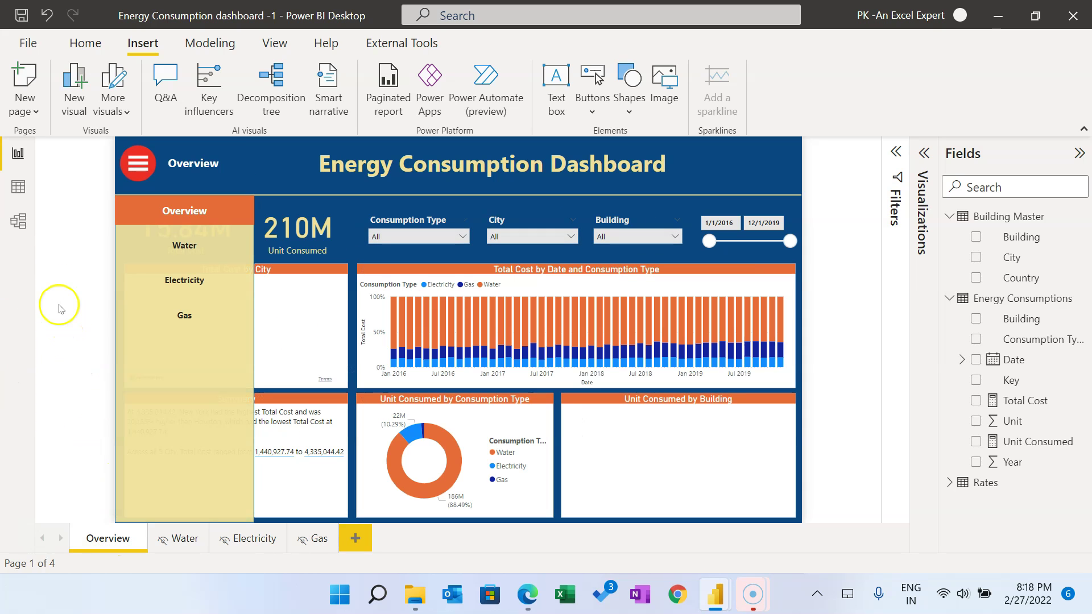
click(51, 280)
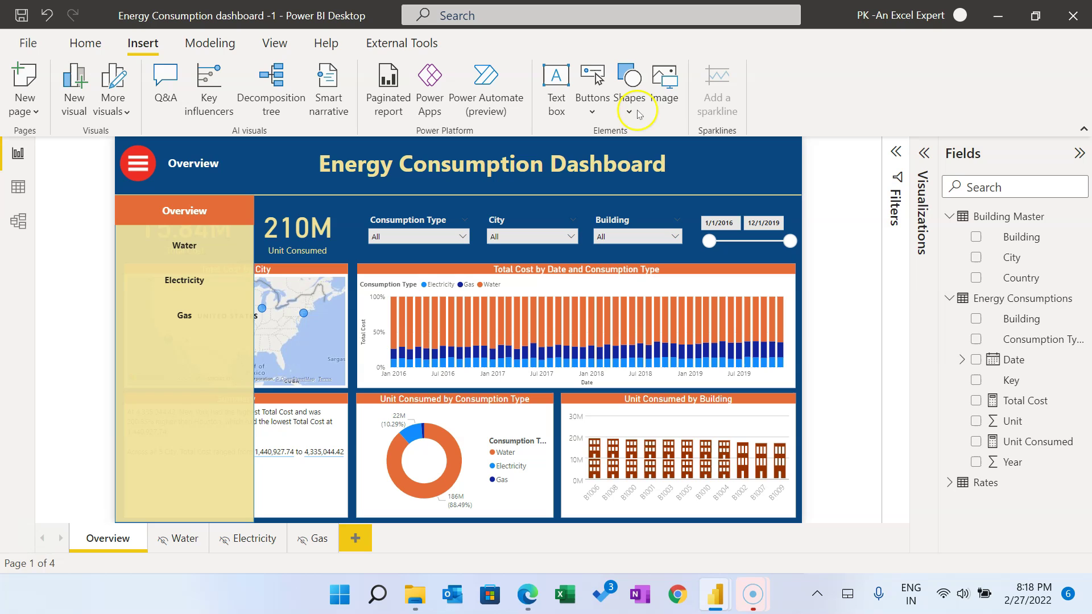
Step: Insert the gas cylinder image Picture2 from the Icons folder, shrink it and place it beside the Gas button in the side menu
click(677, 109)
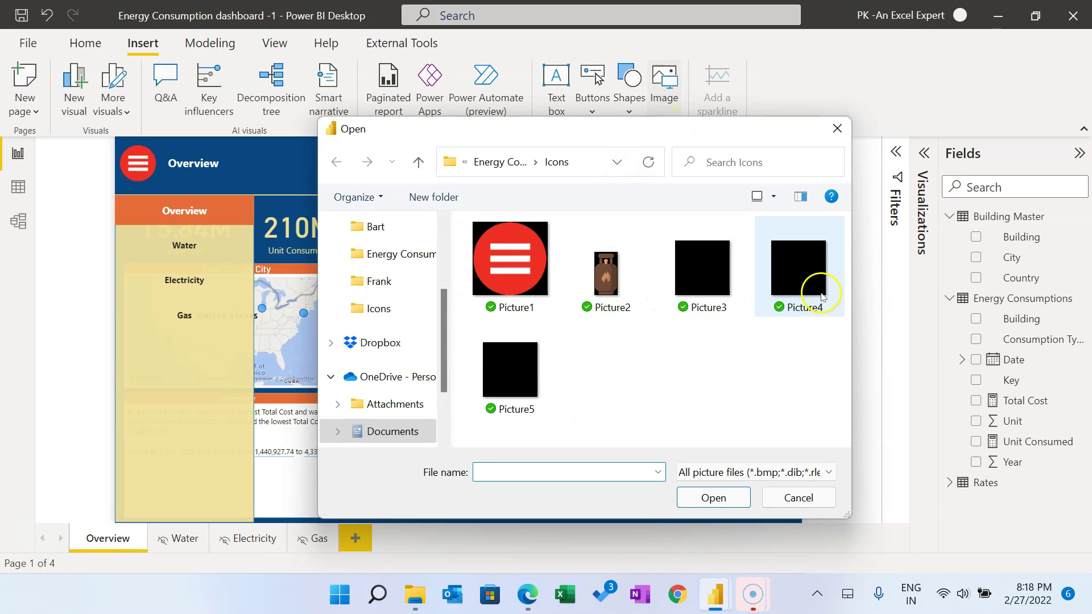
click(608, 283)
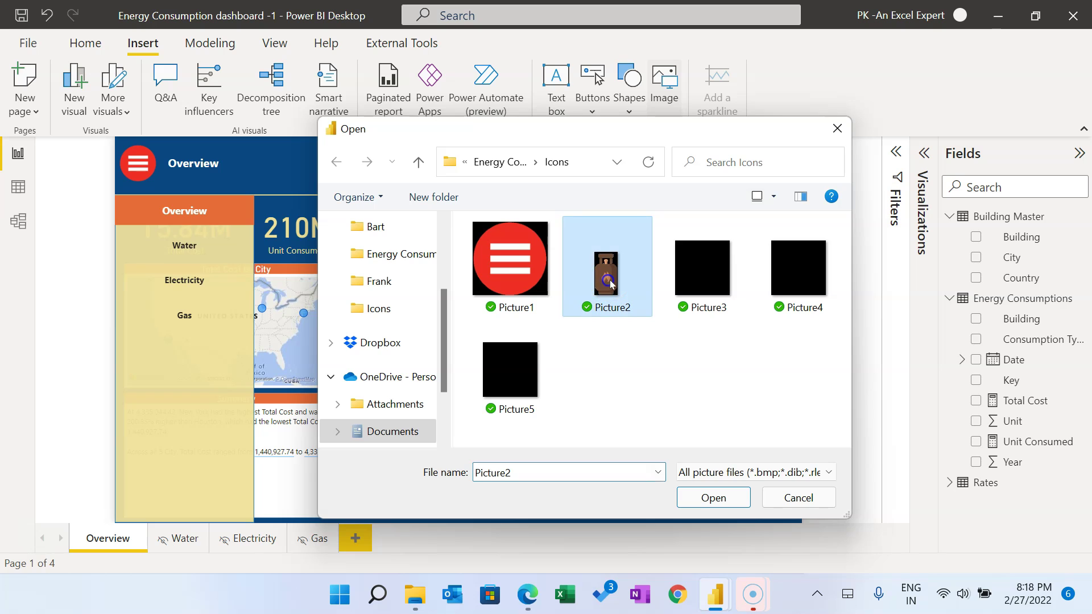
click(525, 381)
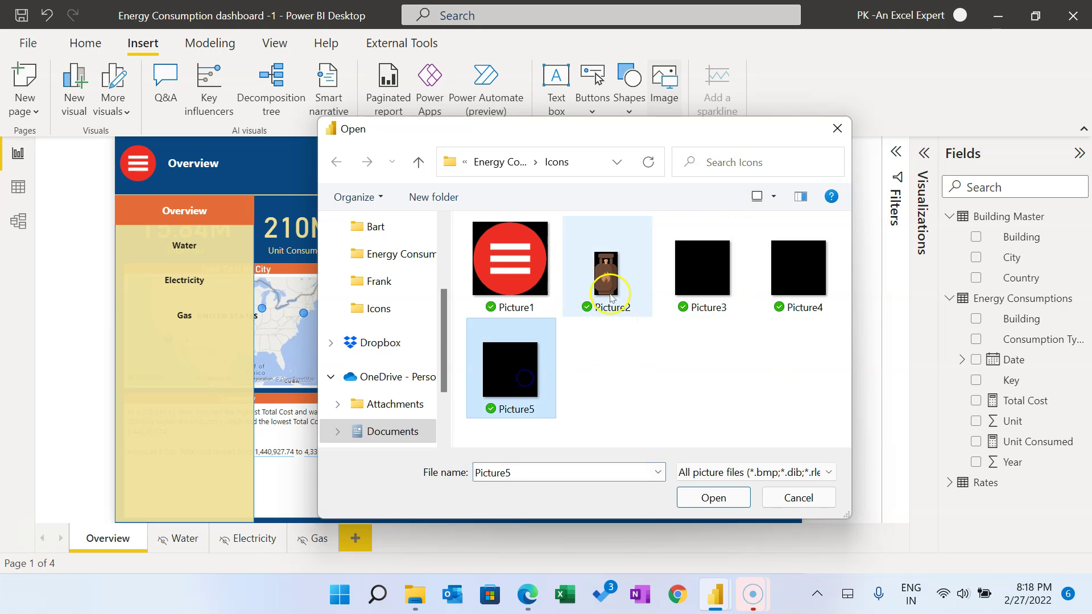
double_click(606, 274)
drag(260, 283, 217, 387)
drag(280, 453, 133, 305)
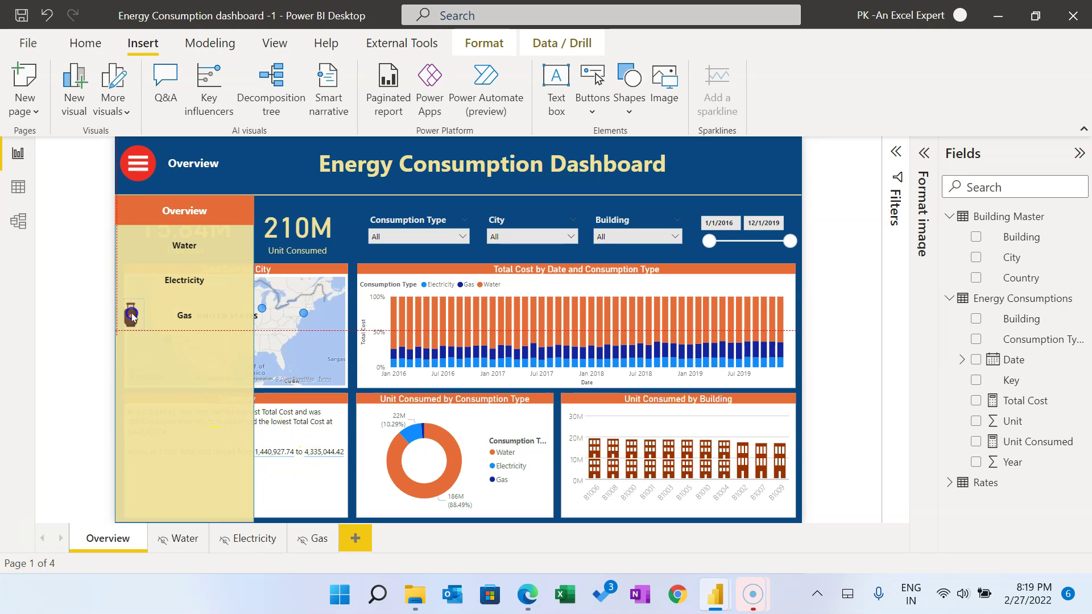
click(49, 320)
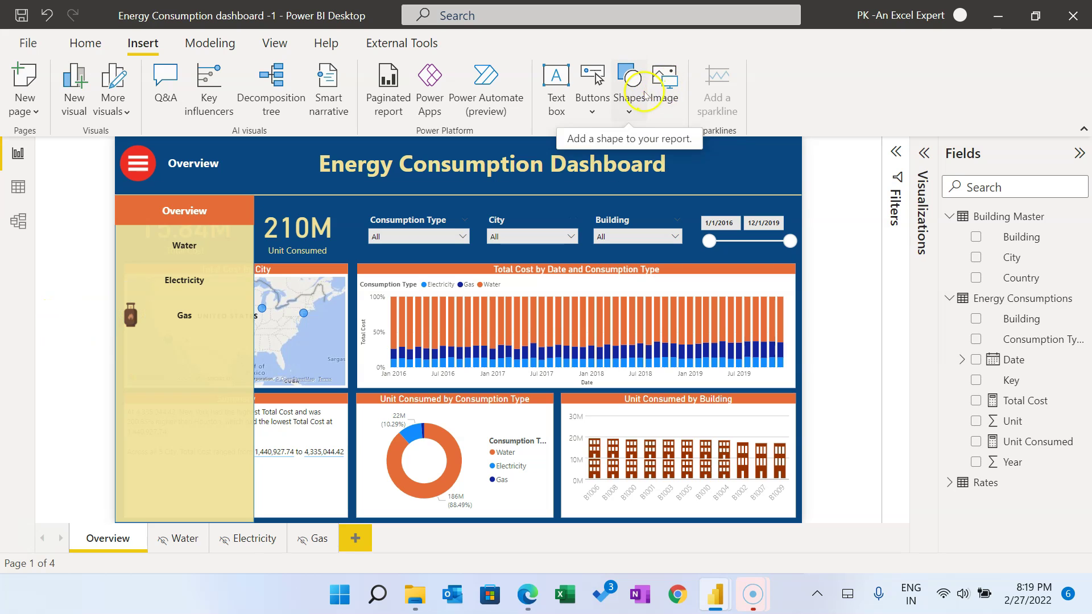
Step: Insert the water tap image Picture3, shrink it and place it beside the Water button in the side menu
click(670, 95)
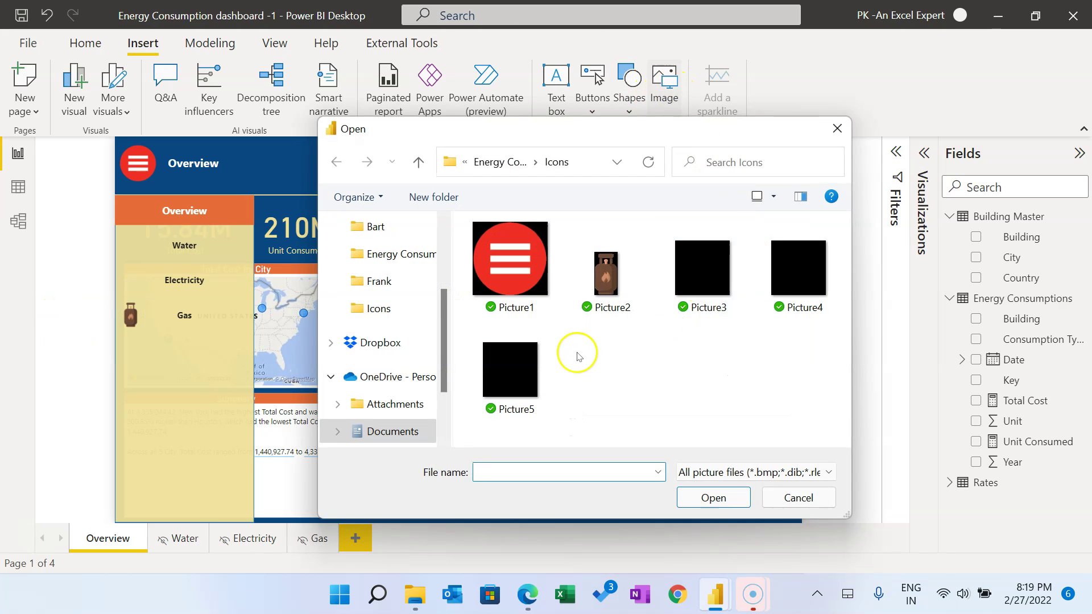
double_click(703, 260)
drag(326, 350, 274, 456)
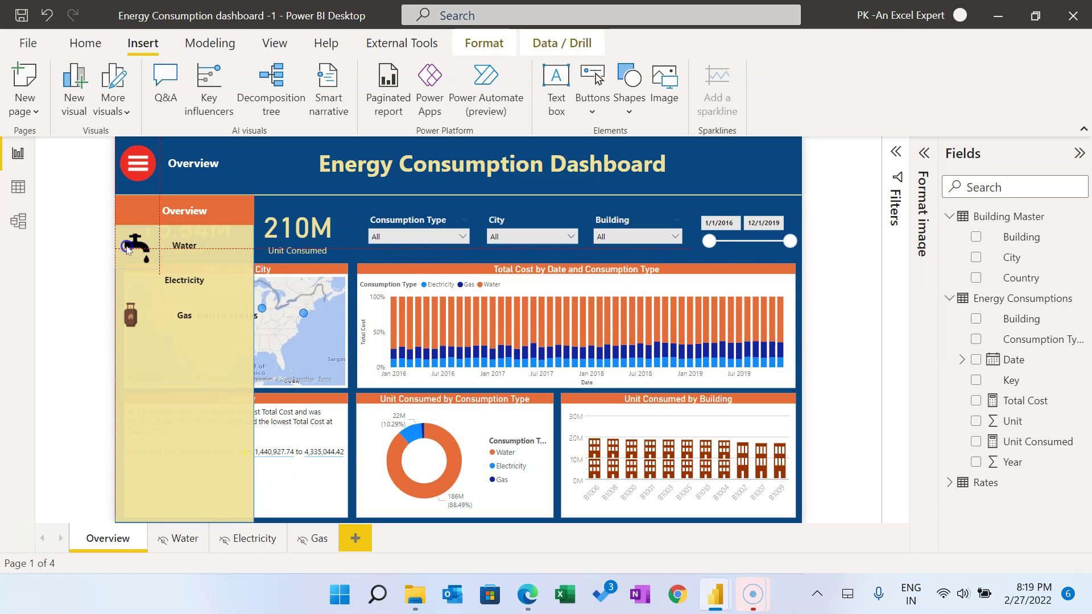
drag(153, 262, 147, 257)
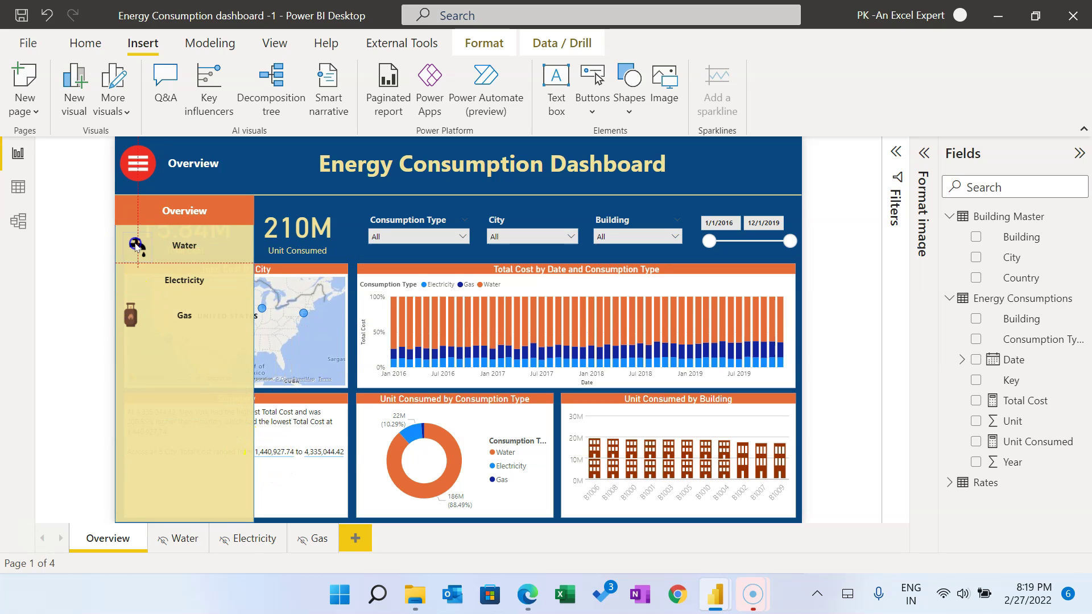
Step: Insert the light bulb image Picture4, shrink it and place it beside the Electricity button in the side menu
click(85, 250)
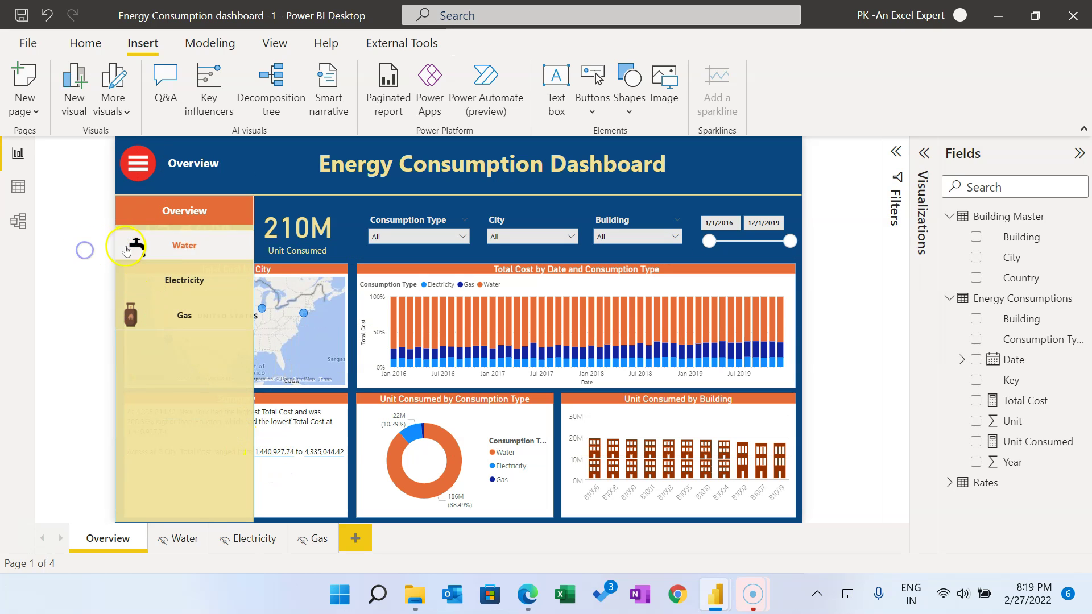
click(669, 84)
click(805, 279)
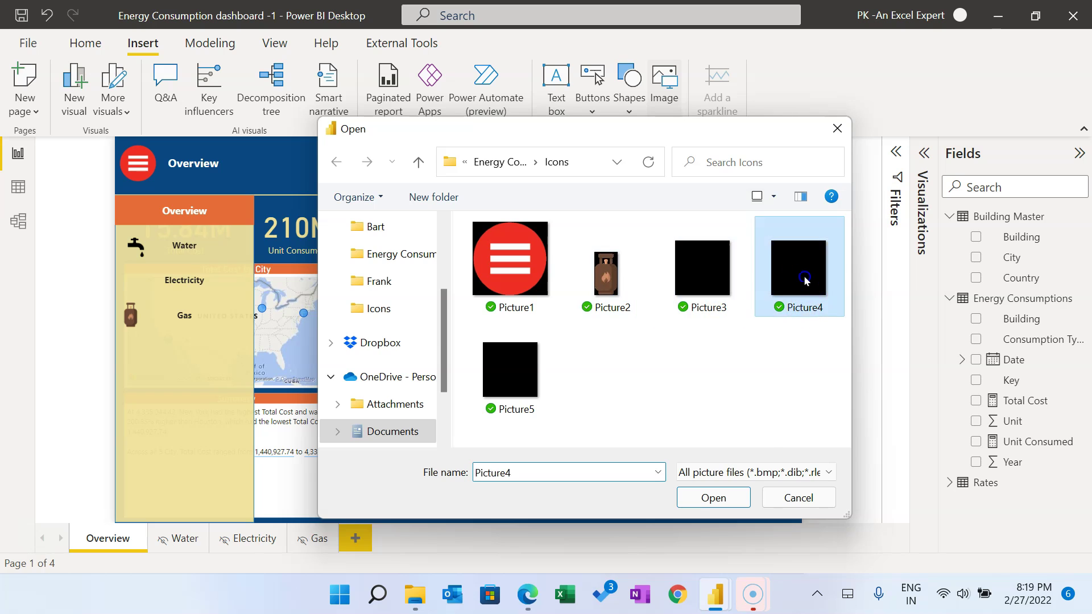
double_click(805, 279)
drag(266, 271, 228, 357)
drag(287, 435, 138, 282)
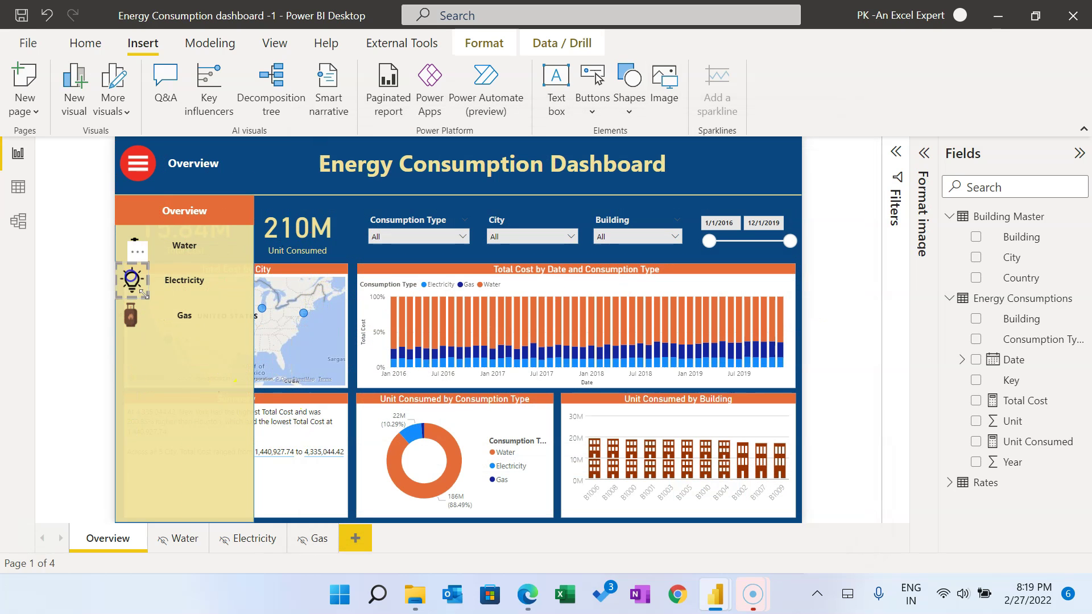
click(76, 286)
Step: Insert the chart image Picture5, shrink it and place it beside the Overview button in the side menu
click(670, 85)
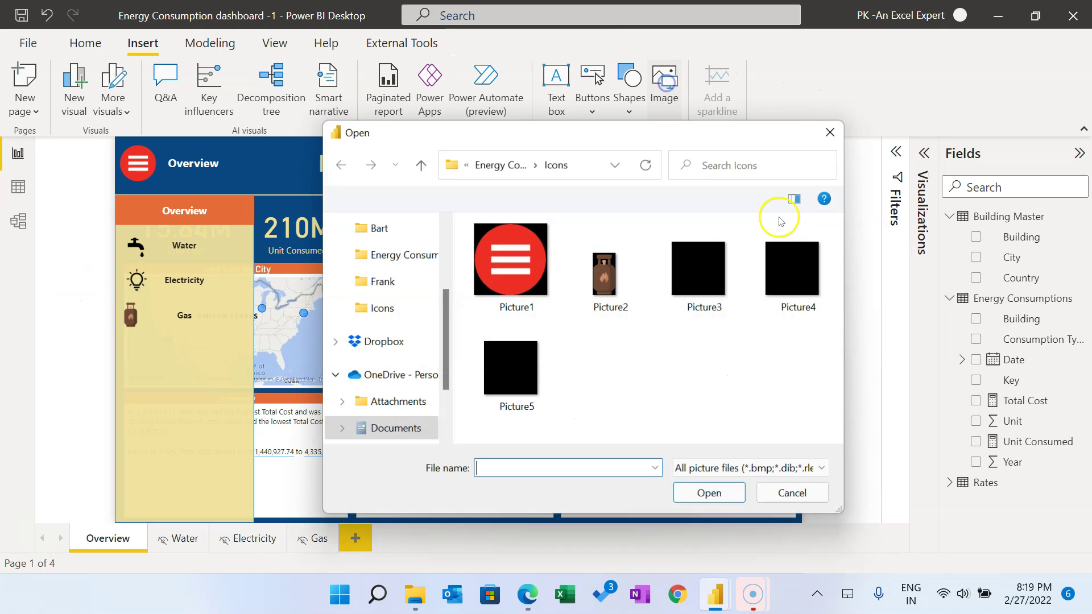
double_click(521, 359)
mouse_move(251, 299)
mouse_down()
mouse_move(224, 402)
mouse_move(158, 353)
mouse_move(141, 224)
mouse_up()
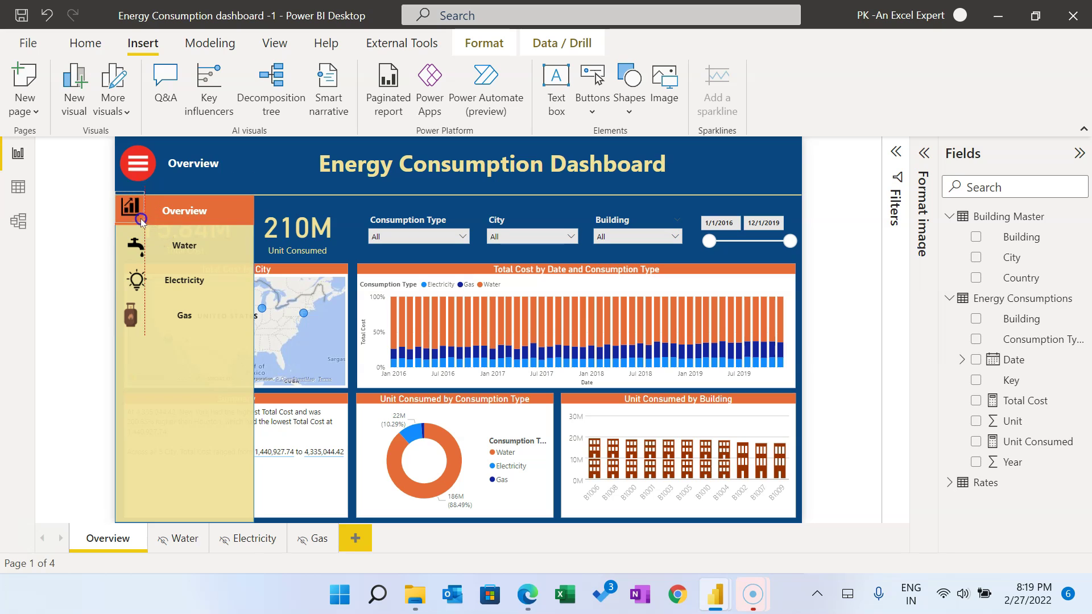
click(82, 240)
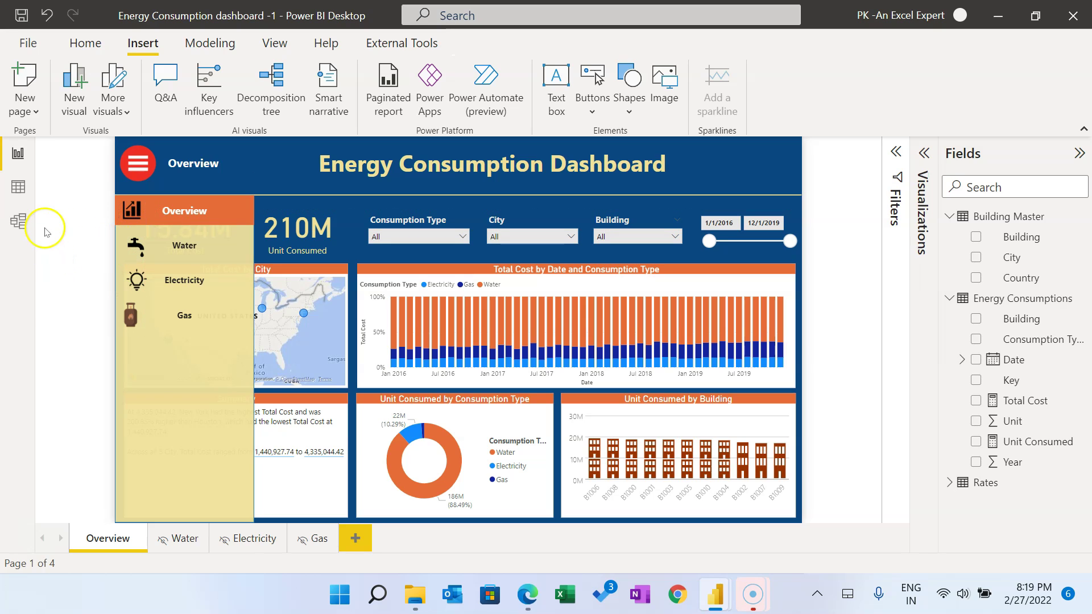
key(ctrl+z)
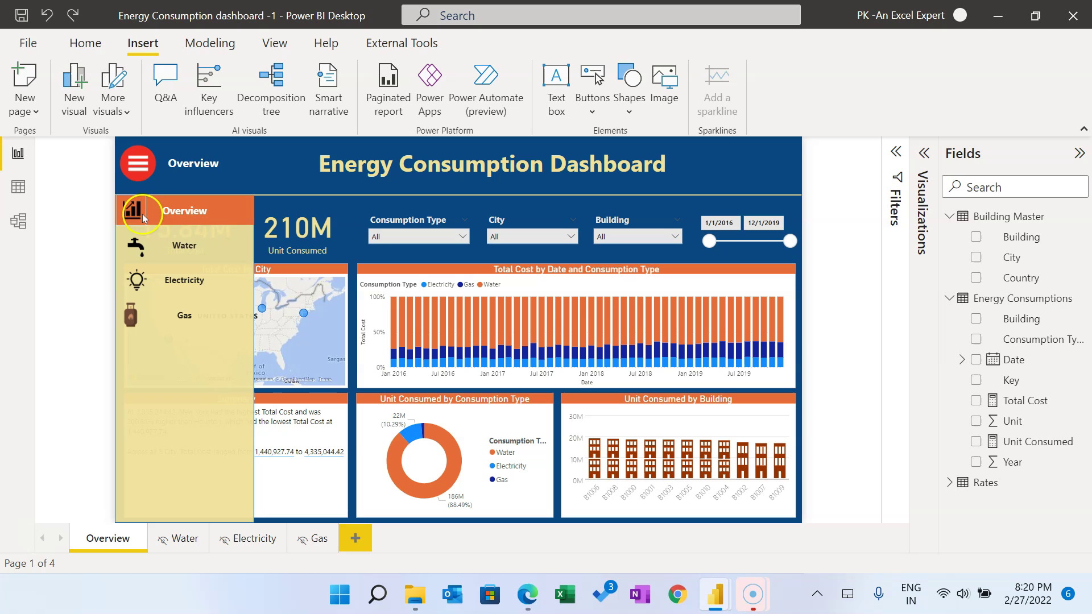
click(185, 215)
click(130, 307)
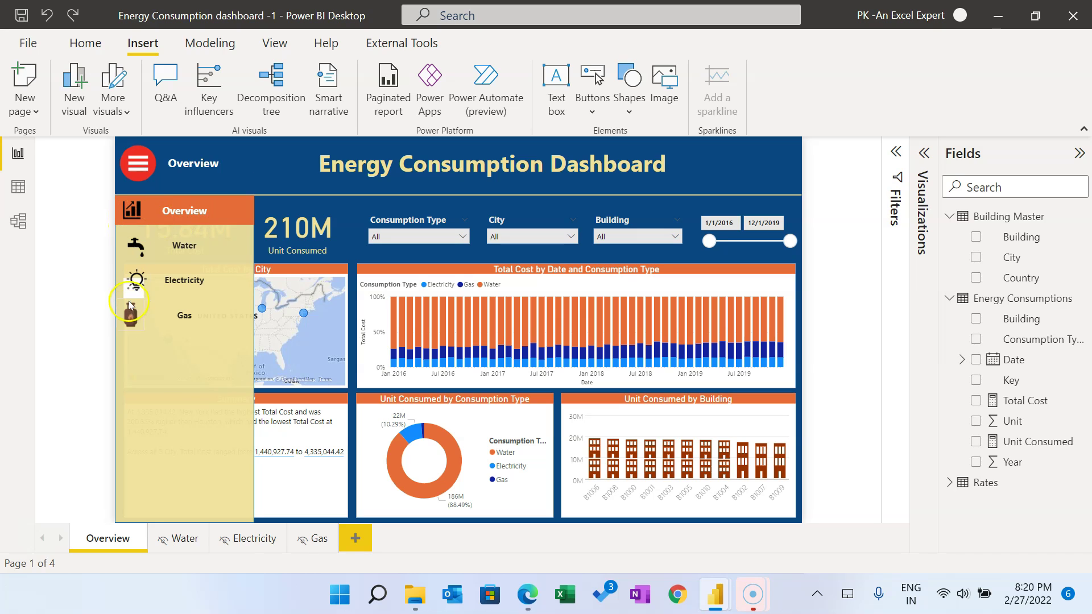
click(194, 217)
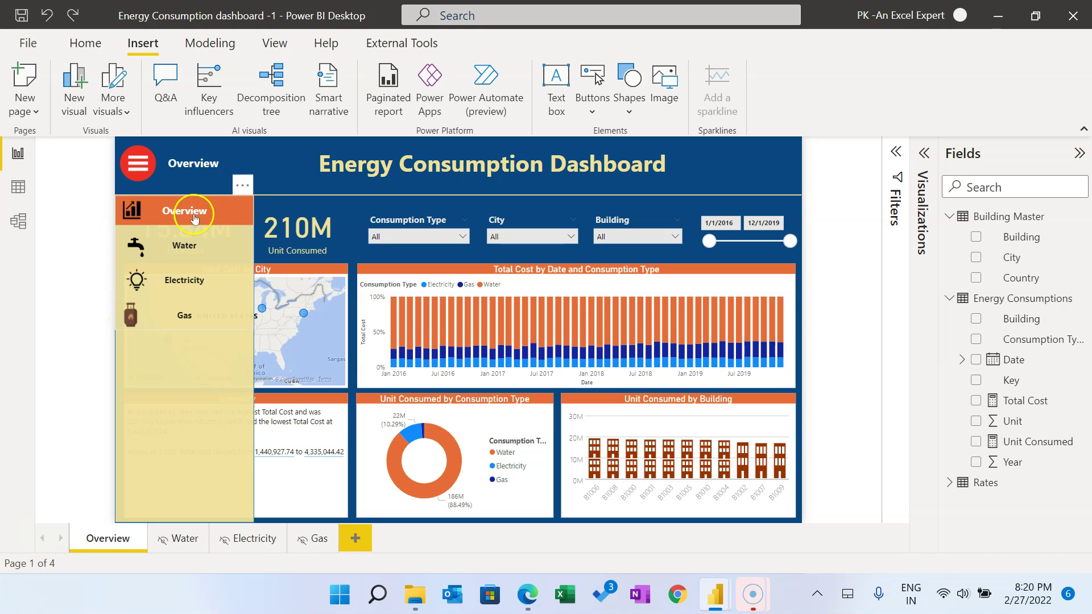
click(240, 394)
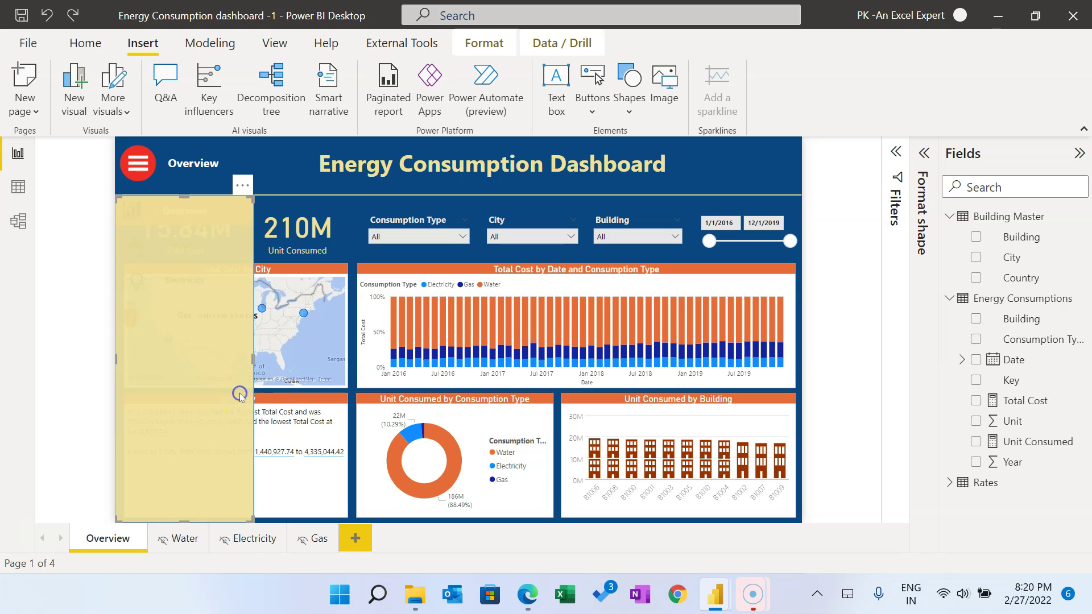
click(68, 329)
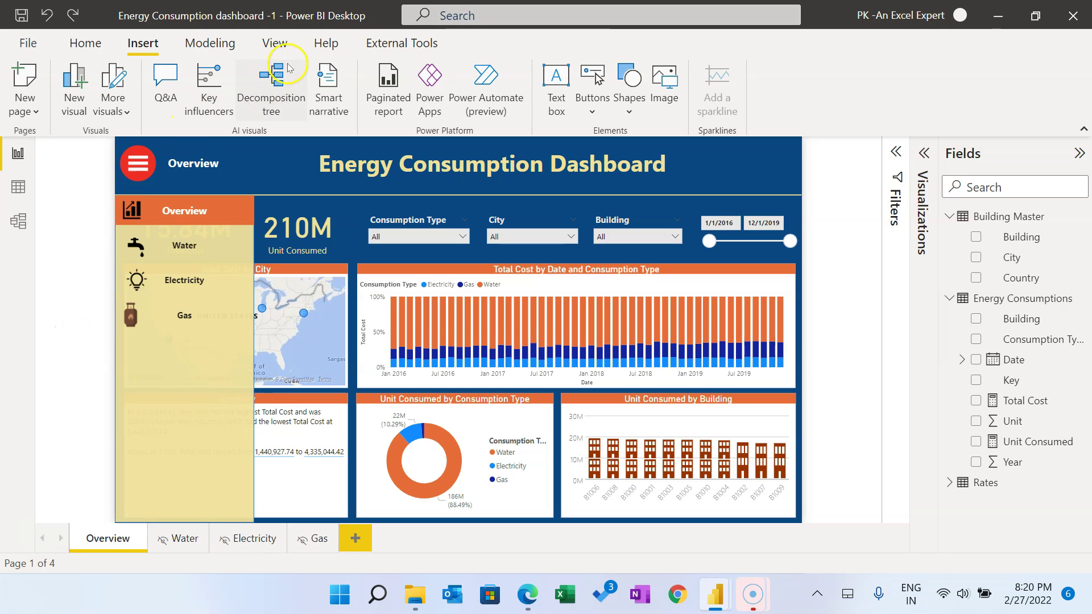
Step: Show the Selection pane and pick out the side menu's background shape in the layer order
click(279, 46)
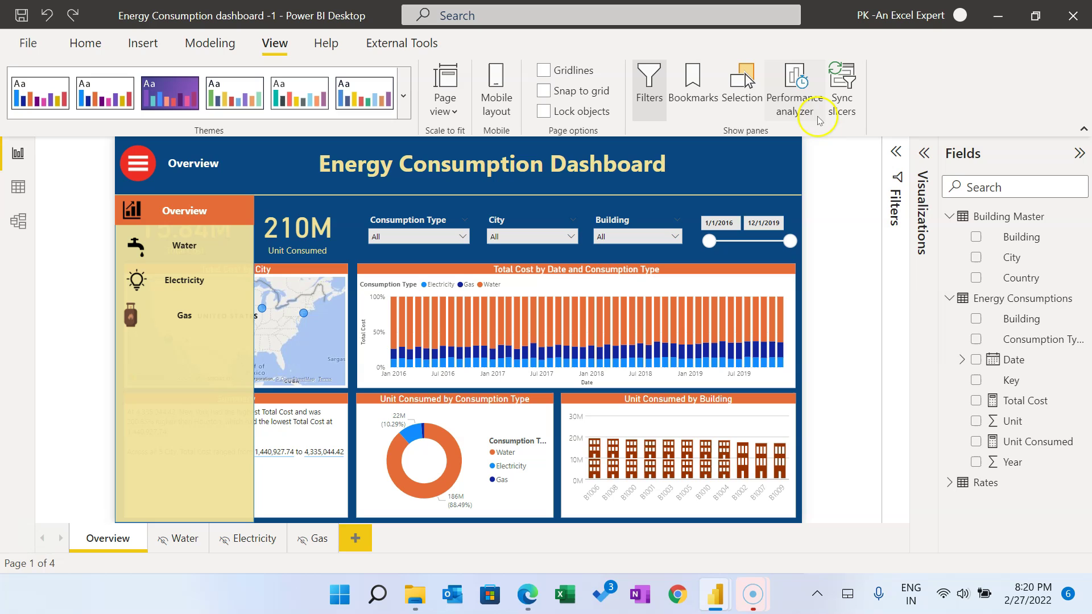
click(745, 83)
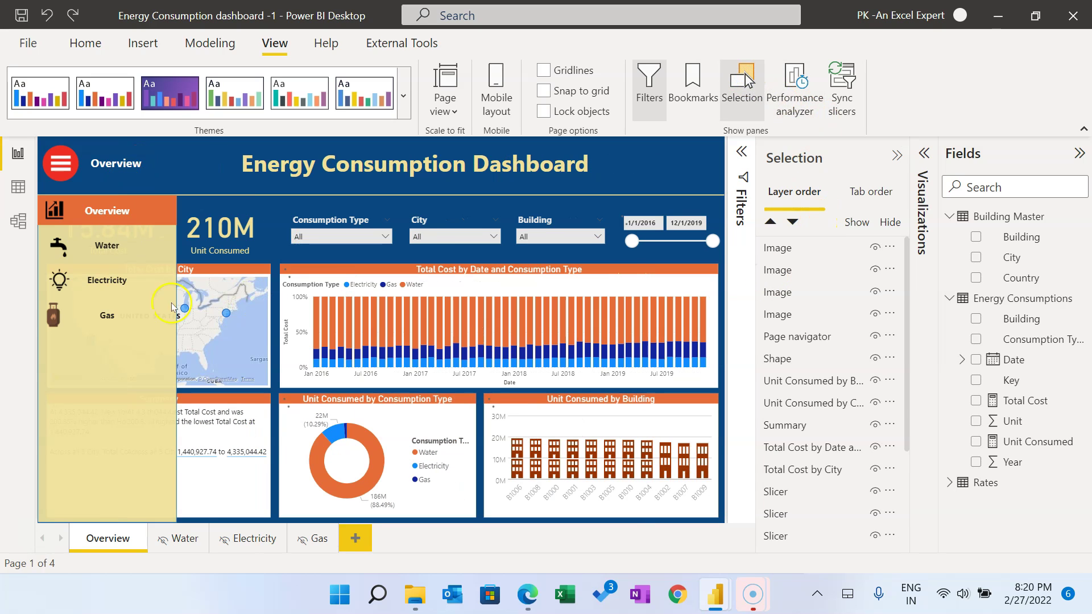
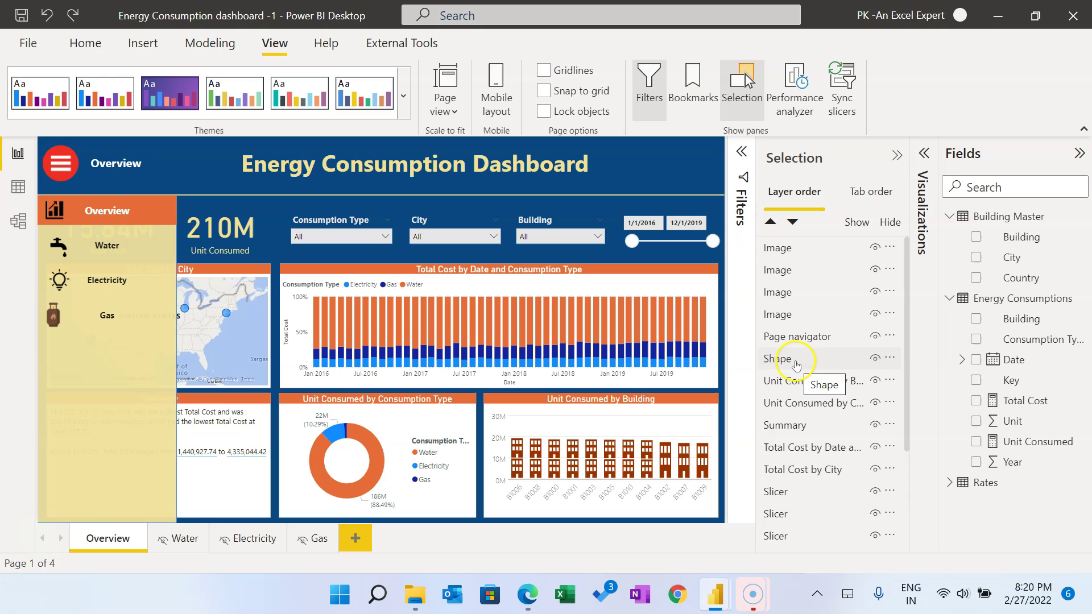
click(795, 364)
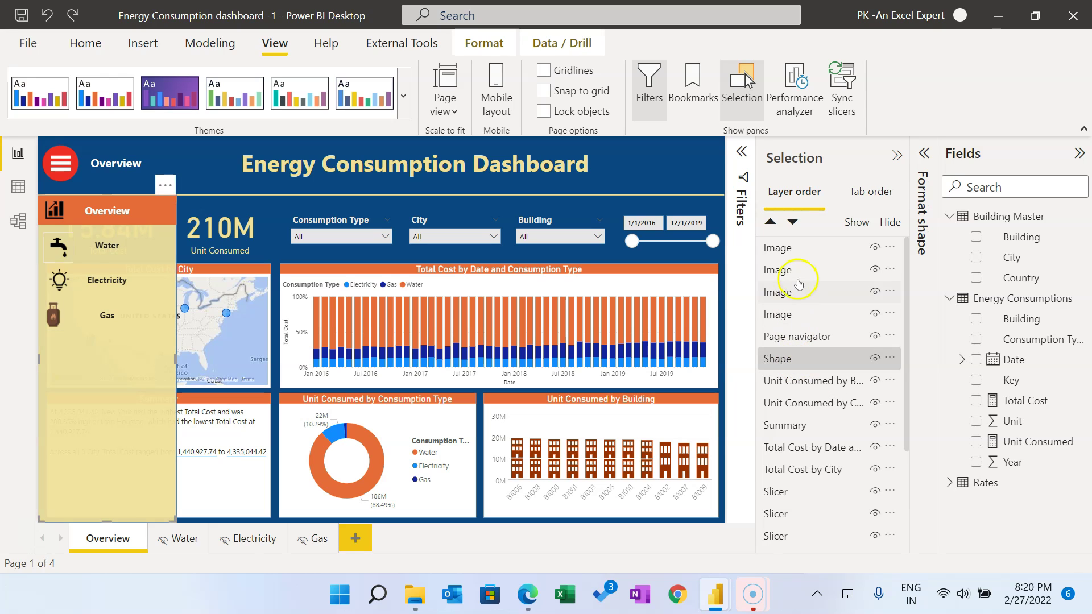
Step: Group the four icon images, the page navigator and the background shape of the side menu
click(792, 248)
ctrl+click(796, 271)
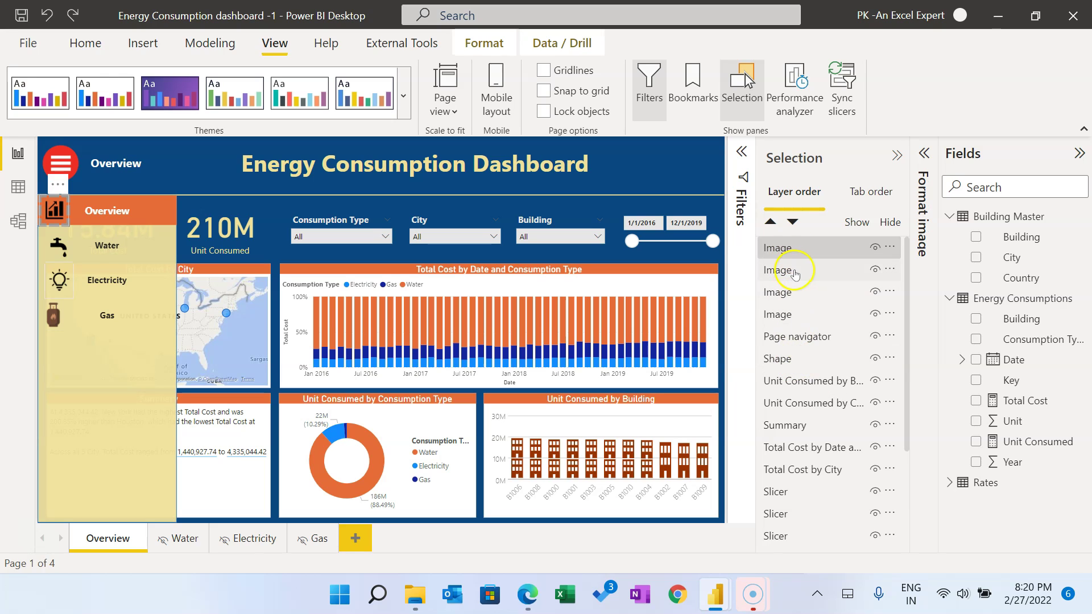
ctrl+click(796, 292)
ctrl+click(794, 316)
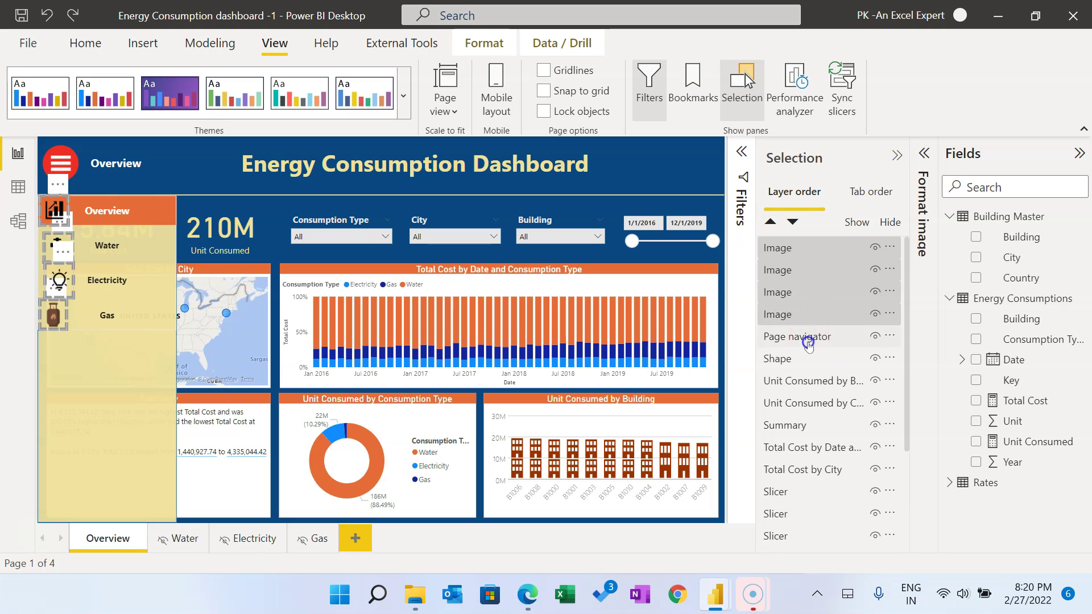
ctrl+click(808, 339)
ctrl+click(825, 363)
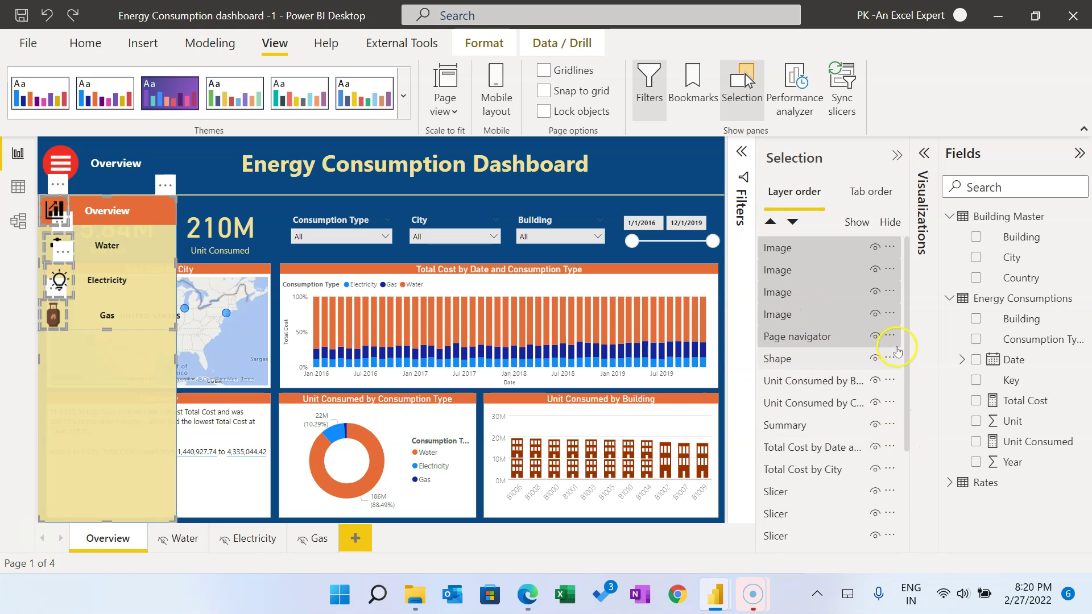
click(491, 45)
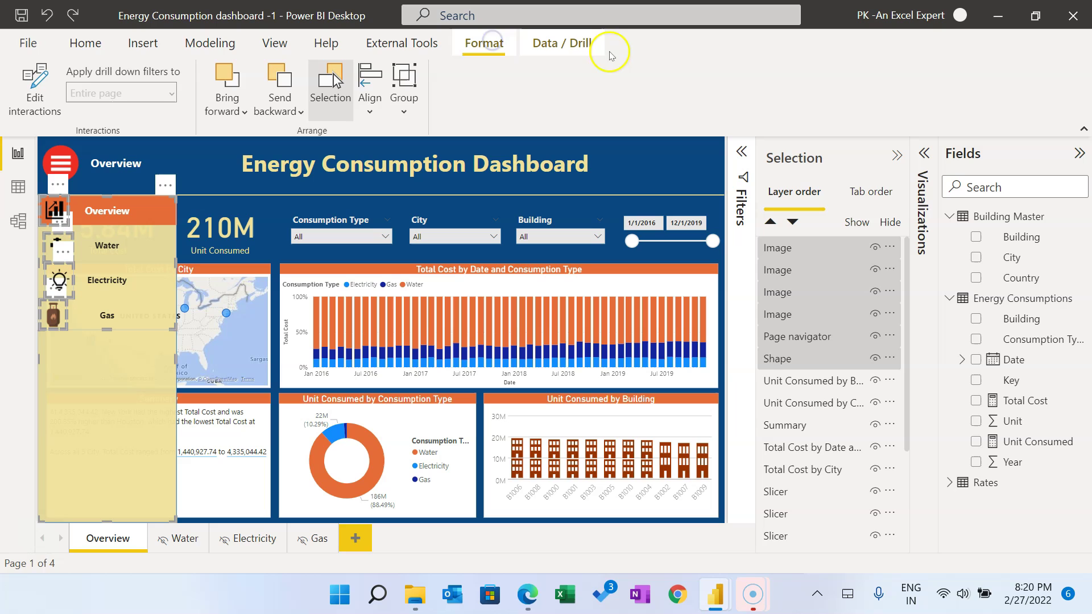
click(404, 97)
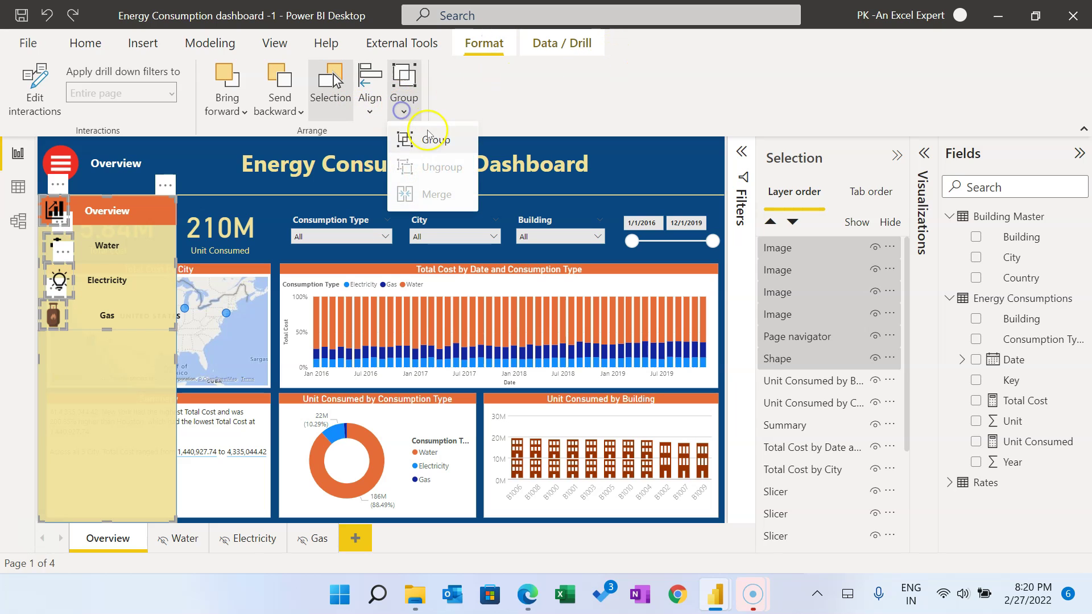
click(428, 142)
click(818, 266)
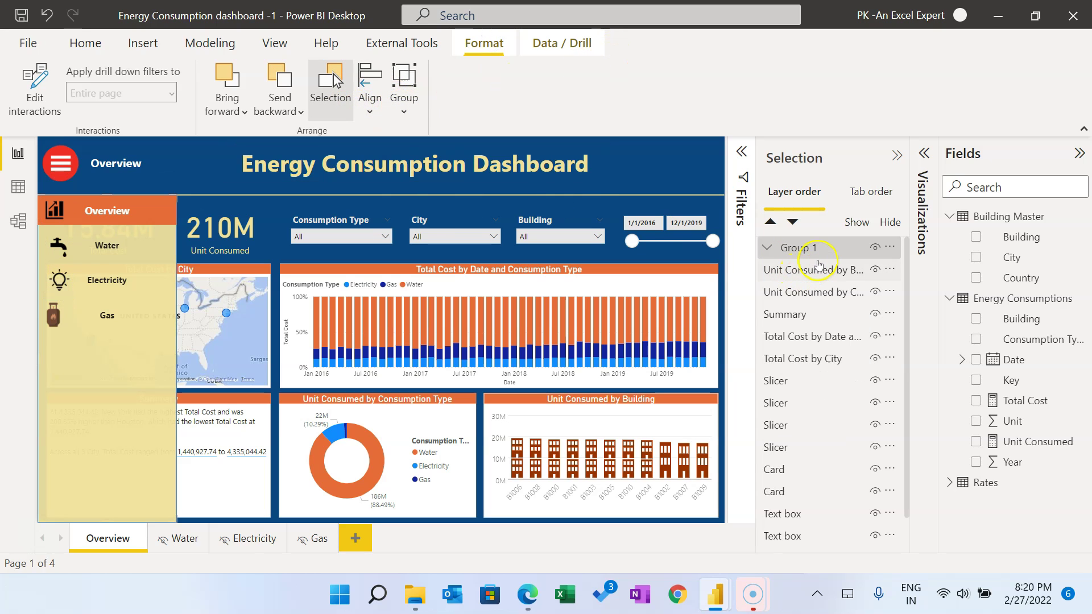
Step: Collapse the Selection pane and deselect the side menu group
click(909, 151)
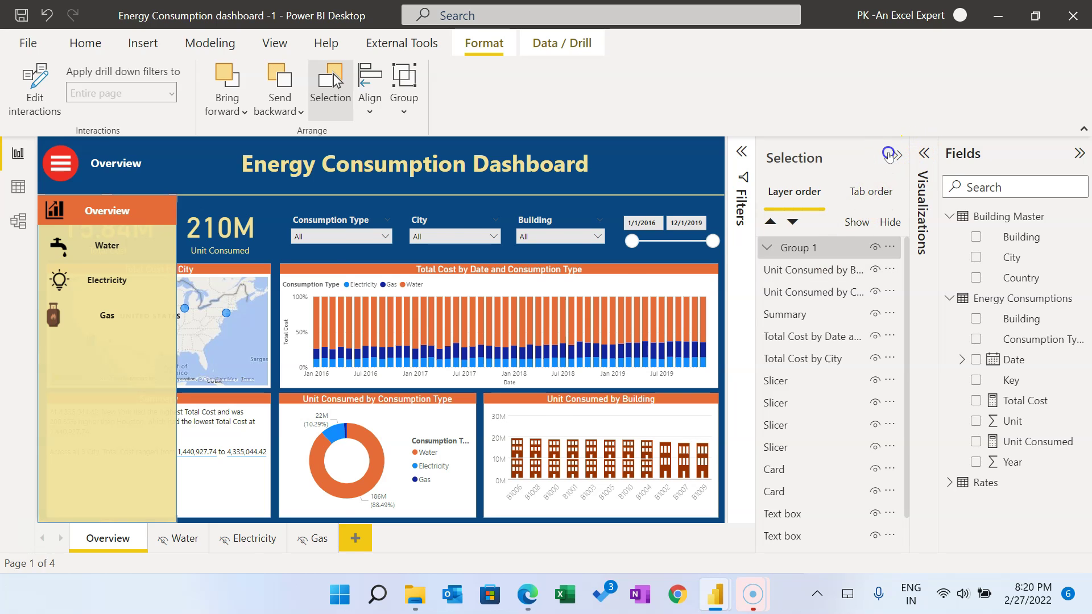
click(891, 155)
click(821, 228)
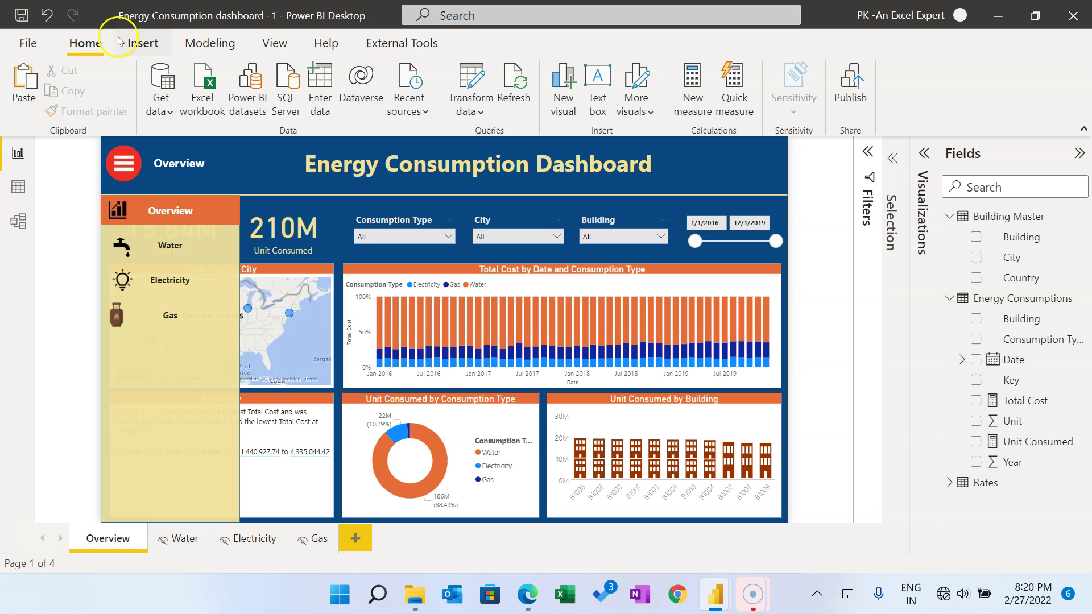
Step: Insert a blank button, shrink it and place it over the red menu icon in the header
click(142, 43)
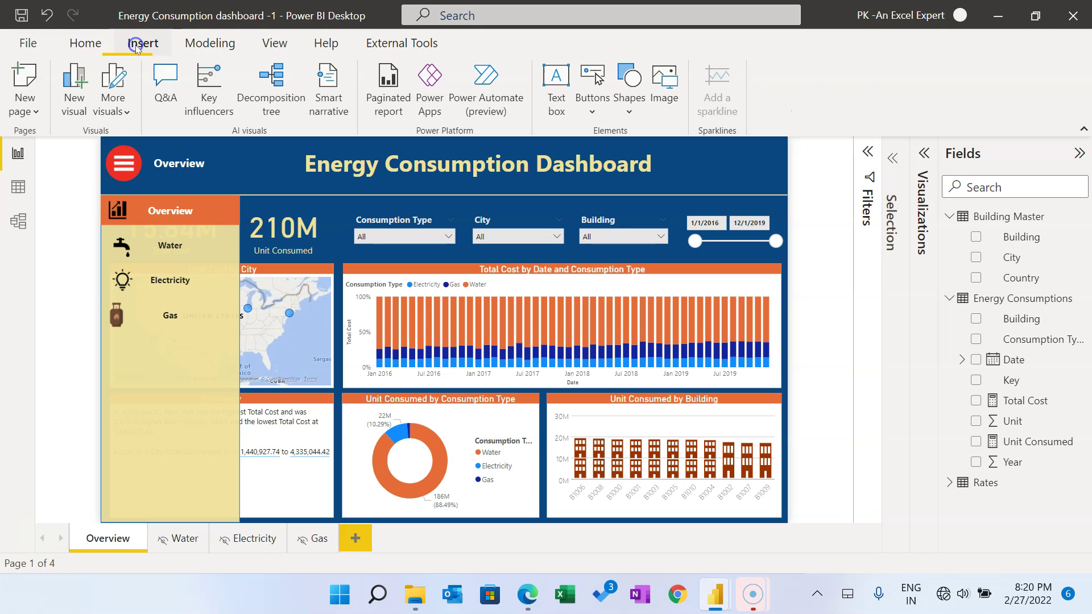
click(592, 112)
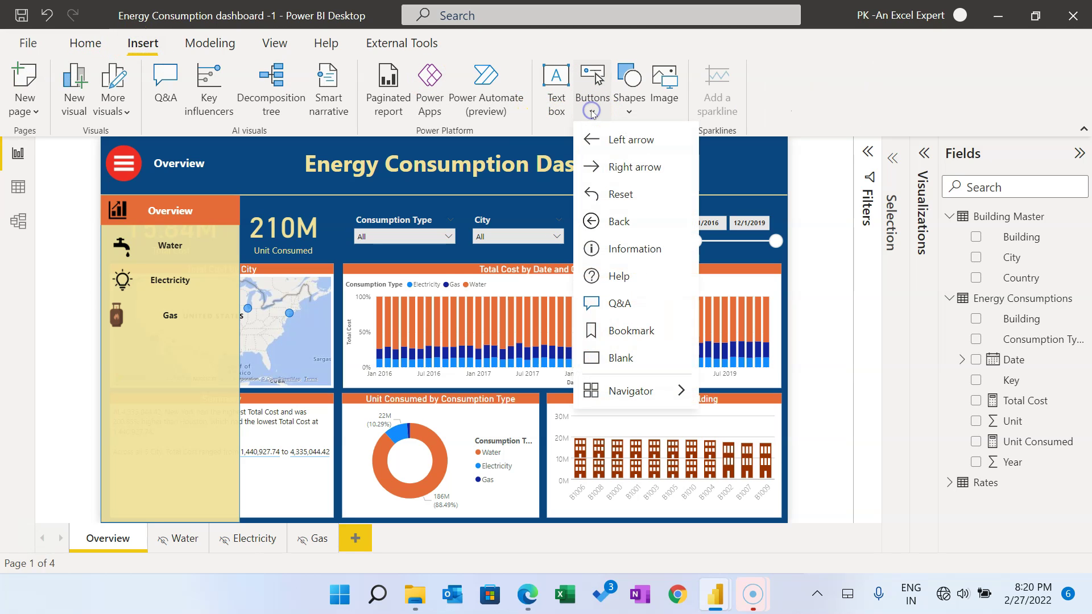
click(621, 359)
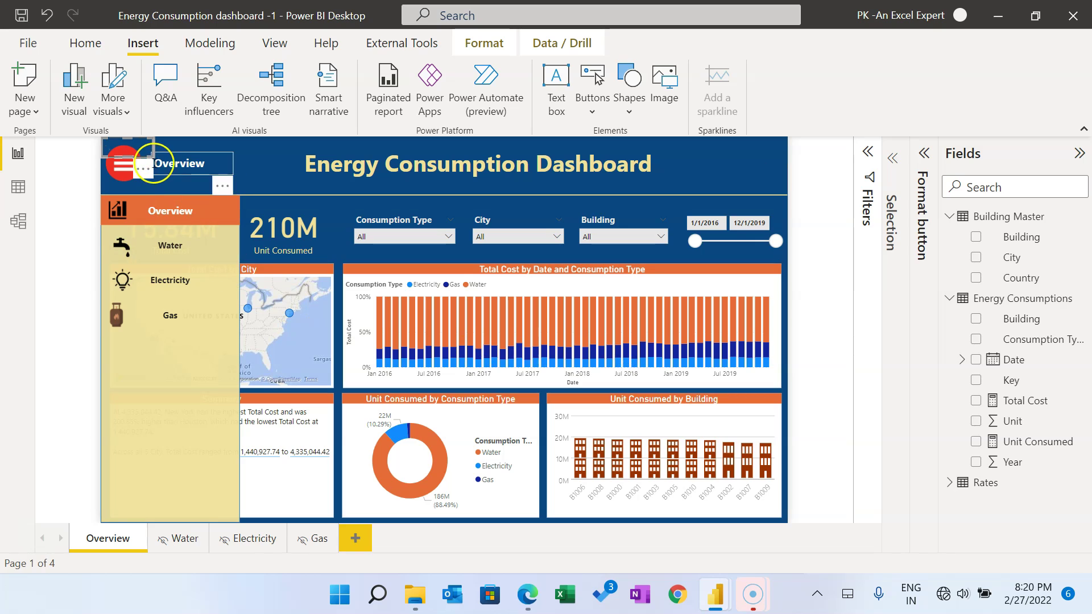
mouse_move(151, 163)
mouse_down()
mouse_move(142, 174)
mouse_move(126, 162)
mouse_move(135, 169)
mouse_up()
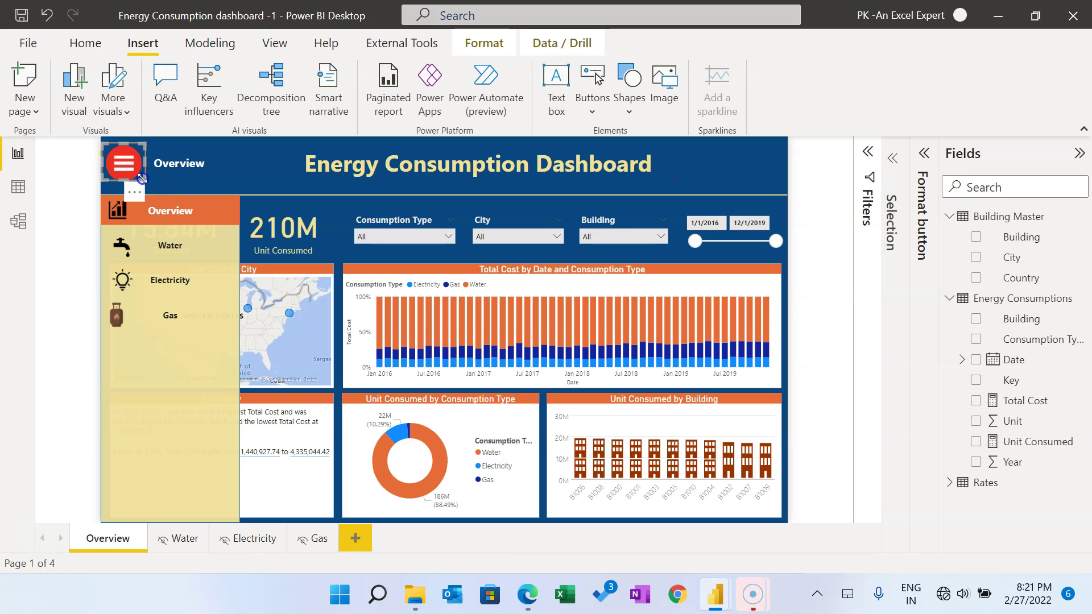
click(64, 169)
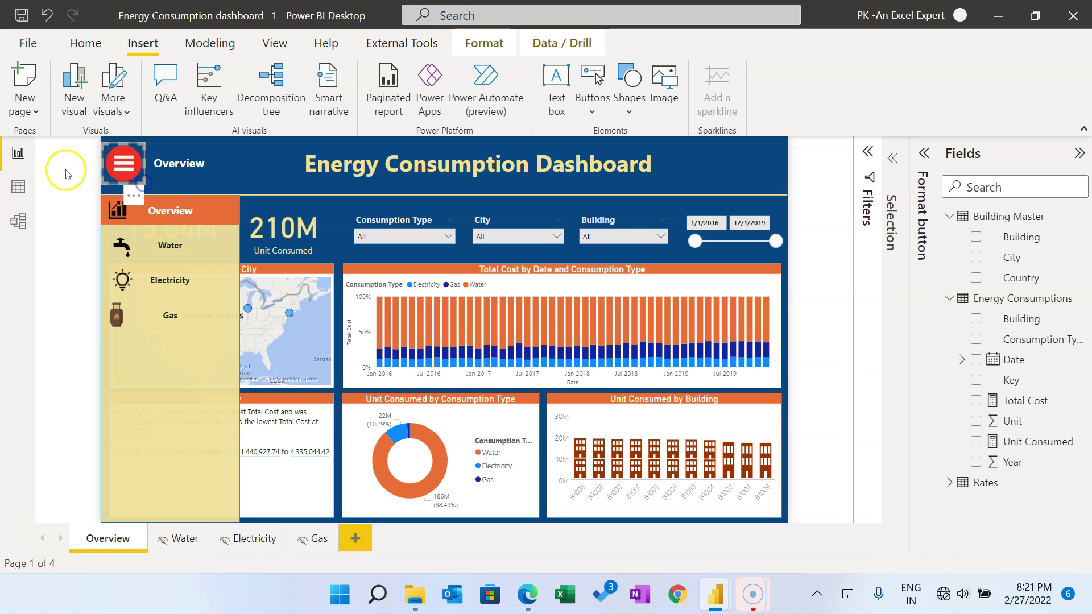
Step: Duplicate the blank button over the menu icon and place the copy between the Overview label and the dashboard title
click(130, 172)
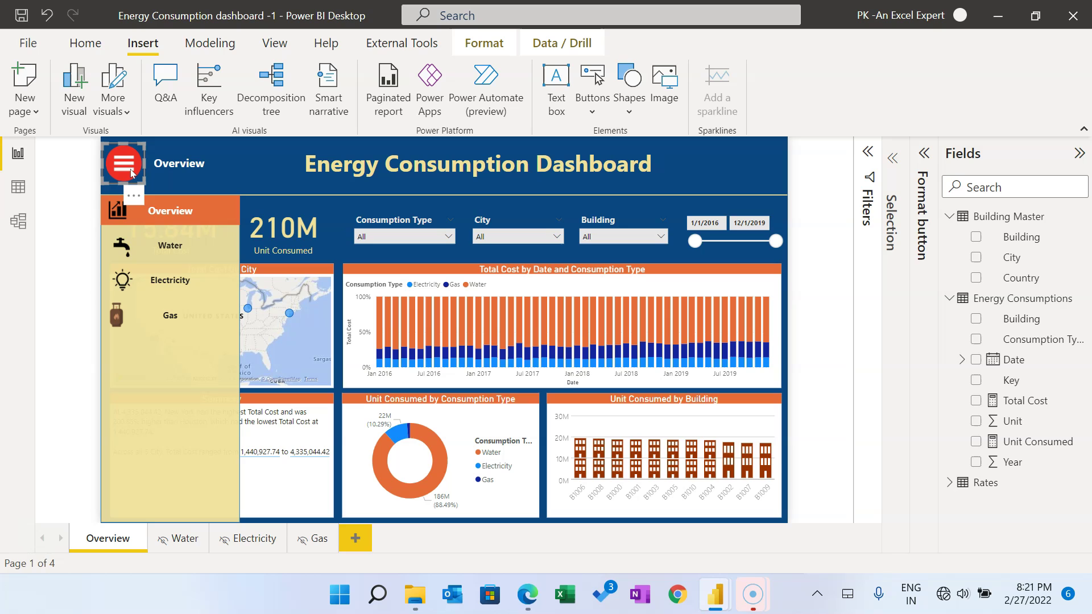
click(59, 173)
click(128, 169)
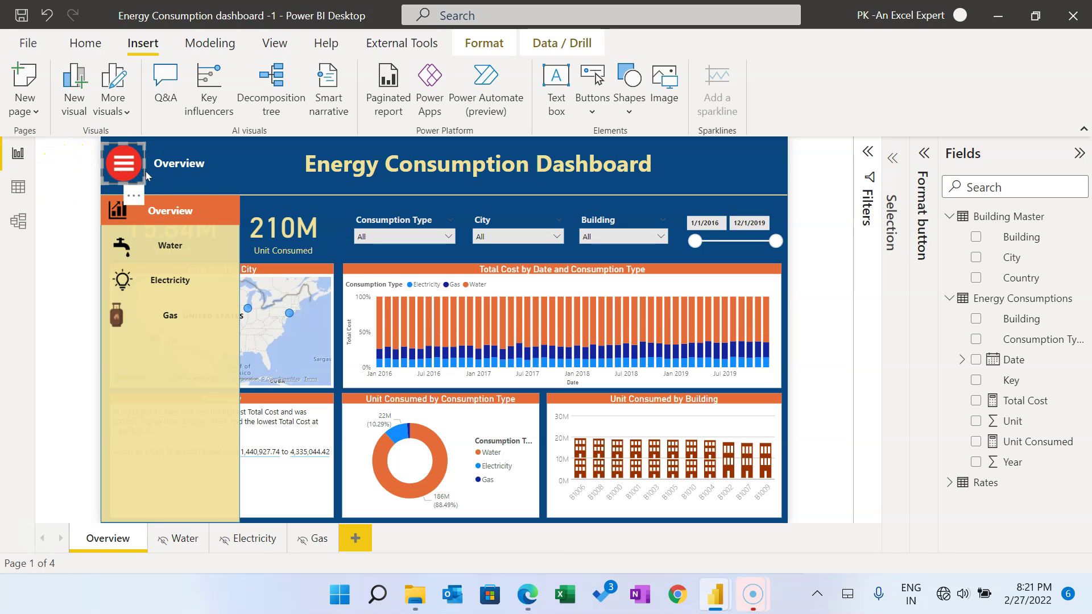
click(73, 187)
click(122, 168)
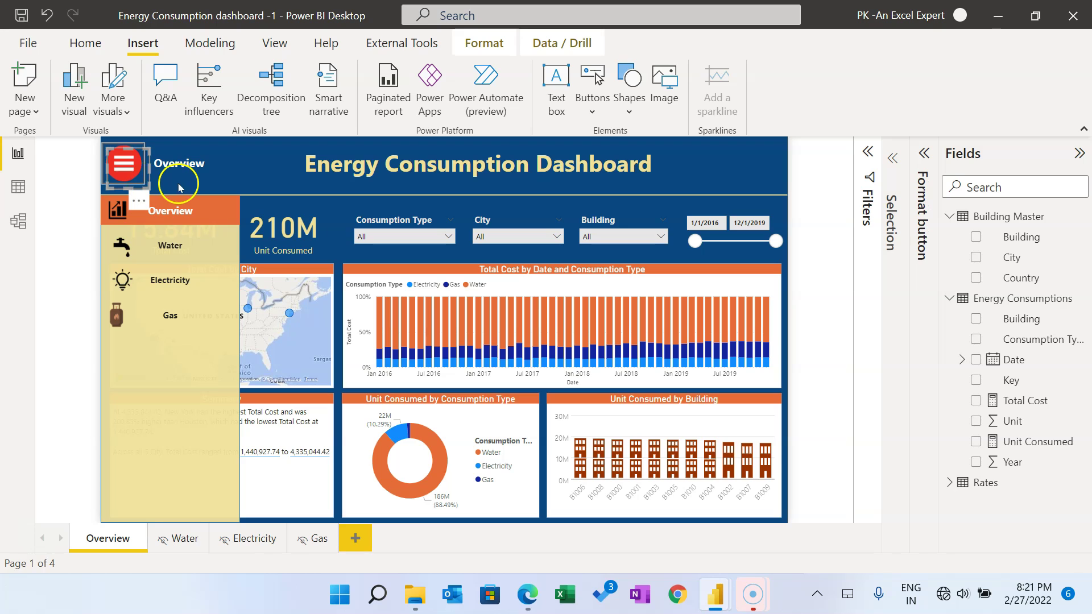
drag(117, 171, 244, 164)
click(244, 168)
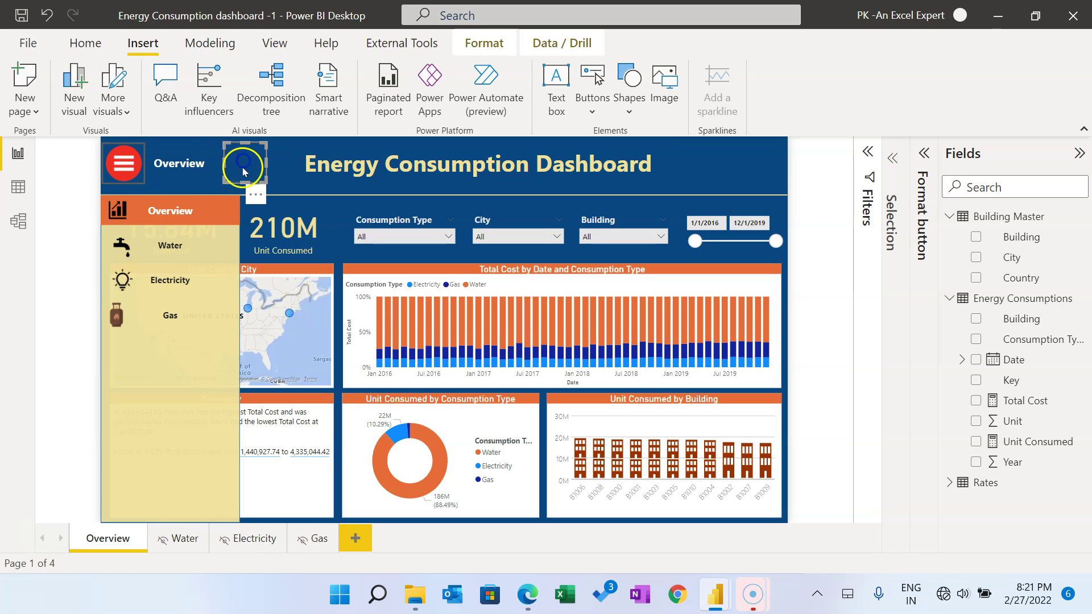
click(63, 169)
click(123, 165)
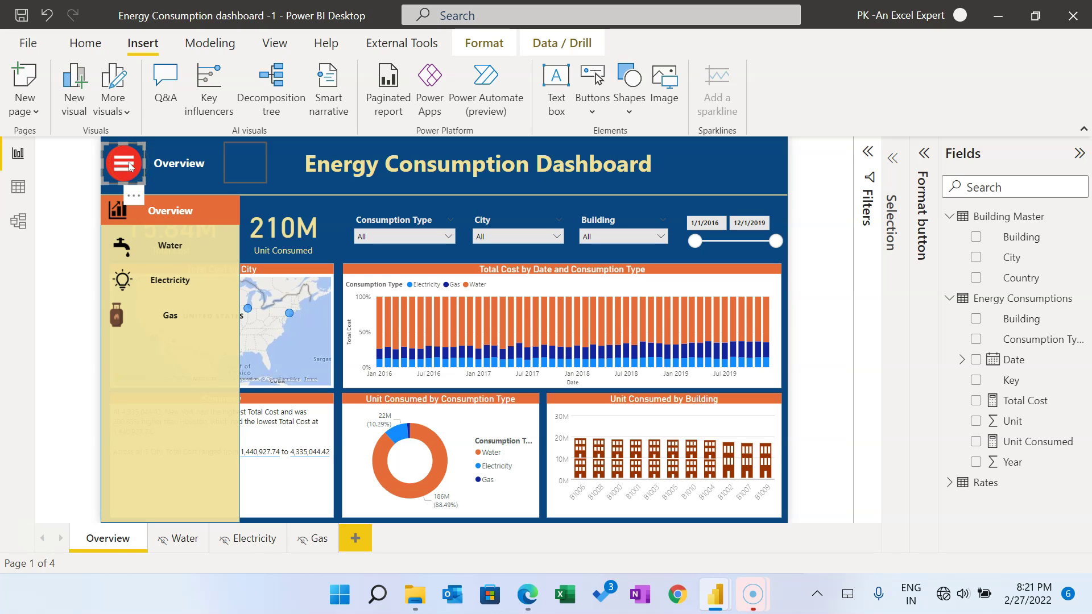
click(247, 161)
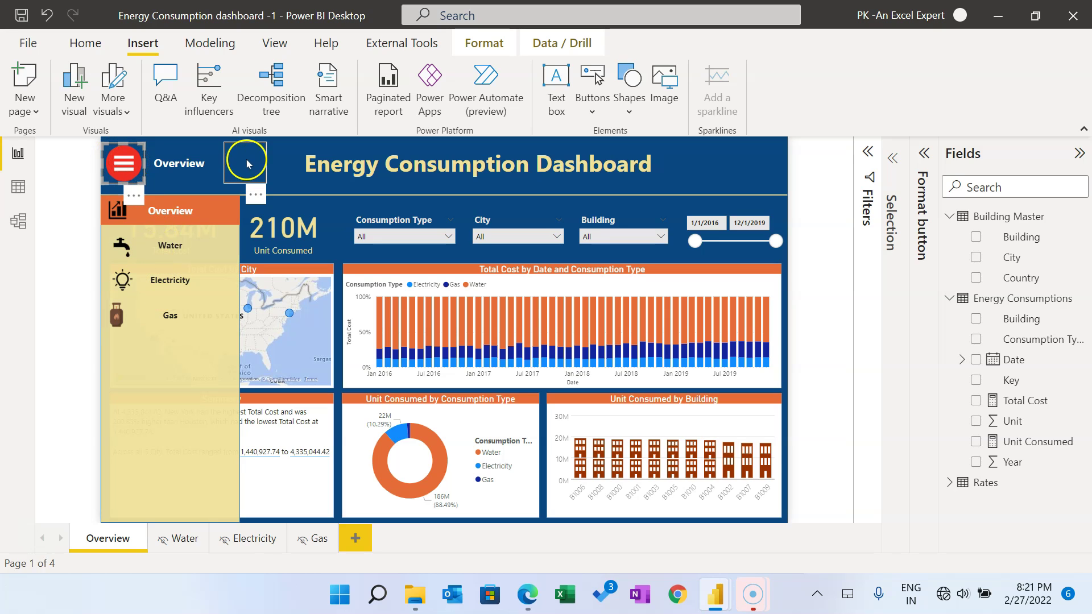
click(114, 165)
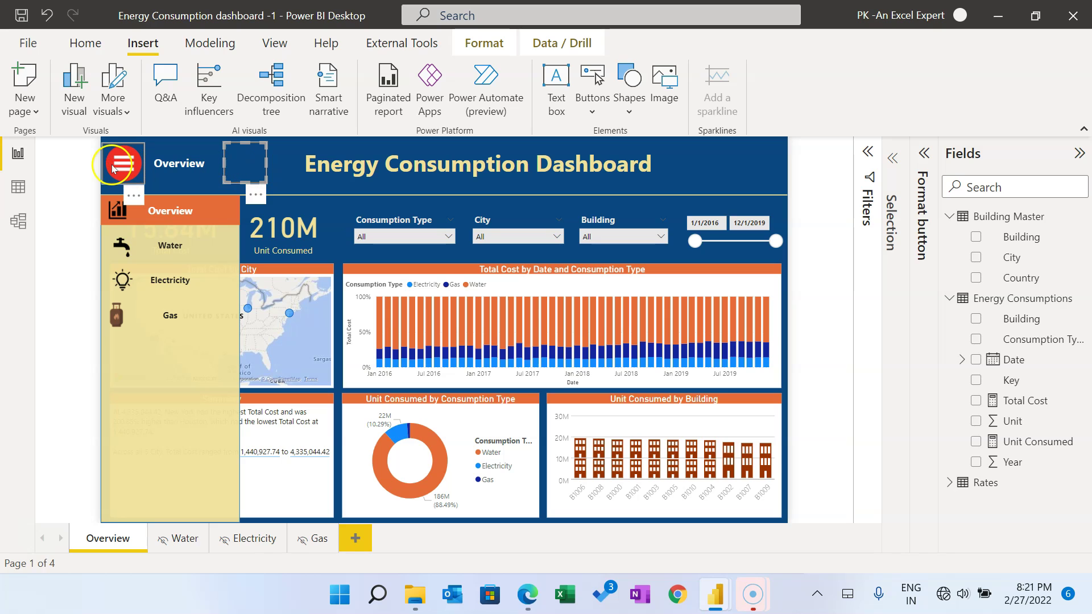
Step: Expand the Selection pane and move the side menu group, Group 1, to the front of the layer order
click(65, 178)
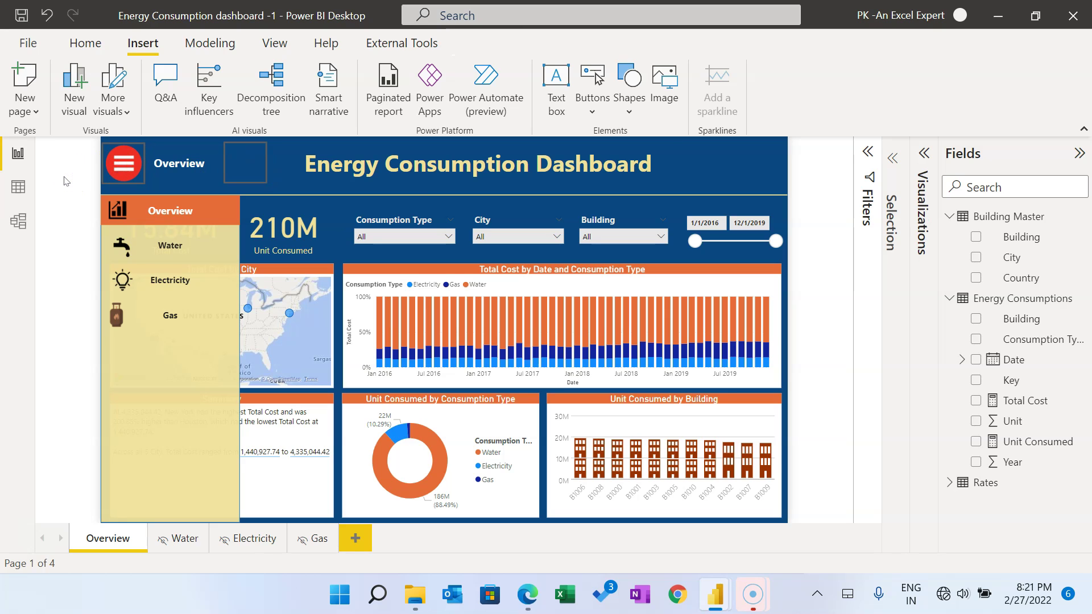
click(894, 171)
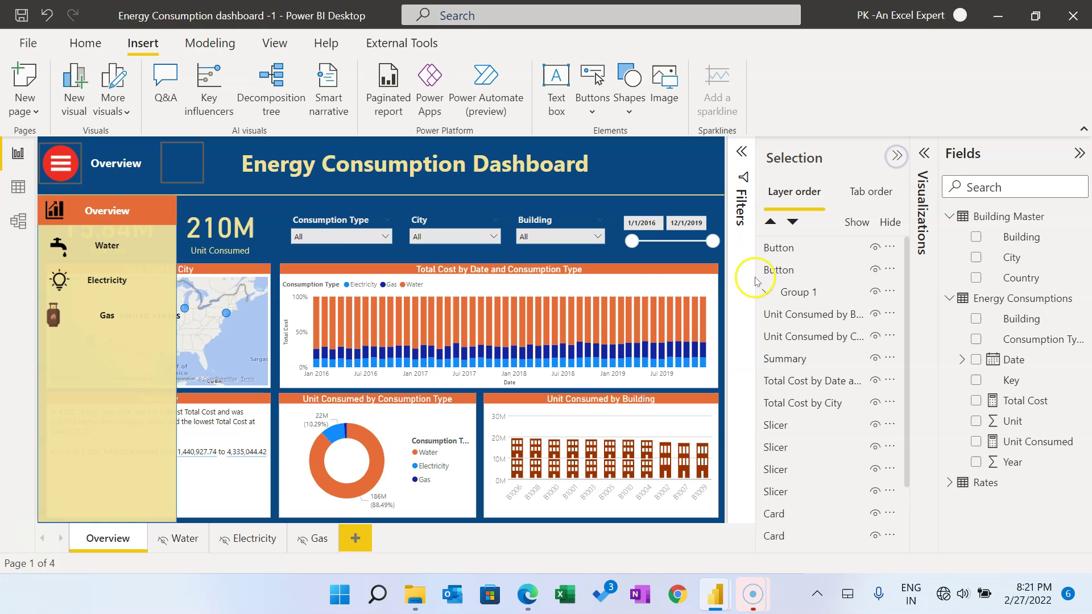
click(63, 165)
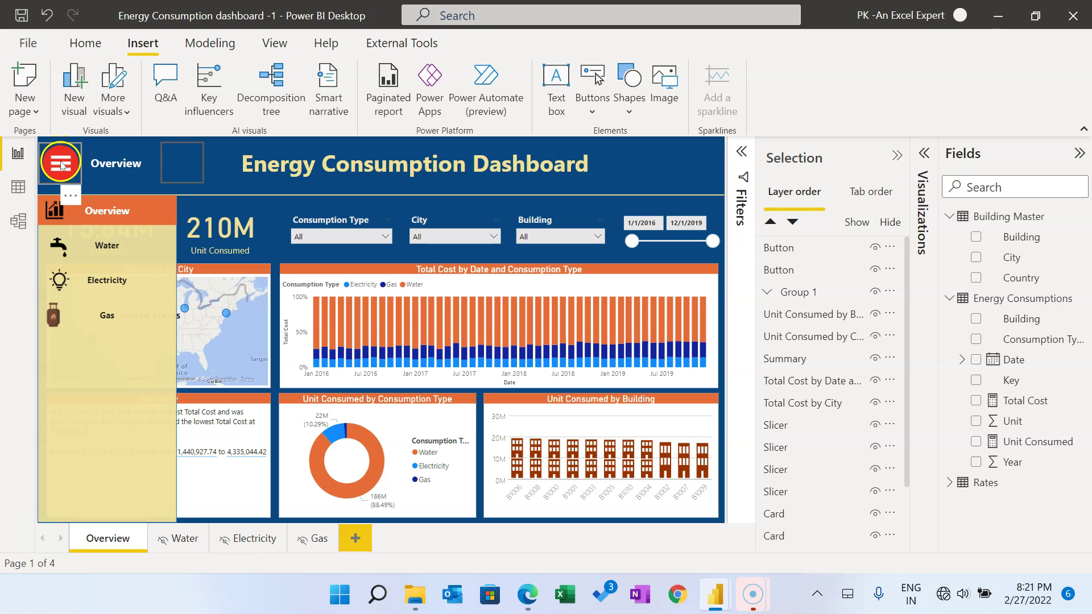
click(190, 165)
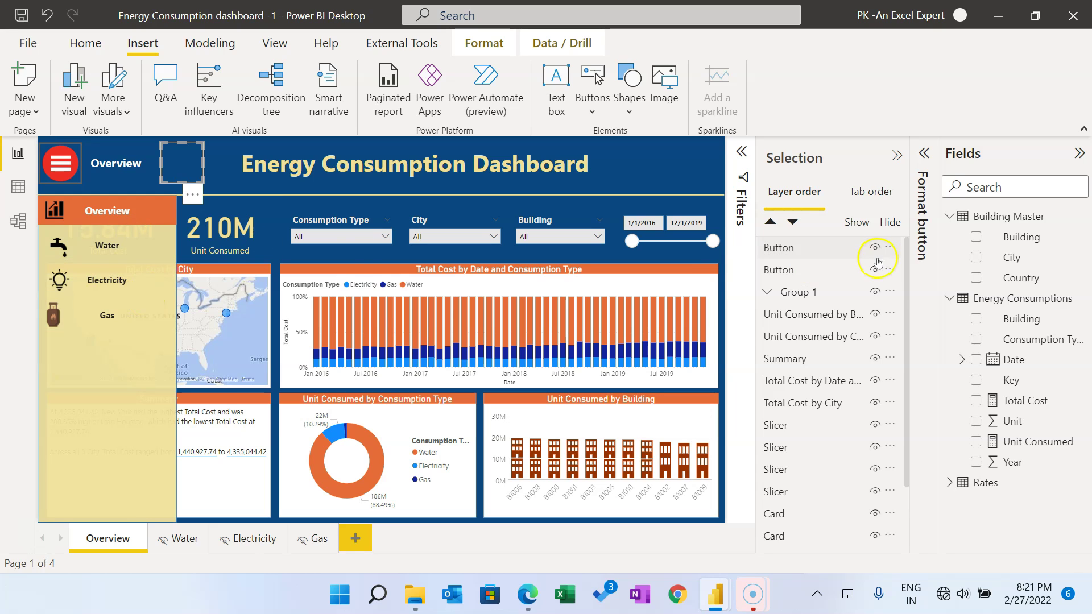
drag(804, 292, 802, 248)
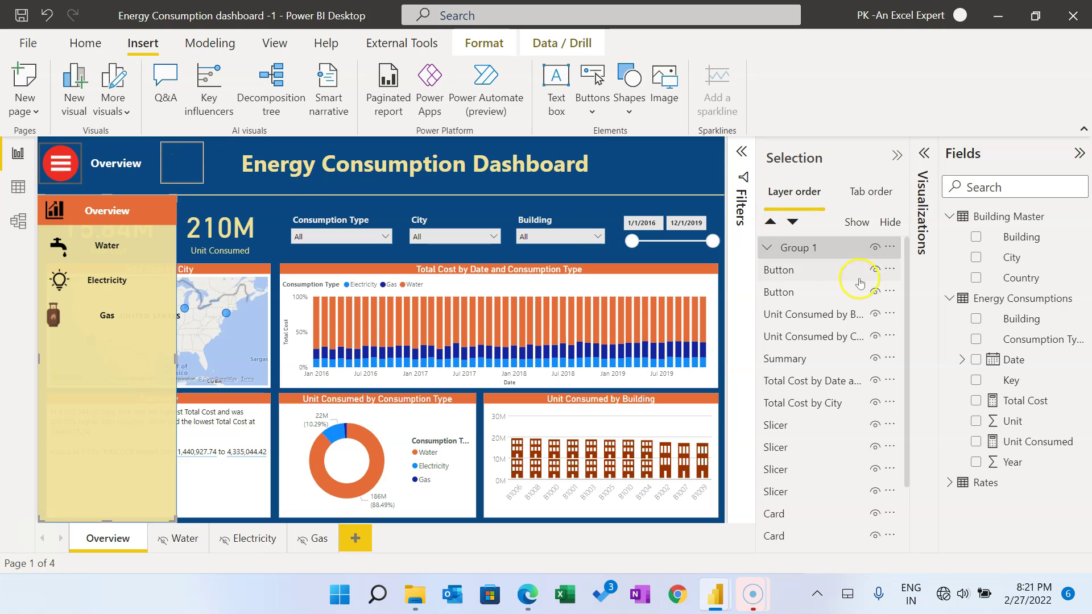
Step: Hide the button copy beside the dashboard title and the side menu group on the Overview page
click(838, 273)
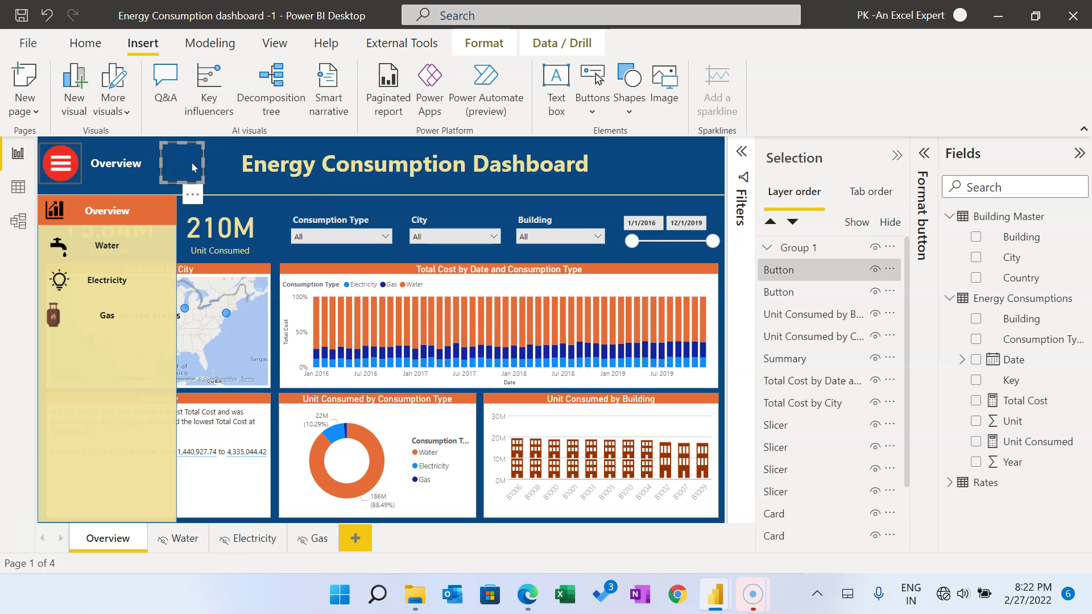
click(213, 199)
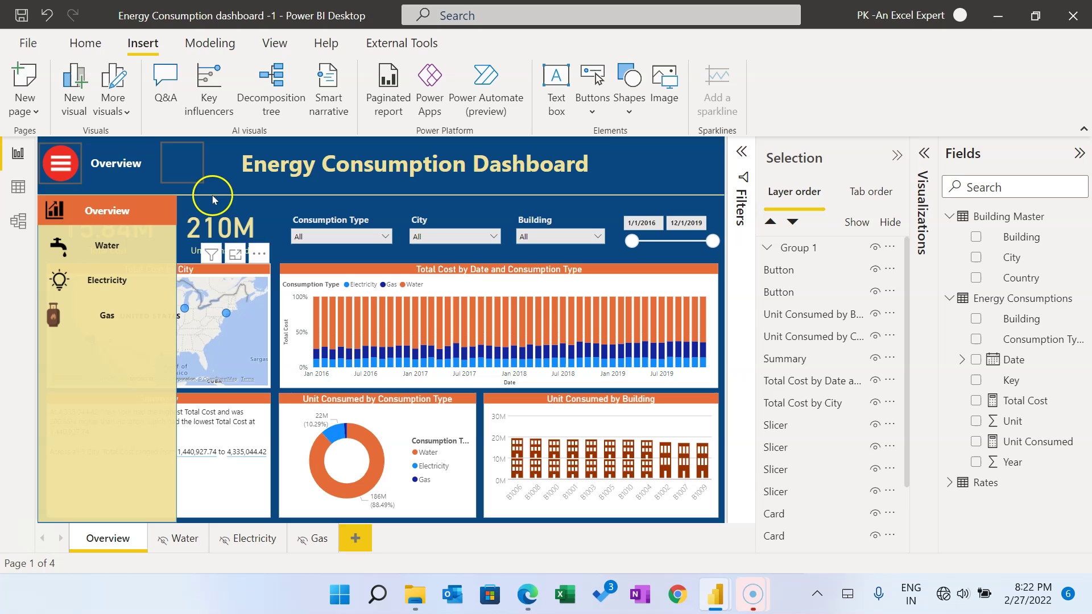
click(183, 159)
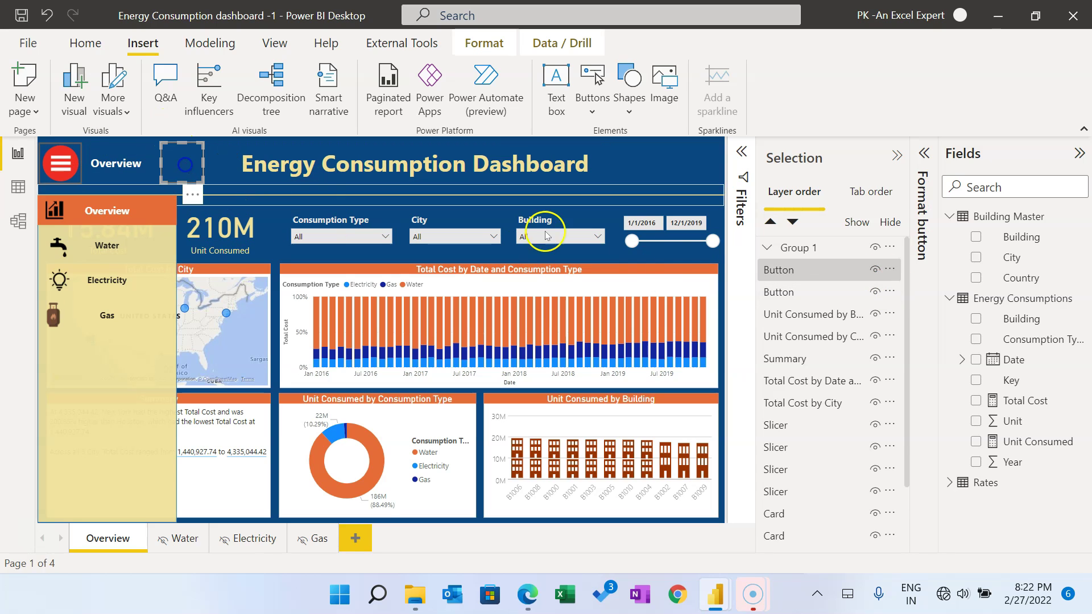
click(877, 272)
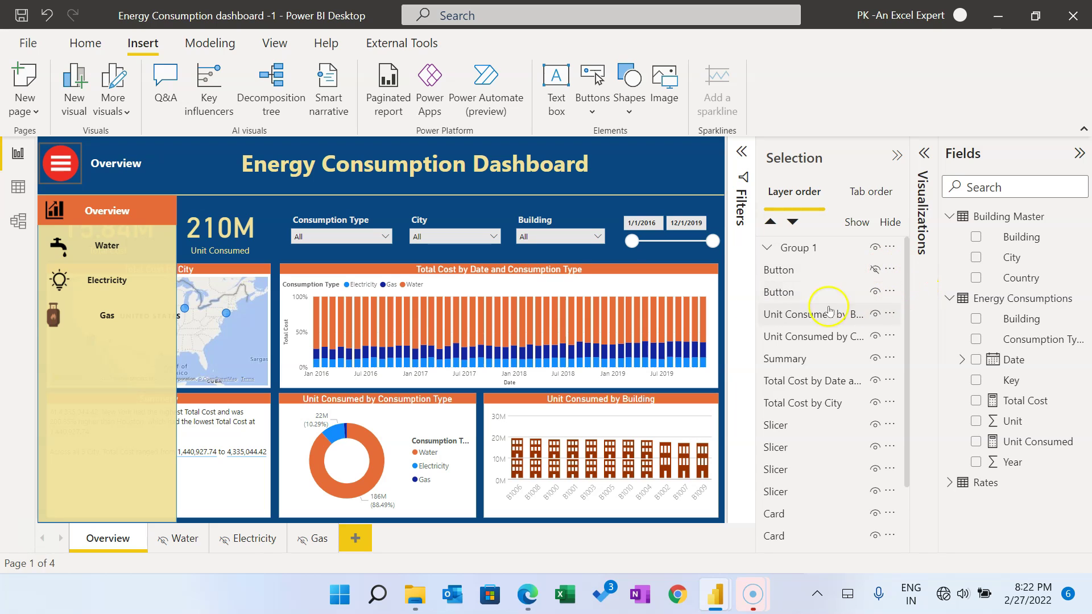
click(875, 247)
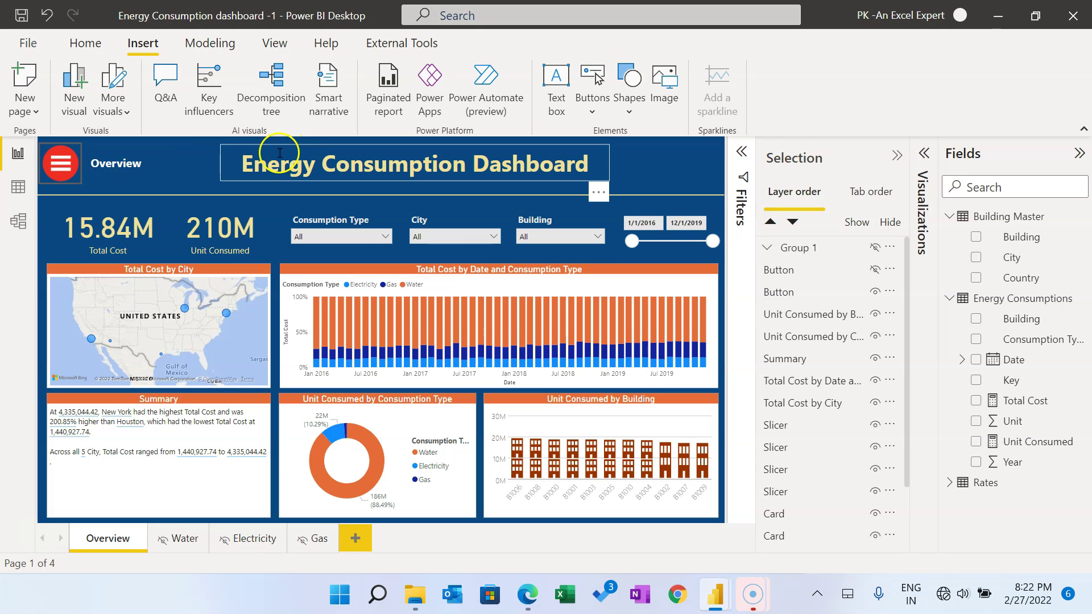
Step: Show the Bookmarks pane, add a bookmark of the current page state and exclude Data from it
click(287, 51)
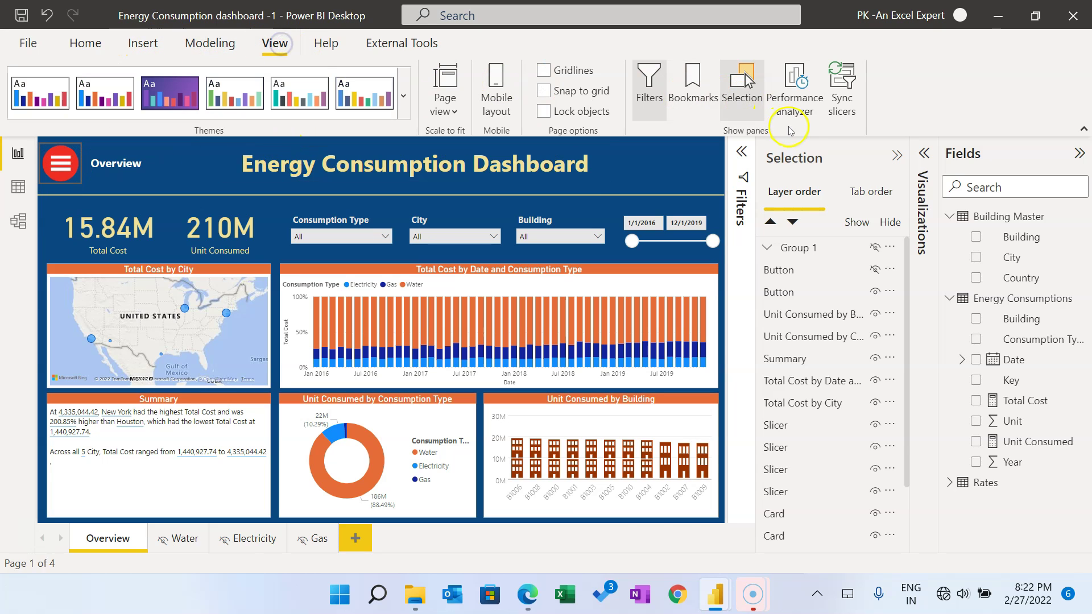
click(690, 85)
click(790, 191)
click(894, 216)
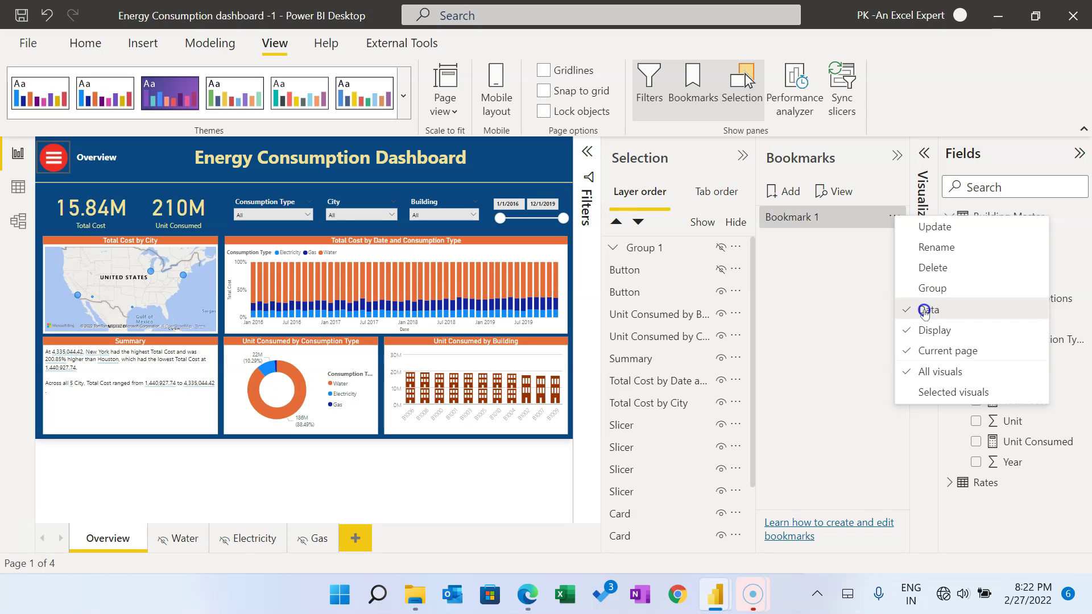
click(925, 310)
Step: Rename the new bookmark as Overview Hide Nav and update it
click(894, 217)
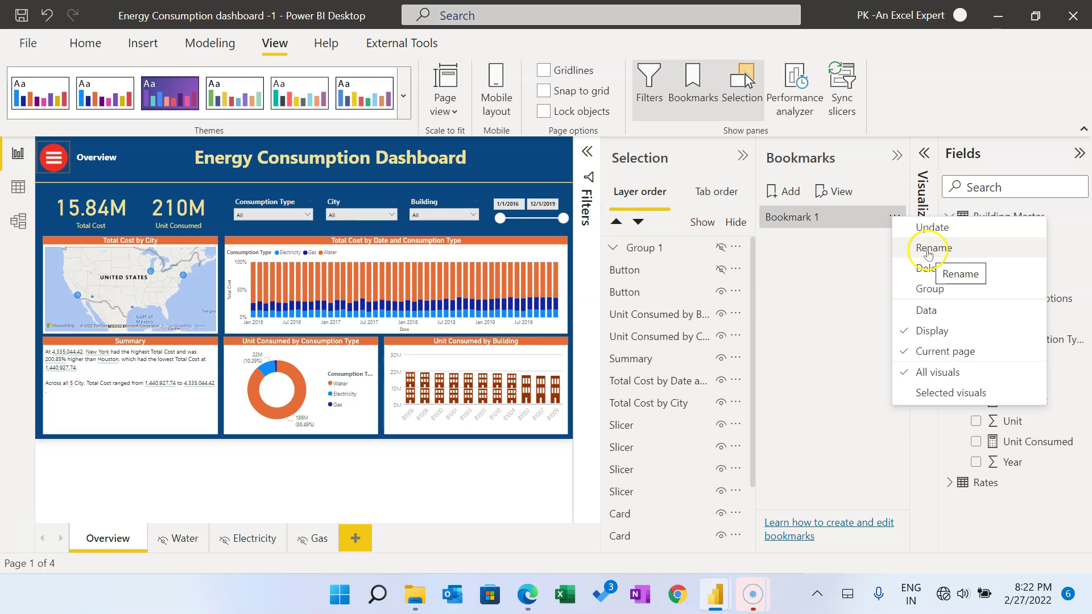
click(928, 251)
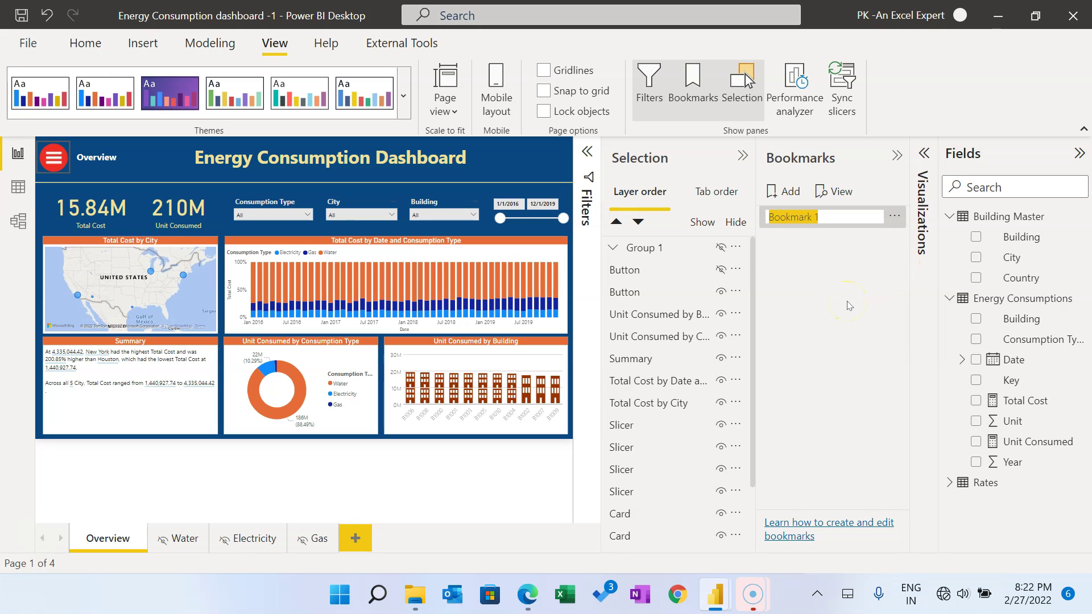
text(Ov)
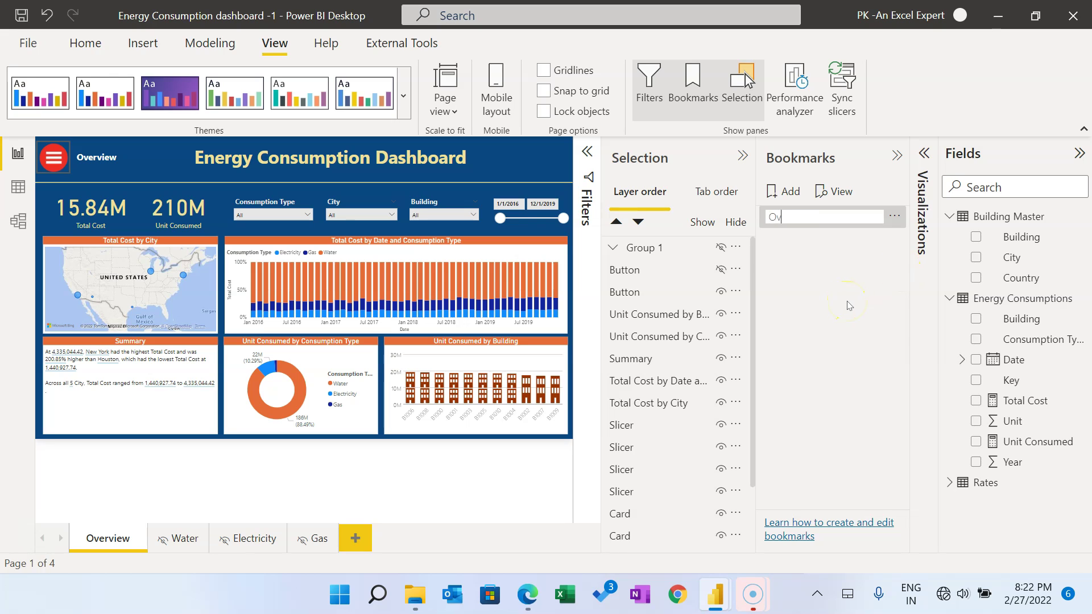
text(erview Hide Nav)
key(Return)
click(895, 216)
click(908, 224)
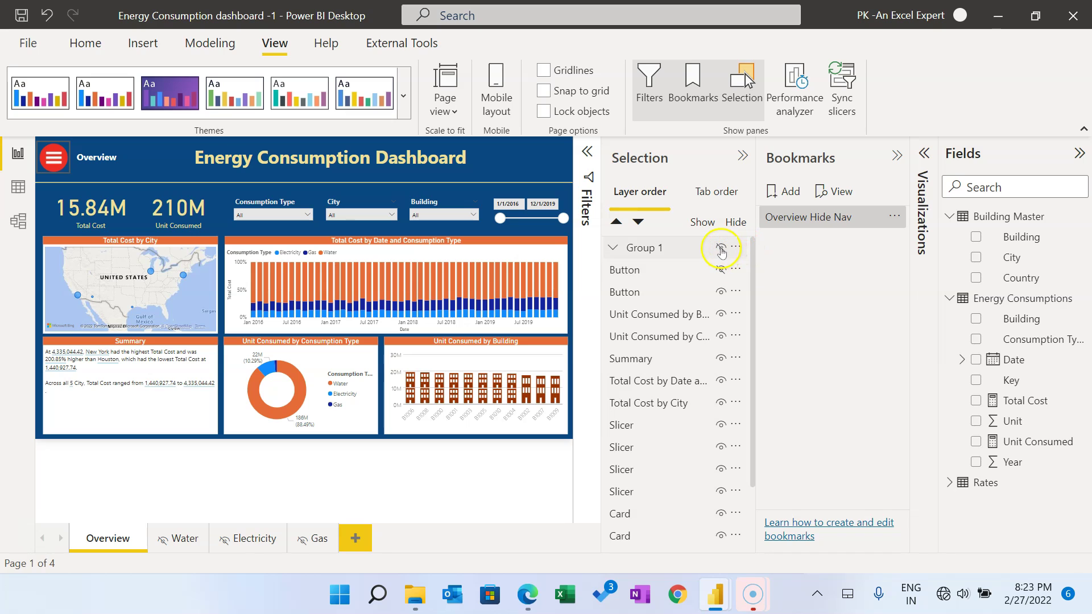
Step: Show the side menu group and the button copy beside the title, and hide the button over the menu icon
click(721, 250)
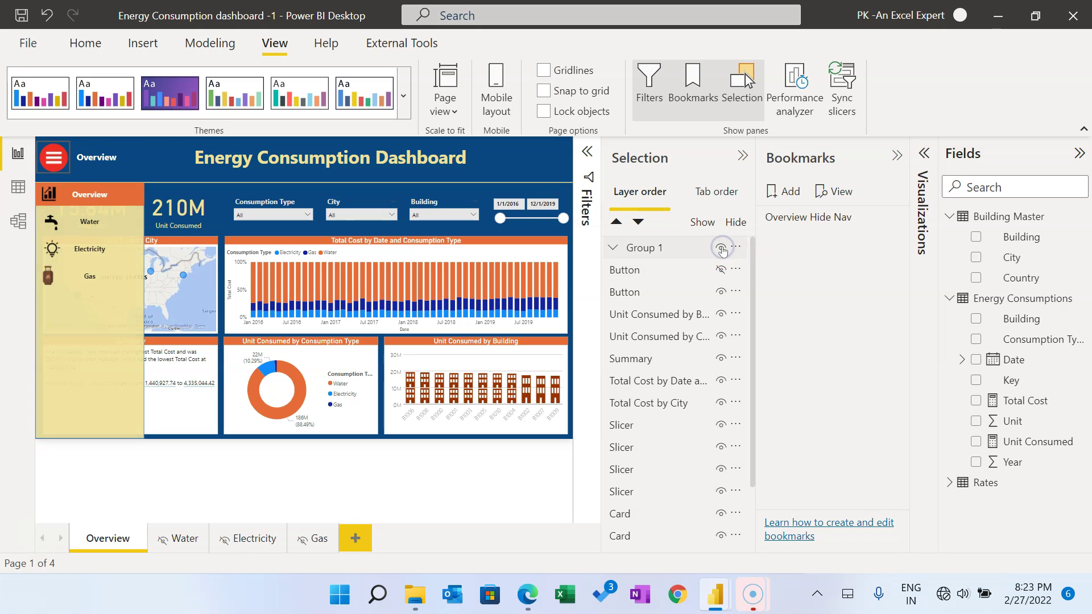
click(722, 291)
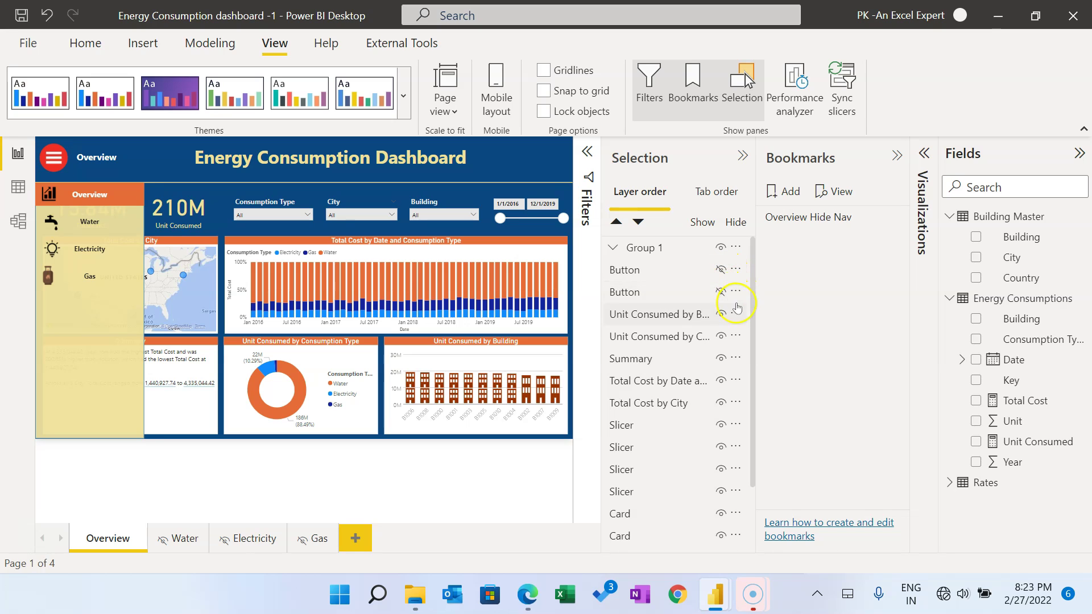
click(721, 291)
click(720, 270)
click(152, 167)
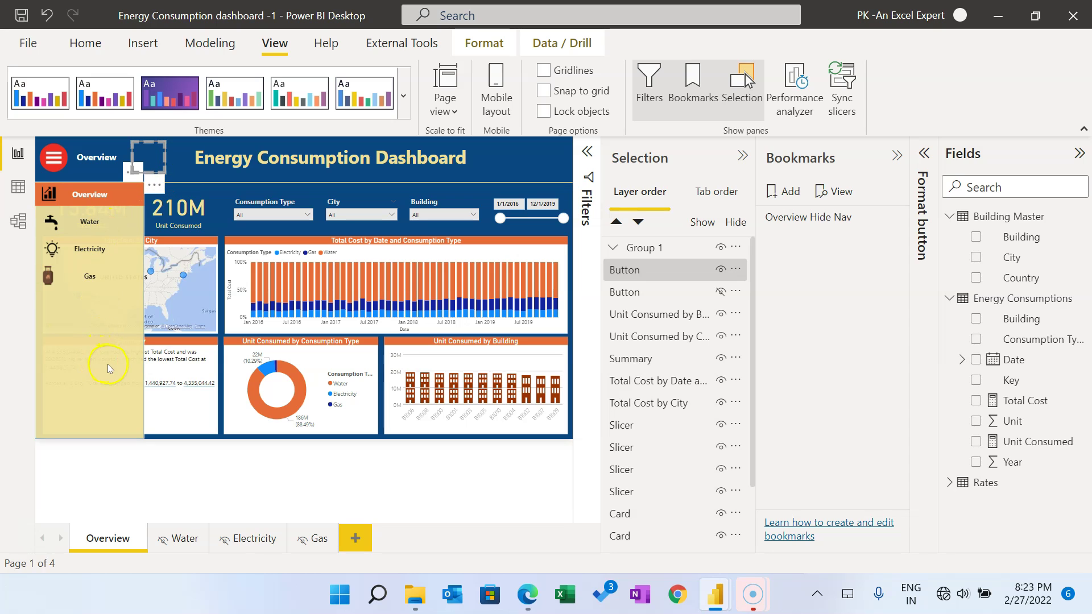
click(173, 172)
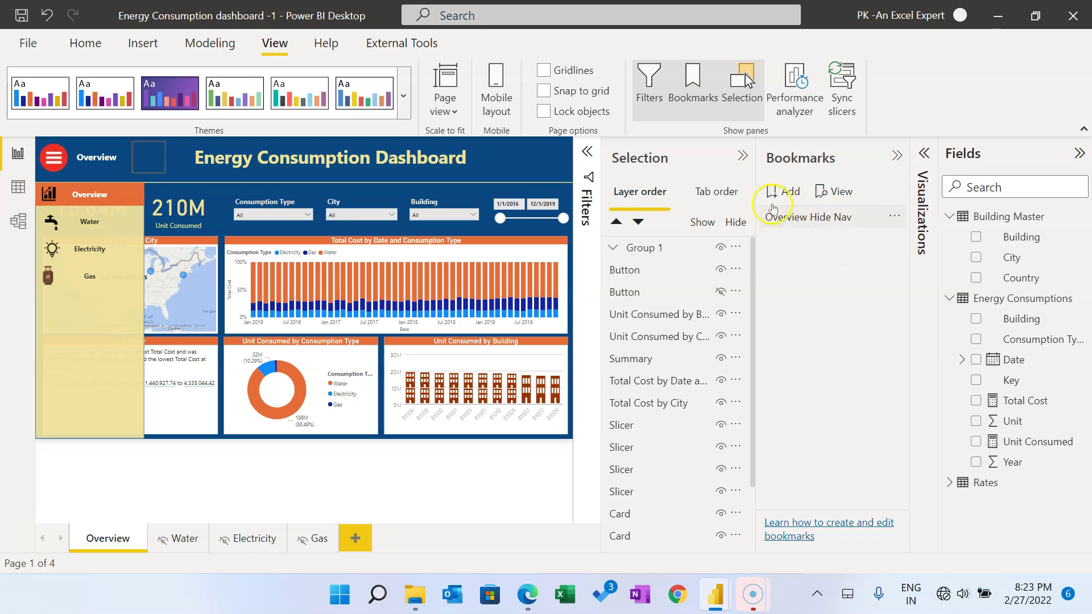
Step: Add a second bookmark of the page with the side menu visible and name it Overview Show Nav
click(780, 191)
click(891, 236)
click(944, 267)
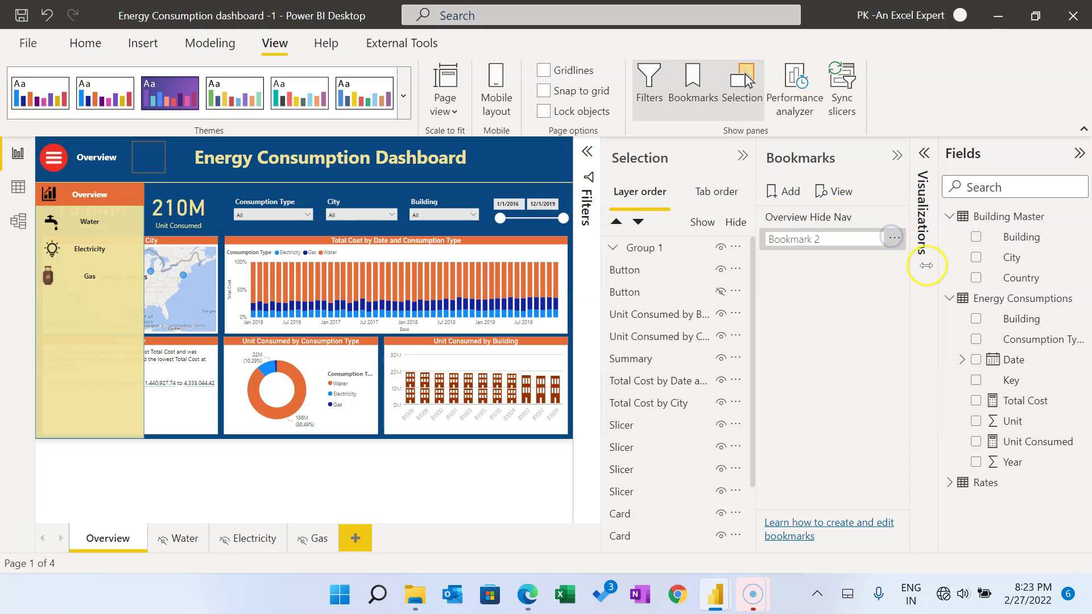
text(Overv)
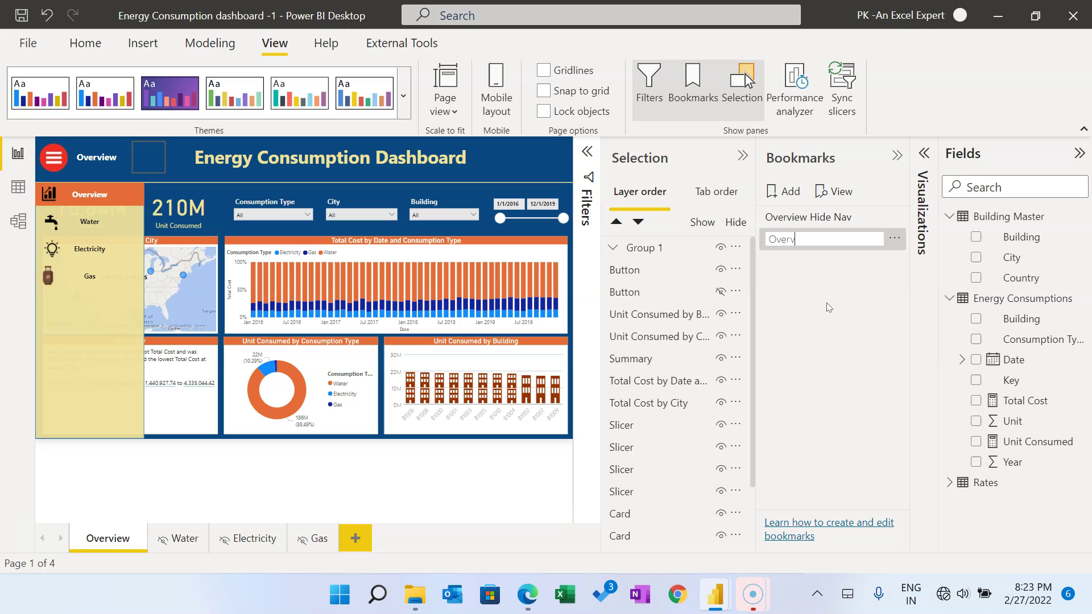
text(iew Show Nav)
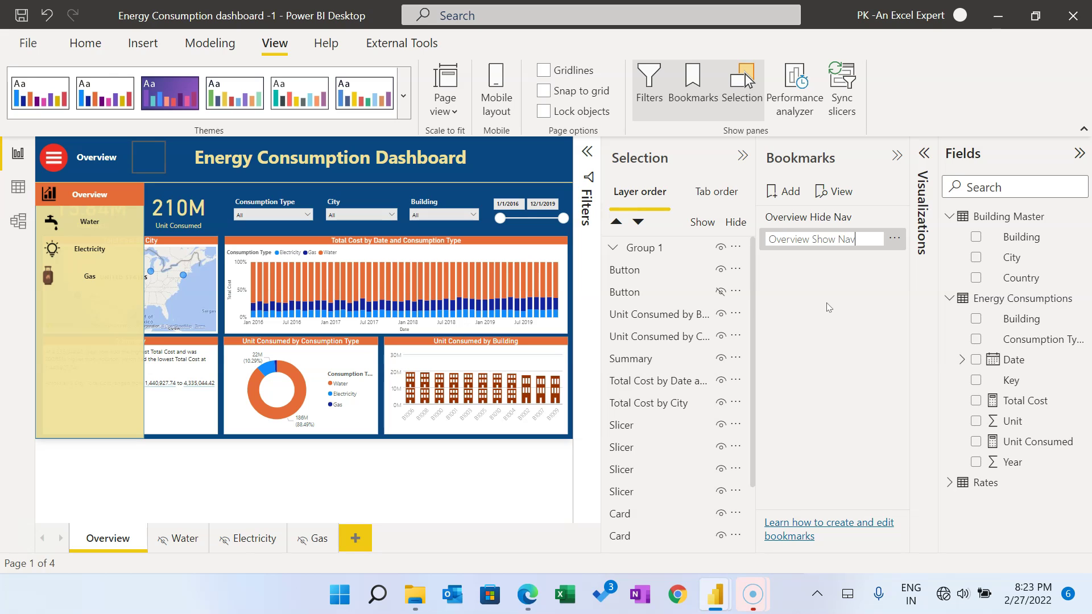
key(Return)
Step: Exclude Data from the Overview Show Nav bookmark and update it
click(899, 239)
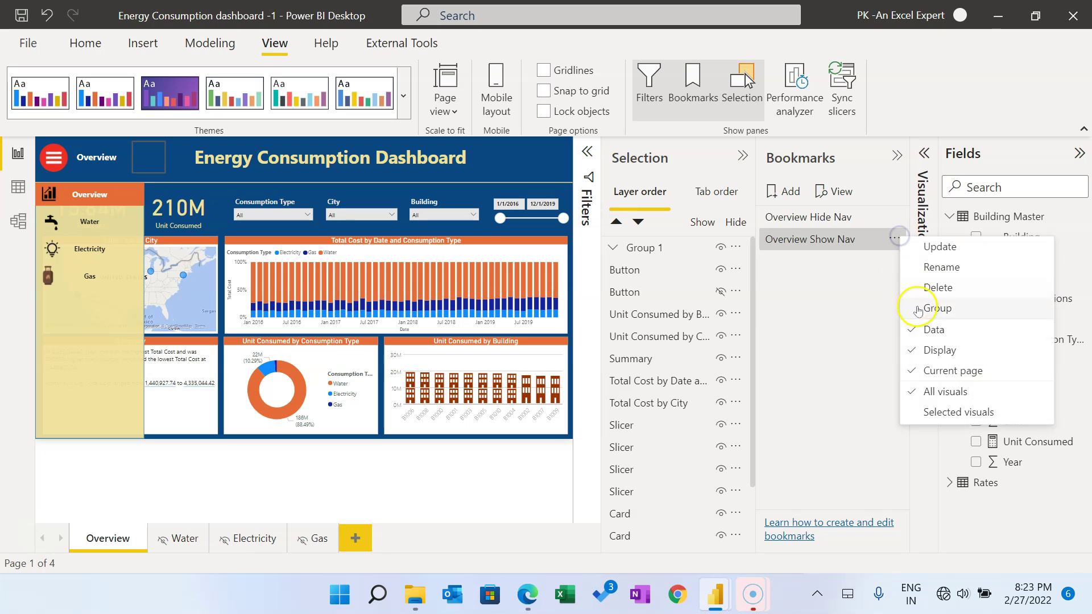
click(913, 335)
click(901, 241)
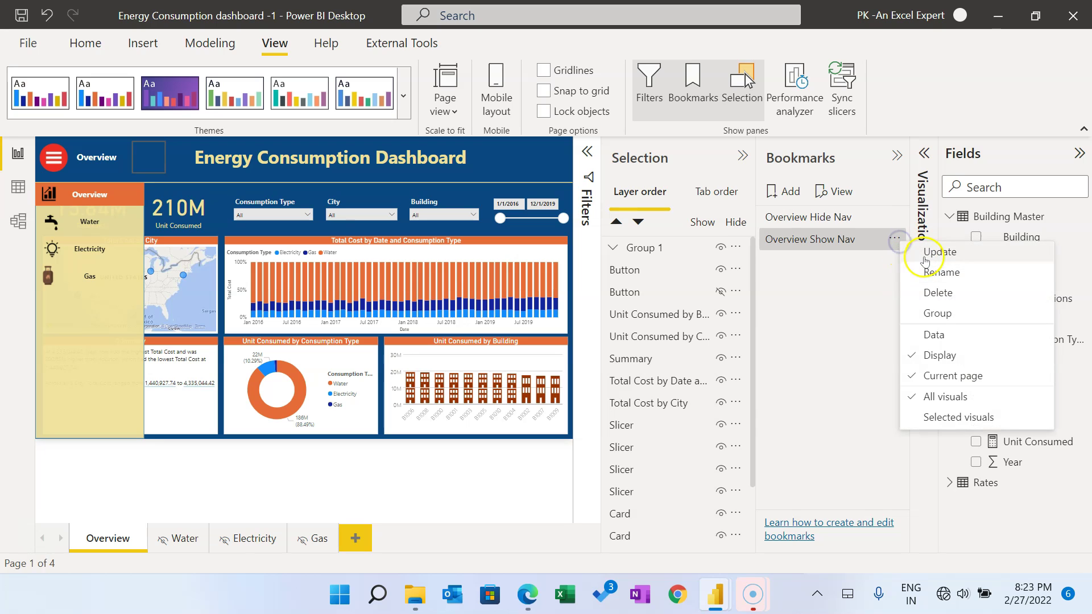
click(924, 254)
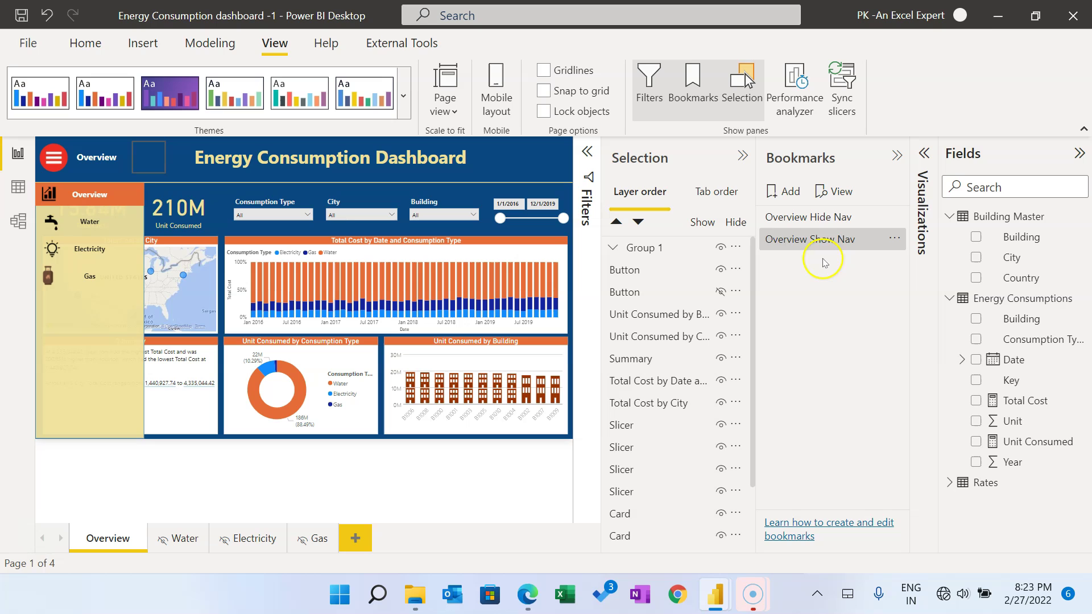
Step: Apply the Overview Hide Nav and Overview Show Nav bookmarks in turn to check the side menu's visibility
click(805, 216)
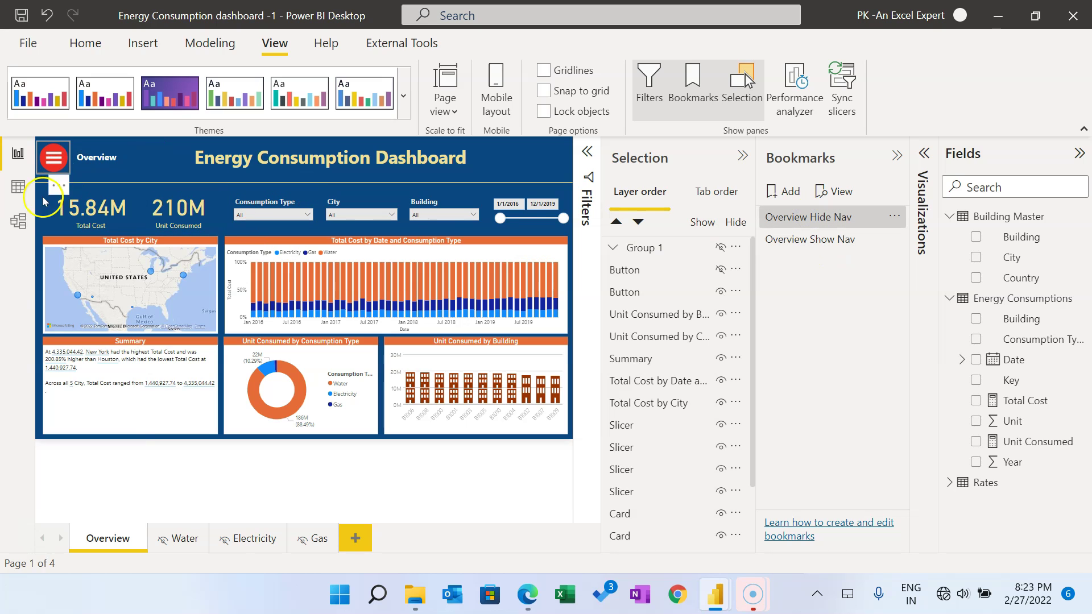
click(814, 239)
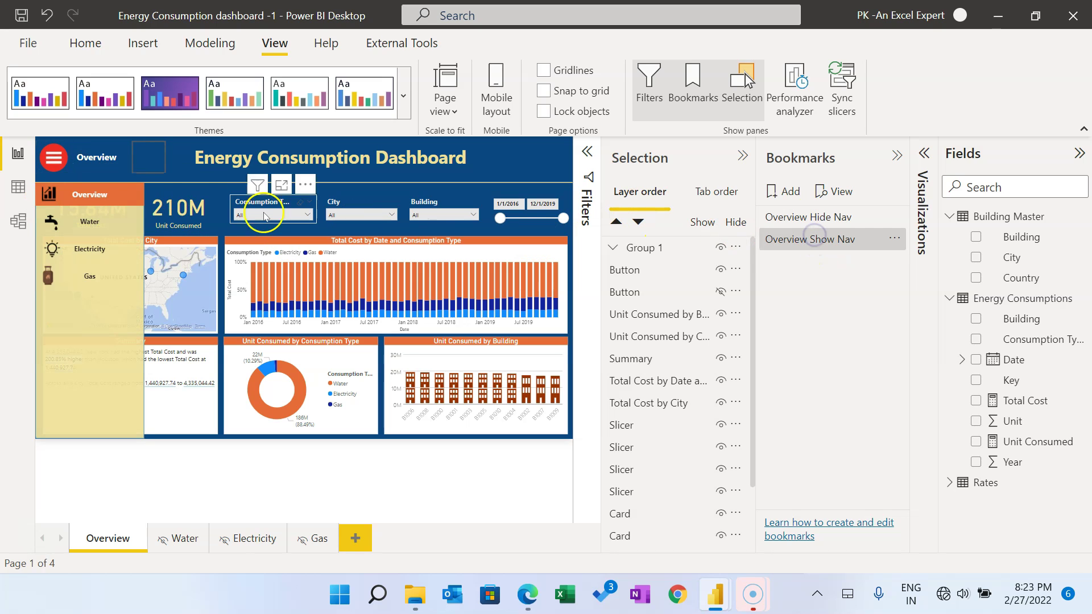
click(148, 155)
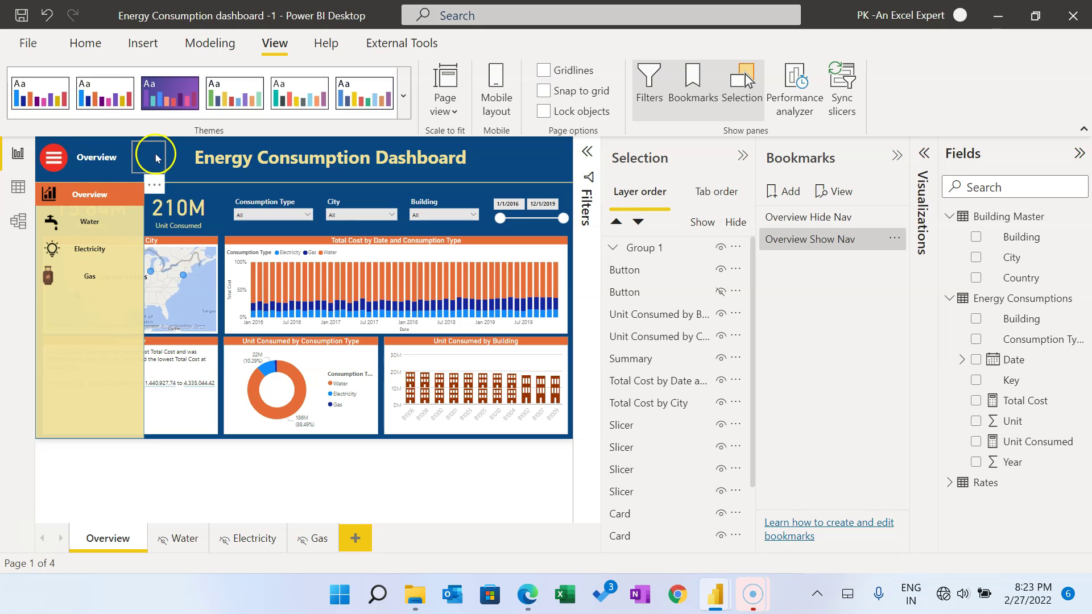
Step: Collapse the Selection and Bookmarks panes and select the blank button between the Overview label and the dashboard title
click(156, 155)
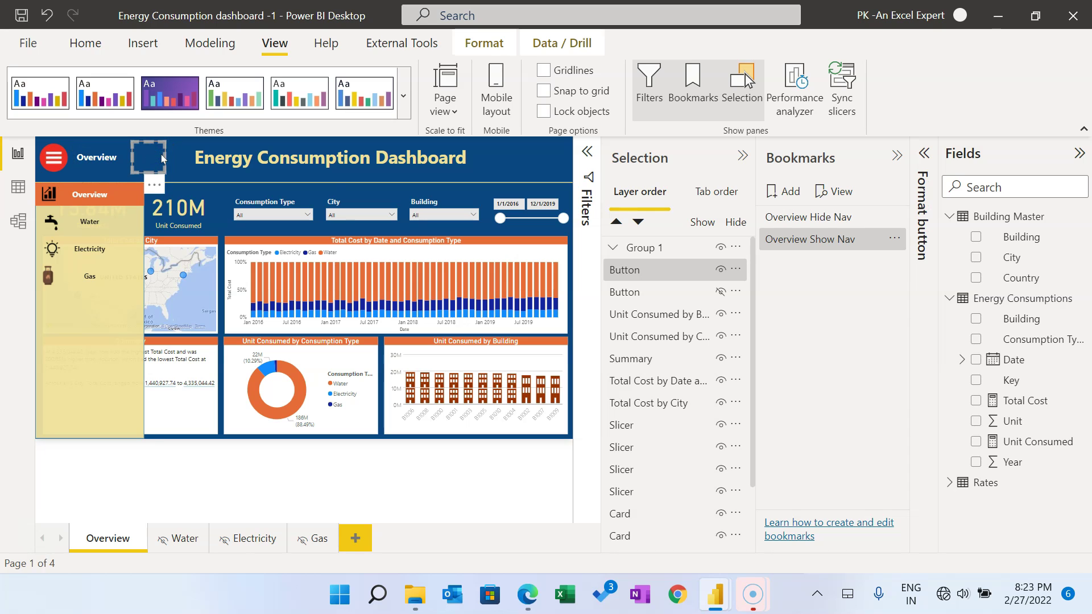
click(742, 155)
click(897, 155)
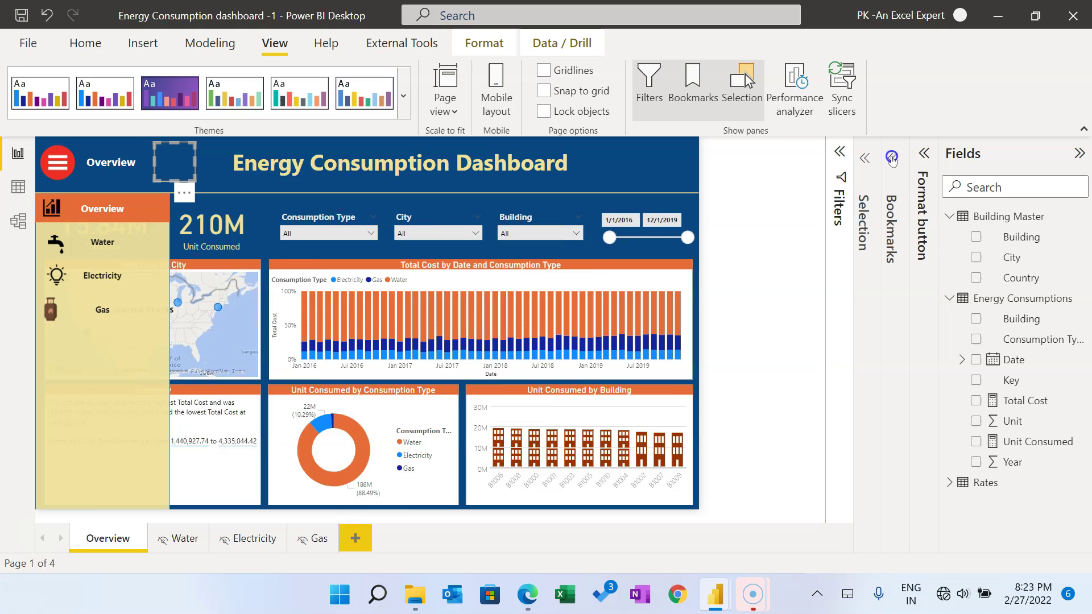
click(235, 166)
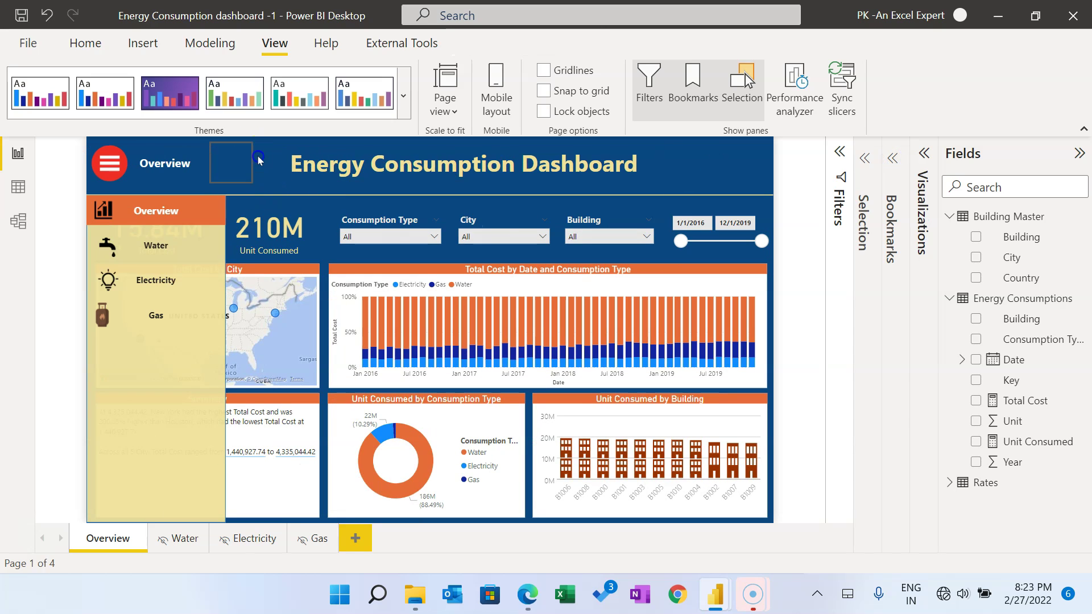
click(234, 168)
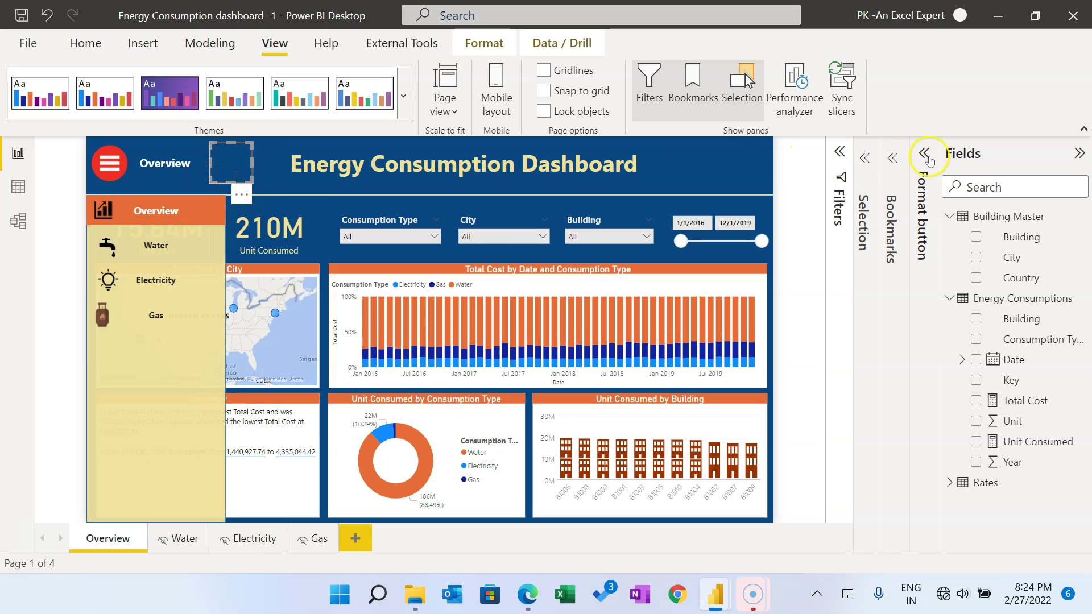
Step: Enable the action of the blank button beside the dashboard title, with type Bookmark and bookmark Overview Hide Nav
click(926, 154)
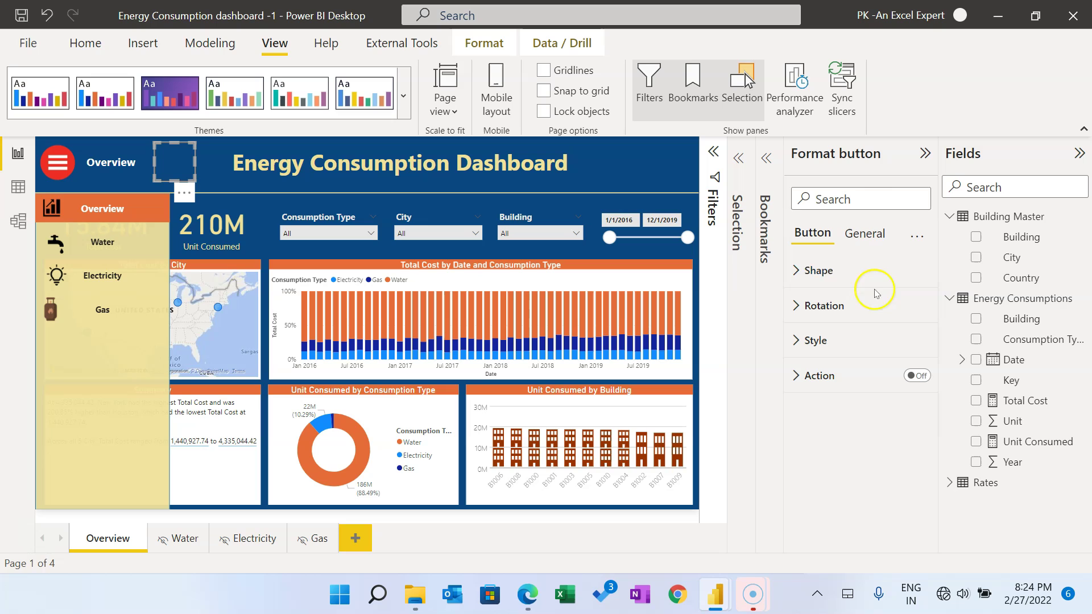
click(822, 377)
click(916, 375)
scroll(916, 401, down, 2)
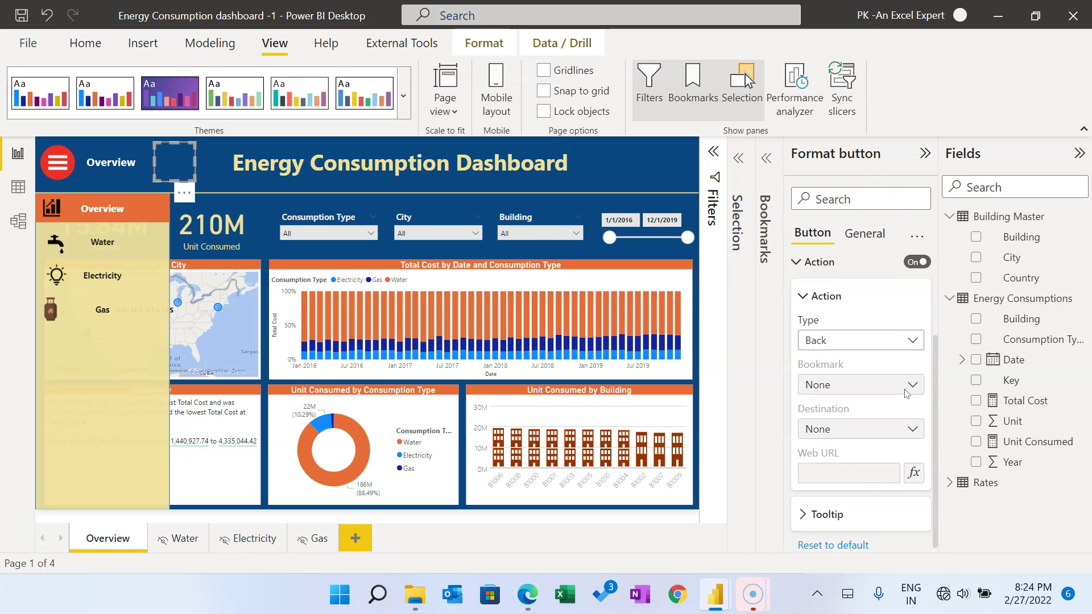
click(834, 334)
click(852, 376)
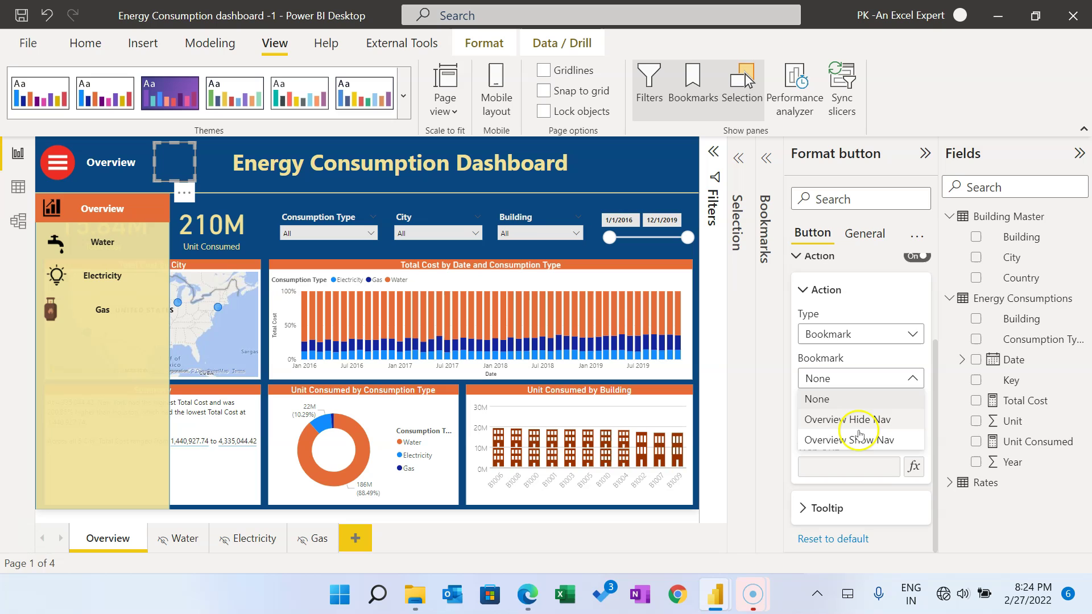
click(847, 419)
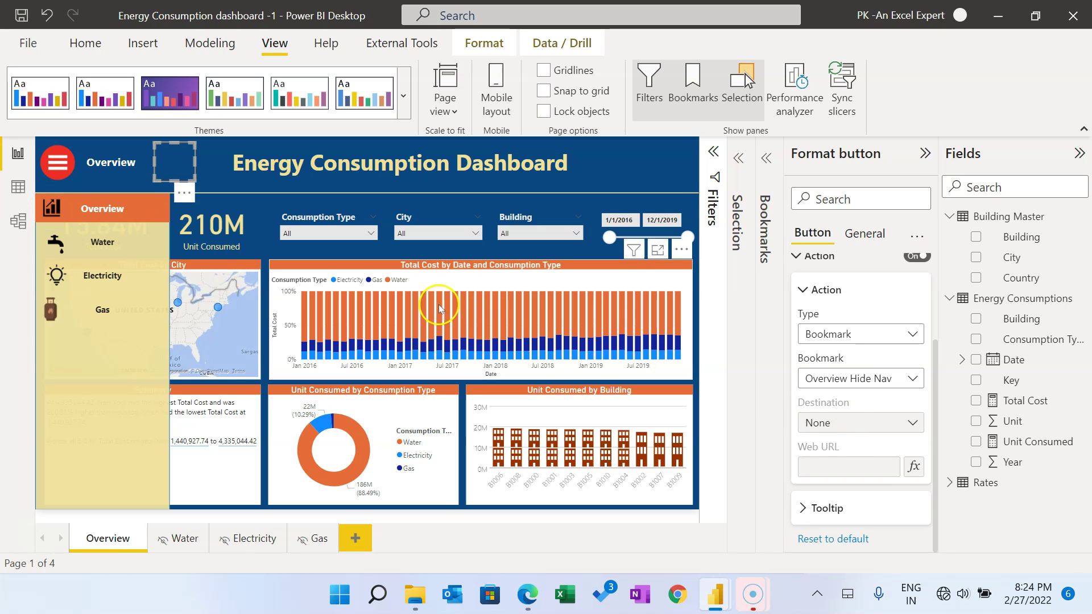
Step: Set the tooltip text of the blank button beside the dashboard title to Hide Menu
click(828, 508)
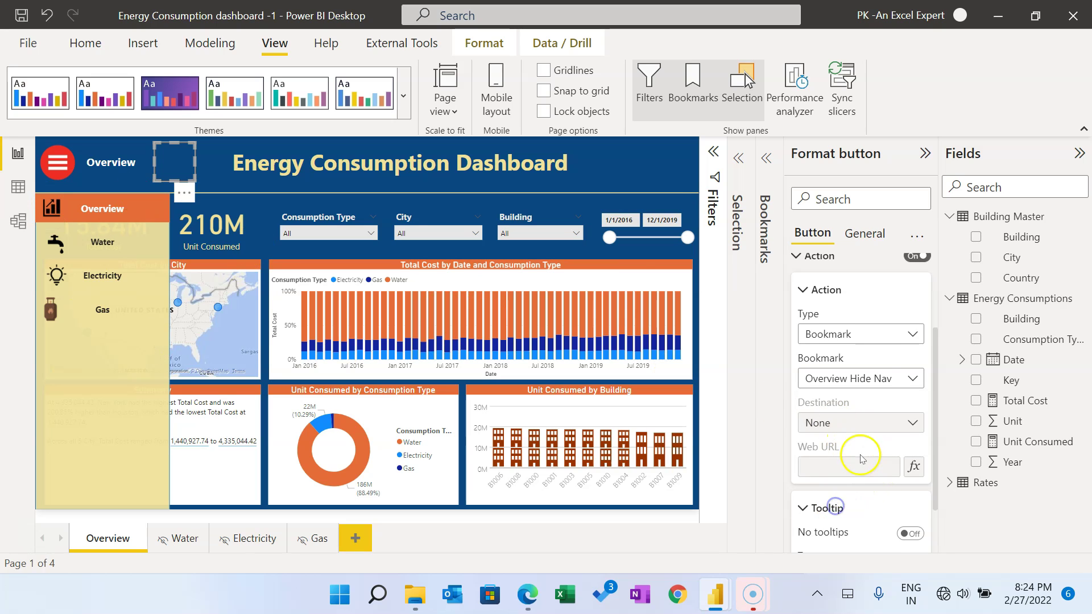
scroll(845, 480, down, 1)
click(829, 502)
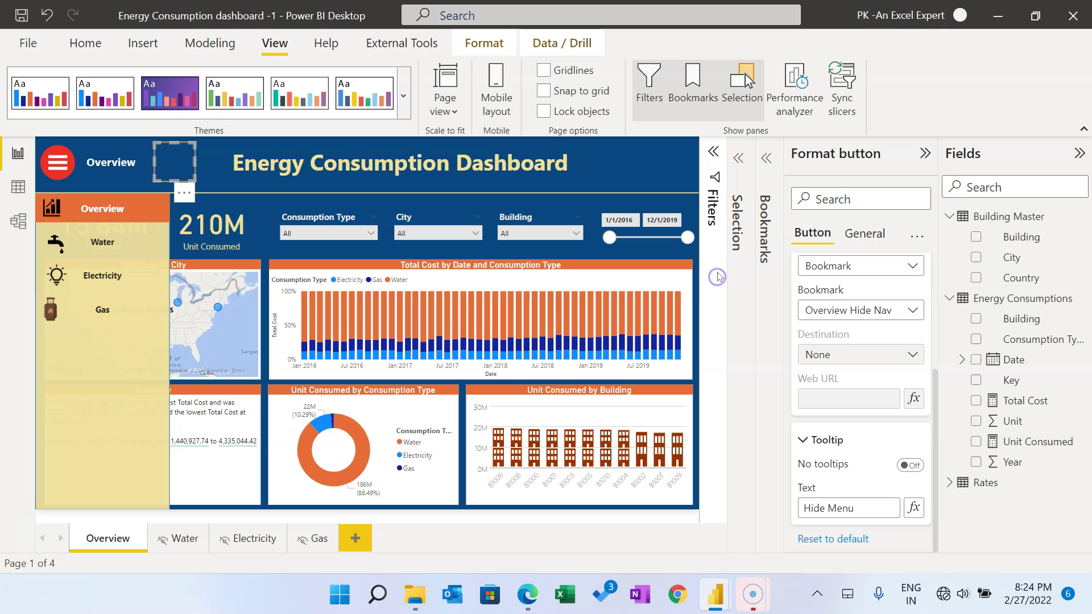
Step: Trigger the Hide Menu button beside the dashboard title to test hiding the side menu
click(209, 187)
key(Escape)
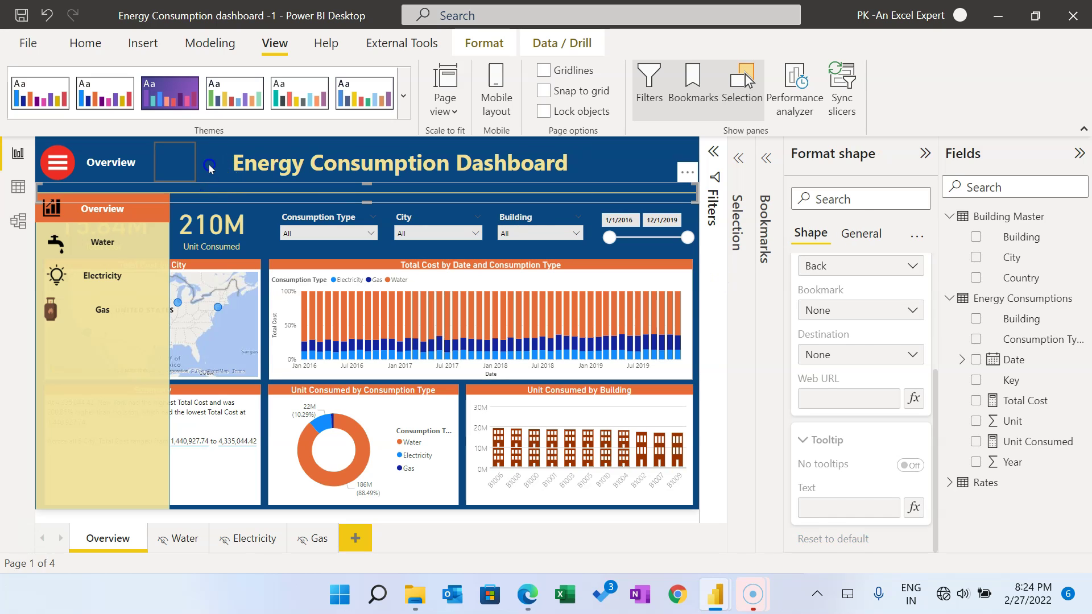
click(177, 169)
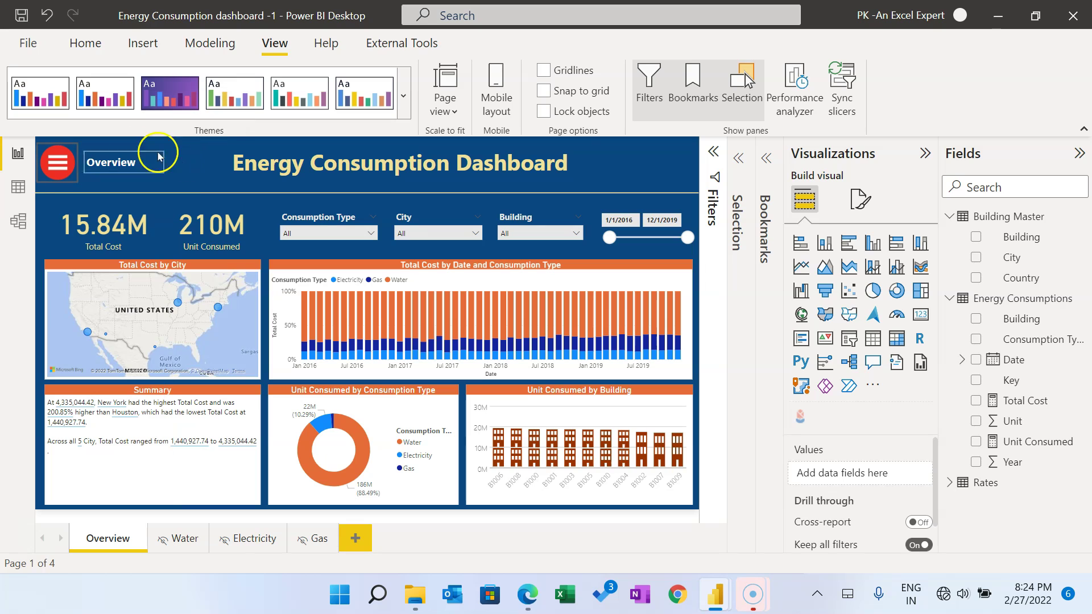
Step: Enable the action of the blank button over the red menu icon, with type Bookmark and bookmark Overview Show Nav
click(61, 178)
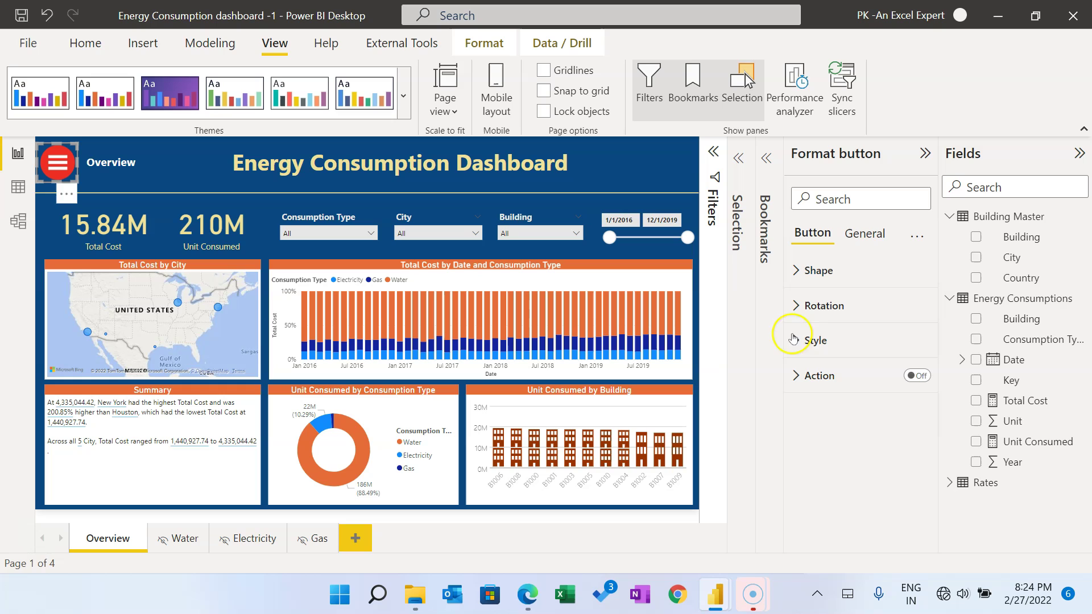
click(917, 376)
click(815, 377)
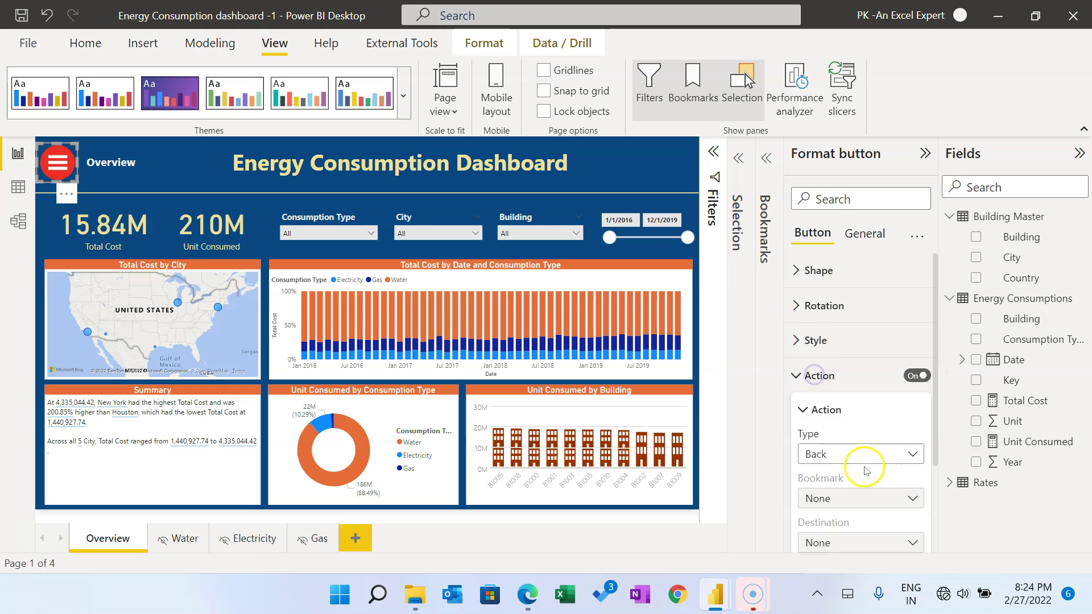
scroll(862, 489, down, 2)
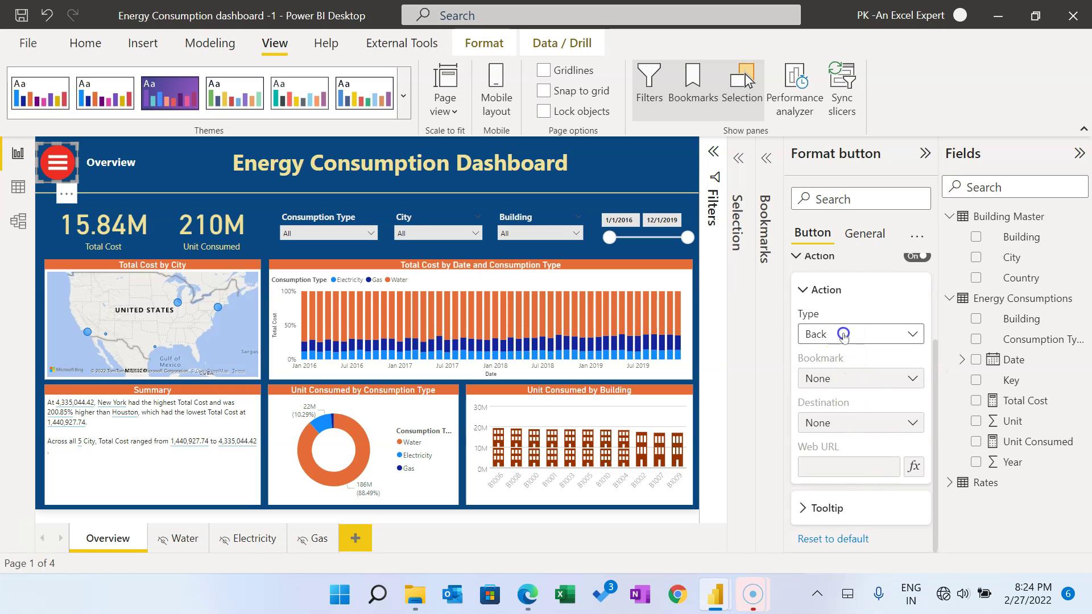
click(839, 334)
click(852, 376)
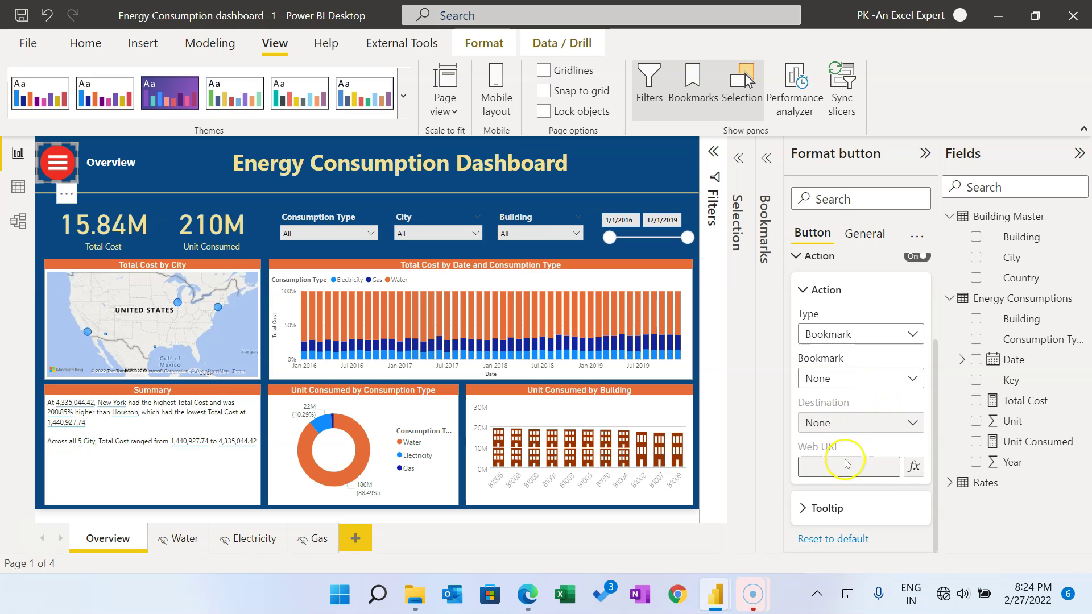
click(843, 378)
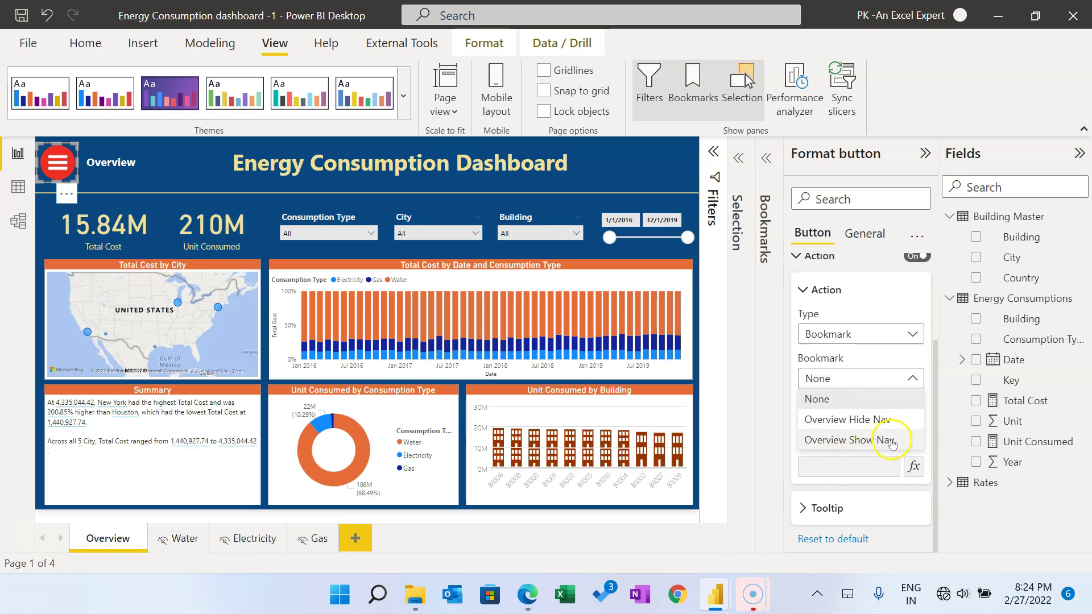
click(892, 442)
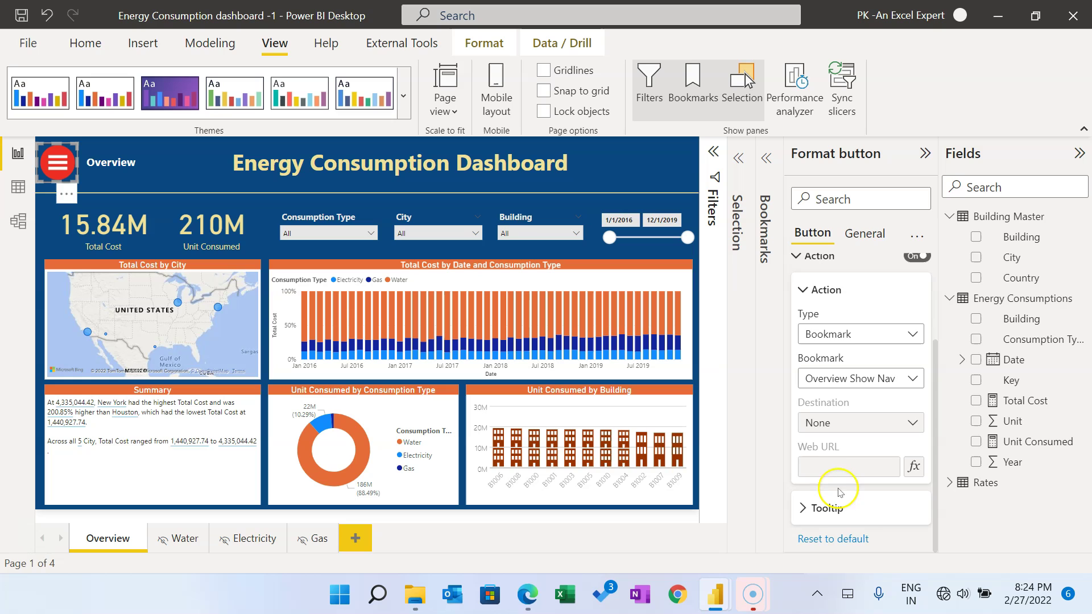
Step: Give the blank button over the red menu icon the tooltip text Show Menu and collapse its Action settings
click(831, 508)
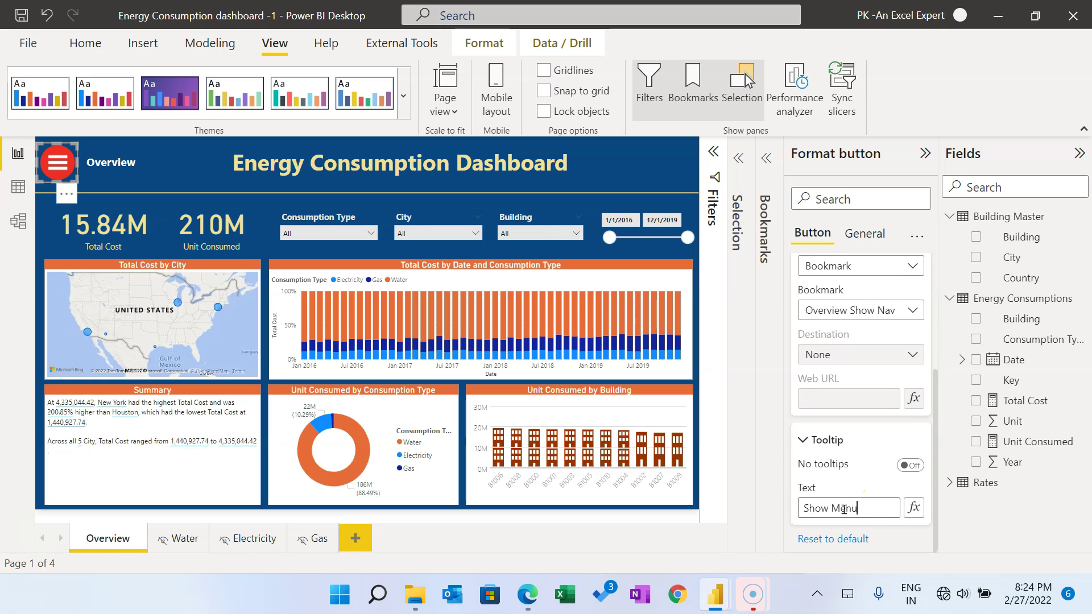
scroll(875, 365, up, 3)
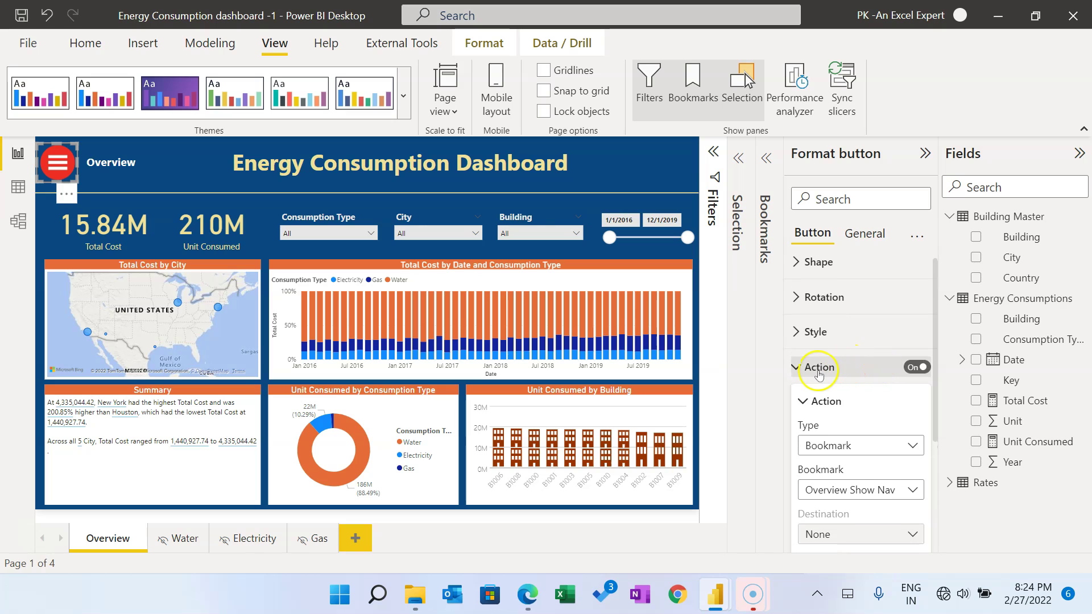
click(820, 368)
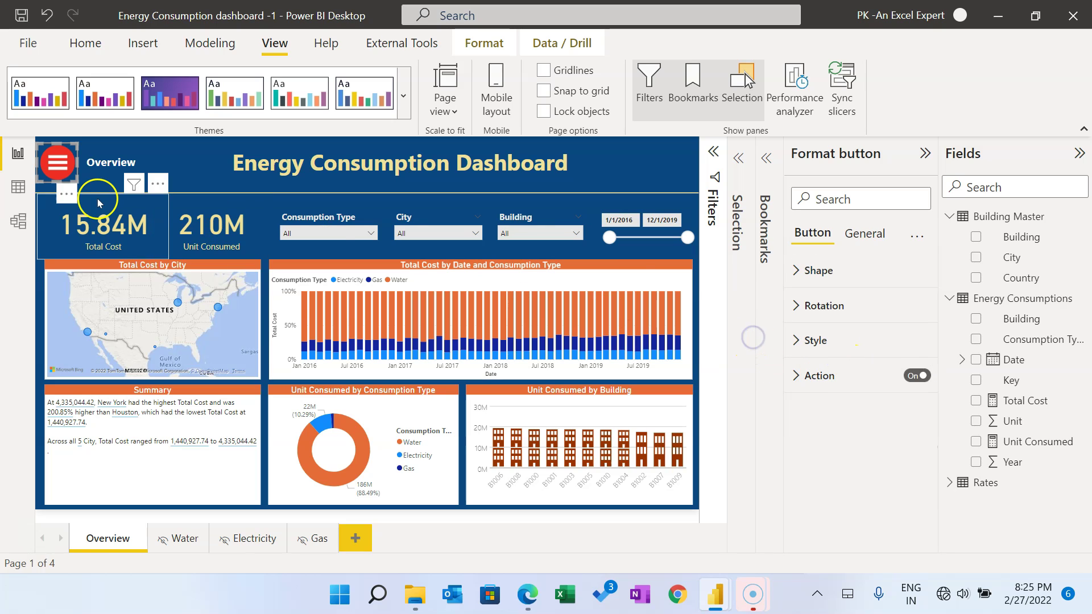
Step: Trigger the Show Menu and Hide Menu buttons in turn to test opening and closing the side menu
ctrl+click(60, 168)
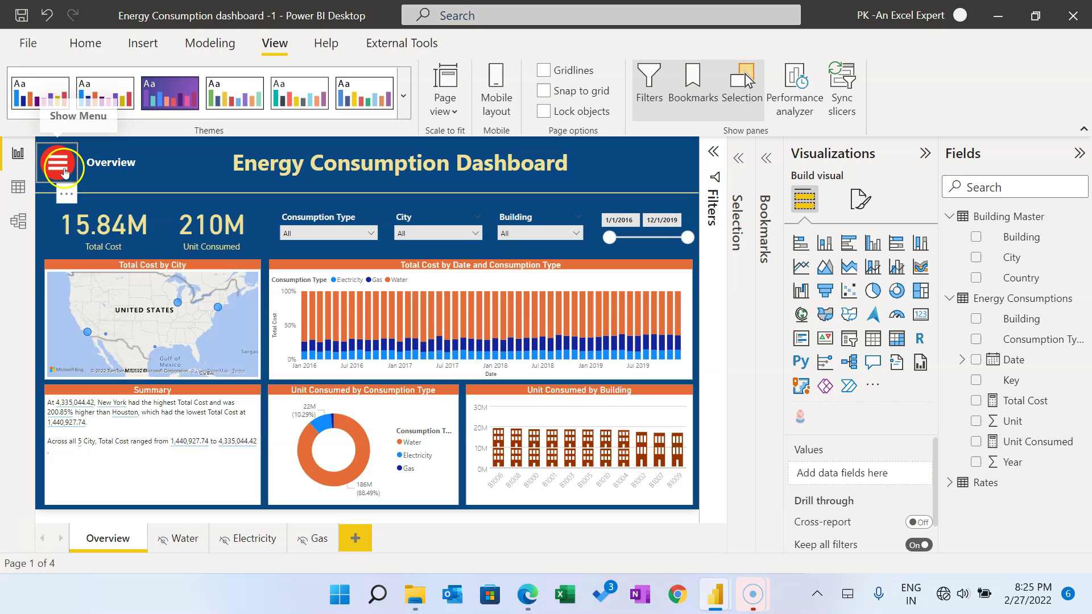
ctrl+click(60, 166)
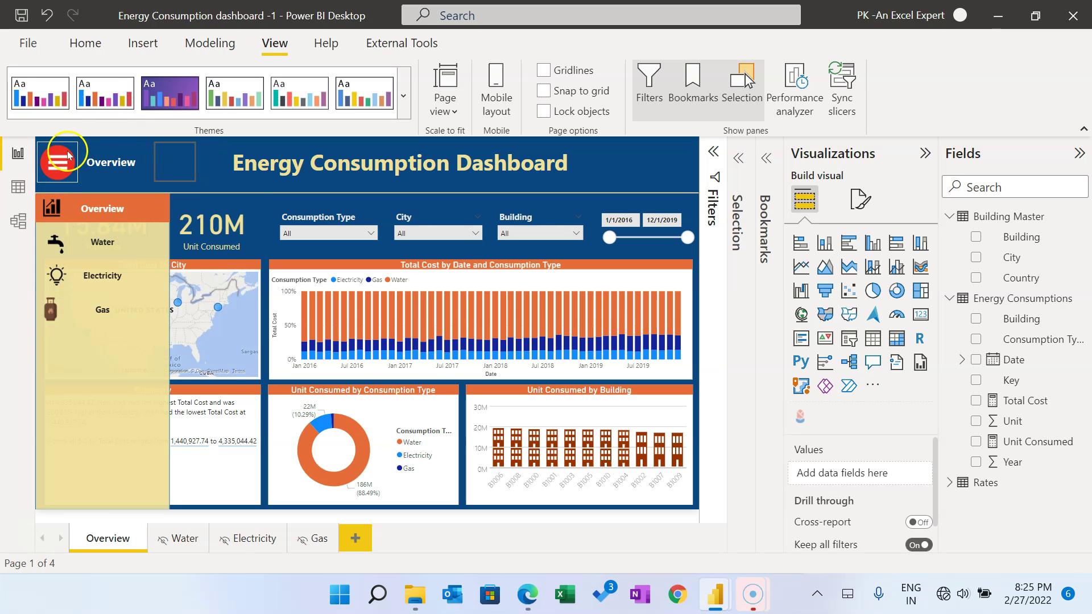
click(182, 164)
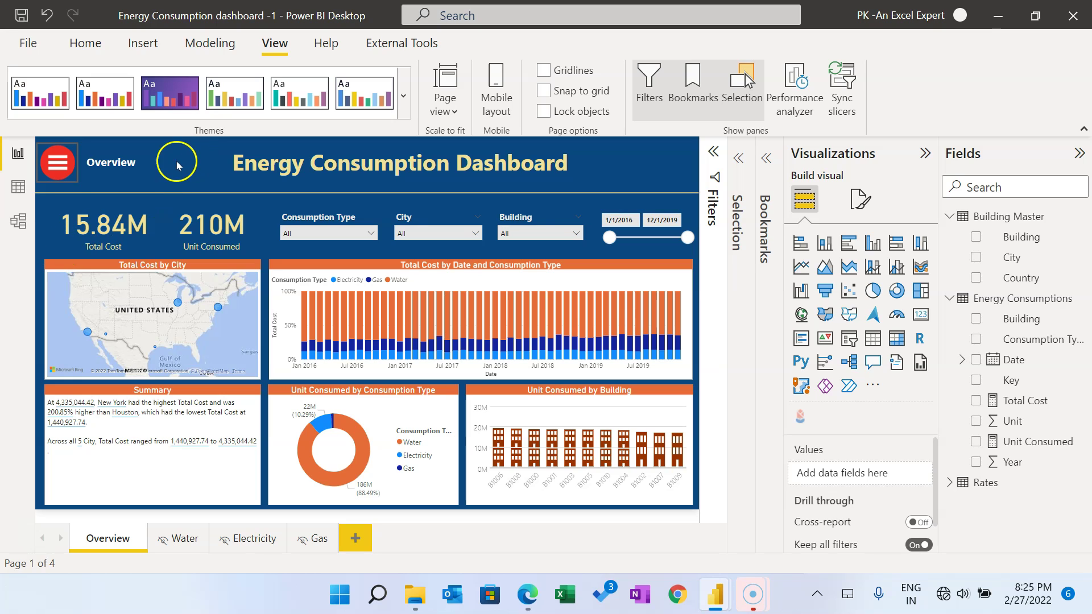
Step: Show the side menu again and turn off the border of the Hide Menu button beside the dashboard title
click(57, 162)
click(177, 165)
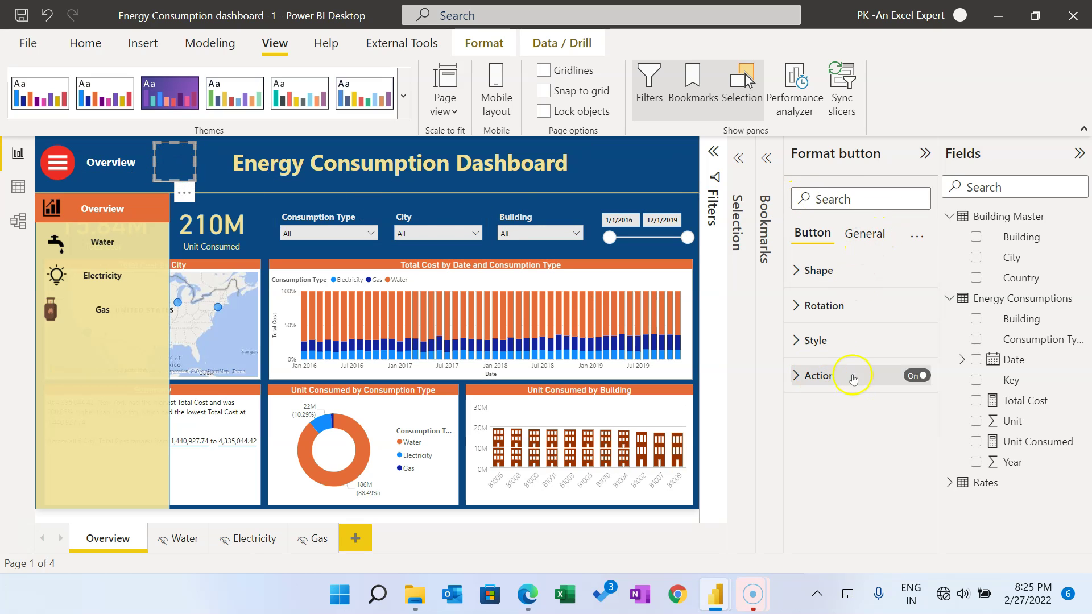
click(814, 340)
click(824, 391)
scroll(888, 433, down, 2)
scroll(887, 434, down, 3)
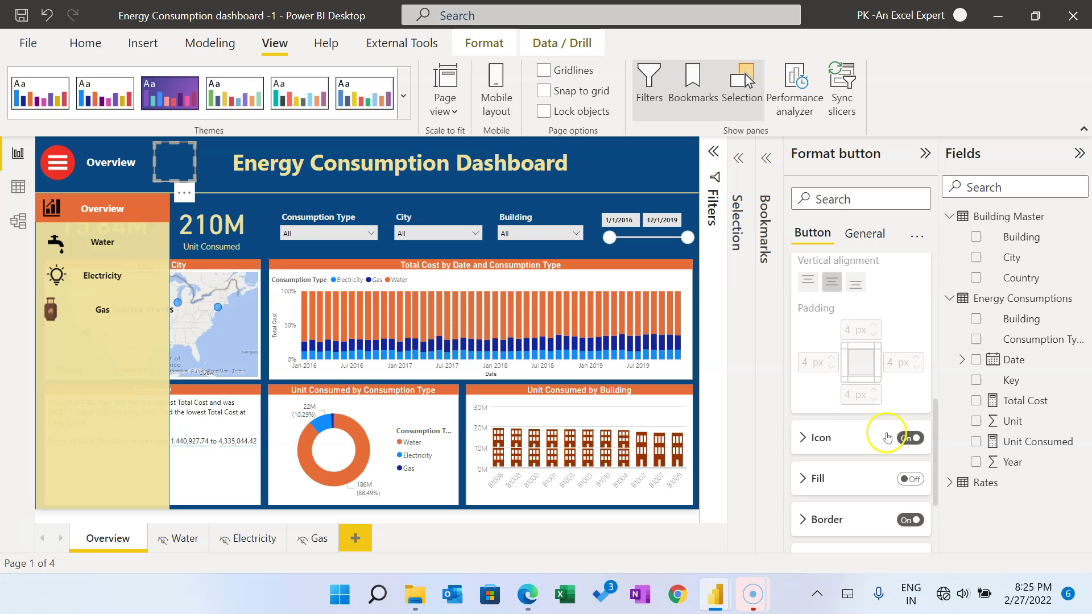
scroll(870, 454, down, 2)
click(910, 430)
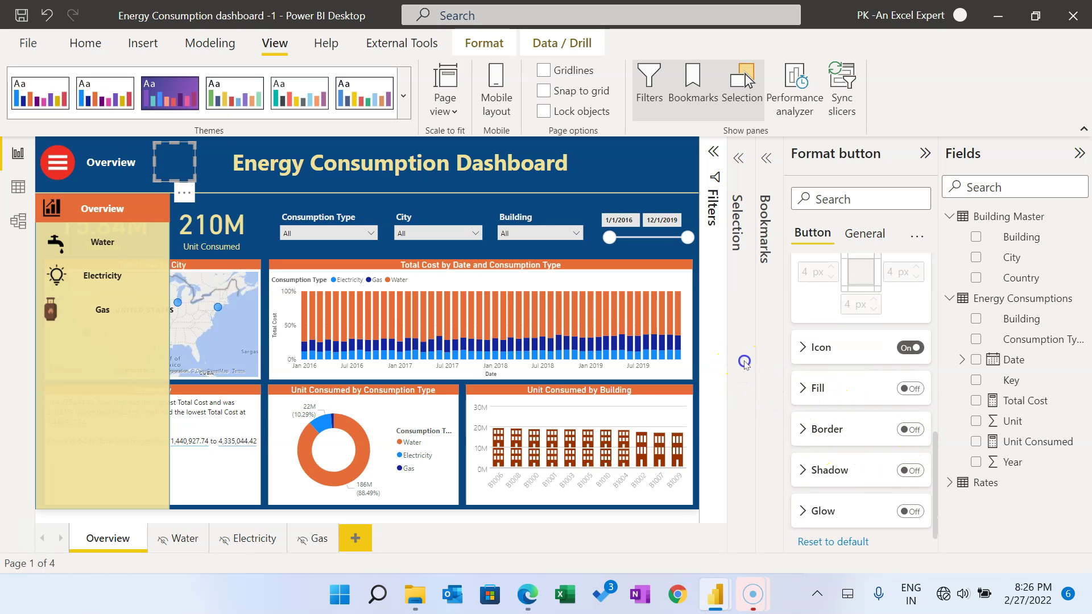
Step: Move the borderless Hide Menu button onto the red menu icon and test it by hiding the side menu
click(176, 164)
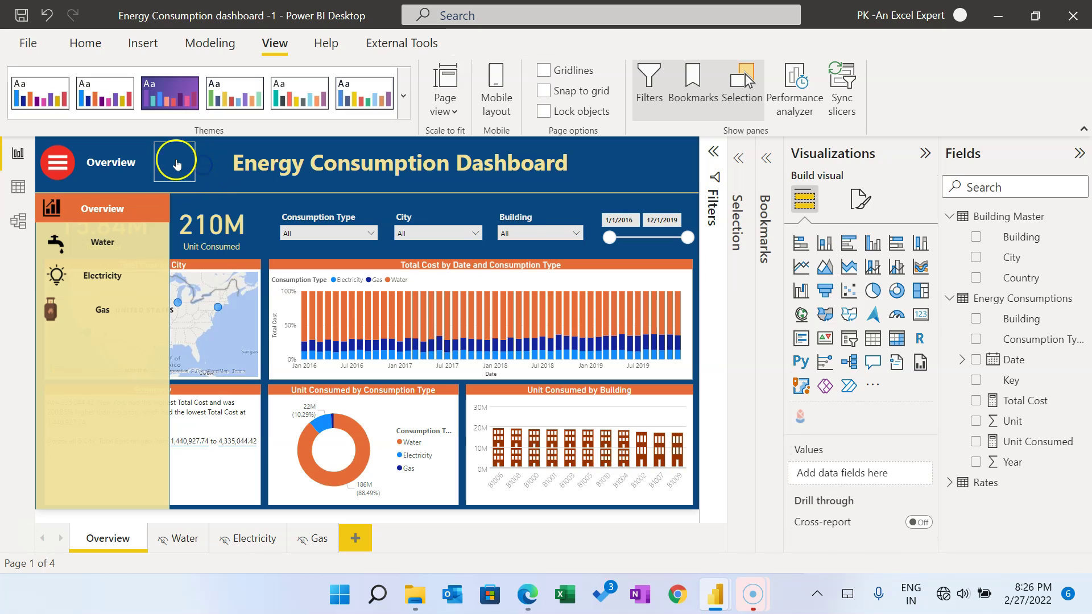
click(178, 164)
click(180, 166)
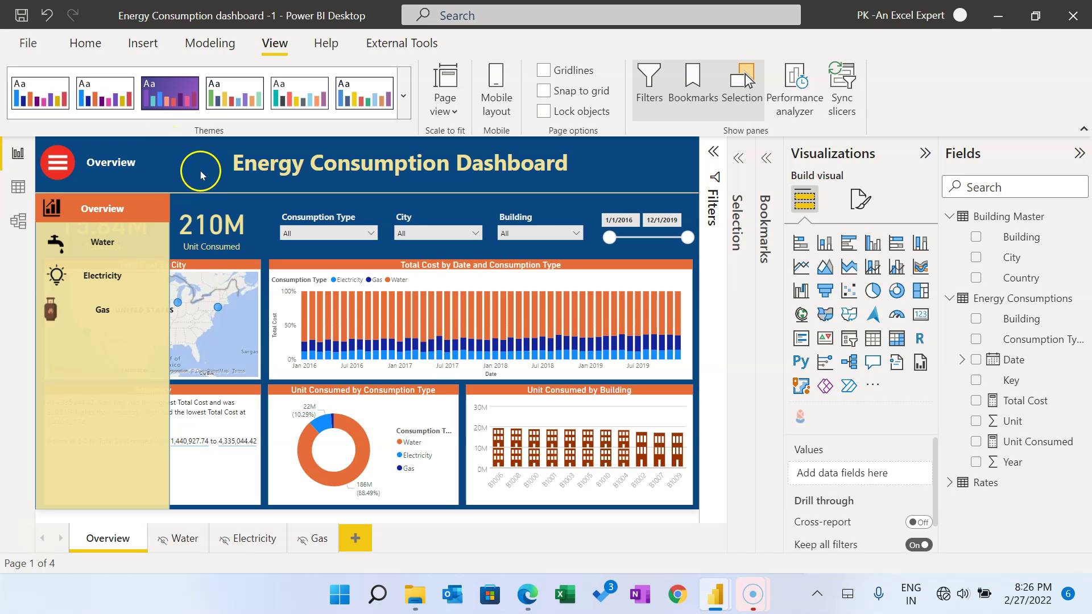
click(182, 166)
click(64, 166)
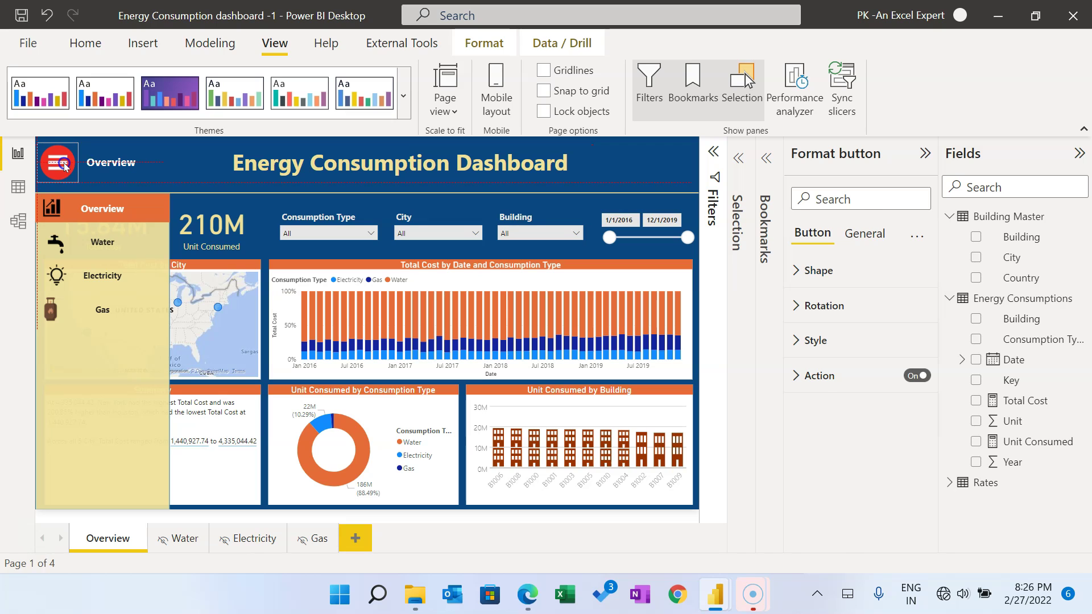
ctrl+click(65, 165)
ctrl+click(65, 166)
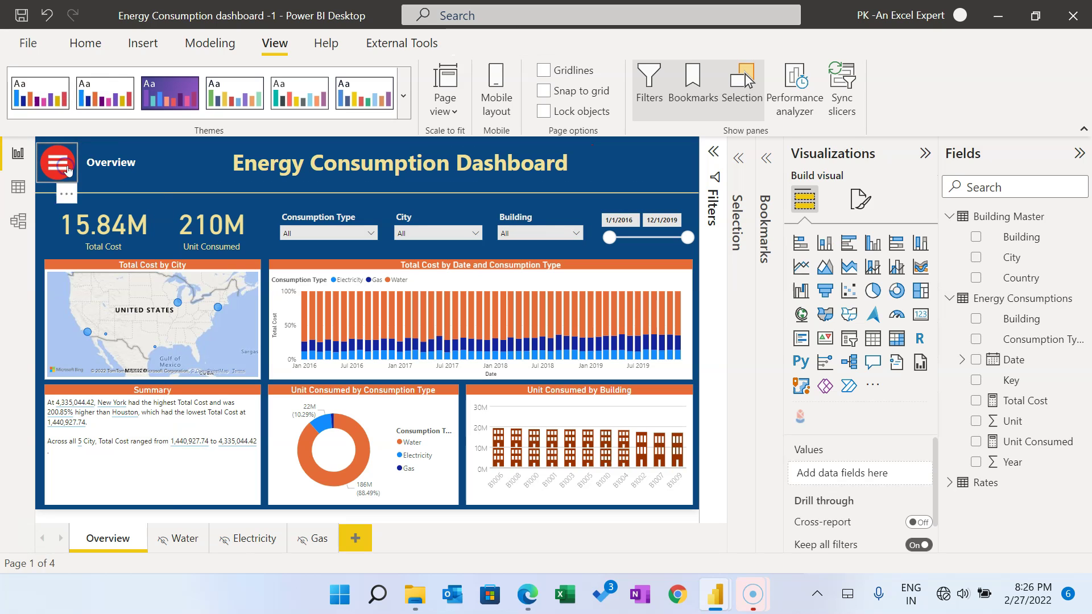
Step: Turn off the border of the Show Menu button over the red menu icon
click(73, 163)
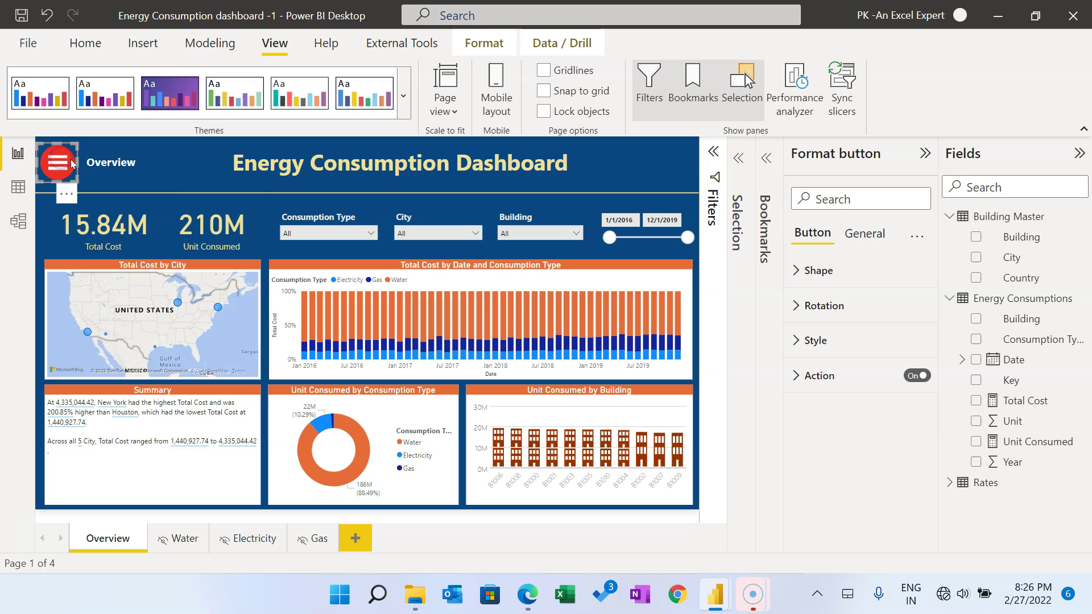
click(825, 342)
scroll(908, 461, down, 10)
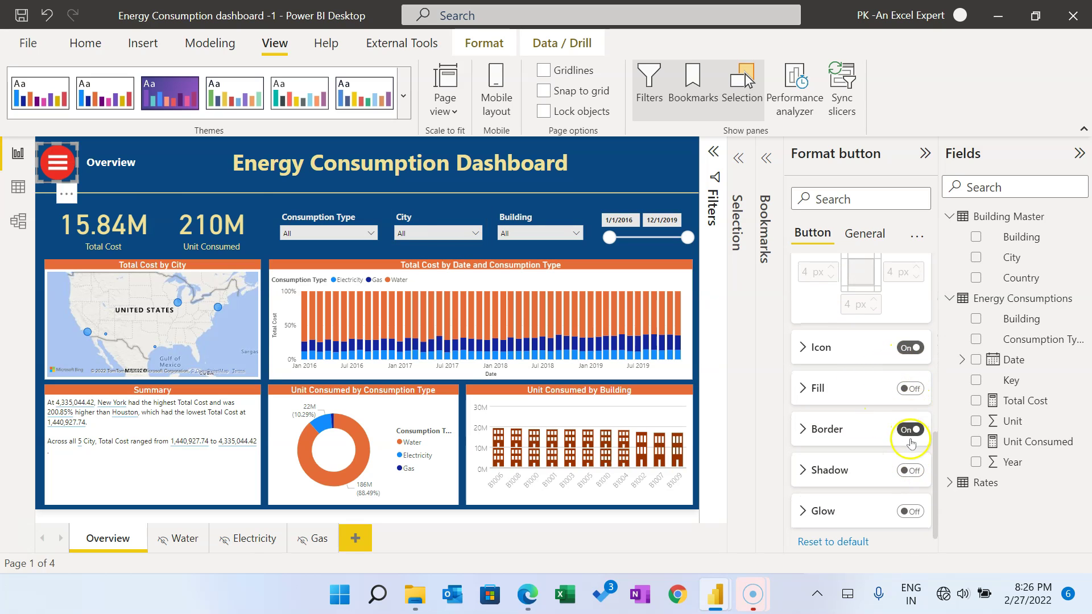
click(910, 430)
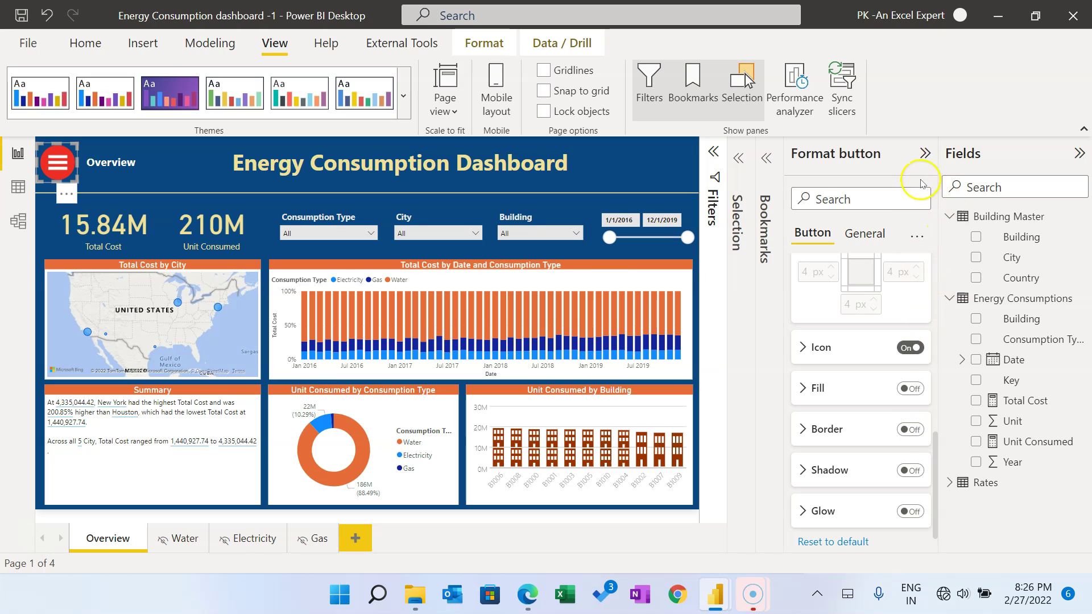
Step: Collapse the formatting and Fields panes and clear the selection on the report page
click(925, 154)
click(1079, 153)
click(908, 221)
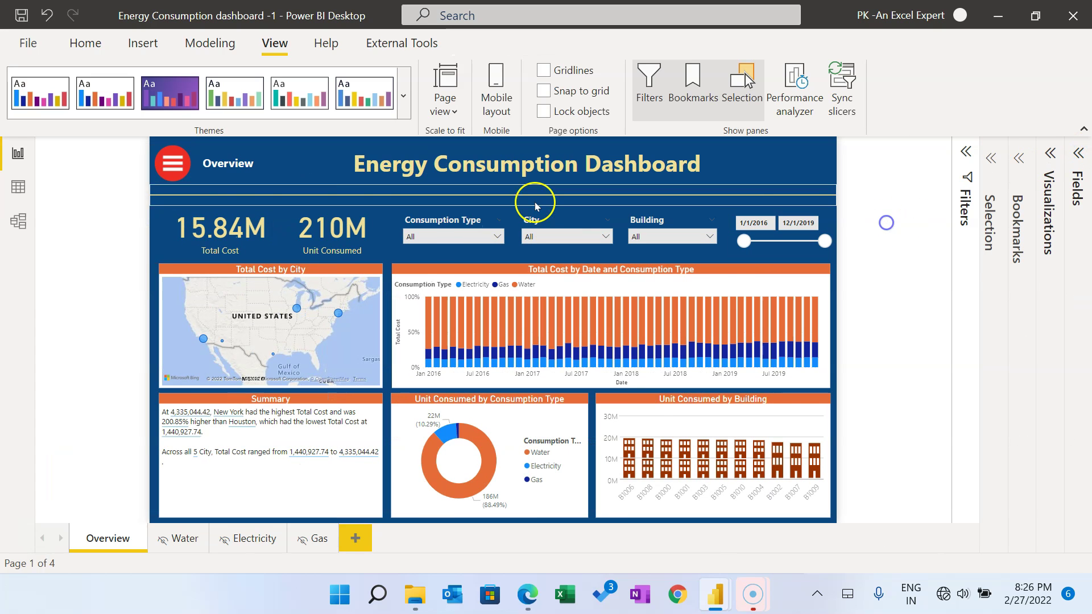
Step: Toggle the side menu repeatedly from the red menu icon to check the stacked buttons, and select the menu's yellow background
ctrl+click(183, 174)
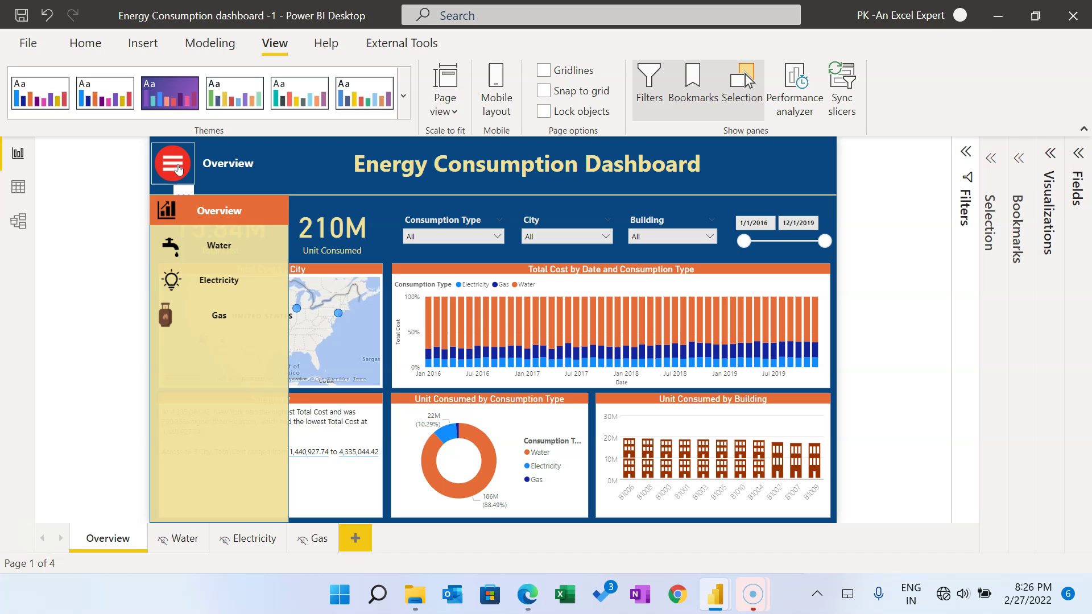
ctrl+click(186, 170)
ctrl+click(187, 171)
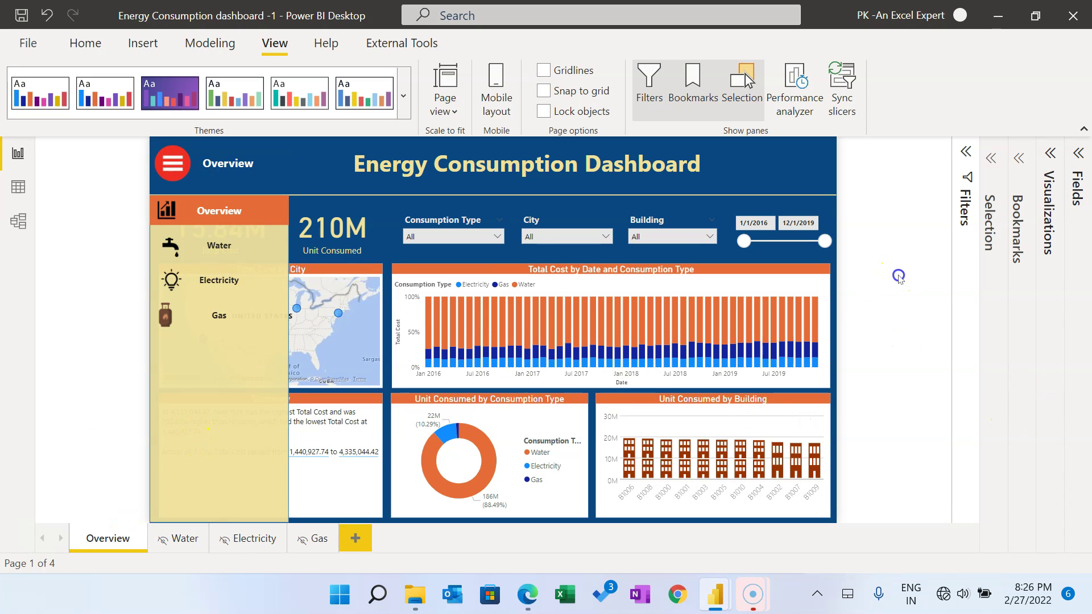
click(285, 420)
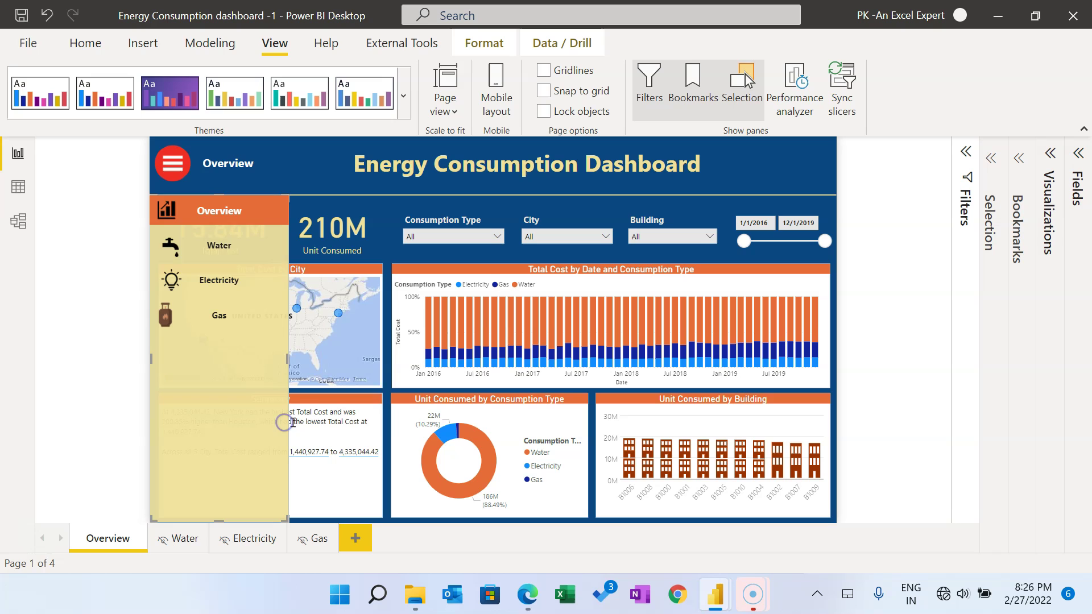
click(180, 170)
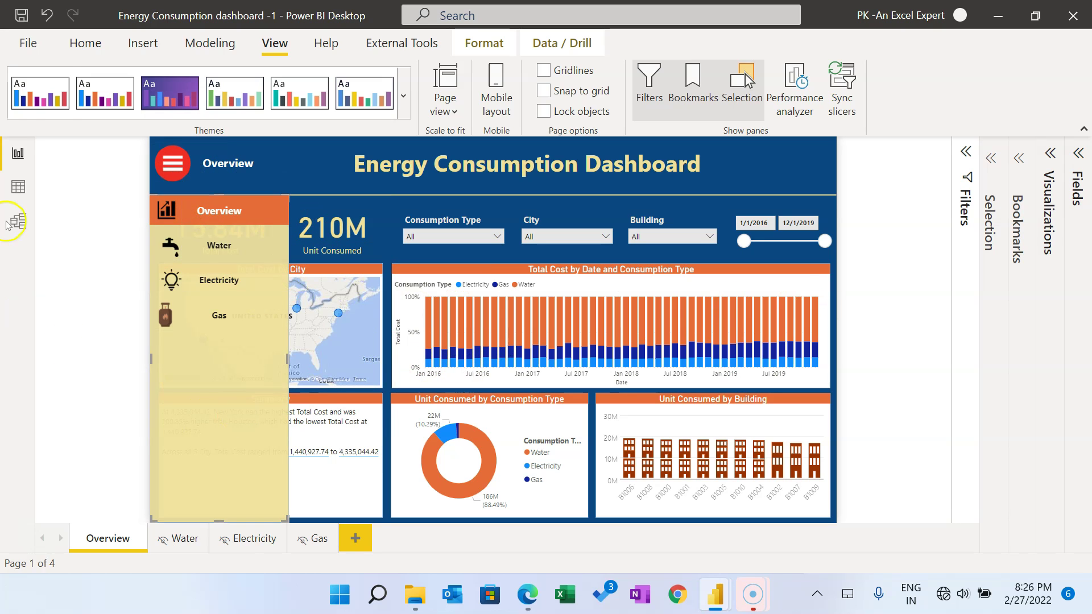
Step: Copy the side menu from the Overview page and paste it onto the Water, Electricity and Gas pages
click(85, 43)
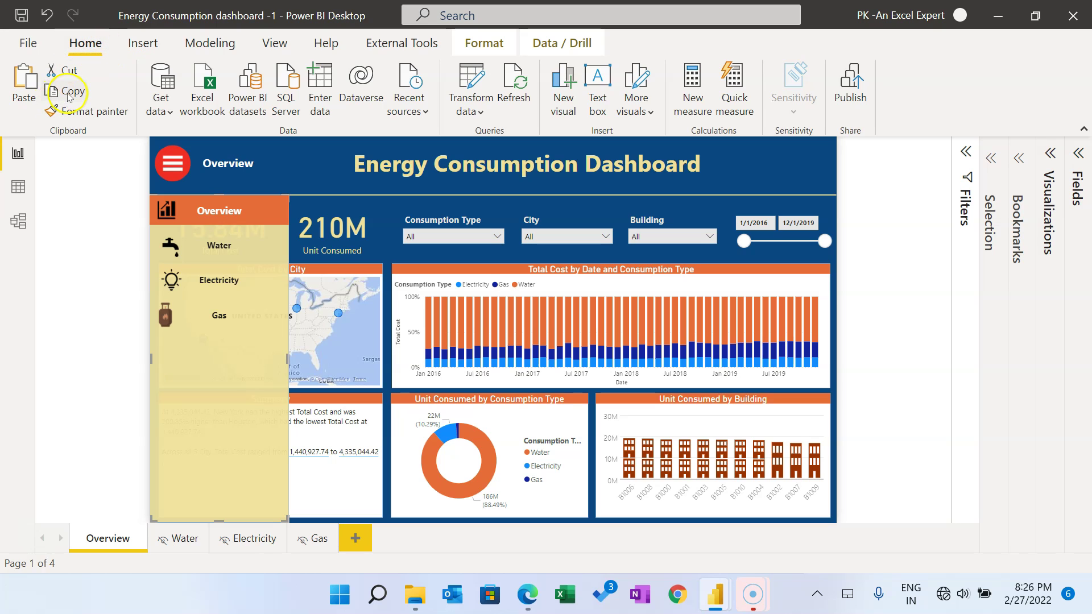
click(181, 542)
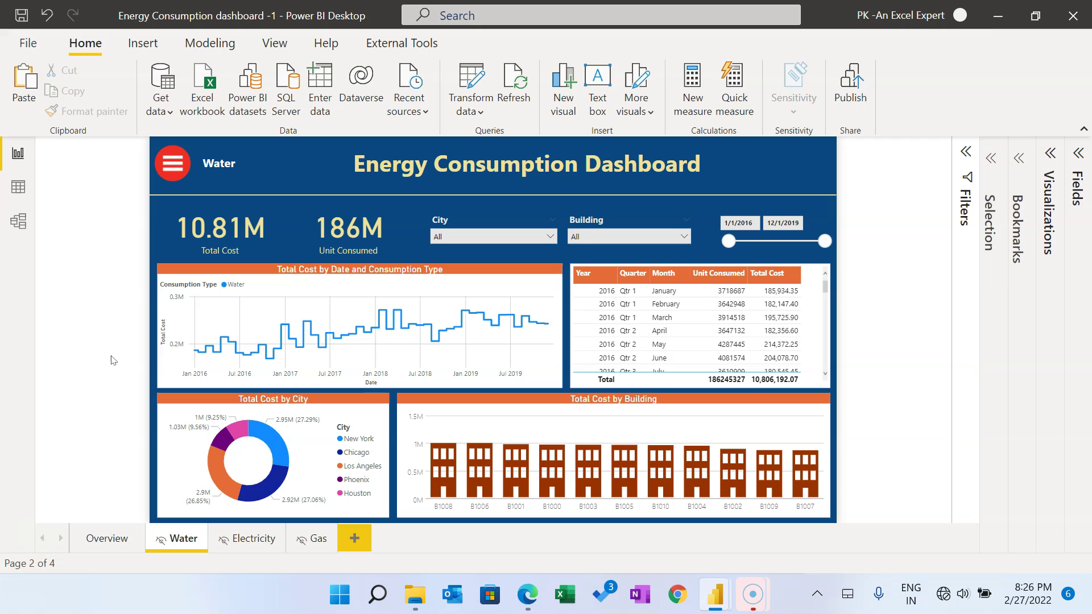
click(259, 547)
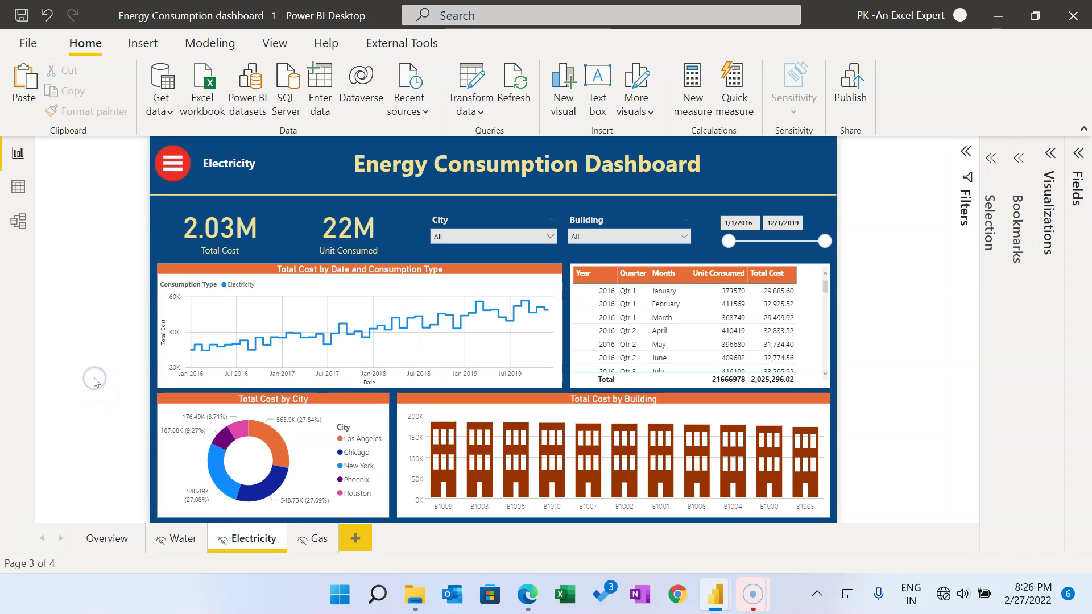
click(318, 543)
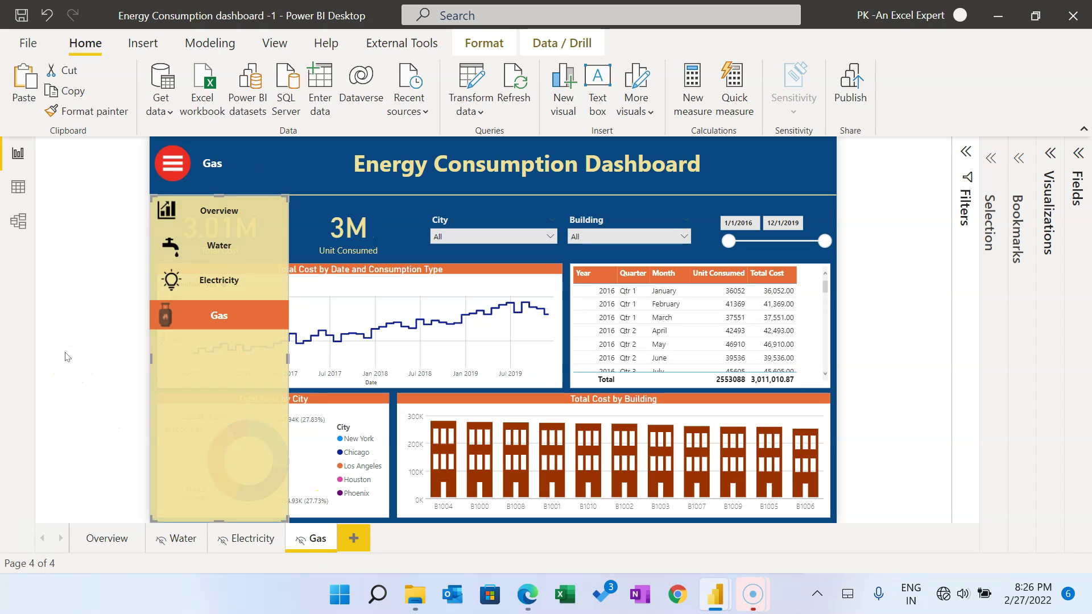
click(86, 211)
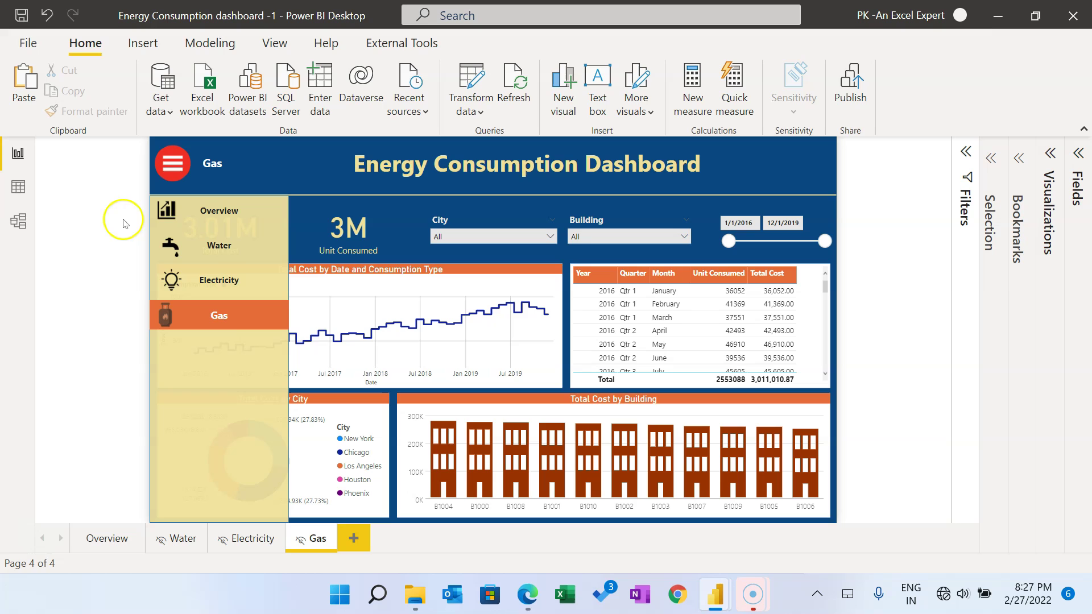
Step: Copy the Hide Menu button from the Overview page and paste it over the red menu icon on the Water and Electricity pages
click(108, 540)
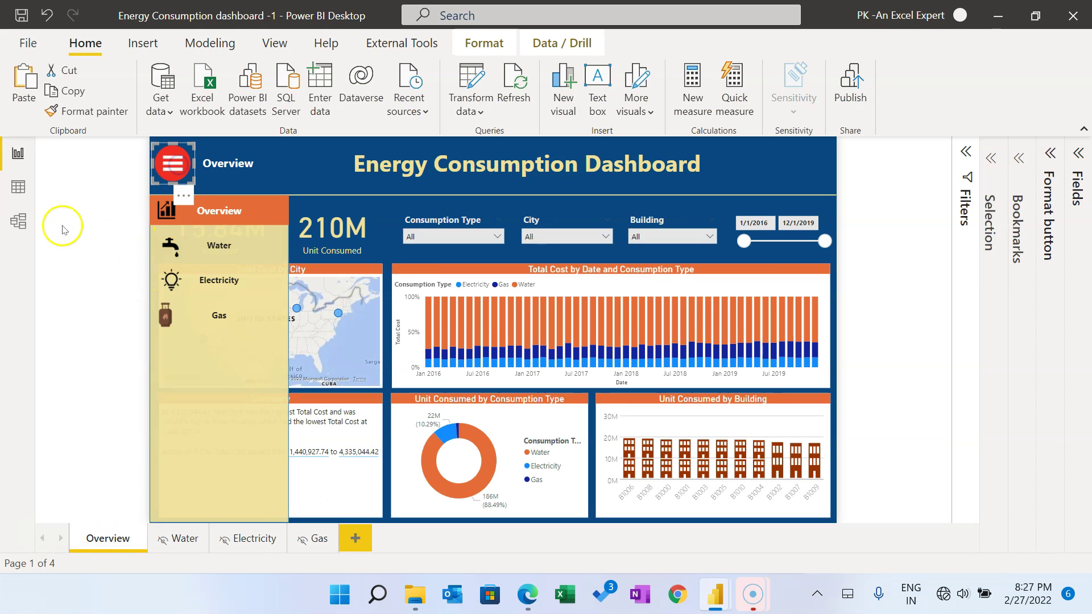
click(185, 539)
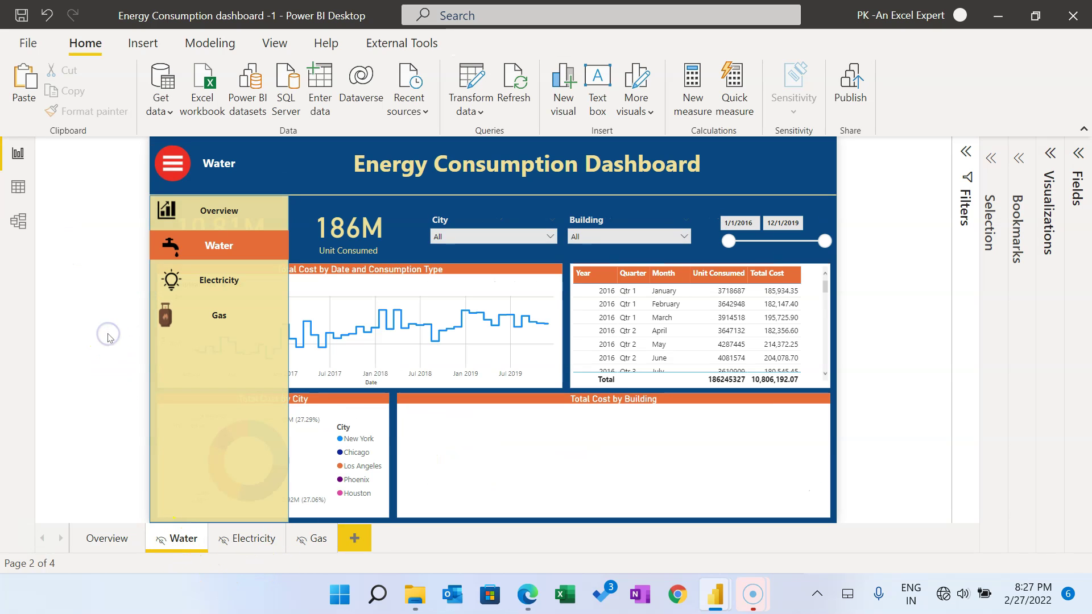
click(173, 163)
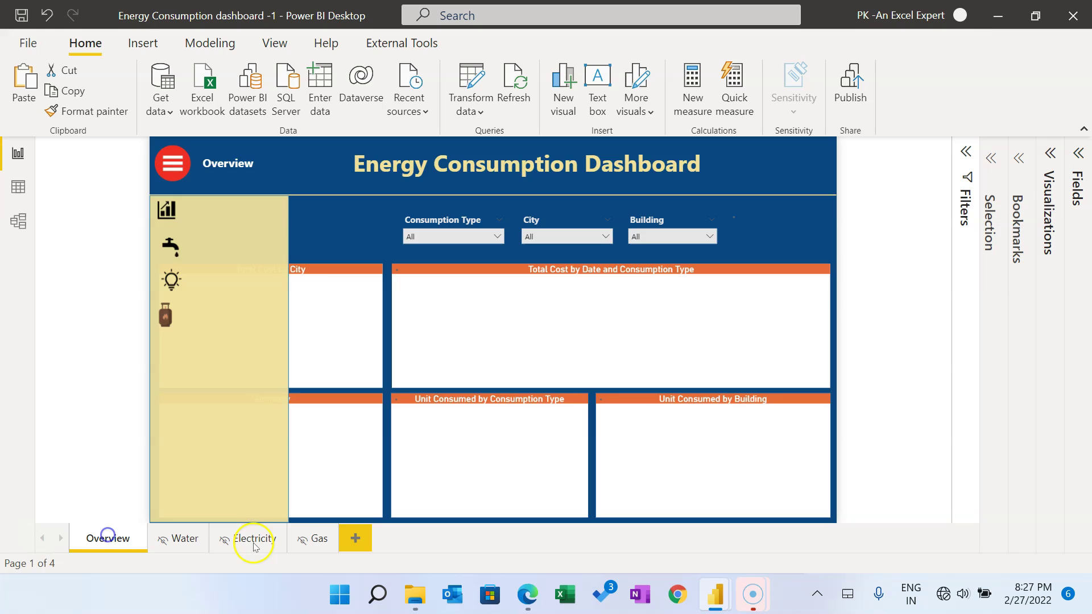
click(250, 539)
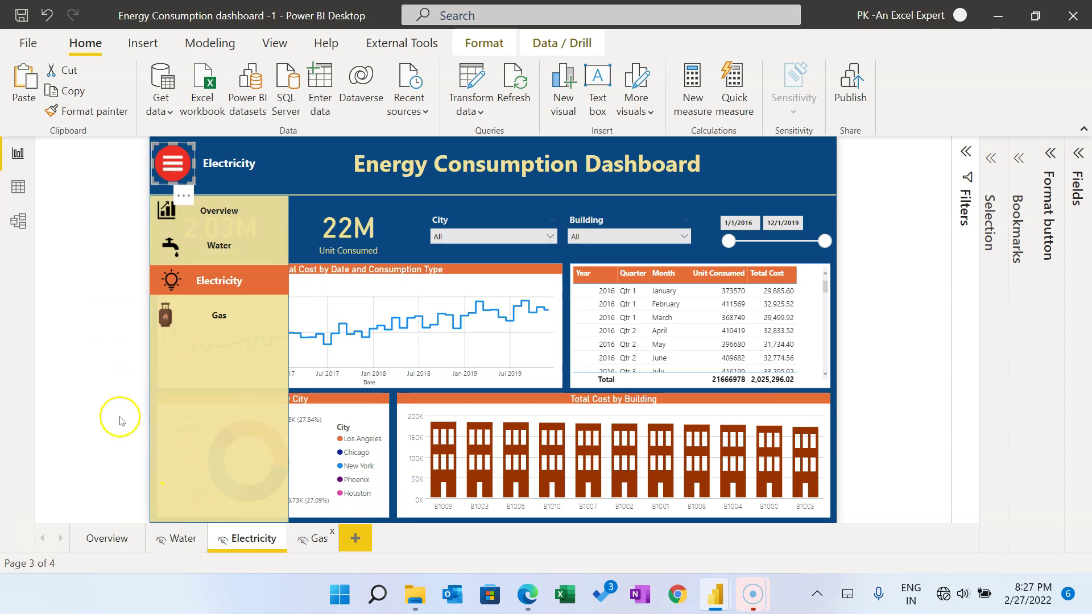
click(70, 364)
Step: Hide the side menu on the Overview page and copy the Show Menu button over the red menu icon
click(104, 540)
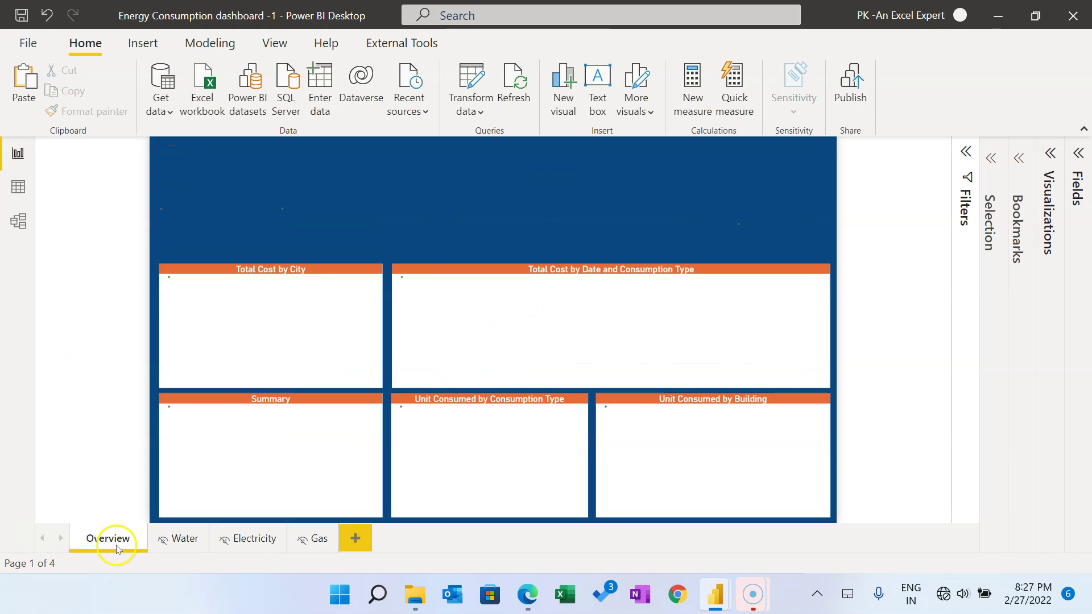
click(185, 172)
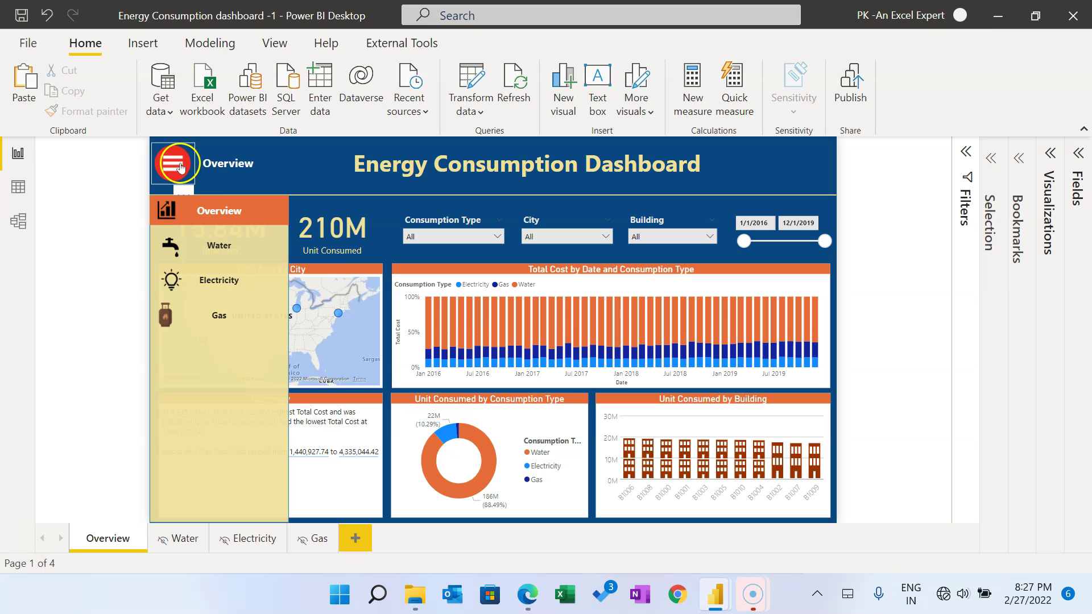
click(182, 171)
click(86, 208)
click(175, 165)
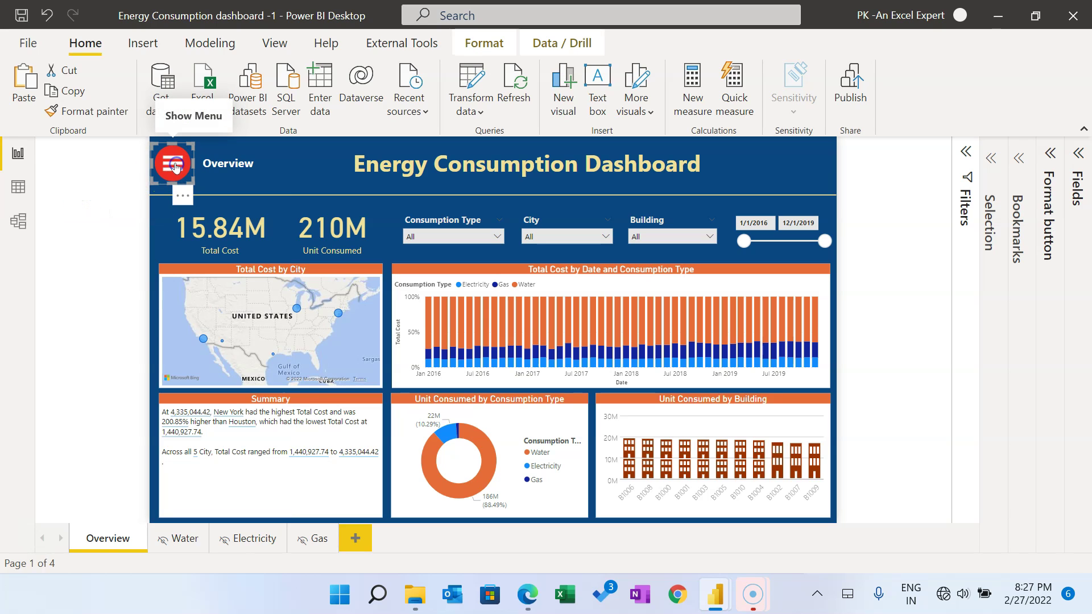
click(85, 207)
click(118, 527)
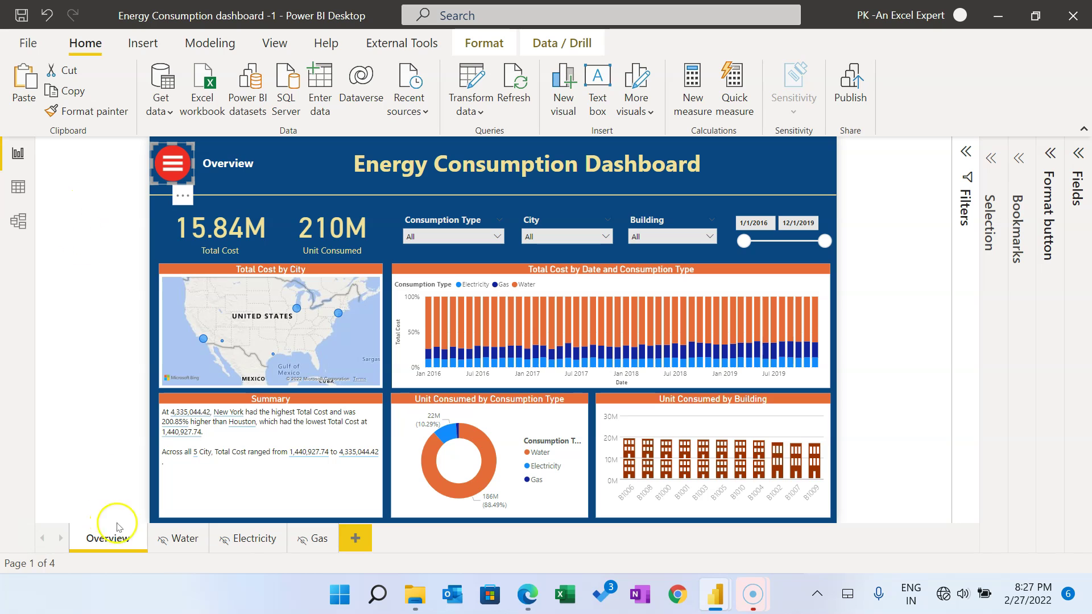
Step: Paste the Show Menu button onto the Water page and move it beside the Water title
click(186, 539)
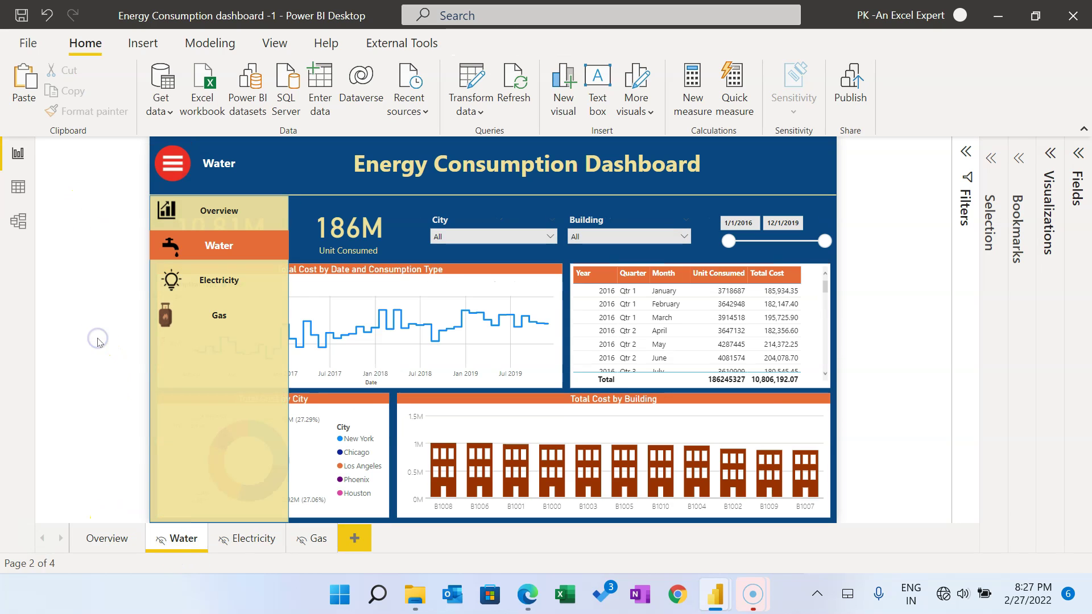
drag(173, 163, 278, 163)
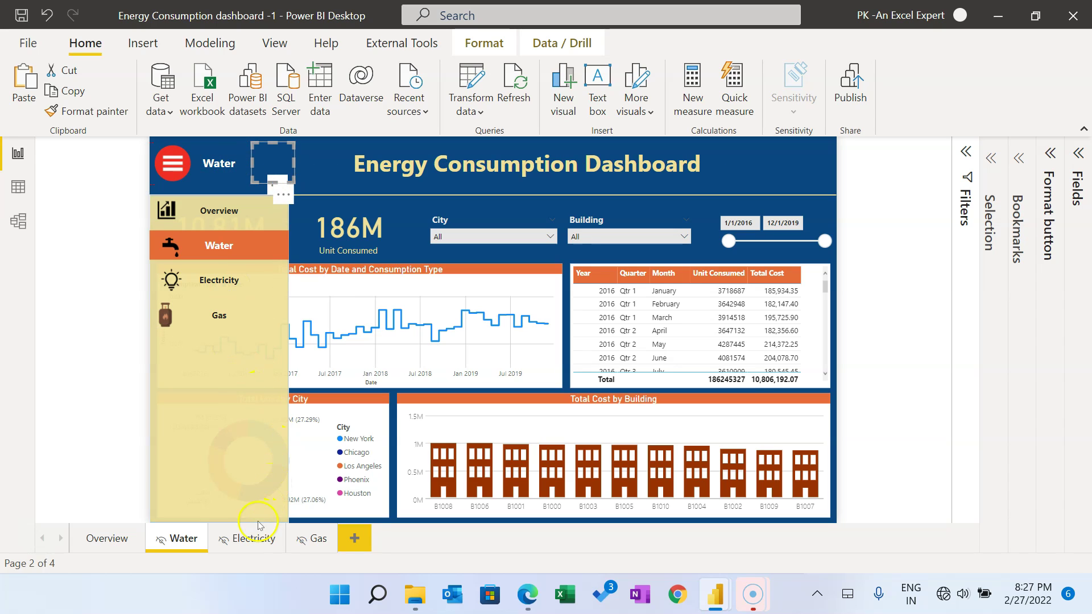
click(110, 375)
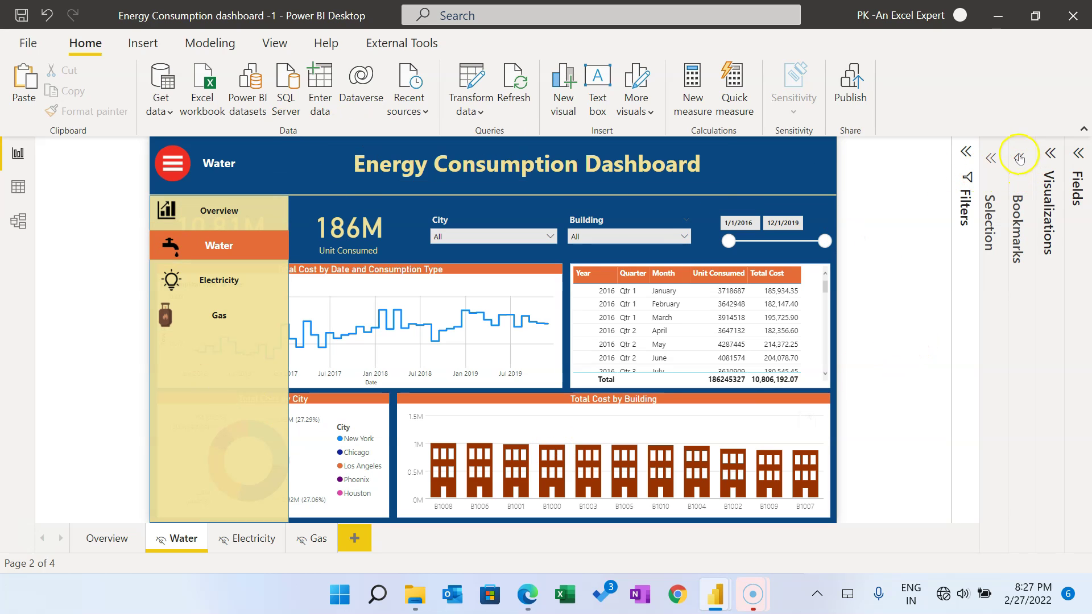
Step: Identify the Water page's two buttons in the layer order and hide the one beside the Water title
click(994, 155)
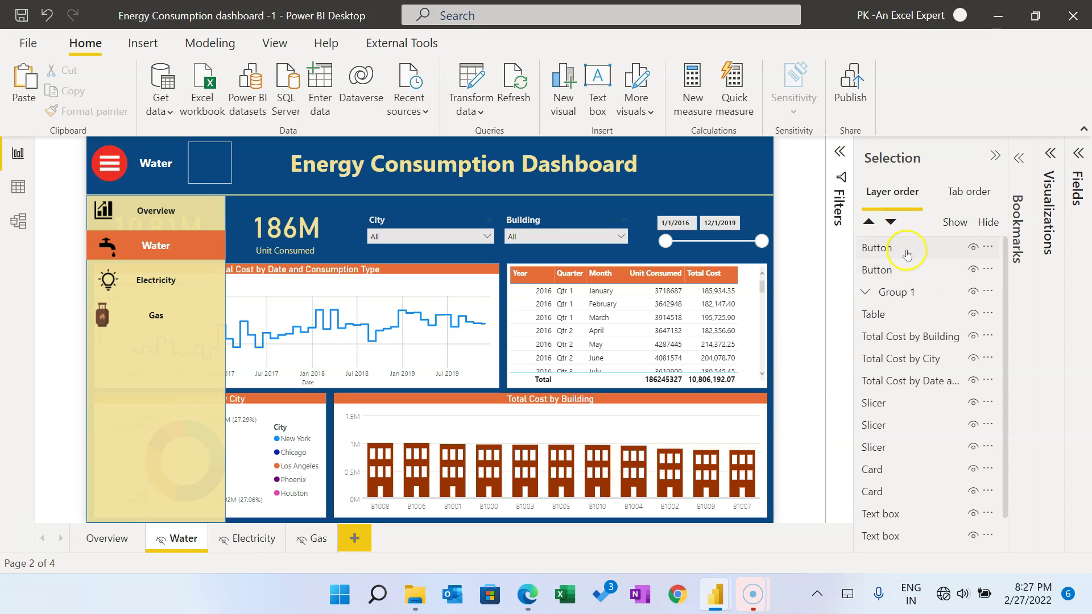
click(886, 251)
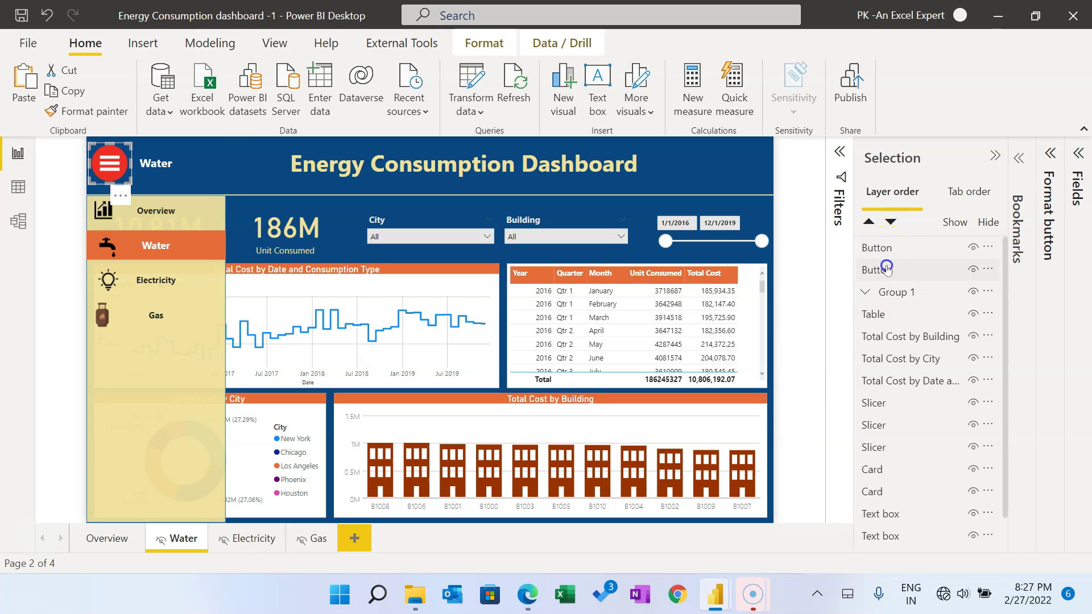
click(890, 245)
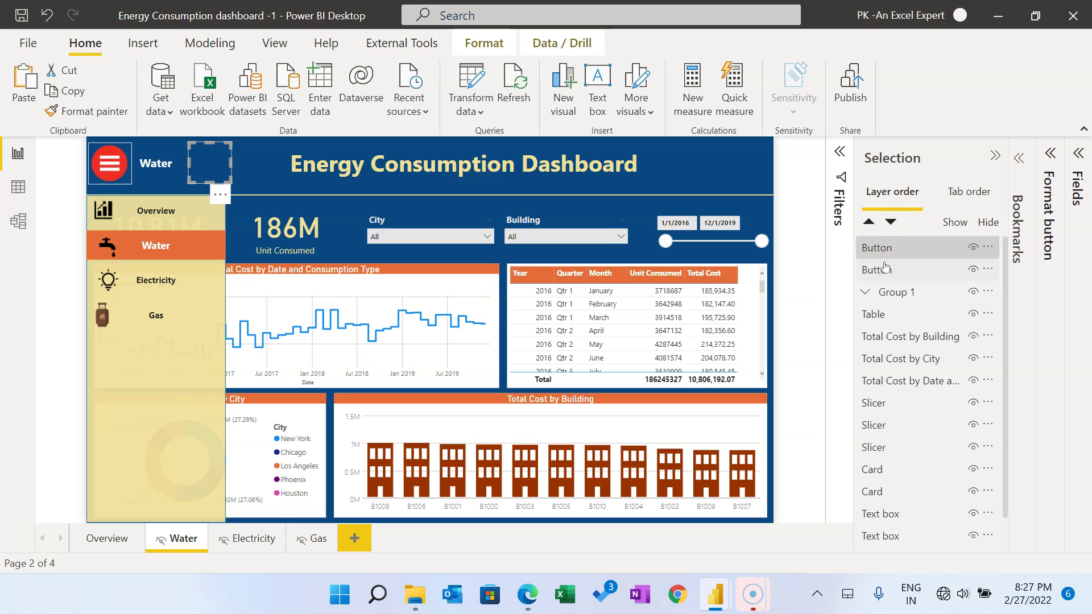
click(886, 268)
click(888, 246)
click(873, 247)
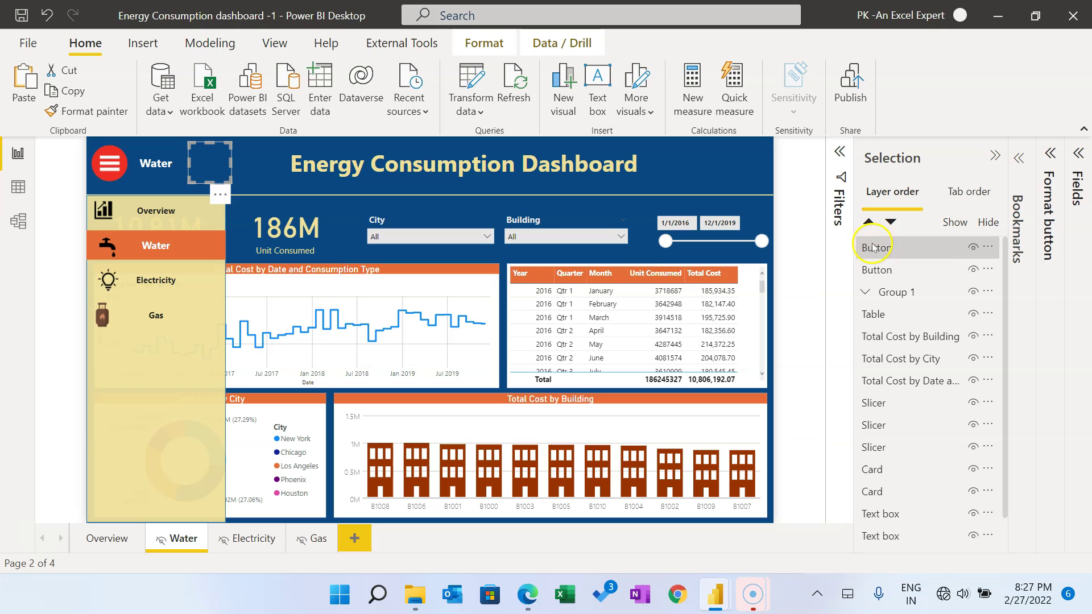
click(976, 251)
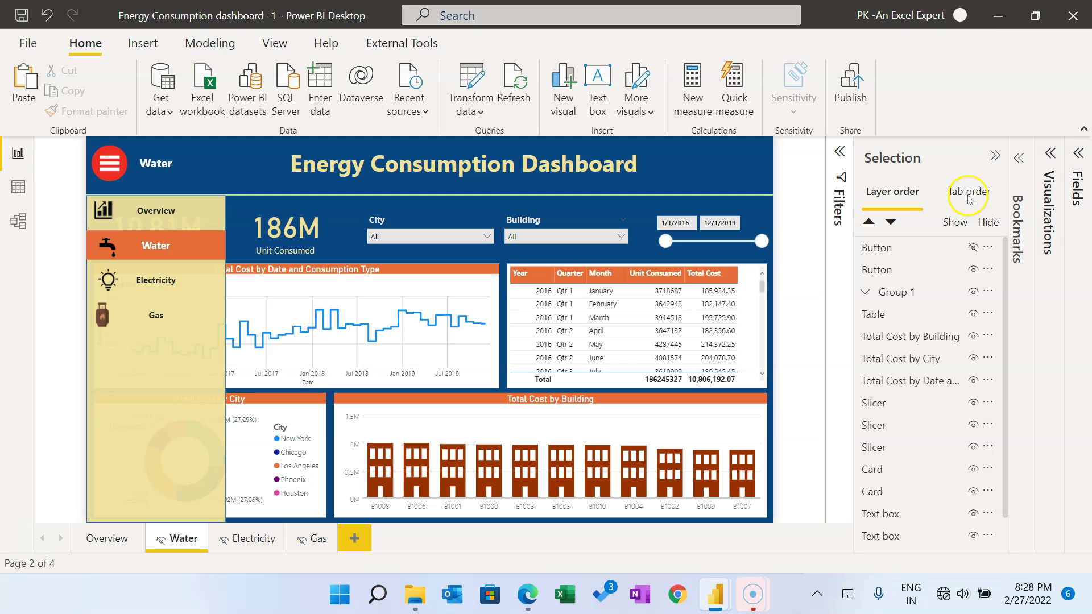
Step: Add a bookmark of the Water page with the side menu shown and name it Water Show Nav
click(1027, 159)
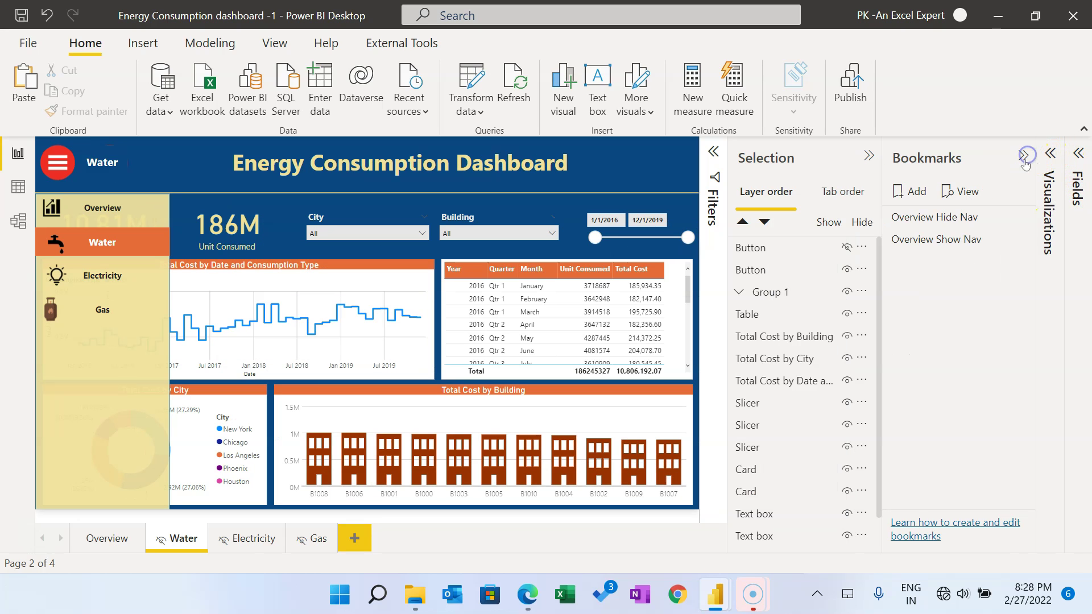
click(914, 191)
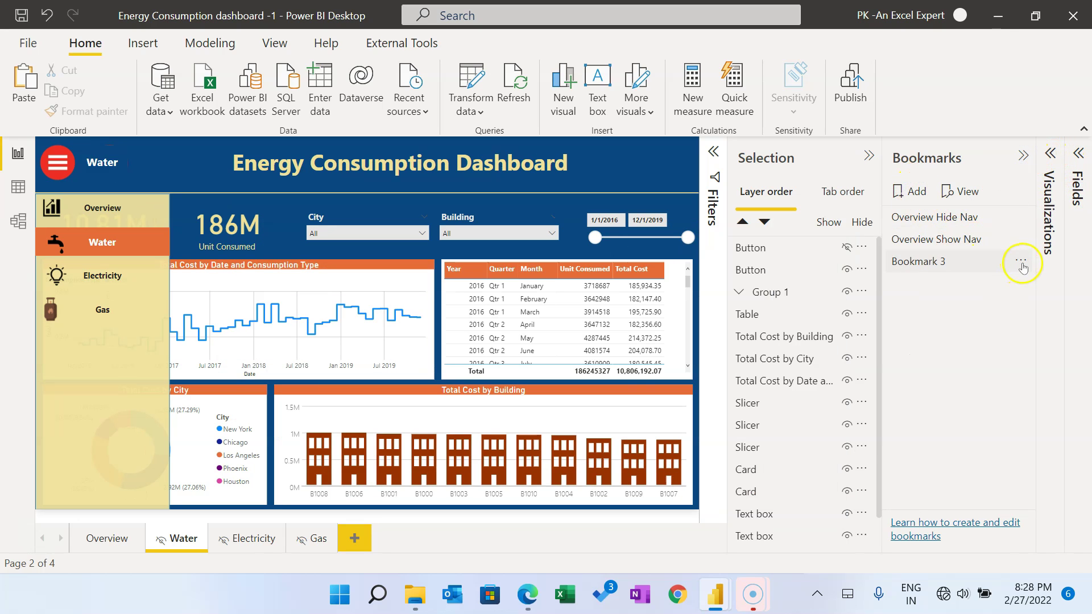
click(1021, 261)
click(970, 293)
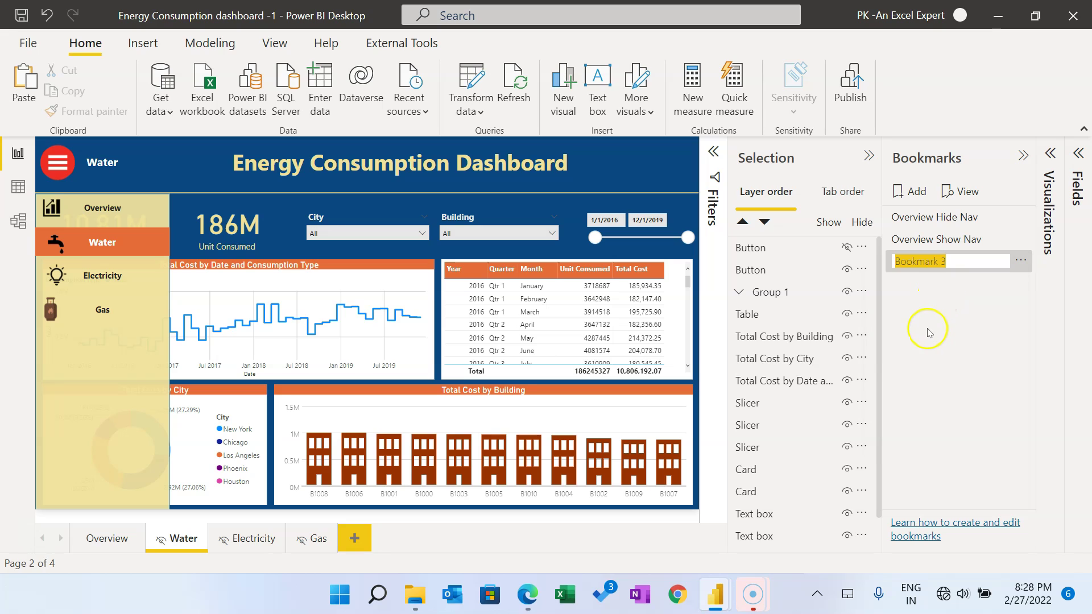
text(Water sho)
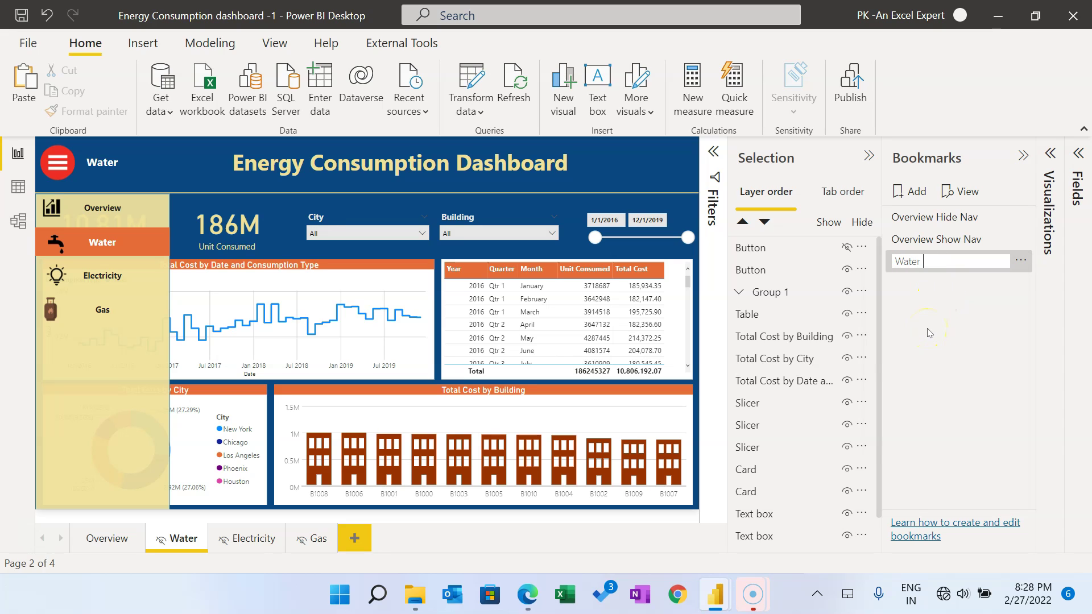
key(BackSpace)
key(BackSpace)
key(BackSpace)
text(Show Nav)
key(Return)
click(1021, 260)
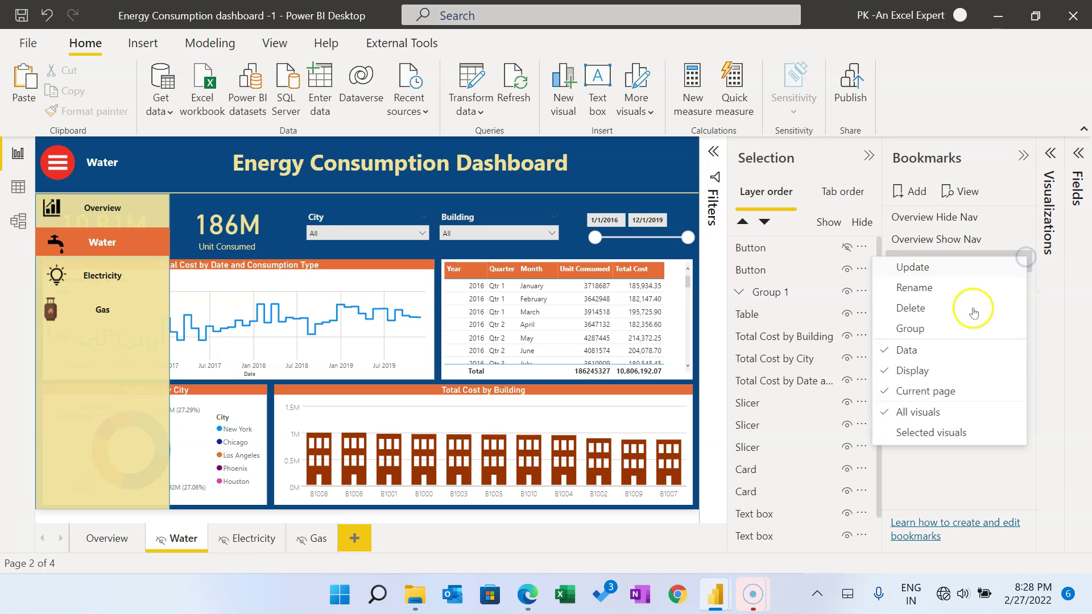
click(920, 357)
right_click(951, 263)
click(958, 269)
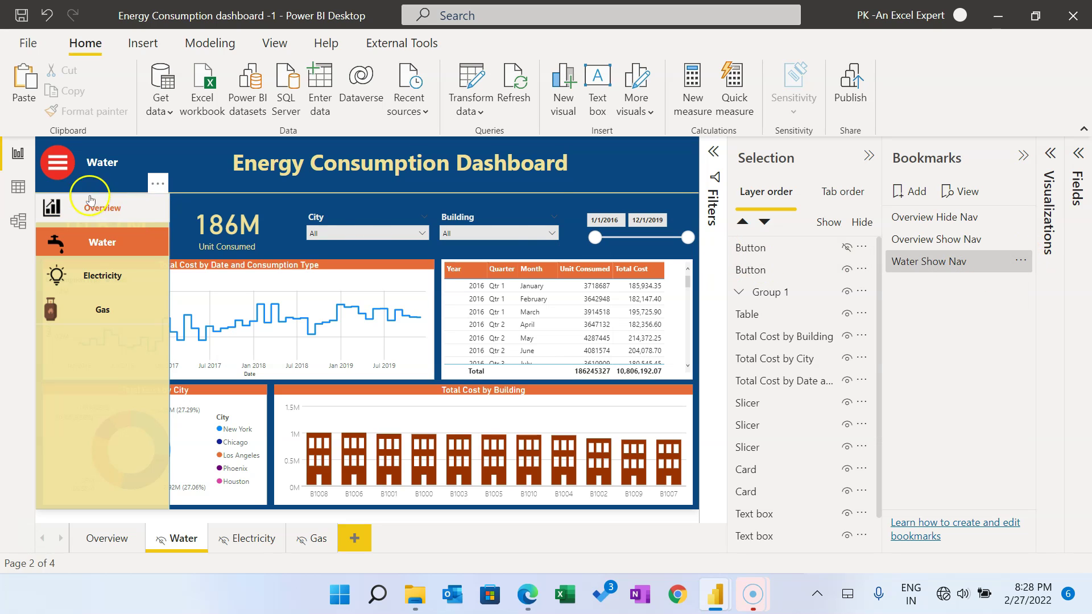
Step: Hide the side menu group and the button over the menu icon, and show the button beside the Water title
click(848, 292)
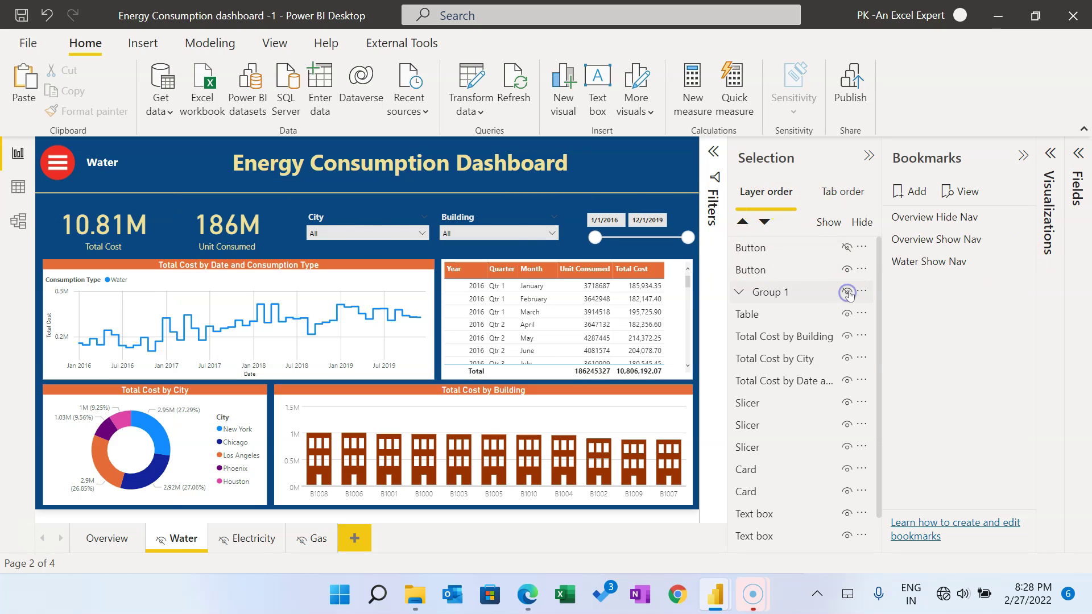
click(848, 248)
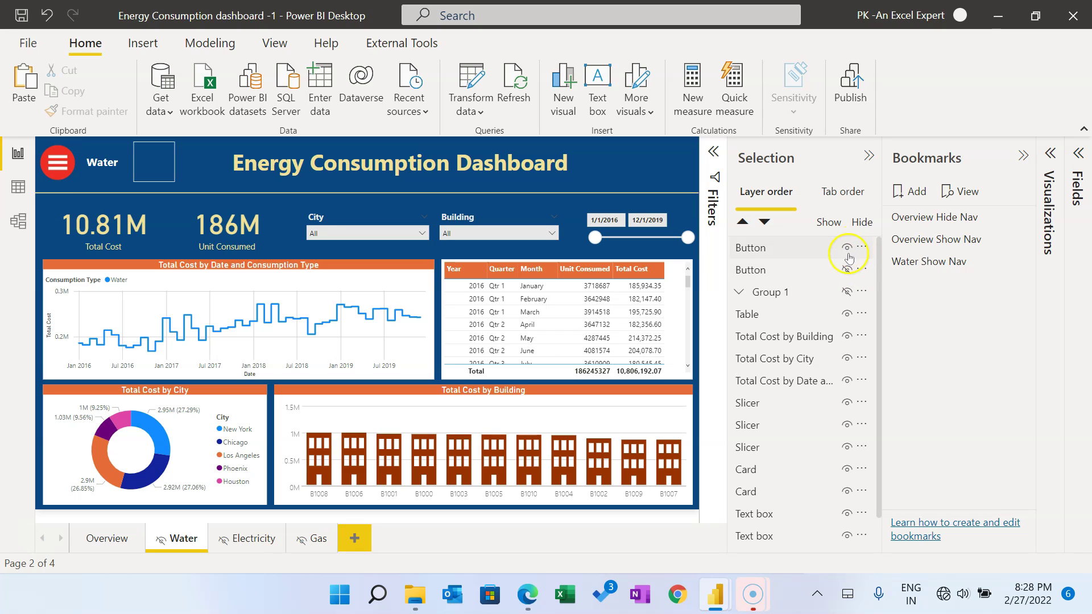
Step: Add a bookmark of this Water page state named Water Hide Nav and test both Water bookmarks
click(910, 191)
click(1020, 282)
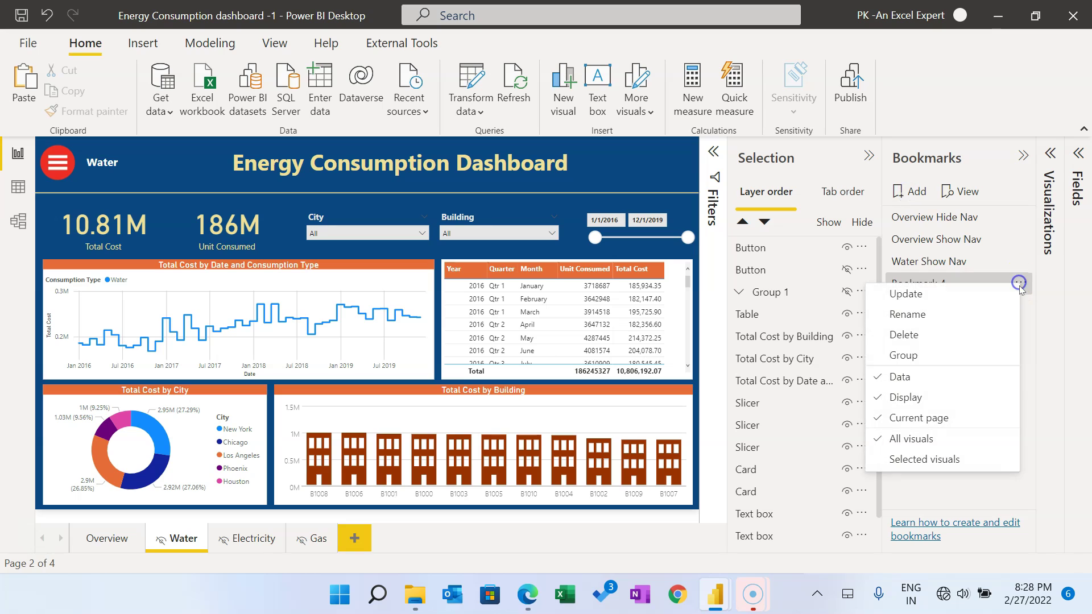
click(962, 322)
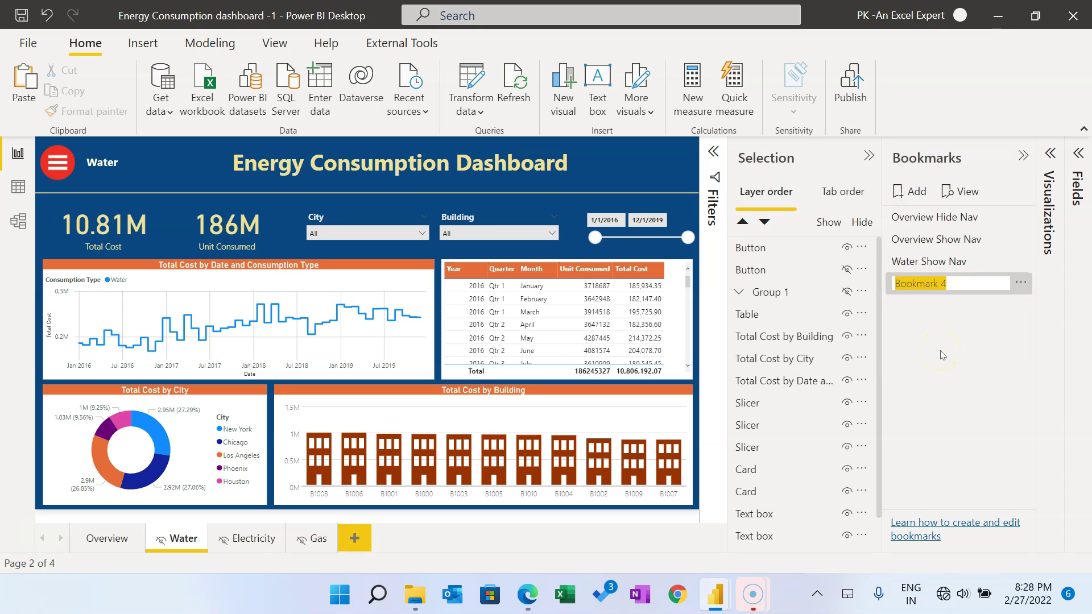
text(Water Hide Nav)
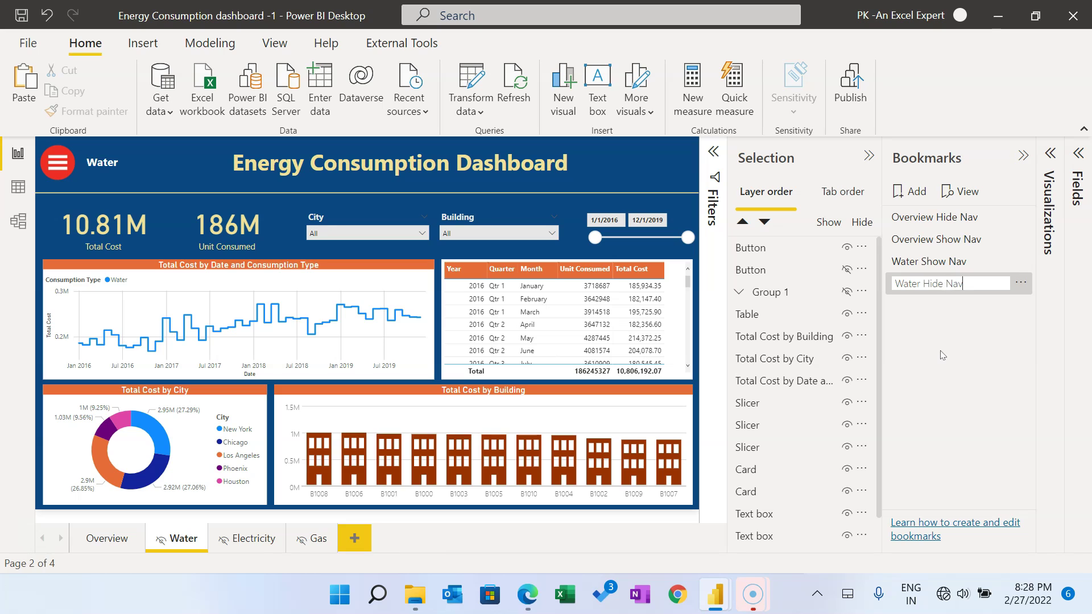
key(Return)
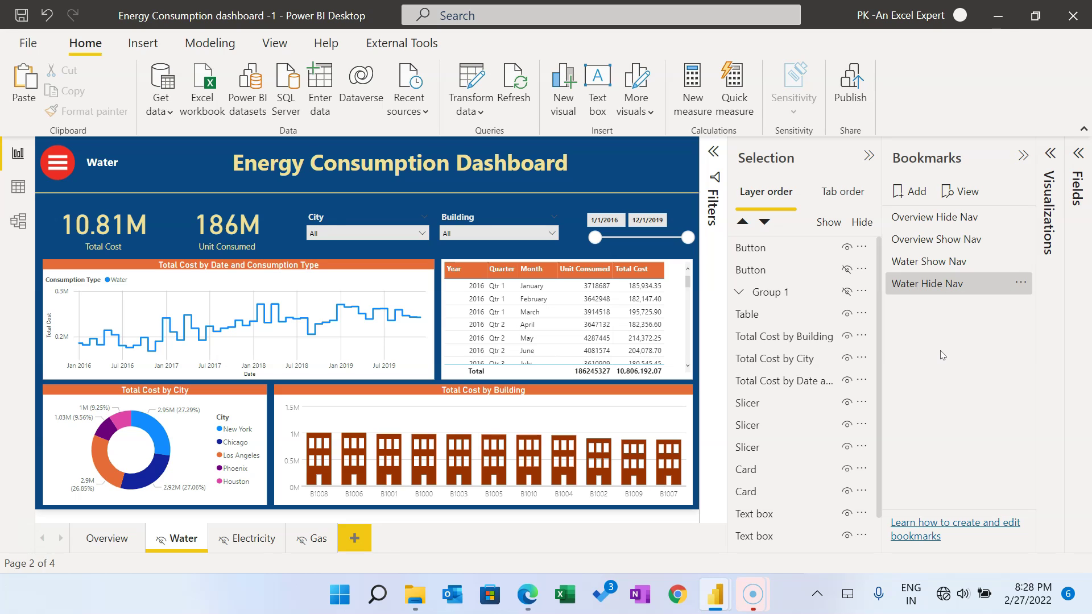
click(926, 262)
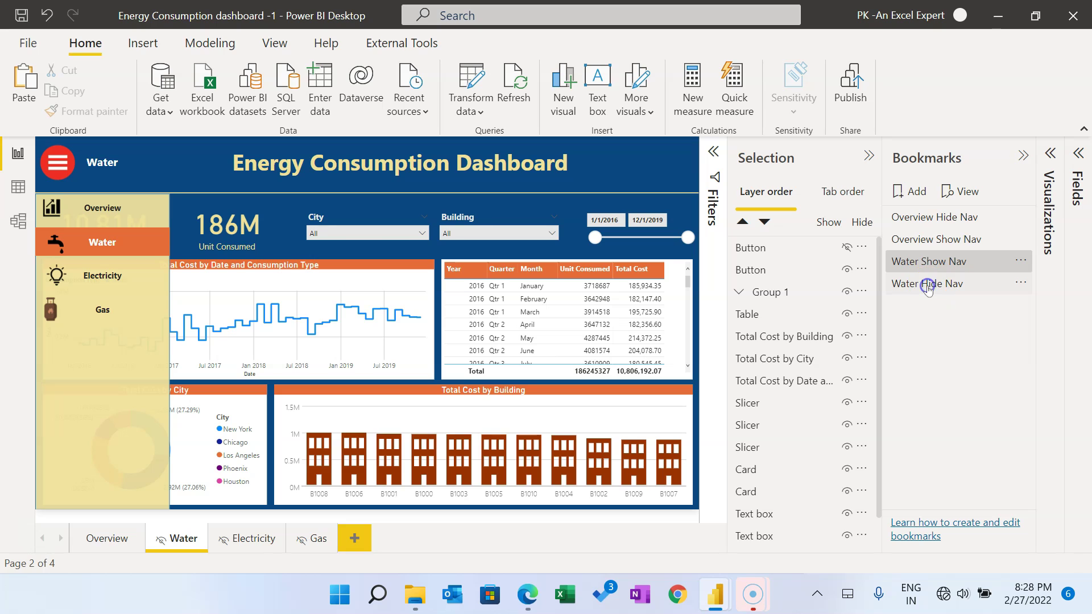
click(927, 284)
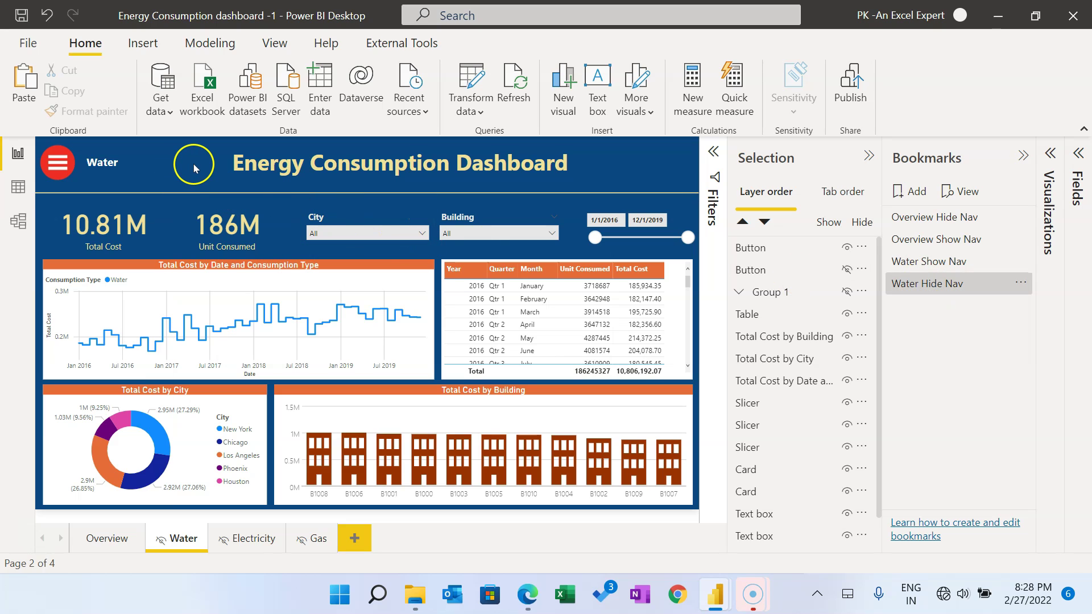
Step: Move the Water page's Show Menu button onto the red menu icon and set its action bookmark to Water Show Nav
click(157, 169)
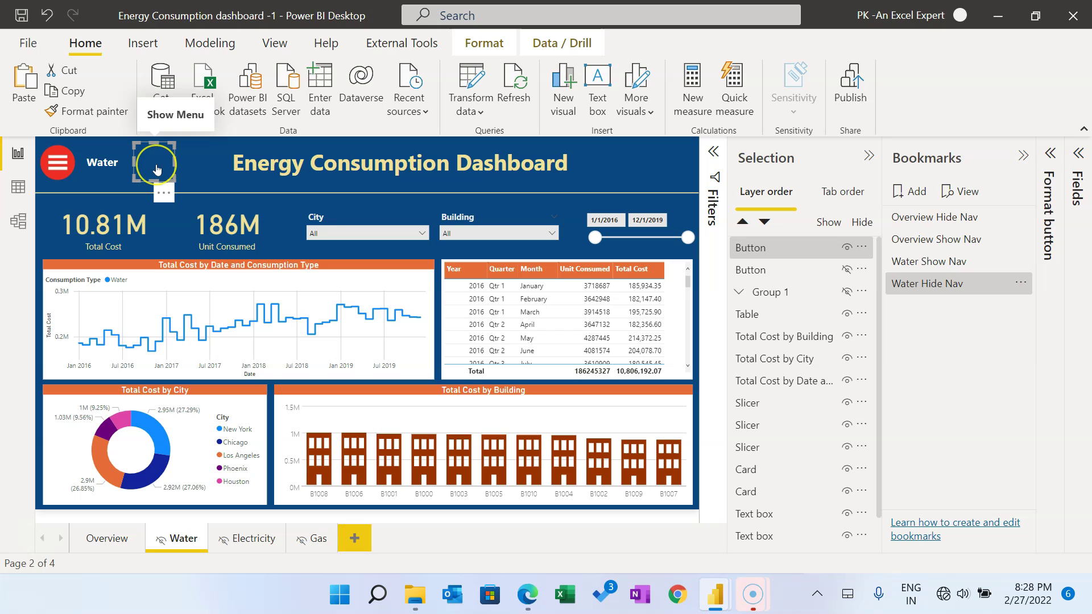
drag(157, 169, 64, 165)
click(1083, 176)
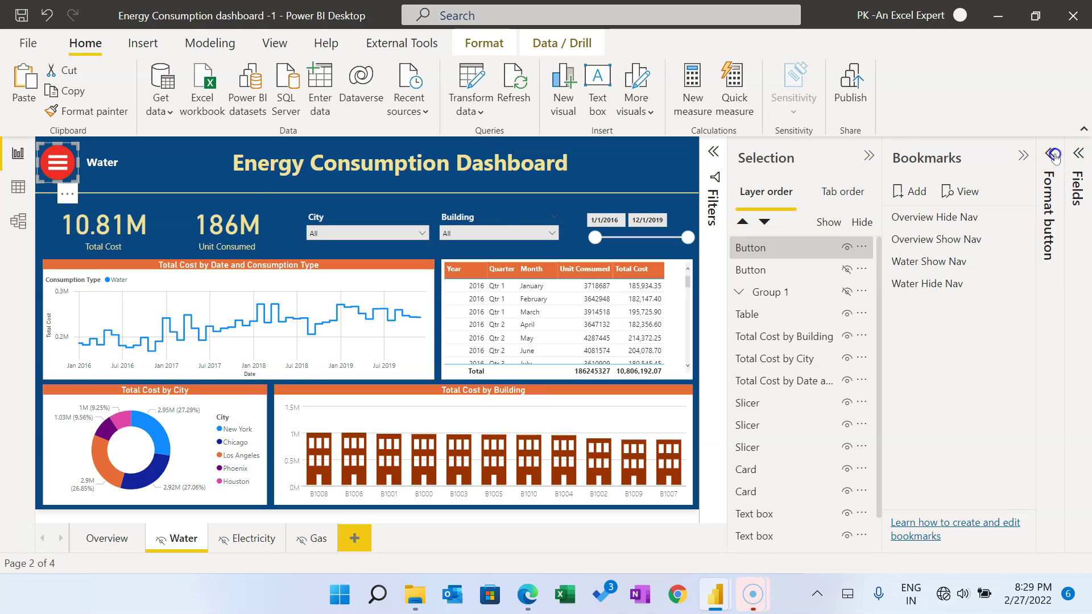
click(949, 374)
scroll(975, 418, down, 1)
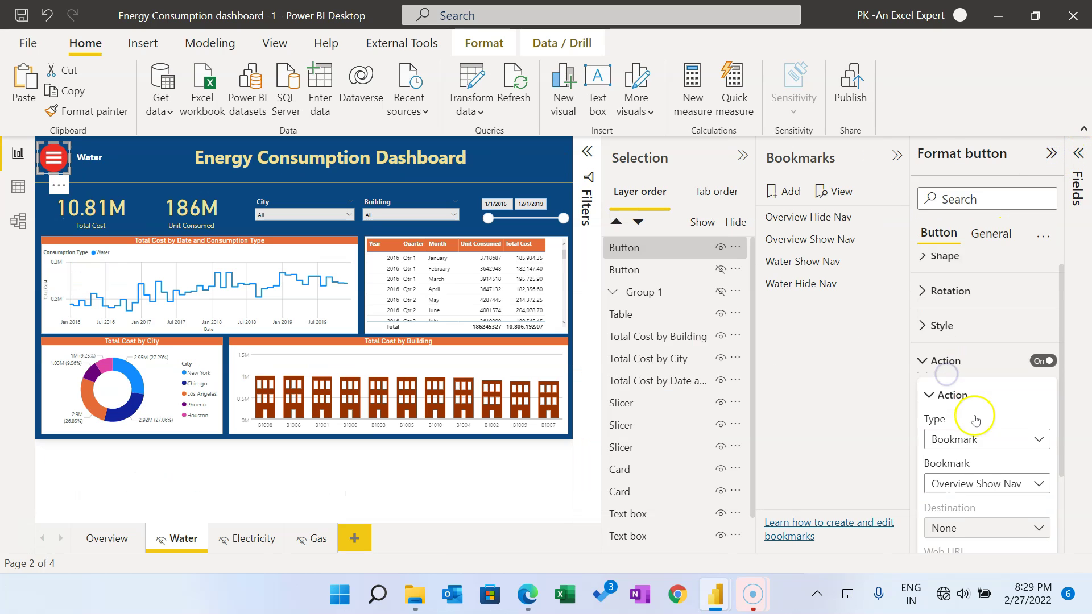
scroll(975, 420, down, 1)
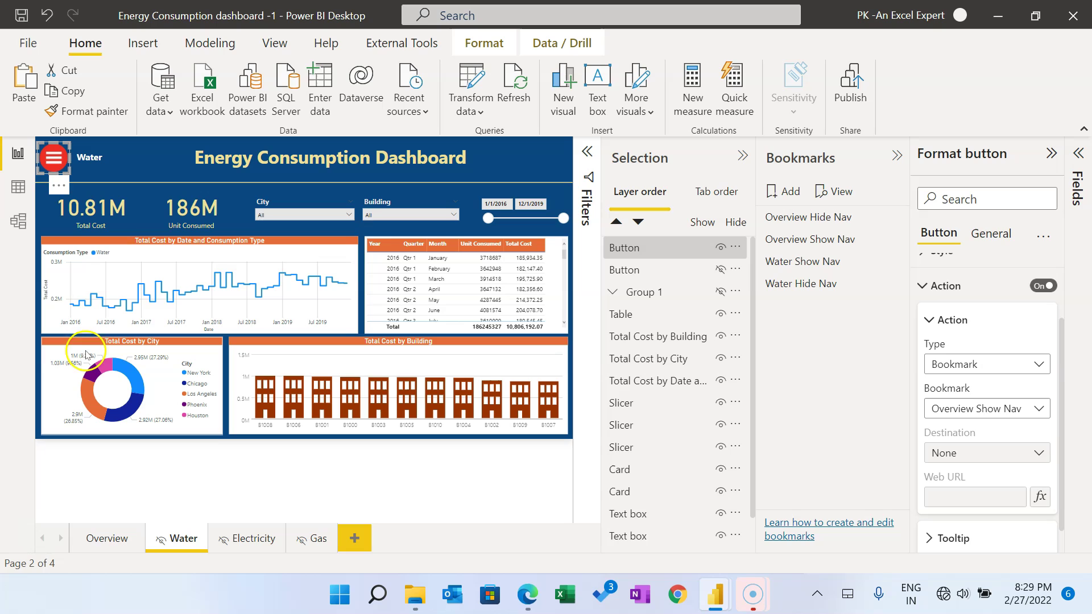
click(981, 393)
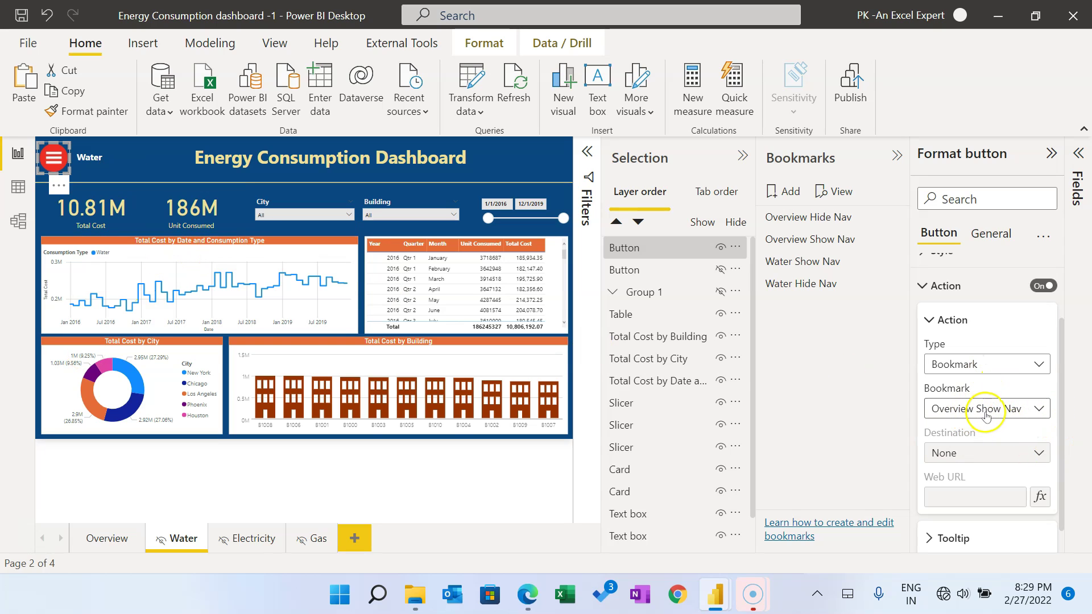
click(986, 413)
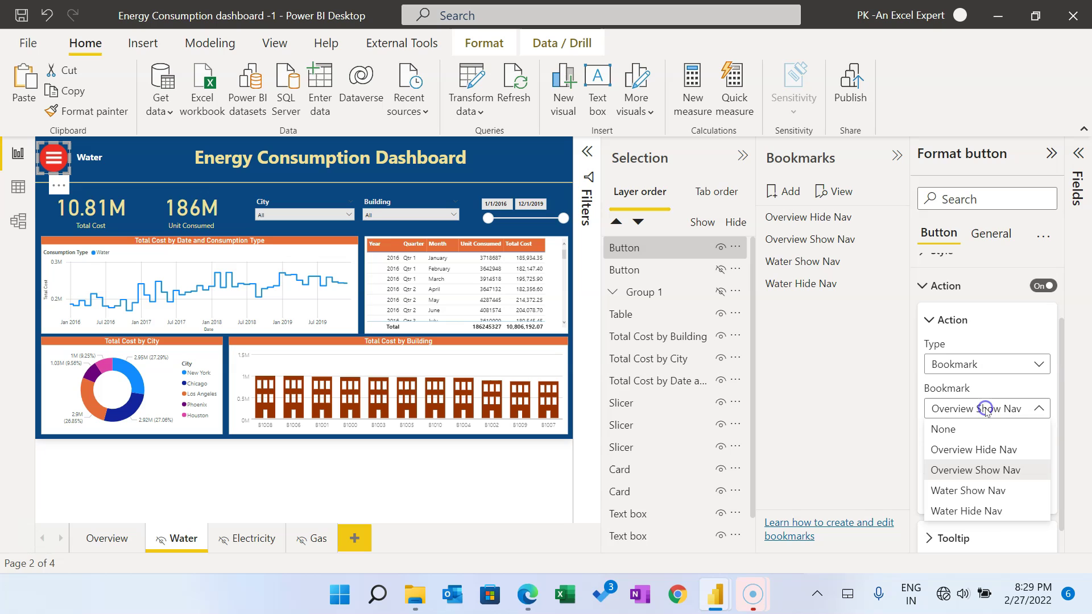
click(993, 490)
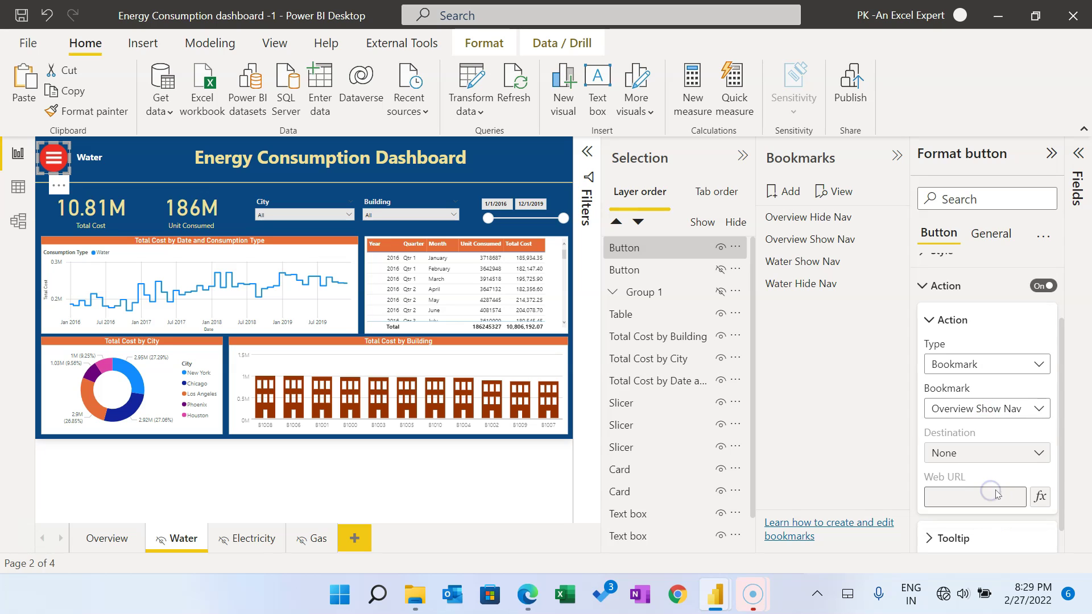
Step: Open the side menu with the Show Menu button and set the Hide Menu button's action bookmark to Water Hide Nav
ctrl+click(55, 165)
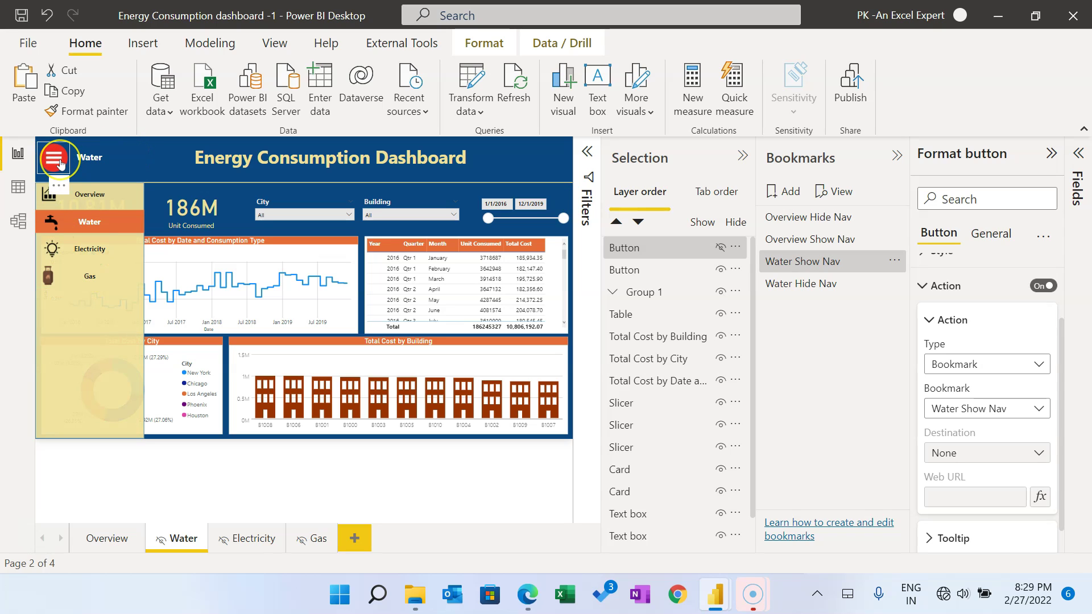
click(60, 163)
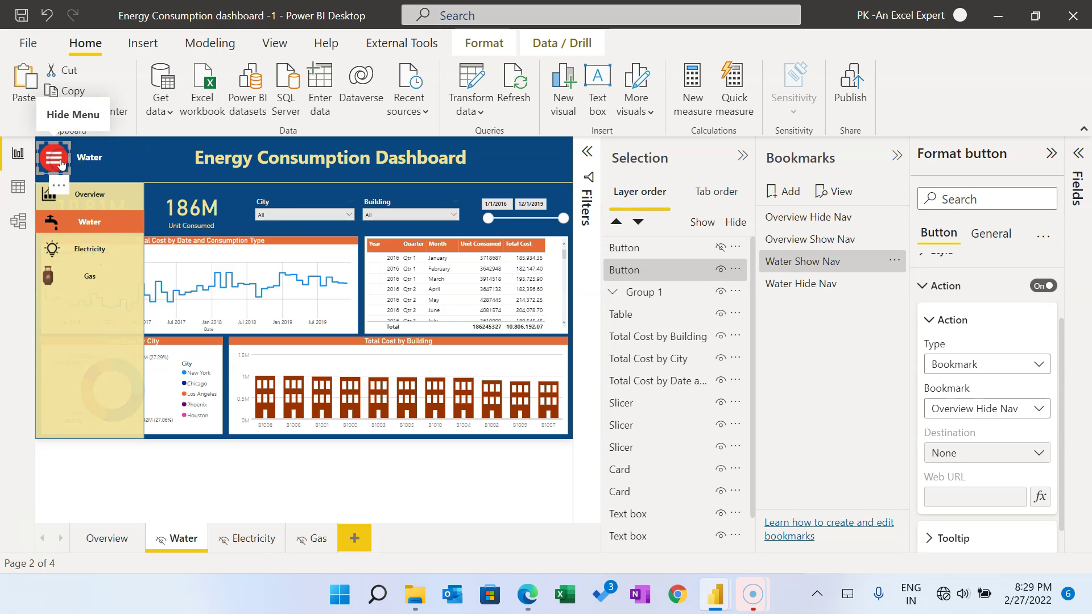
click(954, 404)
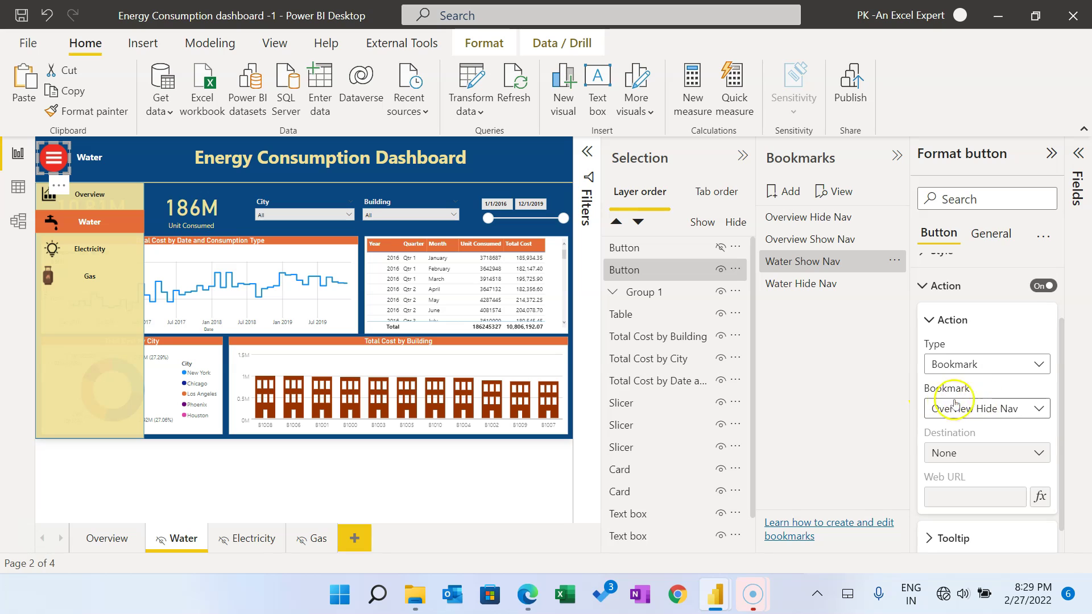
click(1003, 409)
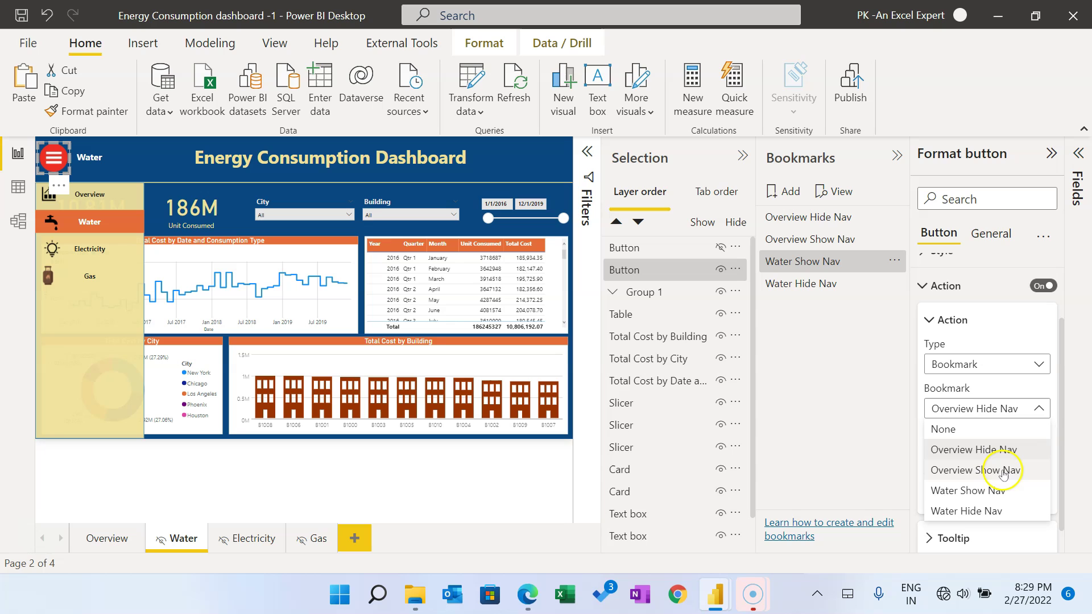
click(992, 511)
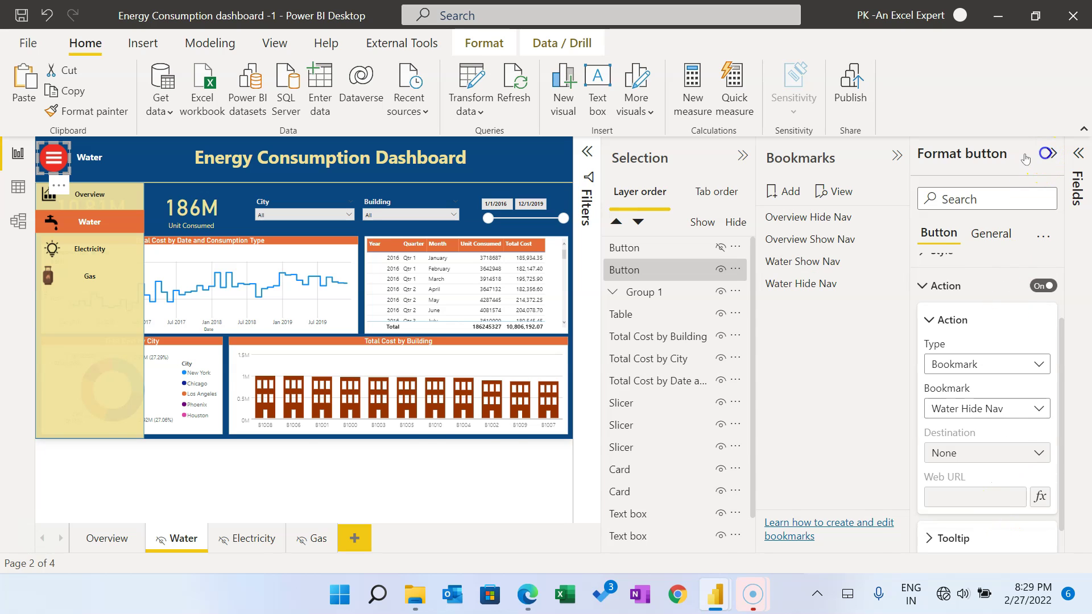
Step: Collapse the formatting, bookmark and selection panes and test toggling the Water page's side menu through the menu icon
click(1047, 153)
click(927, 153)
click(994, 156)
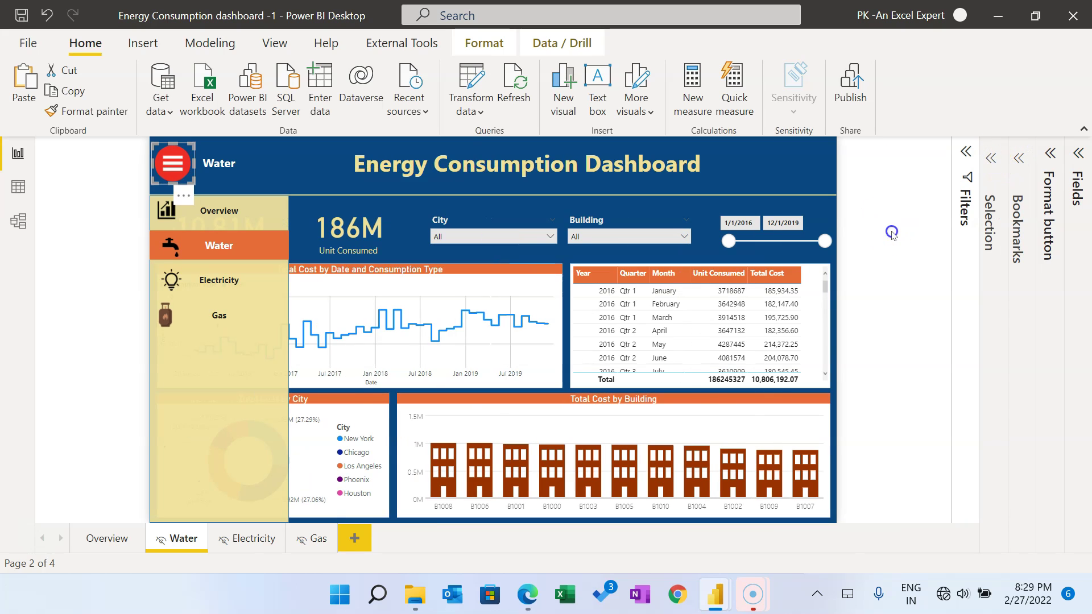
ctrl+click(173, 164)
ctrl+click(174, 165)
ctrl+click(174, 165)
ctrl+click(173, 165)
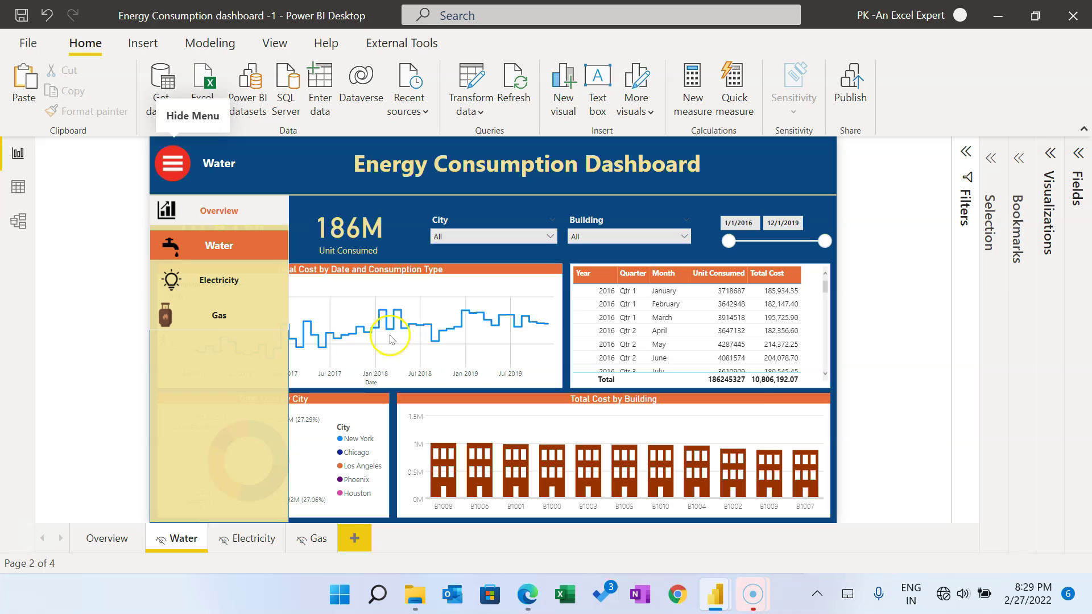
Step: Review the Electricity and Gas pages, check the published dashboard in the Edge browser, and switch back to Power BI Desktop
click(249, 543)
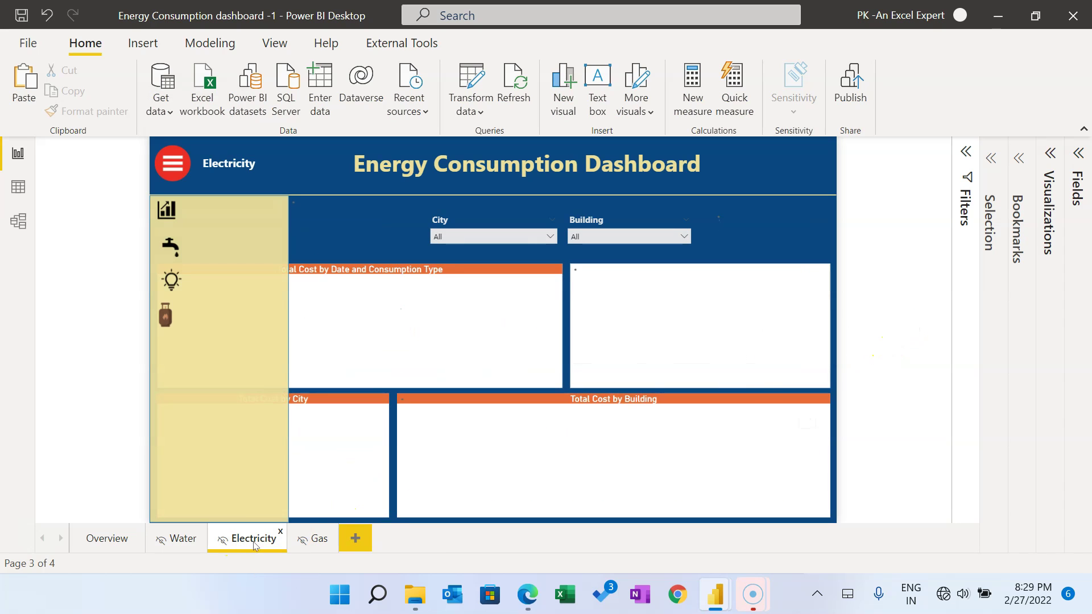
click(317, 540)
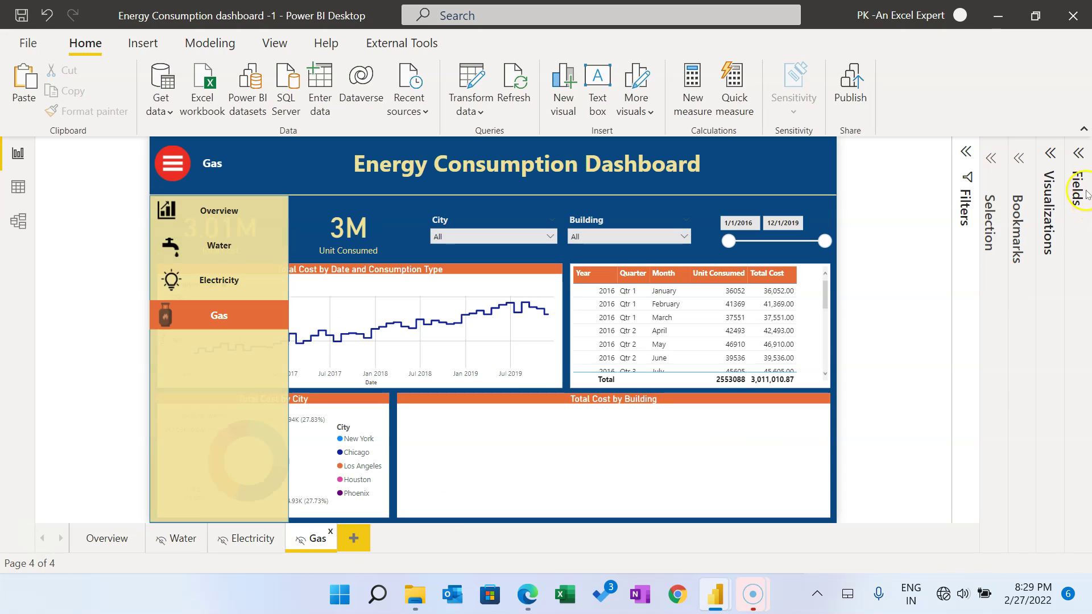
click(1026, 157)
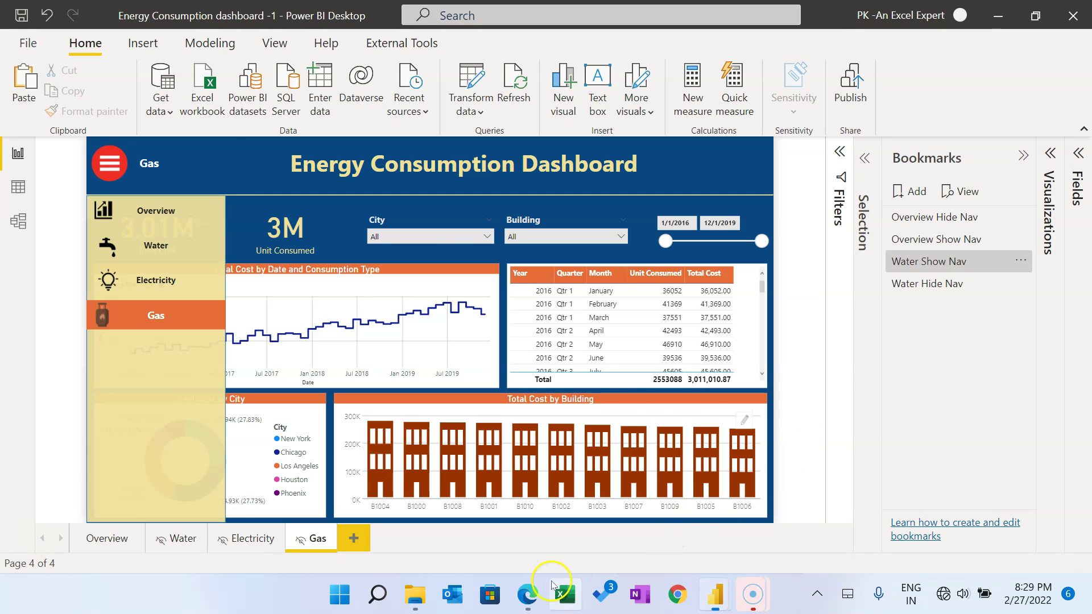
click(528, 594)
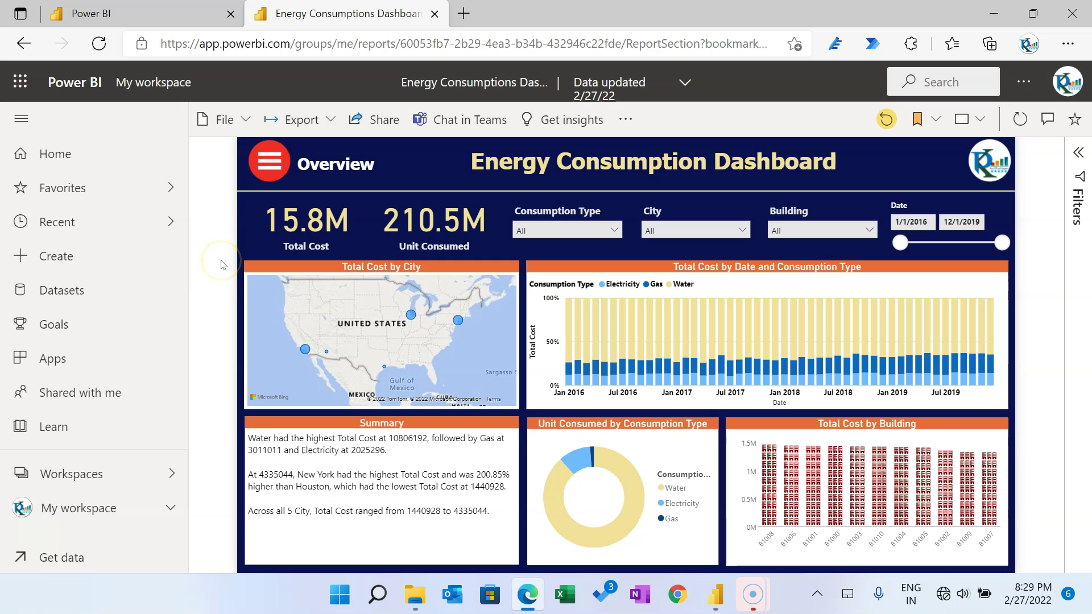
key(alt+Tab)
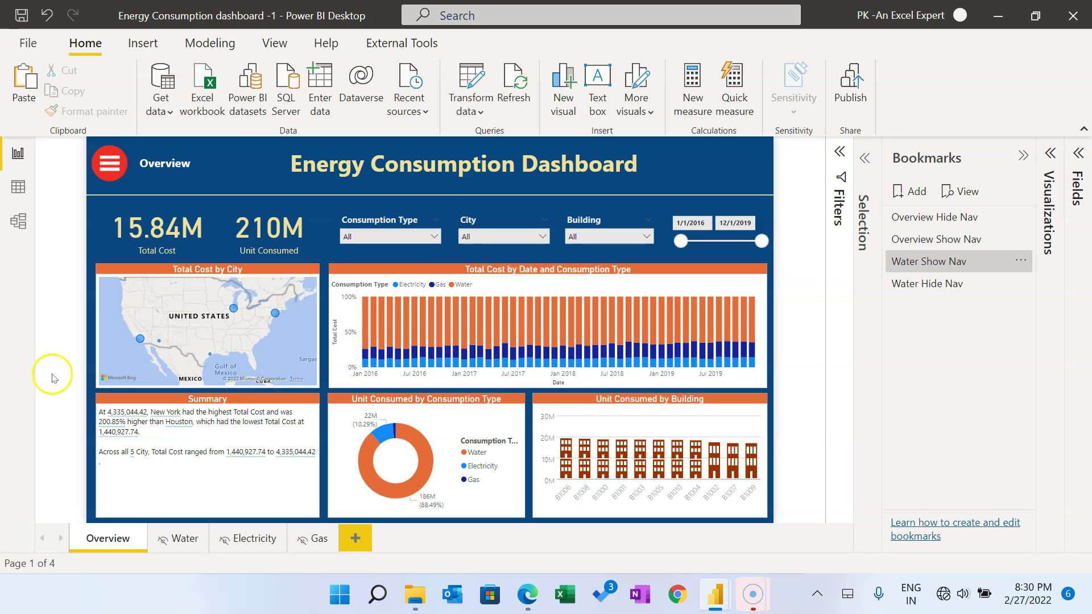